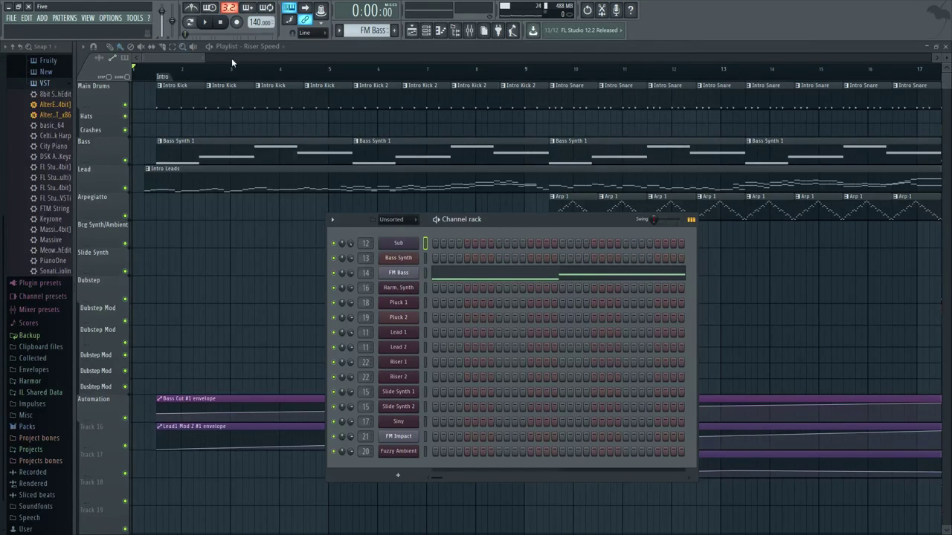
Step: Hide the channel rack and play the song's intro from the beginning
key("F6")
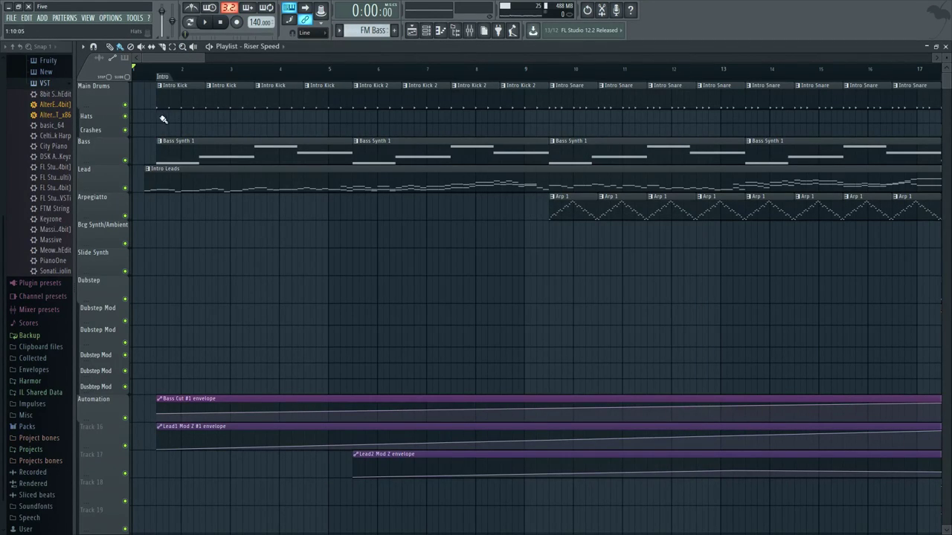
scroll(162, 122, "down", 4)
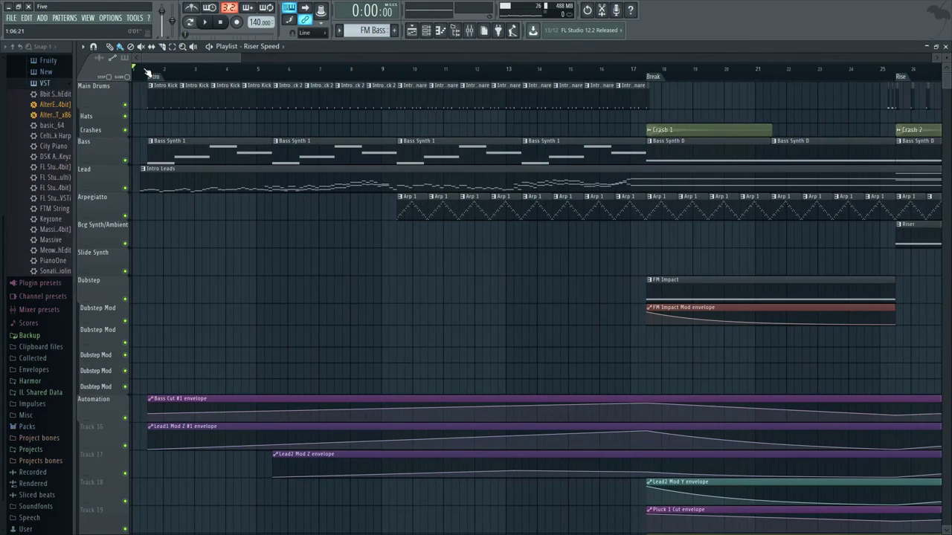
key("space")
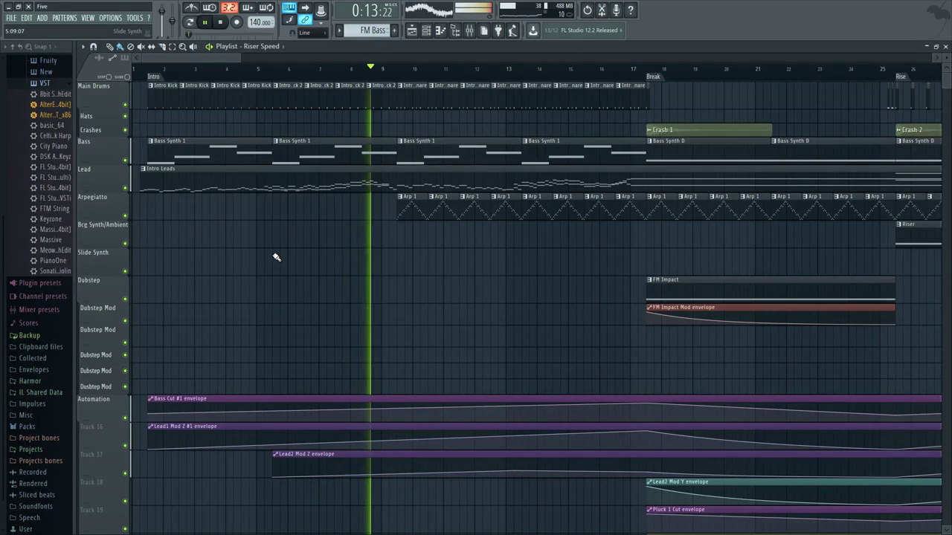
key("space")
Step: Set the playhead at the Drop marker and play the first drop
scroll(488, 265, "down", 4)
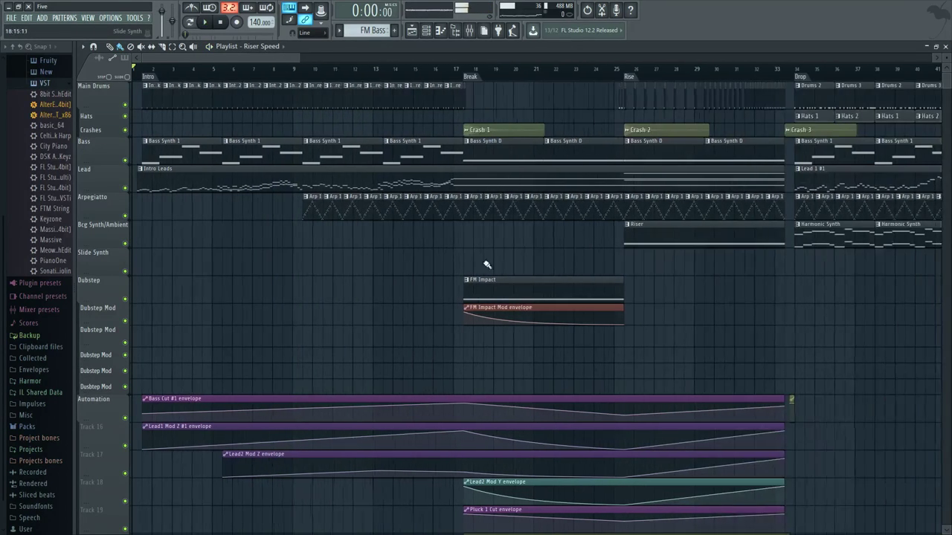
scroll(781, 342, "up", 3)
left_click(604, 70)
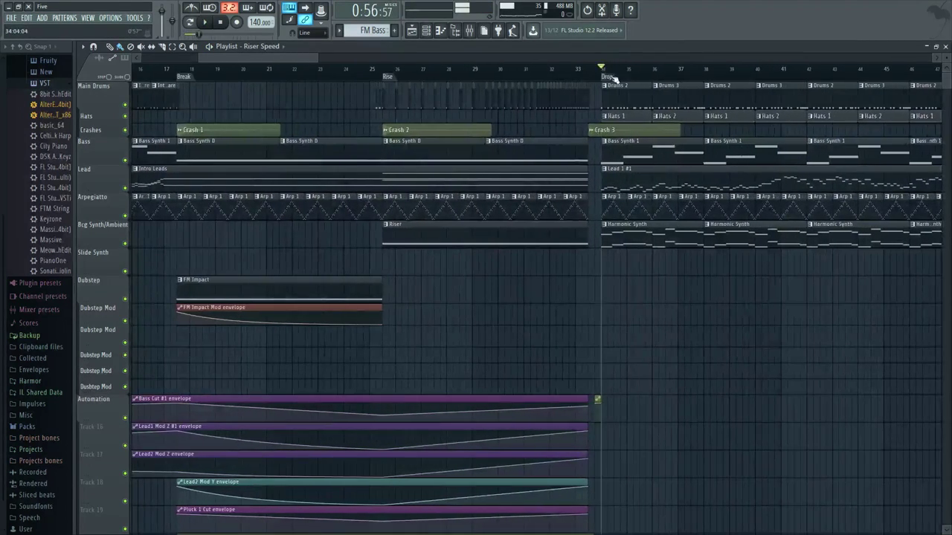
left_click_drag(600, 349, 471, 359)
key("space")
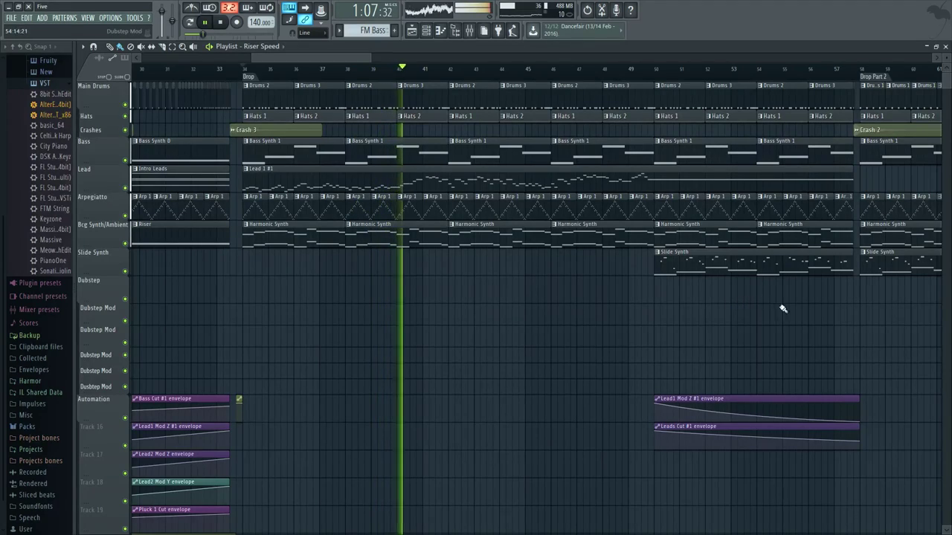
key("space")
Step: Play a short excerpt from the start of the first Slide Synth clip
scroll(793, 317, "down", 2)
left_click_drag(671, 308, 390, 324)
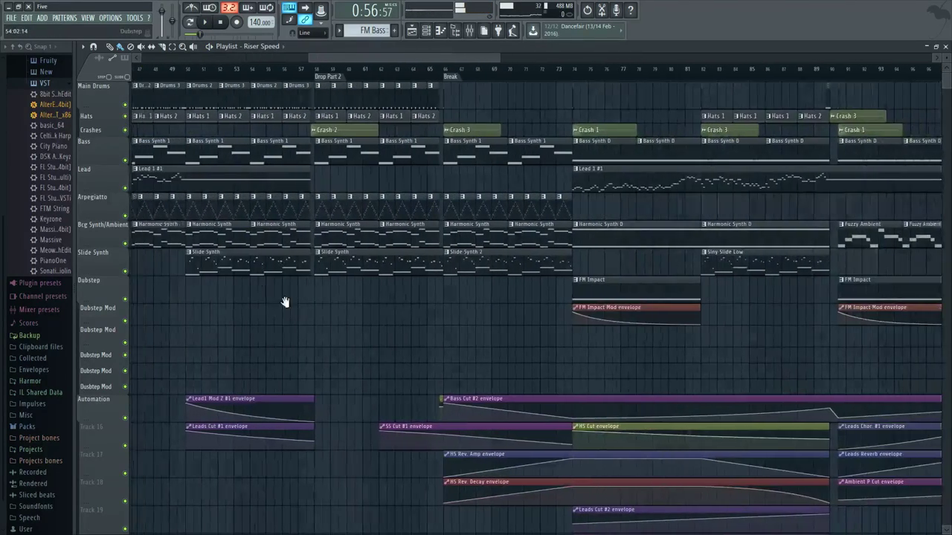
left_click_drag(285, 305, 324, 312)
scroll(305, 314, "up", 1)
key("space")
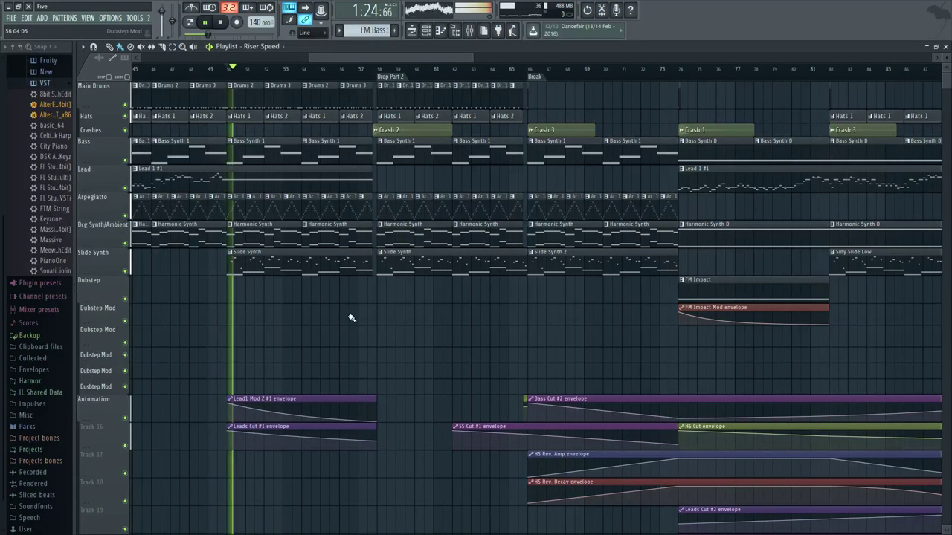
key("space")
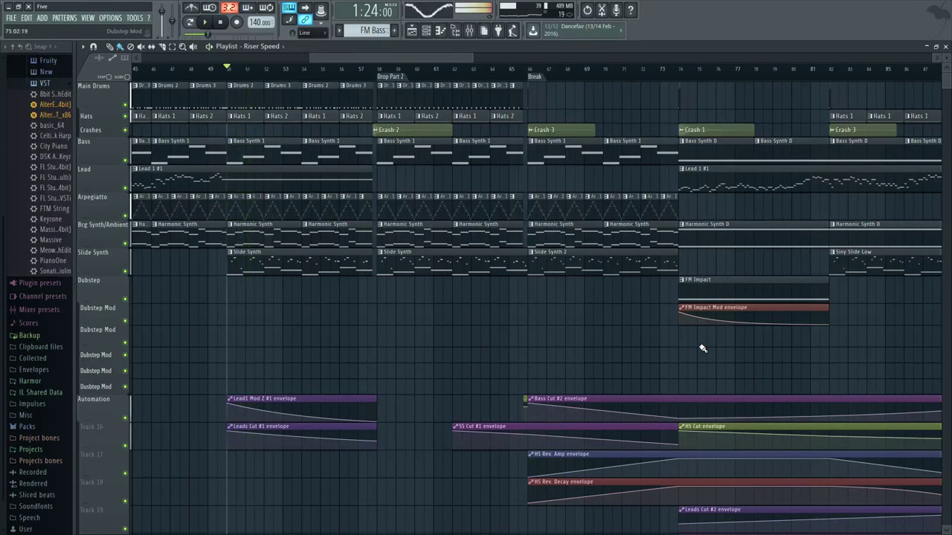
Step: Find the Dubstep Drop section in the playlist and play it
left_click_drag(733, 348, 365, 350)
scroll(365, 350, "down", 1)
left_click_drag(766, 319, 514, 357)
scroll(707, 246, "up", 2)
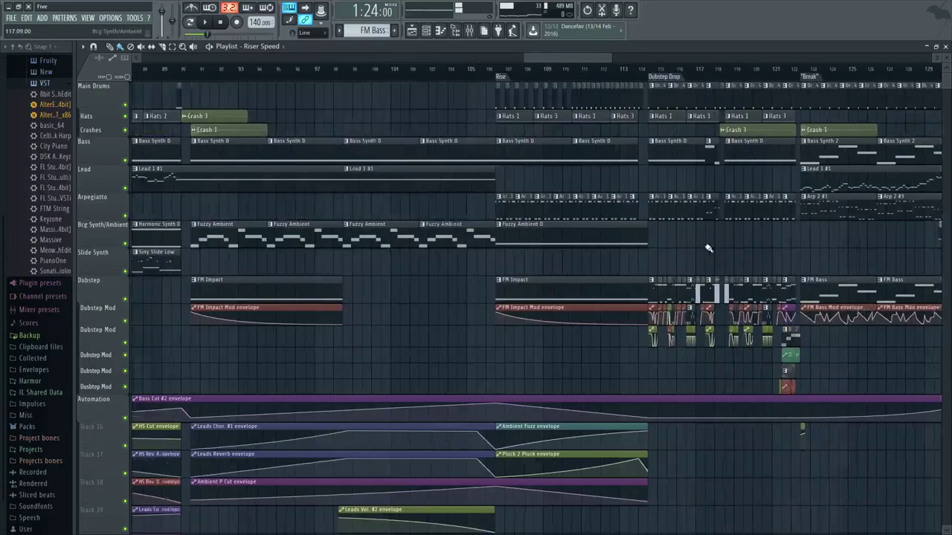
left_click_drag(687, 225, 468, 271)
key("space")
Step: Examine how the kick, bass, lead and arpeggio clips are arranged from the song's start to the first rise
scroll(323, 263, "down", 2)
scroll(507, 363, "down", 5)
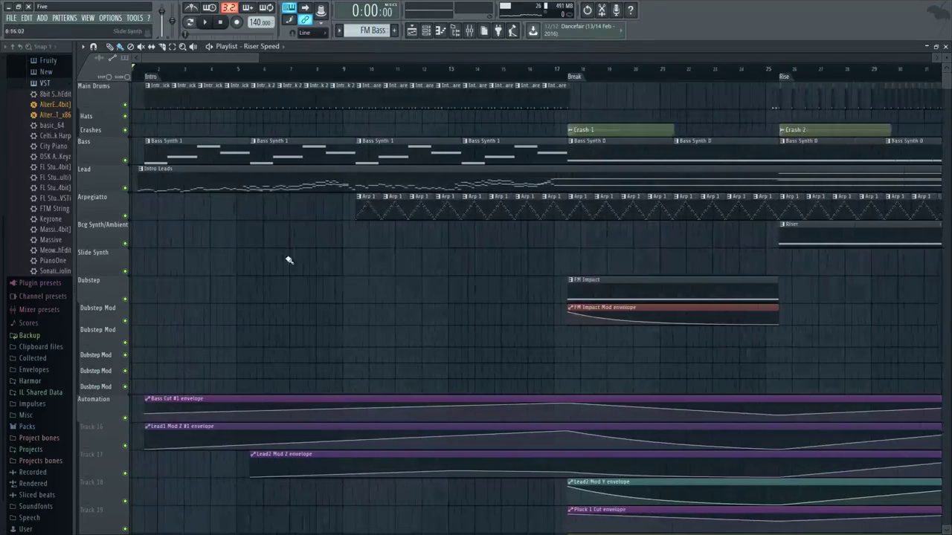
scroll(270, 253, "up", 2)
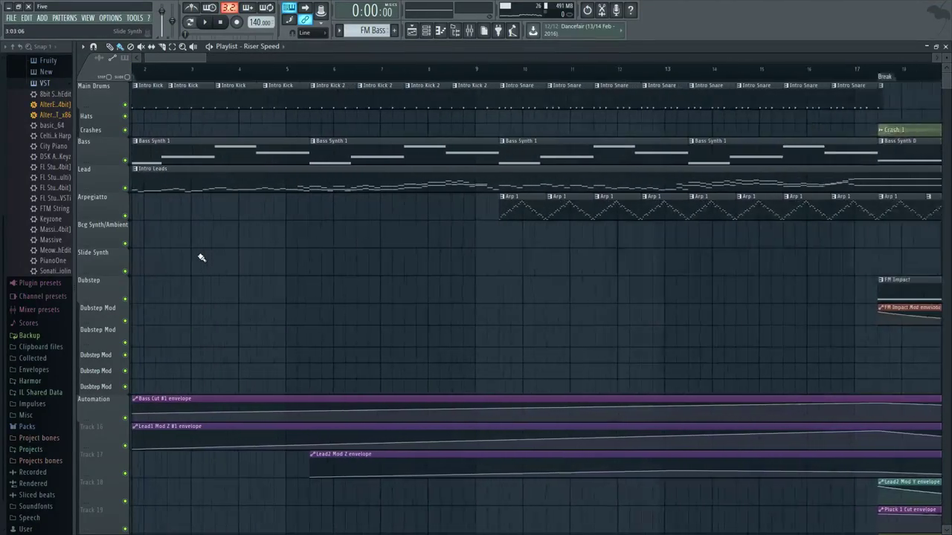
scroll(332, 257, "up", 2)
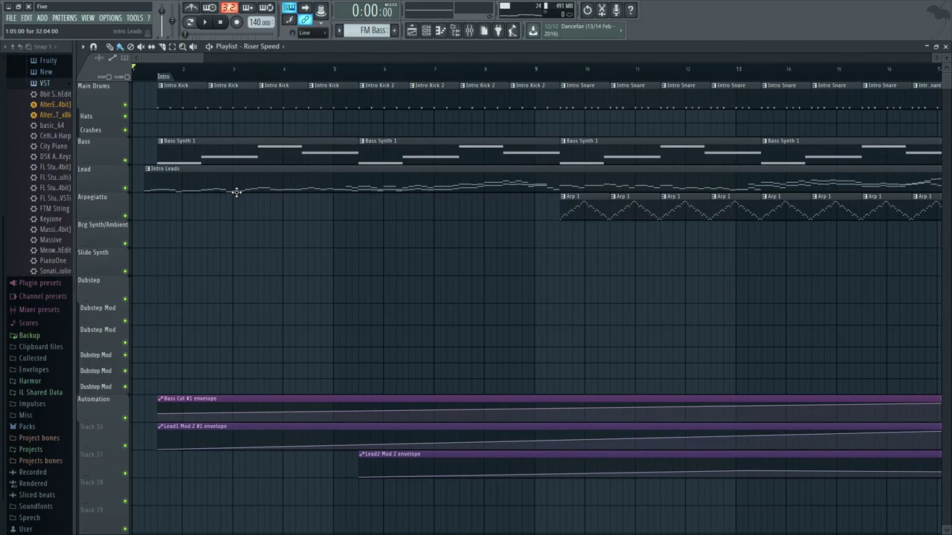
scroll(145, 215, "down", 4)
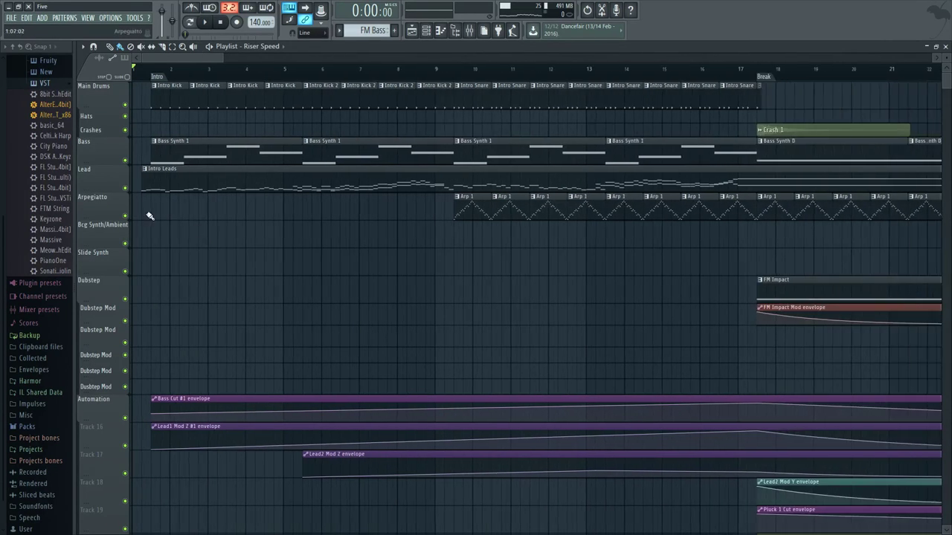
scroll(156, 207, "down", 3)
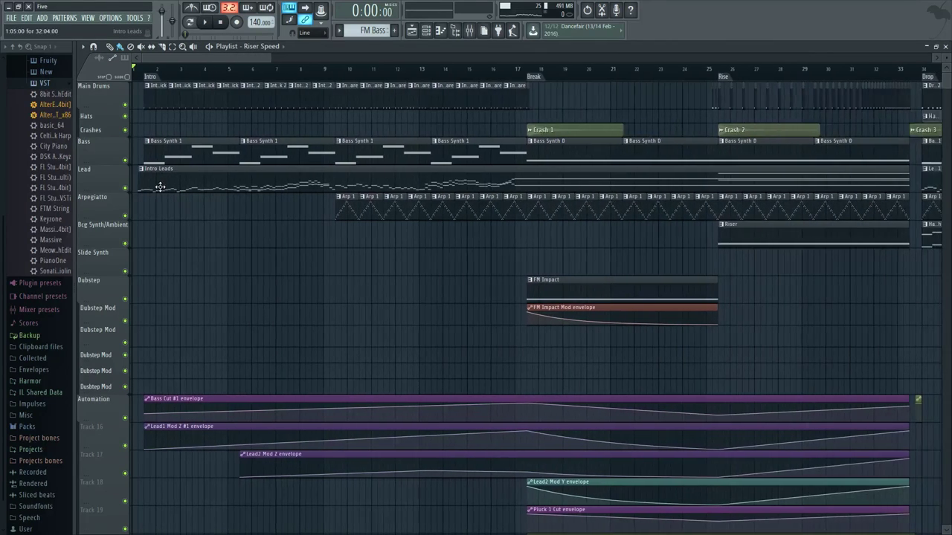
scroll(145, 208, "up", 4)
scroll(142, 208, "up", 4)
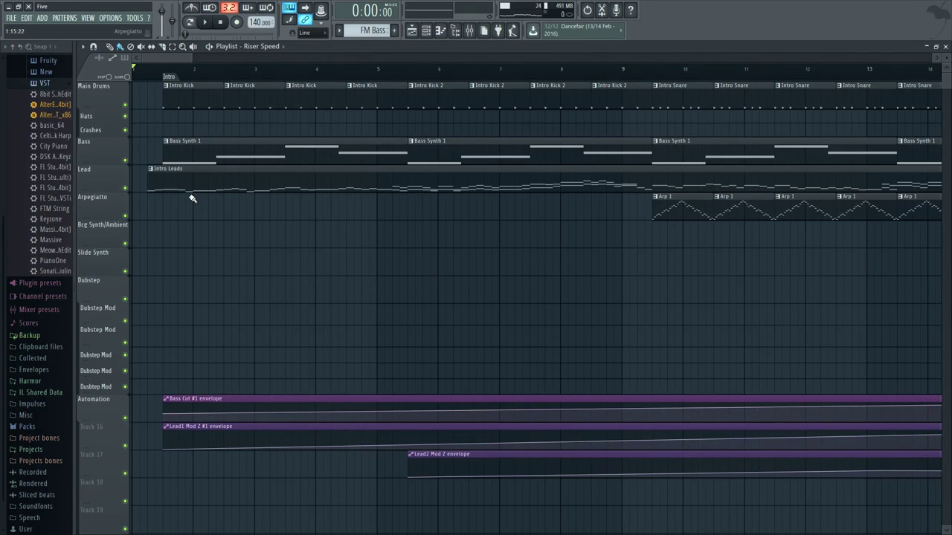
scroll(142, 221, "down", 5)
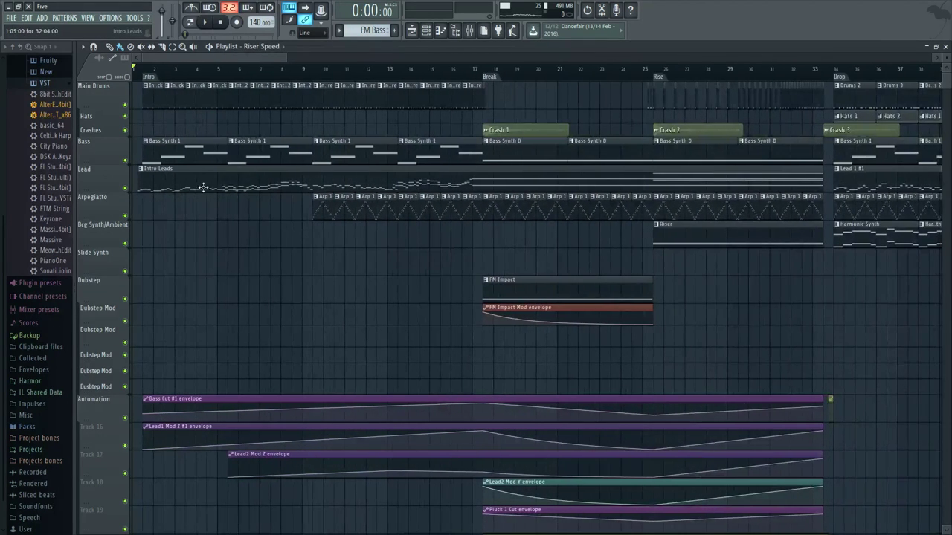
scroll(186, 246, "up", 4)
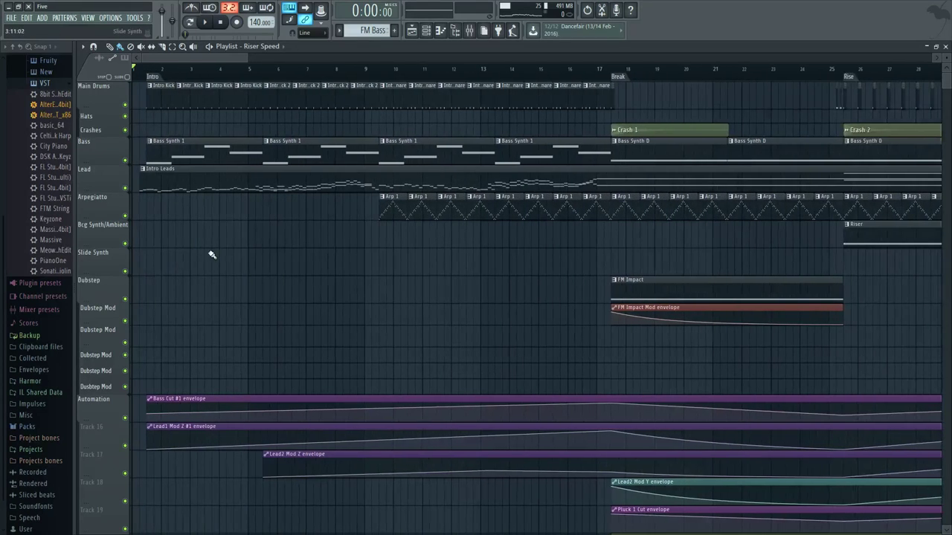
Step: Play the opening of the intro from the Intro marker
scroll(272, 266, "down", 1)
scroll(149, 312, "down", 1)
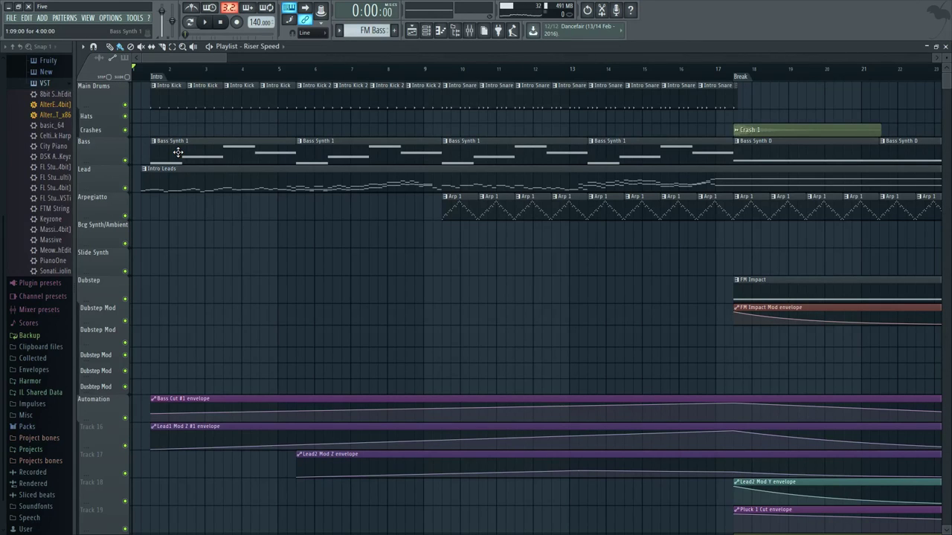
key("space")
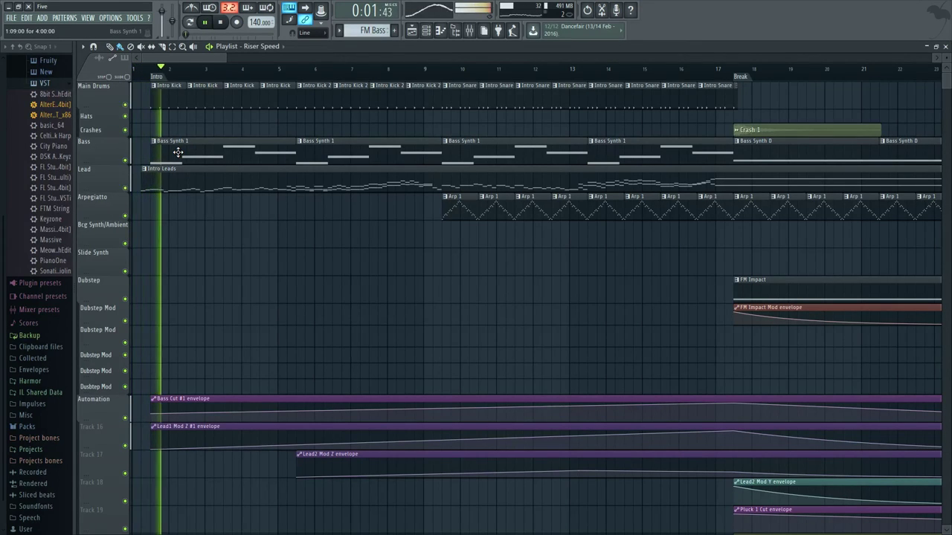
key("space")
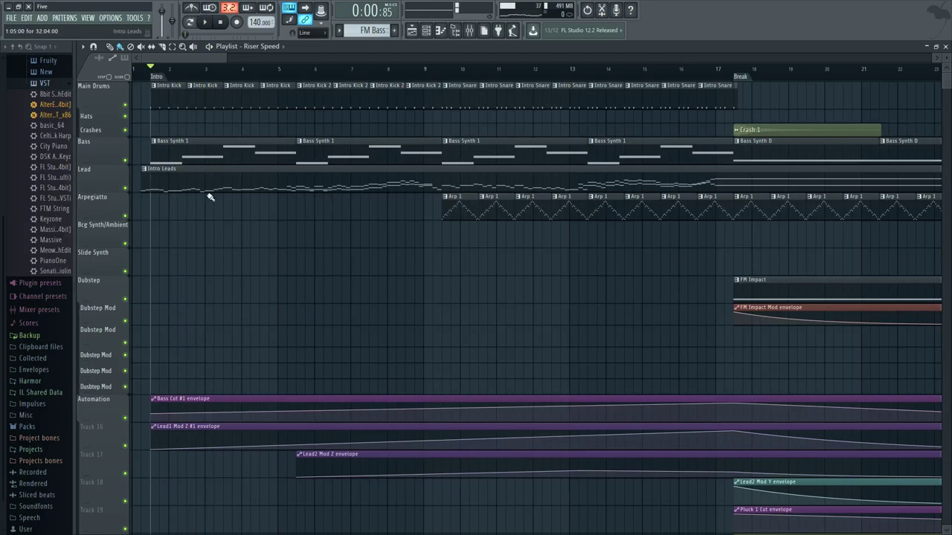
Step: Inspect the first bars of the intro, placing the playhead at 2:05:00 and returning it to the Intro marker
scroll(212, 205, "down", 3)
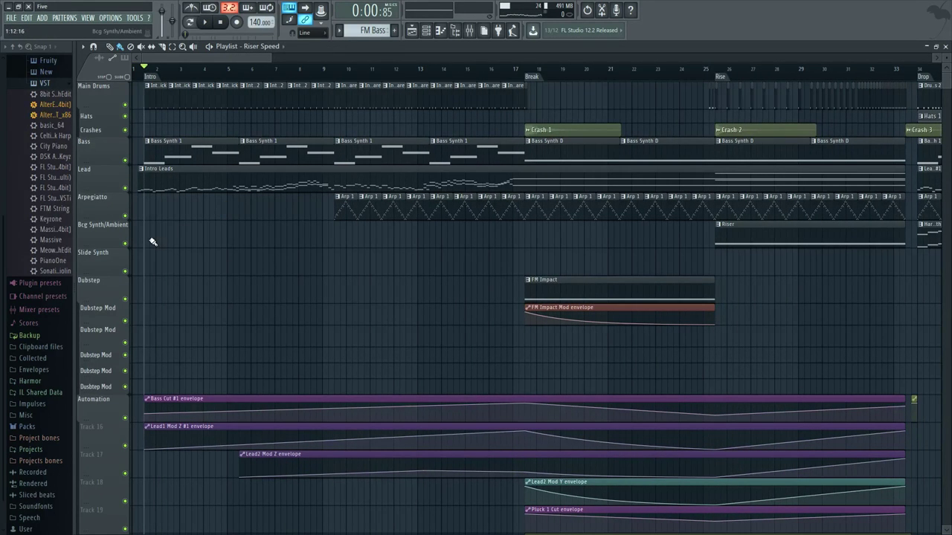
scroll(153, 241, "up", 5)
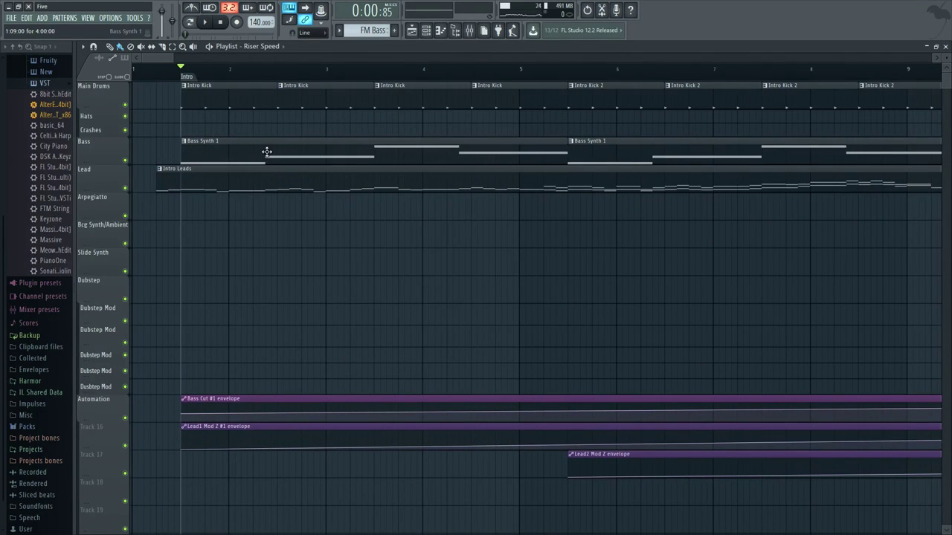
scroll(264, 151, "up", 4)
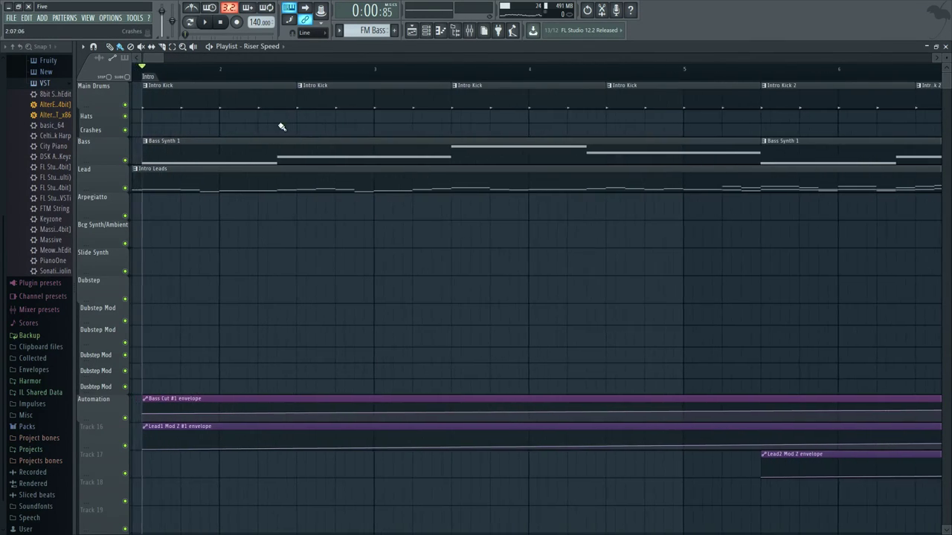
left_click(298, 69)
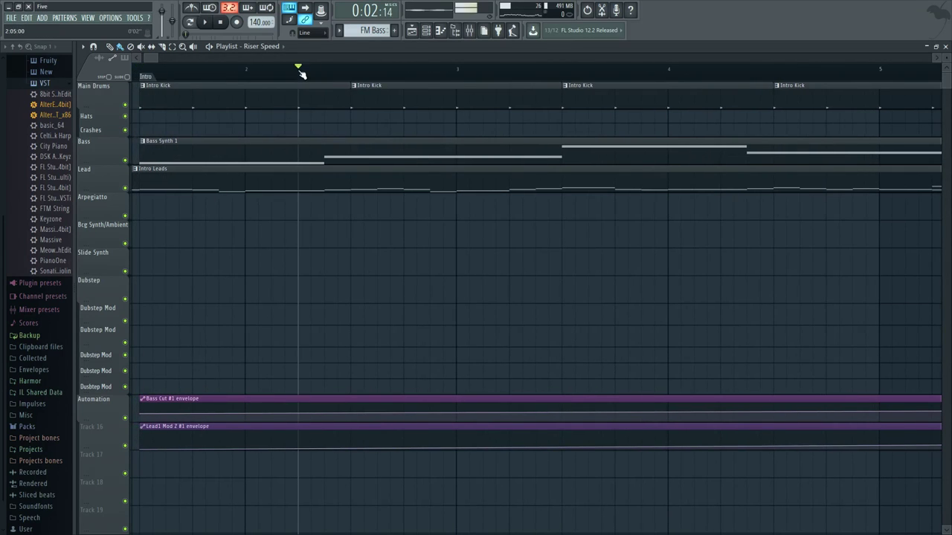
scroll(327, 132, "up", 2)
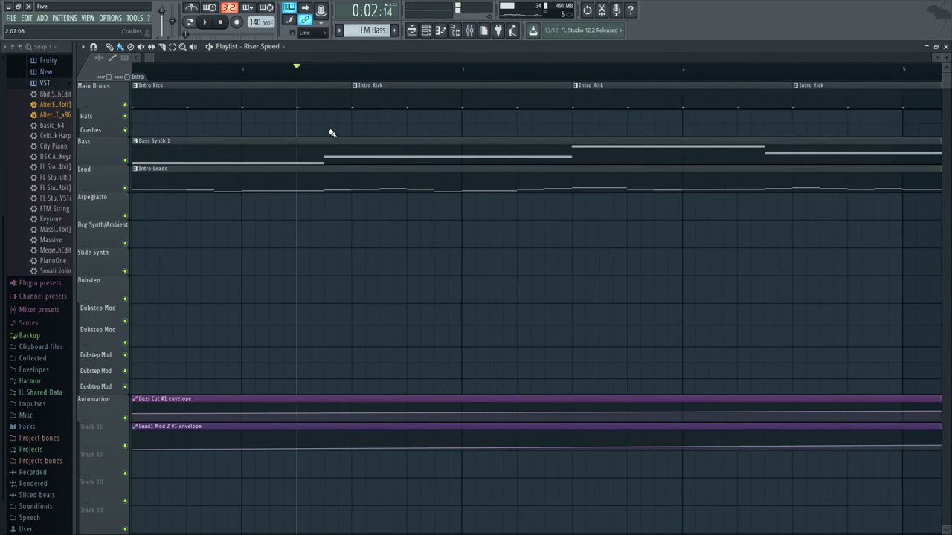
scroll(321, 155, "up", 2)
scroll(322, 140, "down", 5)
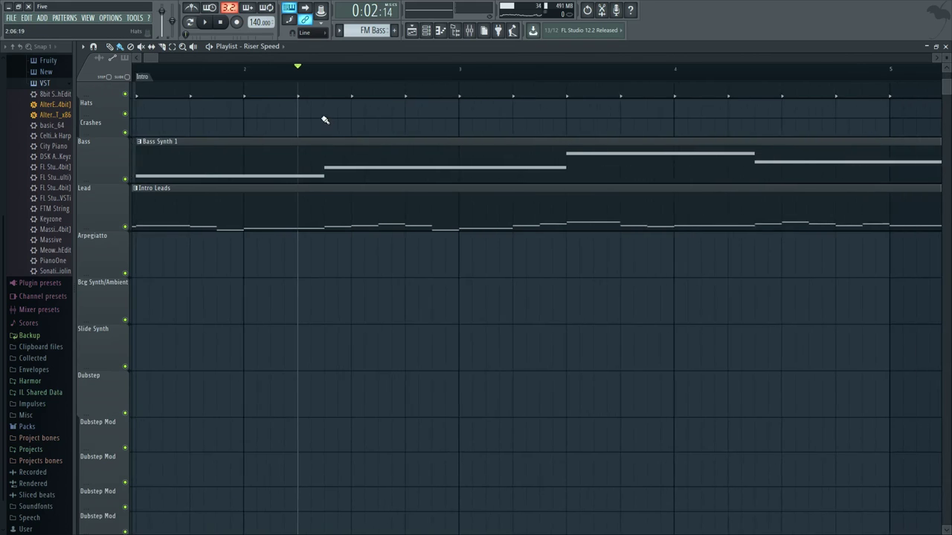
left_click_drag(280, 114, 279, 126)
scroll(199, 130, "up", 2)
scroll(199, 130, "down", 2)
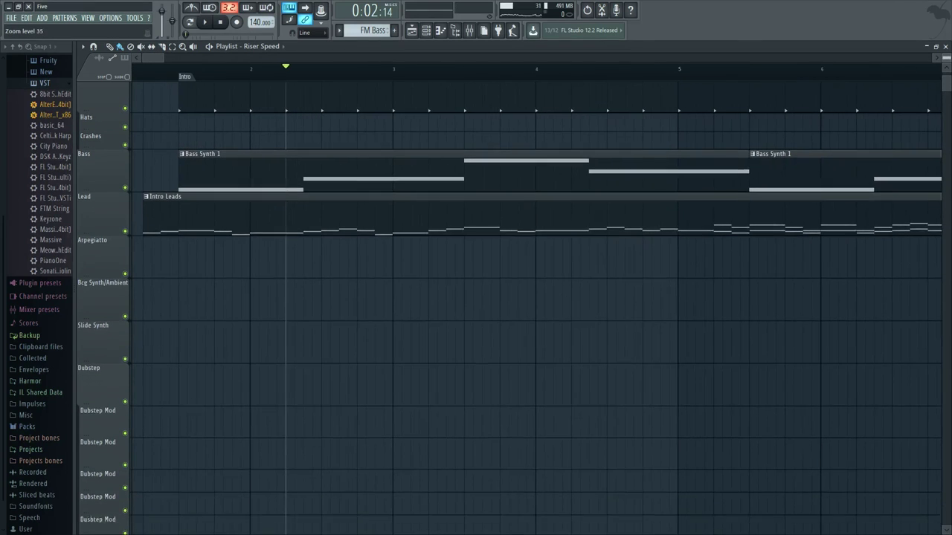
left_click(186, 69)
Step: Set the playhead at 9:09:00, where the first Intro Snare and Arp 1 clips start, and play from there
scroll(215, 134, "down", 3)
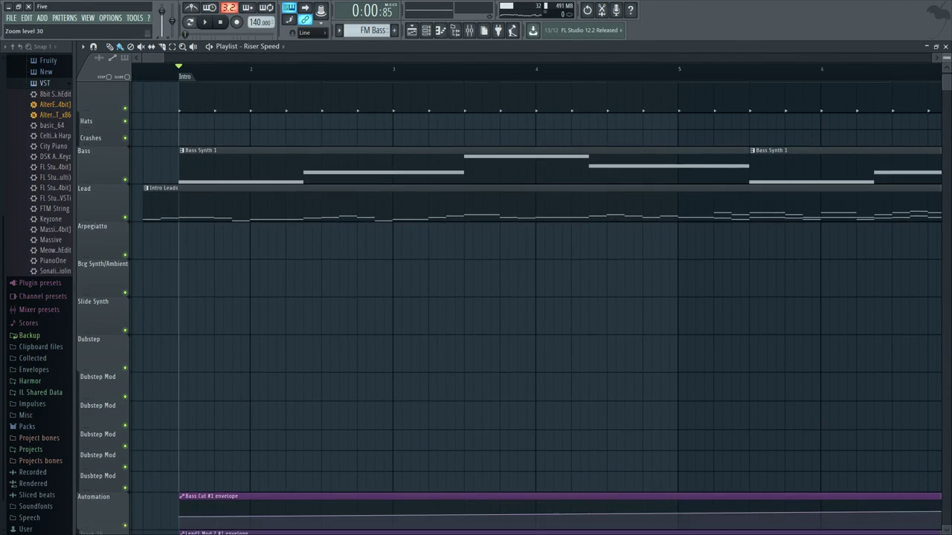
scroll(234, 151, "down", 2)
scroll(557, 292, "down", 5)
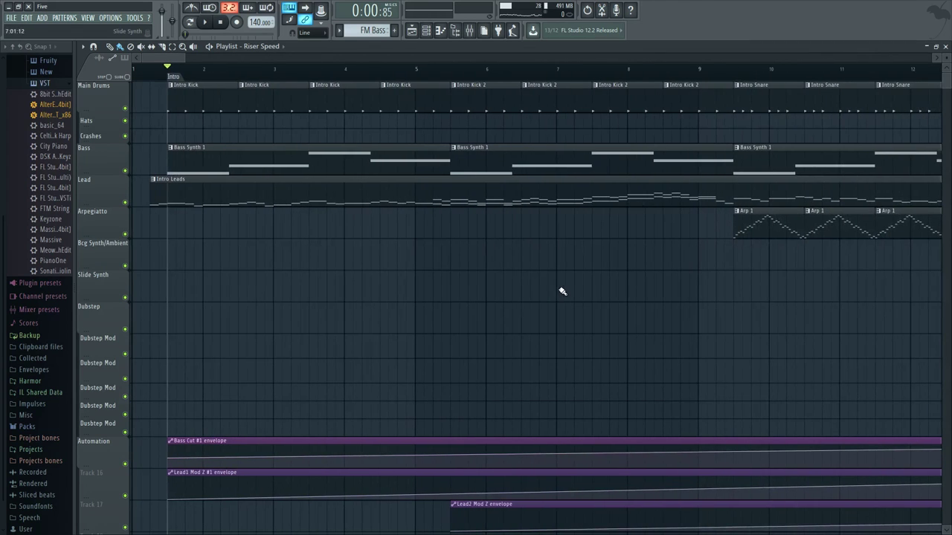
scroll(178, 232, "down", 2)
scroll(170, 232, "up", 5)
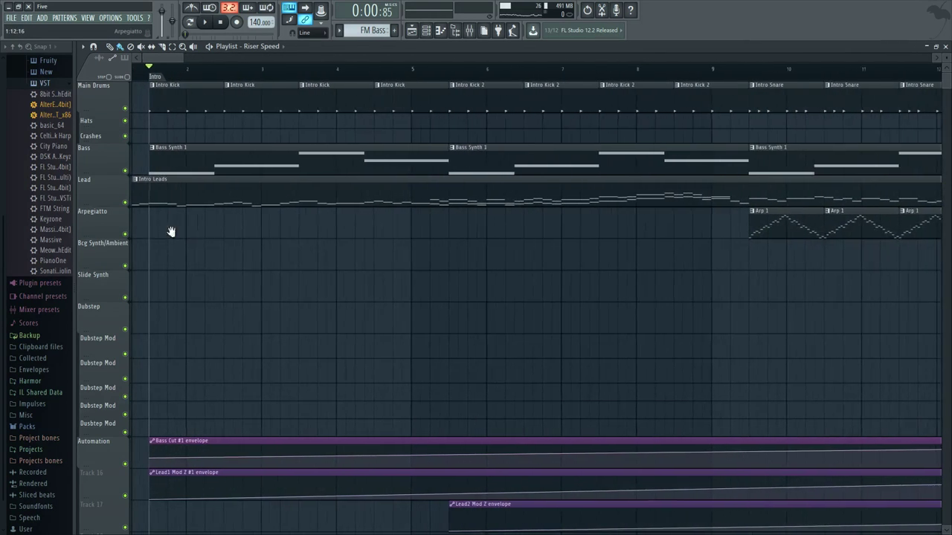
left_click_drag(170, 231, 206, 216)
scroll(229, 226, "down", 1)
scroll(230, 228, "down", 3)
left_click(498, 69)
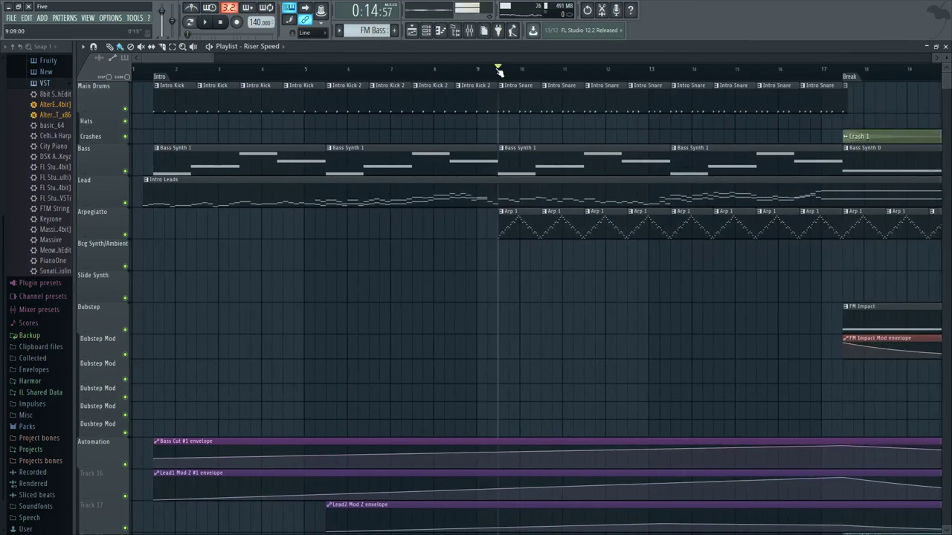
scroll(495, 255, "down", 5)
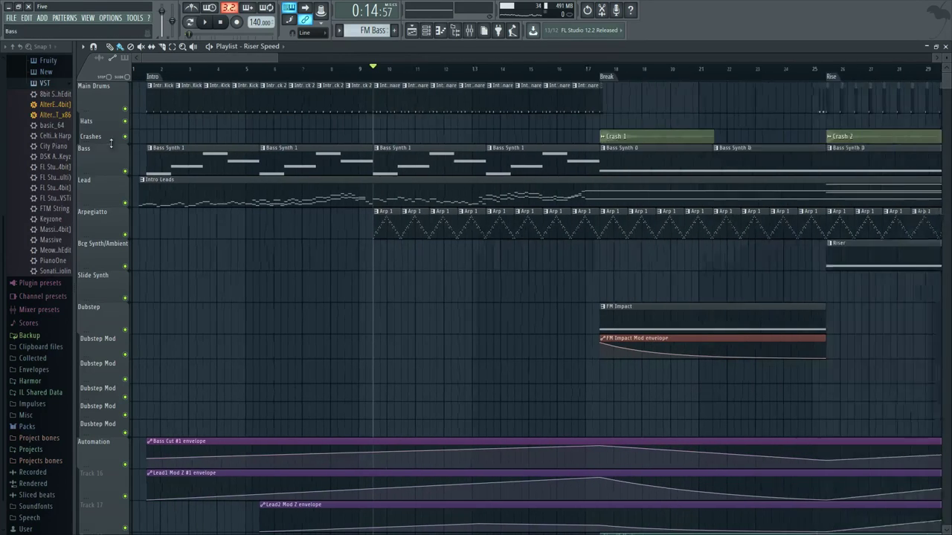
scroll(331, 128, "up", 4)
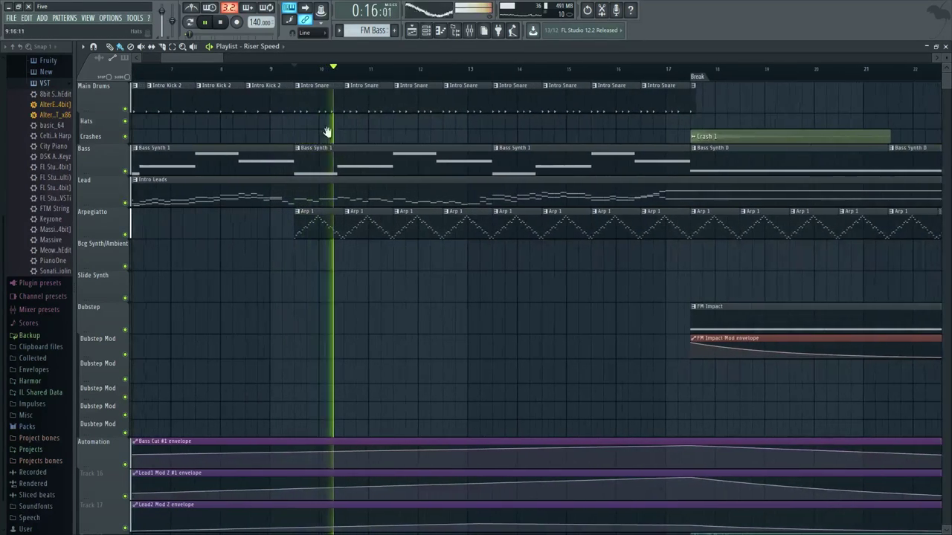
scroll(348, 127, "up", 2)
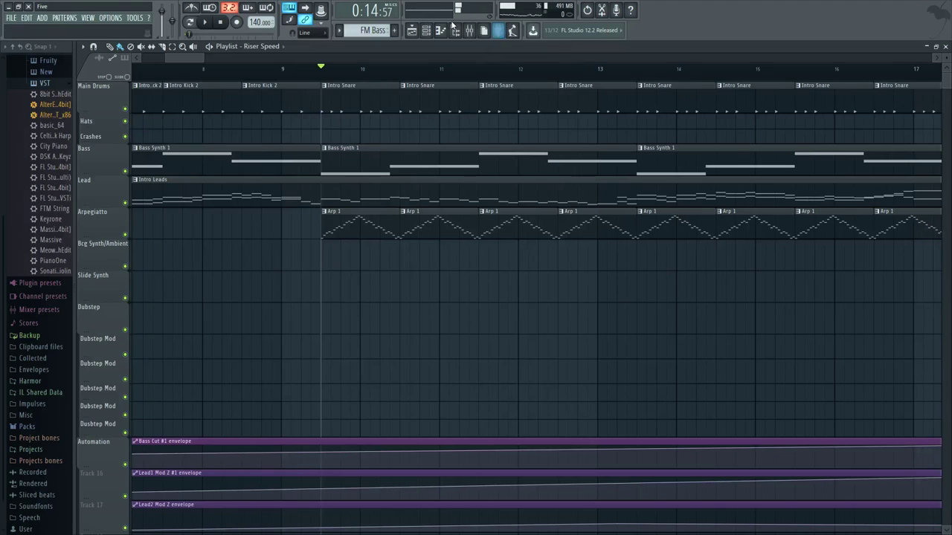
Step: Check the channel rack briefly and look over the kick, bass and lead clips across the intro
left_click(426, 30)
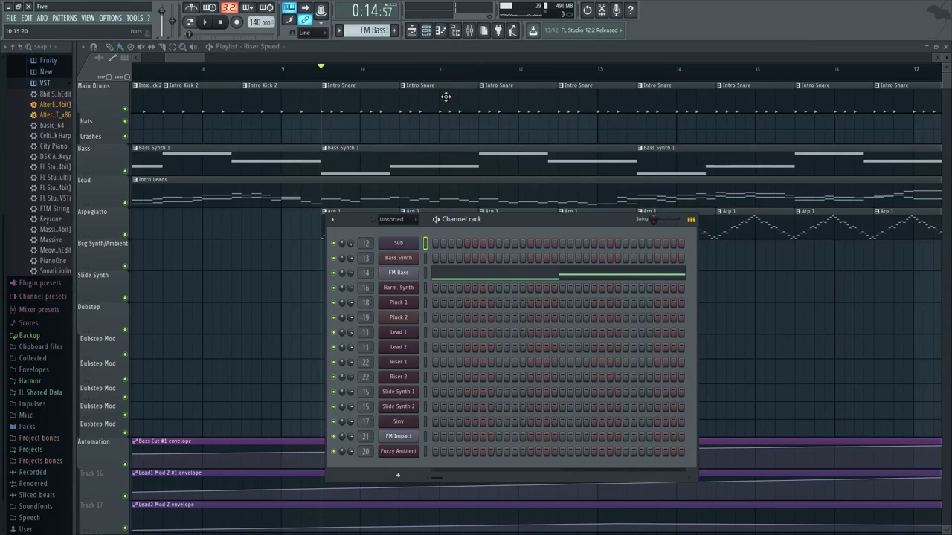
left_click(428, 32)
scroll(424, 100, "down", 2)
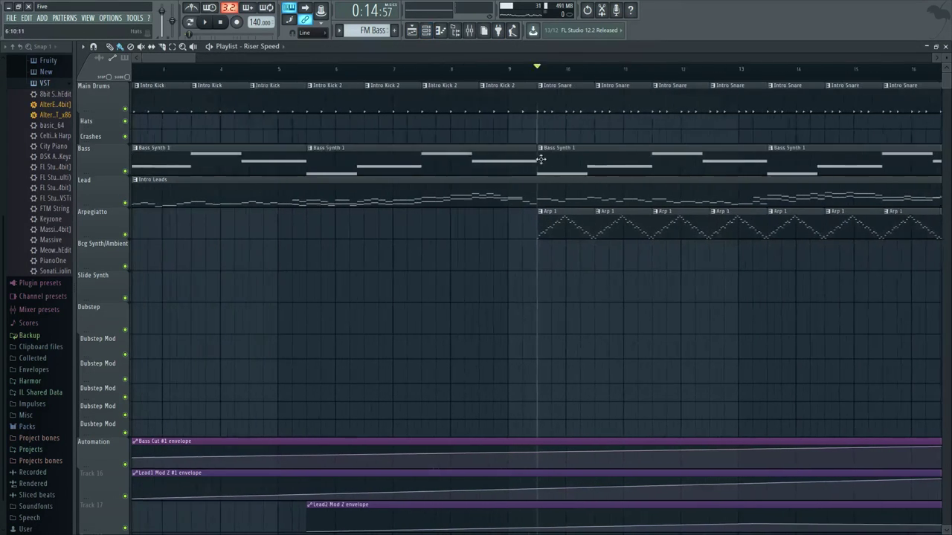
scroll(153, 251, "up", 2)
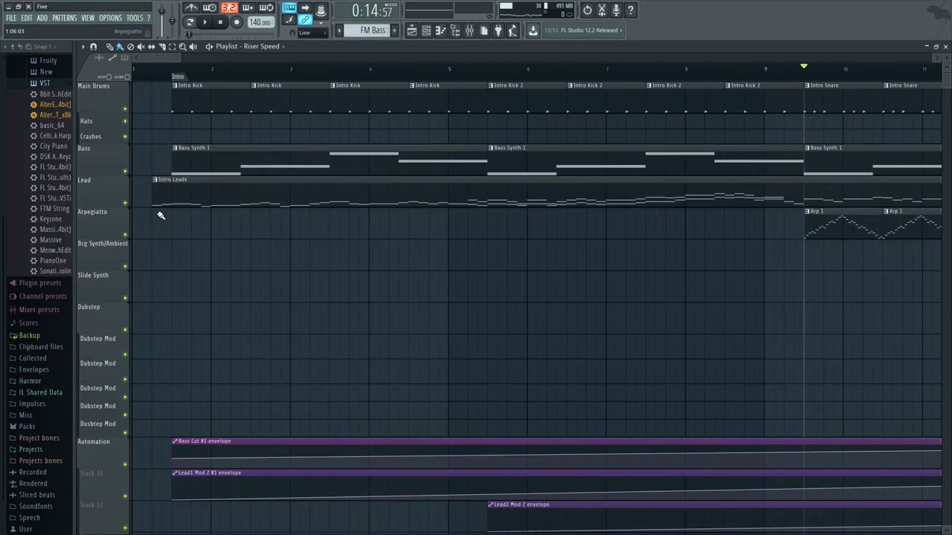
scroll(166, 208, "down", 3)
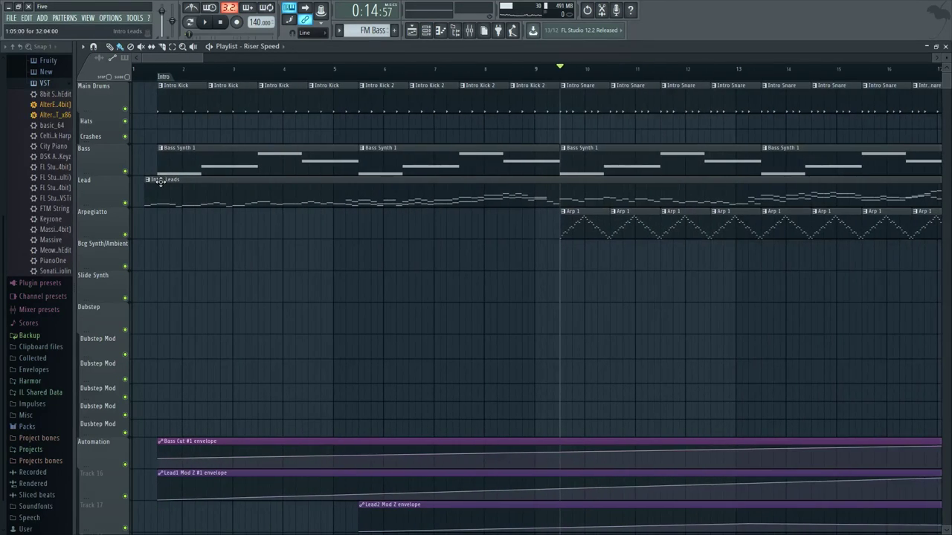
Step: Open the Intro Leads clip's notes in the piano roll, play them briefly and return to the playlist
double_click(161, 182)
key("space")
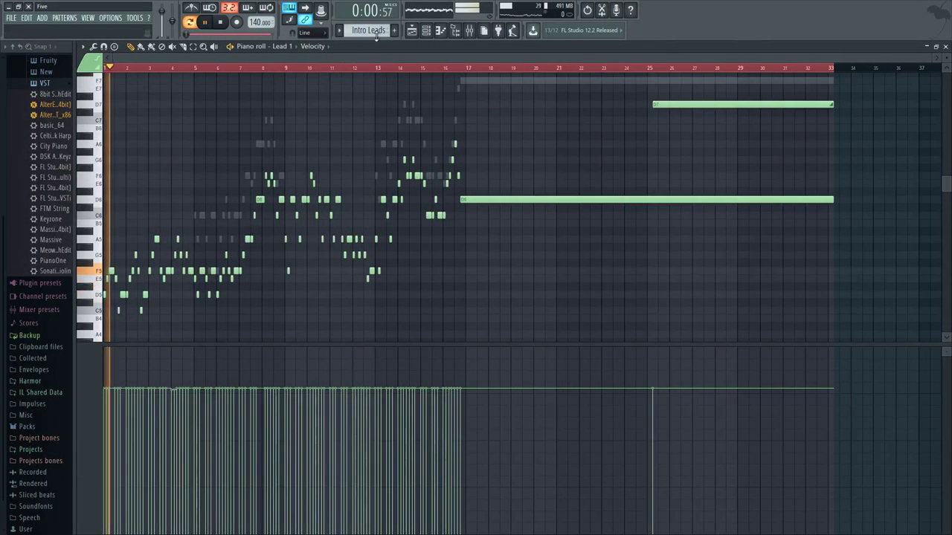
key("space")
key("F6")
left_click(416, 30)
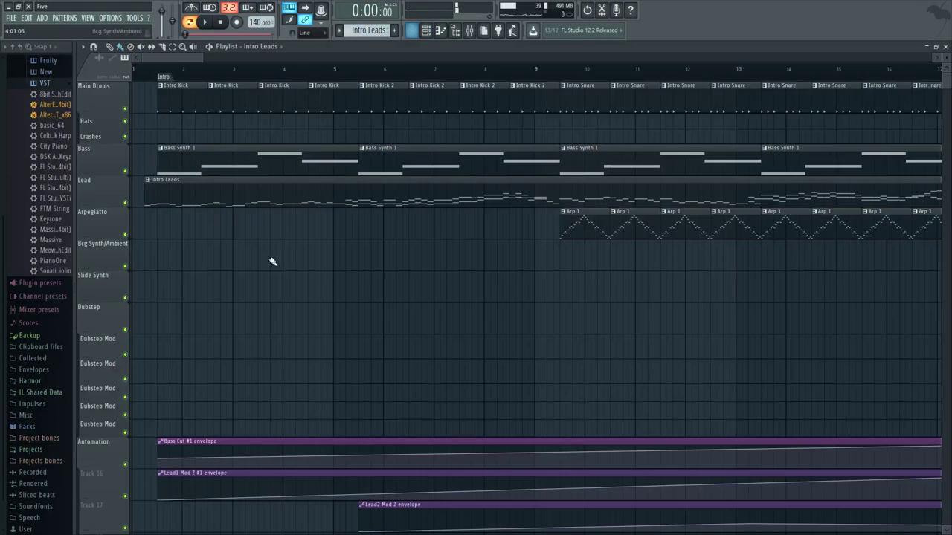
Step: Examine the bass and lead automation envelopes from the intro to the rise, and check the Lead 1 channel
scroll(295, 289, "down", 6)
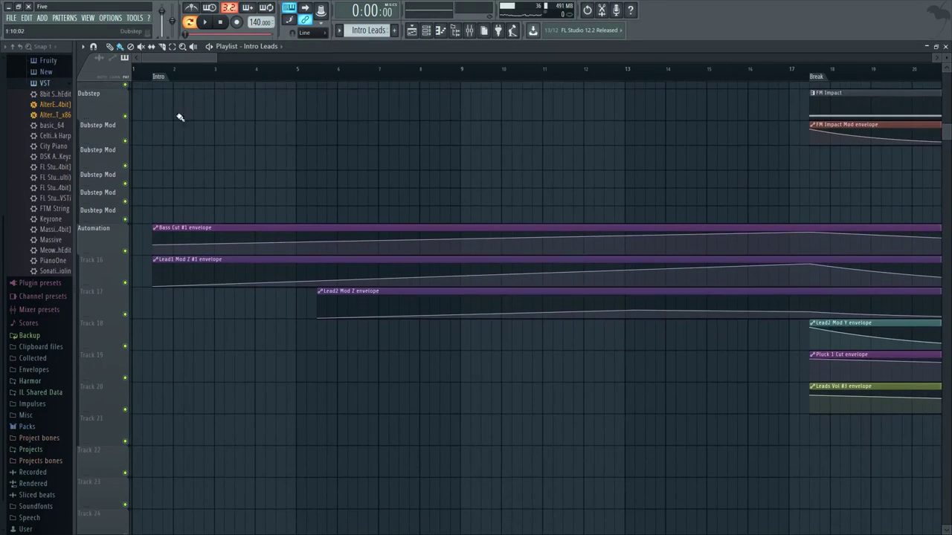
scroll(208, 151, "down", 2)
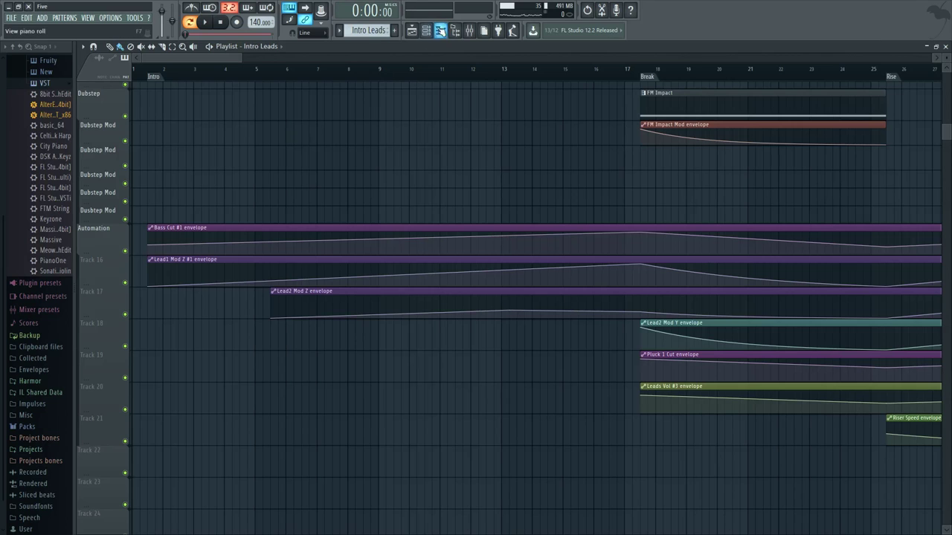
left_click(439, 29)
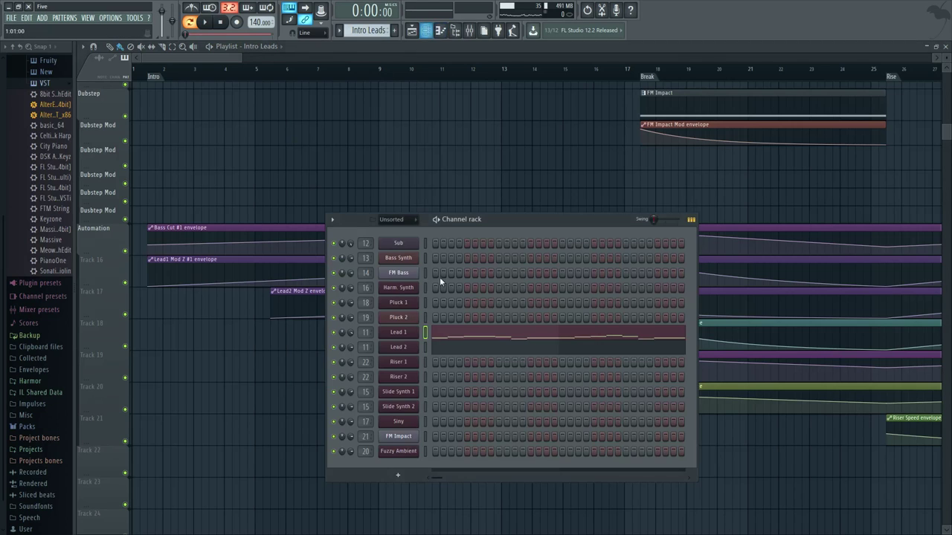
left_click(418, 331)
left_click_drag(537, 53, 692, 126)
left_click(193, 63)
scroll(253, 170, "up", 4)
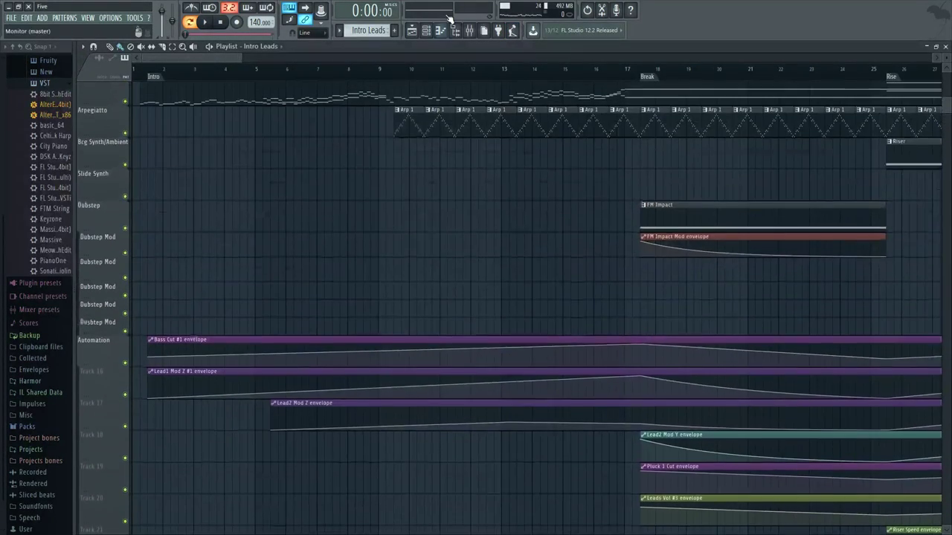
Step: Open the Lead 1 synth from the channel rack, view its effects settings and close it
left_click(426, 30)
left_click(409, 334)
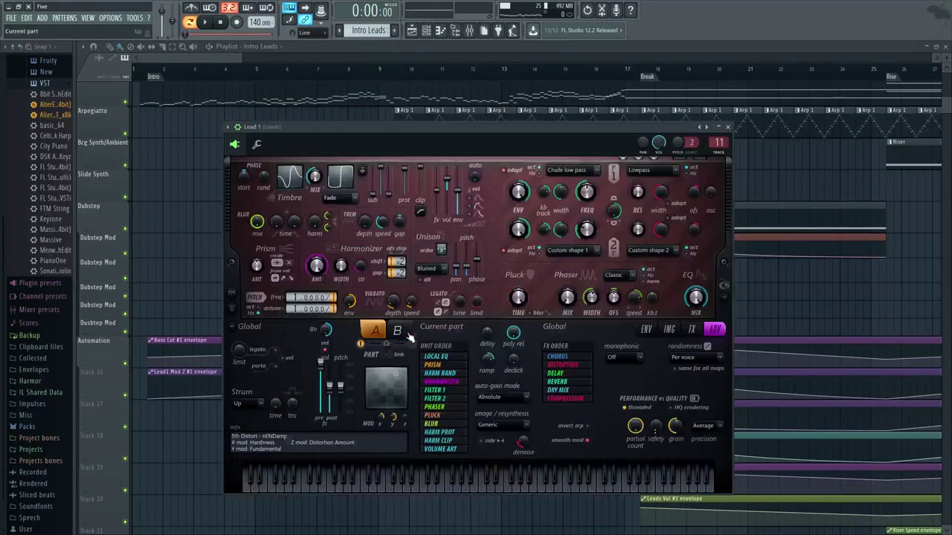
left_click(699, 330)
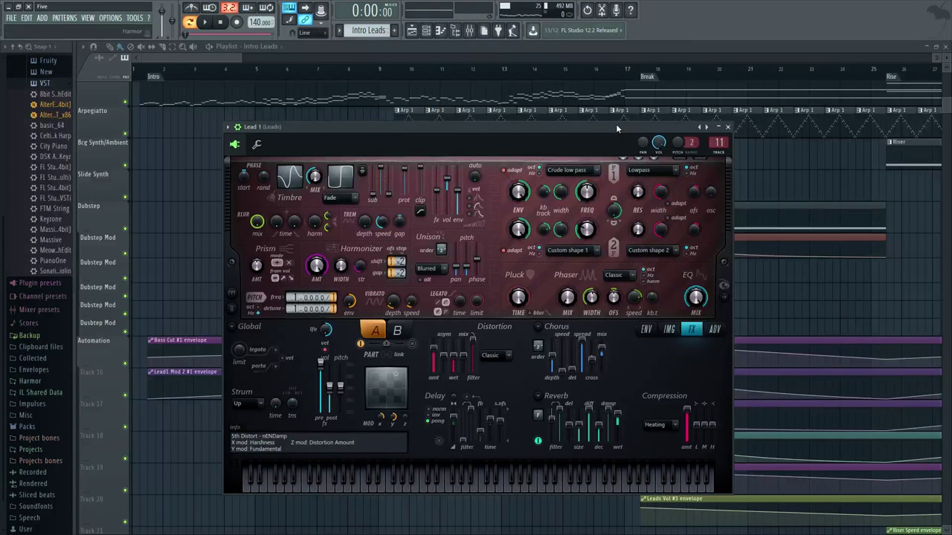
left_click(728, 126)
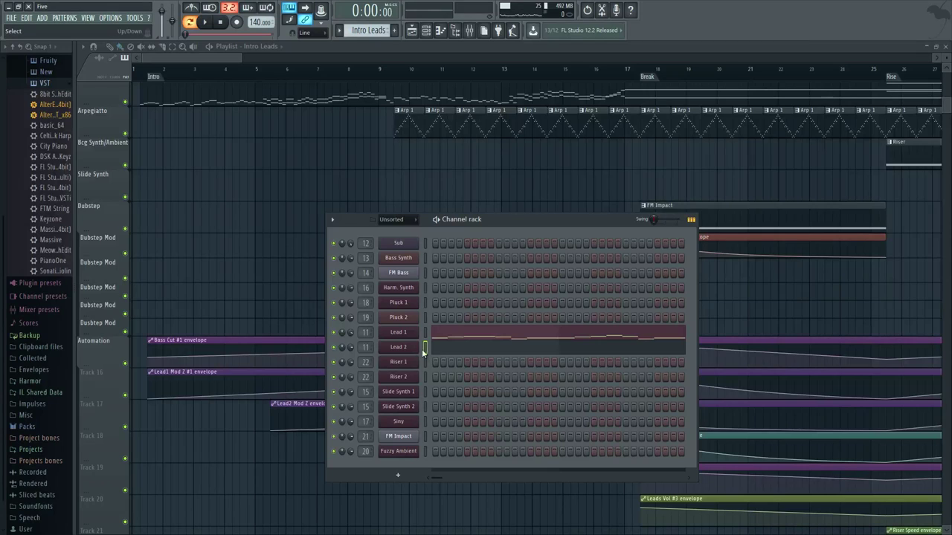
Step: Check the Lead 2 synth, view Lead 1 again and close its window
left_click(411, 347)
left_click_drag(470, 45, 492, 75)
left_click(619, 73)
left_click(406, 336)
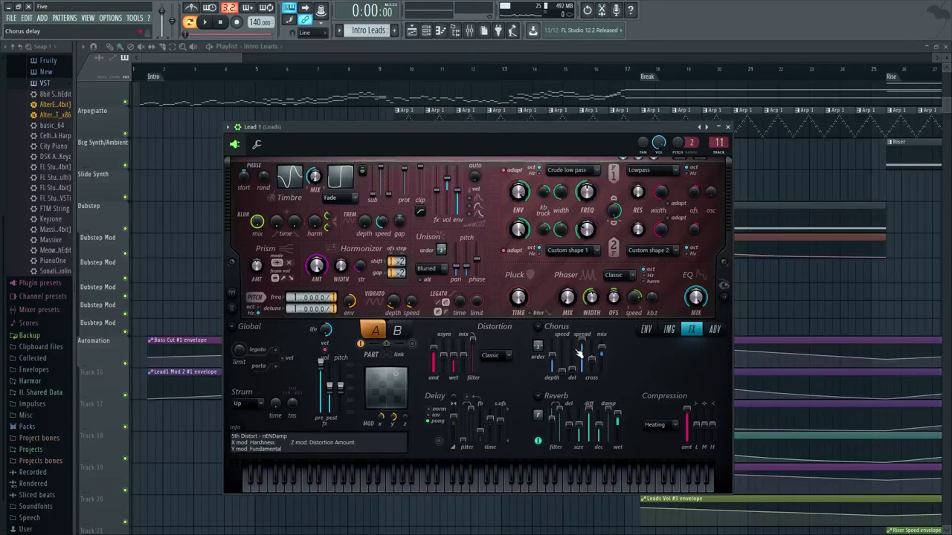
left_click(727, 128)
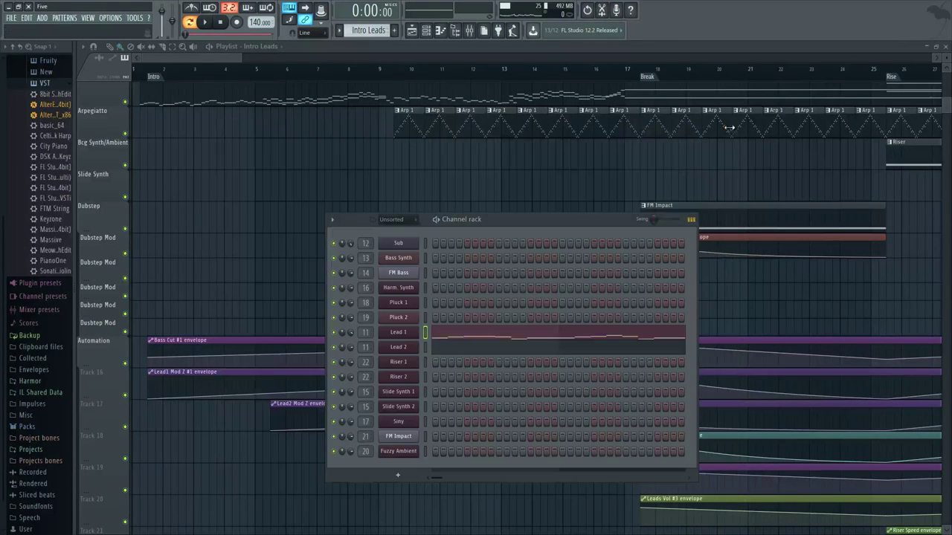
Step: Compare the Lead 1 and Lead 2 notes of Intro Leads in the piano roll, and return to the playlist
left_click(467, 338)
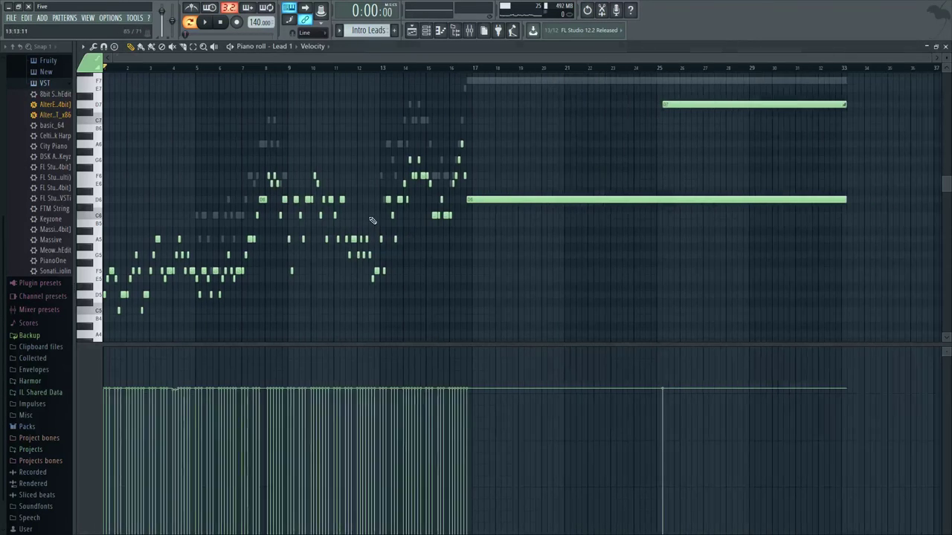
right_click(203, 217)
right_click(204, 217)
scroll(446, 143, "up", 3)
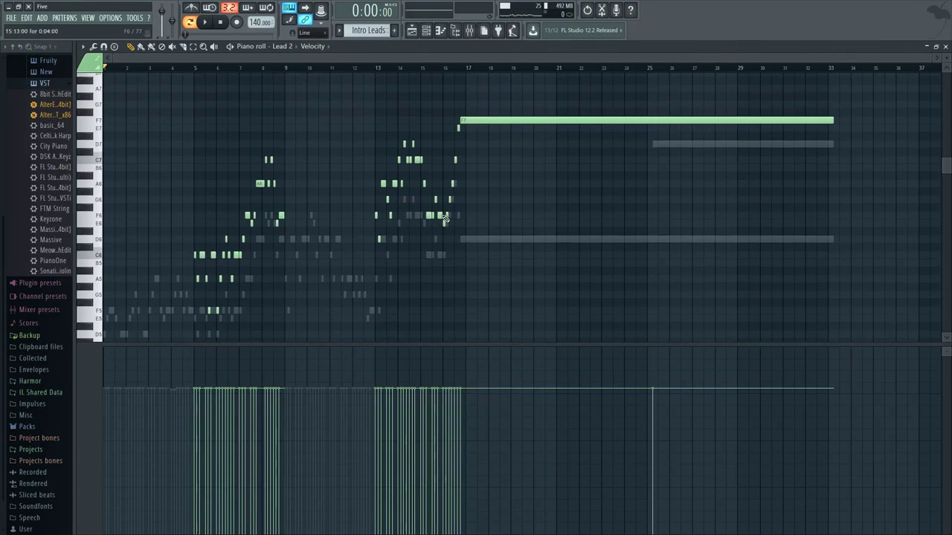
scroll(261, 317, "up", 2)
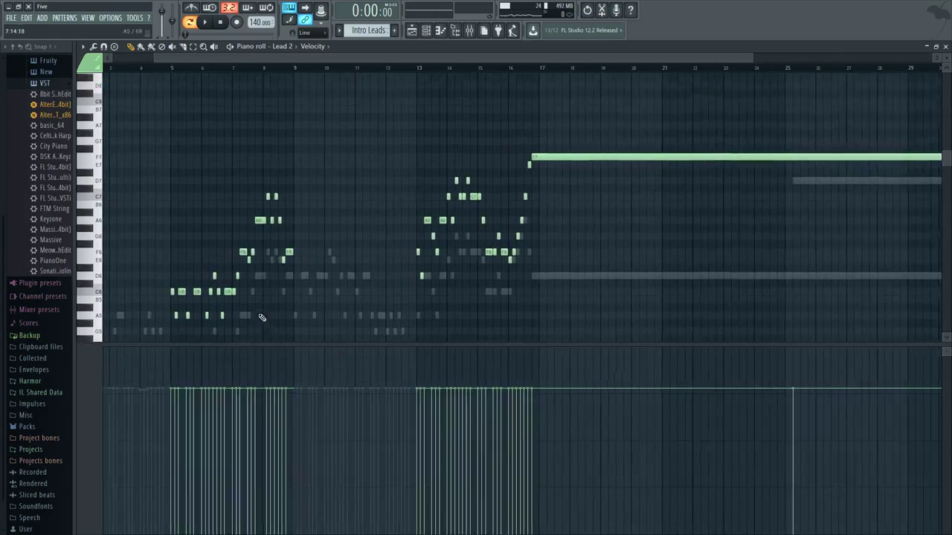
left_click_drag(261, 317, 291, 268)
scroll(289, 268, "up", 2)
left_click(414, 31)
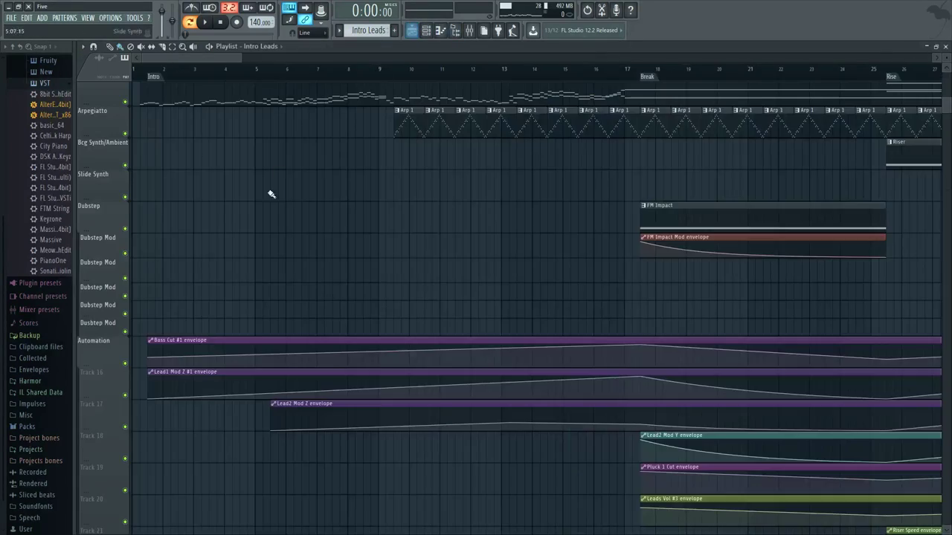
Step: Reopen the Lead 1 synth, collapse the browser and arrange the synth window and channel rack side by side
scroll(270, 193, "up", 2)
left_click(426, 31)
left_click(411, 333)
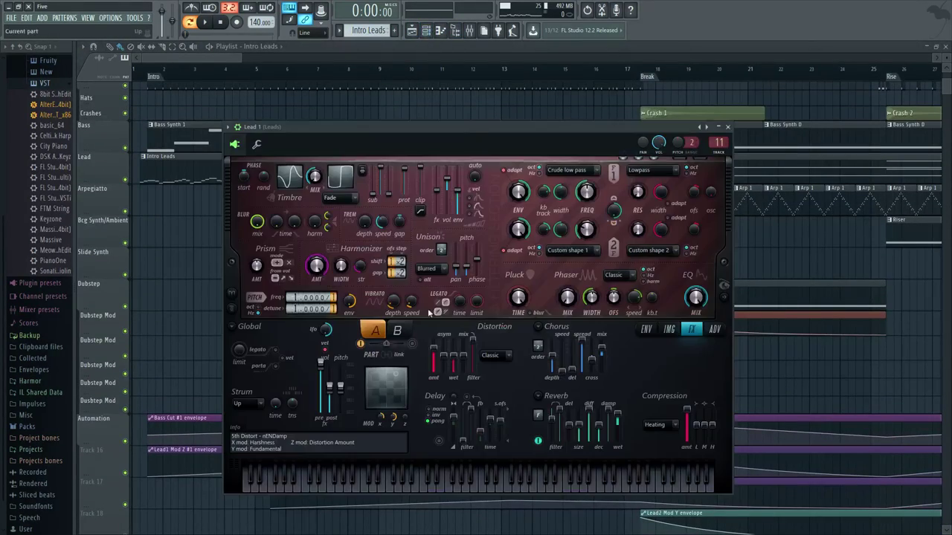
left_click_drag(455, 128, 405, 66)
left_click_drag(76, 207, 2, 207)
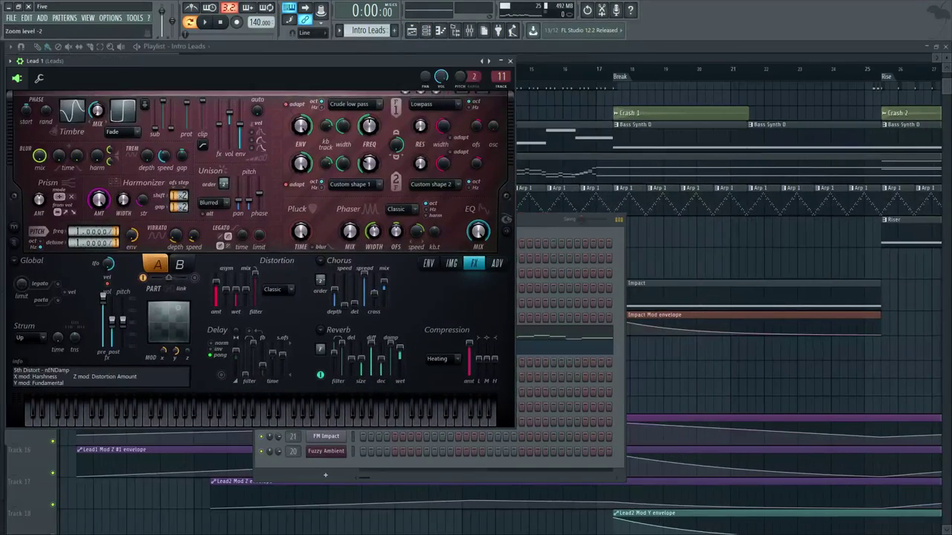
left_click_drag(163, 61, 269, 61)
left_click(429, 32)
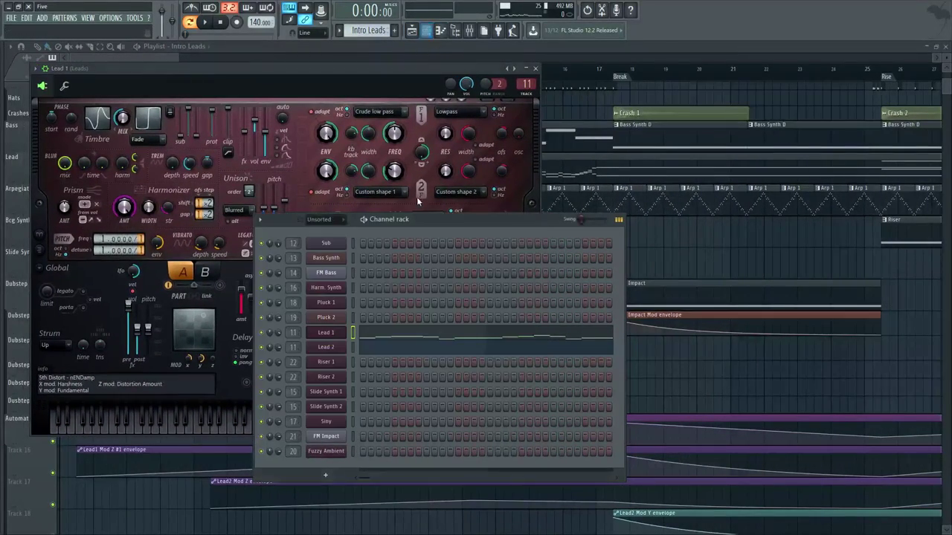
left_click_drag(427, 220, 743, 60)
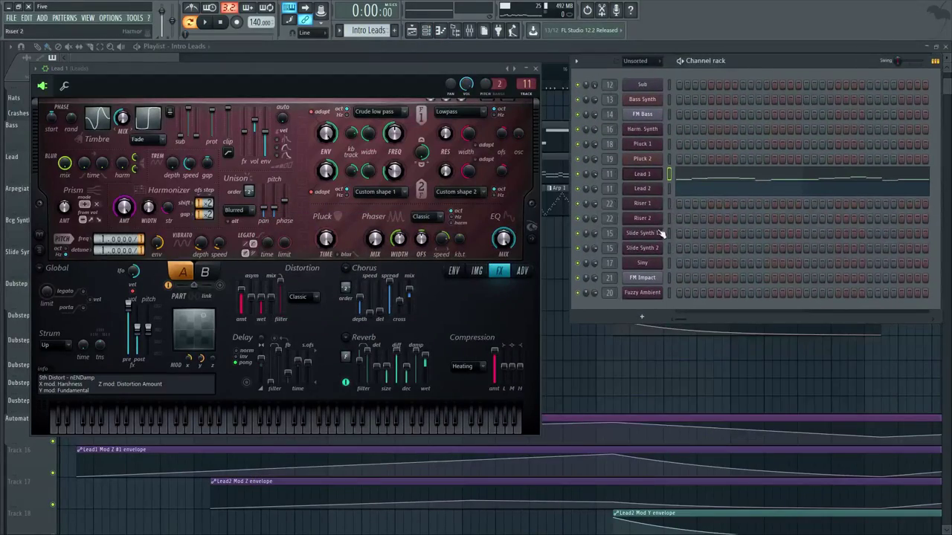
Step: Add a new Harmor channel and load the 5th Distort preset into it
key("F8")
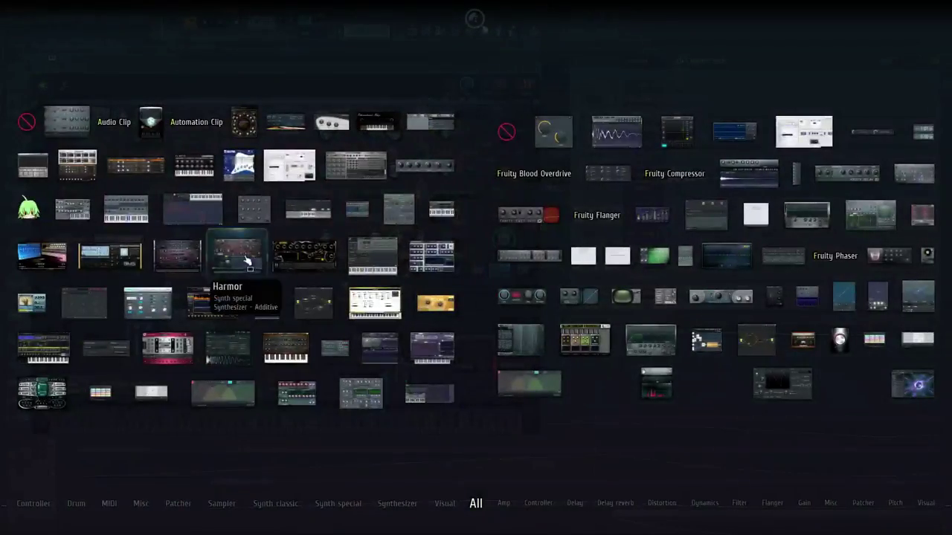
left_click_drag(246, 262, 669, 327)
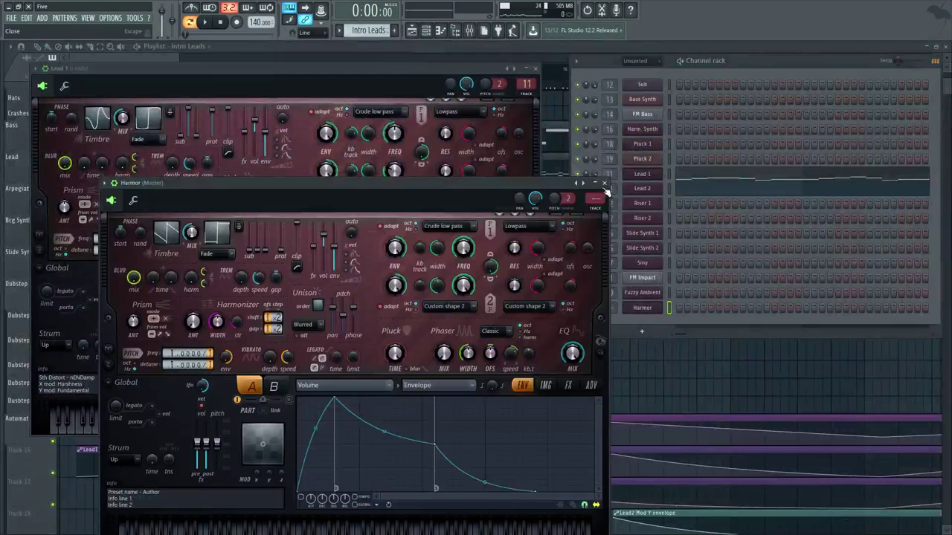
right_click(581, 187)
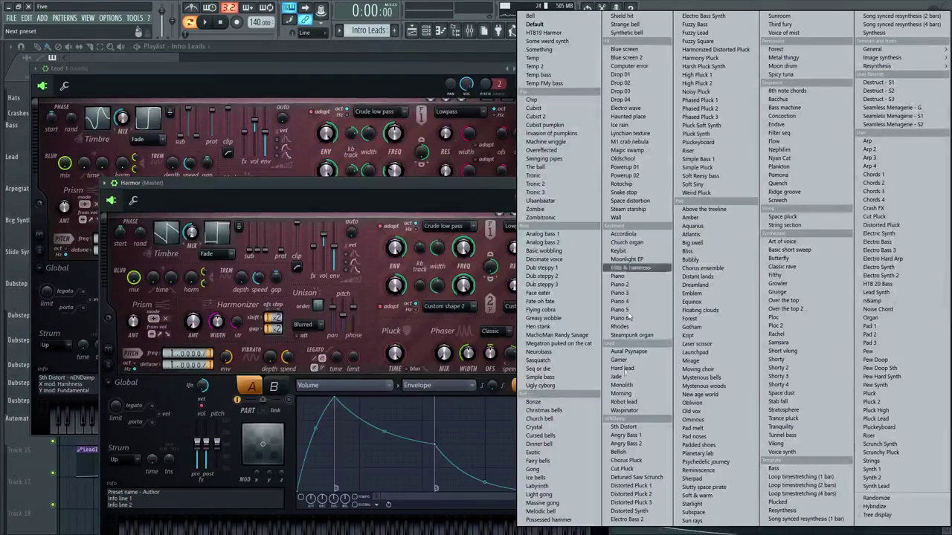
left_click(631, 431)
Step: Place the 5th Distort window beside Lead 1 and expand its spectrum display
left_click_drag(332, 182, 660, 100)
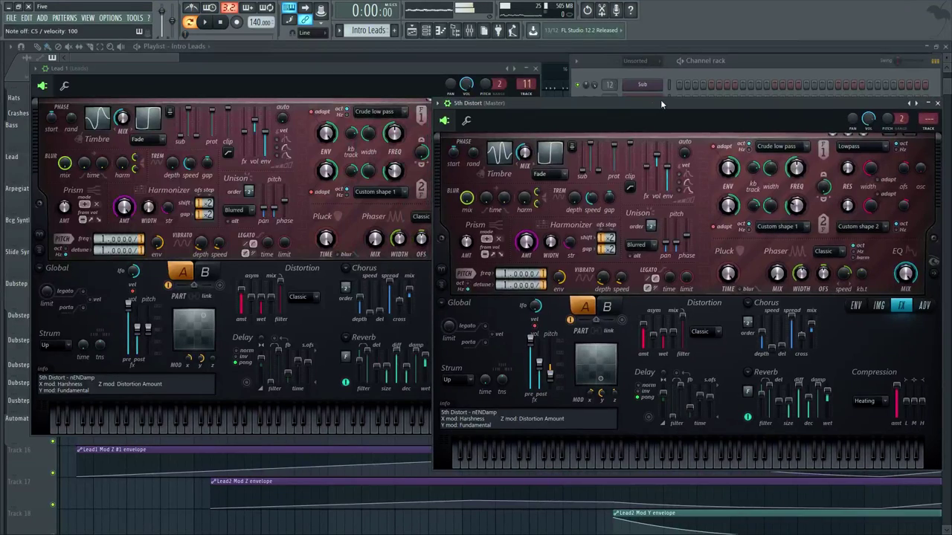
left_click_drag(611, 97, 605, 69)
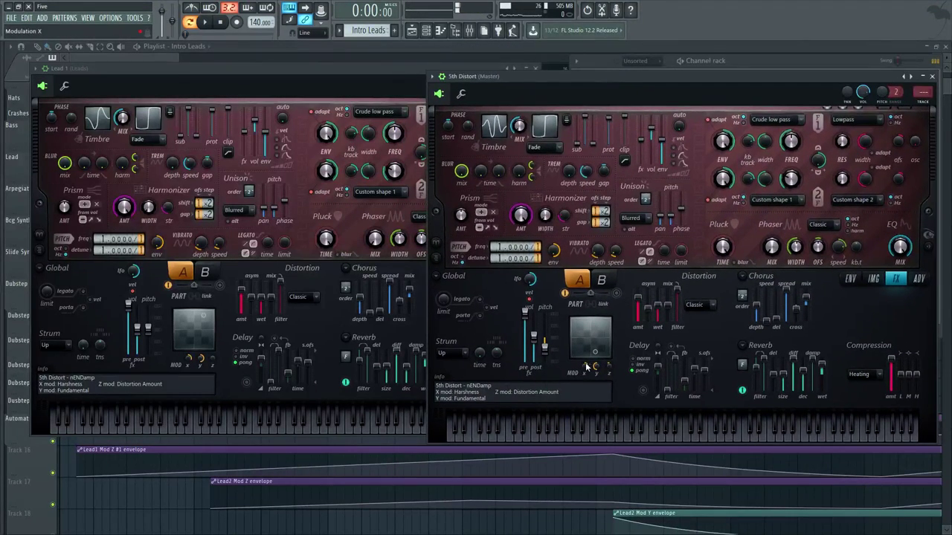
left_click_drag(797, 75, 715, 94)
left_click(808, 269)
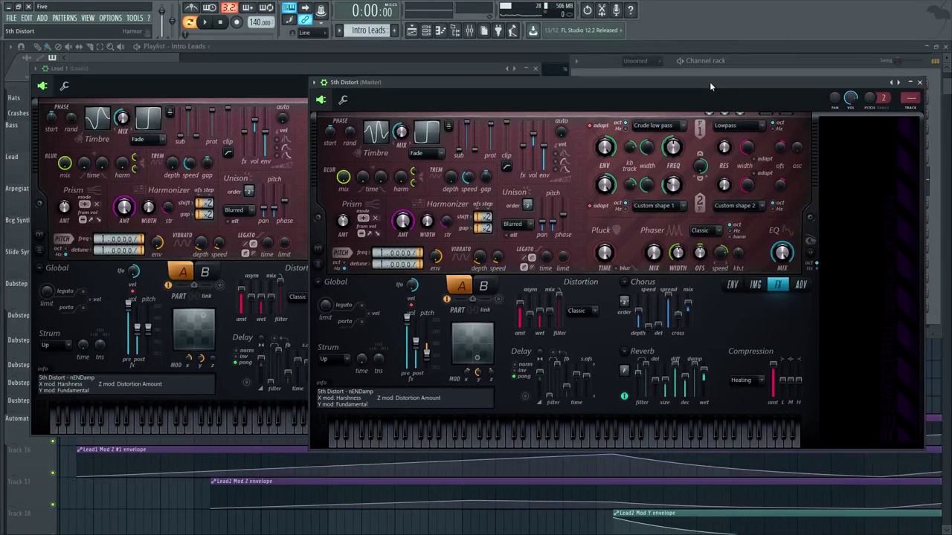
Step: Show the 5th Distort's Timbre 1 harmonic level graph, zoom in on the lowest harmonics and inspect the curve
left_click(387, 139)
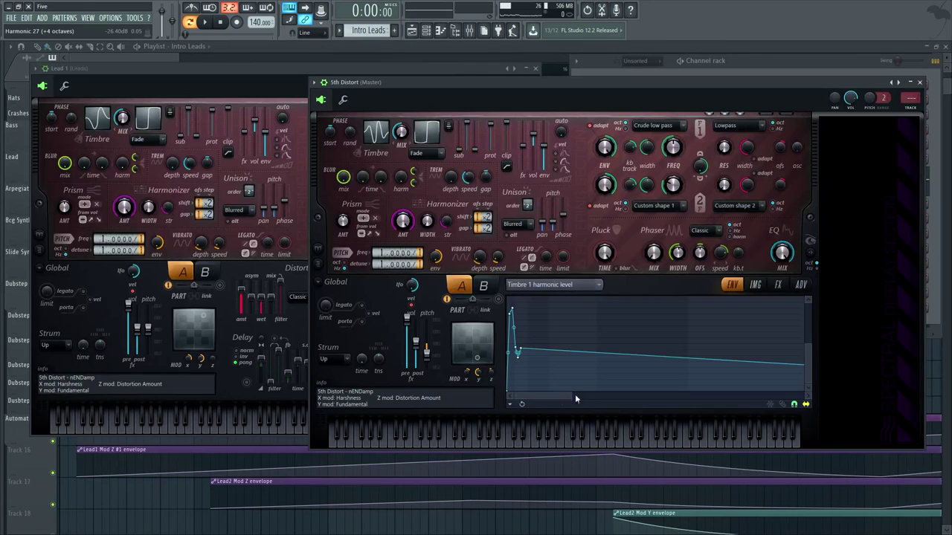
left_click_drag(575, 399, 525, 395)
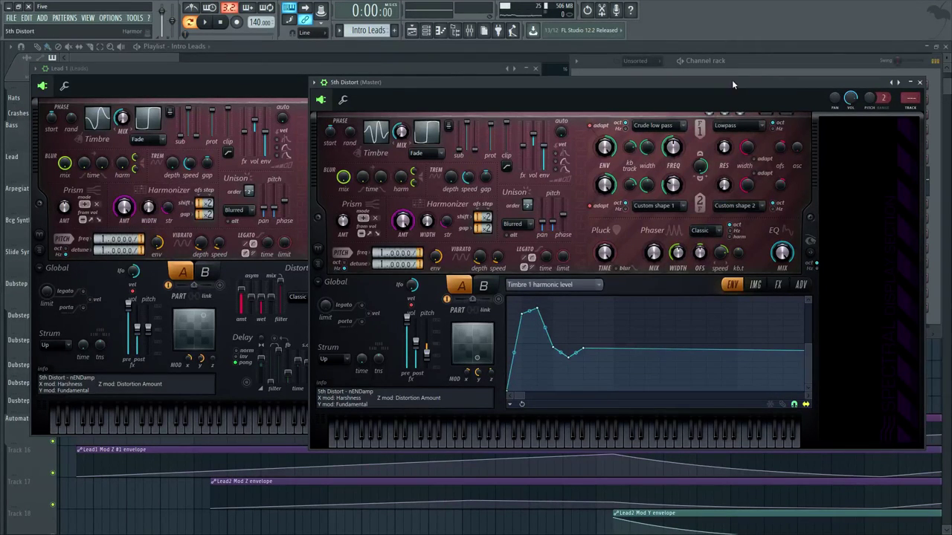
left_click_drag(732, 84, 682, 83)
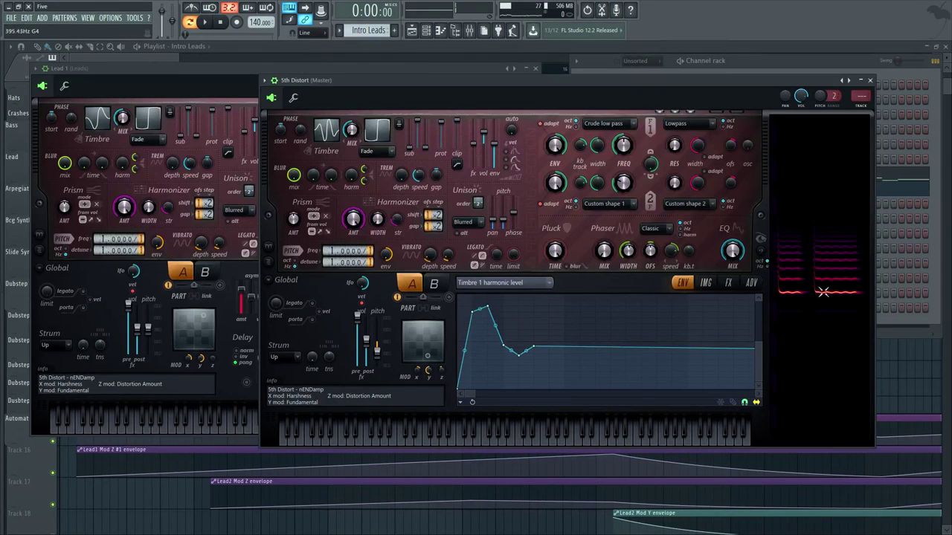
left_click_drag(488, 305, 487, 361)
Step: Reposition the 5th Distort window so its controls and spectrum stay in view, and play a test note
left_click_drag(636, 80, 611, 78)
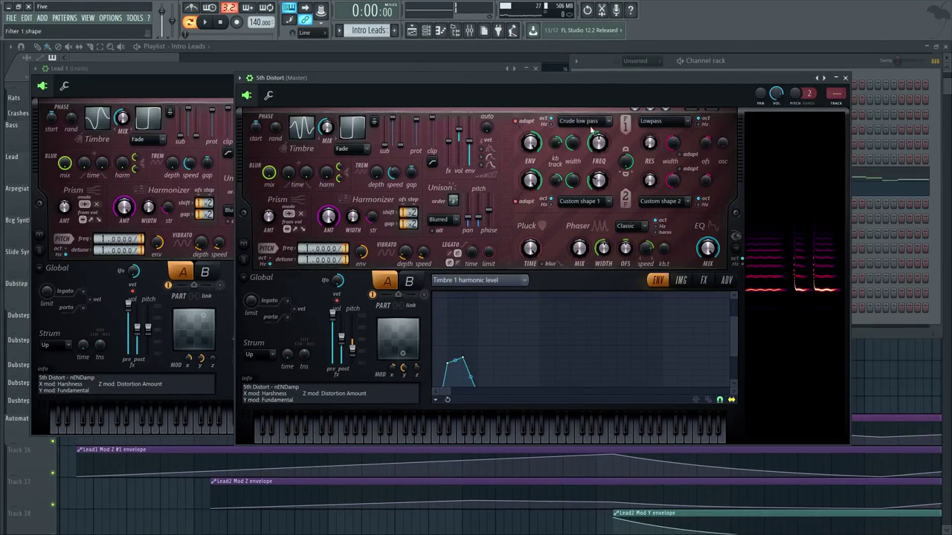
left_click_drag(472, 82, 470, 60)
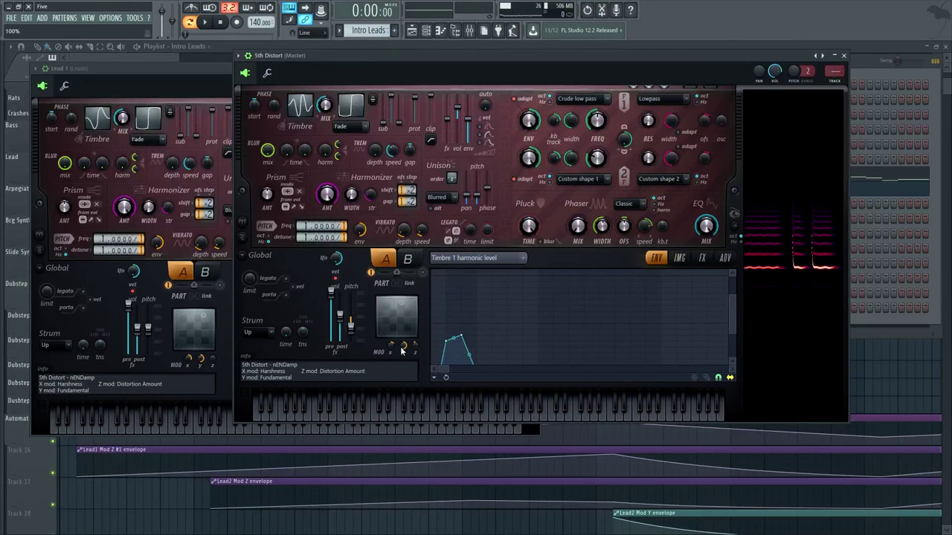
key("v")
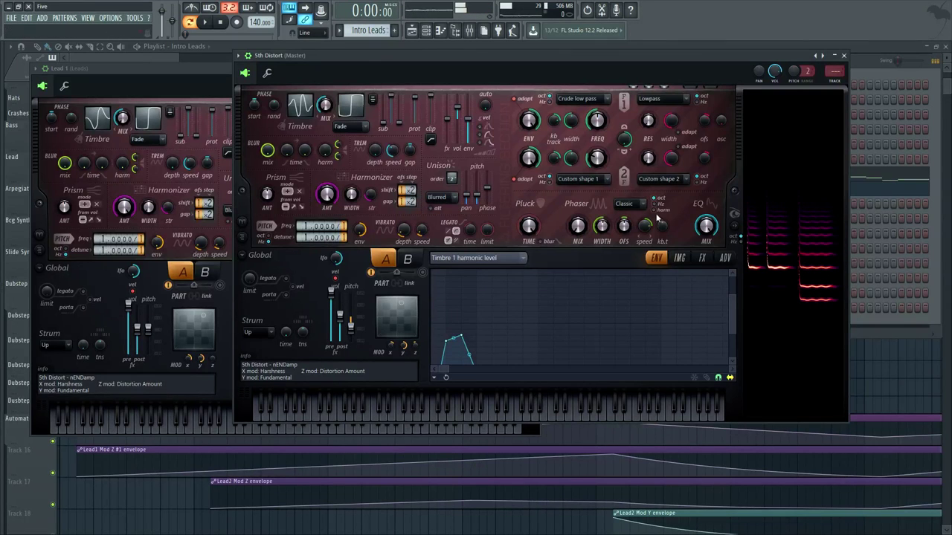
Step: Show the 5th Distort's effects page, check it against the envelope page, and play test notes
mouse_move(530, 69)
left_mouse_down()
mouse_move(535, 86)
mouse_move(522, 73)
left_mouse_up()
left_click(696, 263)
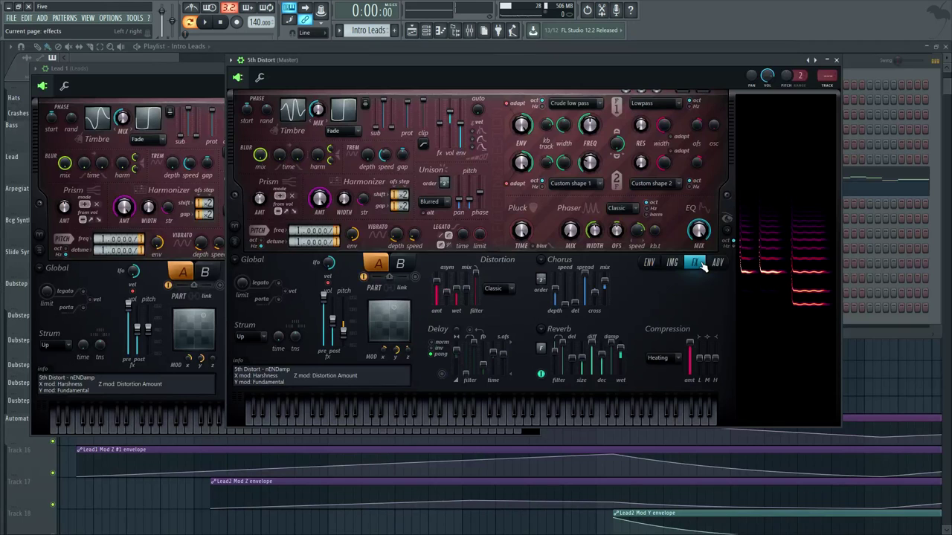
left_click(652, 263)
left_click(699, 264)
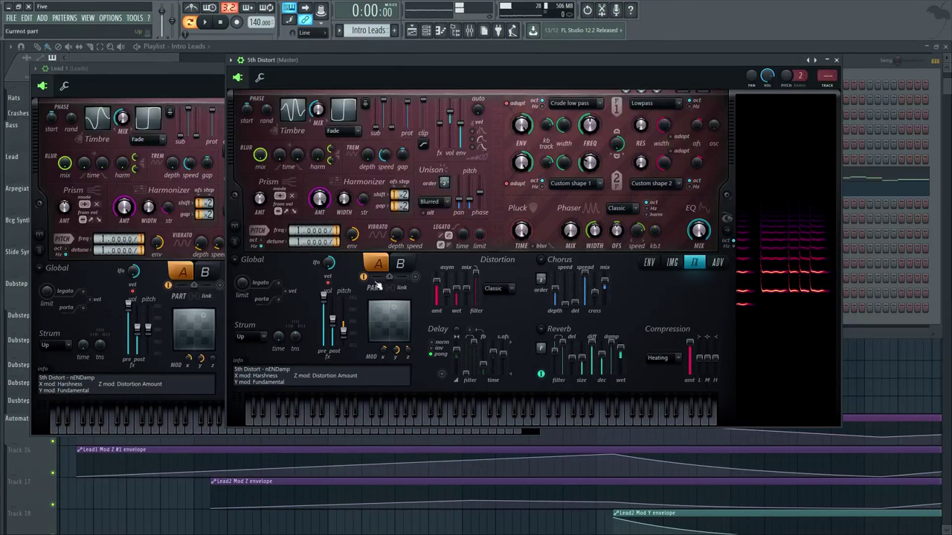
key("q")
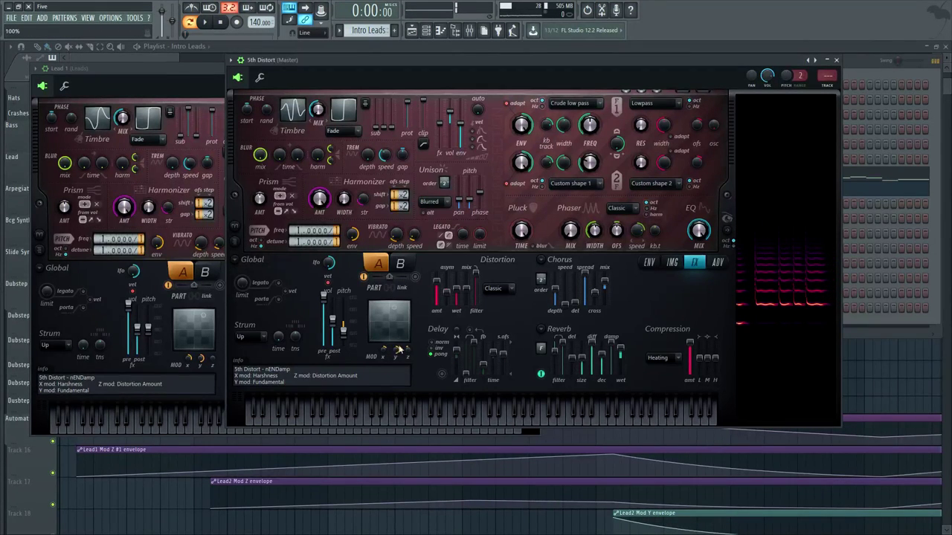
Step: Try different levels for the 5th Distort's second sub-harmonic and reset its part A pitch slider to default
mouse_move(384, 122)
left_mouse_down()
mouse_move(384, 100)
mouse_move(385, 121)
left_mouse_up()
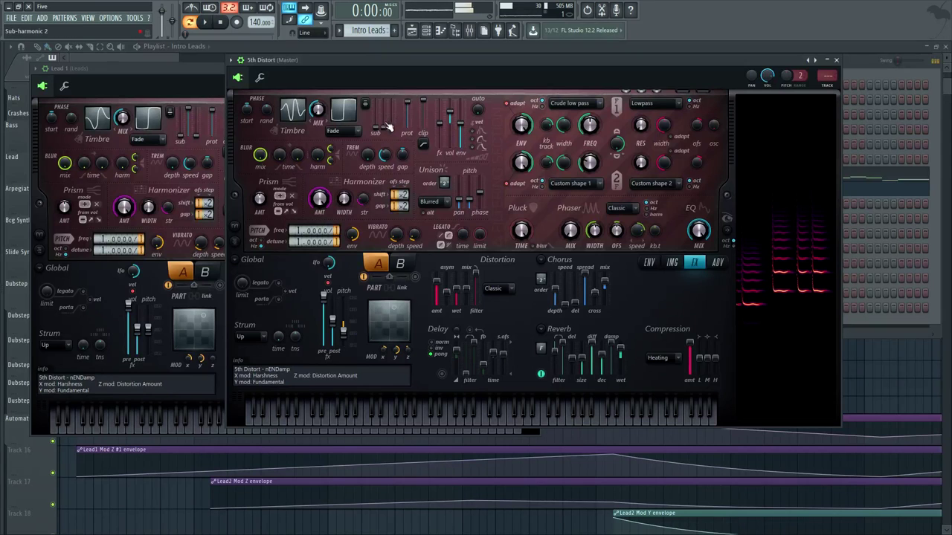
mouse_move(385, 123)
left_mouse_down()
mouse_move(386, 105)
mouse_move(385, 131)
left_mouse_up()
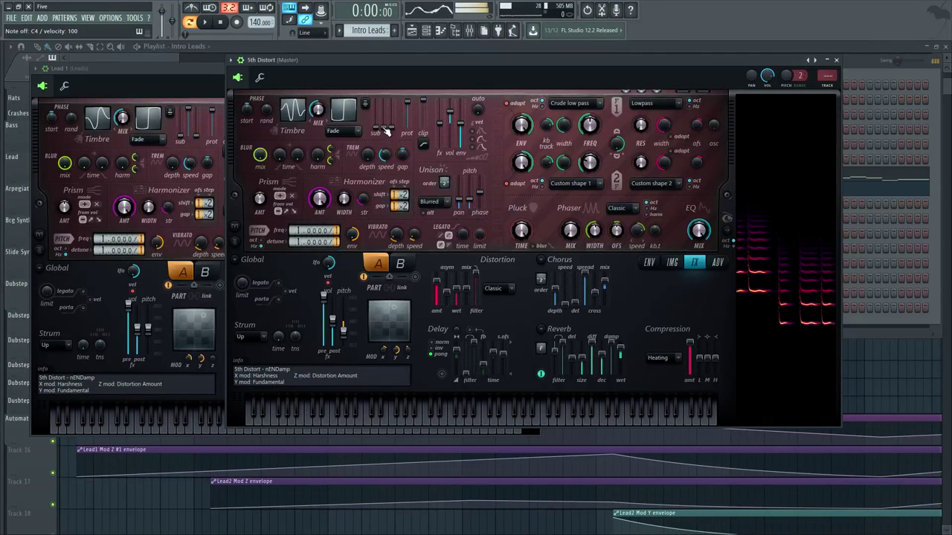
left_click_drag(385, 130, 385, 101)
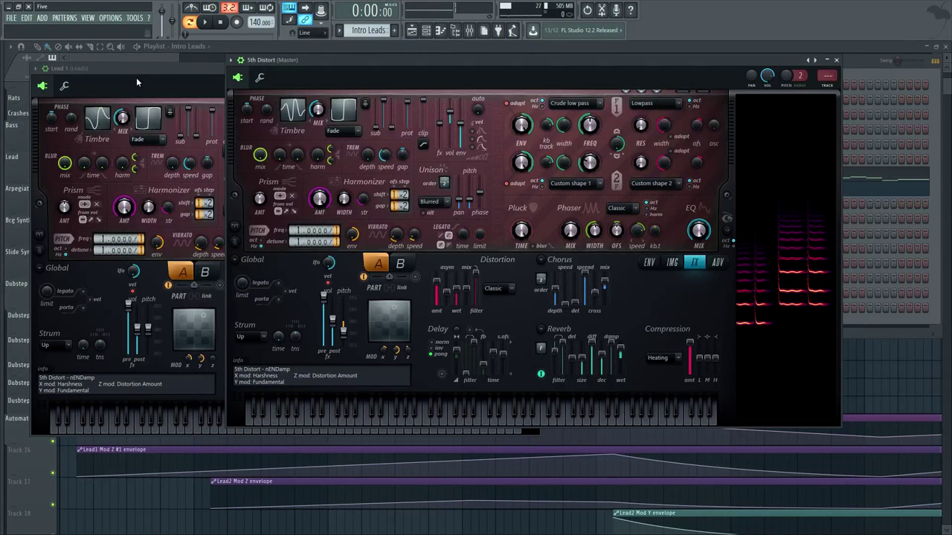
left_click(342, 328, "alt")
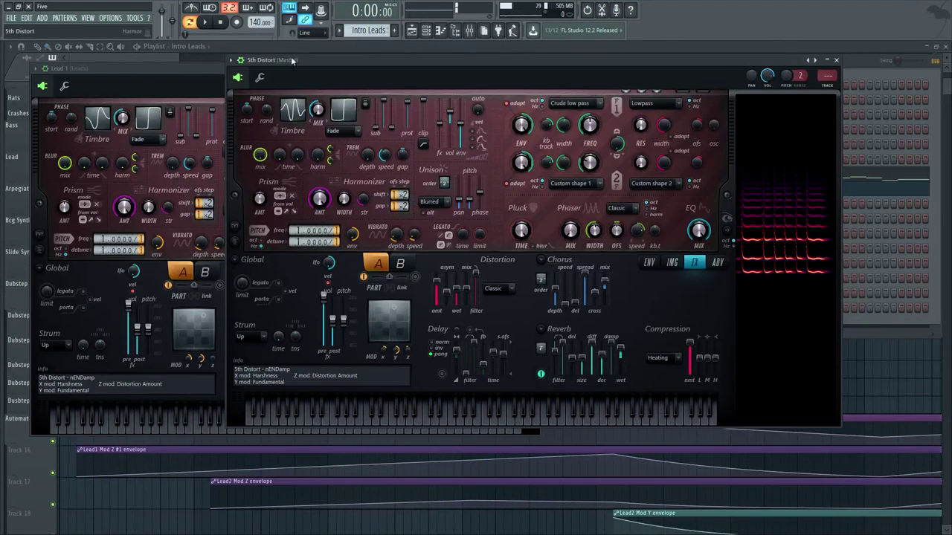
Step: Move the 5th Distort window aside from Lead 1 and alternate test notes between both synths to compare their sound
left_click_drag(292, 61, 447, 76)
left_click(332, 70)
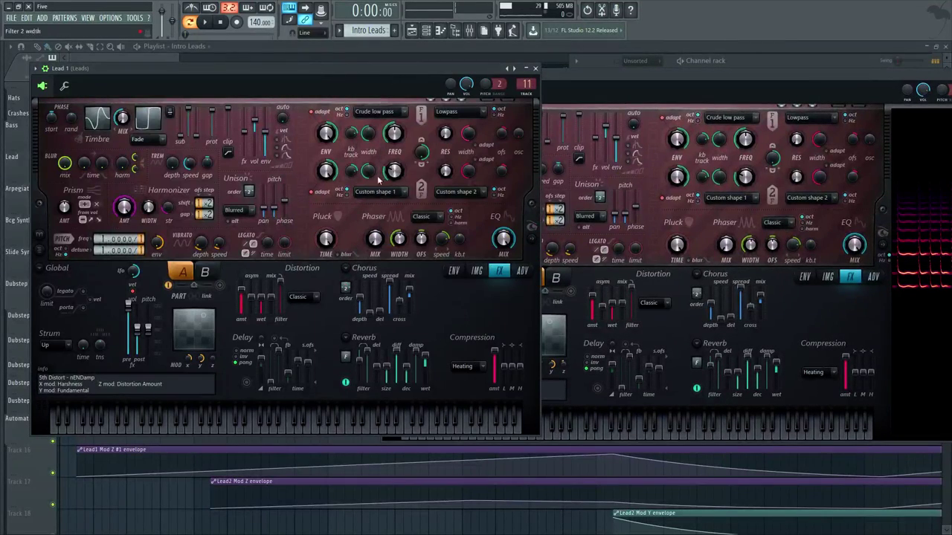
key("q")
left_click(555, 78)
key("q")
left_click(304, 76)
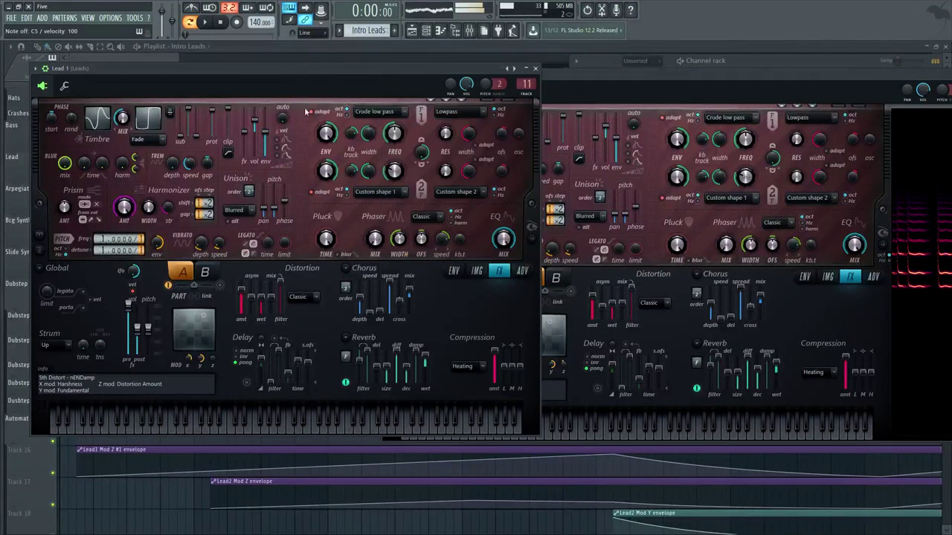
left_click(607, 93)
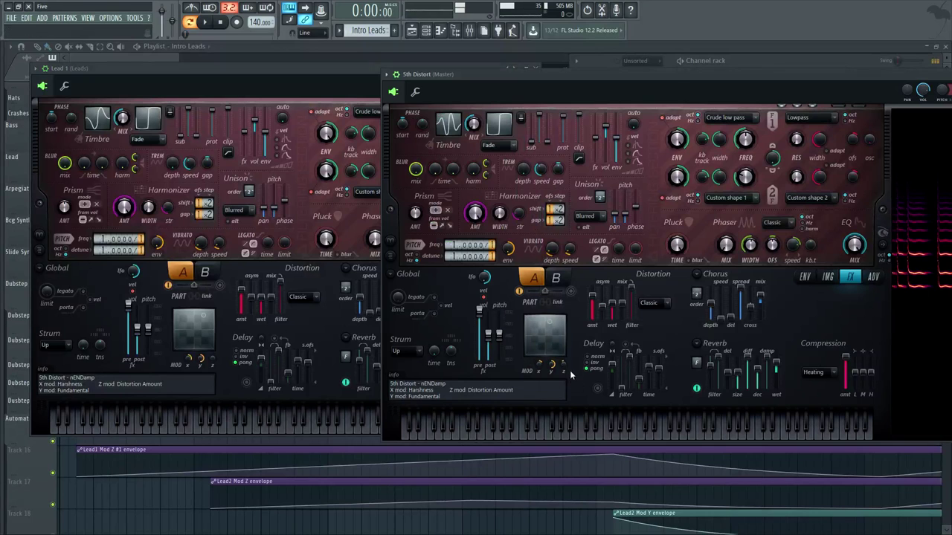
left_click(583, 425)
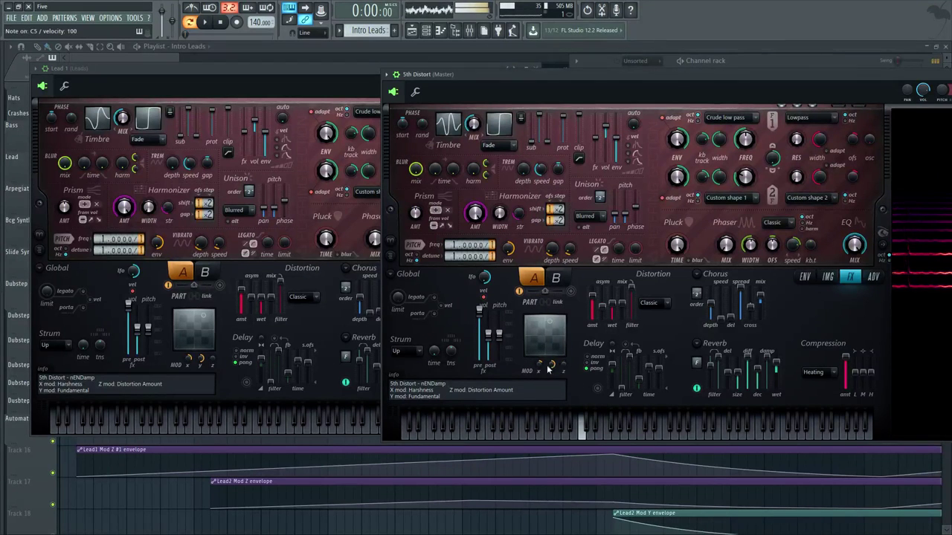
left_click(267, 84)
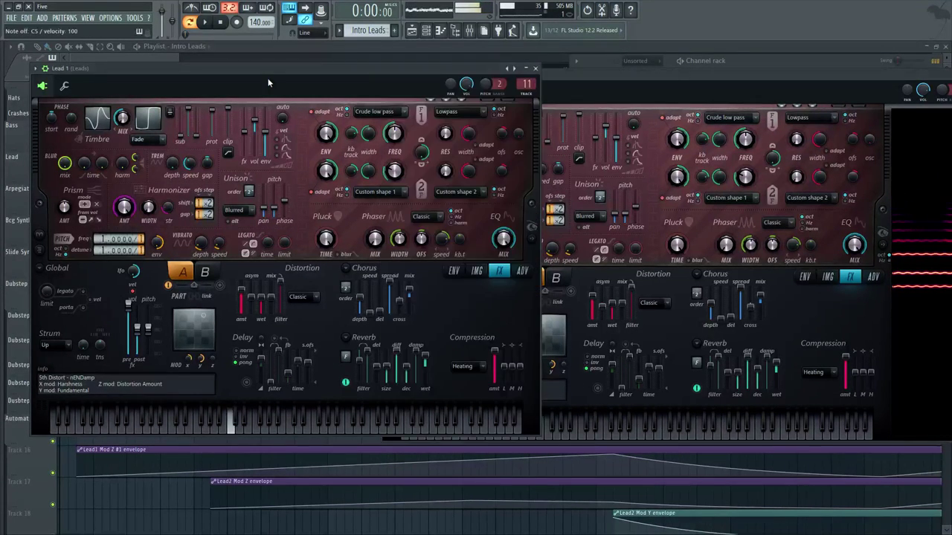
Step: Show the Timbre 1 harmonic level graph in both Lead 1 and 5th Distort, zoomed in on the lowest harmonics
left_click(97, 121)
left_click_drag(260, 383, 242, 383)
left_click(574, 105)
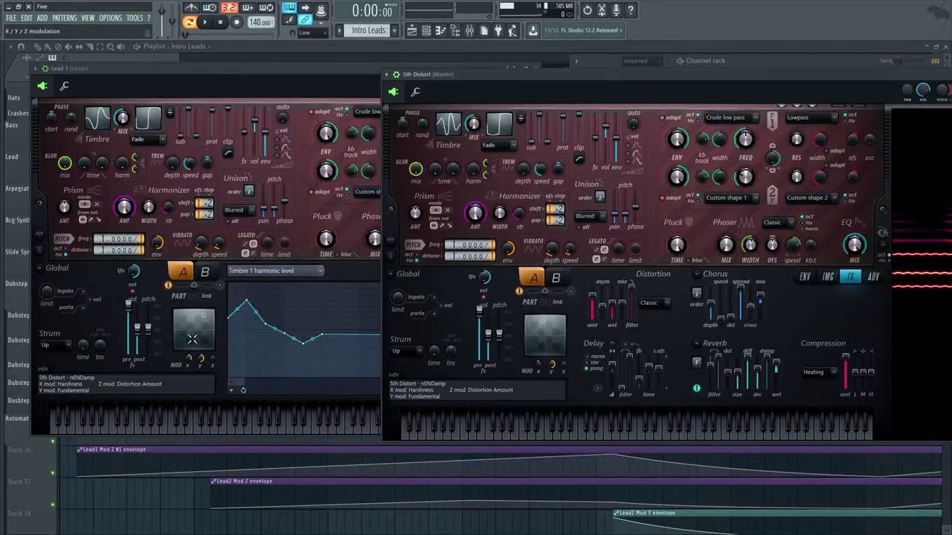
left_click(804, 277)
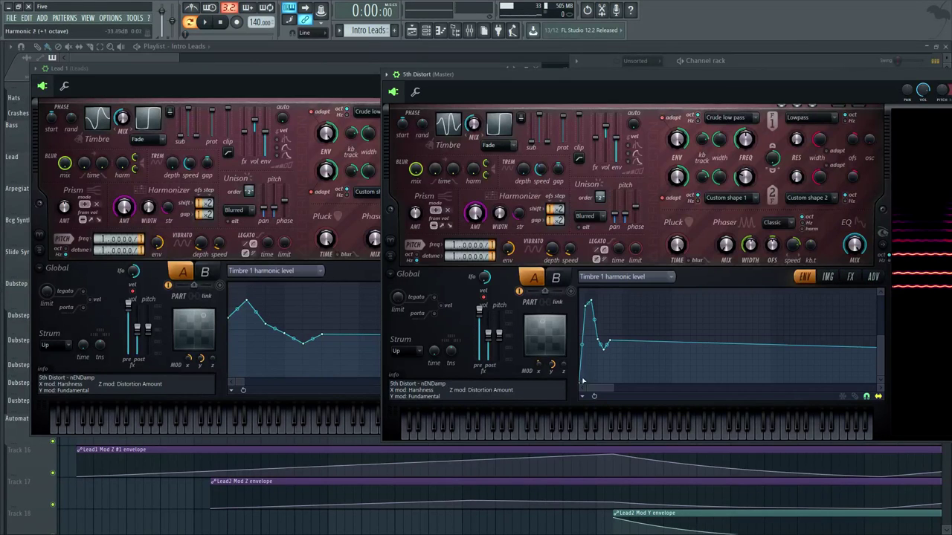
mouse_move(581, 383)
left_mouse_down()
mouse_move(582, 305)
mouse_move(581, 419)
mouse_move(580, 318)
mouse_move(579, 383)
left_mouse_up()
Step: Close the 5th Distort window and move the channel rack beside the Lead 1 window
left_click(283, 70)
left_click_drag(680, 75, 476, 88)
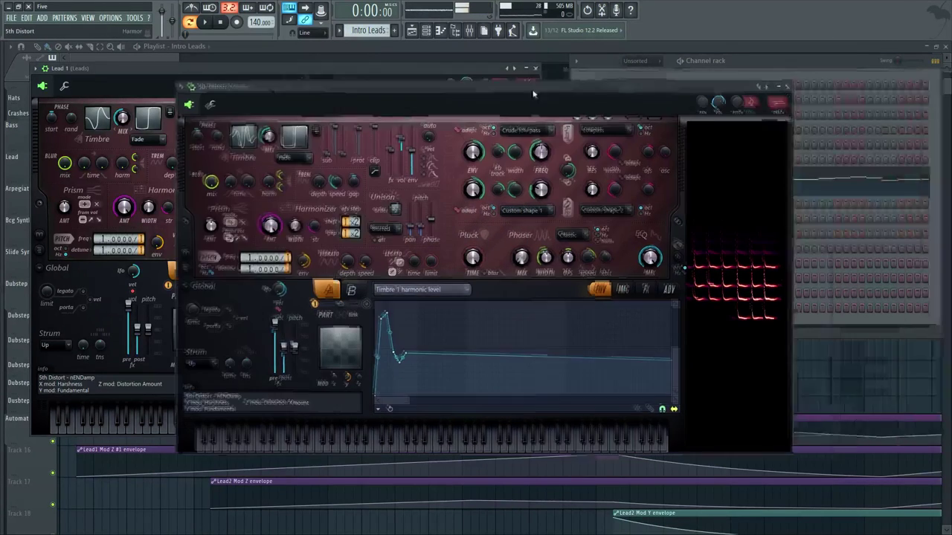
left_click(791, 90)
left_click_drag(788, 90, 718, 89)
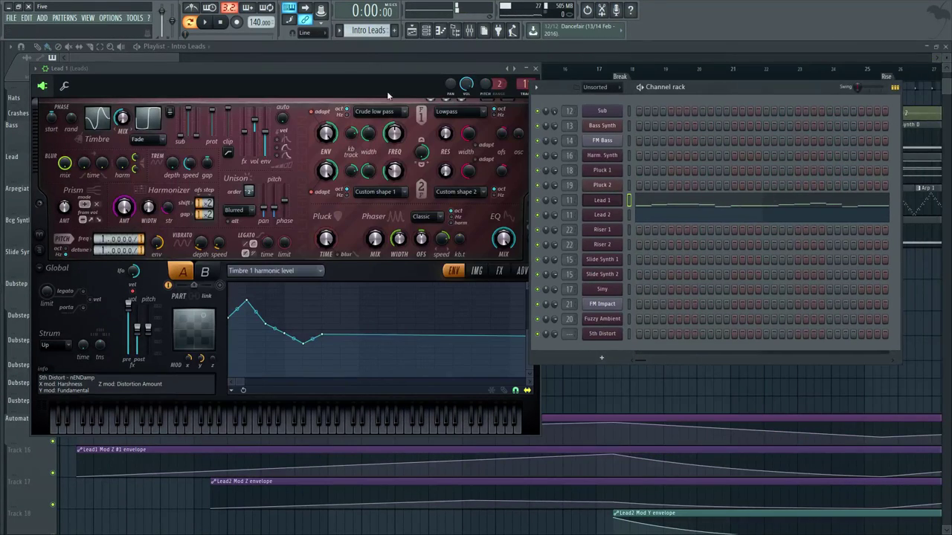
Step: Open Lead 2, turn down its Z modulation knob, and compare its settings with Lead 1
left_click(629, 215)
left_click(606, 215)
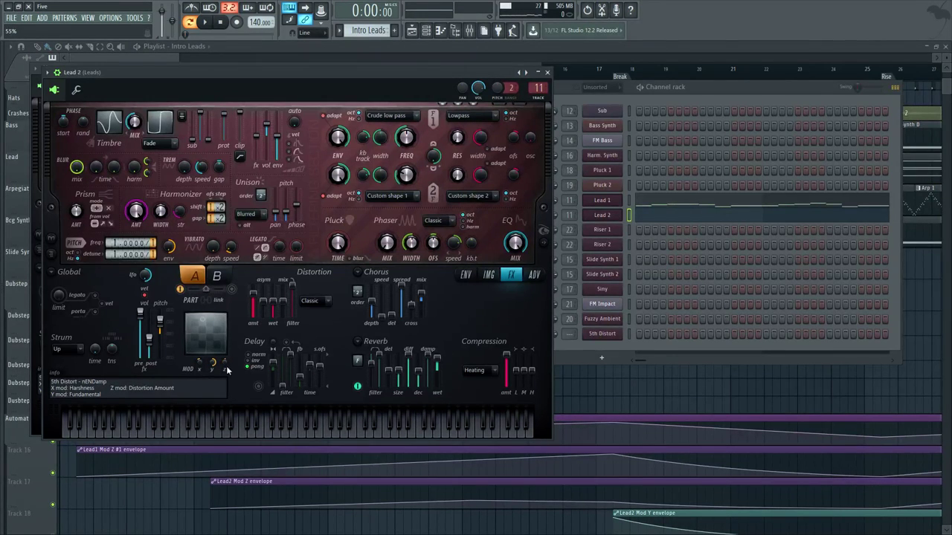
left_click_drag(227, 366, 227, 394)
left_click(600, 203)
left_click(604, 214)
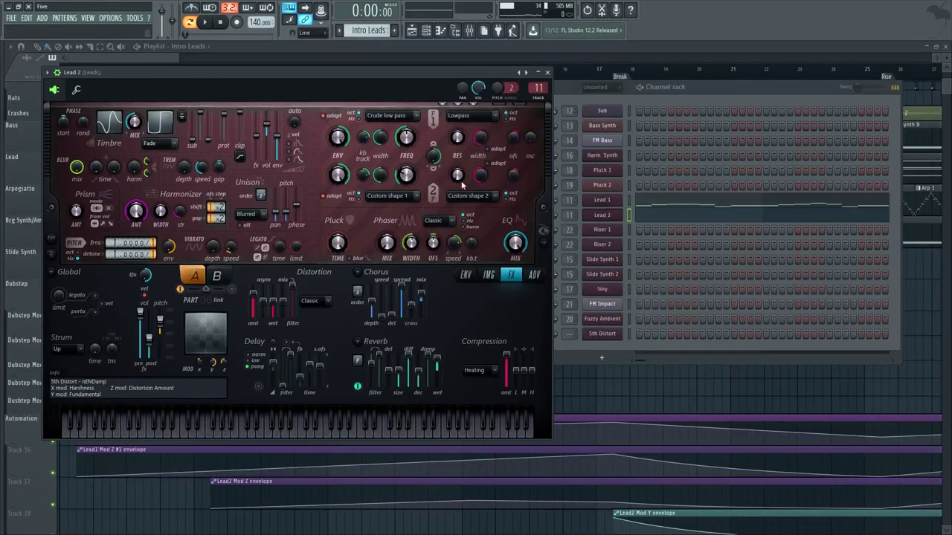
left_click(604, 207)
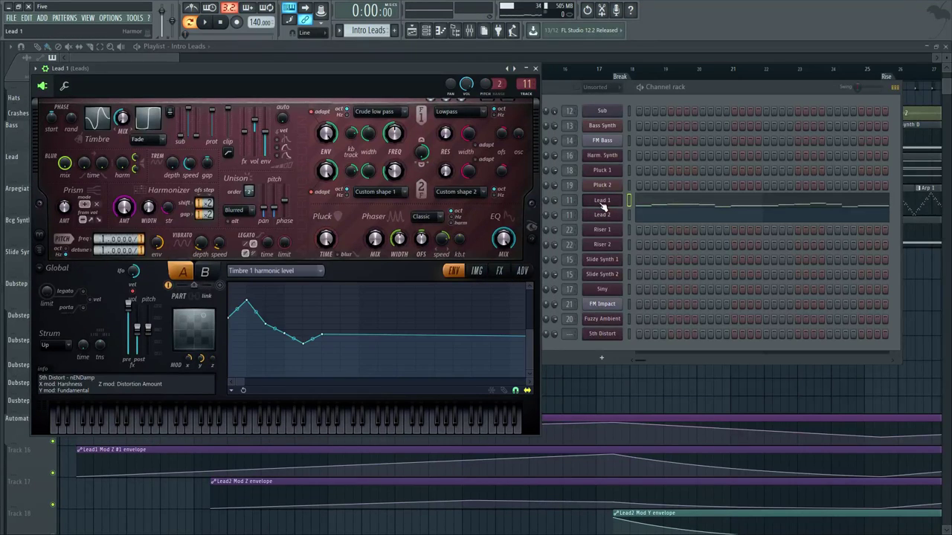
Step: Open the mixer on the Leads track, close the Lead 1 window, and position the mixer beside the channel rack
key("F9")
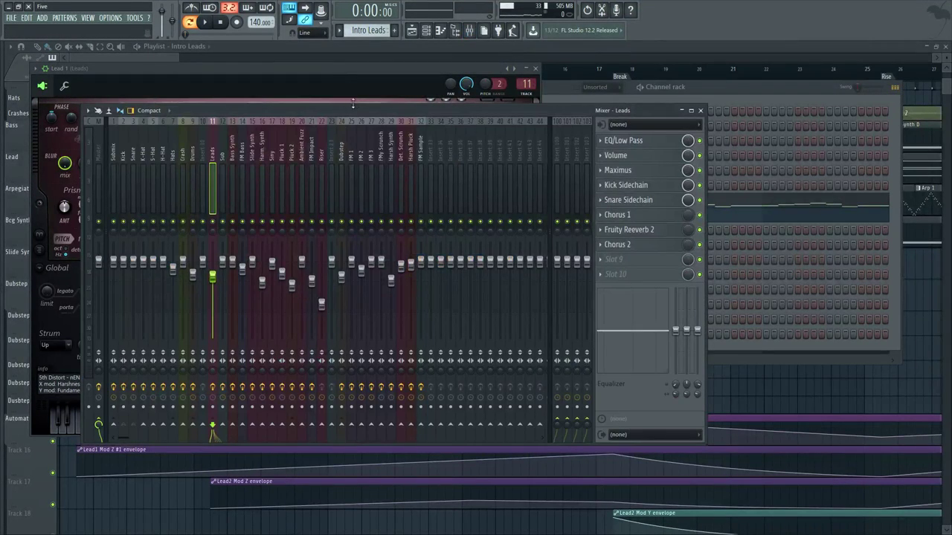
left_click_drag(353, 112, 450, 138)
left_click_drag(368, 71, 345, 100)
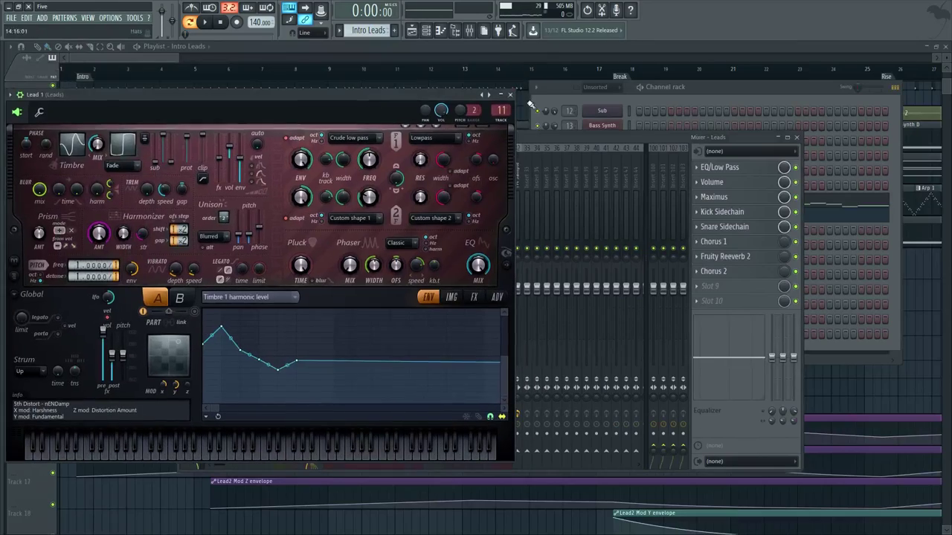
left_click(510, 95)
left_click_drag(631, 137, 483, 143)
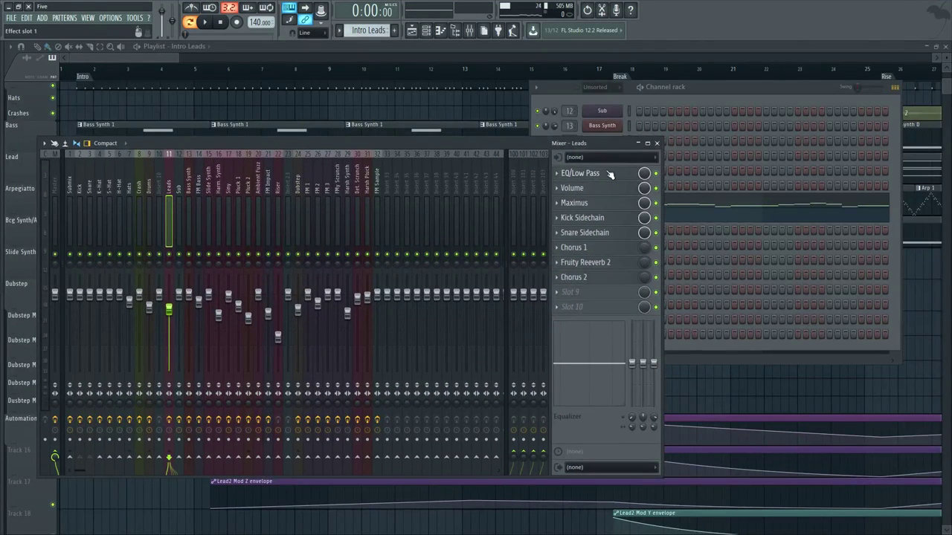
left_click(679, 104)
left_click(461, 140)
Step: Inspect the Leads track's EQ/Low Pass curve while playing Lead 1 test notes, and close the effect
left_click(595, 172)
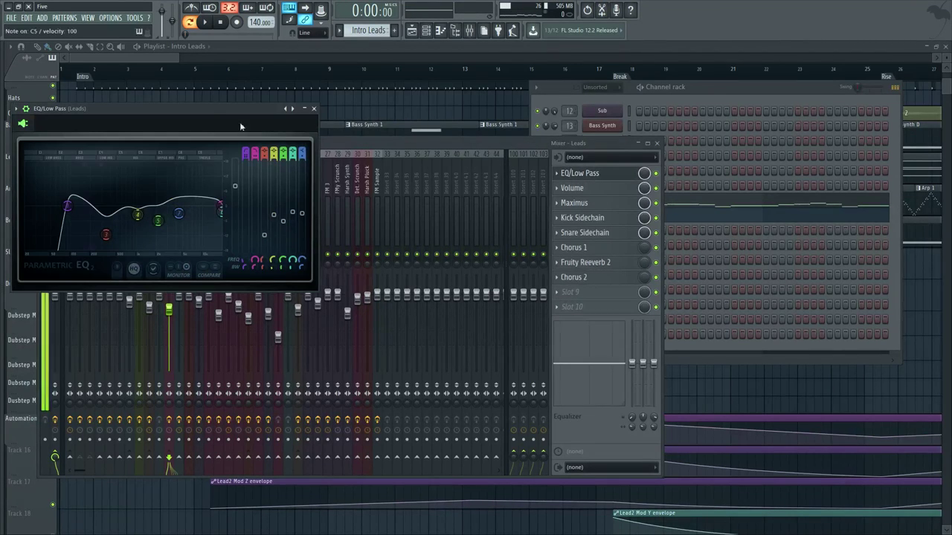
left_click(706, 88)
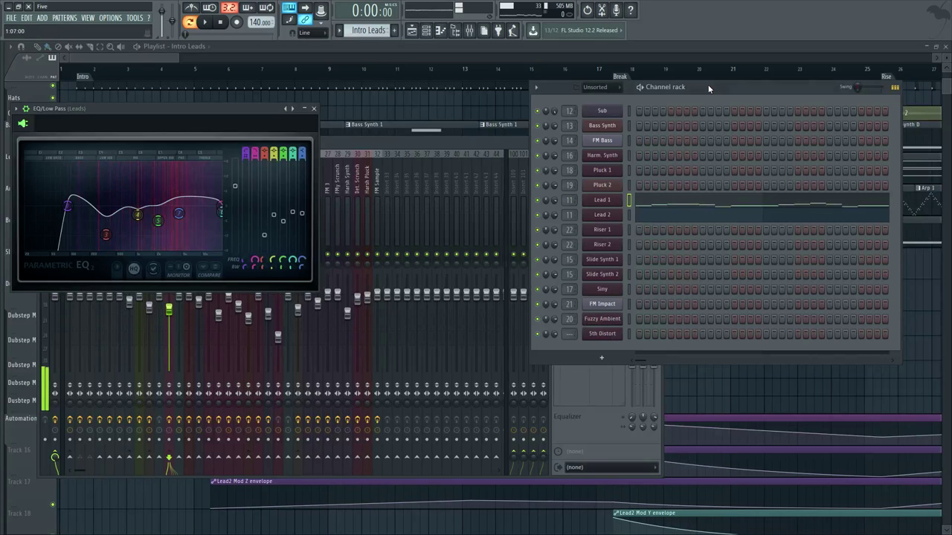
left_click(446, 151)
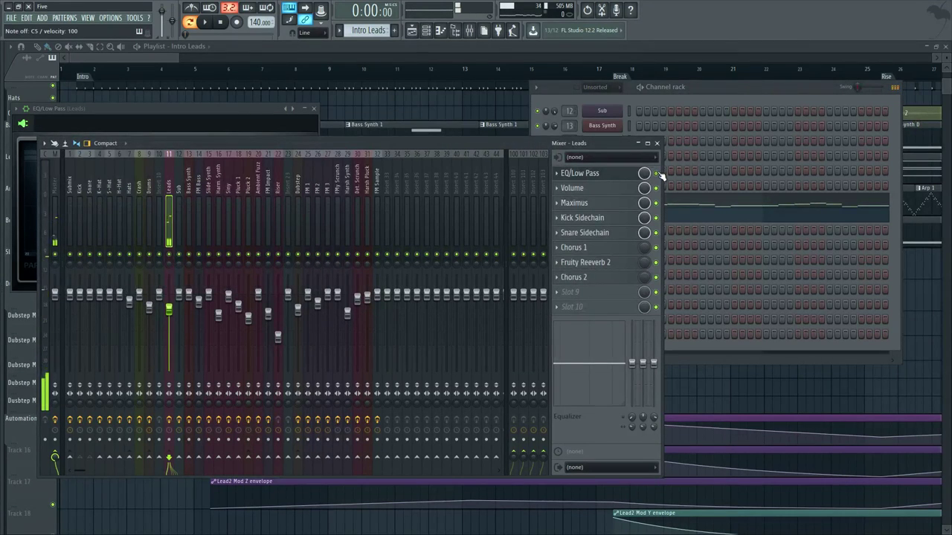
left_click(579, 173)
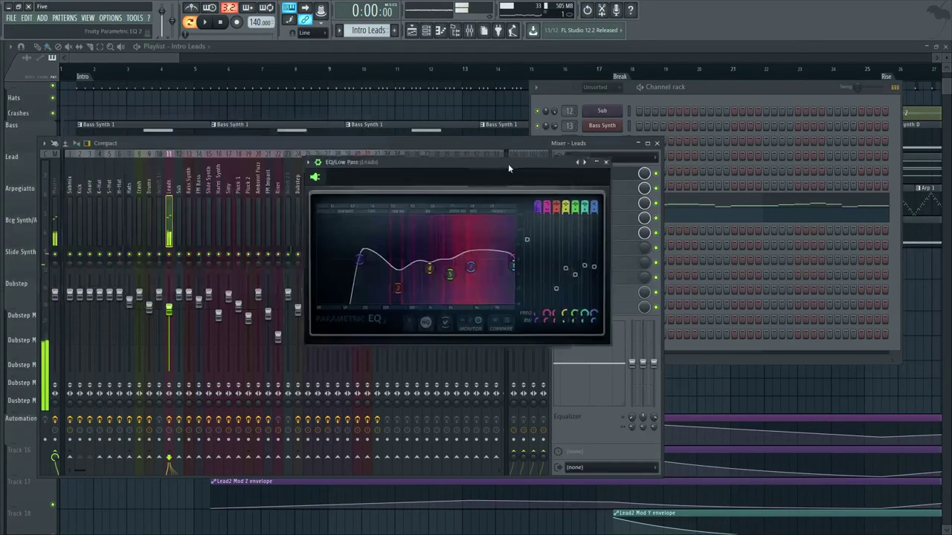
left_click(605, 161)
Step: Check the Leads track's Volume effect and view the master and low bands in Maximus, closing each effect
left_click(591, 189)
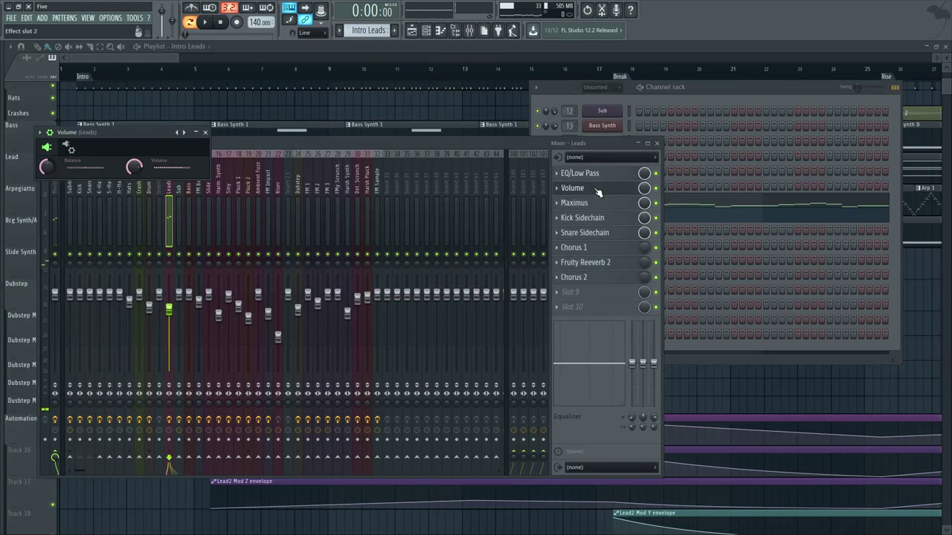
left_click(597, 190)
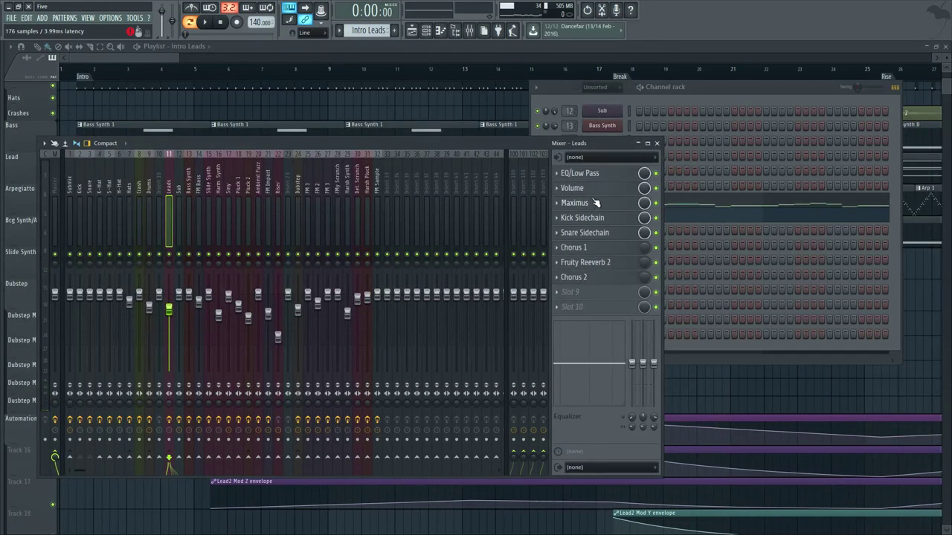
left_click(596, 202)
left_click(220, 323)
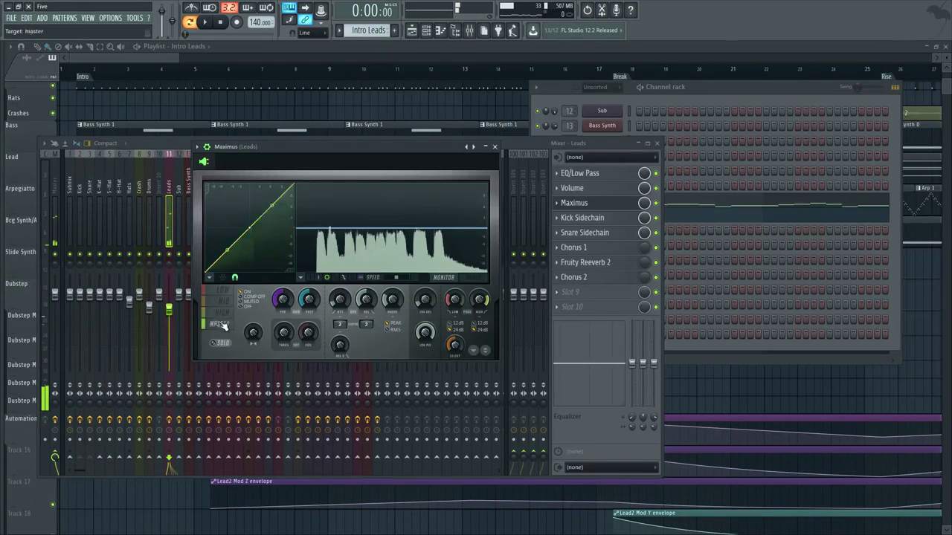
left_click(223, 290)
key("Escape")
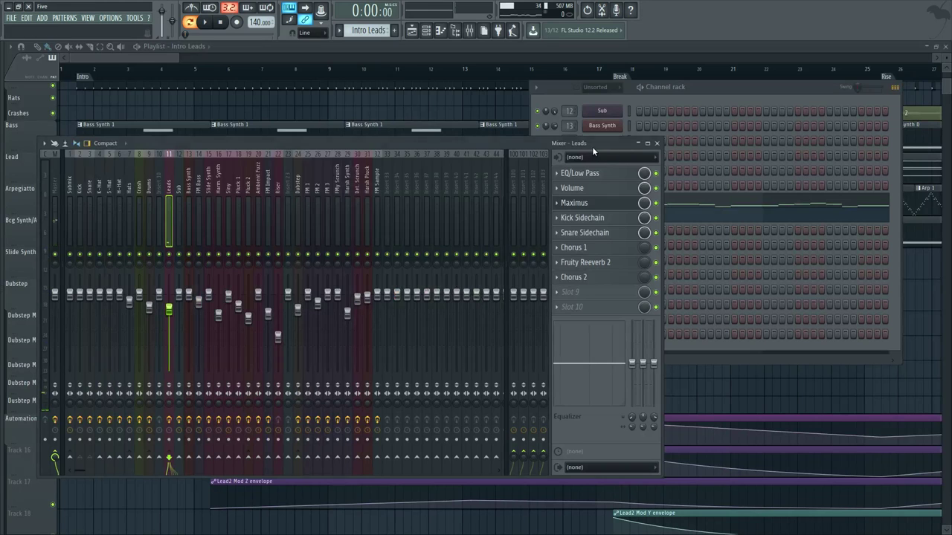
Step: Compare the Leads sound with Maximus bypassed and enabled by playing test notes, viewing its low band curve
key("q")
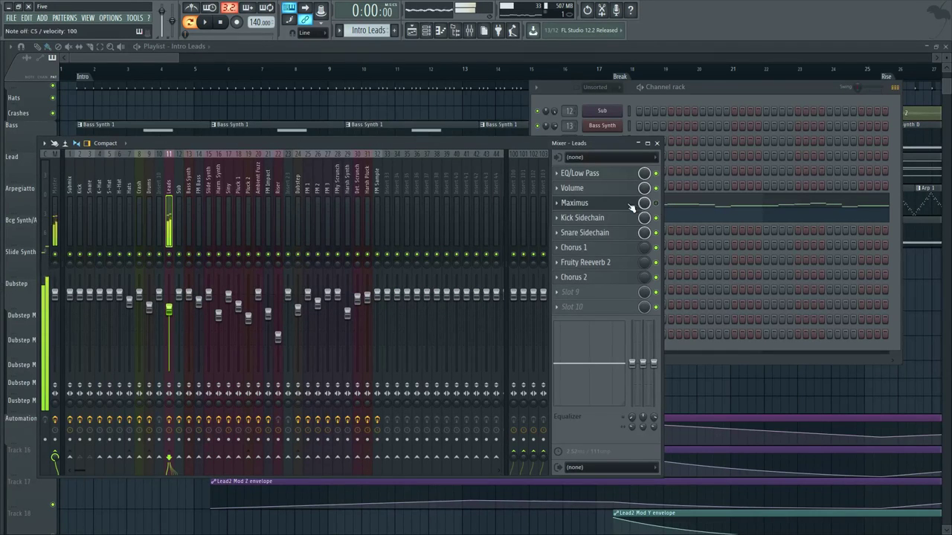
left_click(639, 207)
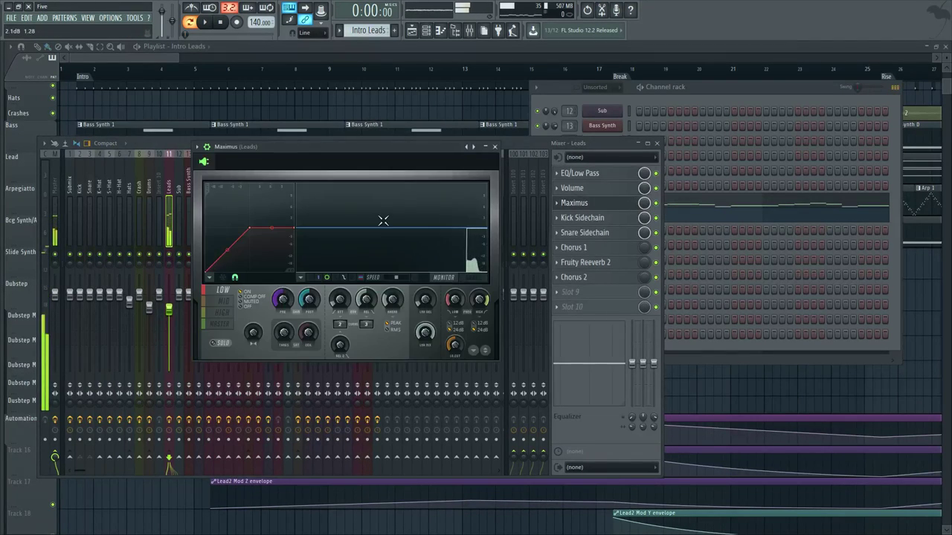
left_click(494, 147)
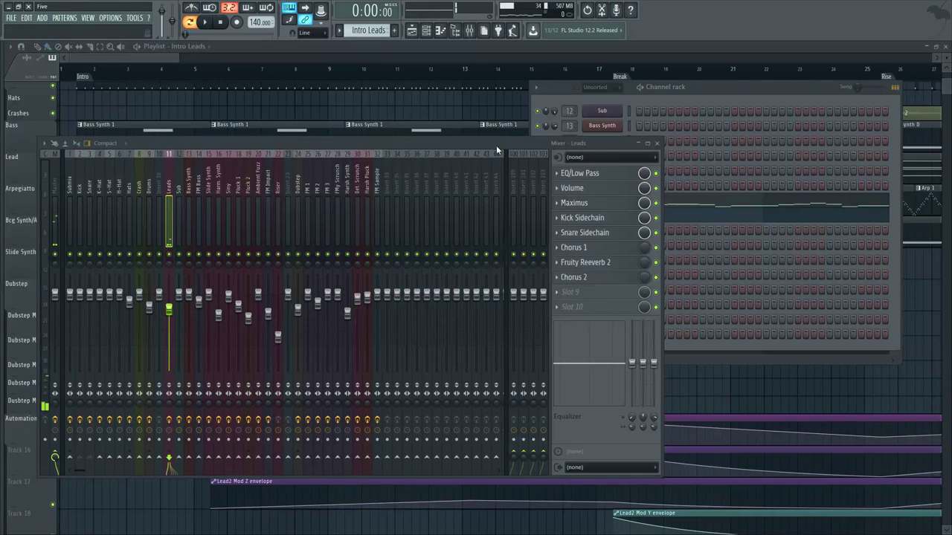
left_click(588, 204)
left_click(593, 201)
Step: Close all open windows over the playlist and set the playback position to the Intro marker
left_click(603, 219)
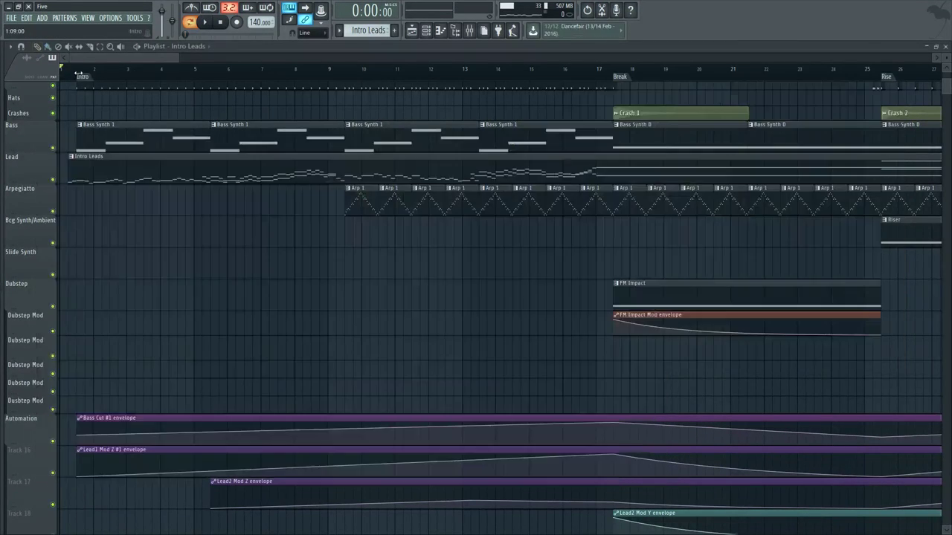
key("F12")
left_click(85, 72)
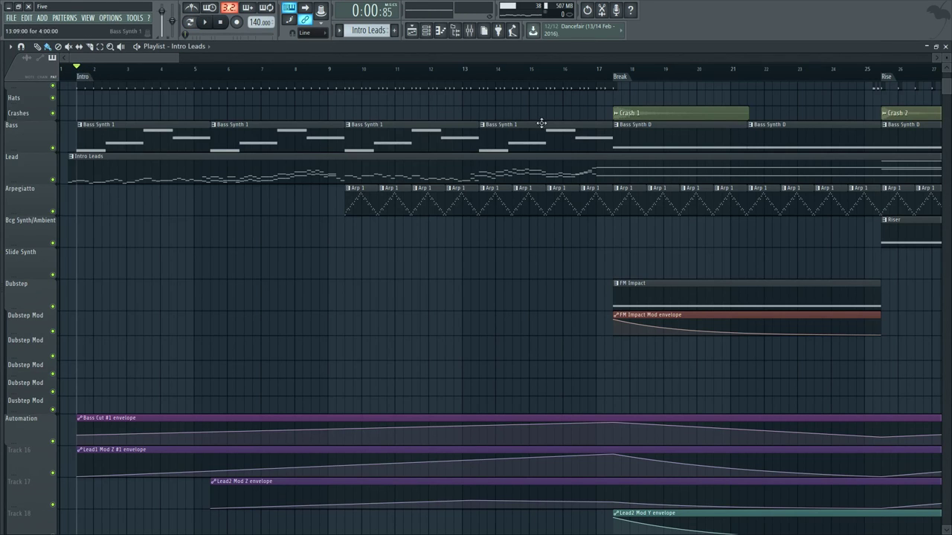
Step: Open the Leads track's Kick Sidechain effect in the mixer and play the intro to inspect its compression envelope
key("F9")
left_click(602, 218)
key("space")
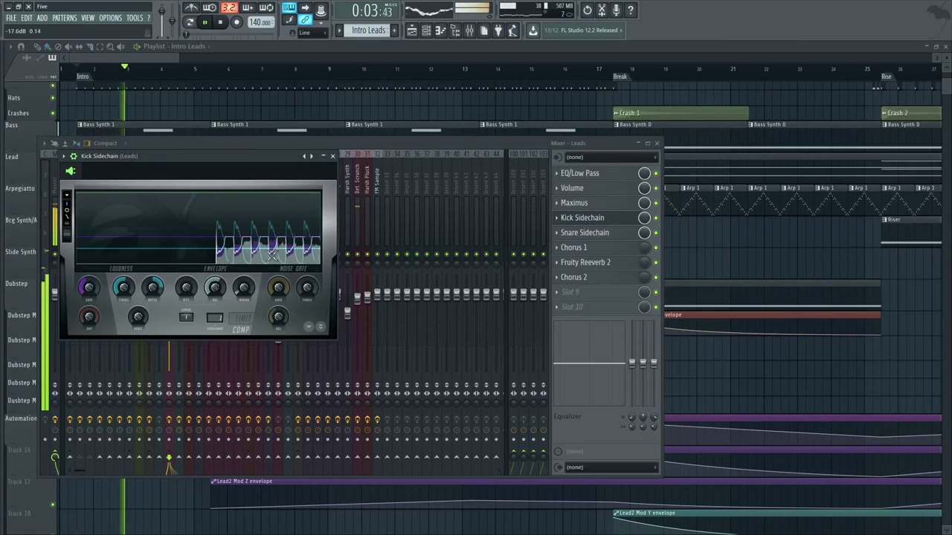
left_click_drag(242, 172, 306, 198)
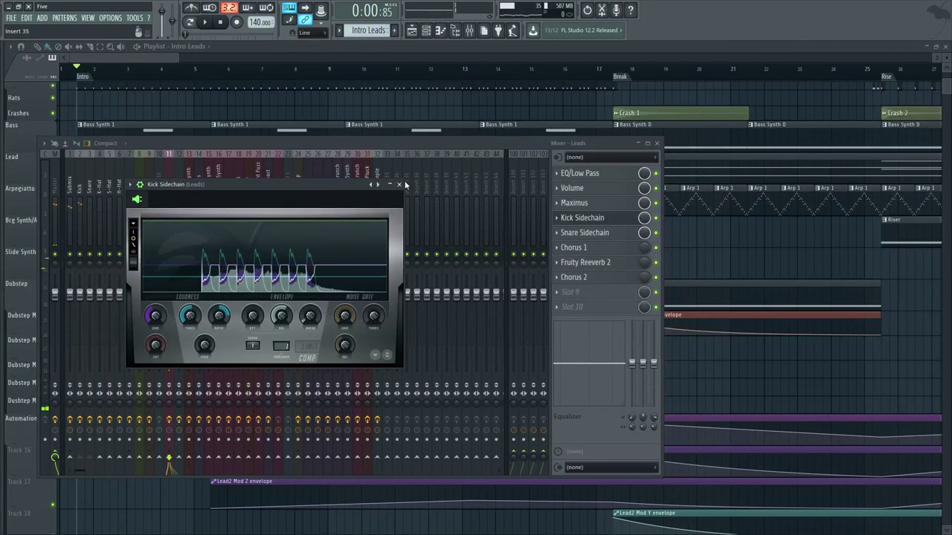
Step: Compare intro playback with the Leads track's Kick and Snare Sidechain effects bypassed and enabled, and close the mixer
left_click(617, 218)
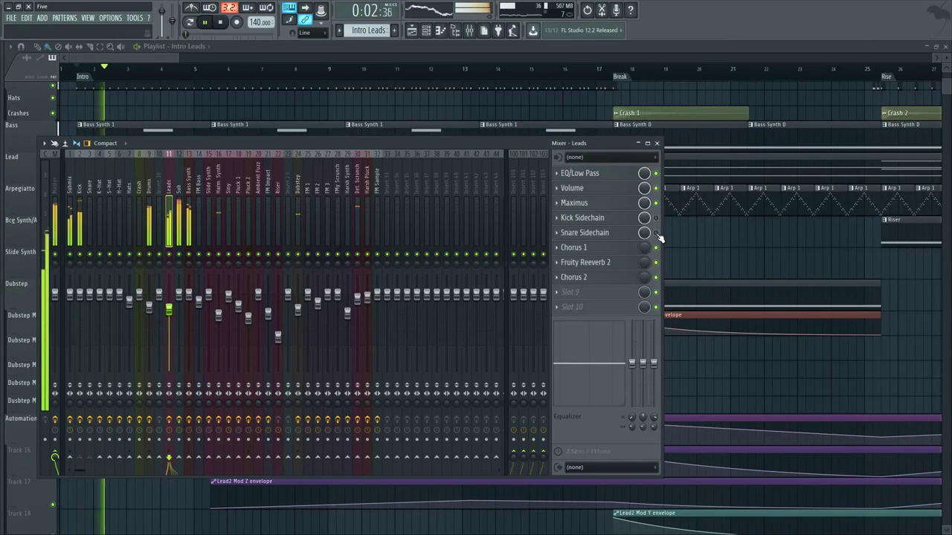
key("space")
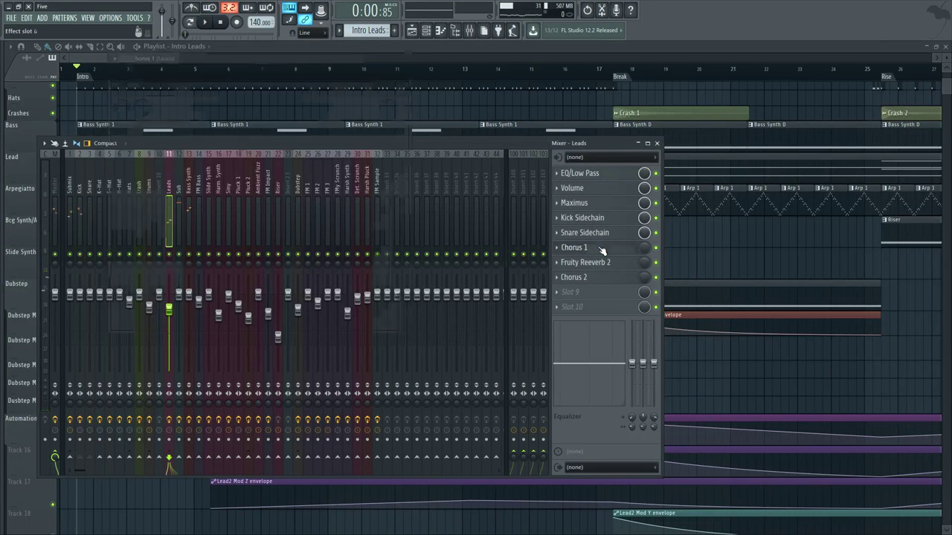
key("F9")
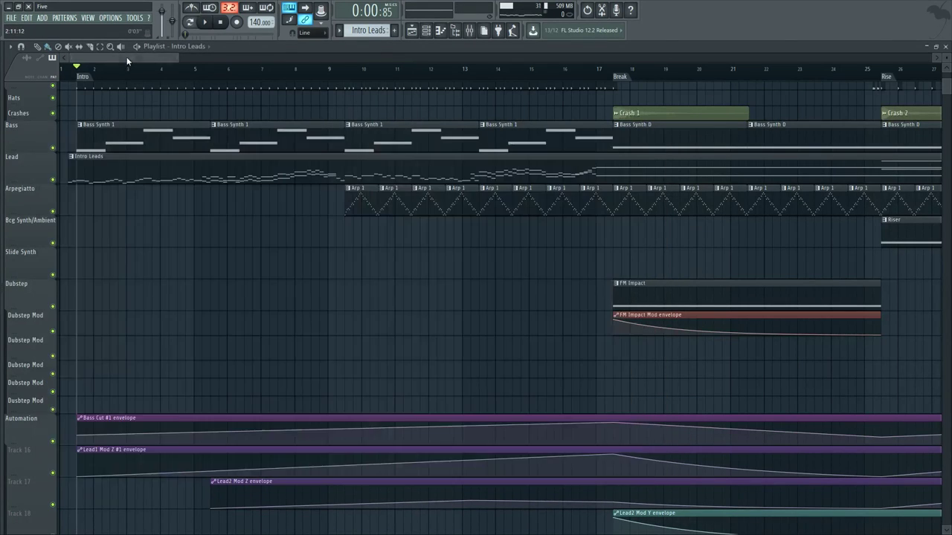
Step: Open the first Bass Synth 1 clip from the playlist in the piano roll
scroll(82, 106, "up", 2)
scroll(111, 149, "up", 1)
scroll(104, 227, "up", 3)
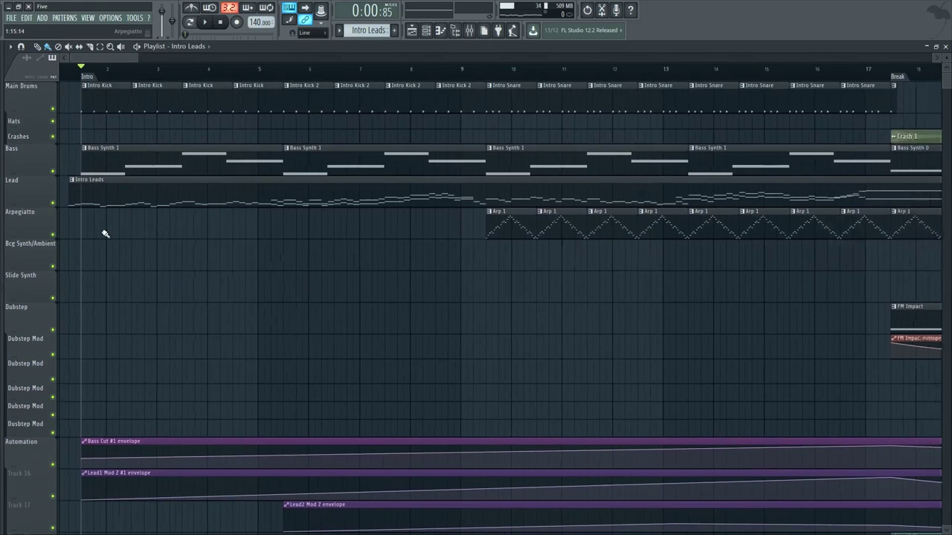
scroll(104, 223, "up", 2)
double_click(120, 184)
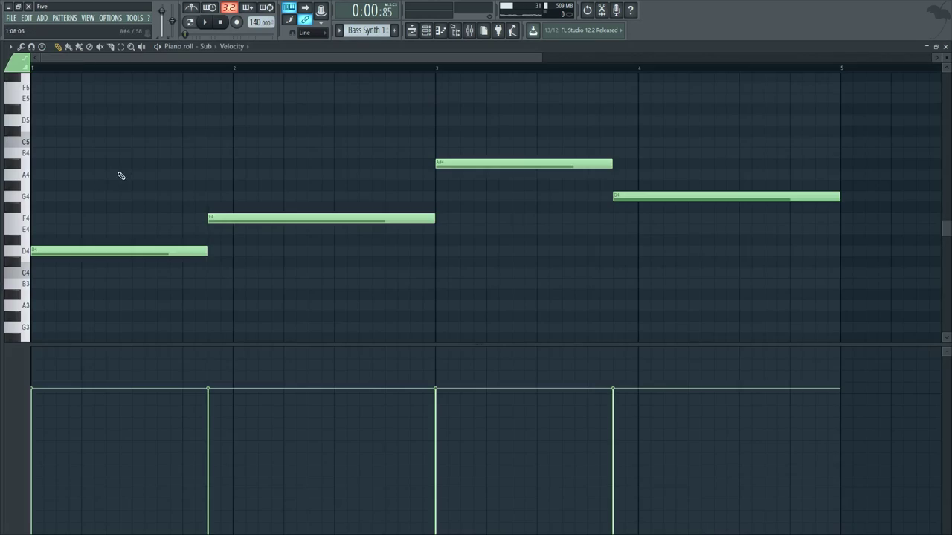
Step: Show the channel rack, mute the Bass Synth channel and play the pattern to hear the Sub alone
key("F6")
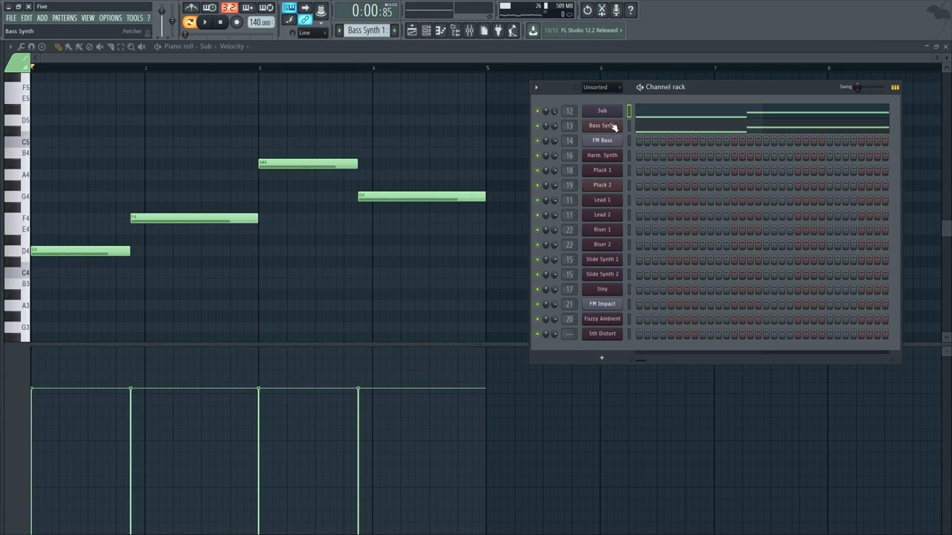
left_click(537, 126)
key("space")
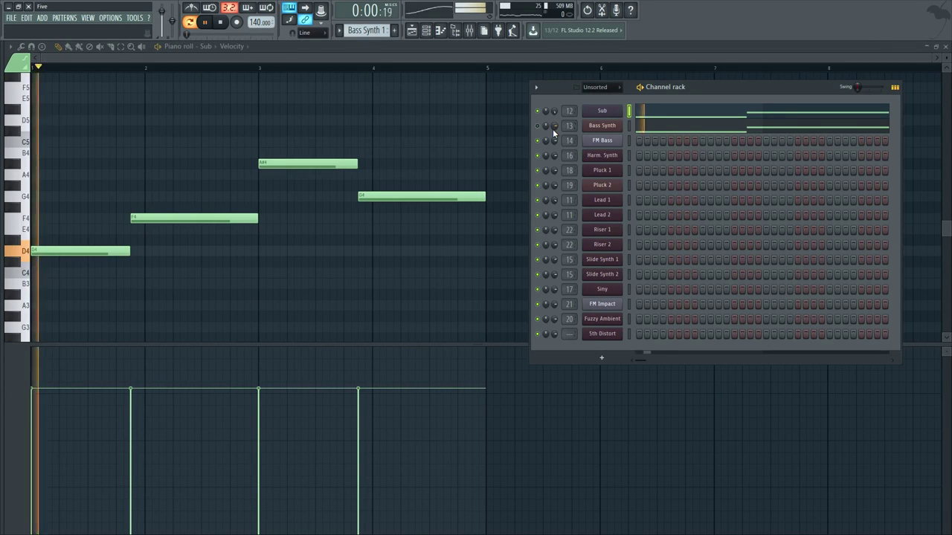
key("space")
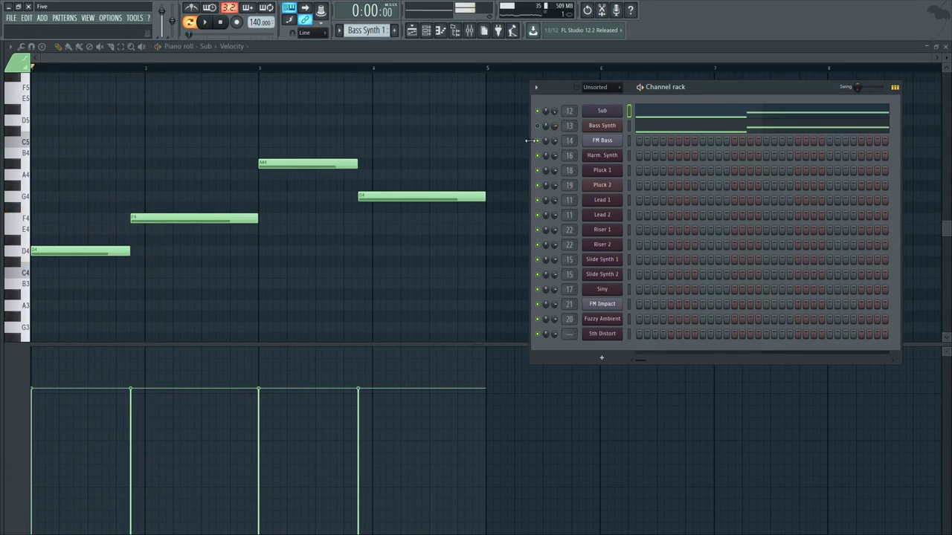
Step: Open the Bass Synth channel's Patcher map and play the pattern with the Sub channel muted
left_click(601, 124)
key("space")
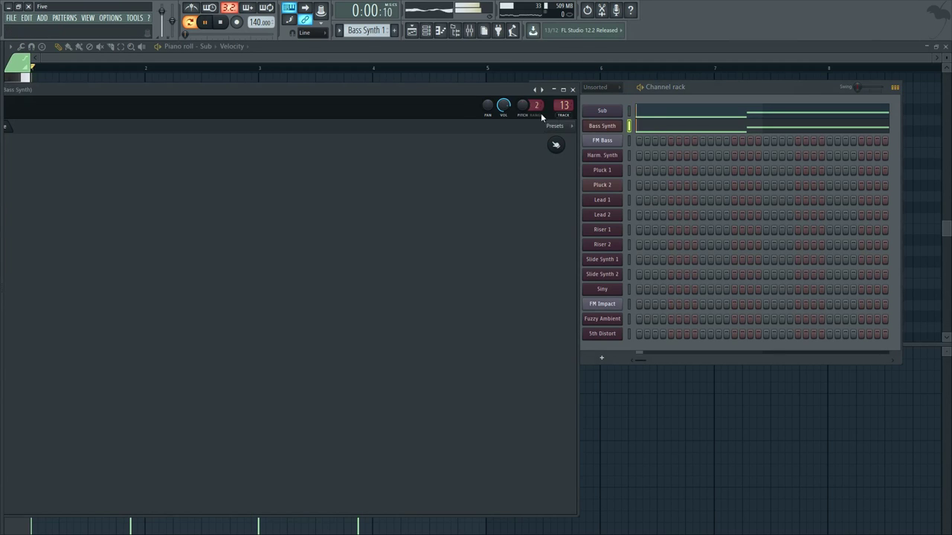
left_click_drag(463, 91, 595, 87)
left_click(106, 116)
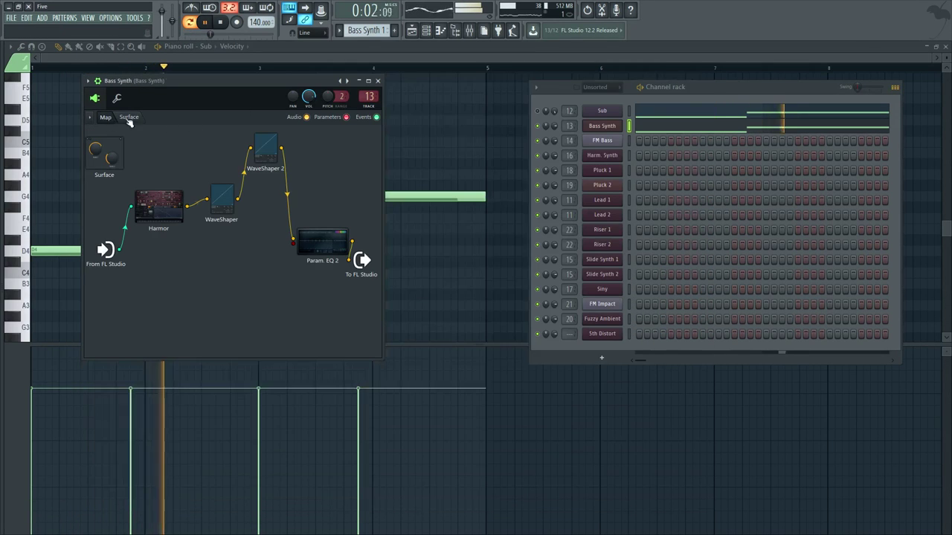
Step: Rearrange the Patcher map by lowering the Harmor node and raising the WaveShaper and Param. EQ 2 nodes, stopping playback
left_click_drag(169, 203, 171, 241)
key("space")
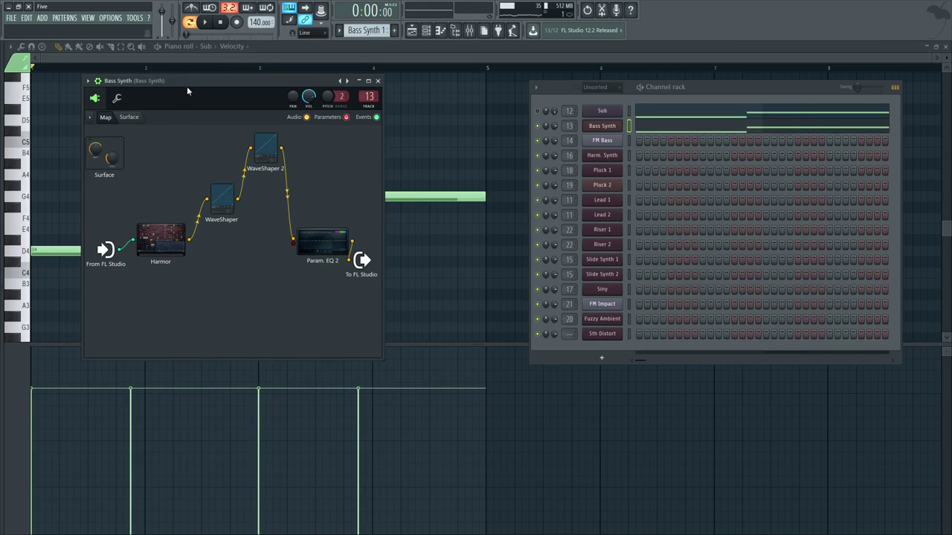
left_click_drag(222, 196, 218, 156)
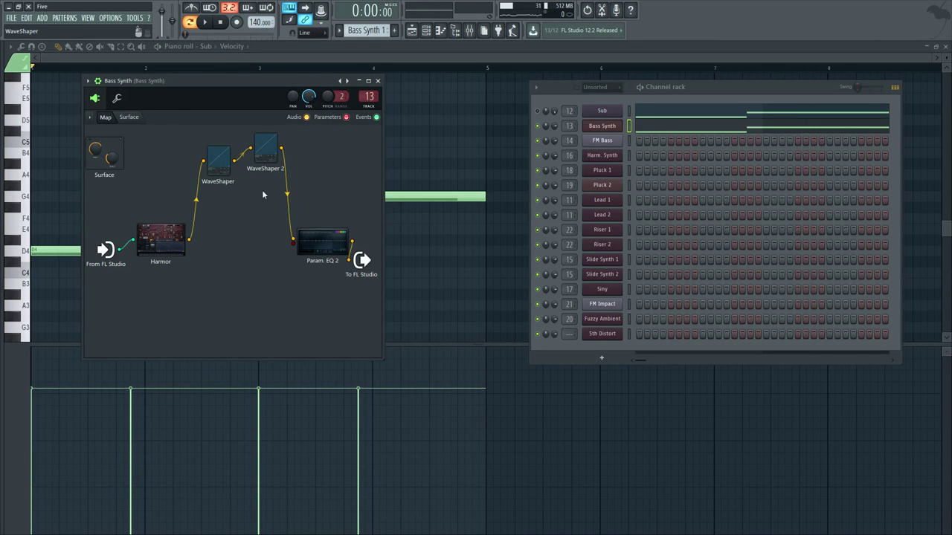
left_click_drag(321, 240, 327, 186)
Step: Check Harmor's settings, connect its audio output directly to To FL Studio in the map, and audition the sound
double_click(158, 245)
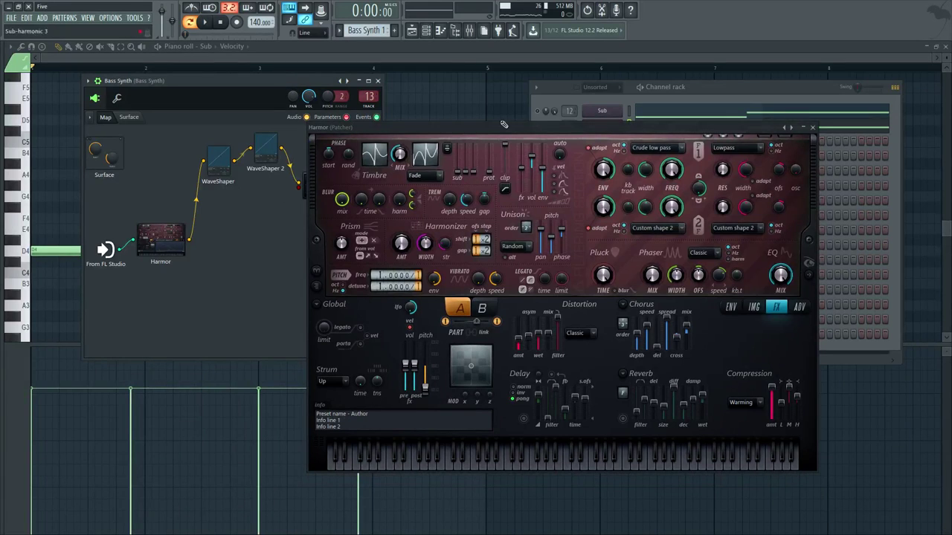
left_click(812, 127)
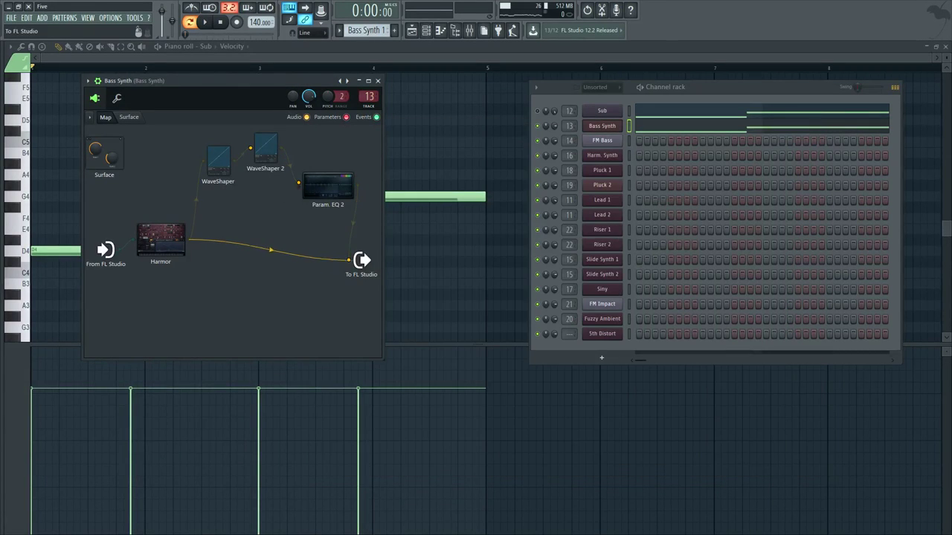
key("space")
key("space")
key("x")
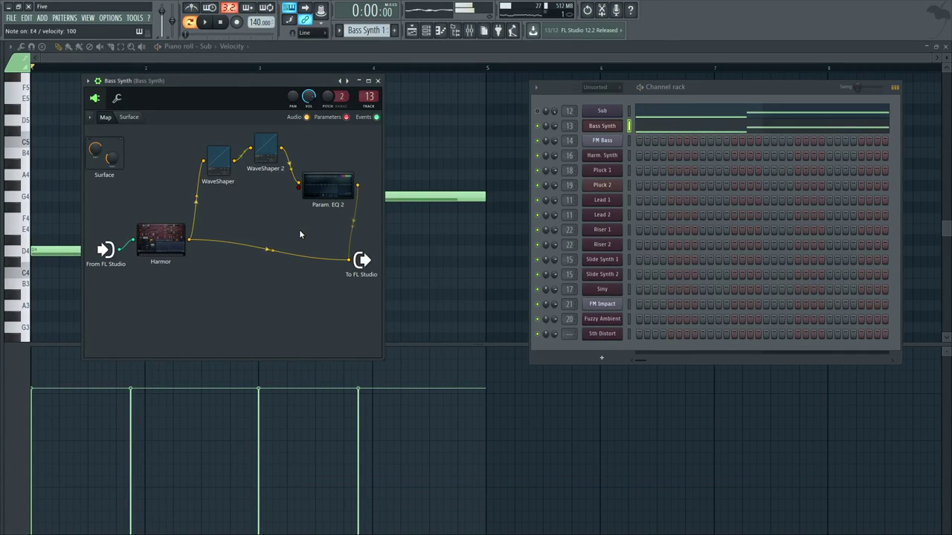
Step: Open the Bass Synth's Harmor and inspect the Bass Synth mixer track's EQ/Low Pass curve
left_click(148, 245)
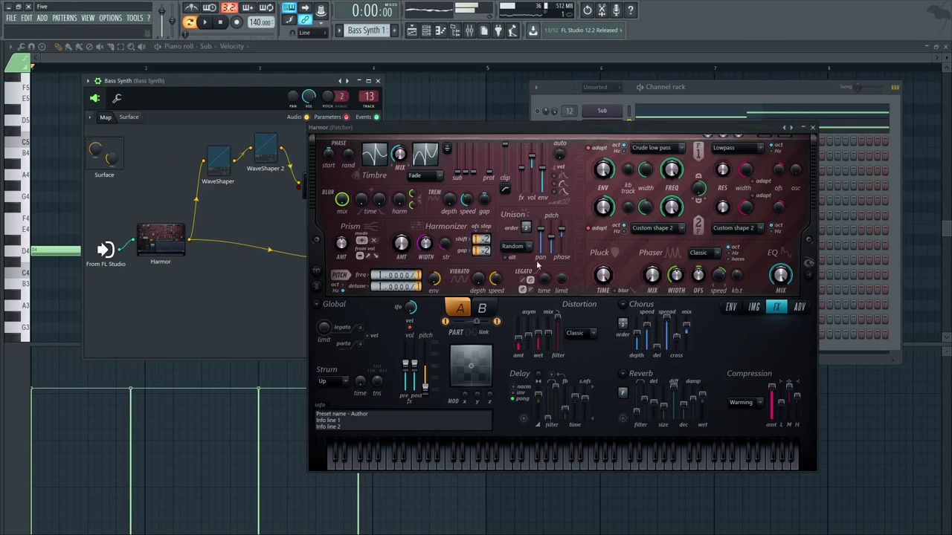
key("F9")
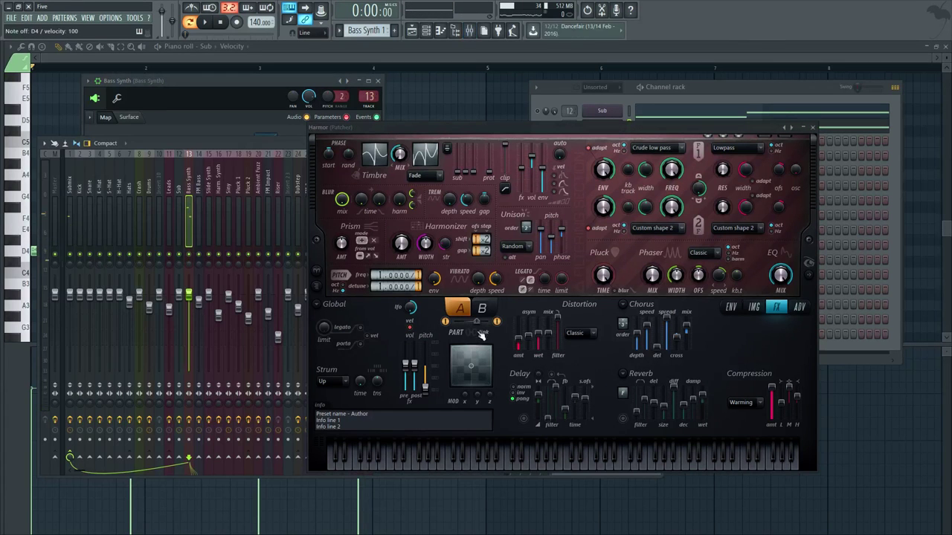
left_click_drag(401, 130, 413, 273)
left_click(595, 187)
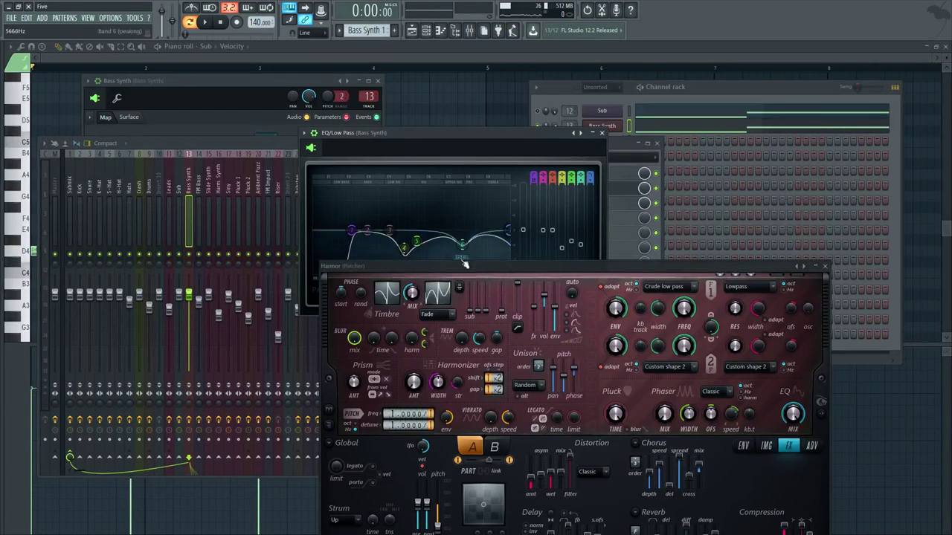
left_click_drag(471, 266, 525, 180)
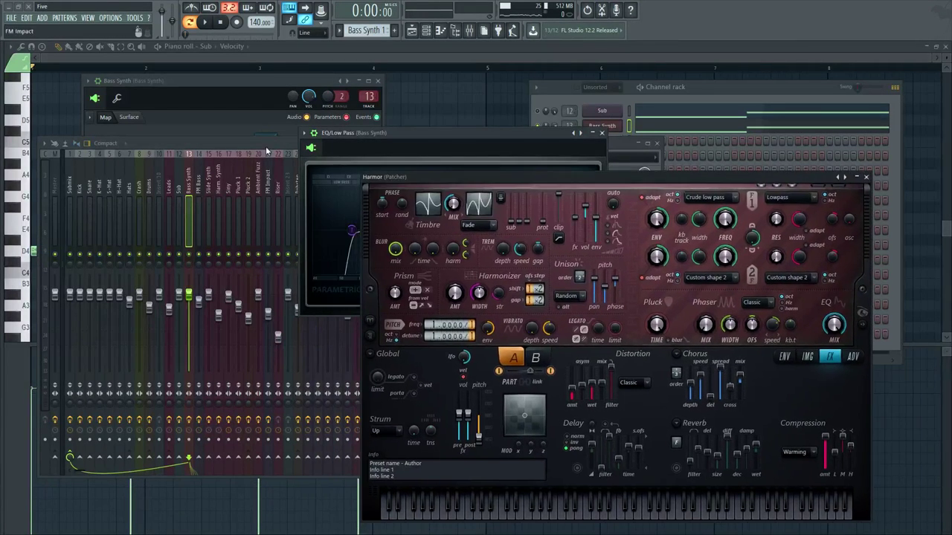
Step: Play a Bass Synth test note, expand Harmor's spectrum display and examine part A's Local EQ envelope
left_click(249, 89)
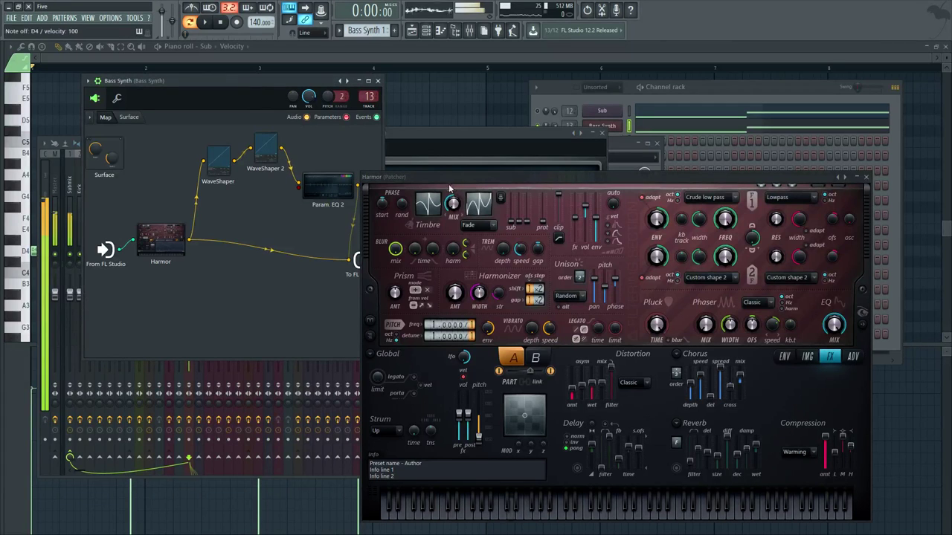
left_click(865, 331)
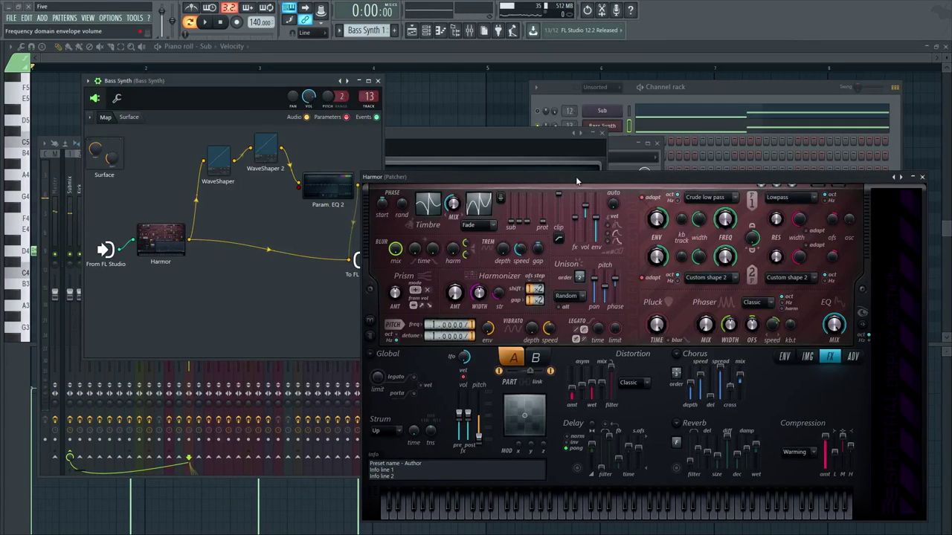
left_click_drag(576, 177, 521, 110)
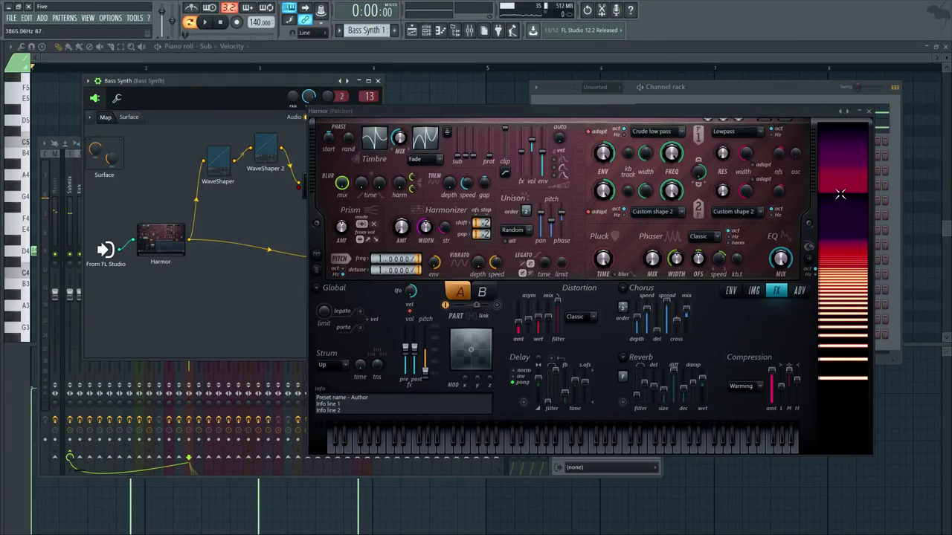
left_click(731, 290)
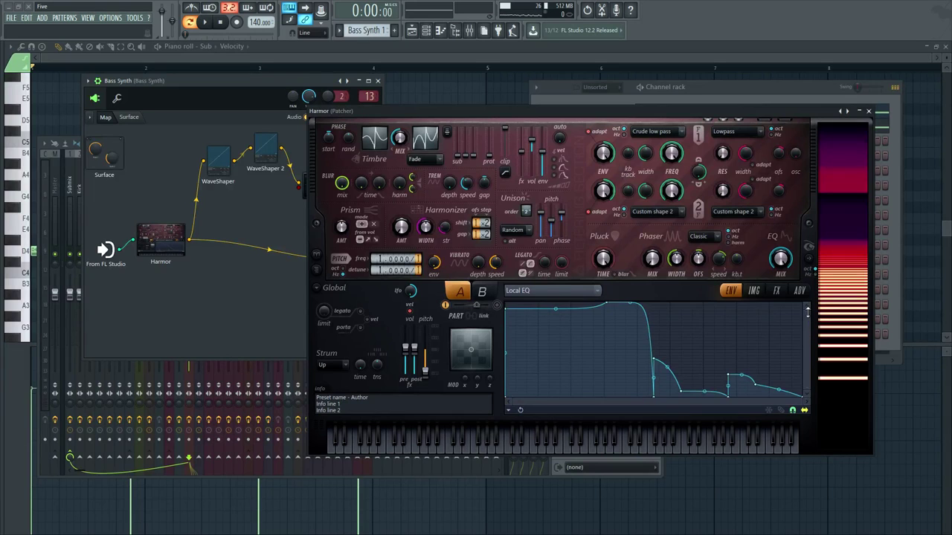
left_click_drag(807, 312, 808, 334)
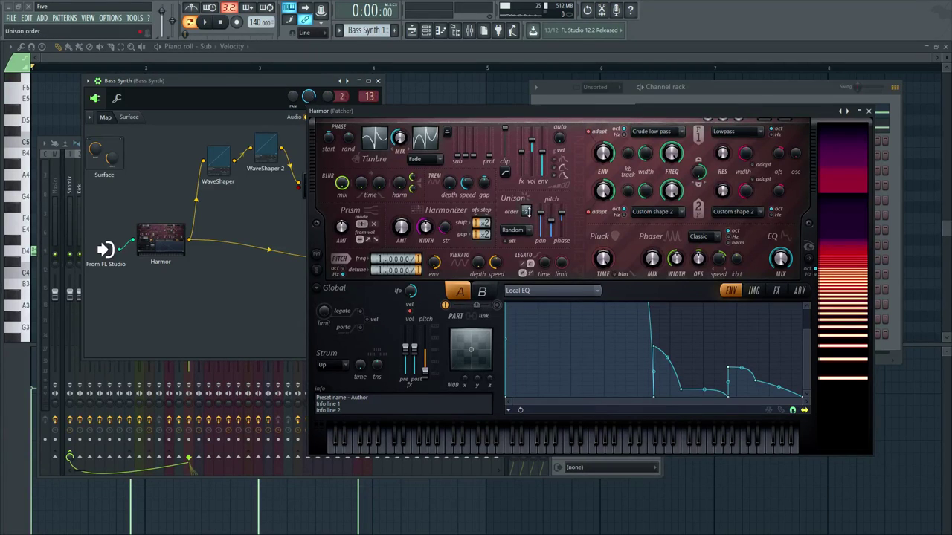
Step: Compare Harmor part A with its unison order off and at 2 using test notes, and review its FX settings
left_click_drag(538, 111, 530, 111)
left_click(235, 92)
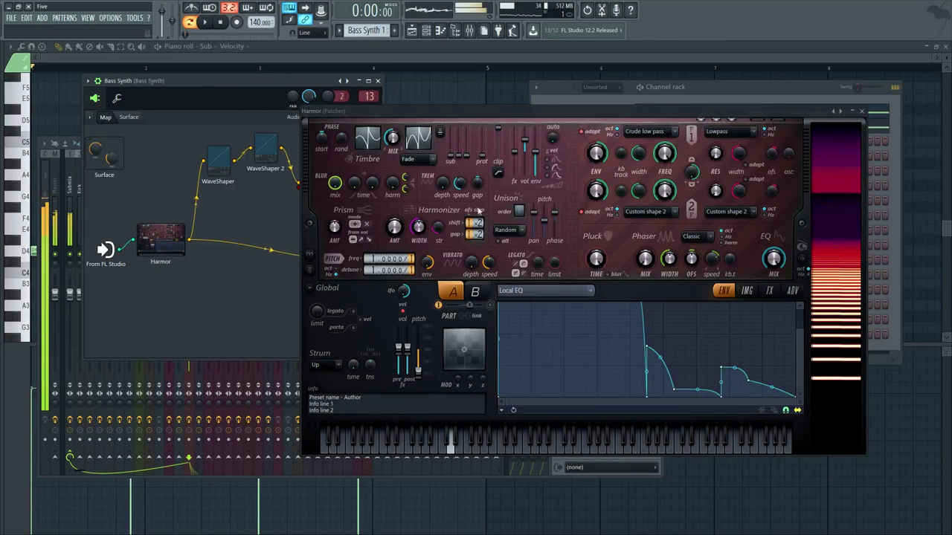
left_click_drag(519, 216, 519, 208)
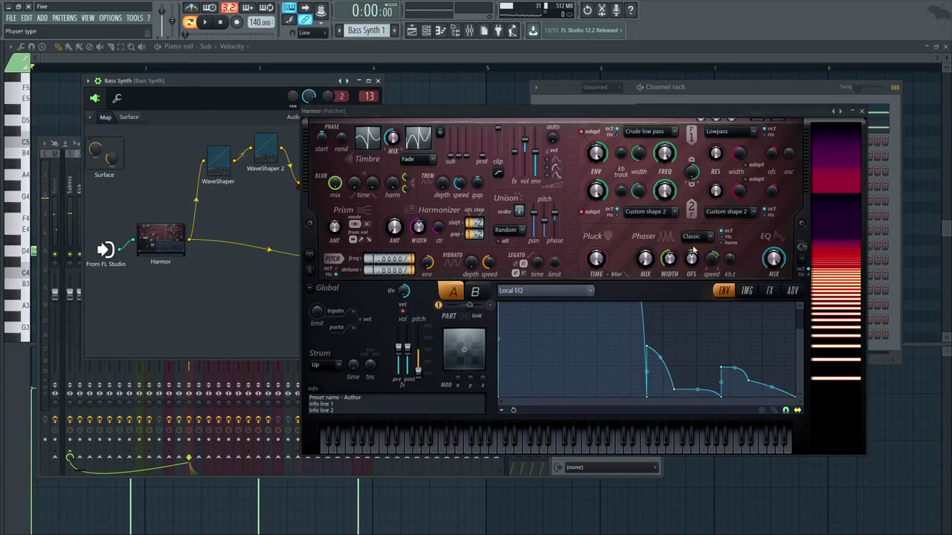
left_click(769, 291)
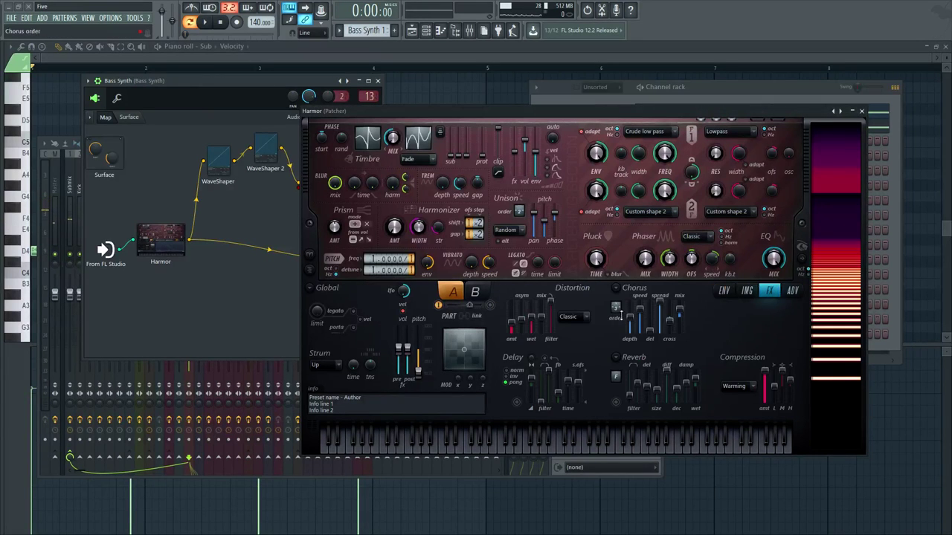
left_click(723, 291)
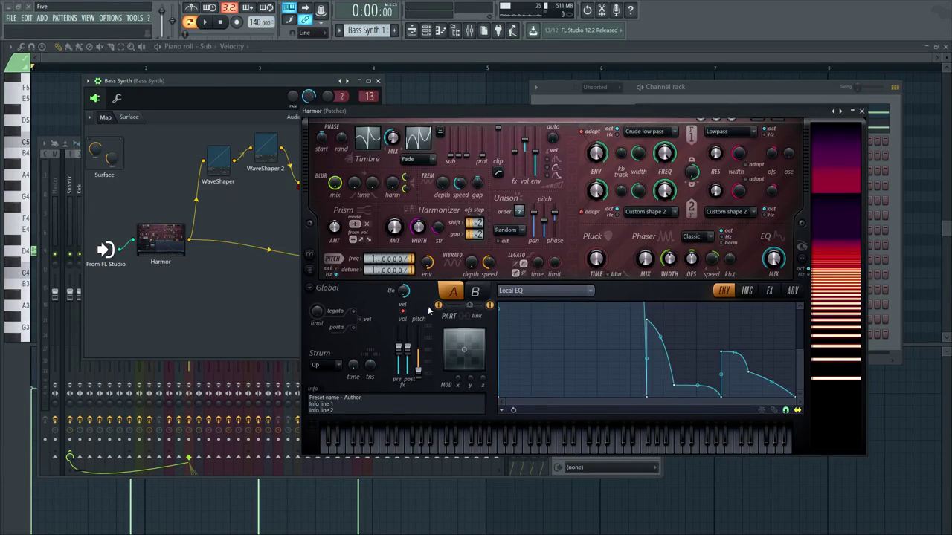
Step: In Harmor's part B, set the pitch frequency multiplier to 4.0000 and raise the chorus order after playing a test note
left_click(475, 291)
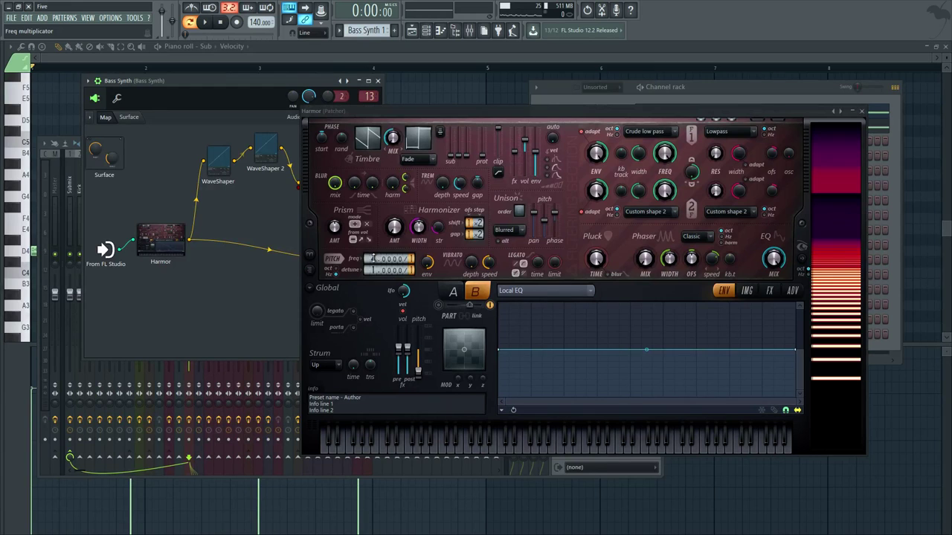
left_click_drag(357, 256, 372, 236)
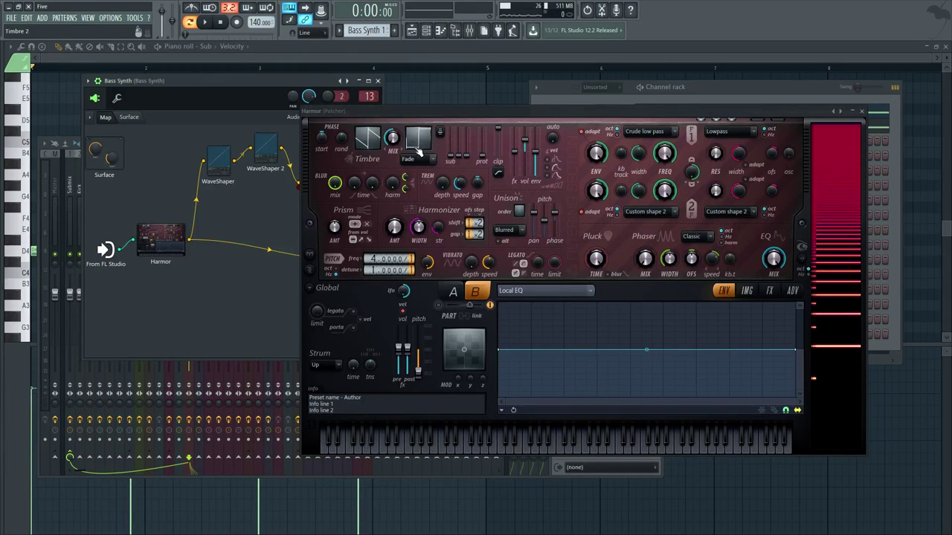
left_click(769, 290)
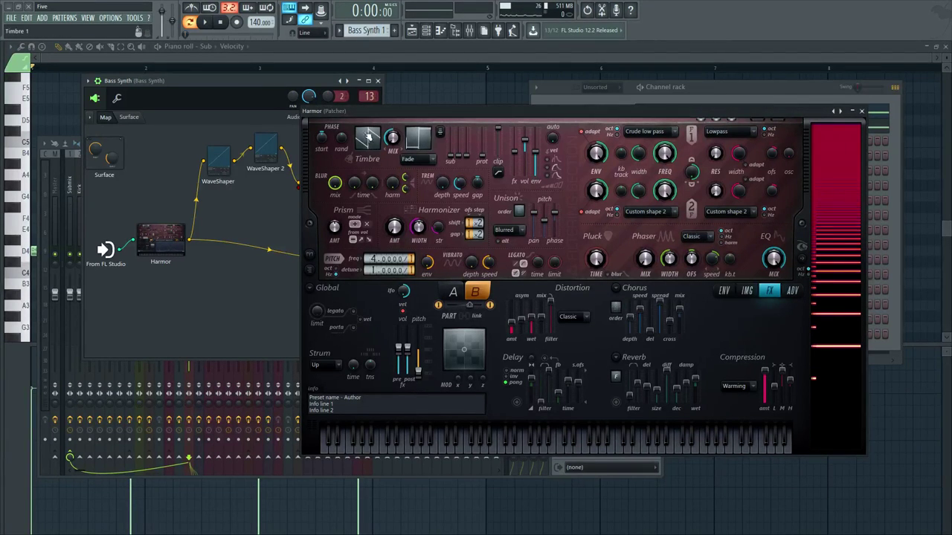
key("x")
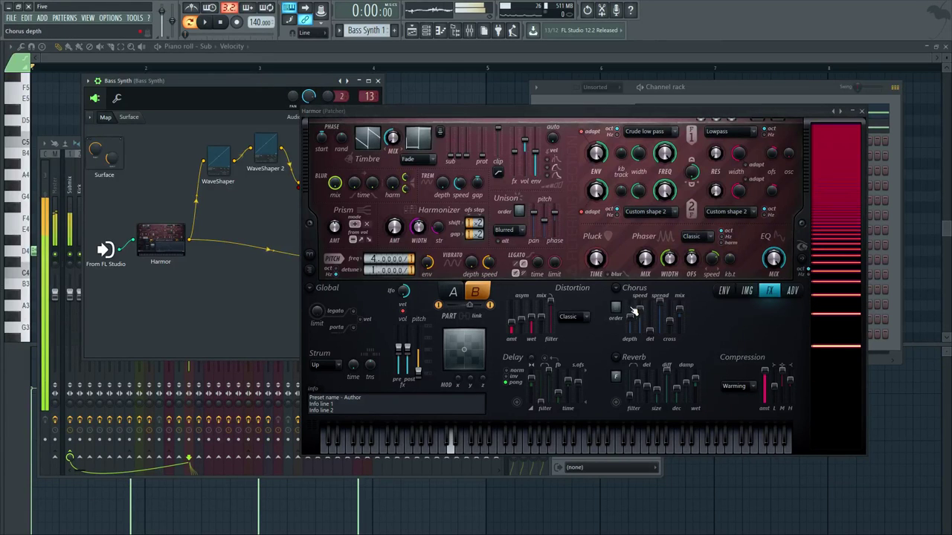
left_click_drag(615, 307, 615, 298)
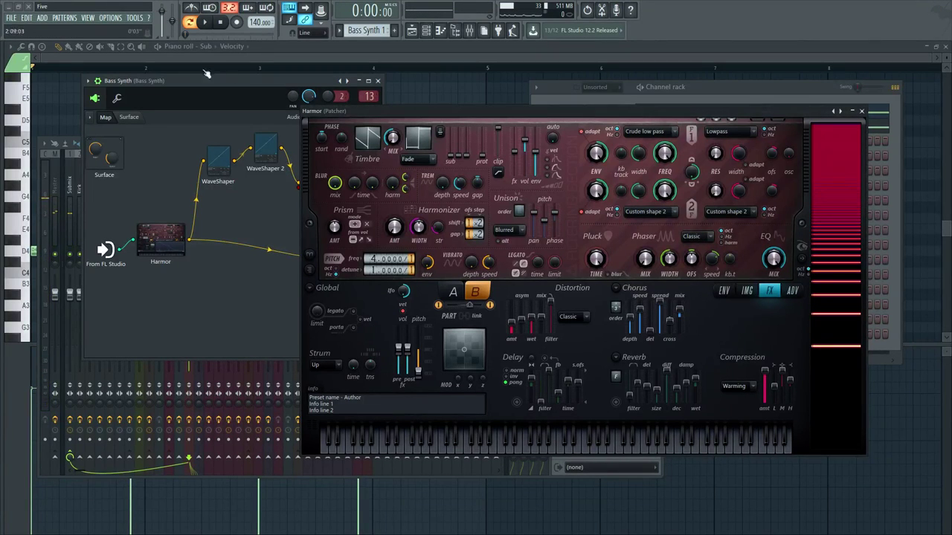
Step: Play a Bass Synth test note and close the Harmor window
key("x")
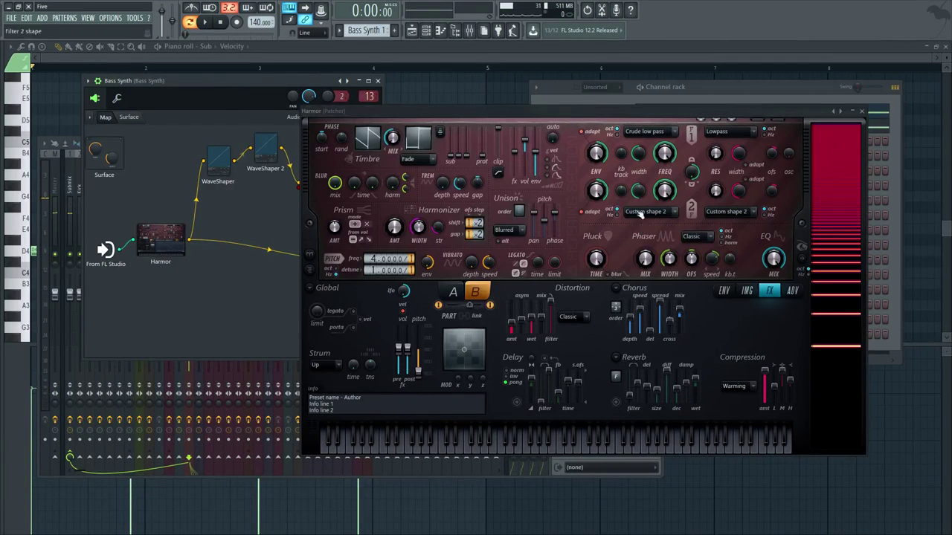
mouse_move(590, 110)
left_mouse_down()
mouse_move(599, 92)
mouse_move(597, 99)
left_mouse_up()
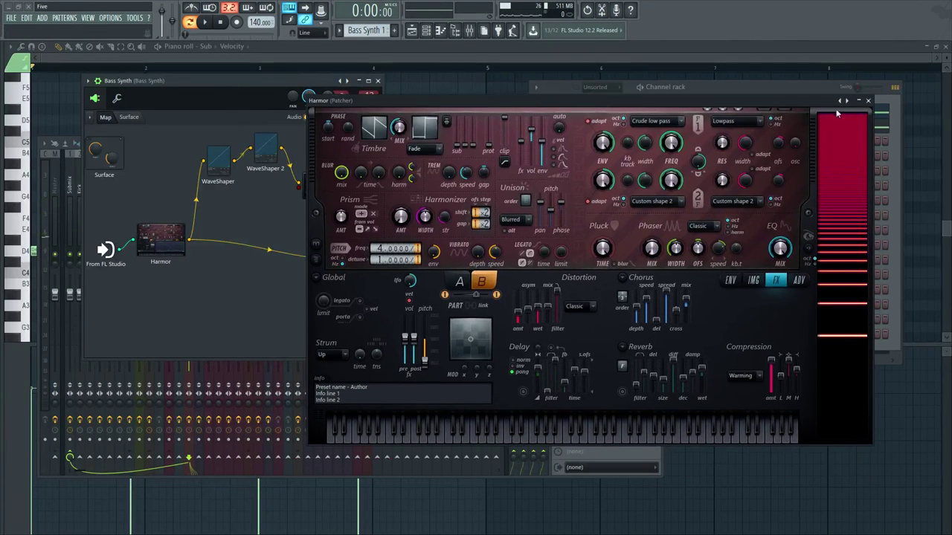
left_click(868, 100)
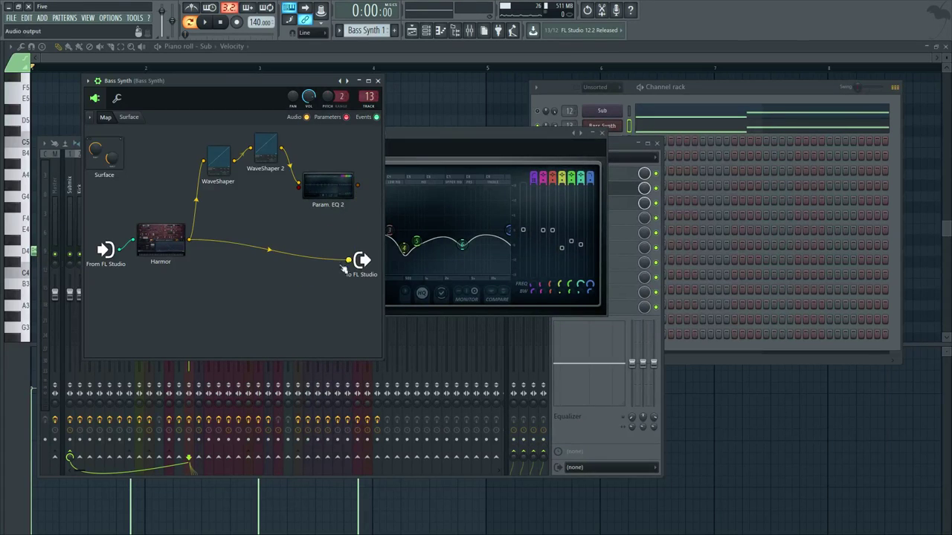
Step: Restore the Patcher chain through Param. EQ 2 to the output, move Param. EQ 2 up, and examine both WaveShaper curves
double_click(218, 168)
double_click(266, 156)
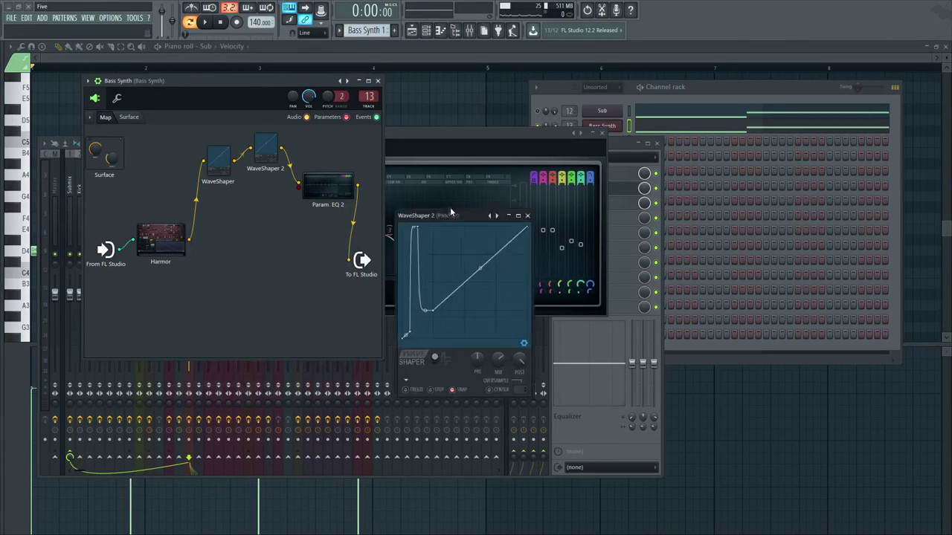
left_click(227, 168)
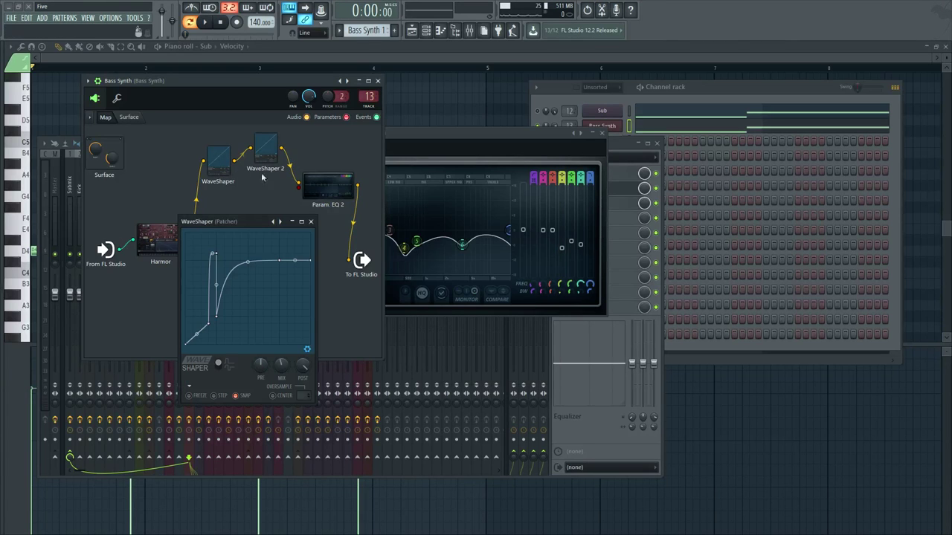
left_click_drag(245, 220, 384, 228)
left_click_drag(327, 185, 332, 159)
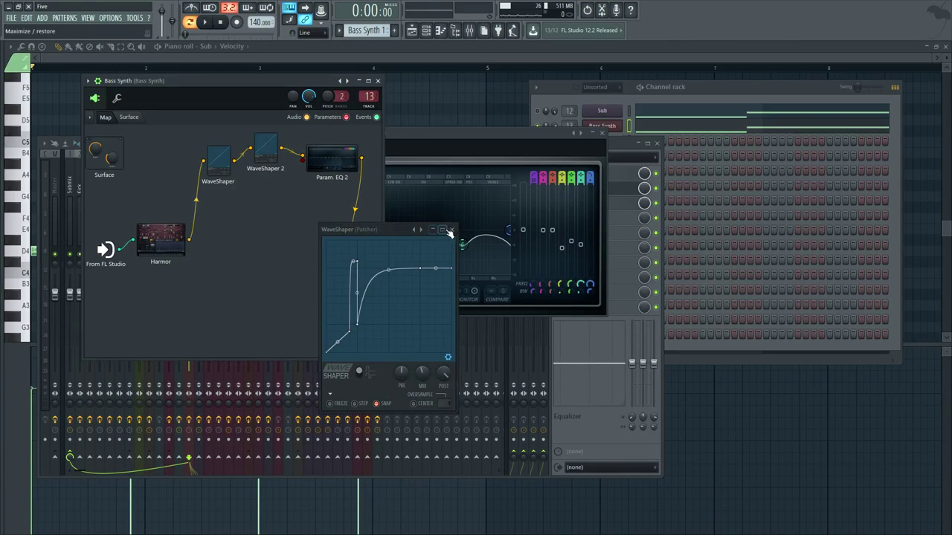
left_click_drag(404, 231, 639, 157)
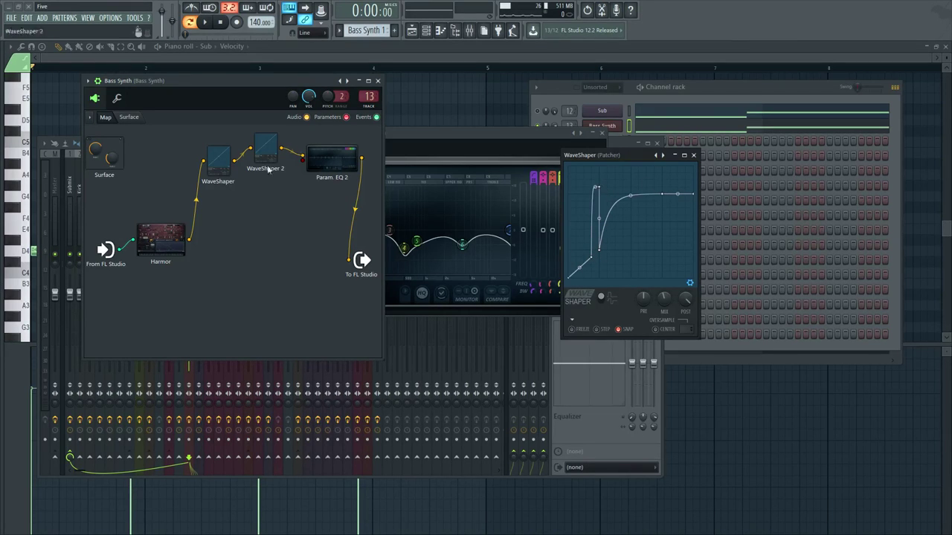
Step: Try routing WaveShaper straight to the Patcher output with Param. EQ 2's output link turned down, and restore the original chain
left_click_drag(238, 169, 349, 260)
right_click(345, 213)
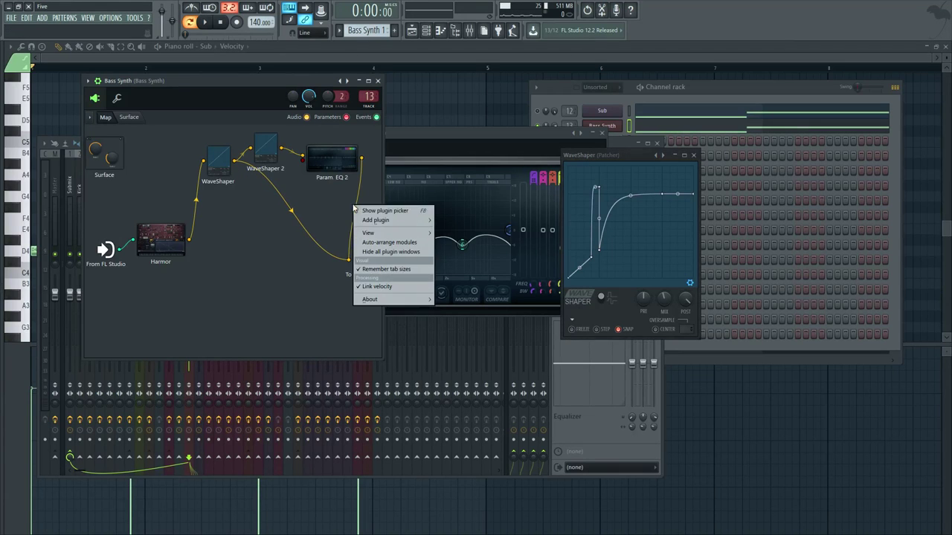
left_click(338, 211)
left_click(352, 210)
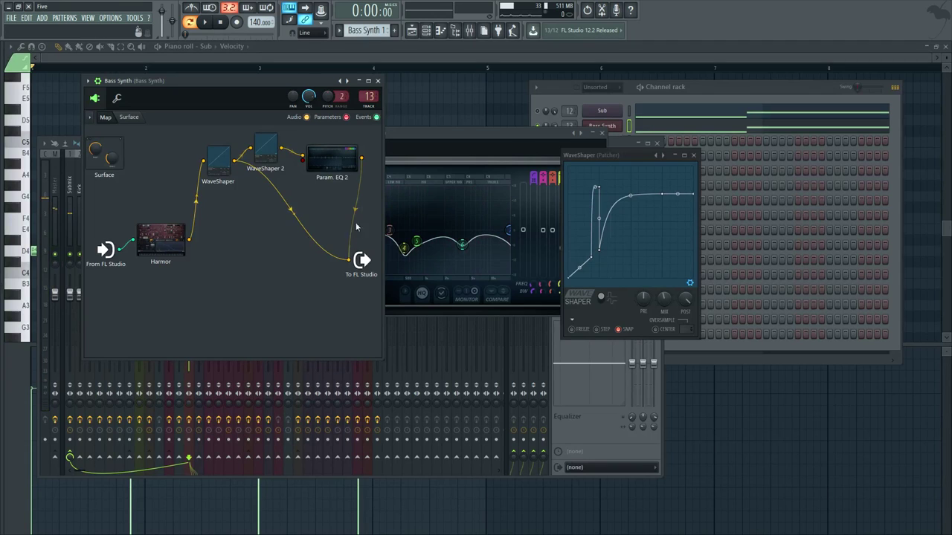
mouse_move(348, 261)
left_mouse_down()
mouse_move(349, 149)
mouse_move(348, 259)
left_mouse_up()
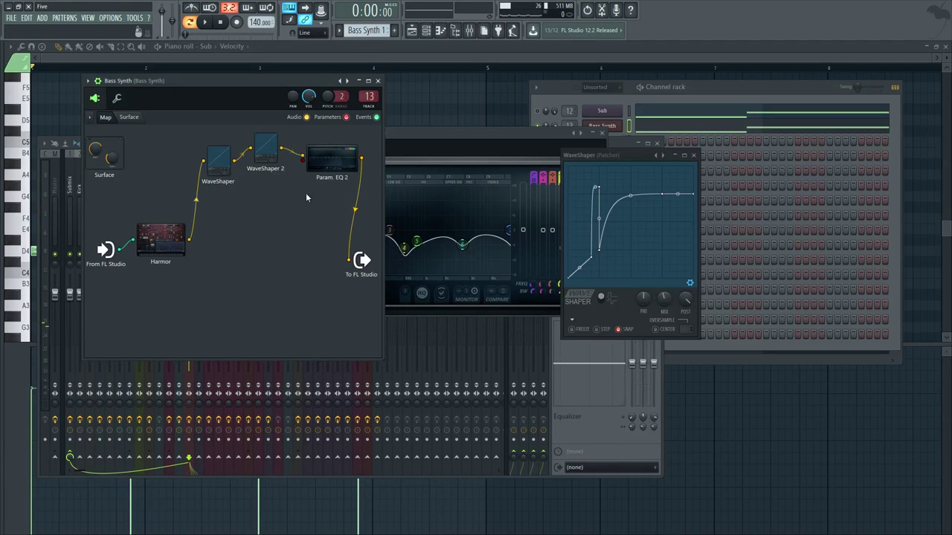
Step: Open Param. EQ 2 in the Patcher, inspect its curve while playing a Bass Synth test note, and close it
left_click(328, 154)
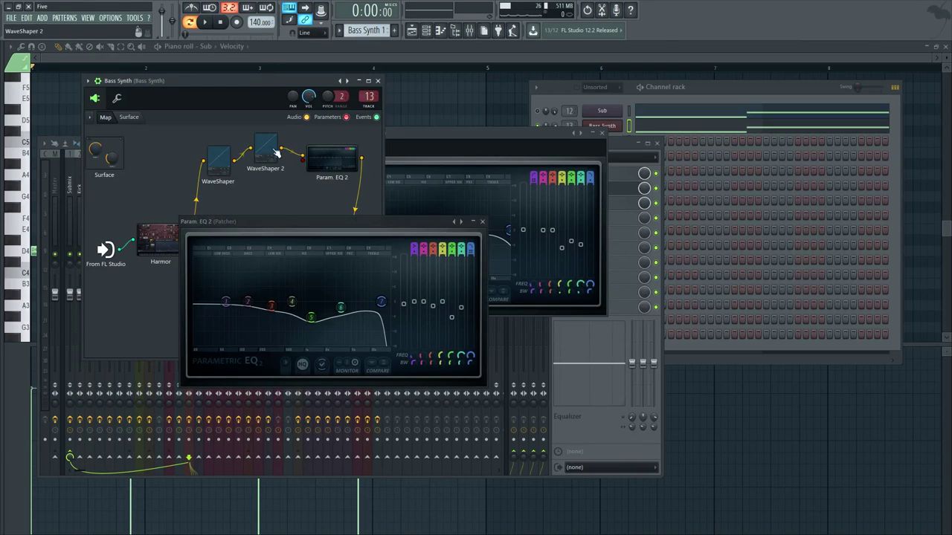
left_click_drag(335, 224, 348, 225)
left_click_drag(584, 177, 596, 168)
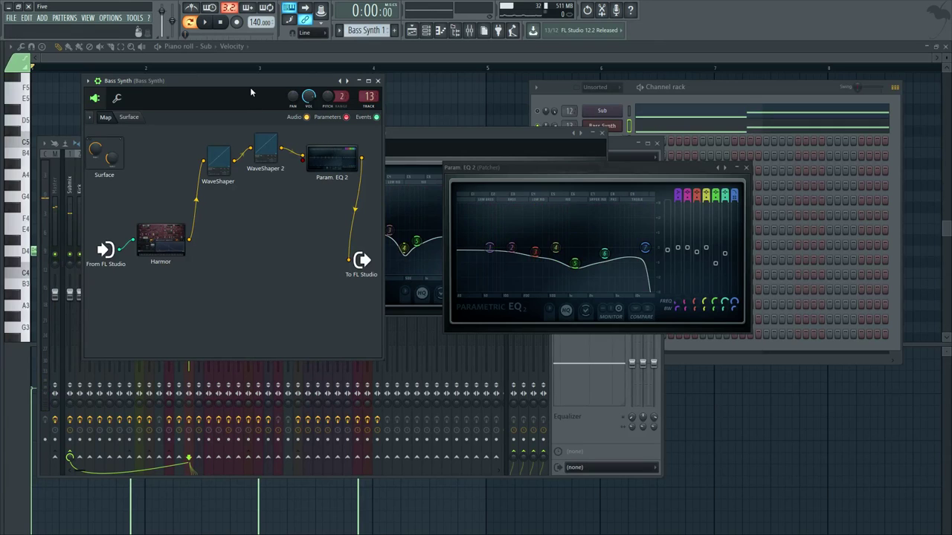
left_click_drag(238, 79, 238, 81)
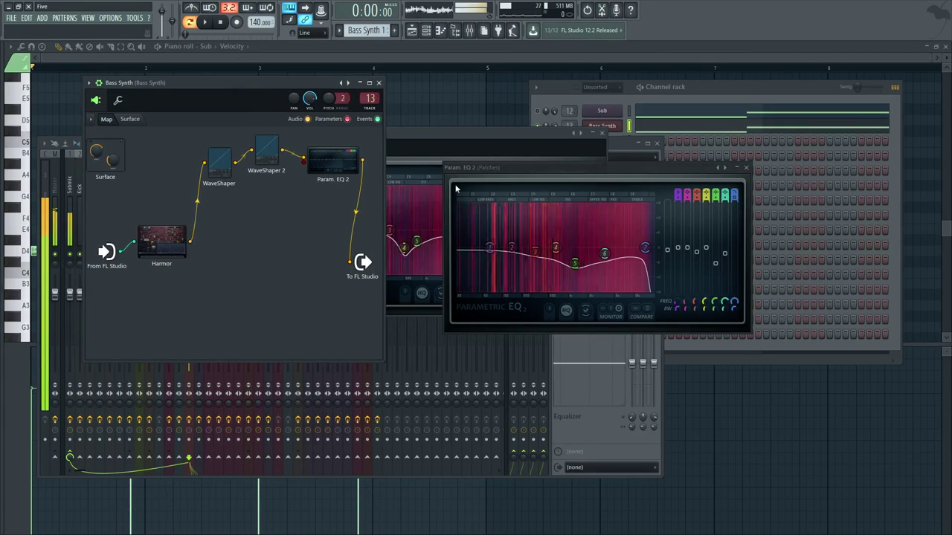
left_click(746, 167)
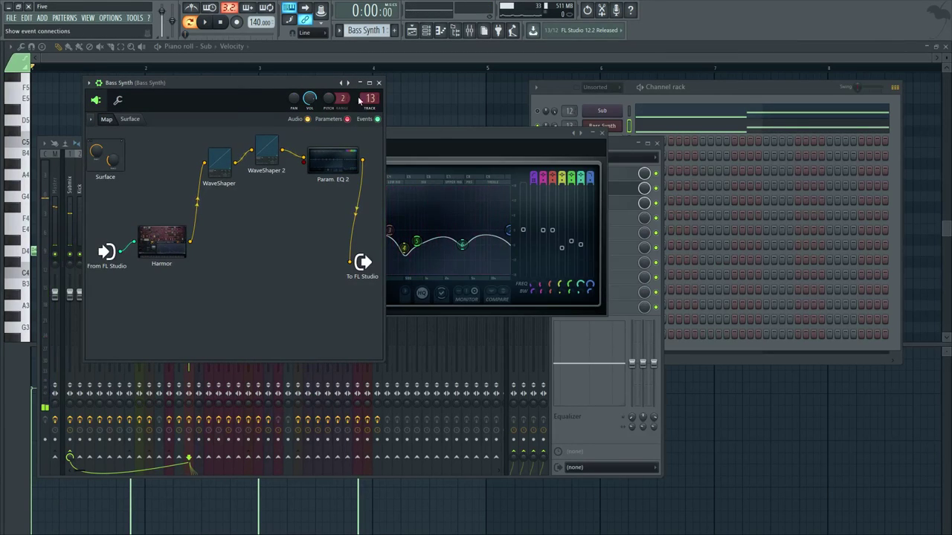
Step: Lower the band 7 low-pass frequency in the mixer's EQ/Low Pass, play a test note, and close the EQ and Bass Synth windows
left_click(458, 159)
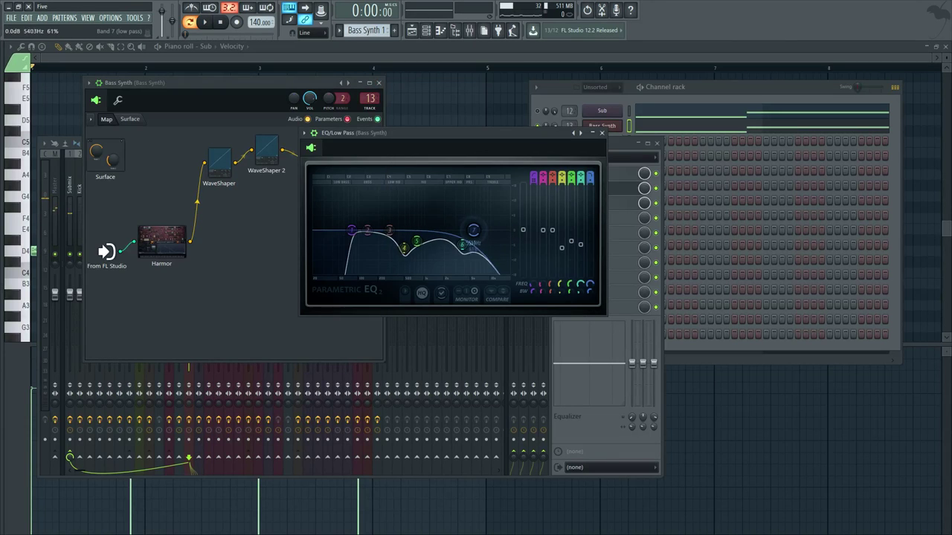
left_click(257, 87)
mouse_move(453, 230)
left_mouse_down()
mouse_move(441, 231)
mouse_move(469, 231)
left_mouse_up()
left_click(246, 95)
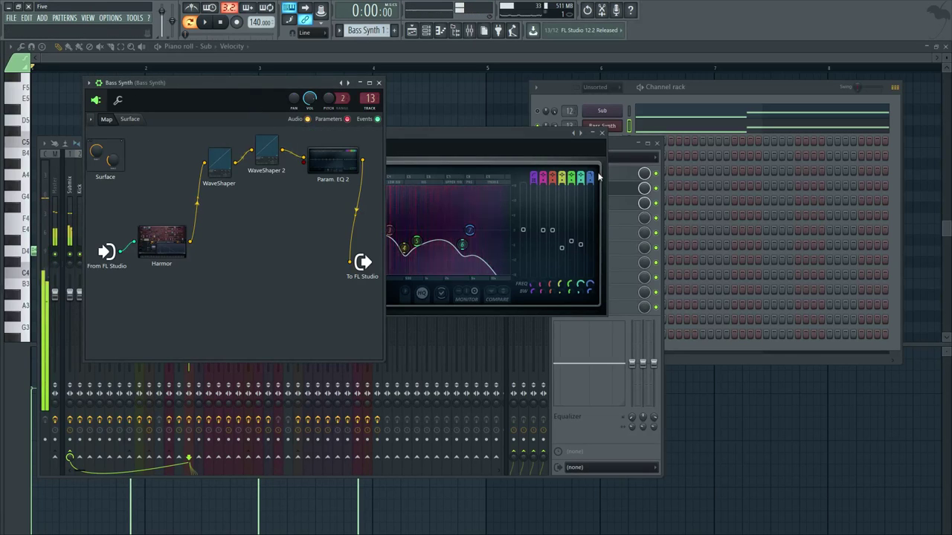
left_click(332, 160)
left_click(601, 132)
left_click(379, 83)
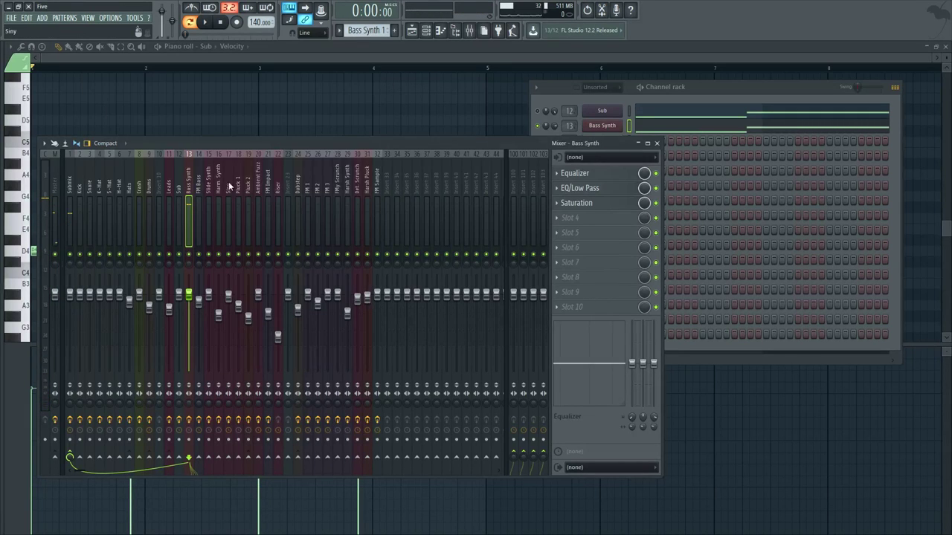
Step: Open the Equalizer on the Bass Synth mixer track and inspect its curve clear of the mixer
left_click(594, 176)
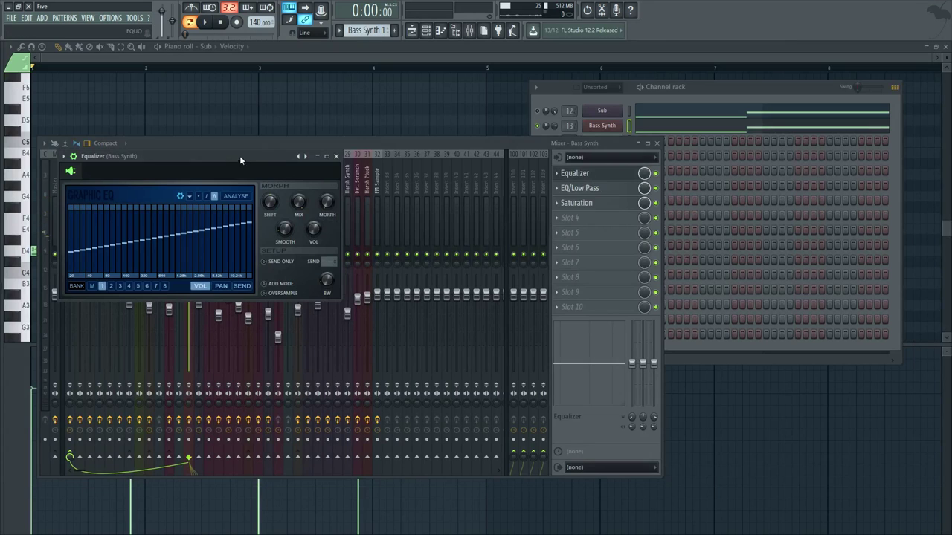
left_click_drag(239, 155, 807, 163)
left_click_drag(751, 193, 746, 260)
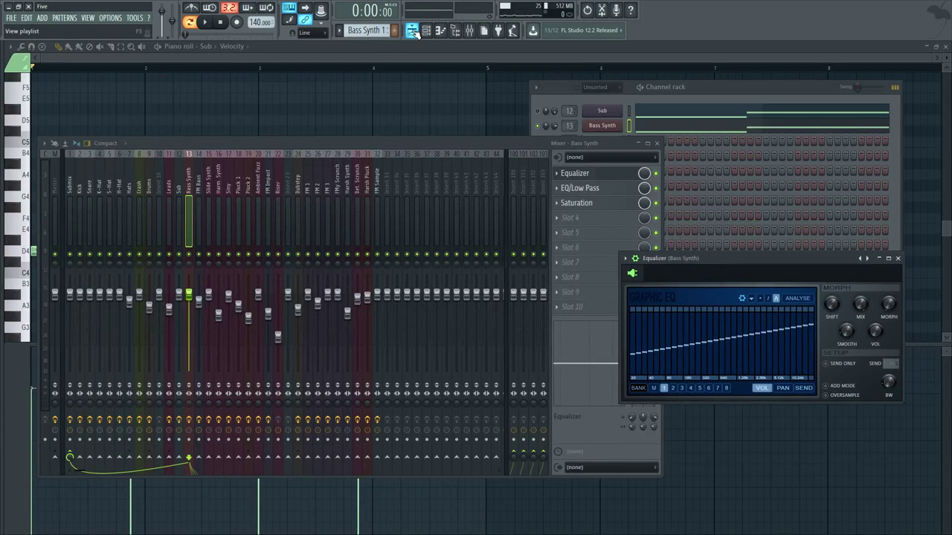
Step: Set the playlist position to 0:14:57 where the arpeggio starts, and compare playback with the Bass Synth Equalizer bypassed and enabled
left_click(411, 30)
left_click_drag(93, 68, 251, 83)
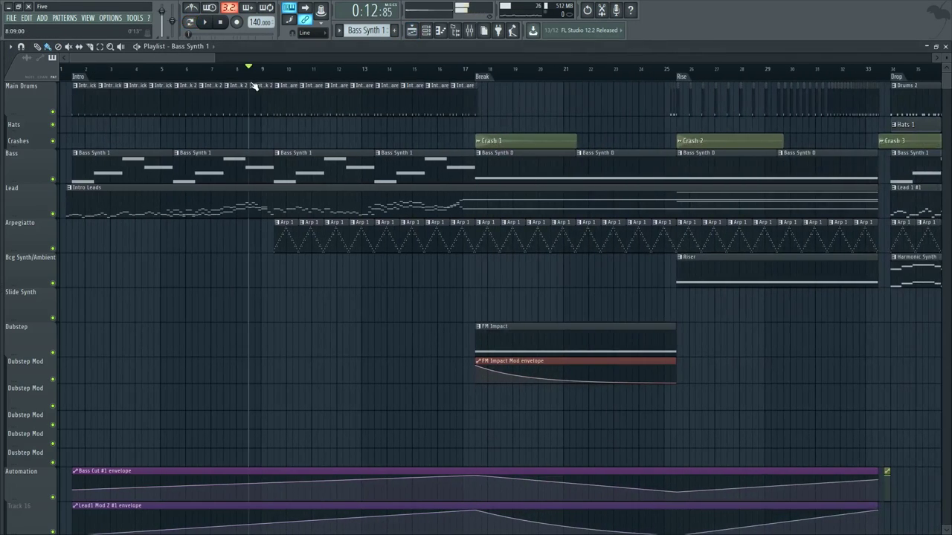
left_click(275, 73)
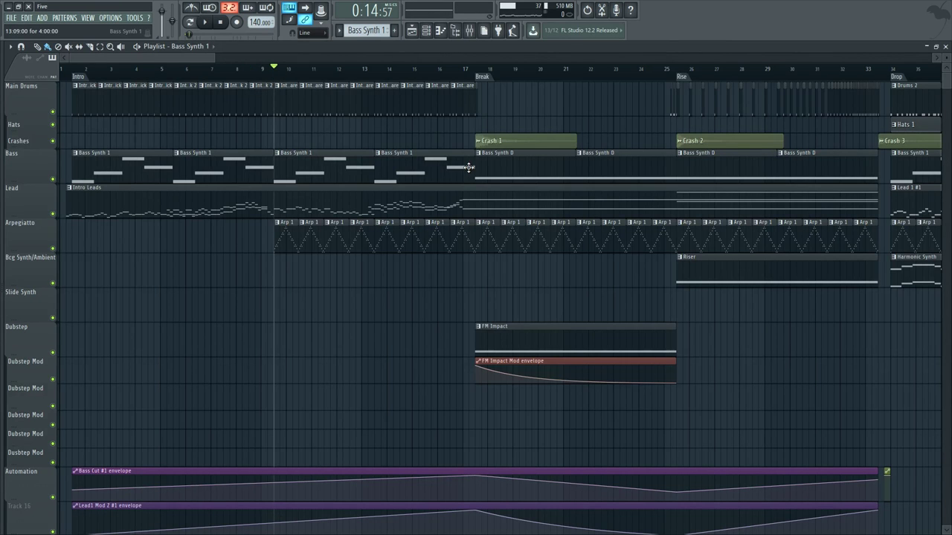
key("F9")
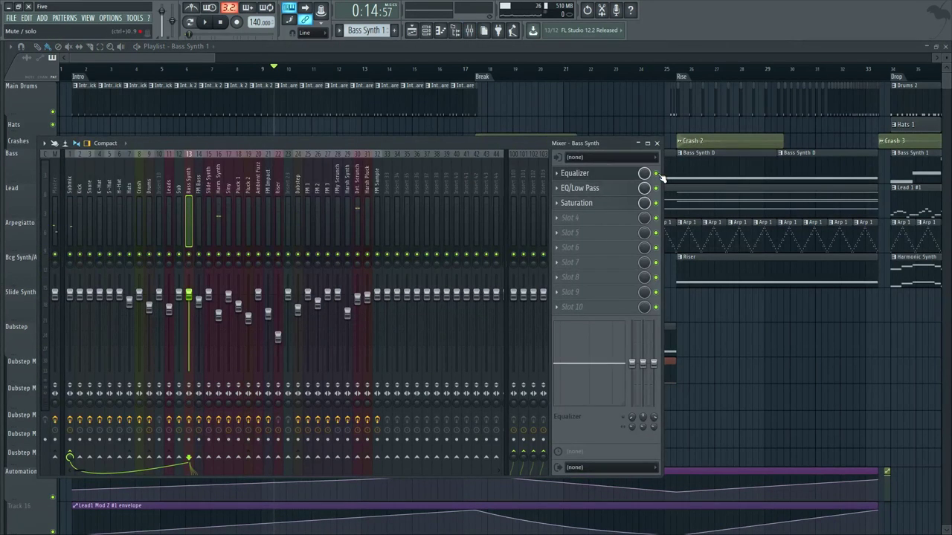
key("space")
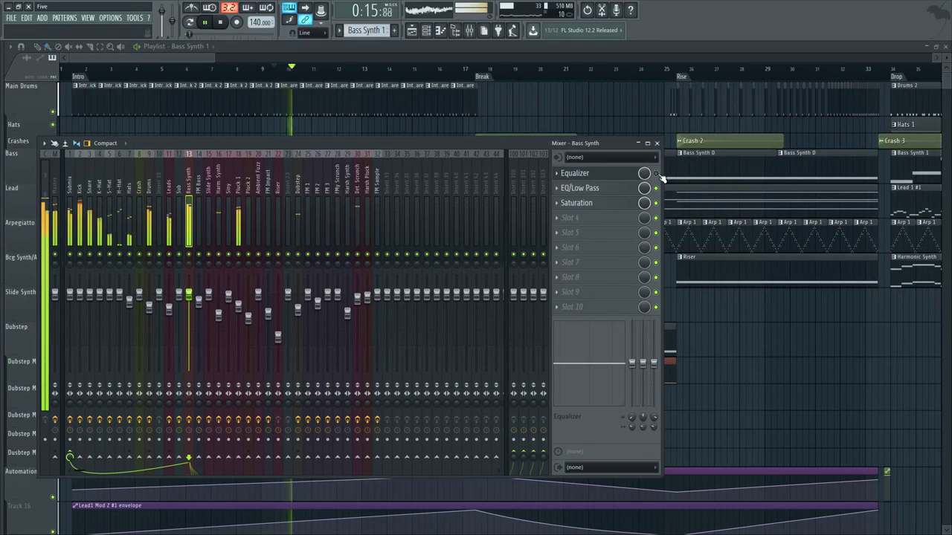
key("space")
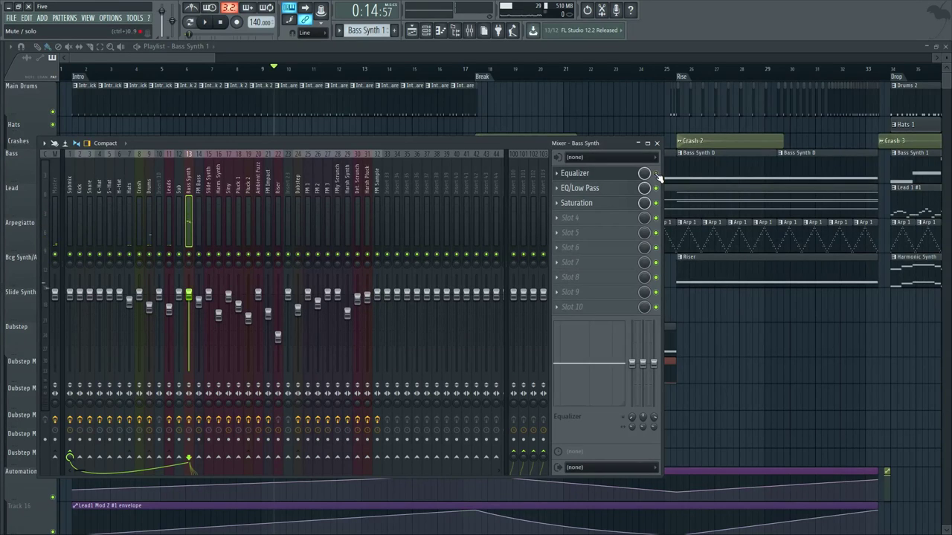
key("space")
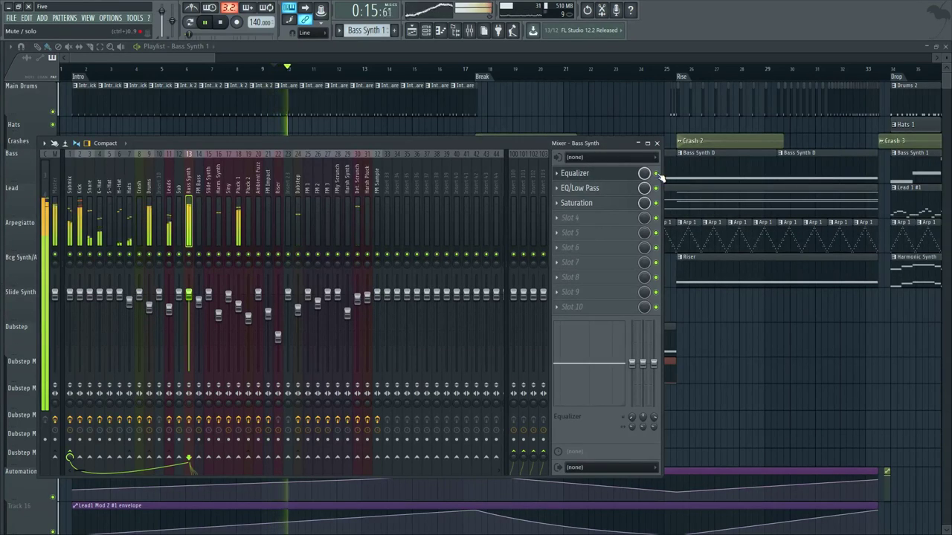
key("space")
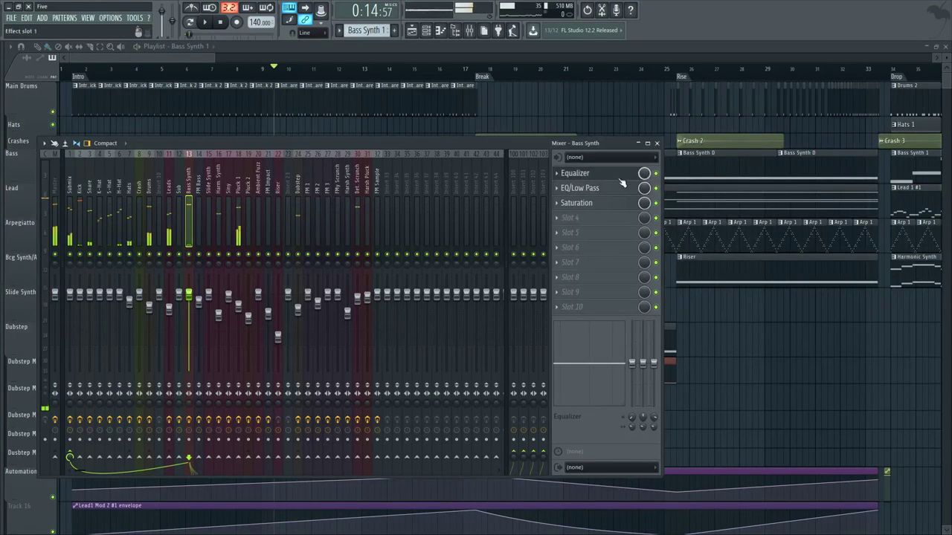
Step: Bypass the Bass Synth Equalizer and examine the low-pass band in the track's EQ/Low Pass
left_click(620, 178)
left_click(617, 188)
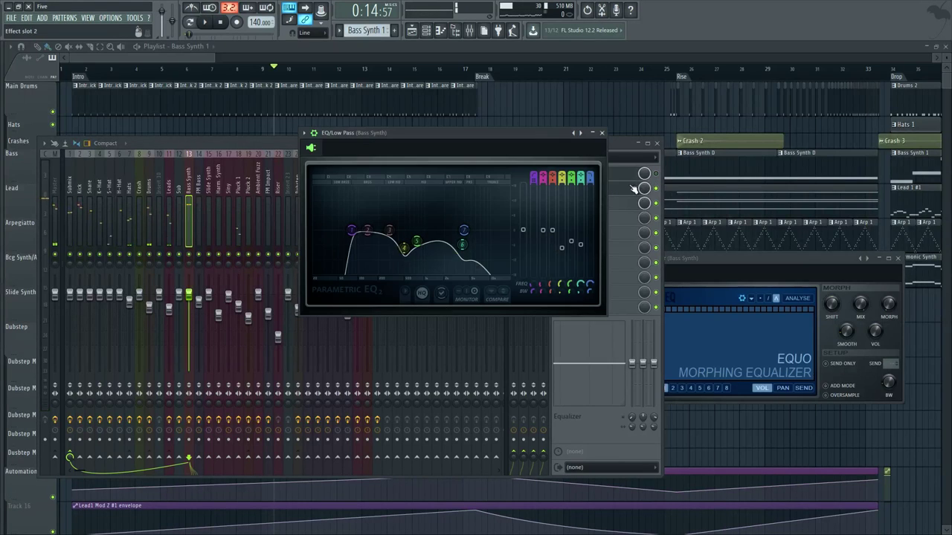
left_click_drag(551, 132, 489, 123)
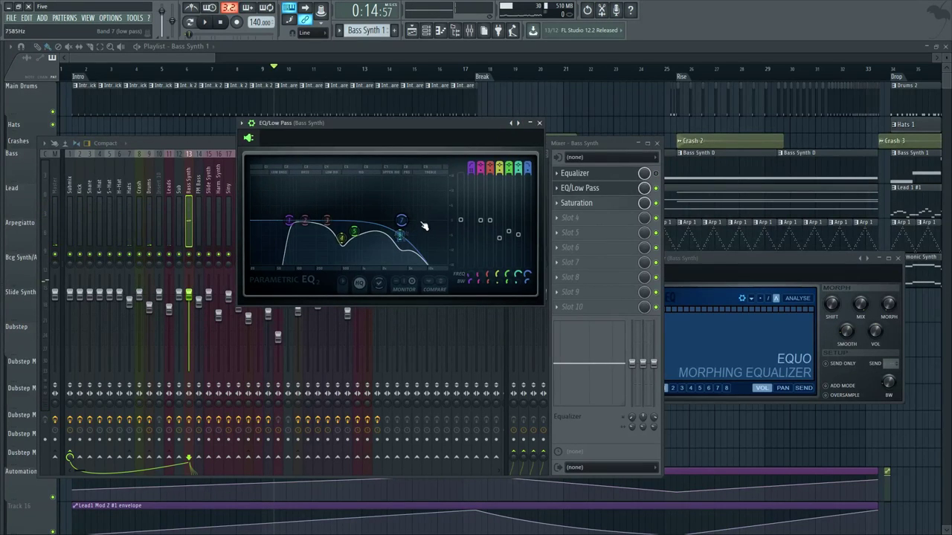
scroll(409, 237, "down", 3)
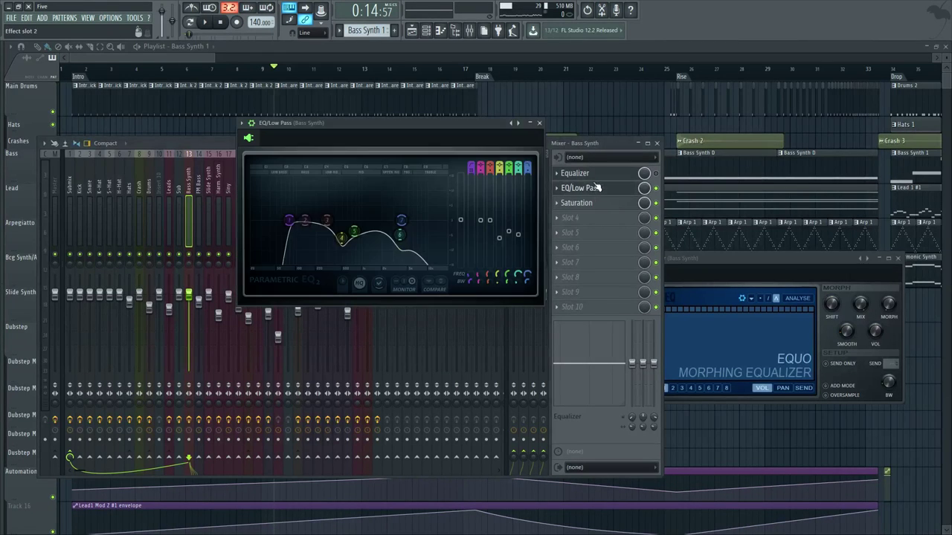
left_click_drag(356, 119, 229, 140)
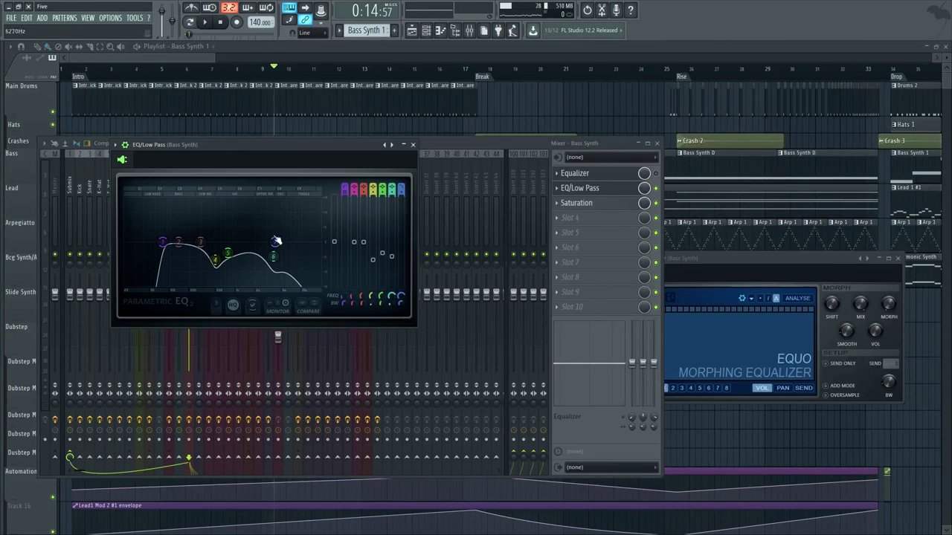
Step: Raise EQ/Low Pass band 7's low-pass frequency to the upper end of the spectrum and close the EQ
left_click(414, 145)
left_click(571, 188)
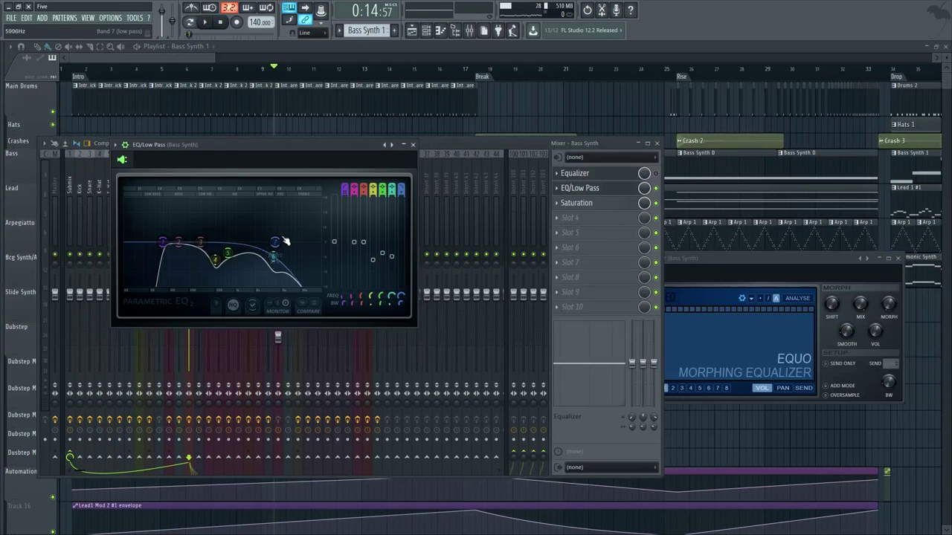
left_click_drag(276, 242, 429, 121)
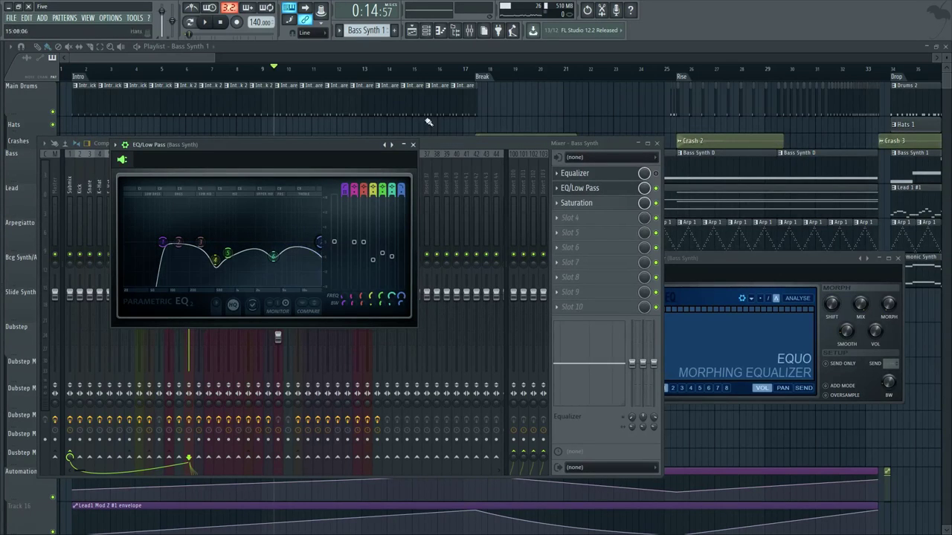
left_click(415, 146)
Step: Open the Saturation wave shaper on the Bass Synth mixer track and place it clear of the mixer and Bass track
left_click(577, 203)
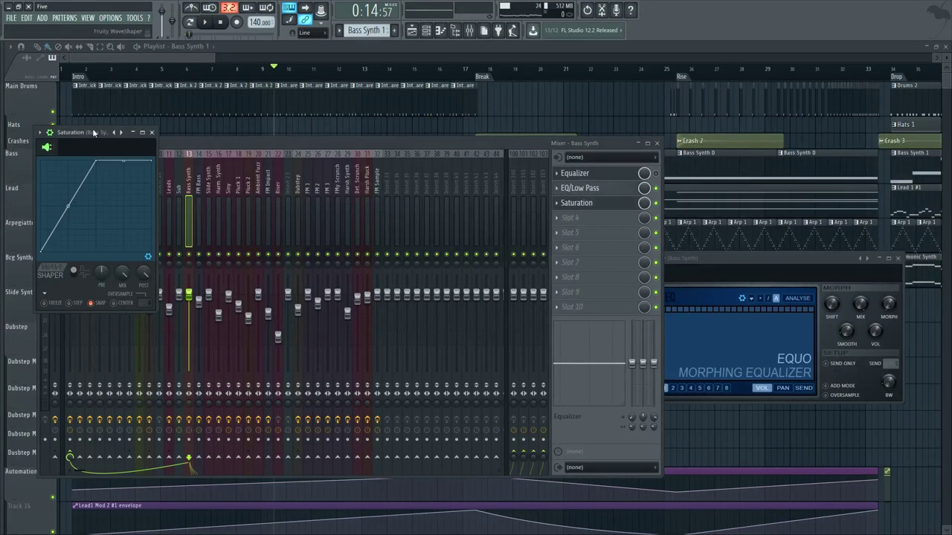
left_click_drag(94, 133, 449, 209)
left_click(483, 139)
left_click_drag(417, 151, 724, 122)
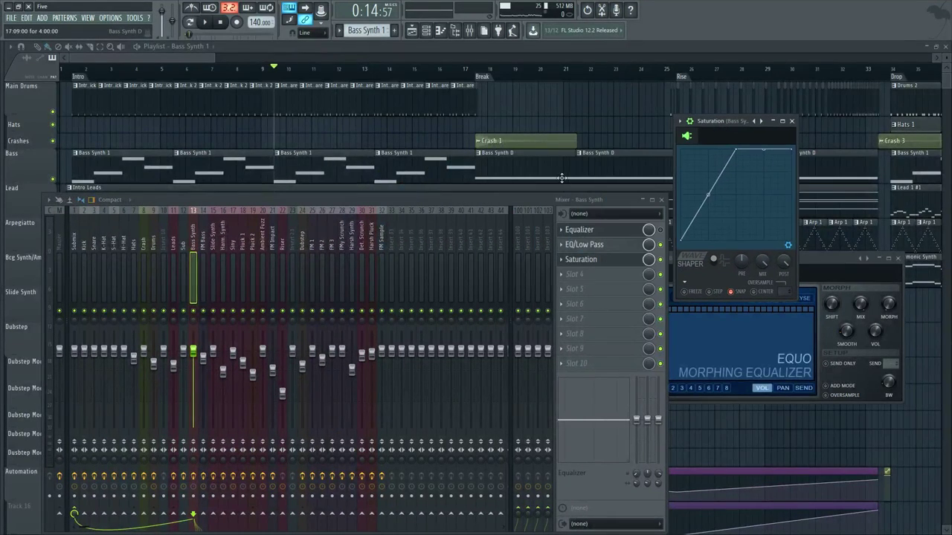
Step: Play the section from 0:14:57 to compare the Bass Synth with Saturation bypassed and enabled
key("space")
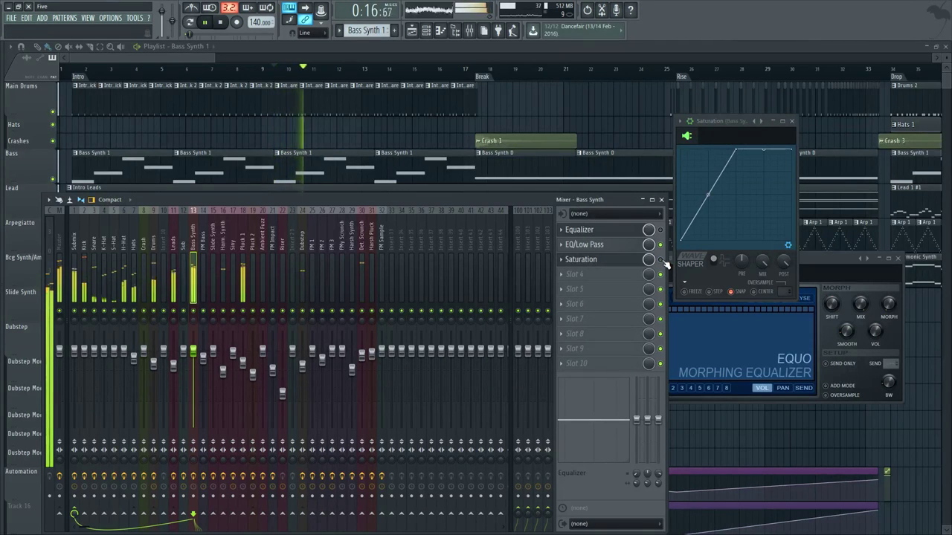
key("space")
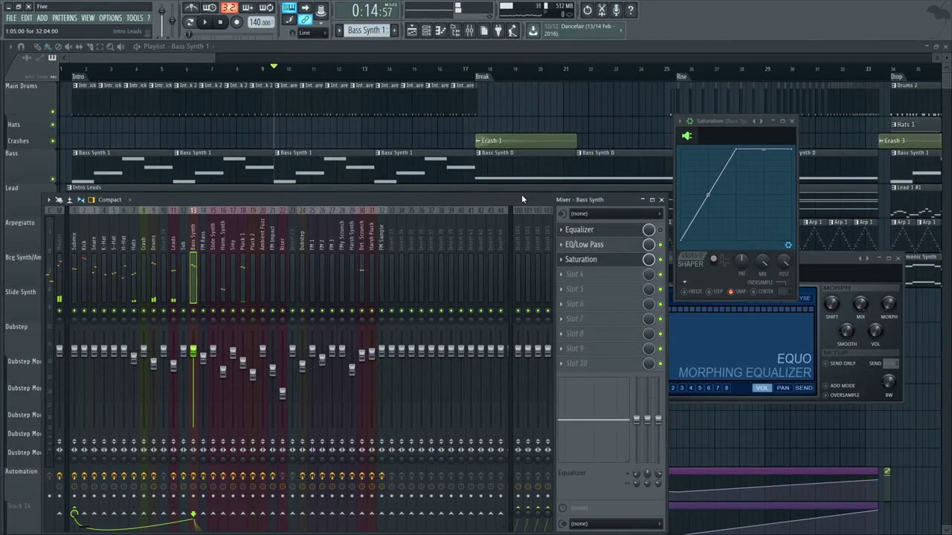
key("space")
key("F6")
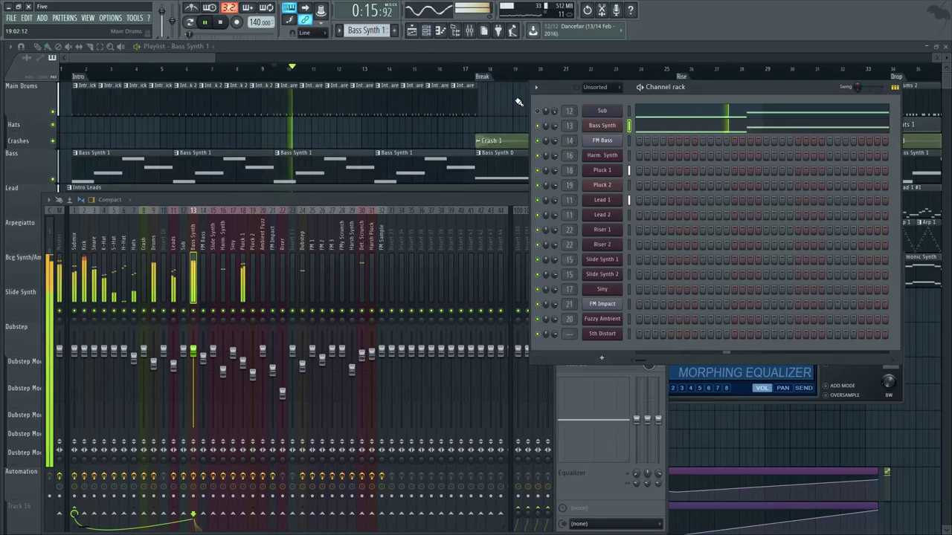
key("space")
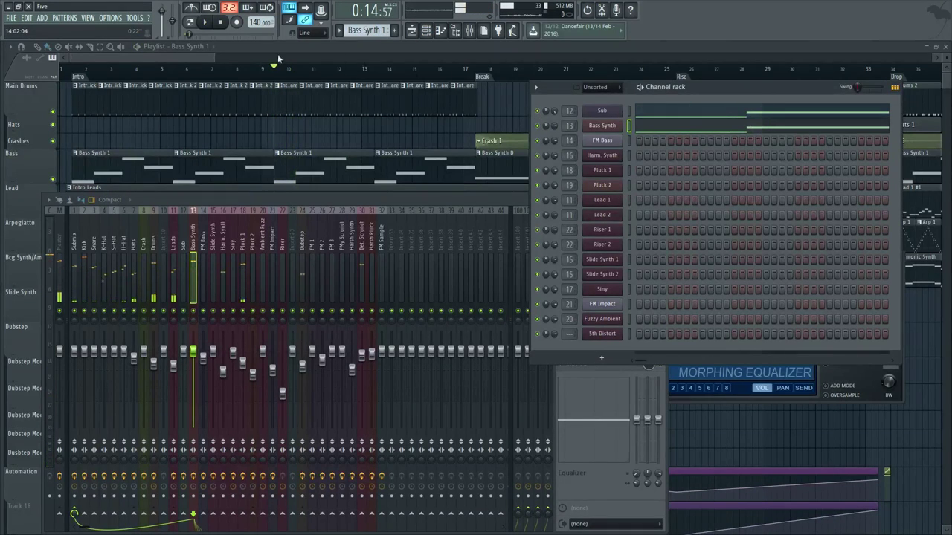
Step: Clear the open windows and open the Arp 1 pattern from the Arpeggiatto track in the piano roll
key("F12")
scroll(238, 131, "up", 1)
left_click_drag(233, 132, 252, 116)
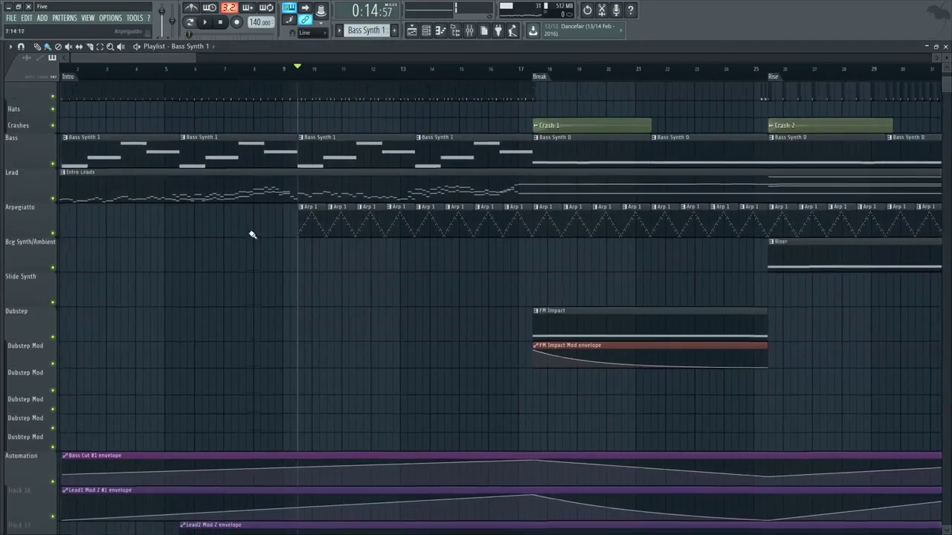
scroll(256, 234, "up", 2)
left_click_drag(310, 247, 327, 253)
scroll(330, 260, "down", 2)
scroll(329, 287, "down", 3)
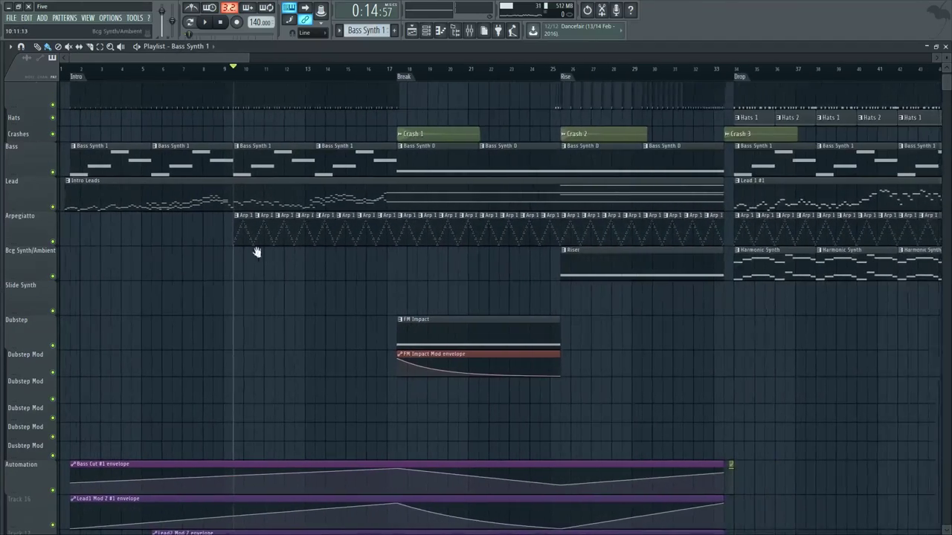
scroll(84, 120, "up", 3)
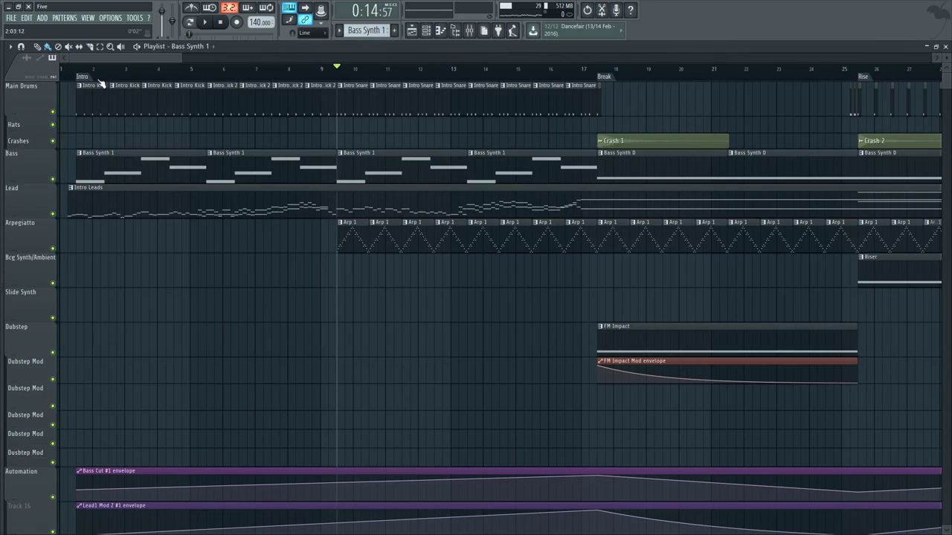
scroll(344, 260, "up", 2)
double_click(367, 246)
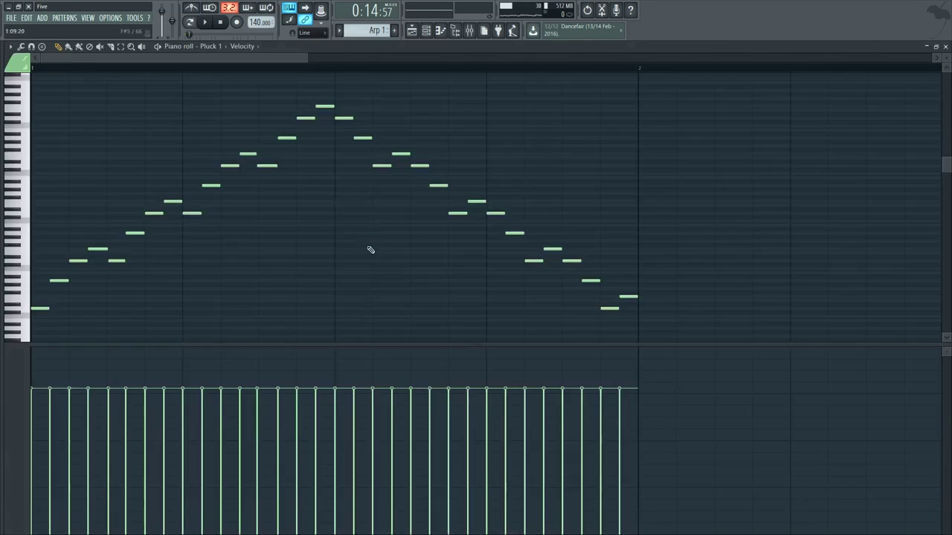
Step: Open the Harmor instrument of the Pluck 1 channel, audition its sound and keep it clear of the channel rack
left_click(426, 30)
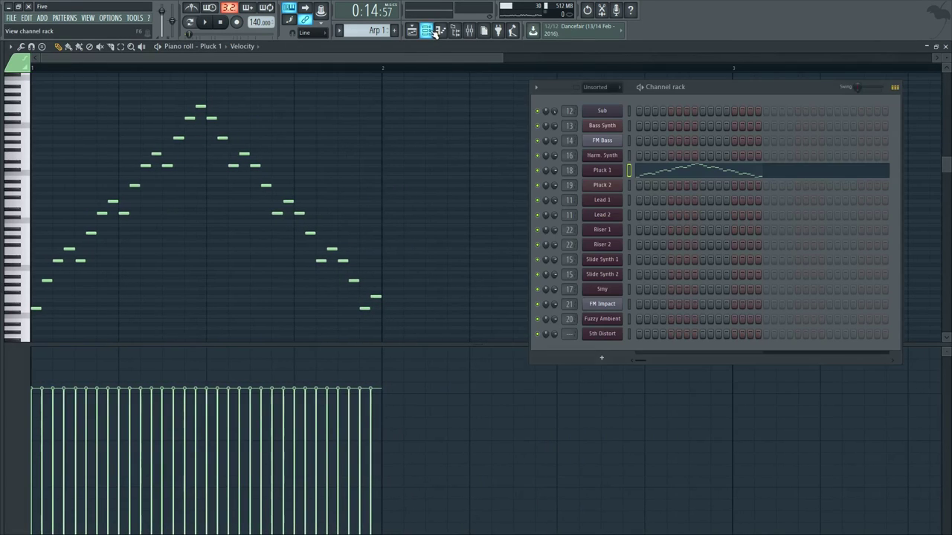
left_click(611, 173)
left_click_drag(196, 47, 321, 89)
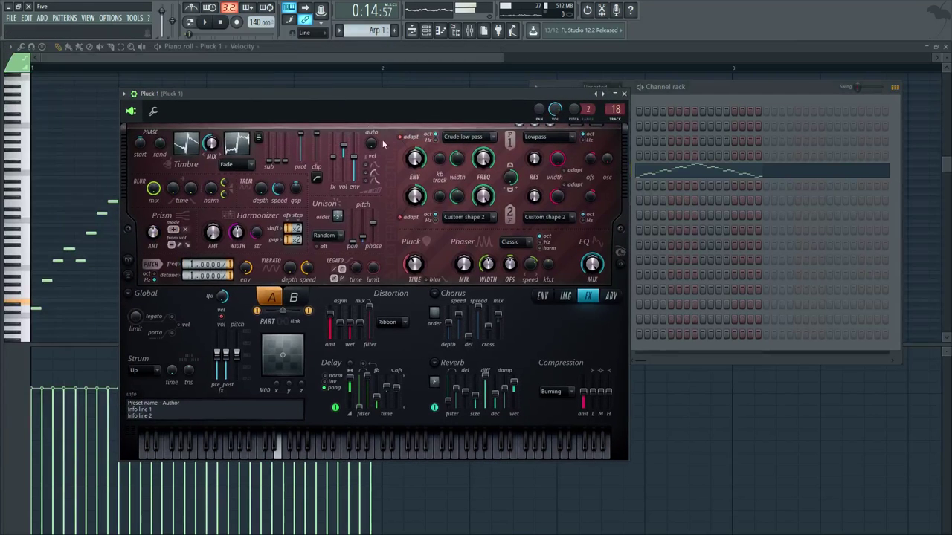
left_click(702, 87)
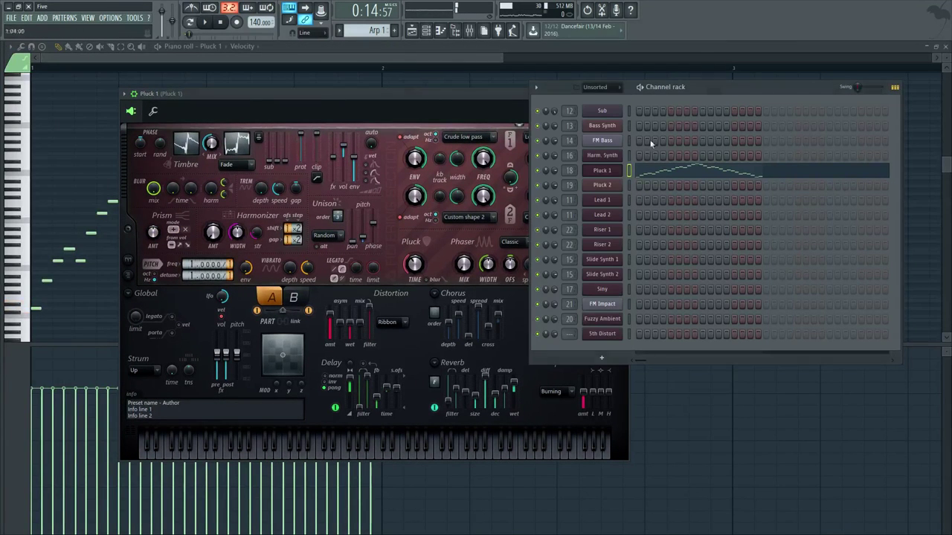
left_click_drag(454, 95, 373, 69)
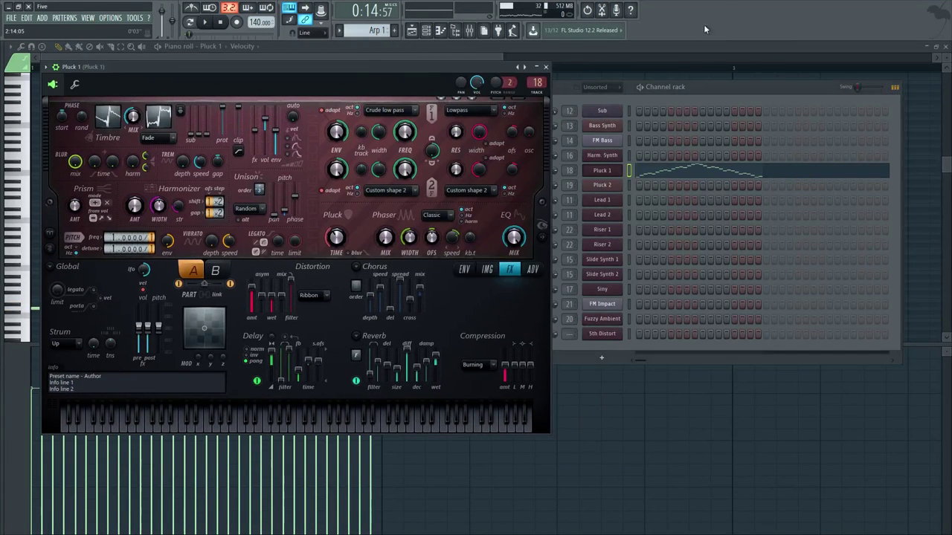
Step: Add a new Harmor channel and load the Distorted Pluck 1 preset into it
key("F8")
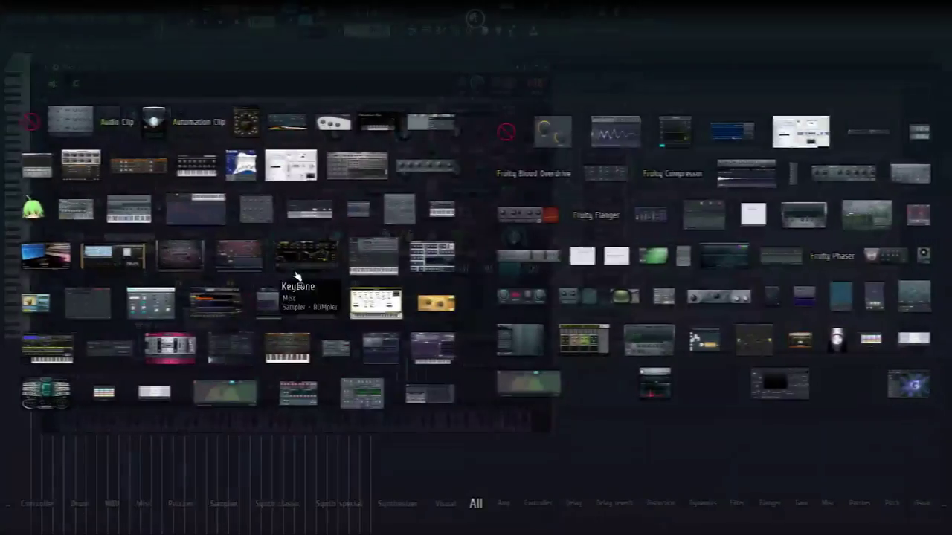
left_click_drag(186, 273, 611, 343)
left_click(490, 98)
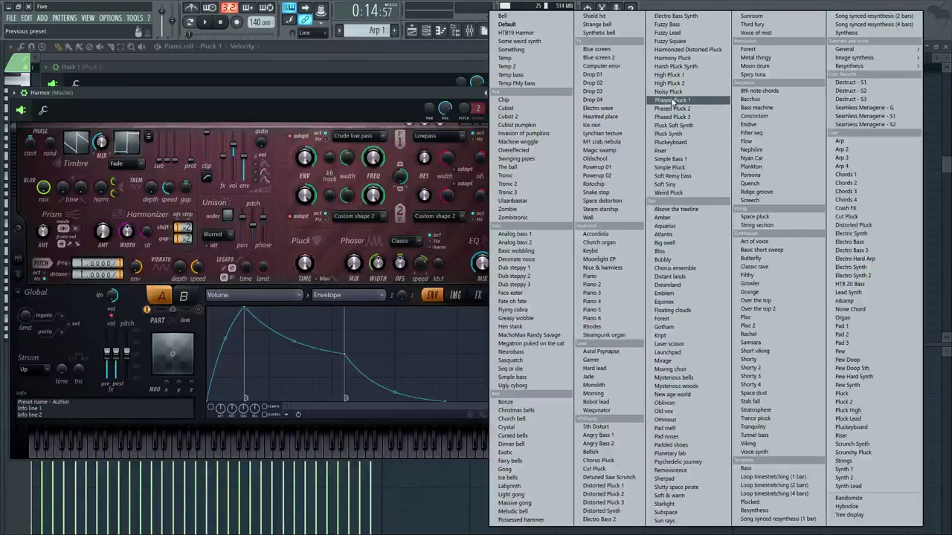
left_click(604, 485)
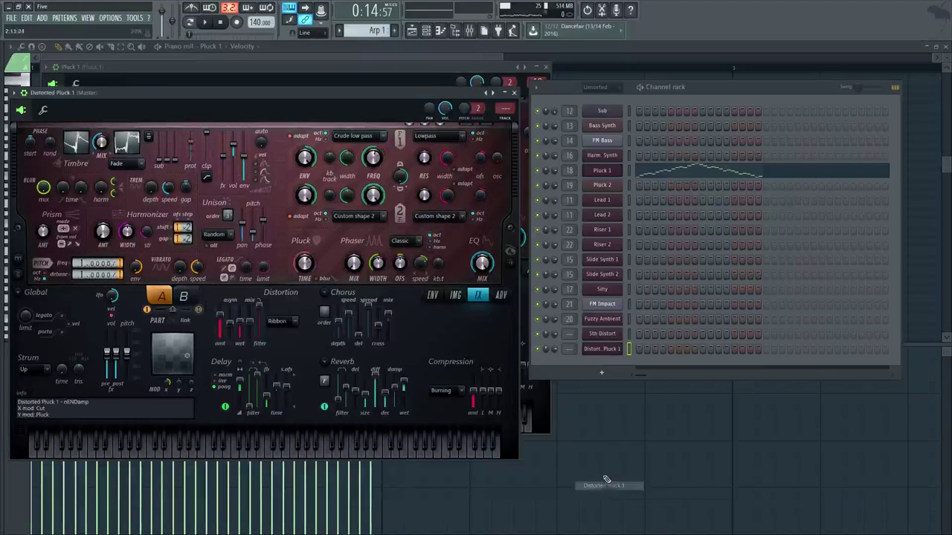
Step: Compare the Pluck 1 Harmor's settings with the Distorted Pluck 1 preset, audition Pluck 1 and close both instruments
left_click(399, 67)
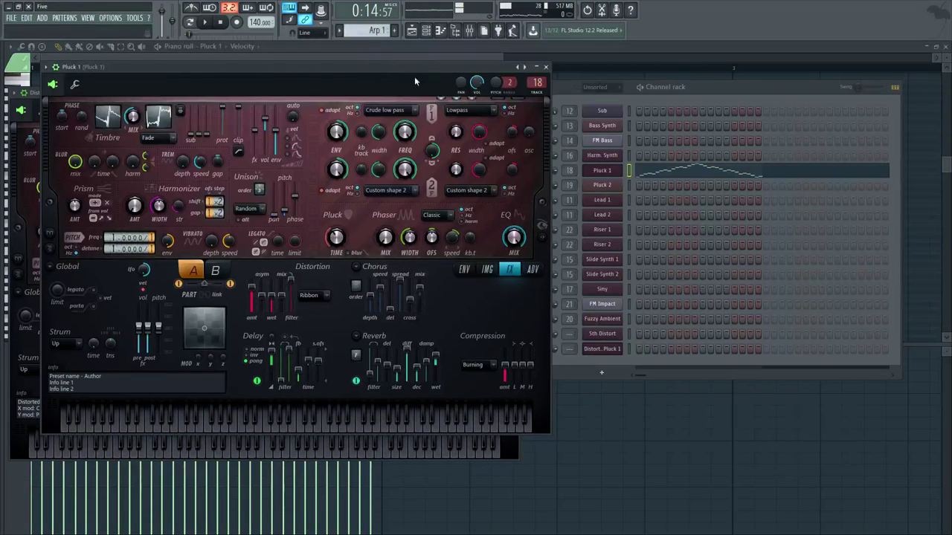
left_click_drag(278, 77, 391, 72)
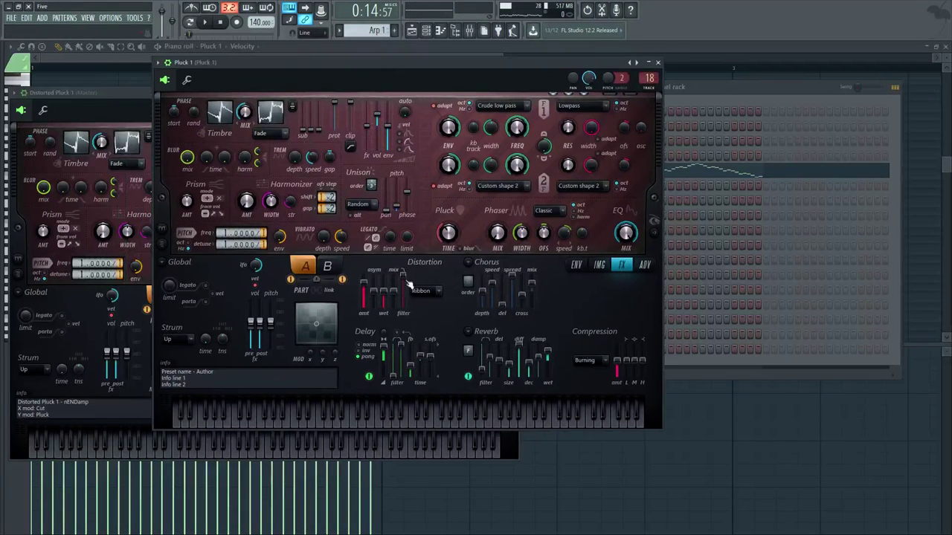
left_click(128, 110)
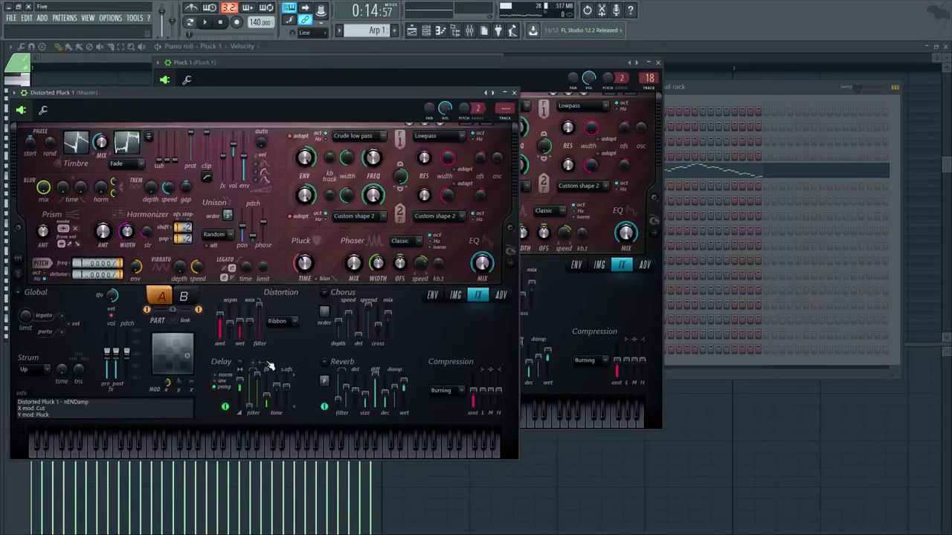
left_click(484, 64)
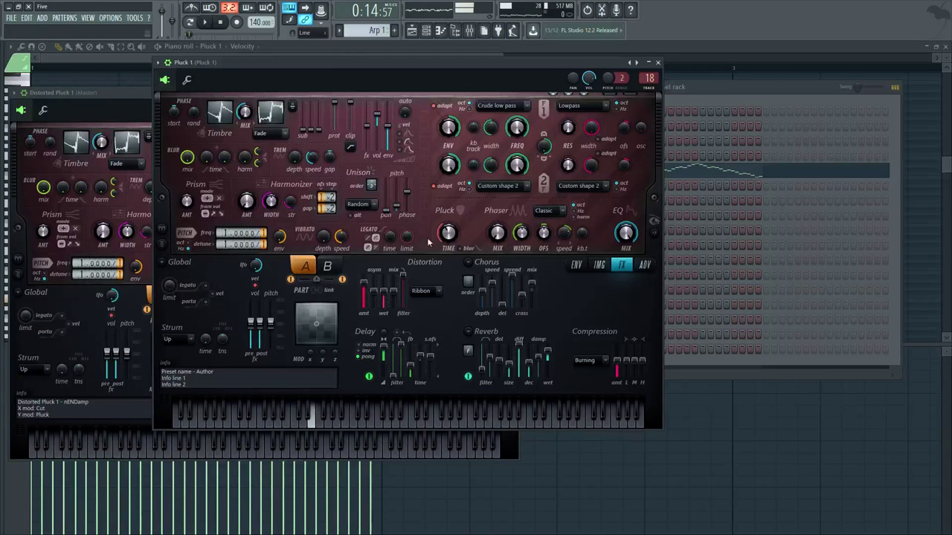
left_click(657, 62)
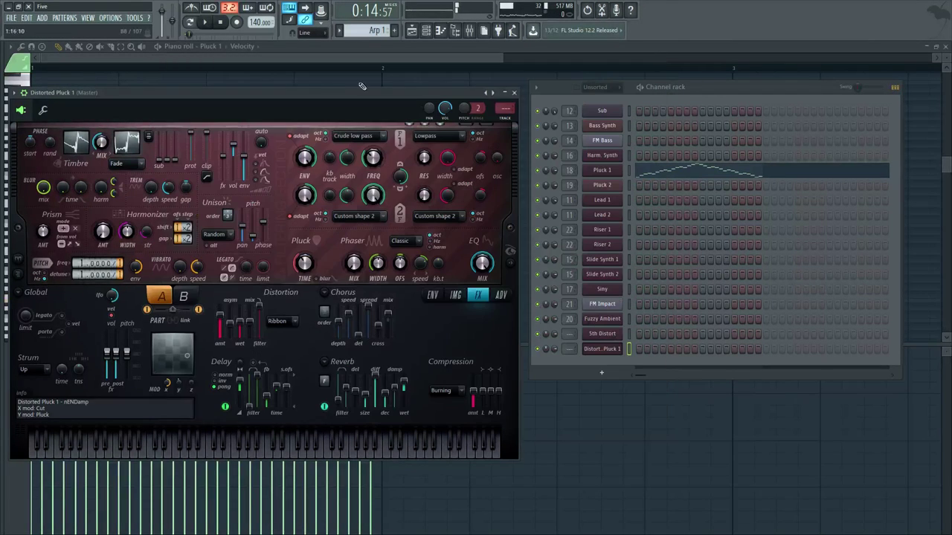
left_click(513, 94)
Step: Examine the rising and falling arpeggio notes of the Arp 1 pattern and play the pattern back
scroll(119, 290, "up", 2)
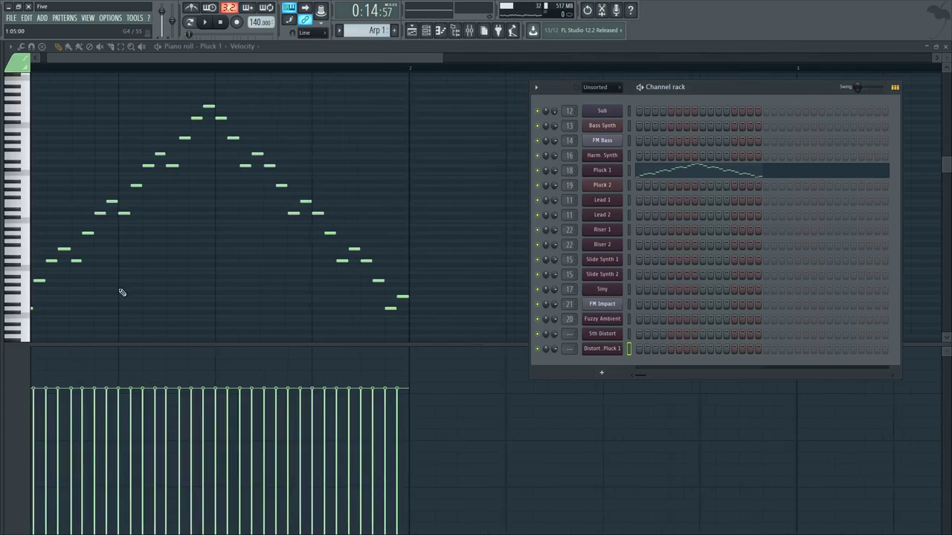
scroll(120, 290, "up", 3)
left_click_drag(221, 275, 260, 161)
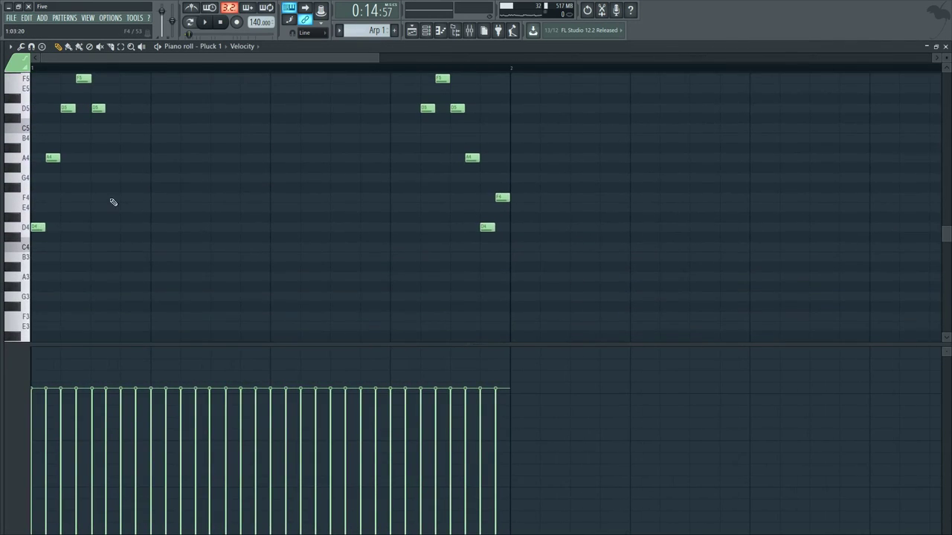
scroll(113, 202, "up", 1)
left_click_drag(178, 202, 178, 235)
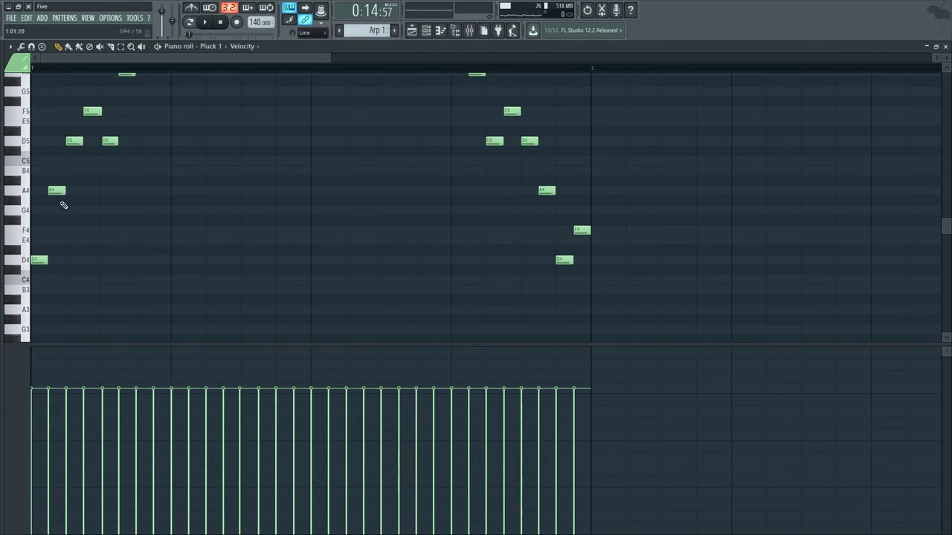
scroll(208, 152, "up", 8)
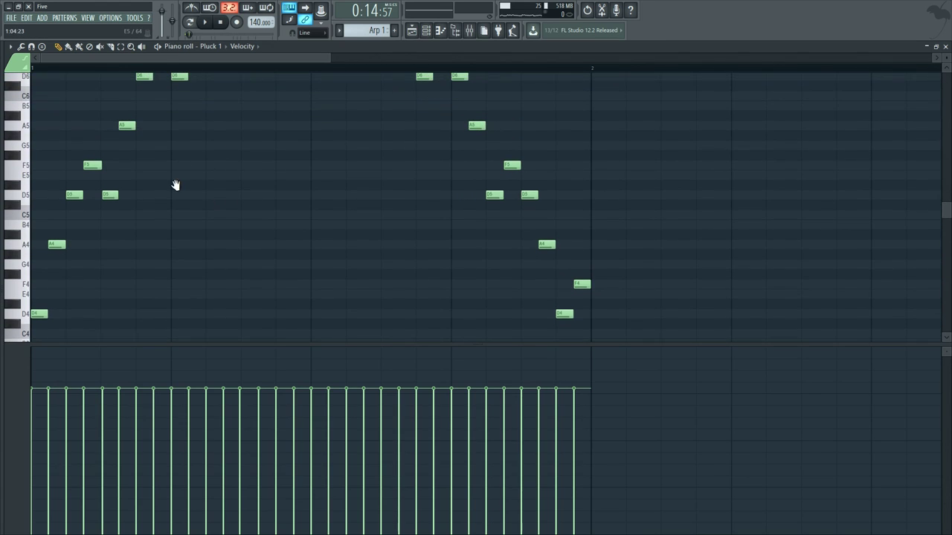
left_click_drag(242, 233, 275, 101)
key("space")
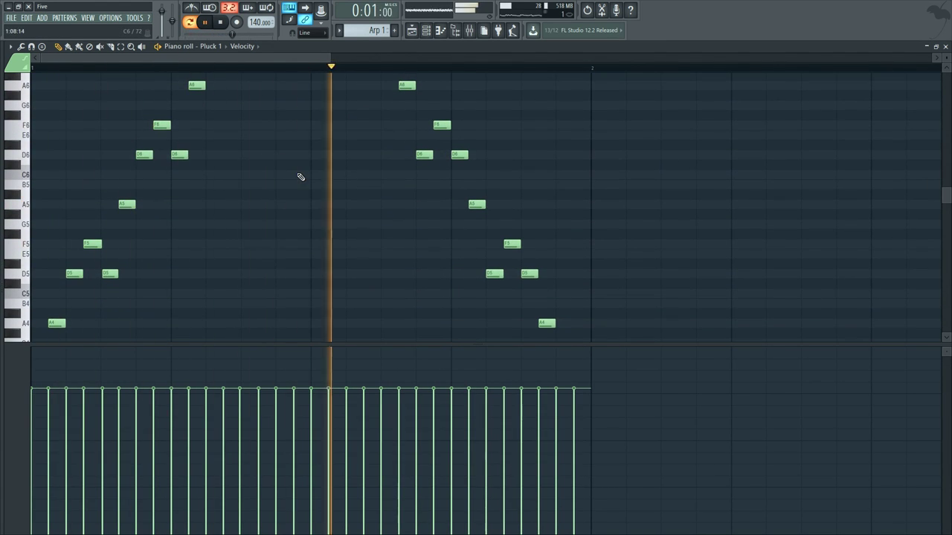
key("space")
scroll(305, 172, "down", 1)
scroll(297, 177, "down", 2)
scroll(276, 186, "down", 3)
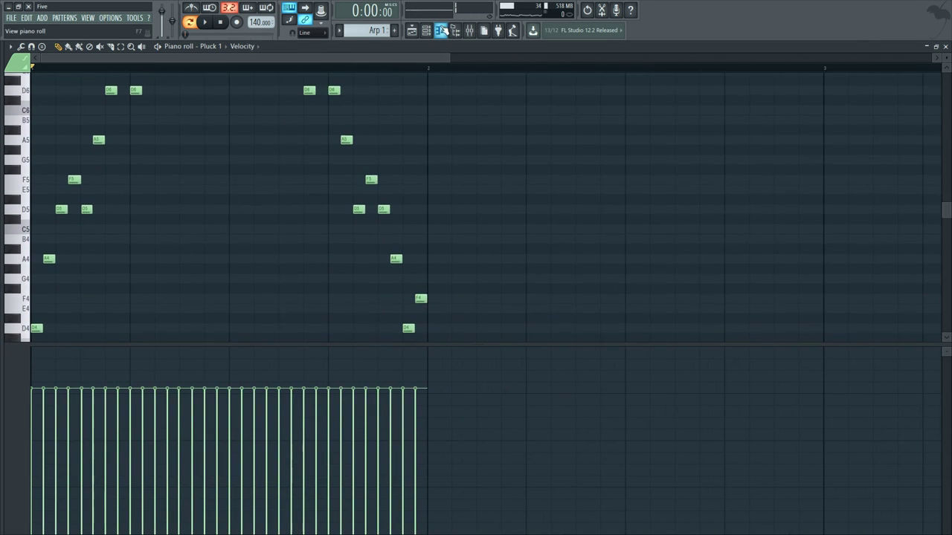
Step: Reopen the Pluck 1 Harmor and compare the pitch frequency multipliers of parts A and B
left_click(427, 30)
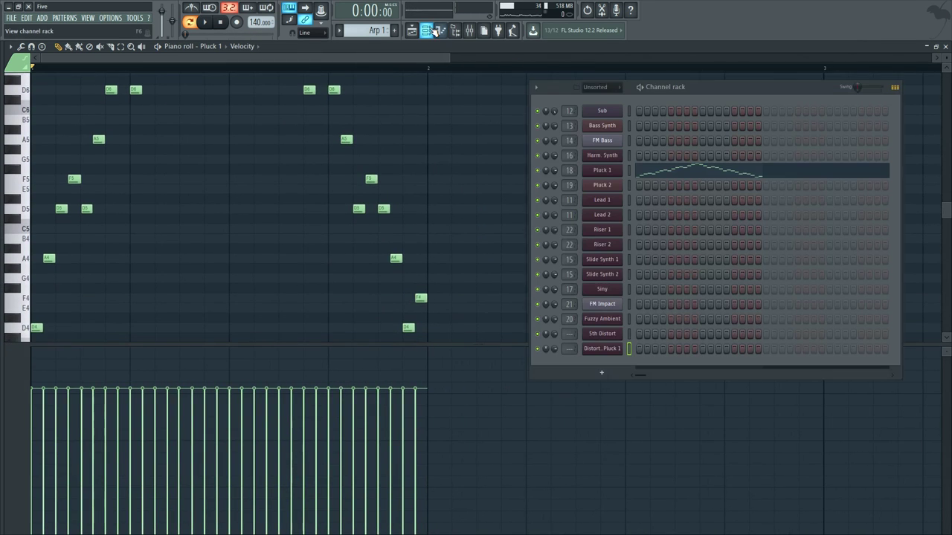
left_click(602, 171)
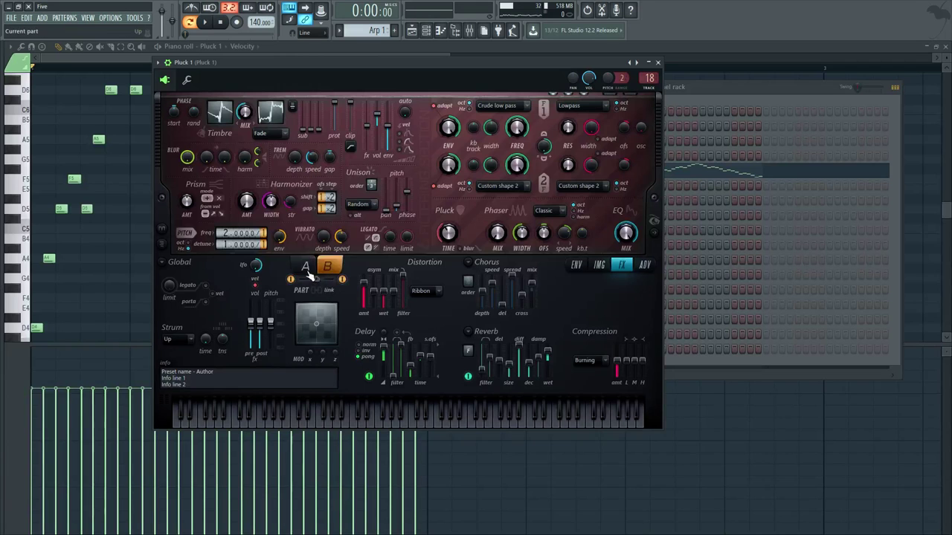
left_click(655, 237)
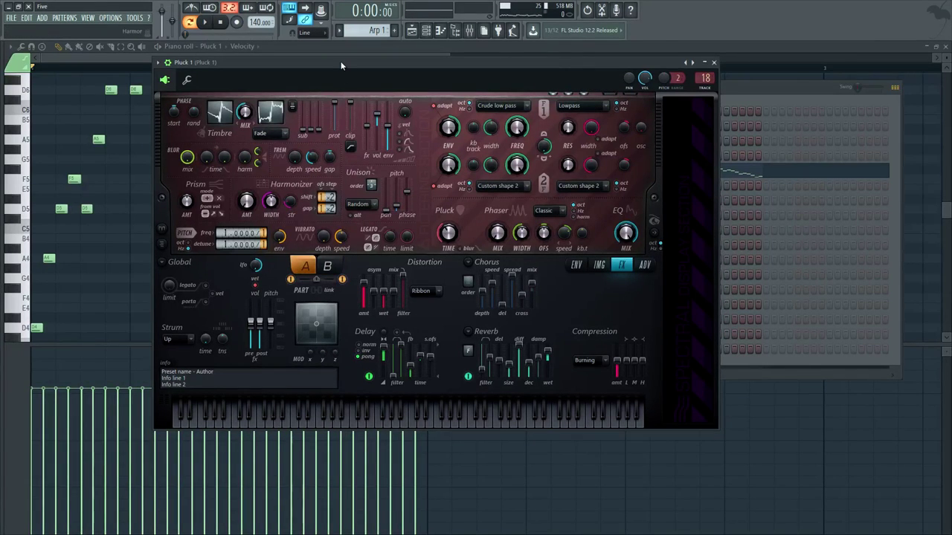
left_click_drag(340, 60, 429, 61)
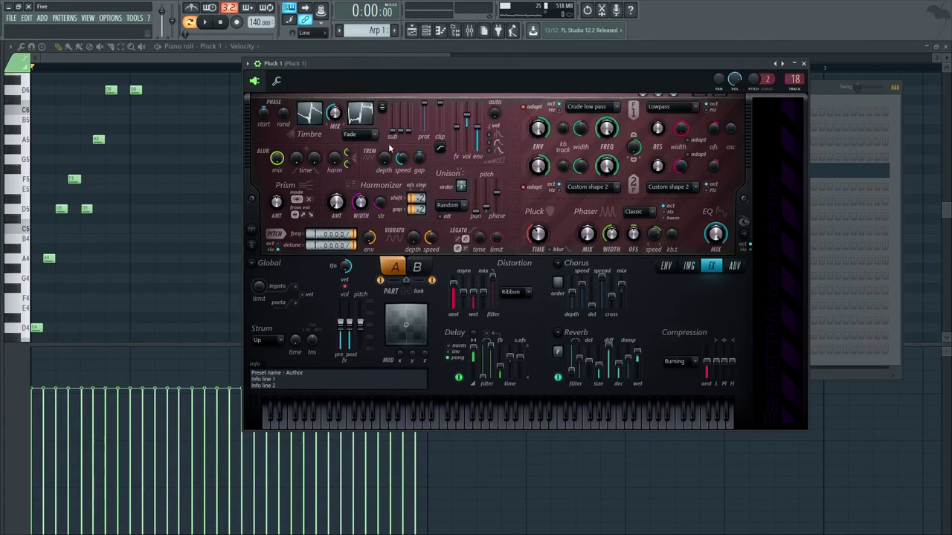
left_click(417, 269)
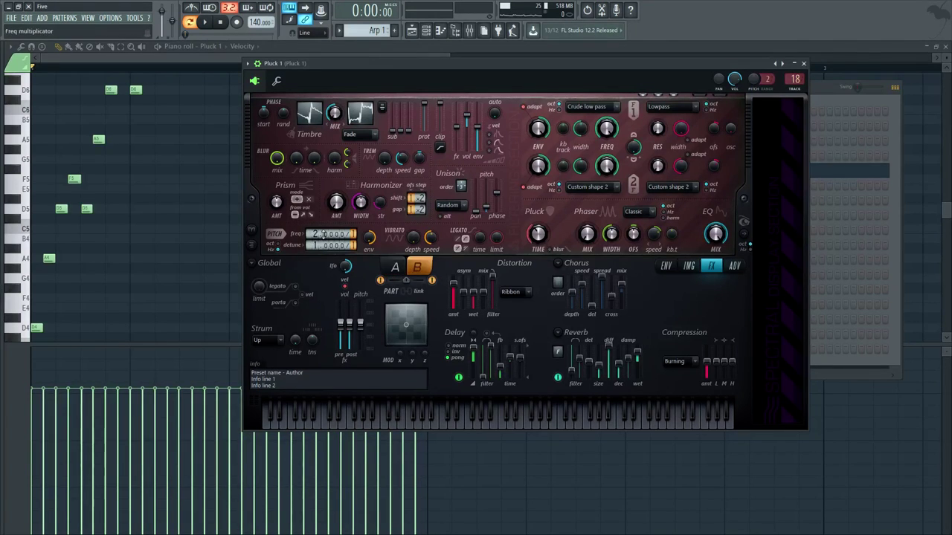
left_click(398, 268)
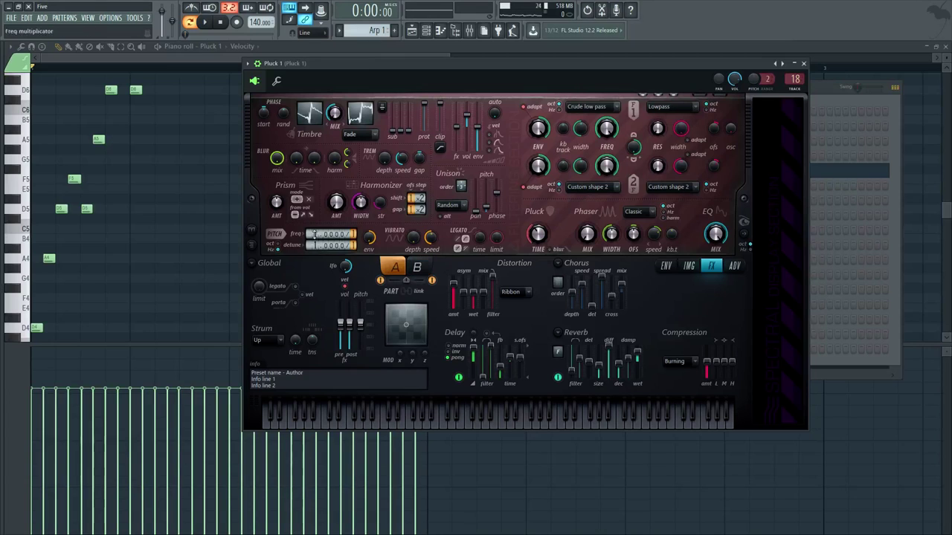
left_click(418, 271)
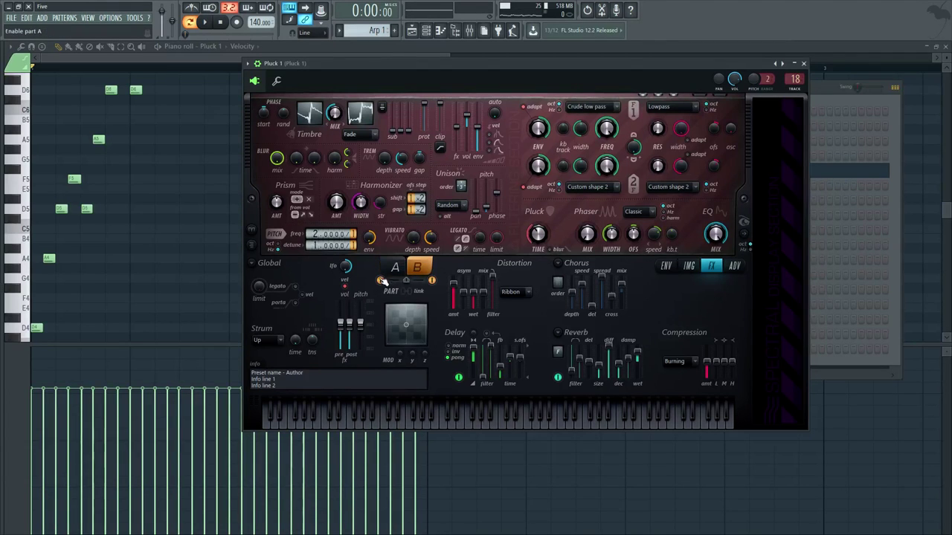
Step: Audition parts A and B of the Pluck 1 Harmor, show part A again and close the instrument
left_click(433, 280)
key("q")
key("q")
key("q")
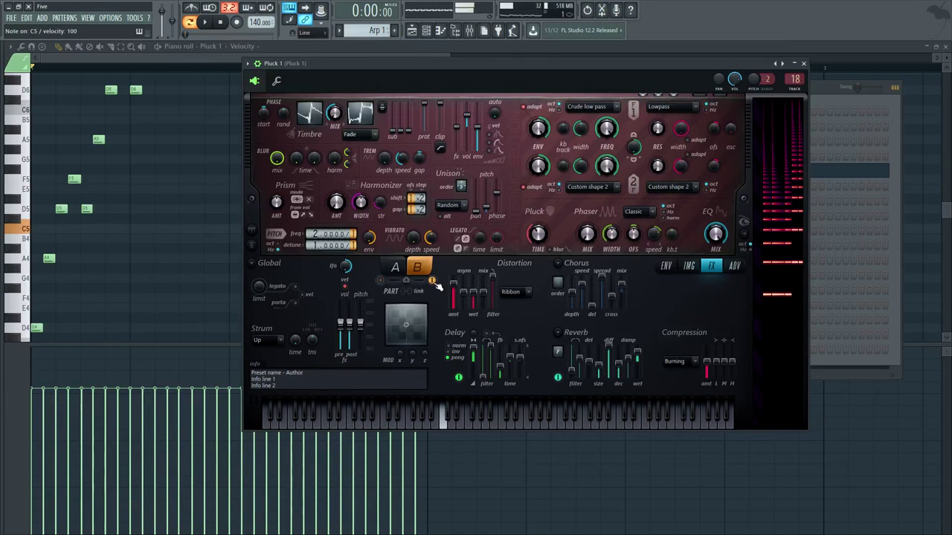
left_click(395, 269)
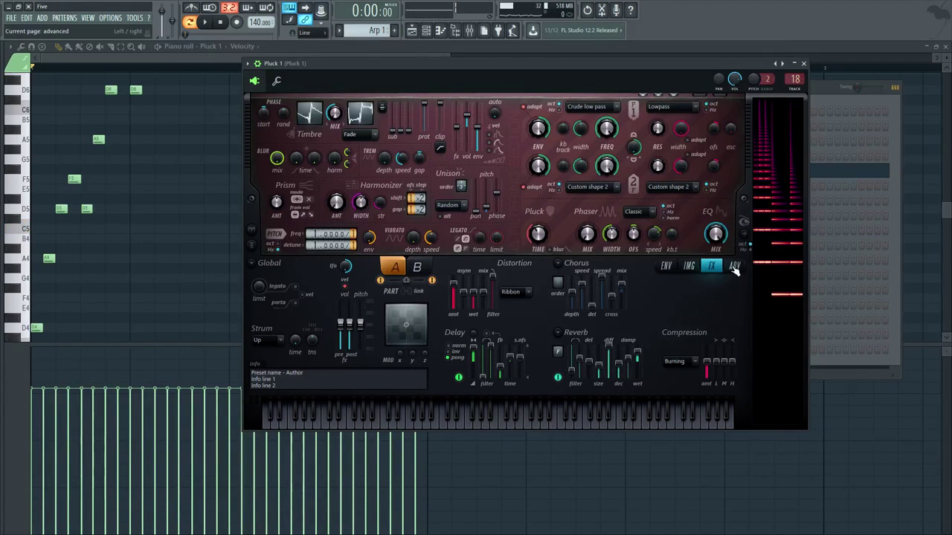
left_click(803, 64)
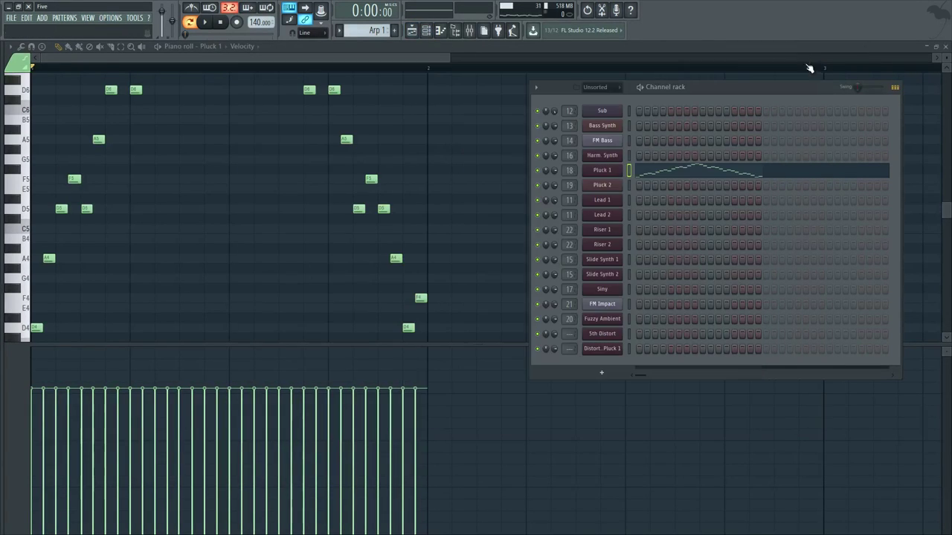
Step: Return to the intro section of the playlist and reopen the Arp 1 pattern's notes
left_click(944, 47)
key("F6")
scroll(100, 153, "down", 4)
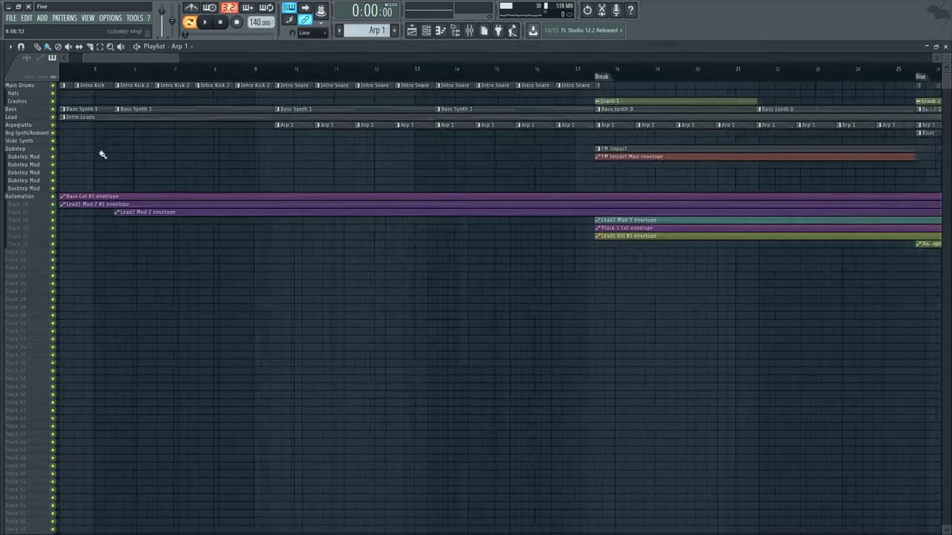
scroll(99, 153, "up", 2)
scroll(121, 148, "up", 3)
left_click_drag(122, 148, 349, 291)
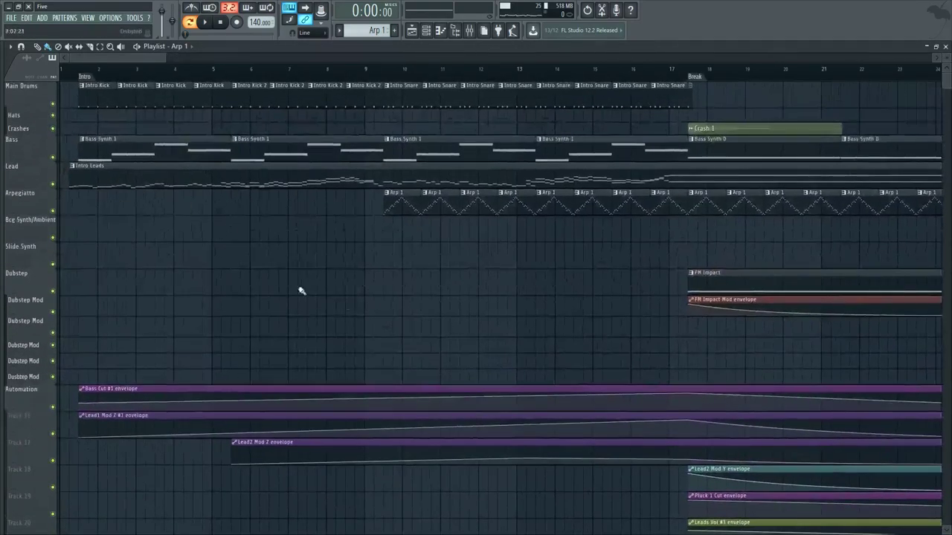
double_click(398, 206)
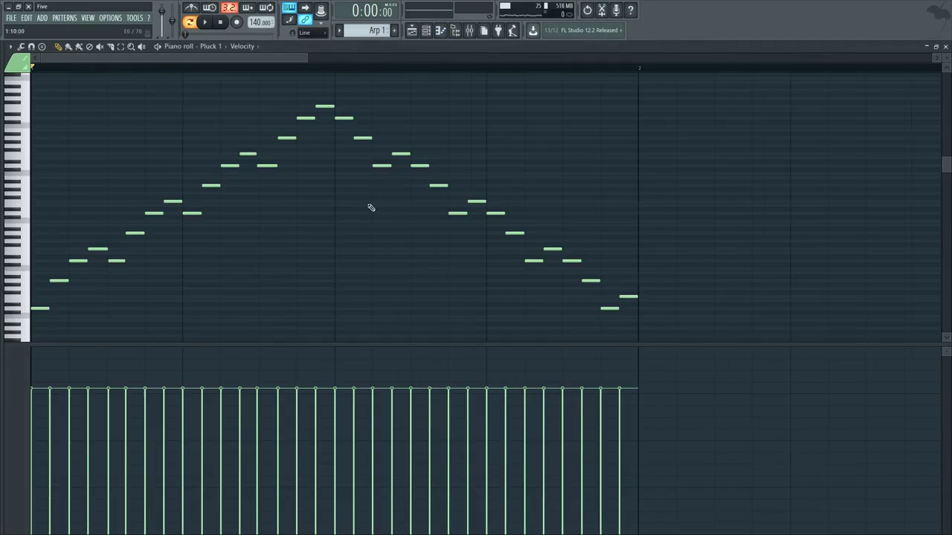
Step: Reopen the Pluck 1 Harmor and audition the Distorted Pluck 2 and Distorted Pluck 3 presets with the Arp 1 pattern
key("F6")
left_click(594, 172)
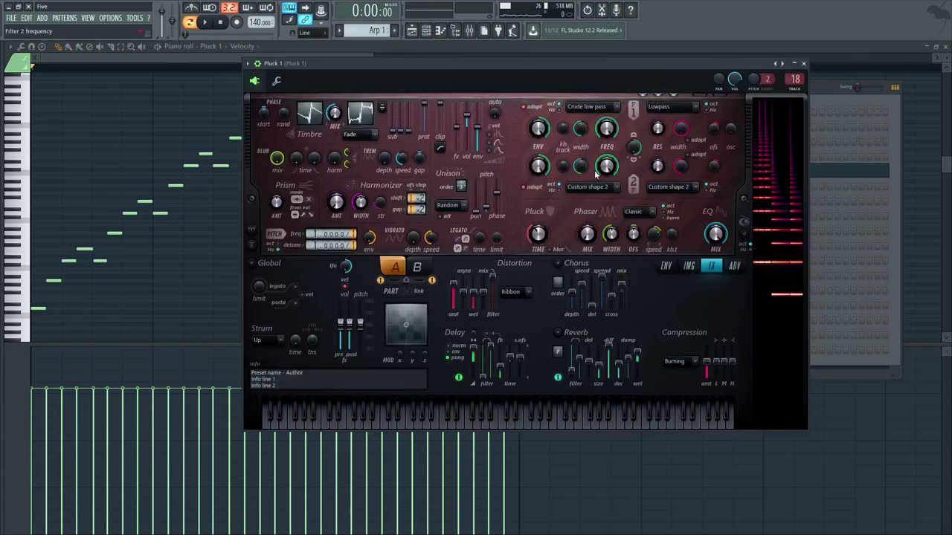
left_click(779, 64)
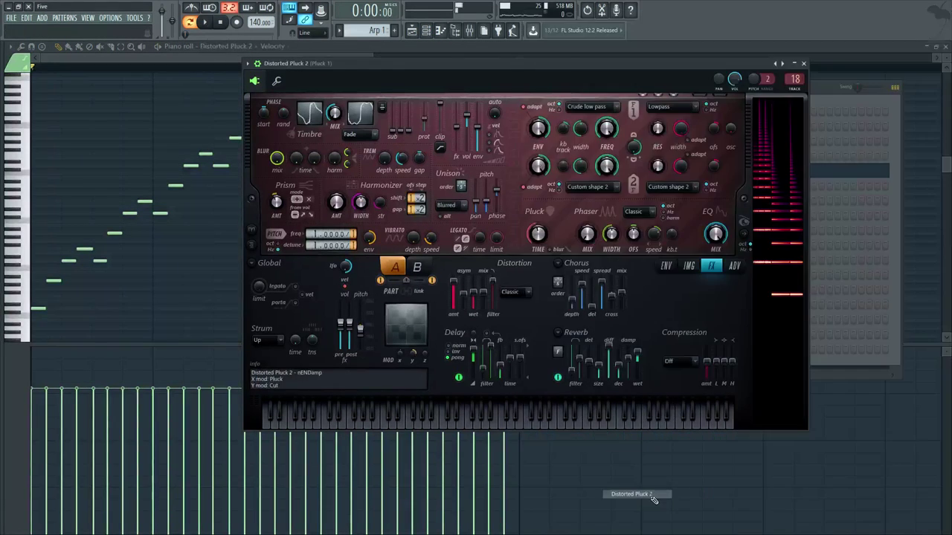
left_click(630, 493)
key("space")
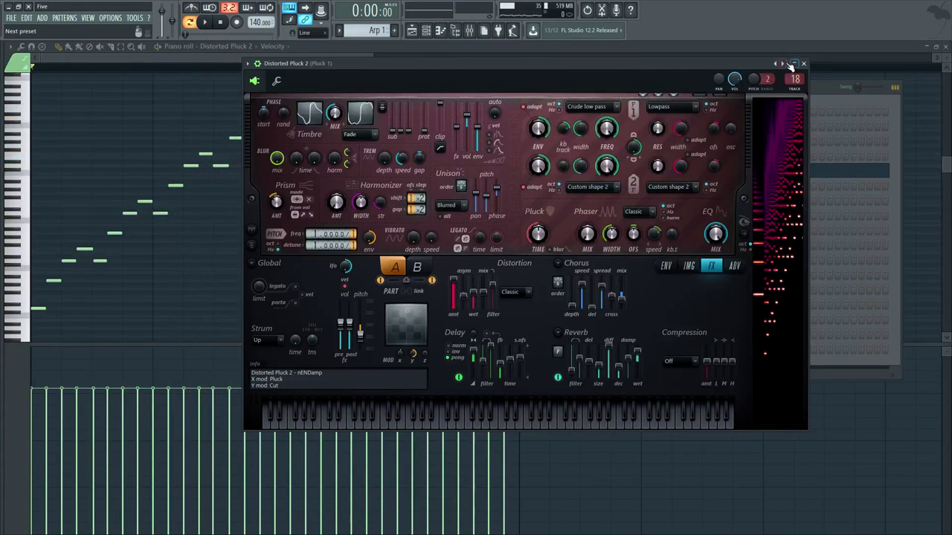
left_click(790, 65)
key("space")
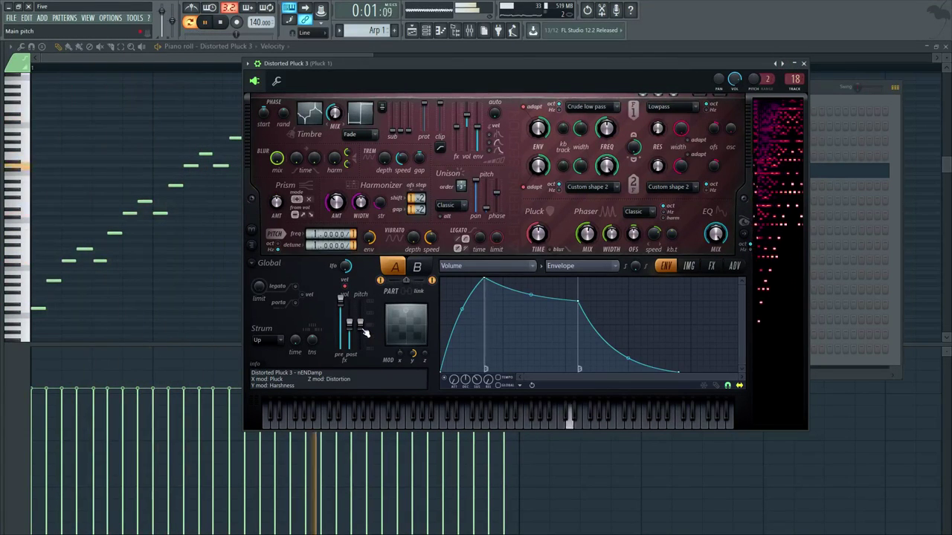
key("space")
Step: Load the Distorted Pluck 1 preset into the Pluck 1 Harmor and play the Arp 1 pattern with it
left_click(776, 64)
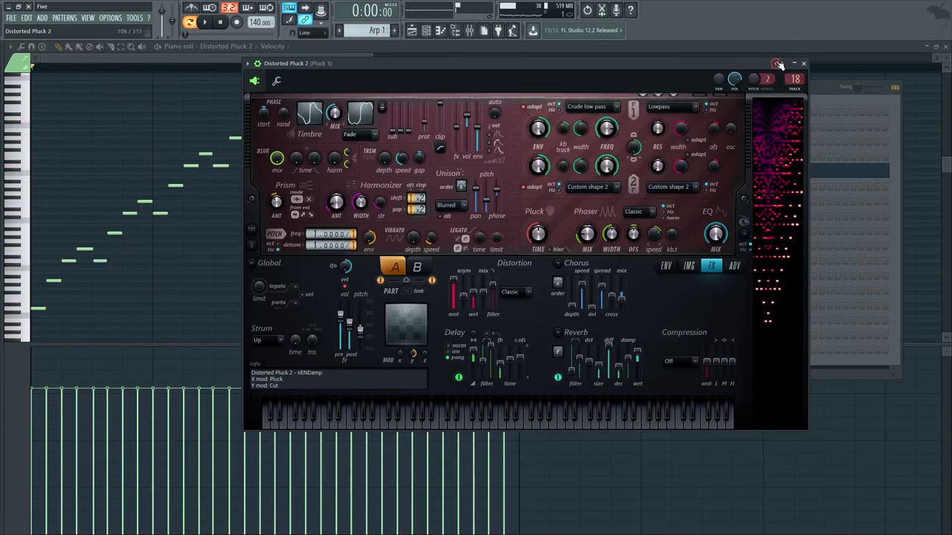
left_click(777, 64)
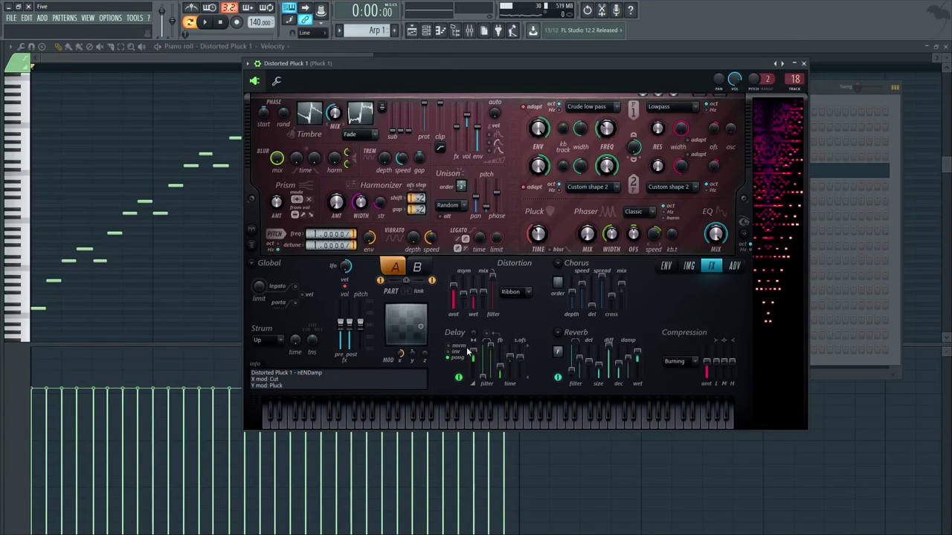
key("space")
key("space")
Step: Open EQ/Low Pass on the Pluck 1 mixer track and set the band 1 high-pass frequency to 138 Hz during playback
key("F9")
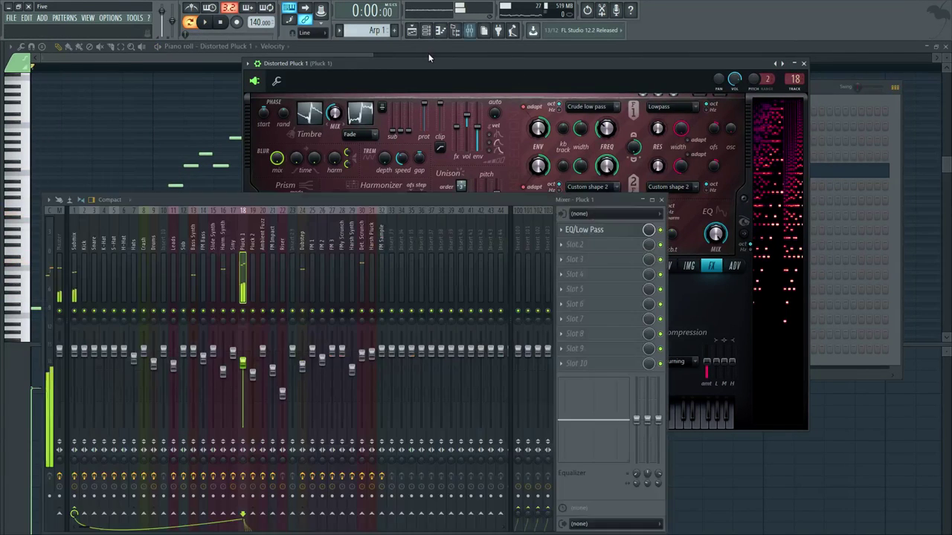
left_click(588, 232)
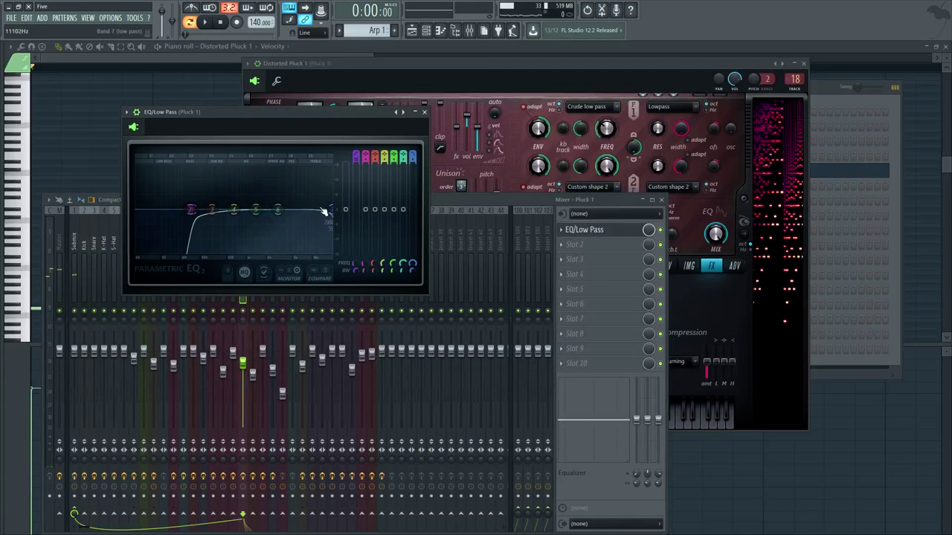
key("space")
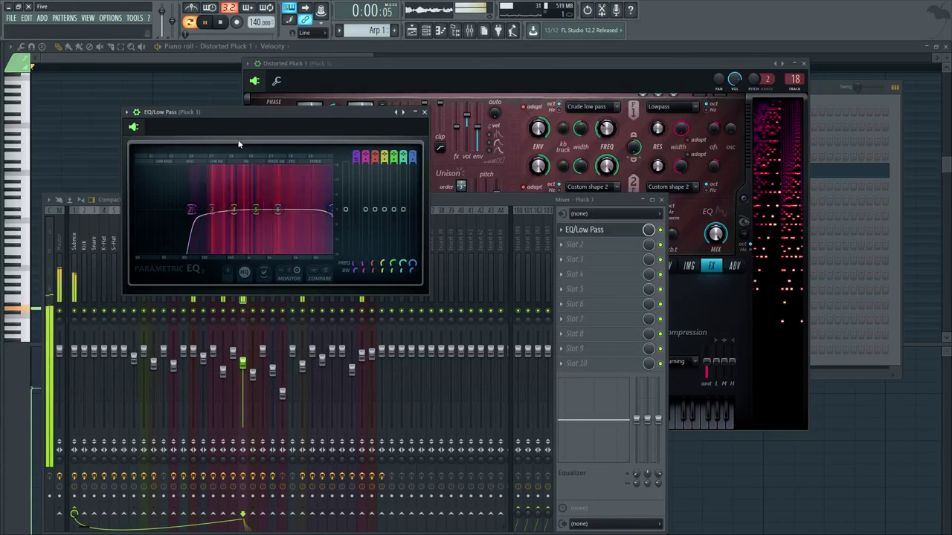
mouse_move(191, 210)
left_mouse_down()
mouse_move(136, 210)
mouse_move(192, 209)
left_mouse_up()
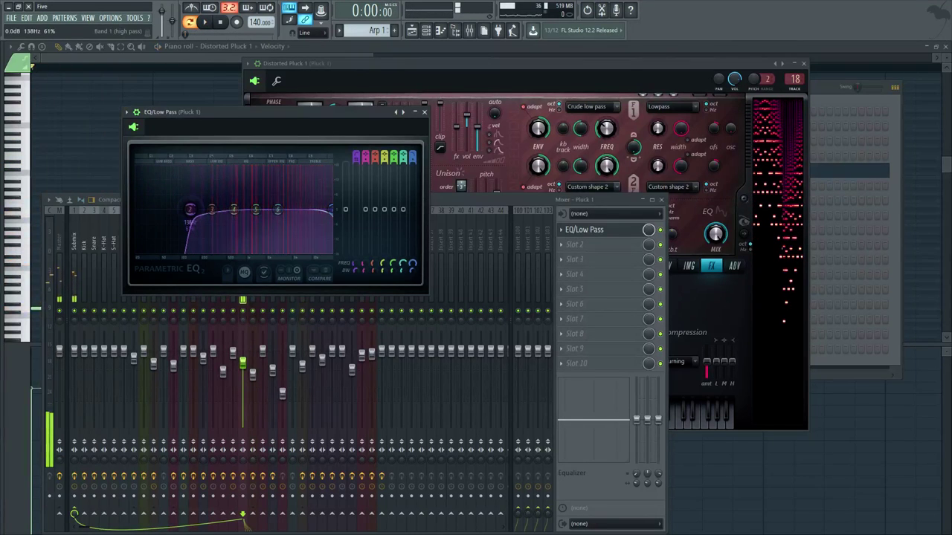
key("space")
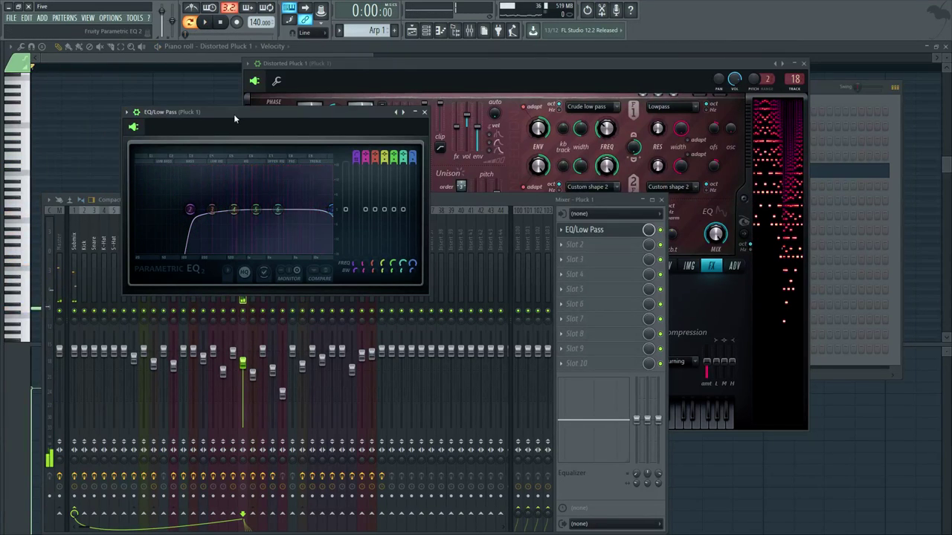
Step: Solo the Harsh Synth mixer track, release the solo and mute the Dubstep mixer track
left_click(486, 198)
key("space")
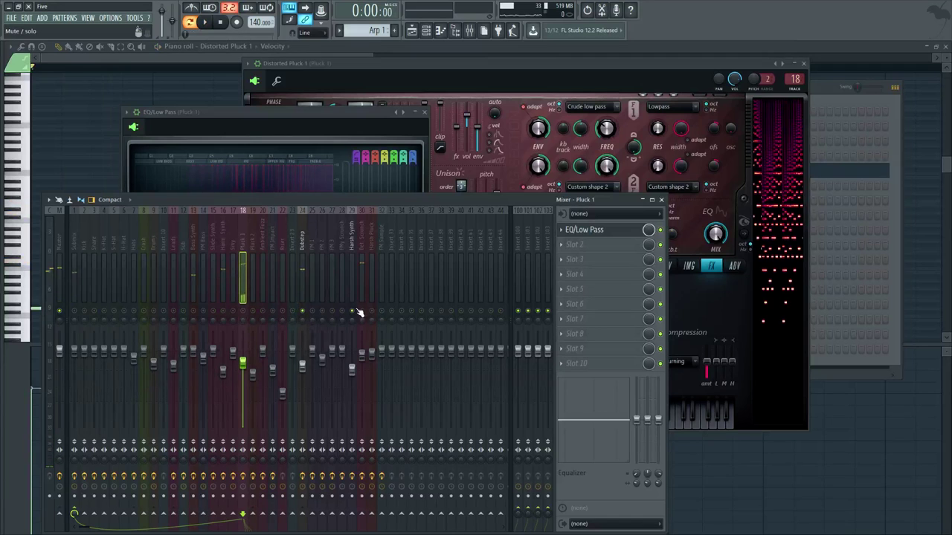
right_click(243, 312)
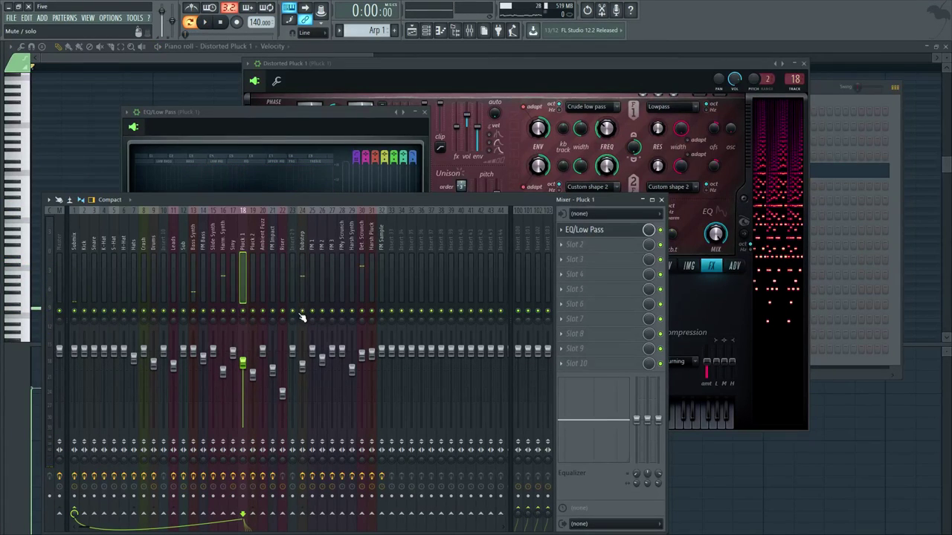
Step: Open the Intro Kick pattern from the playlist and show its Drums channels in the channel rack
left_click(425, 30)
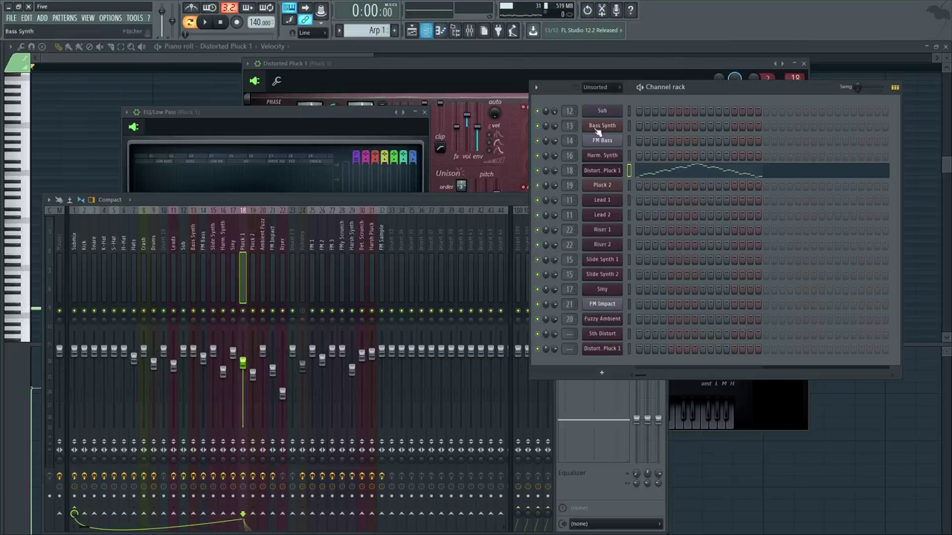
left_click(411, 30)
scroll(321, 142, "down", 1)
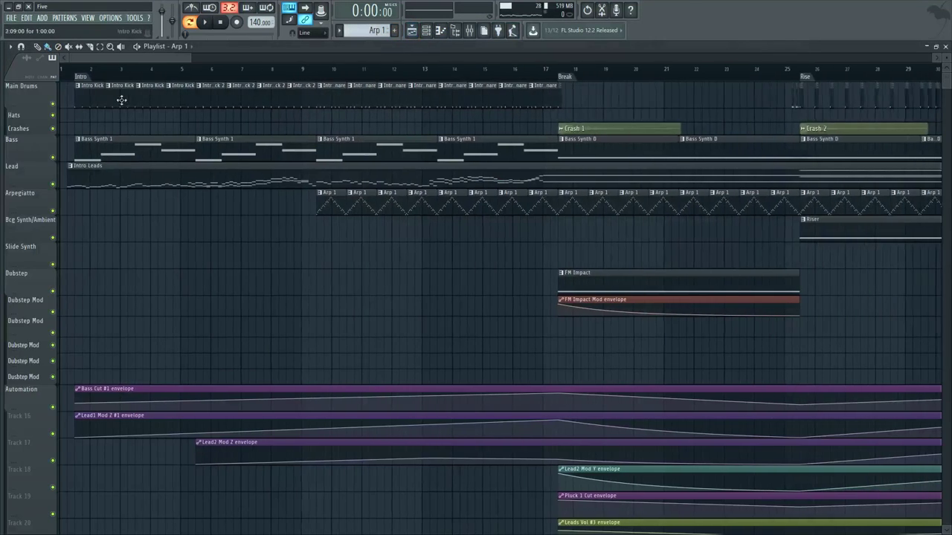
left_click(100, 98)
double_click(99, 98)
left_click(426, 29)
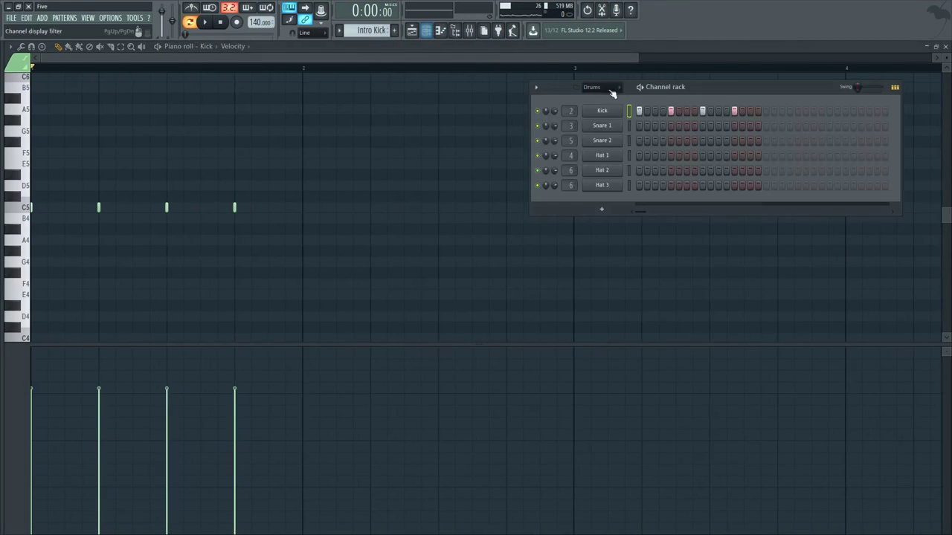
left_click_drag(692, 86, 674, 106)
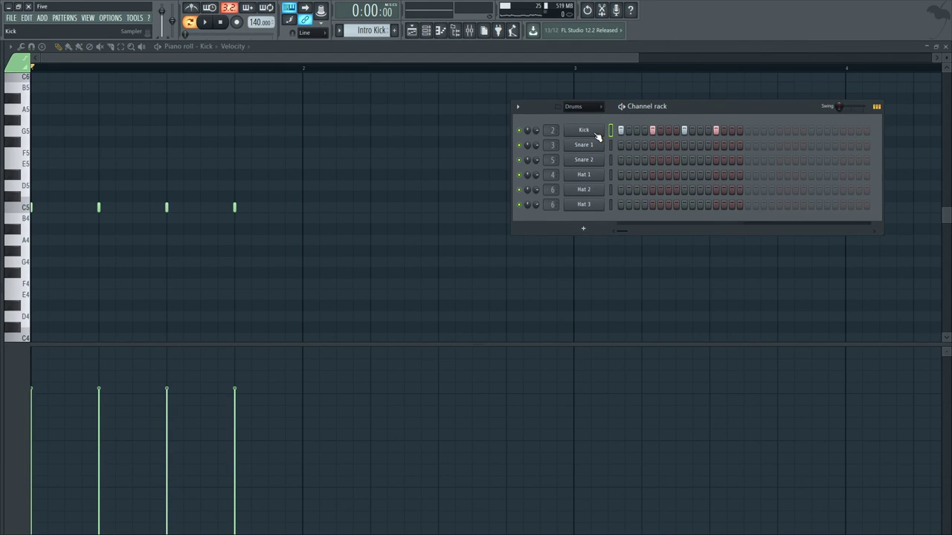
Step: Select the Kick mixer track and audition the kick with its Reeverb effect bypassed and enabled
key("F9")
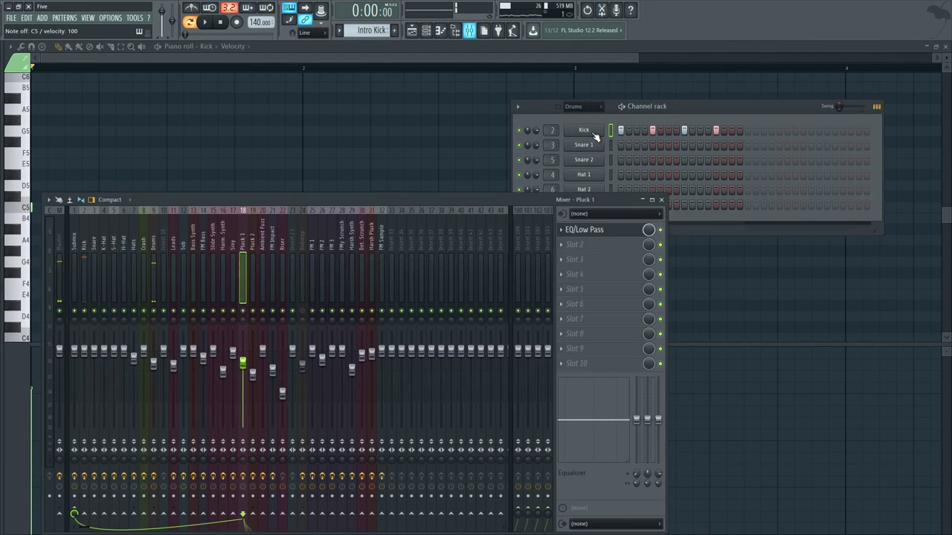
left_click(104, 246)
left_click(84, 246)
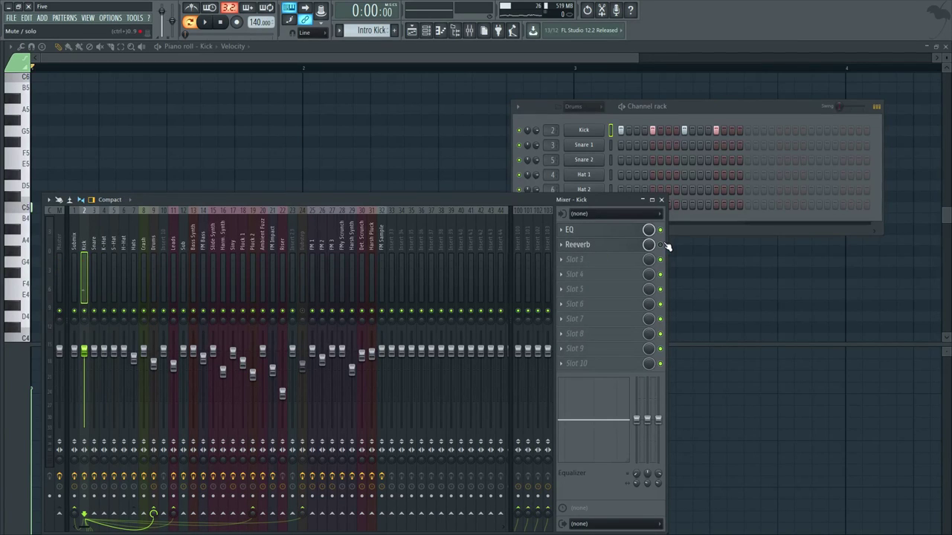
key("q")
key("q")
Step: Play the song's intro from the playlist and bring up the mixer and channel rack
left_click(410, 34)
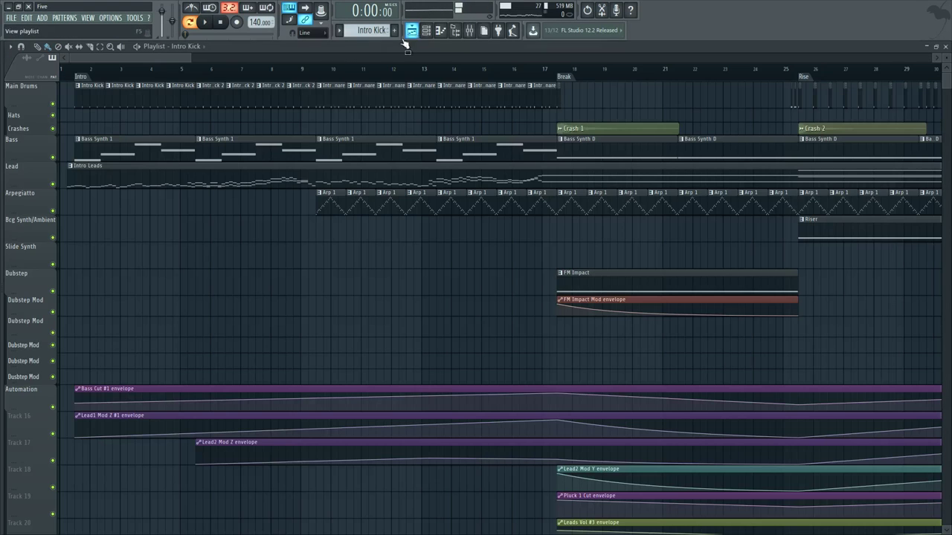
key("space")
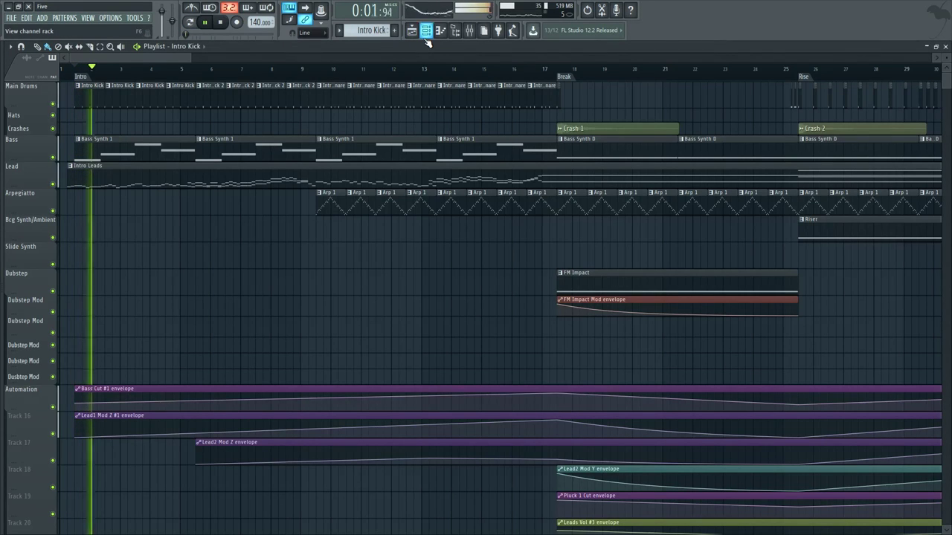
key("F9")
left_click(430, 30)
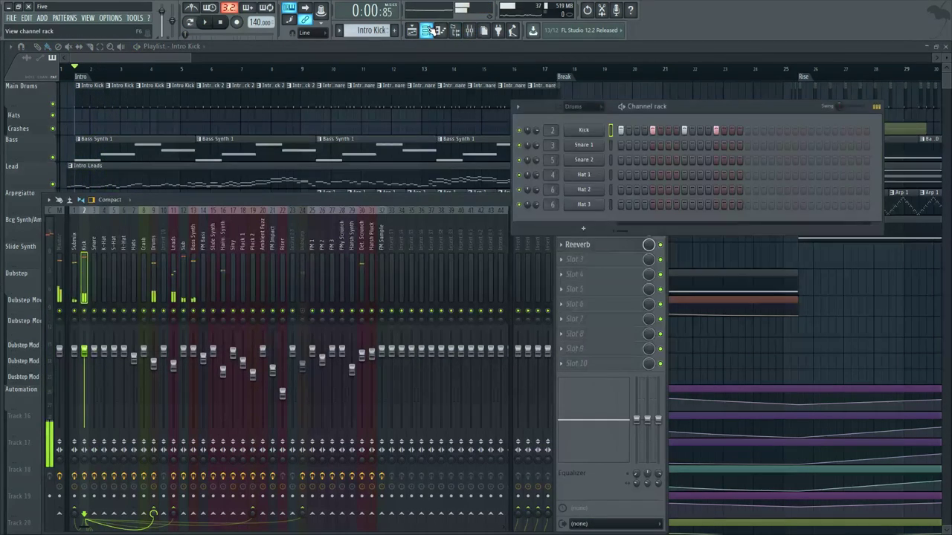
Step: Examine the midrange cut in the Kick track's EQ while auditioning the kick, and close the EQ
left_click(457, 196)
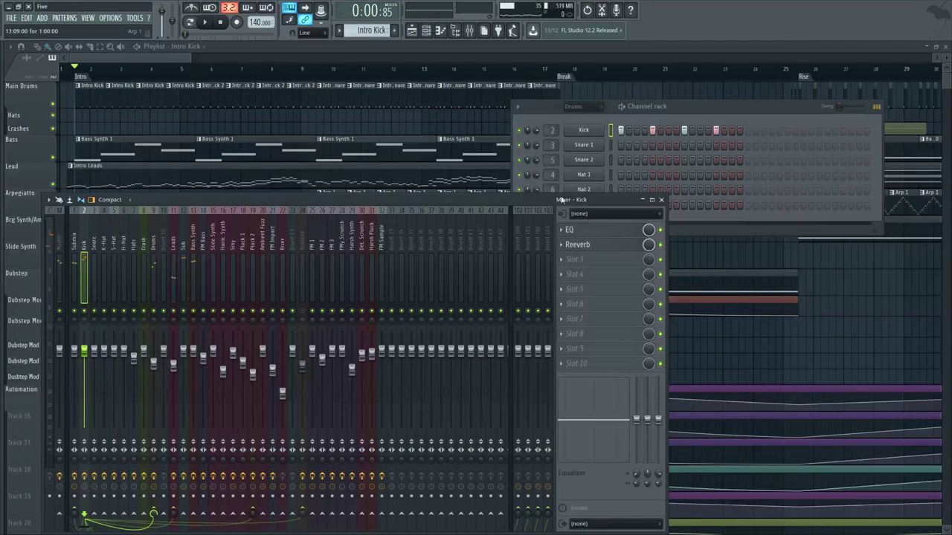
left_click_drag(528, 203, 533, 186)
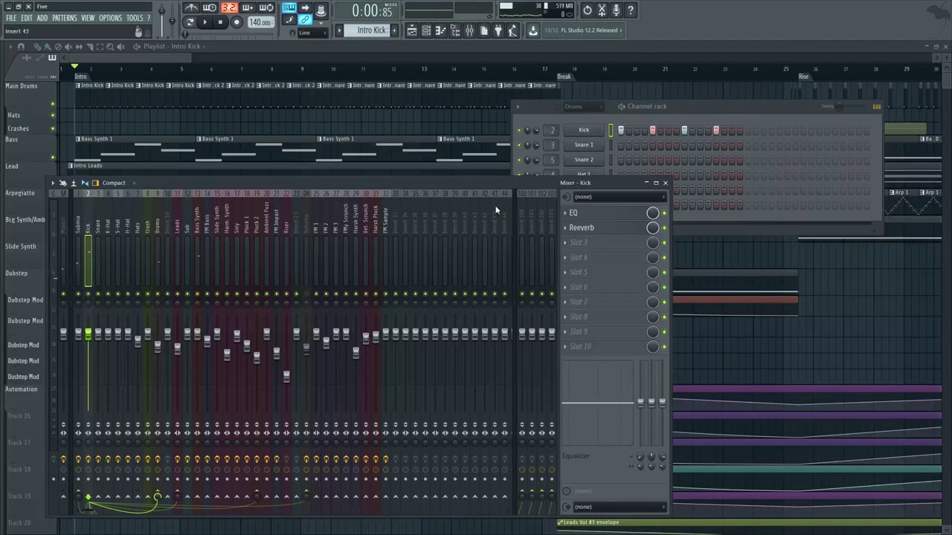
left_click(591, 213)
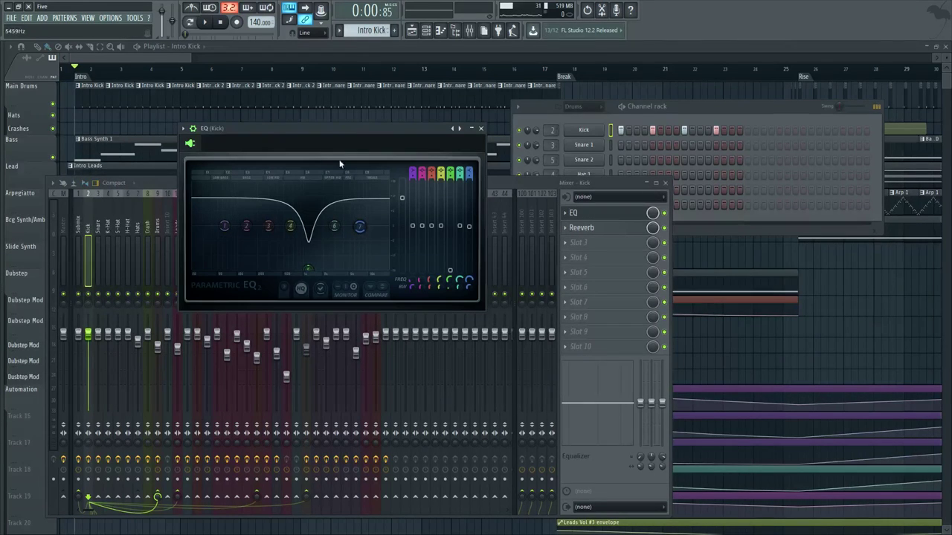
left_click(492, 186)
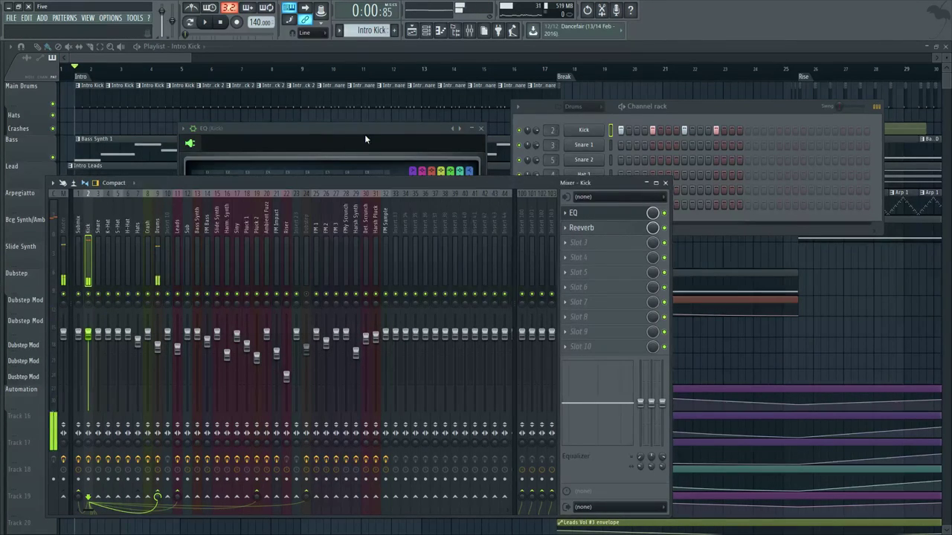
left_click_drag(364, 134, 502, 132)
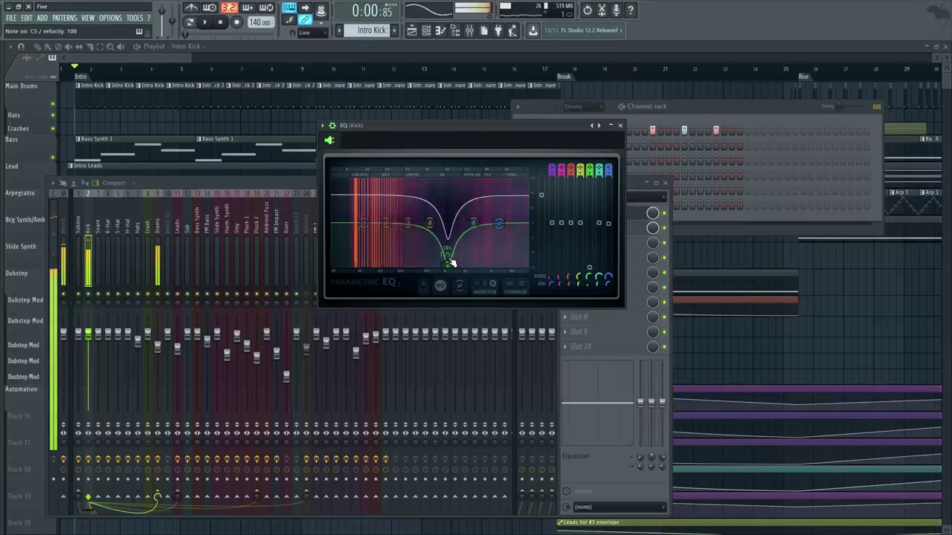
left_click(283, 183)
left_click(620, 125)
Step: Close the mixer and channel rack to view the intro's drum clips in the playlist
mouse_move(597, 186)
left_mouse_down()
mouse_move(612, 147)
mouse_move(608, 201)
left_mouse_up()
left_click(678, 200)
scroll(240, 106, "up", 4)
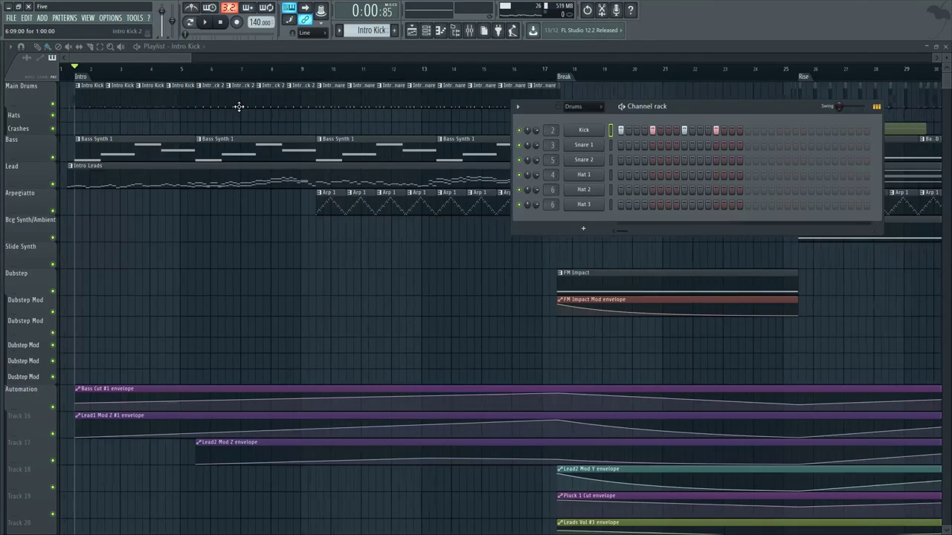
key("F6")
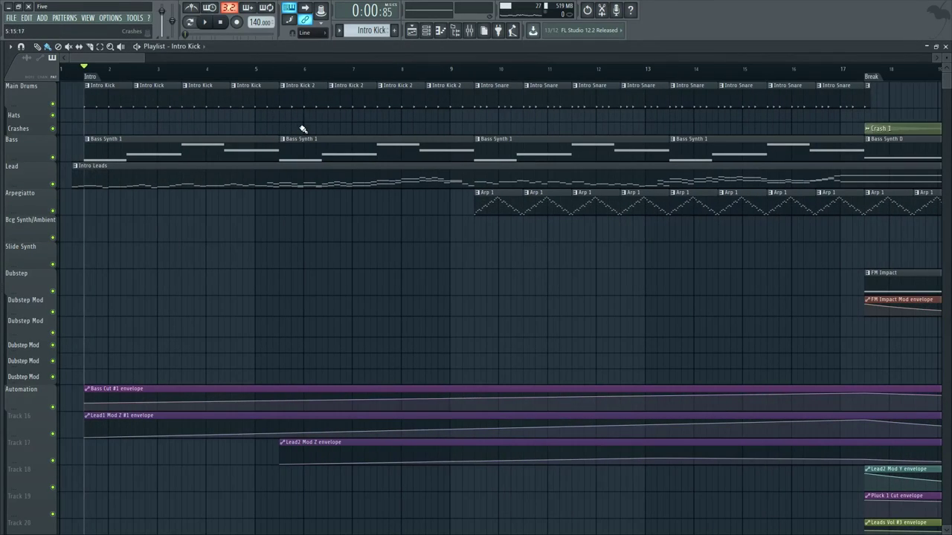
Step: Play the arrangement from the first Intro Kick 2 clip, stop it, and bring up the channel rack over the playlist
key("space")
left_click(278, 69)
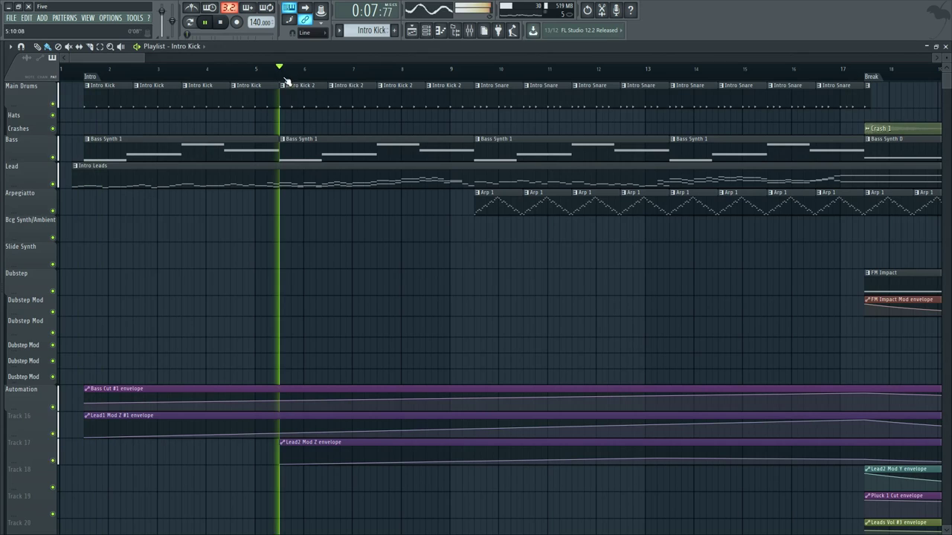
left_click(429, 29)
key("space")
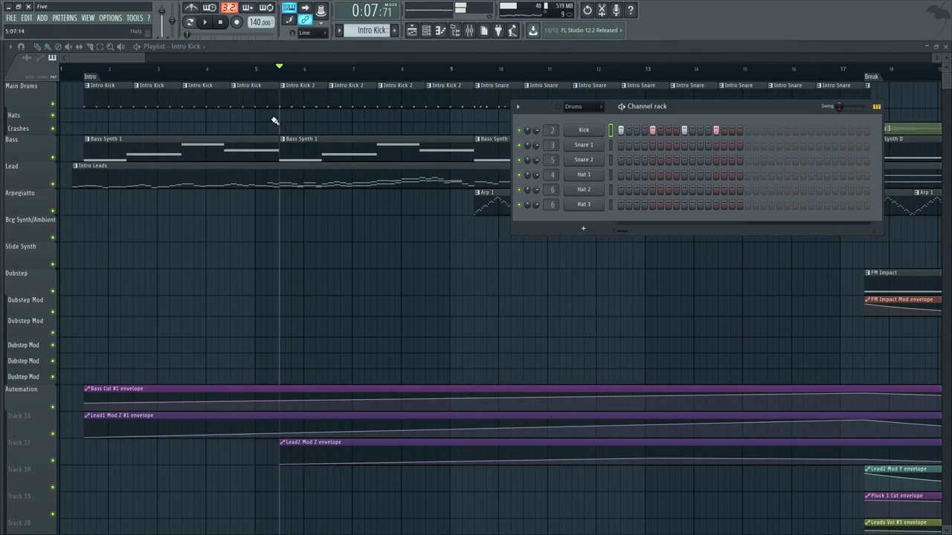
scroll(304, 97, "down", 2)
left_click_drag(734, 113, 709, 121)
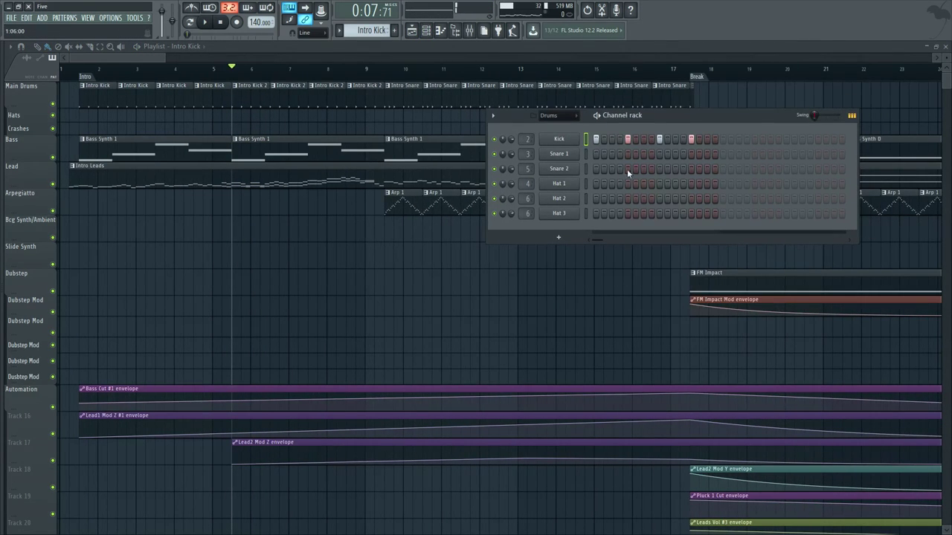
Step: Examine the sampler settings of the Snare 2 and Kick channels
scroll(584, 172, "down", 5)
scroll(585, 164, "up", 3)
left_click(551, 173)
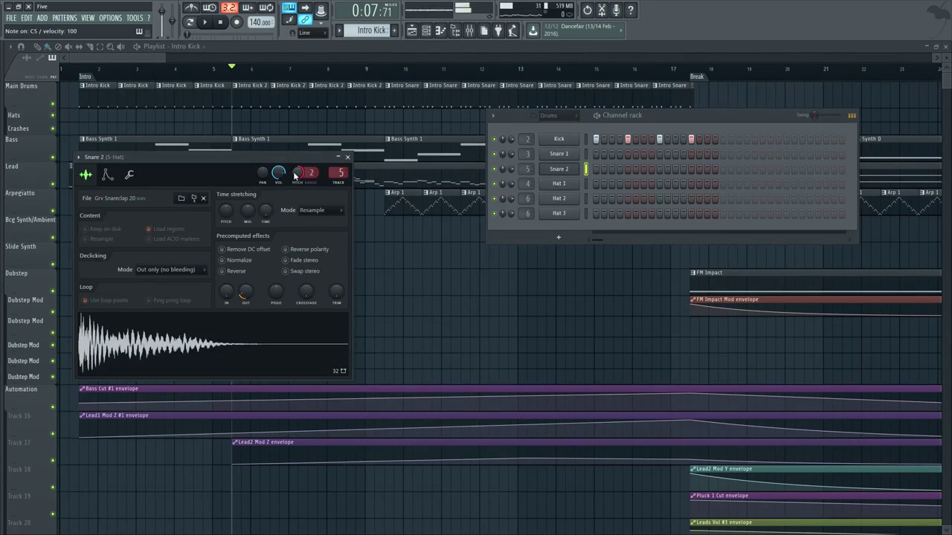
left_click(556, 140)
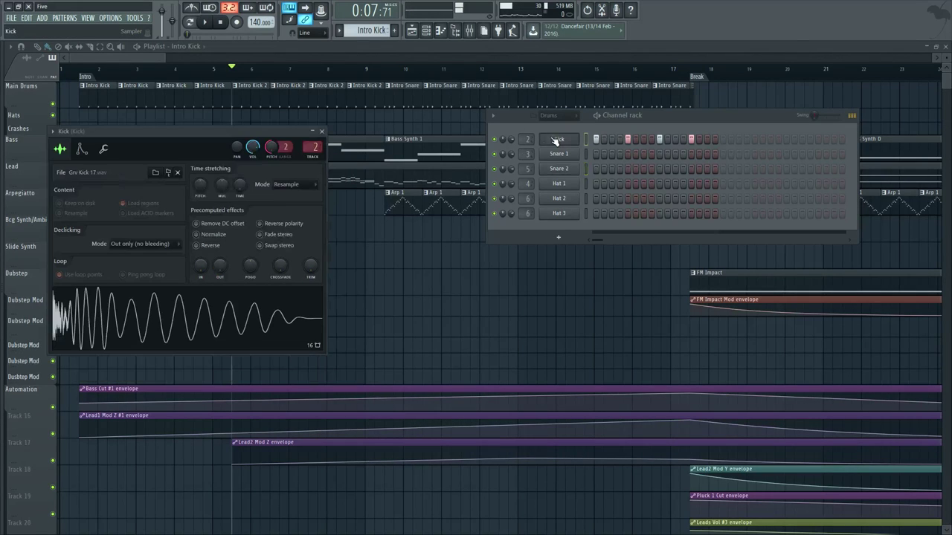
left_click_drag(132, 131, 194, 133)
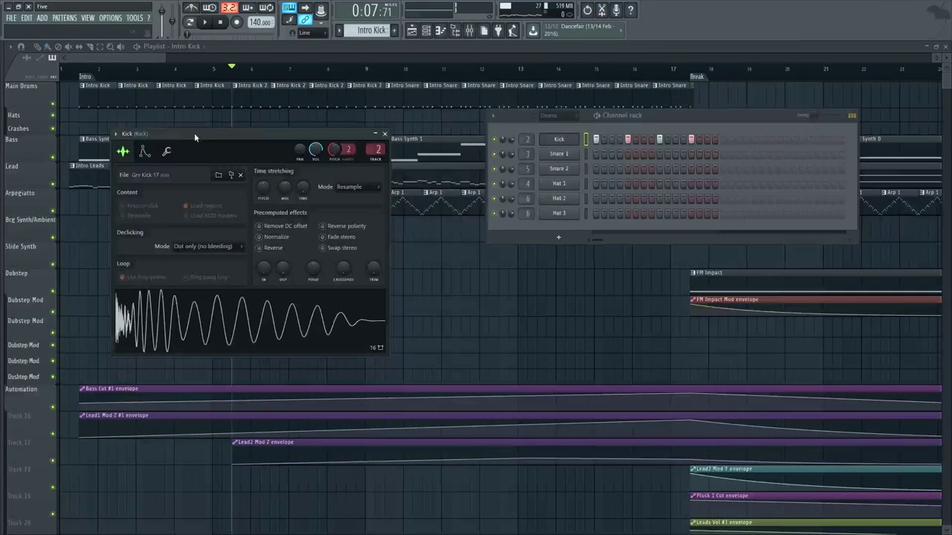
Step: Show the browser, collapse the Installed plugin folders, and locate the Packs folder that holds the samples
left_click(2, 268)
scroll(54, 235, "up", 3)
scroll(54, 231, "up", 1)
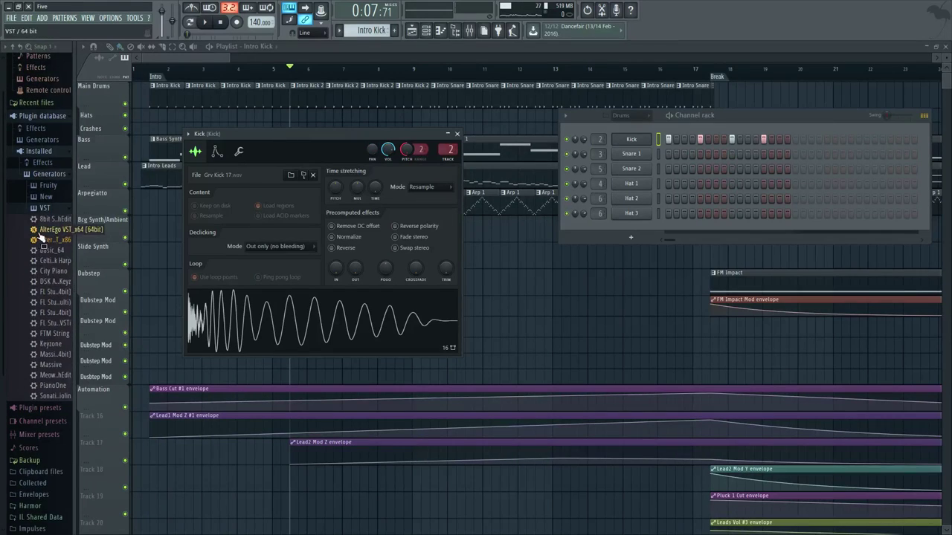
left_click(40, 207)
left_click(40, 202)
left_click(35, 180)
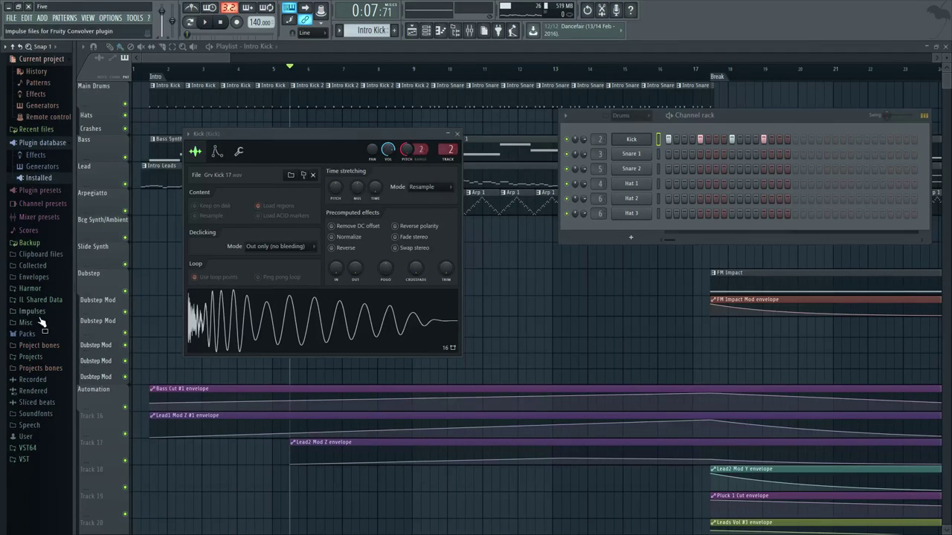
left_click(27, 333)
left_click(27, 334)
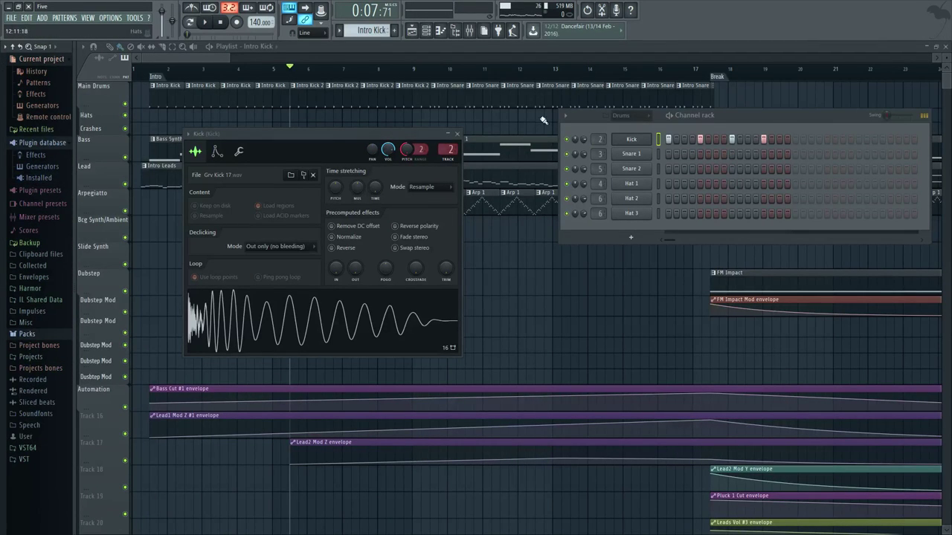
Step: Open the Snare 2 sampler and audition its Grv Snareclap 20 sample
left_click(646, 169)
left_click_drag(287, 155, 427, 104)
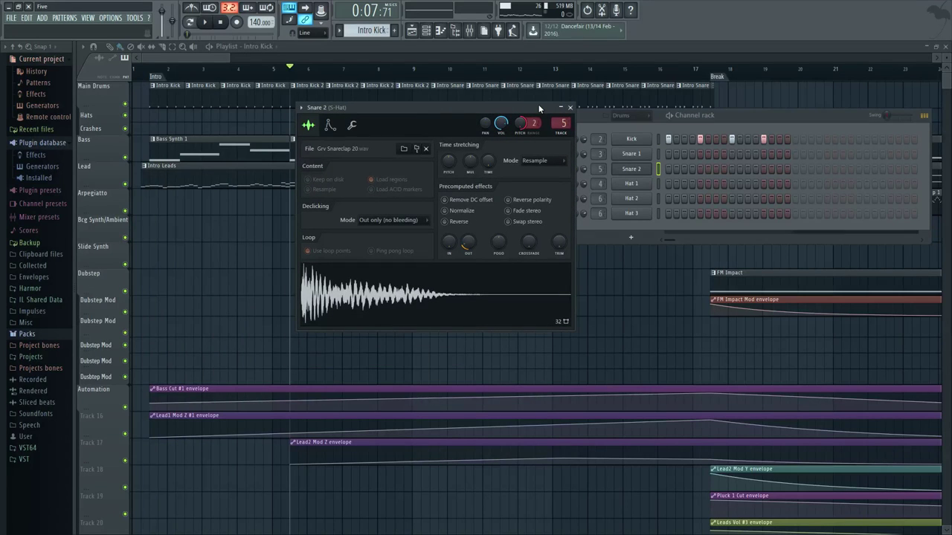
key("q")
scroll(533, 124, "up", 1)
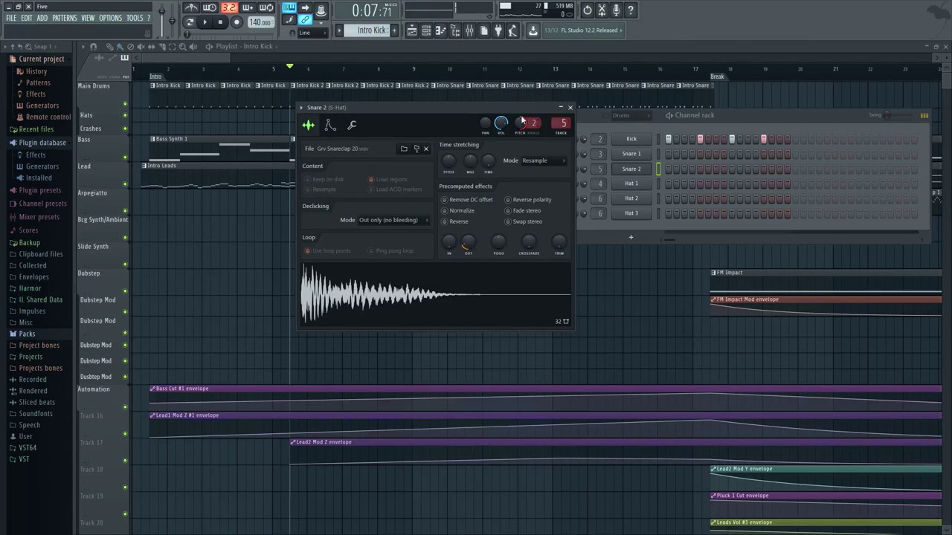
Step: Examine Snare 2's S-Hat mixer track and its effects, and close the sampler and the mixer
key("F9")
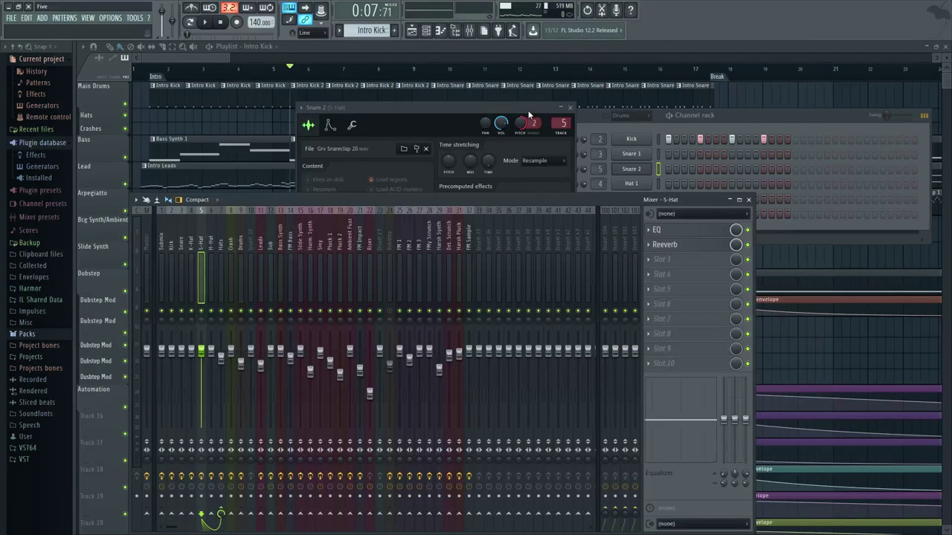
left_click_drag(427, 200, 541, 161)
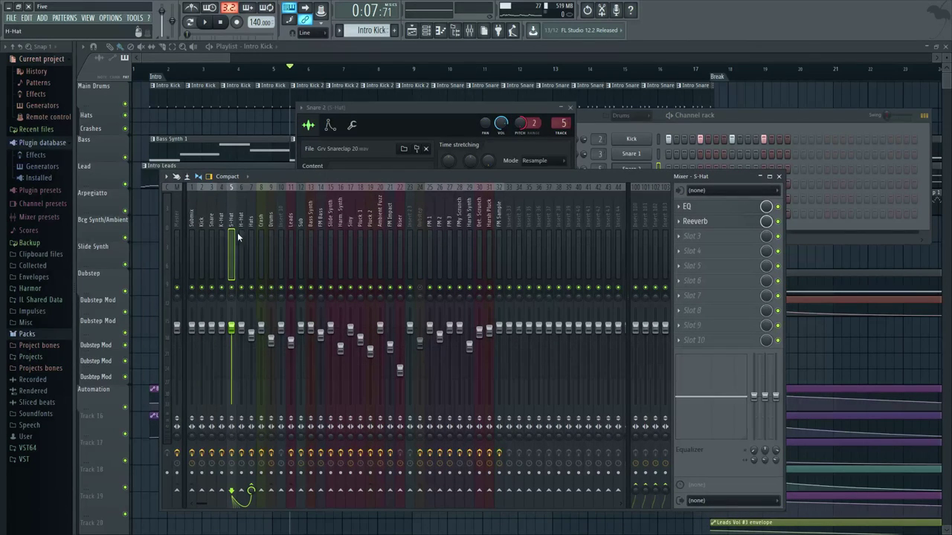
left_click_drag(372, 109, 384, 111)
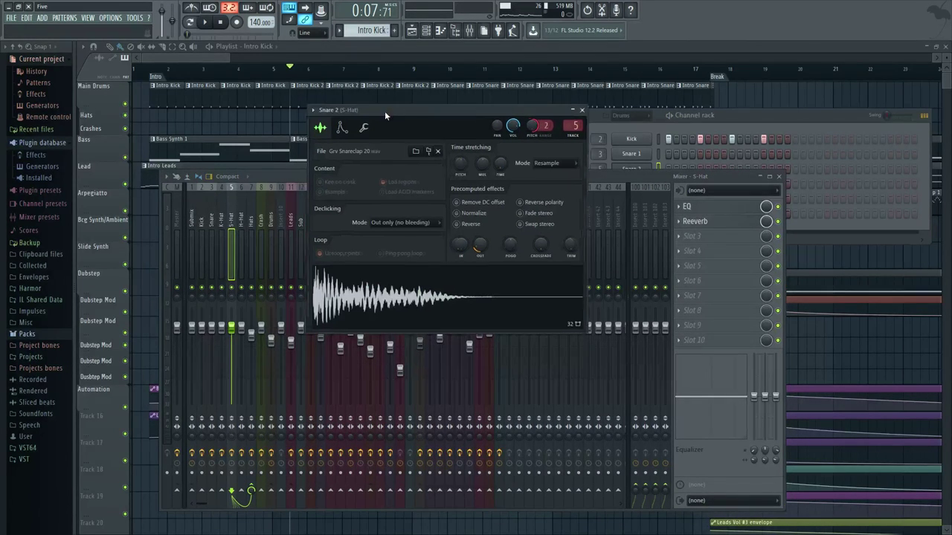
left_click(582, 111)
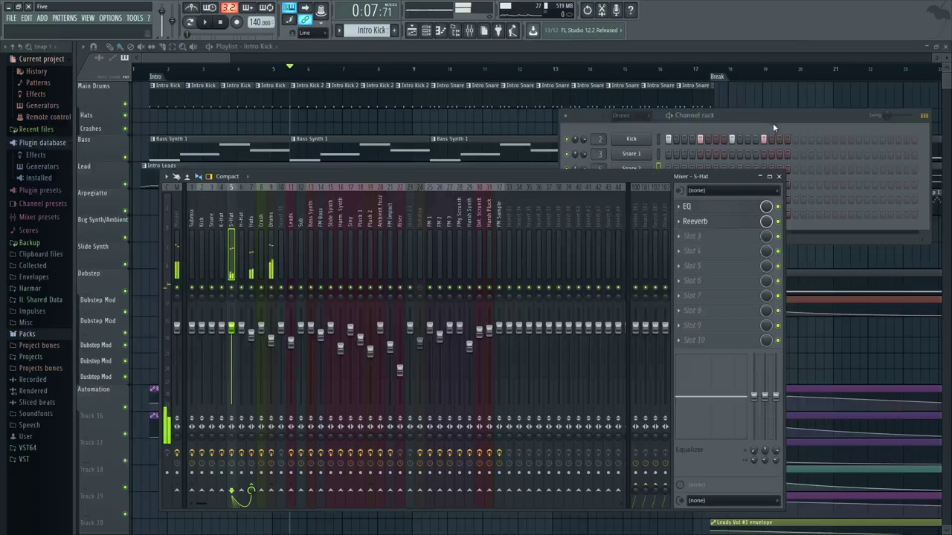
left_click(771, 120)
Step: Open the Intro Kick 2 pattern, play its steps in the channel rack, and view the Hat 1 sampler
double_click(344, 85)
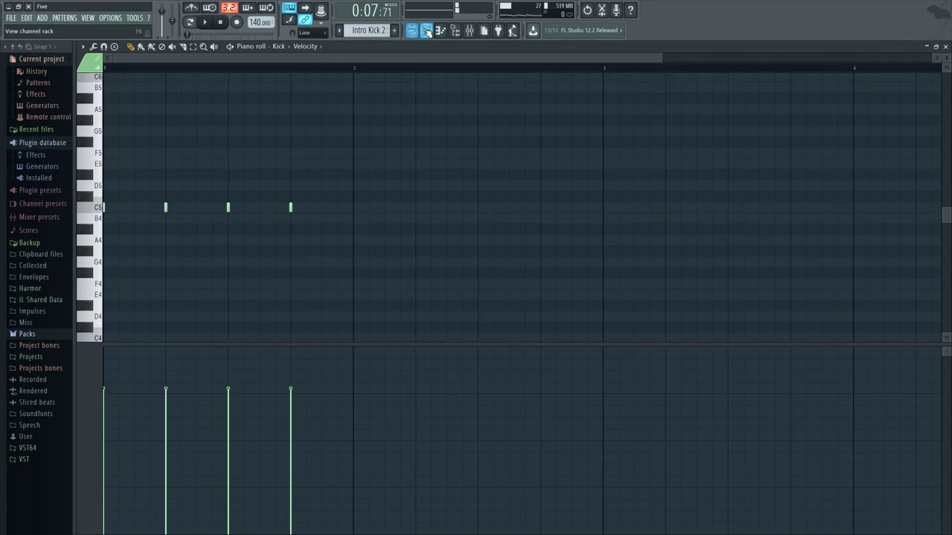
key("F6")
key("space")
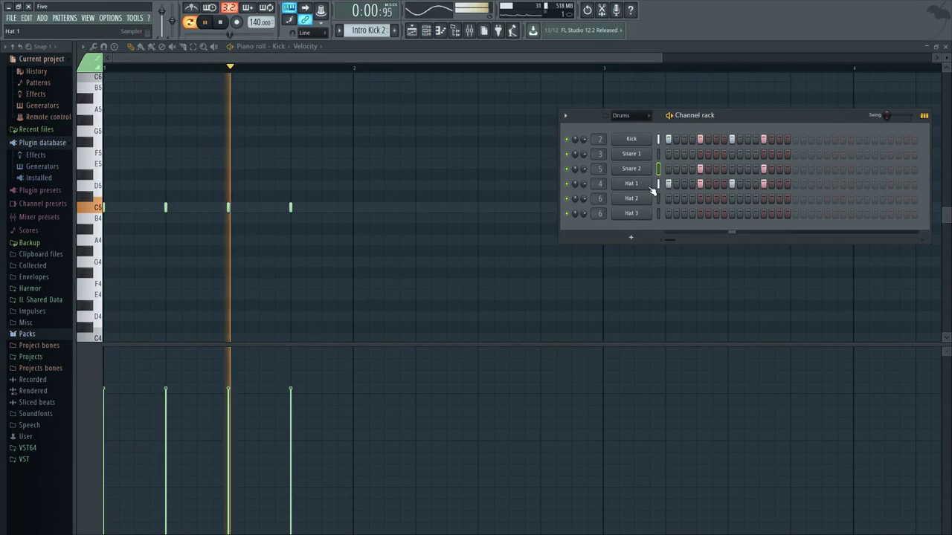
key("space")
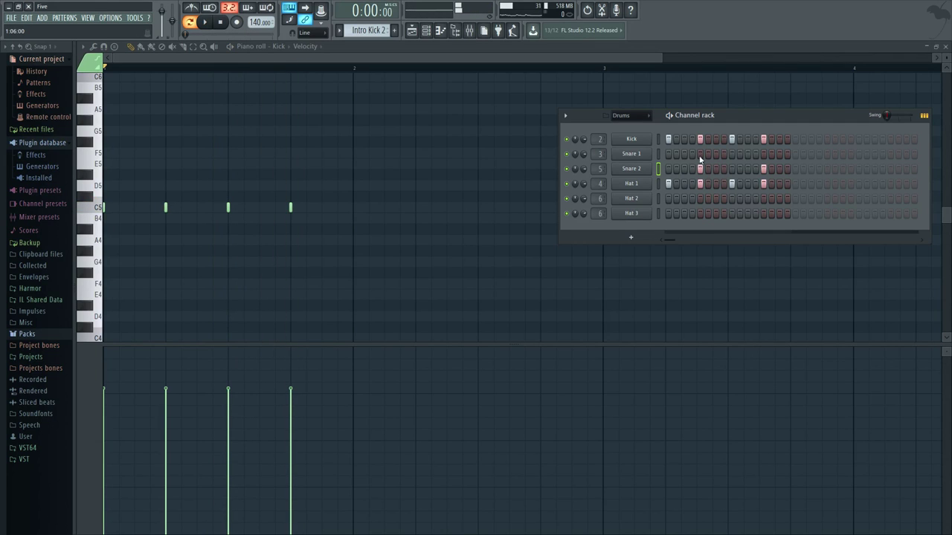
left_click(644, 185)
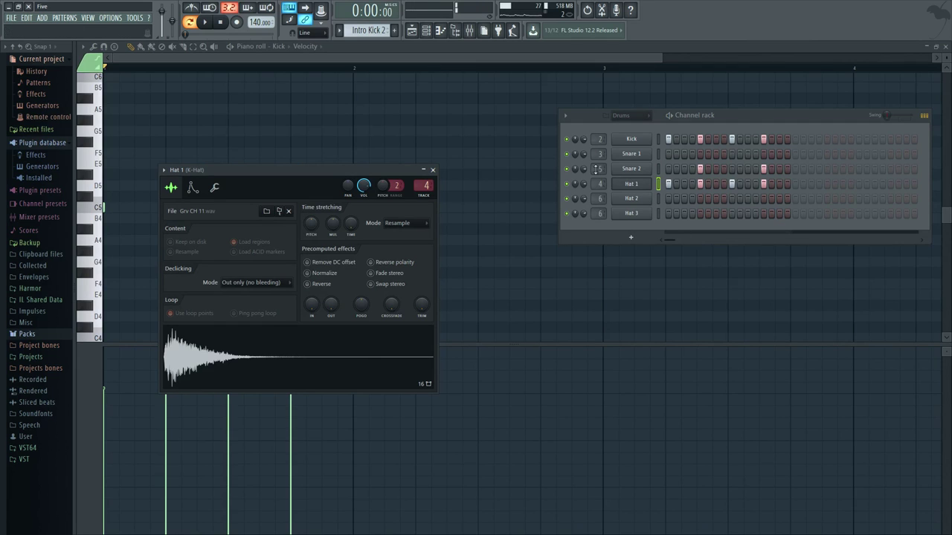
Step: Open the Intro Snare pattern in the channel rack, view the Snare 1 sampler, and close it
left_click(411, 31)
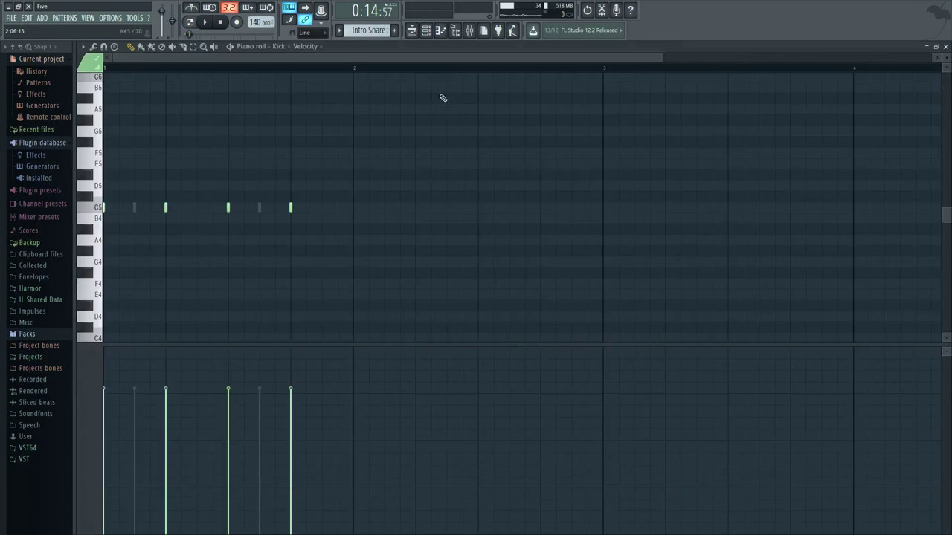
left_click(426, 30)
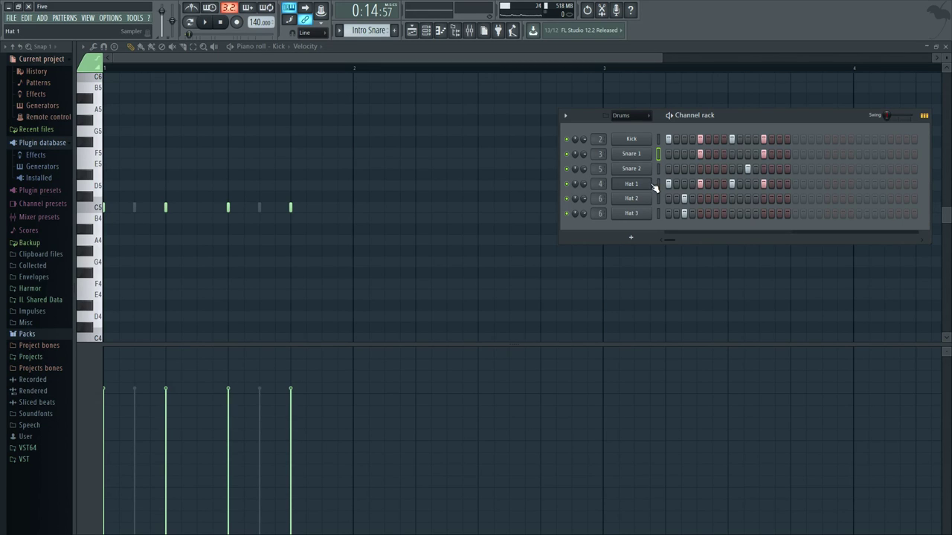
left_click(634, 154)
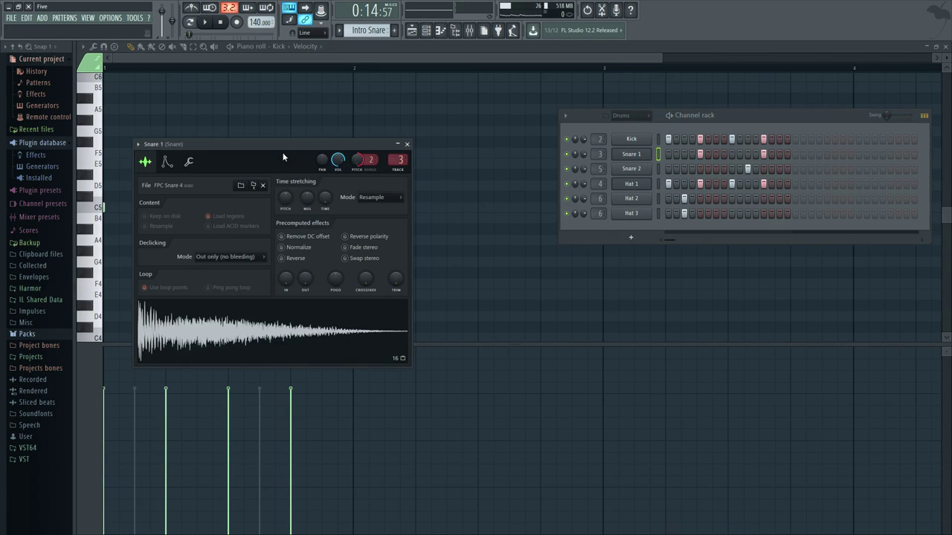
left_click_drag(221, 146, 280, 131)
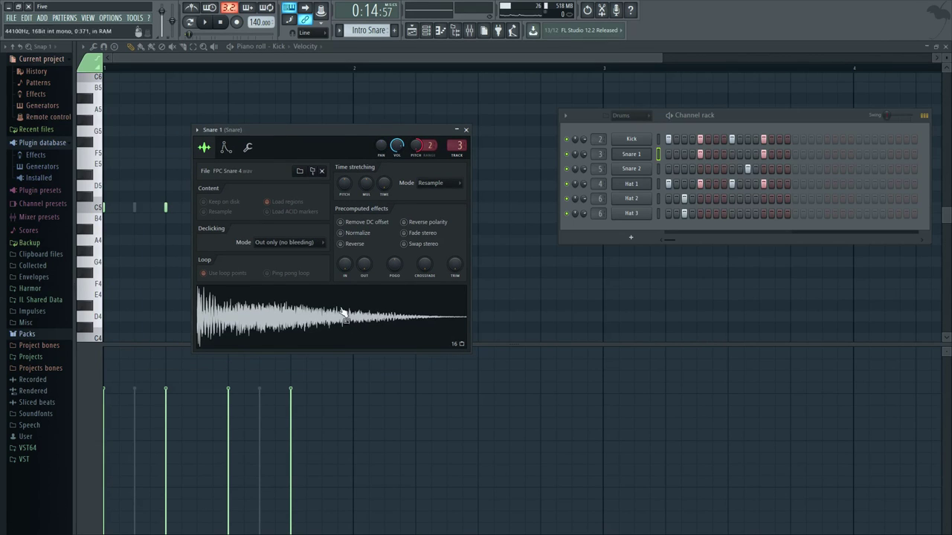
left_click(466, 130)
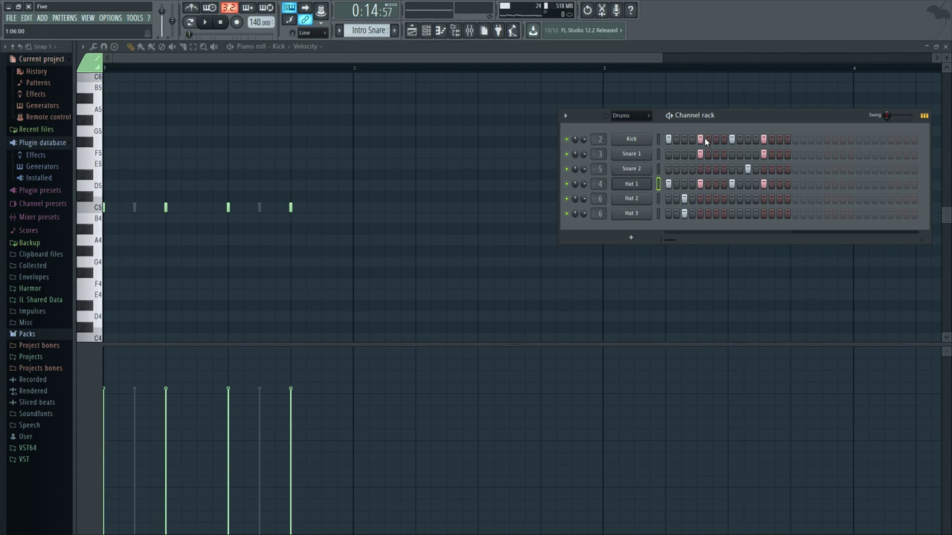
Step: Try a hit on step 7 of Hat 2 and Hat 3 in the Intro Snare pattern and audition it
left_click(716, 198)
left_click(715, 213)
key("space")
key("space")
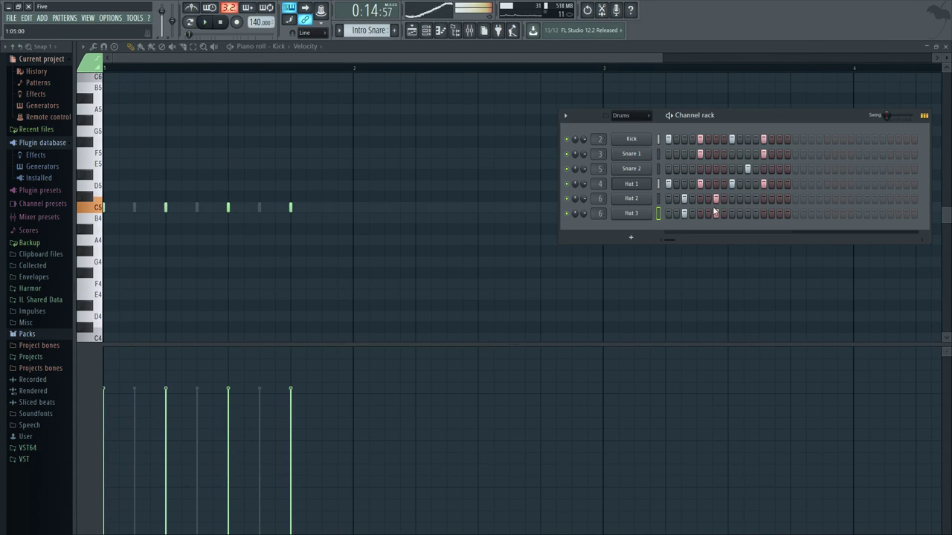
right_click(715, 199)
right_click(715, 214)
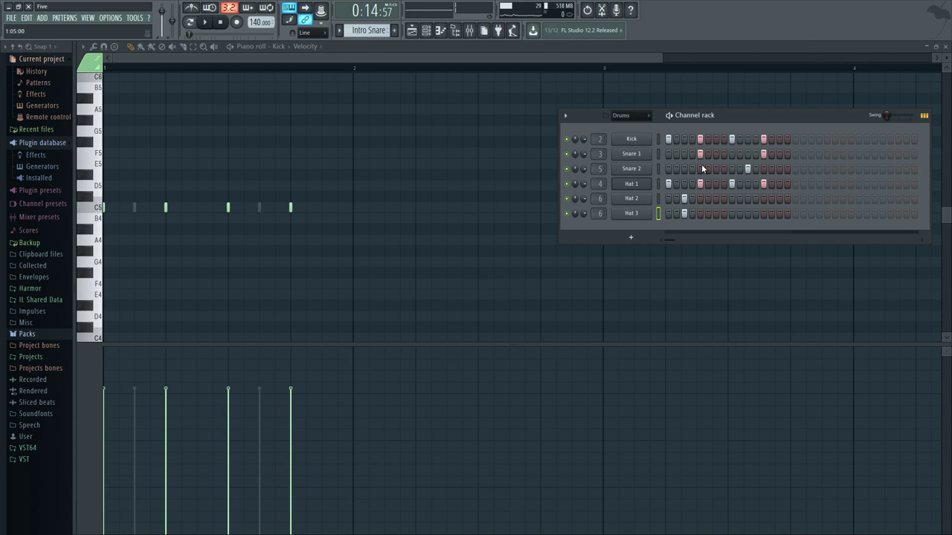
Step: Play the playlist from the first Intro Snare clip with the Main Drums track soloed, and clear the solo
left_click(412, 29)
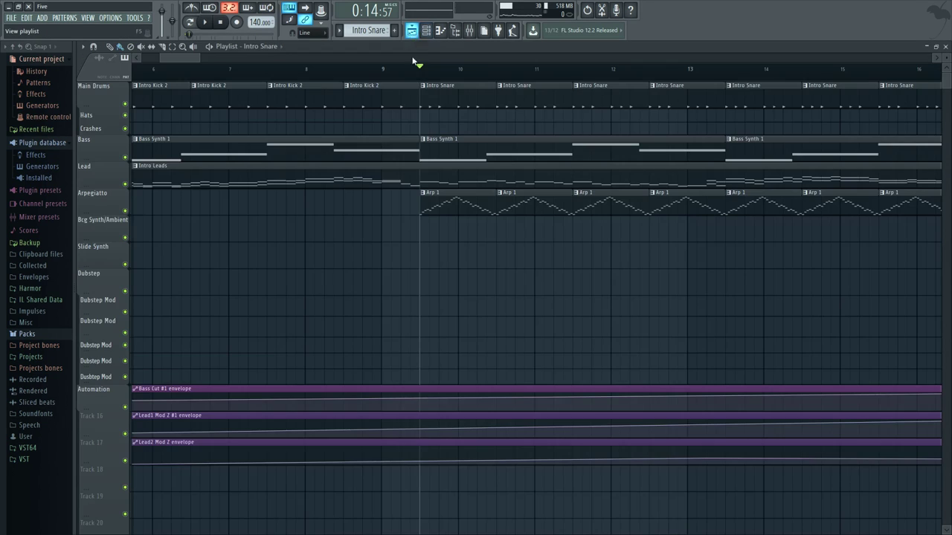
scroll(436, 130, "up", 2)
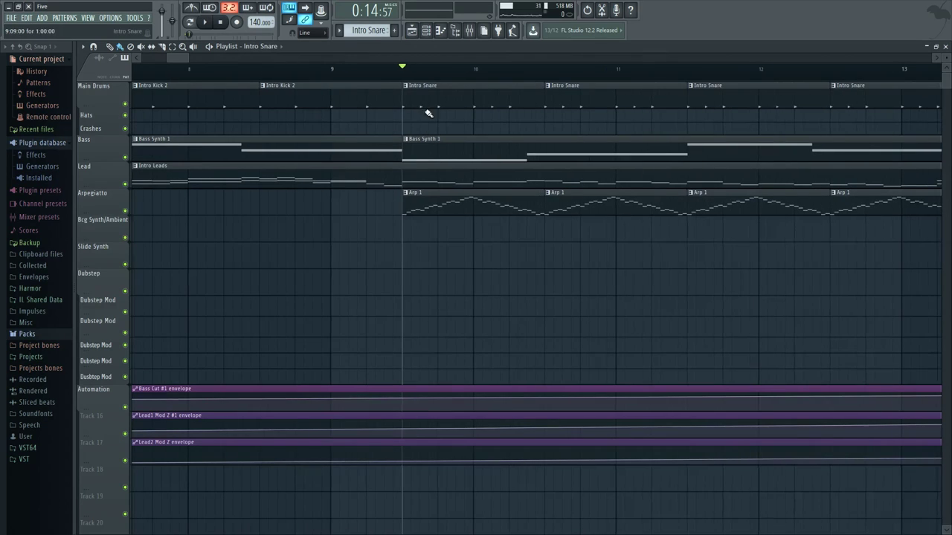
scroll(450, 119, "down", 1)
key("space")
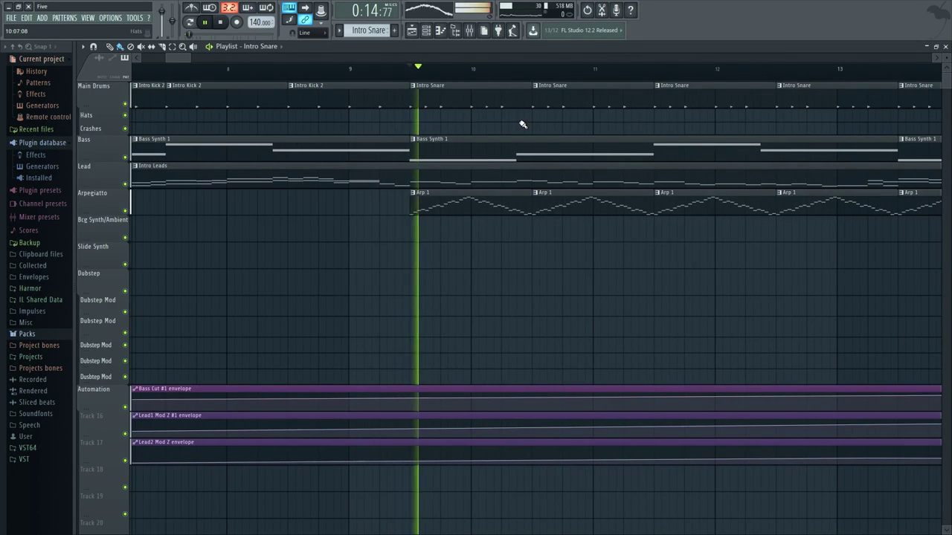
right_click(125, 104)
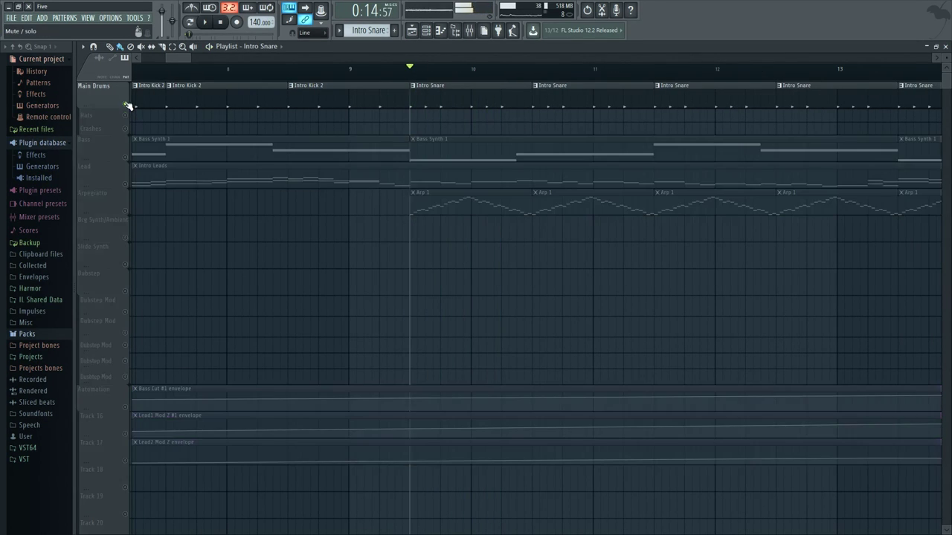
key("space")
right_click(125, 104)
scroll(348, 290, "down", 4)
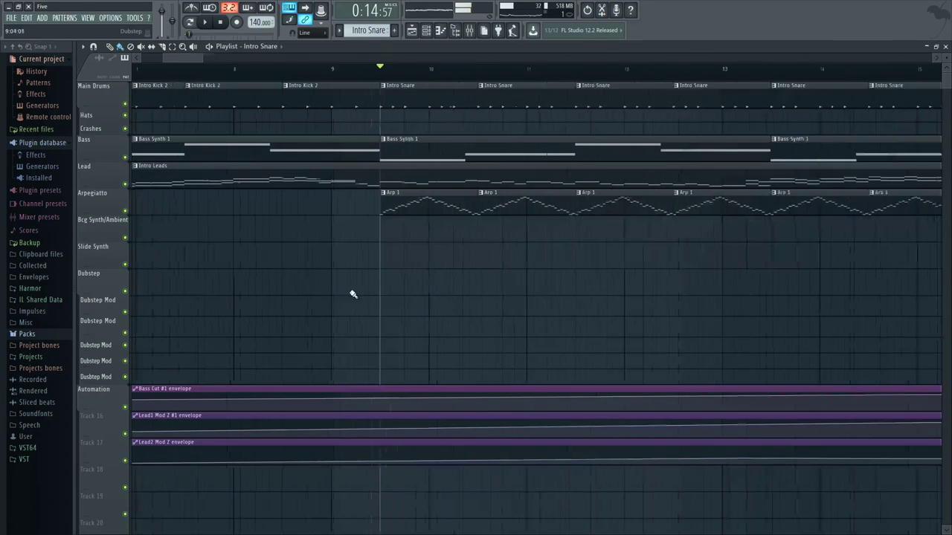
Step: Show the K-Hat track in the mixer, and open its EQ and Reeverb windows, laid out so both are visible
key("F9")
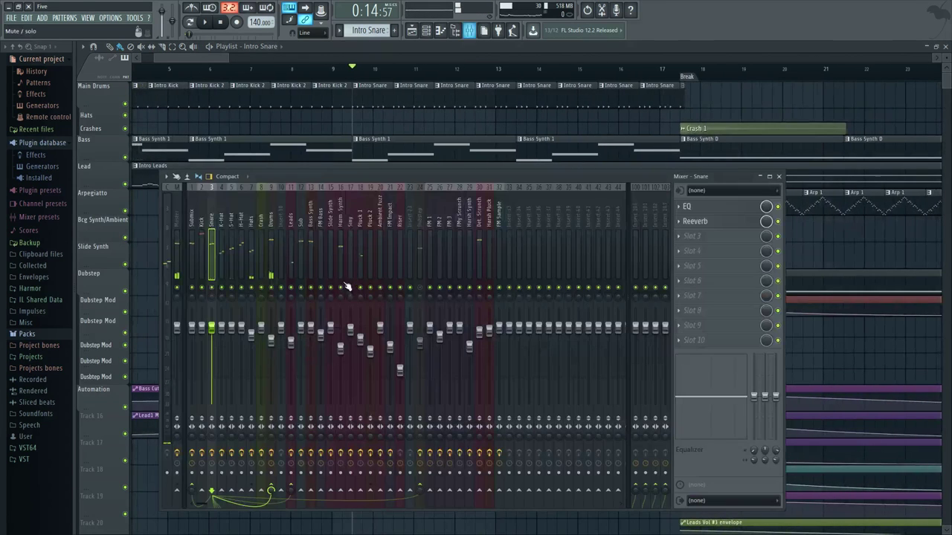
left_click(221, 225)
left_click(212, 225)
left_click(222, 226)
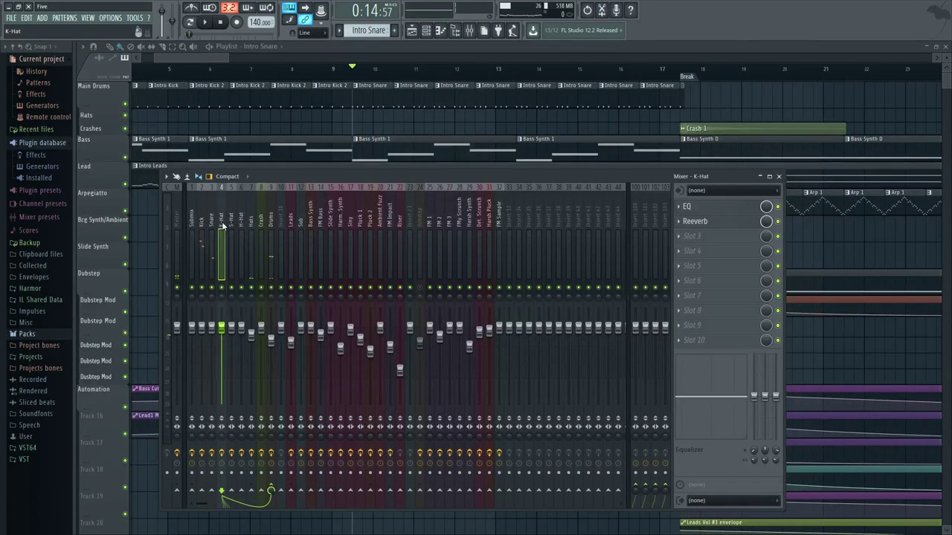
left_click(702, 211)
left_click(705, 235)
left_click(704, 220)
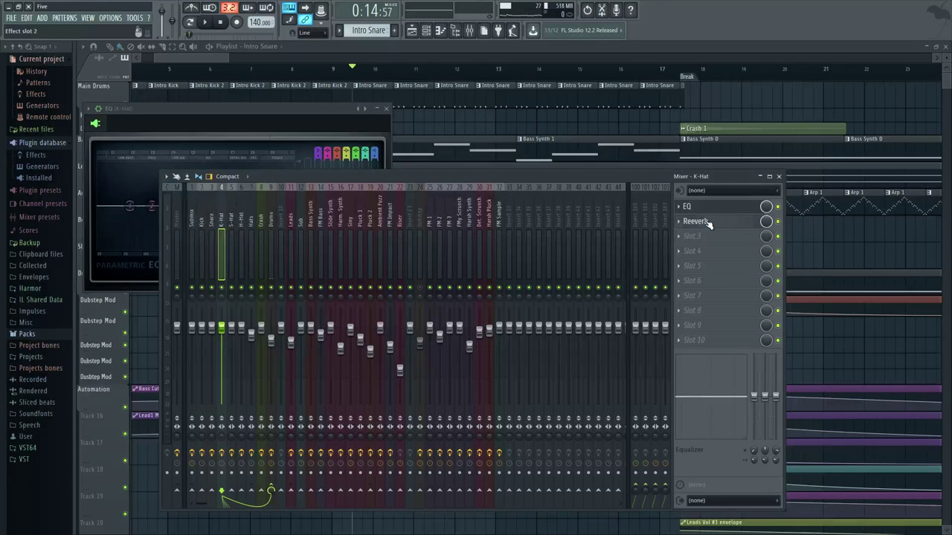
left_click(708, 224)
left_click(700, 208)
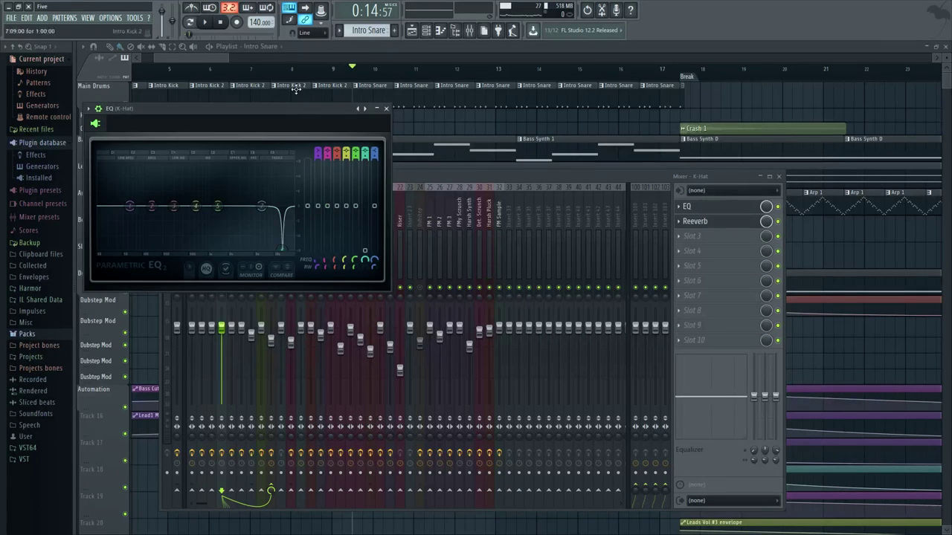
left_click_drag(292, 104, 373, 175)
left_click_drag(227, 136, 411, 153)
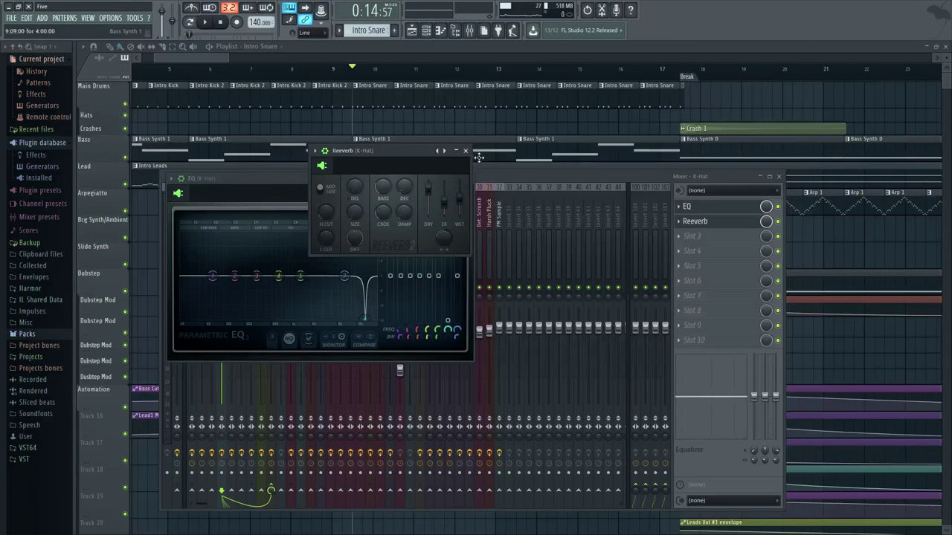
Step: Audition the Hat 1 channel from the channel rack with the K-Hat EQ open, and view the Hat 1 sampler
left_click(455, 30)
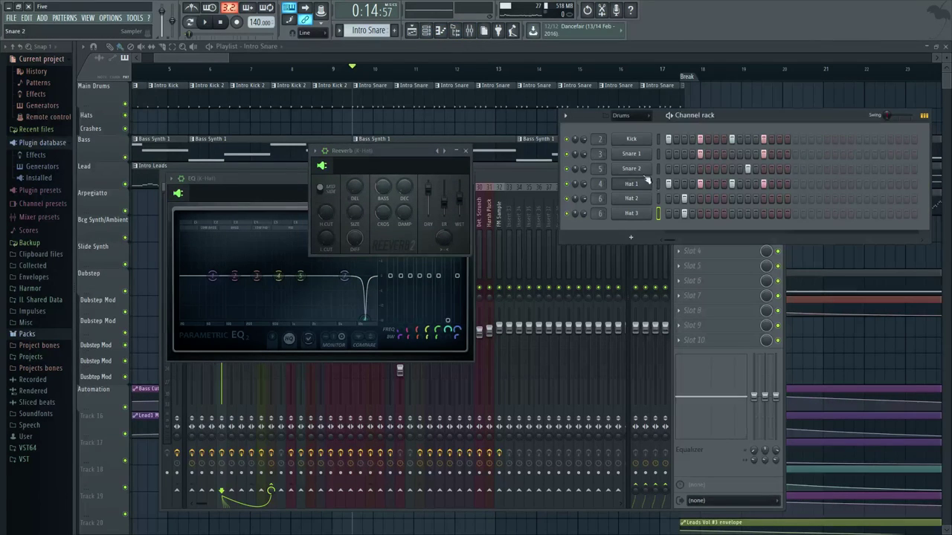
left_click_drag(262, 179, 268, 283)
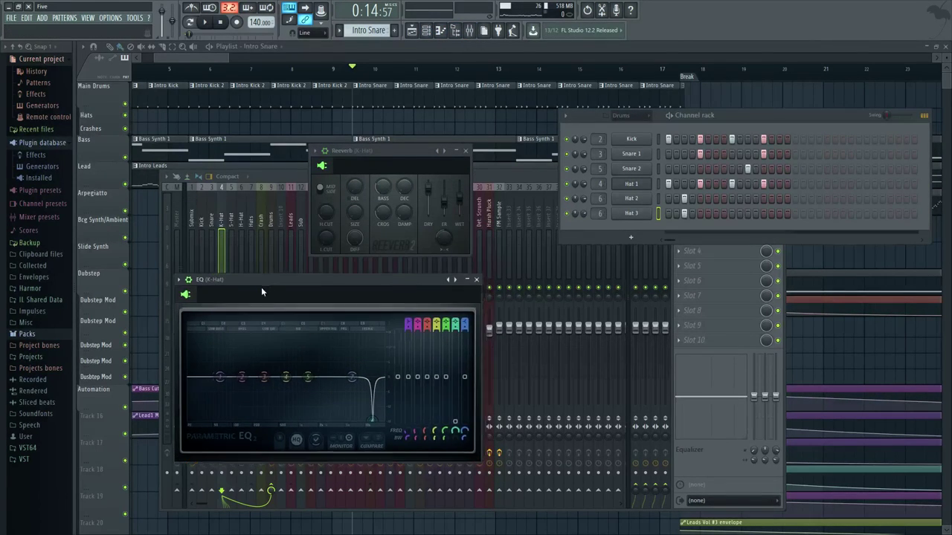
left_click(658, 182)
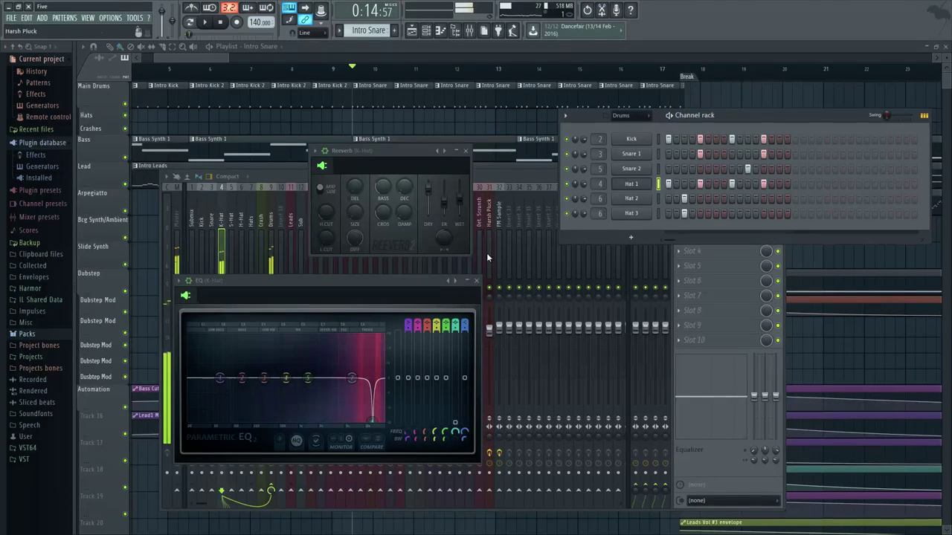
left_click(475, 280)
left_click(630, 186)
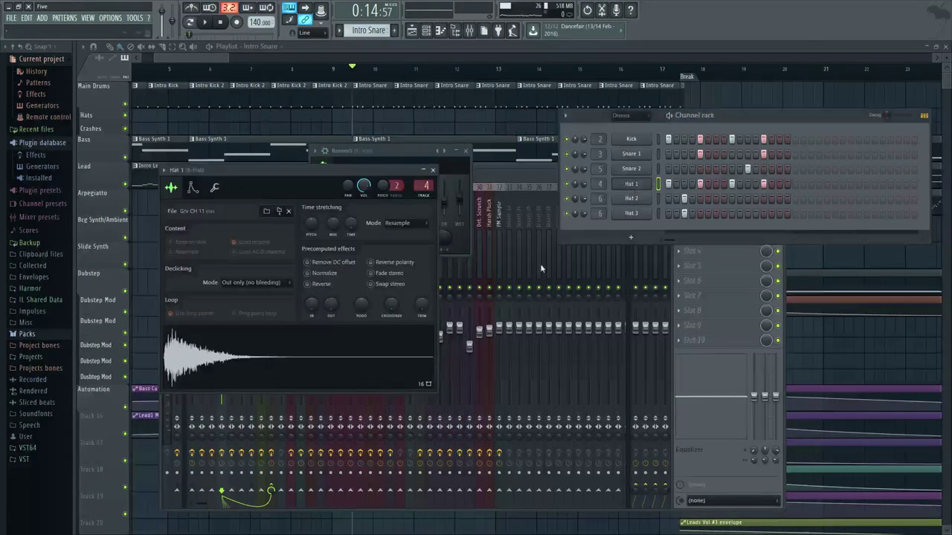
Step: Reopen the K-Hat EQ to examine its band 6 cut, and close the EQ, Hat 1 sampler and Reeverb windows
left_click(599, 184)
left_click(690, 206)
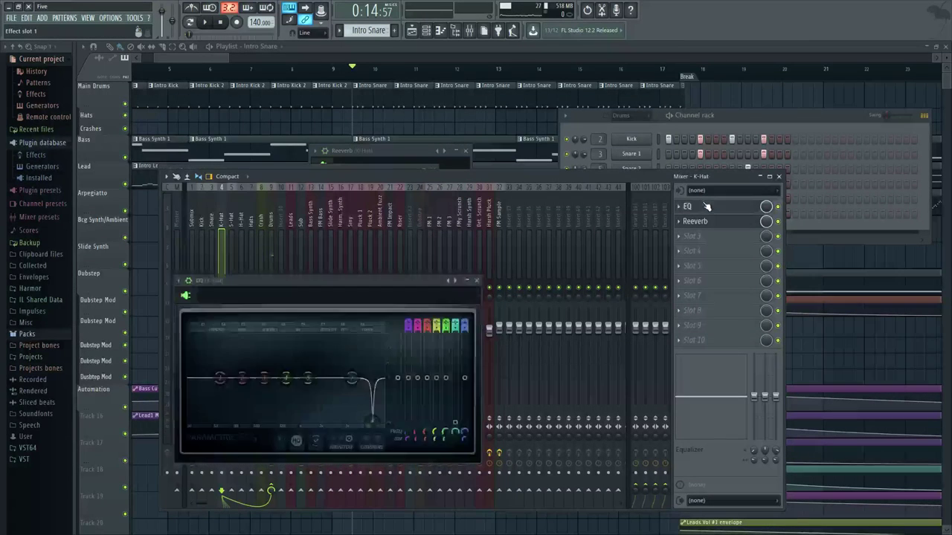
mouse_move(455, 422)
left_mouse_down()
mouse_move(454, 371)
mouse_move(455, 422)
left_mouse_up()
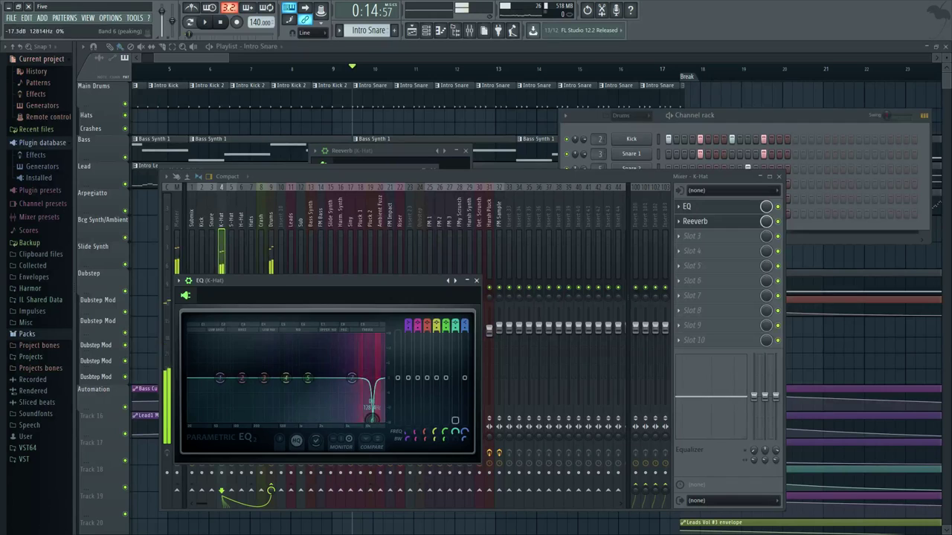
left_click(476, 280)
left_click_drag(394, 170, 486, 162)
left_click(529, 167)
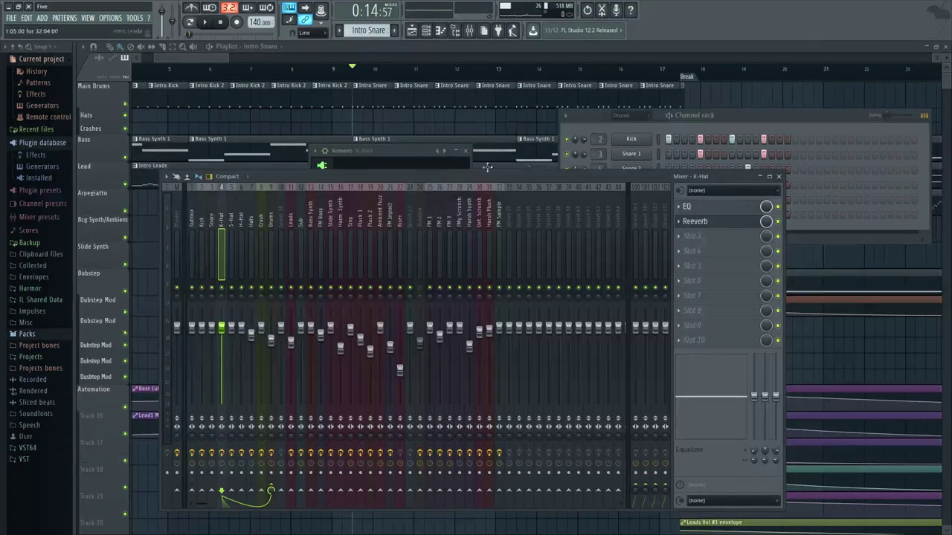
left_click(408, 155)
left_click(465, 150)
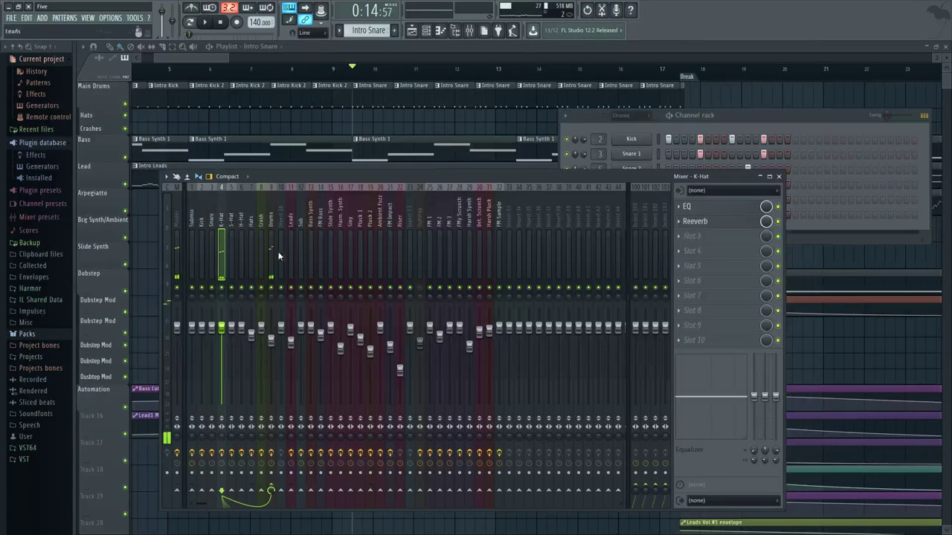
Step: Show the S-Hat track in the mixer and audition the Snare 2 channel from the channel rack
left_click(235, 226)
left_click(701, 122)
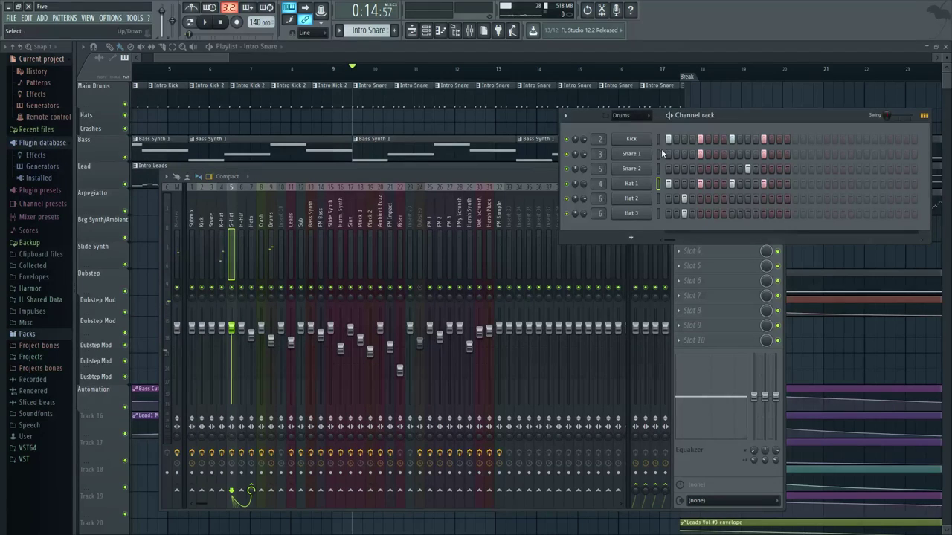
left_click(657, 169)
left_click(394, 176)
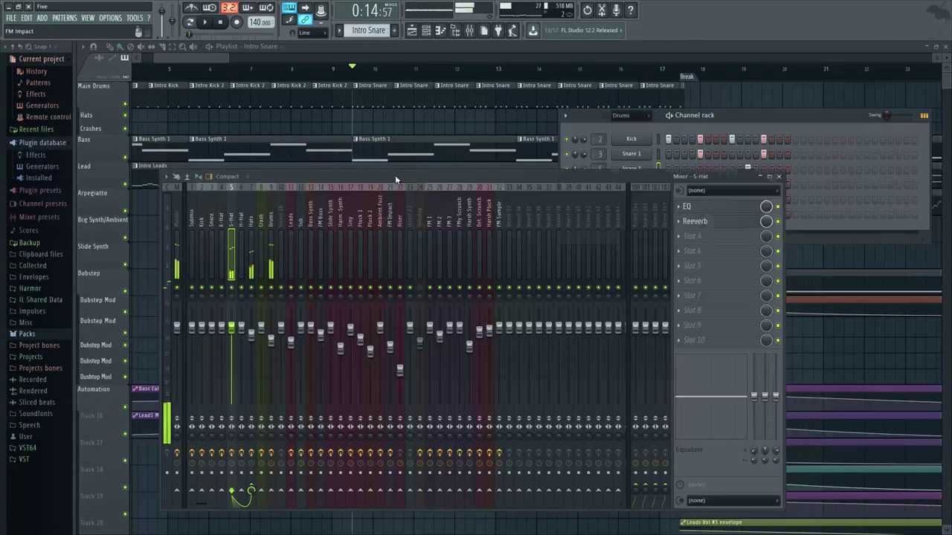
Step: Open the S-Hat track's EQ, examine its band 3 low-frequency cut, and close it
left_click(728, 223)
left_click(721, 221)
left_click(719, 210)
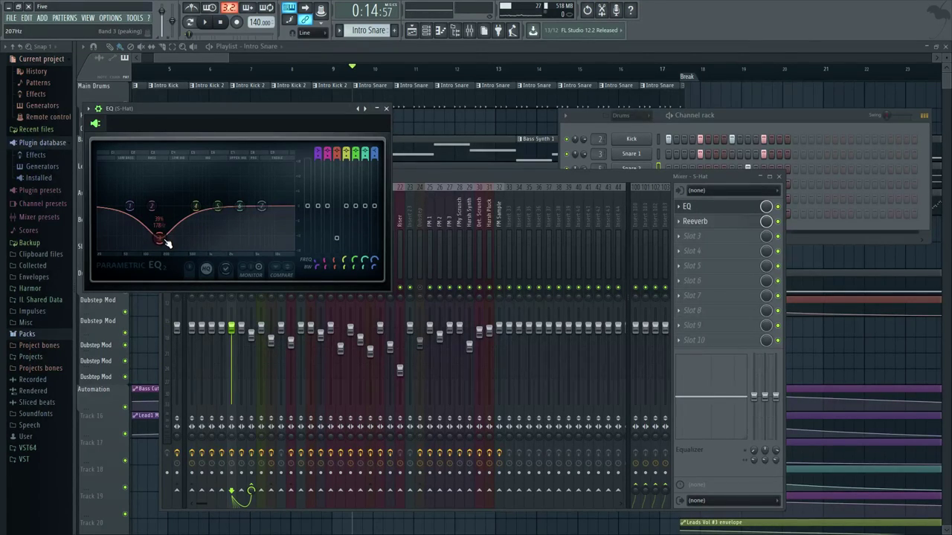
left_click_drag(209, 110, 245, 110)
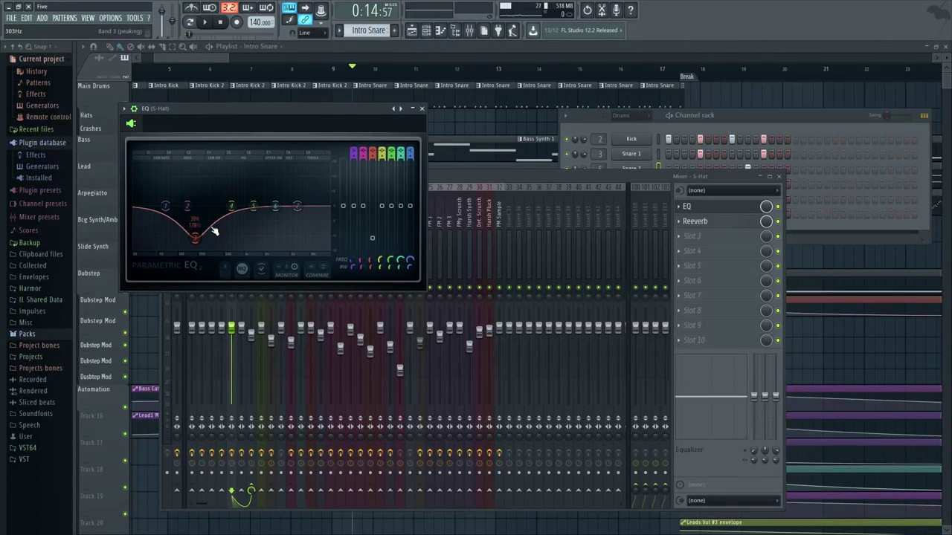
left_click(421, 109)
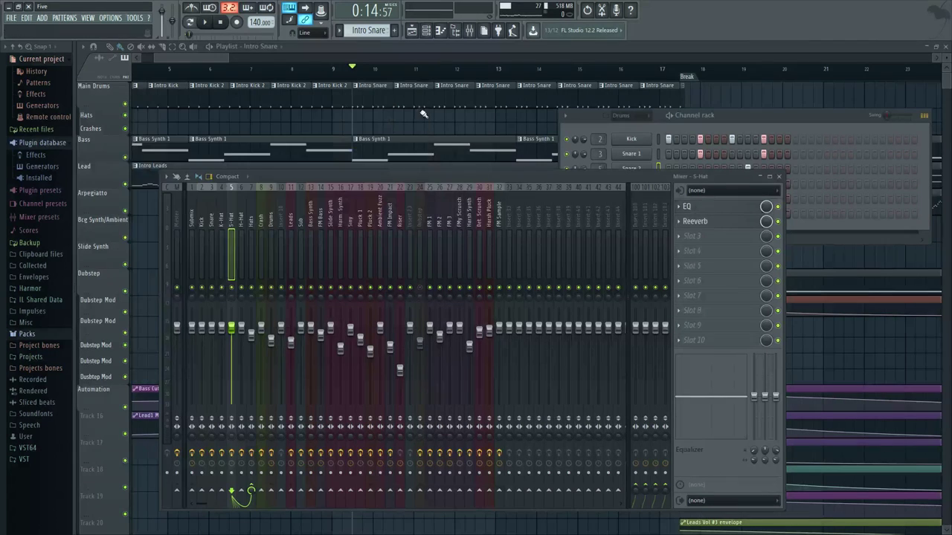
Step: Audition S-Hat with its Reeverb bypassed, compare its Reeverb with the one on the Hats track, and close both windows
left_click(722, 221)
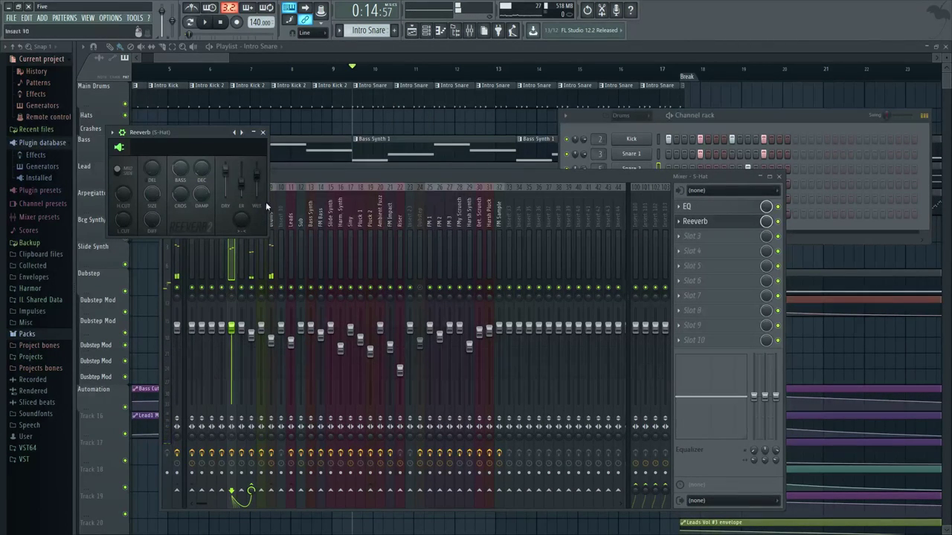
left_click(779, 221)
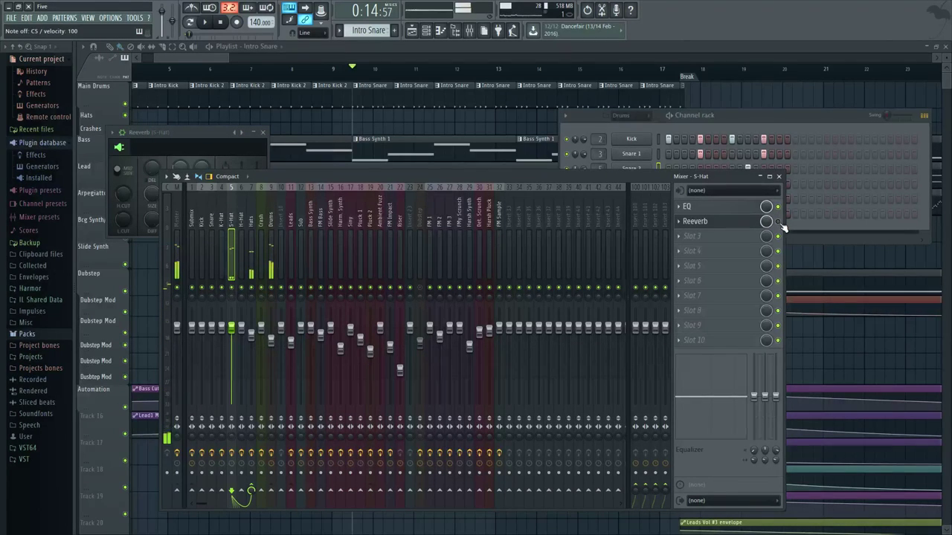
left_click(251, 223)
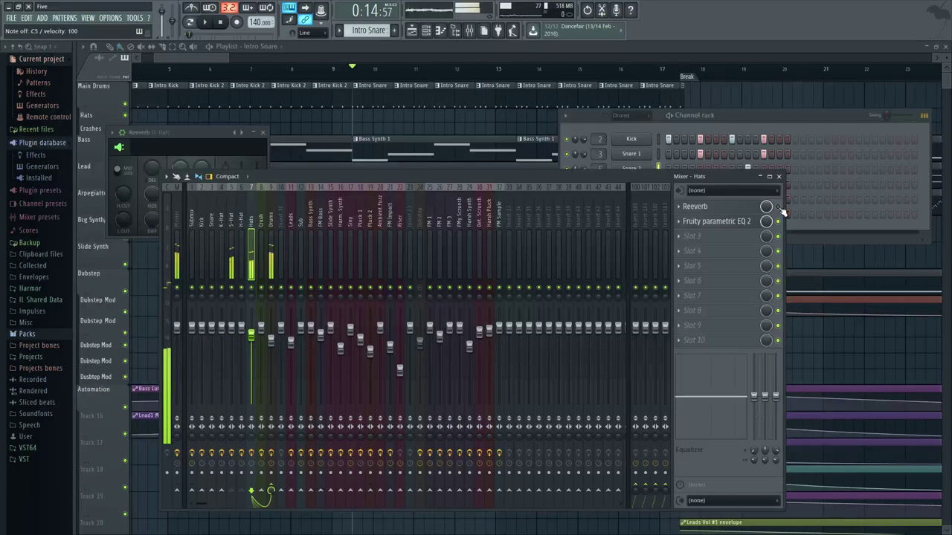
left_click(750, 208)
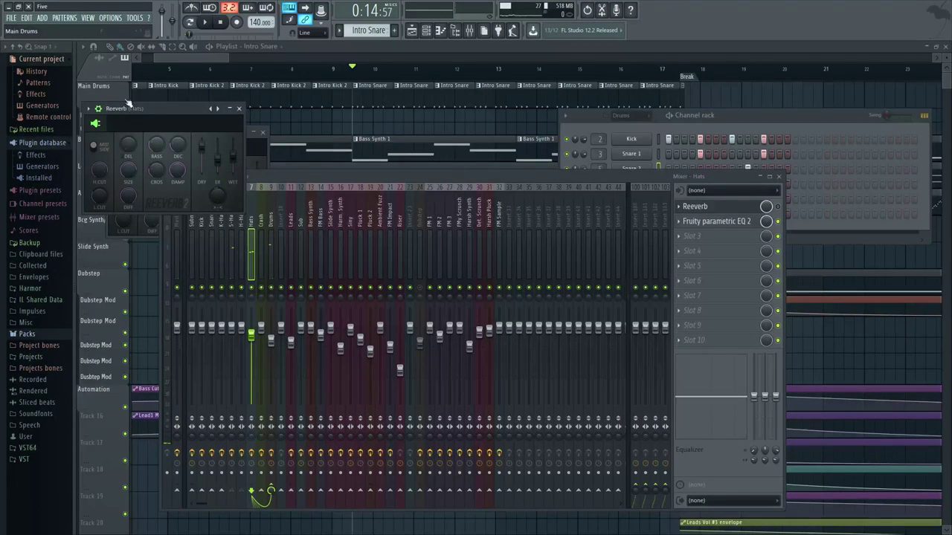
left_click_drag(129, 103, 482, 137)
left_click_drag(199, 134, 199, 158)
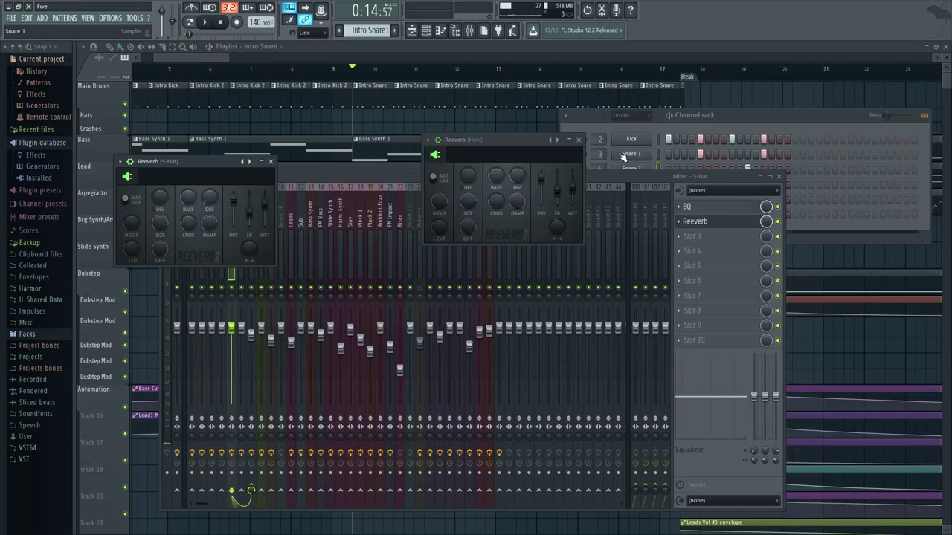
left_click(578, 139)
left_click(271, 162)
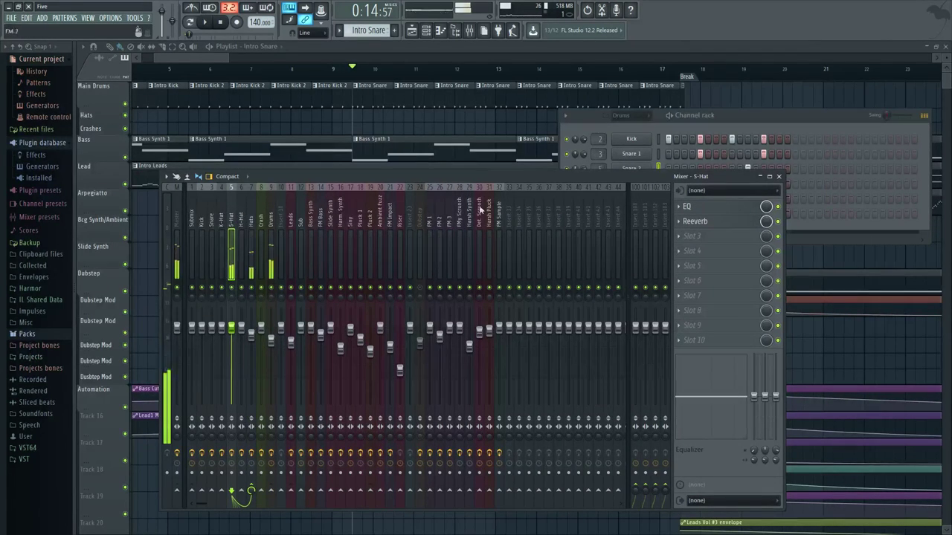
Step: Turn the Reeverb on the Hats track back on, examine its settings, and close its window
left_click(252, 217)
left_click(728, 210)
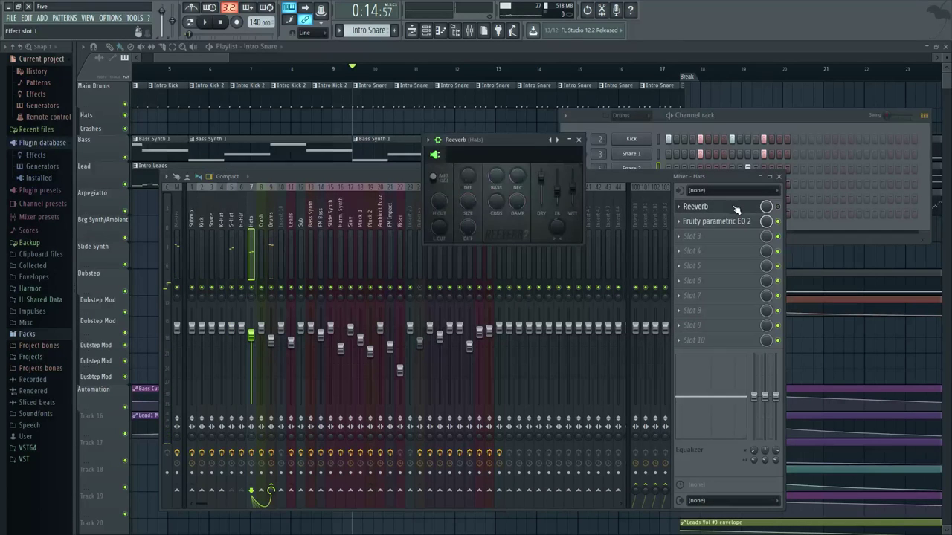
left_click(736, 209)
left_click(748, 210)
left_click(777, 207)
left_click(532, 141)
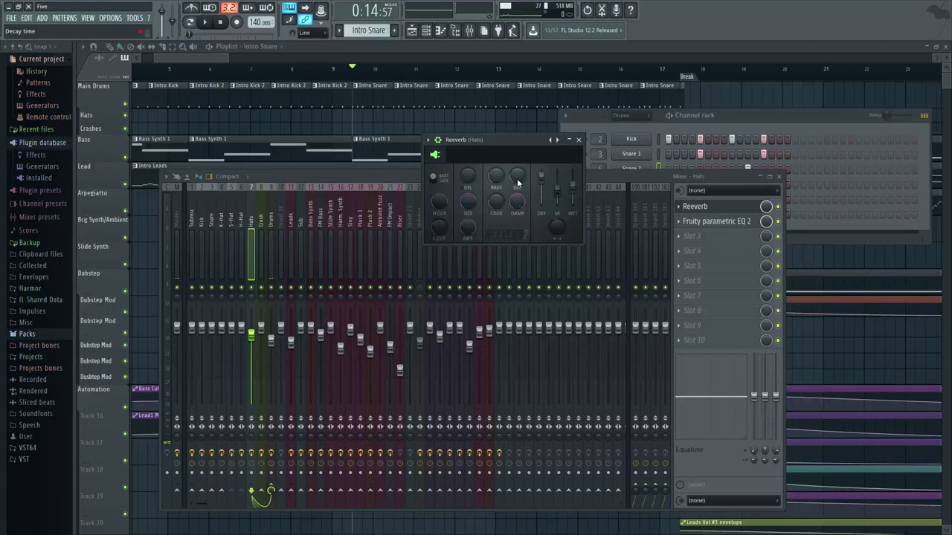
left_click(579, 140)
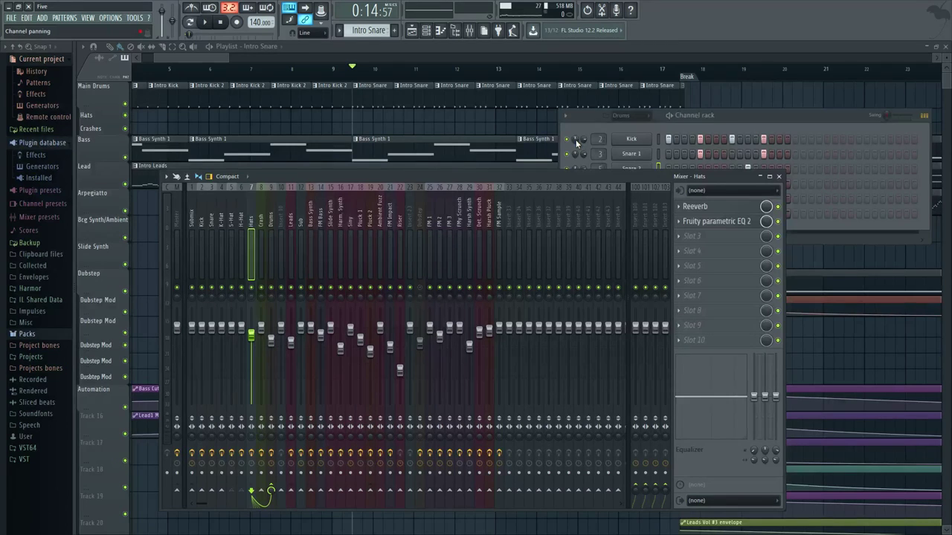
Step: Audition the Hat 1, Hat 2 and Hat 3 channels one after another from the channel rack
left_click(757, 128)
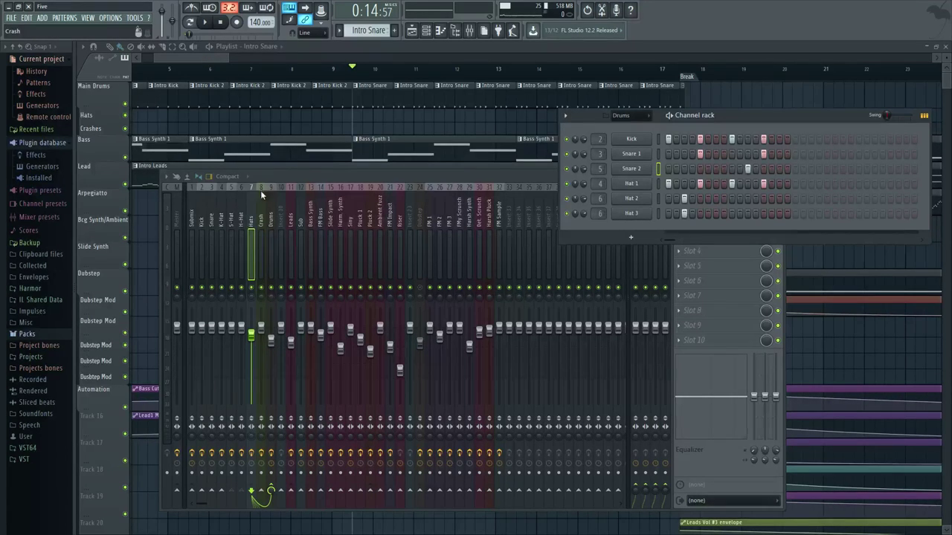
left_click(658, 184)
left_click(658, 198)
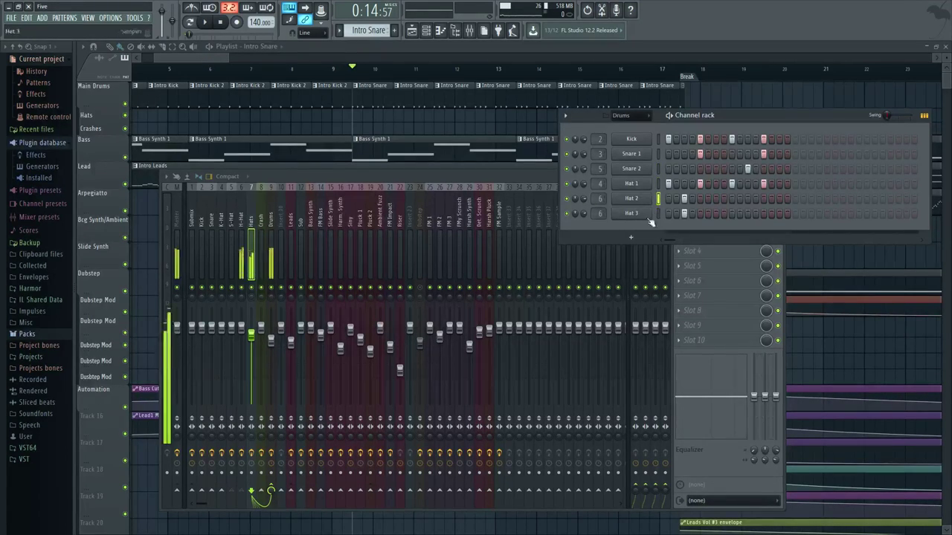
key("F9")
key("F6")
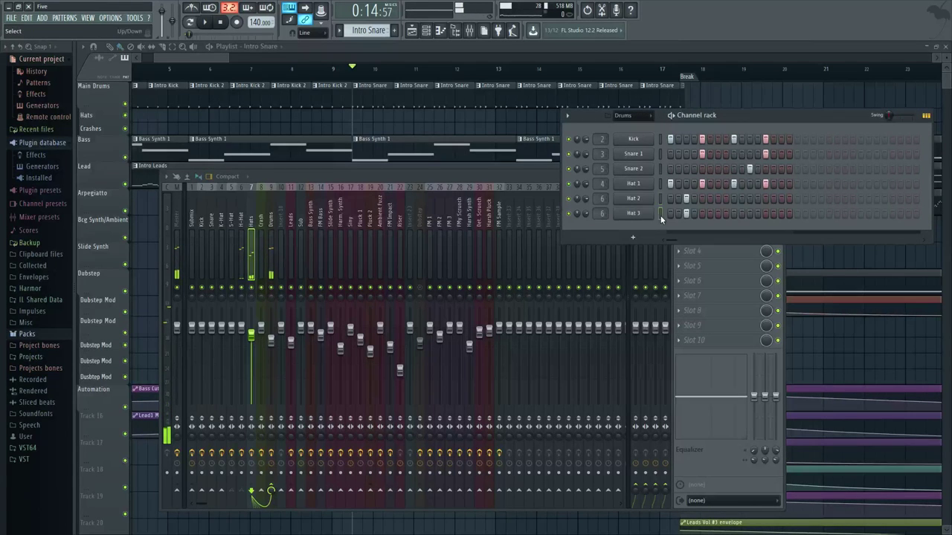
Step: Show the H-Hat track in the mixer, view its Reeverb, and close the effect window
left_click(243, 223)
left_click(710, 211)
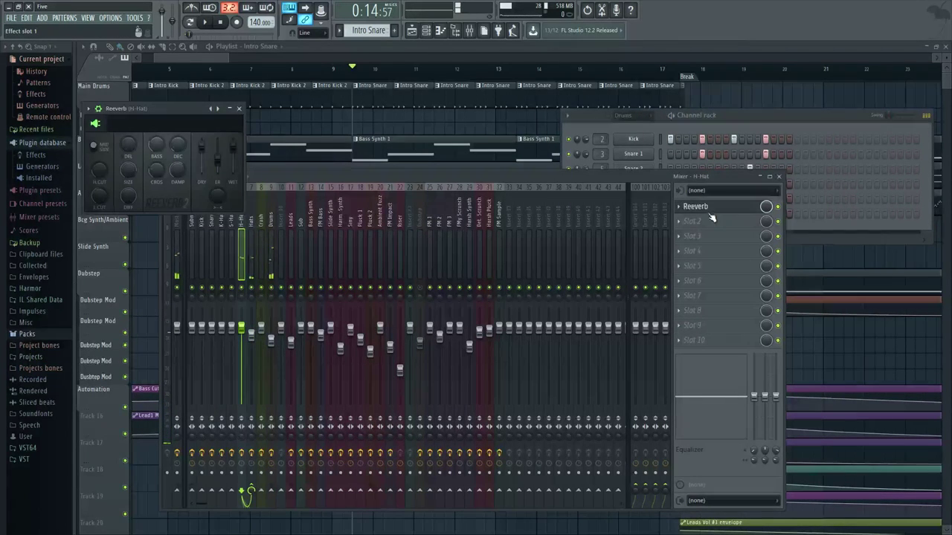
left_click(239, 109)
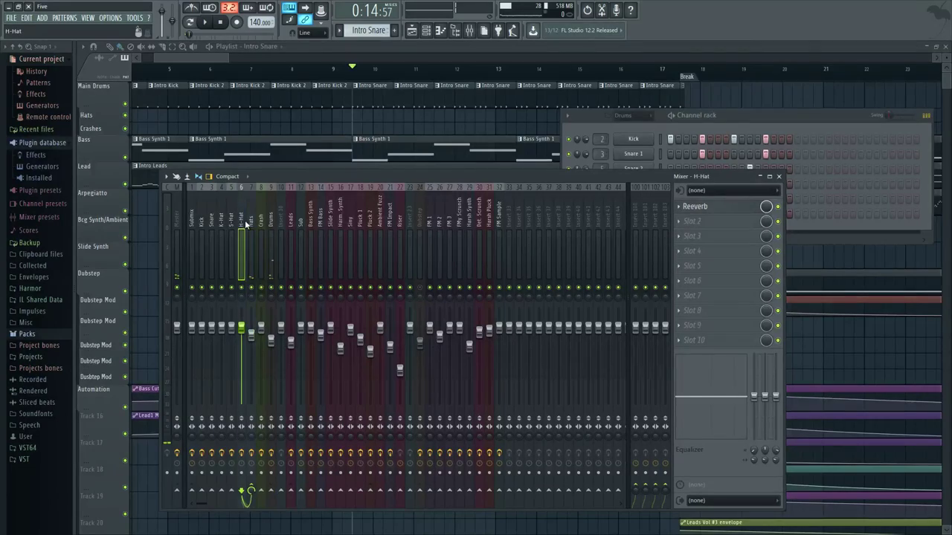
Step: Return to the playlist and move the playback position to the start of the Break section
left_click(149, 60)
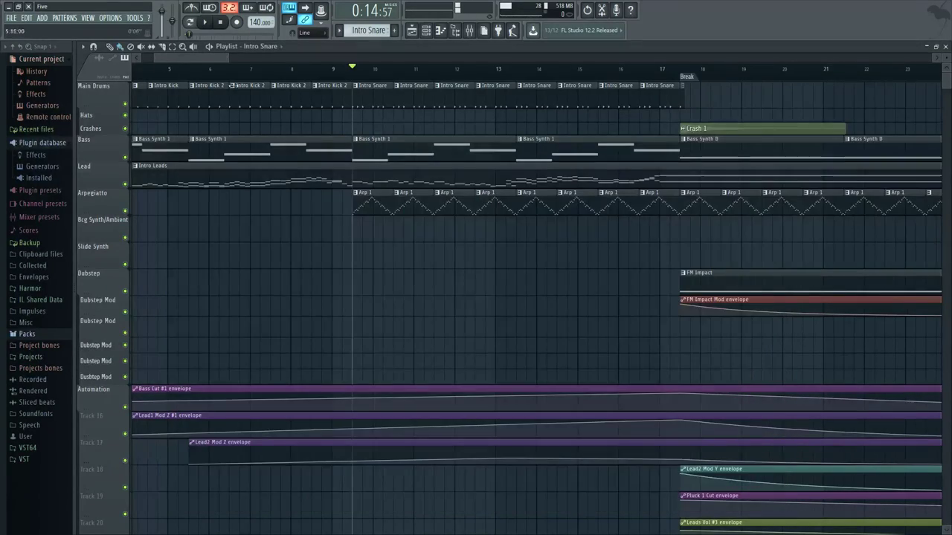
scroll(362, 298, "down", 4)
scroll(310, 321, "up", 2)
scroll(360, 291, "down", 2)
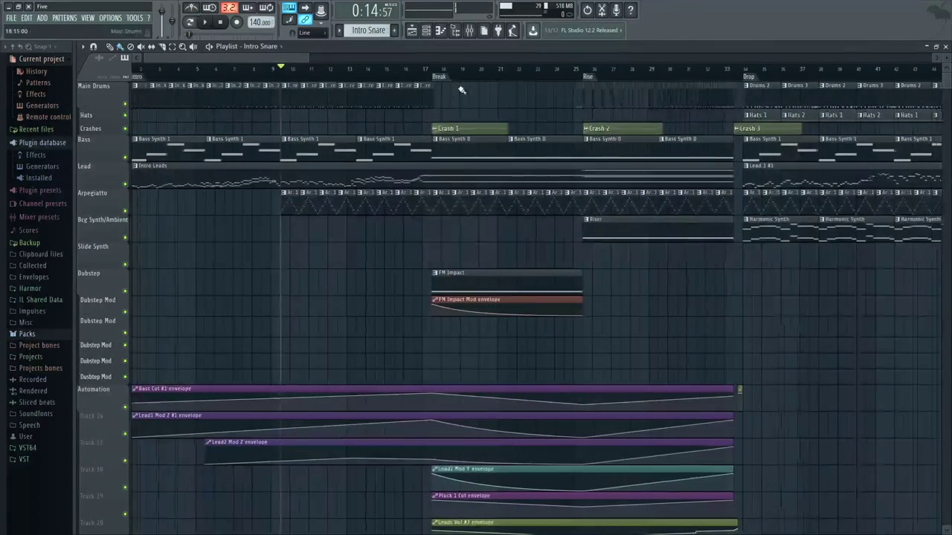
left_click(440, 69)
scroll(437, 73, "up", 3)
left_click(431, 70)
scroll(540, 246, "down", 4)
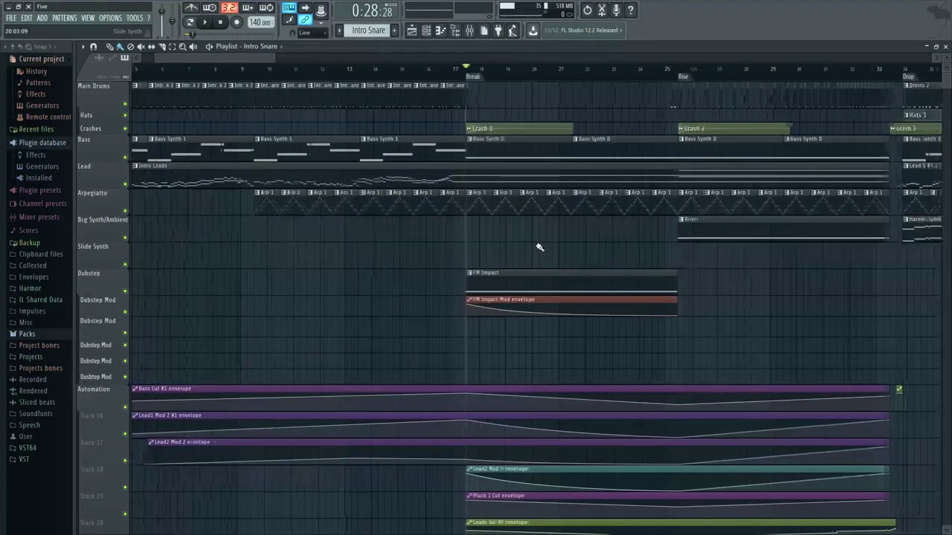
Step: Play the song from just before the Break section across the transition, and stop playback
left_click(421, 71)
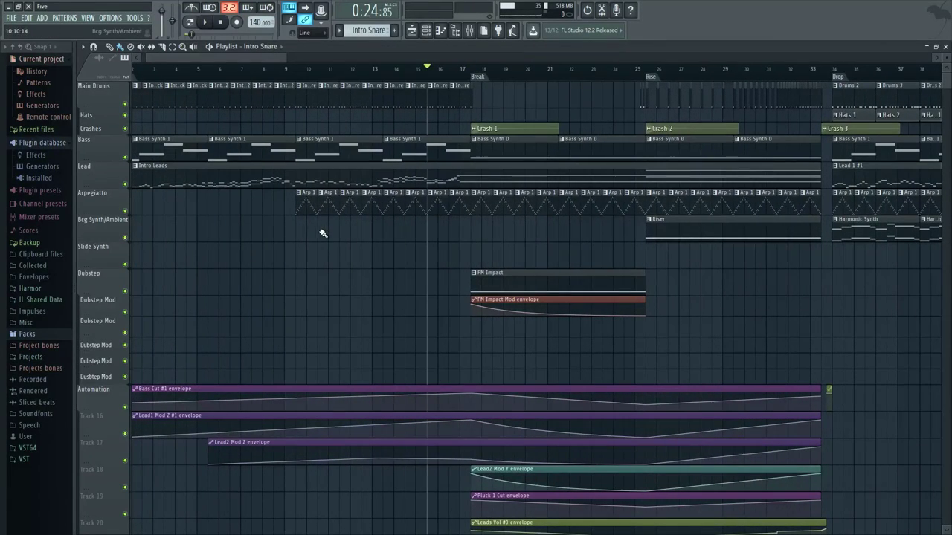
left_click(373, 69)
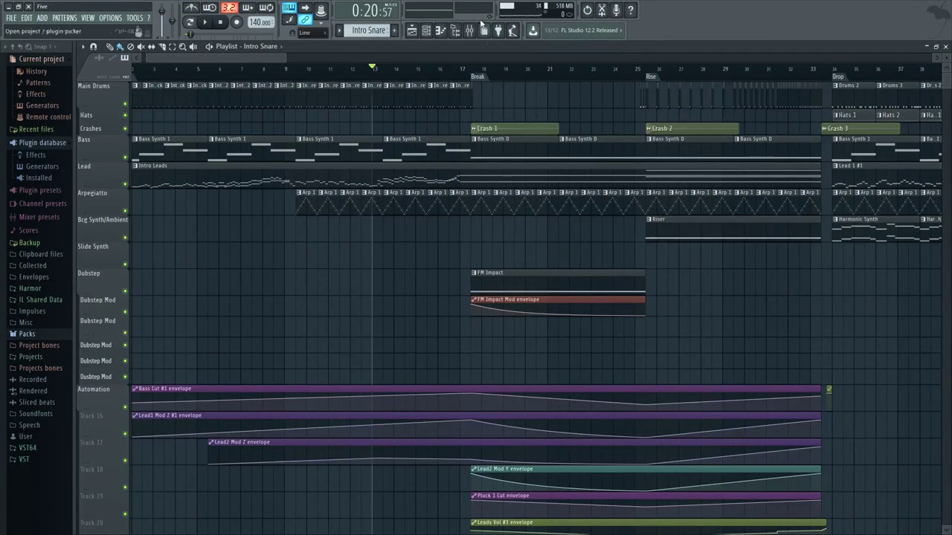
scroll(461, 238, "up", 3)
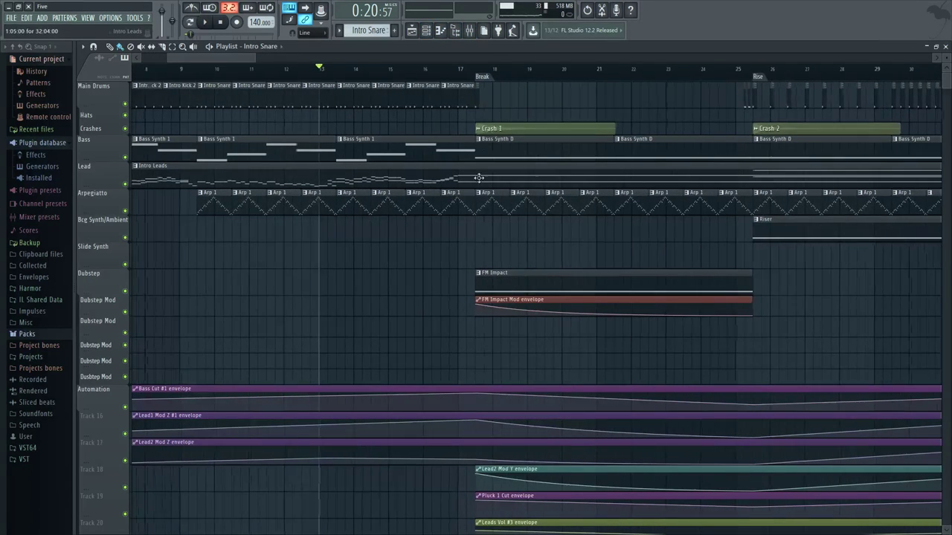
scroll(580, 242, "down", 3)
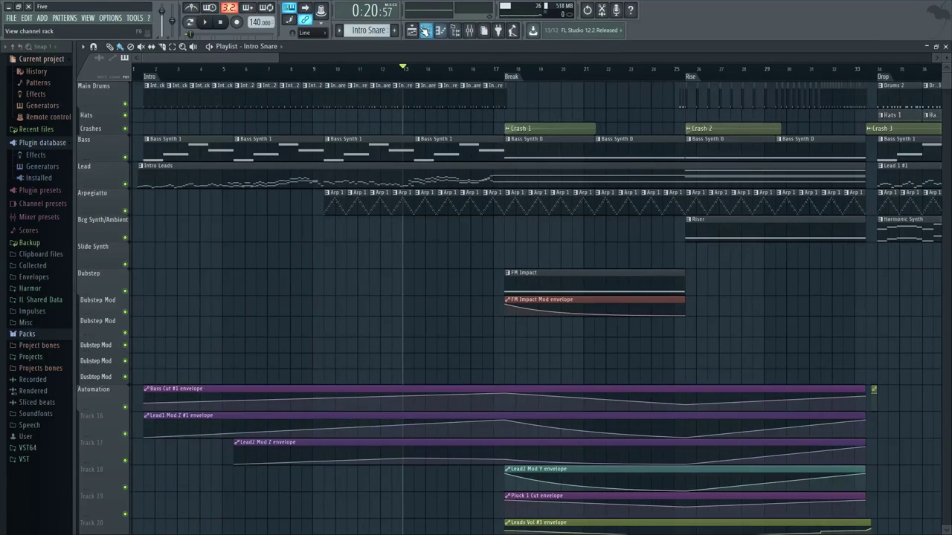
scroll(632, 246, "down", 4)
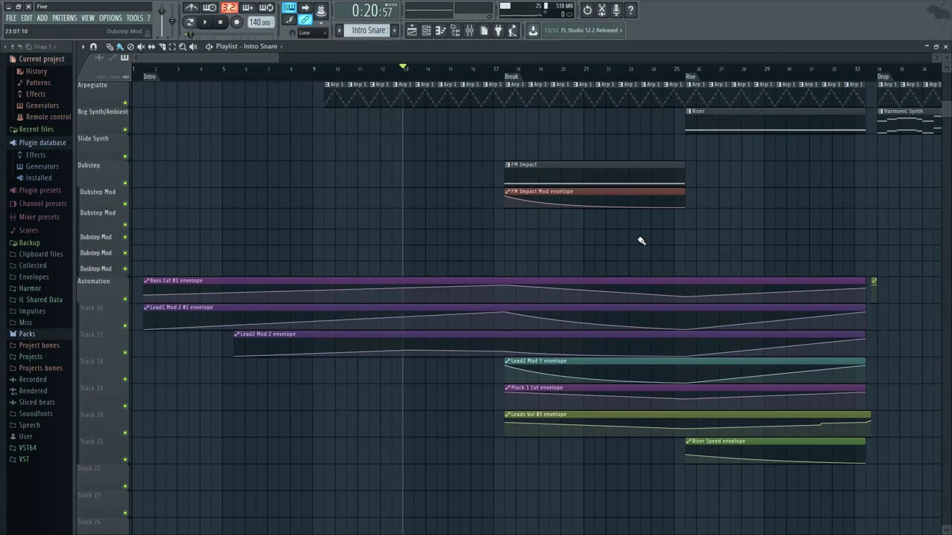
scroll(636, 238, "up", 4)
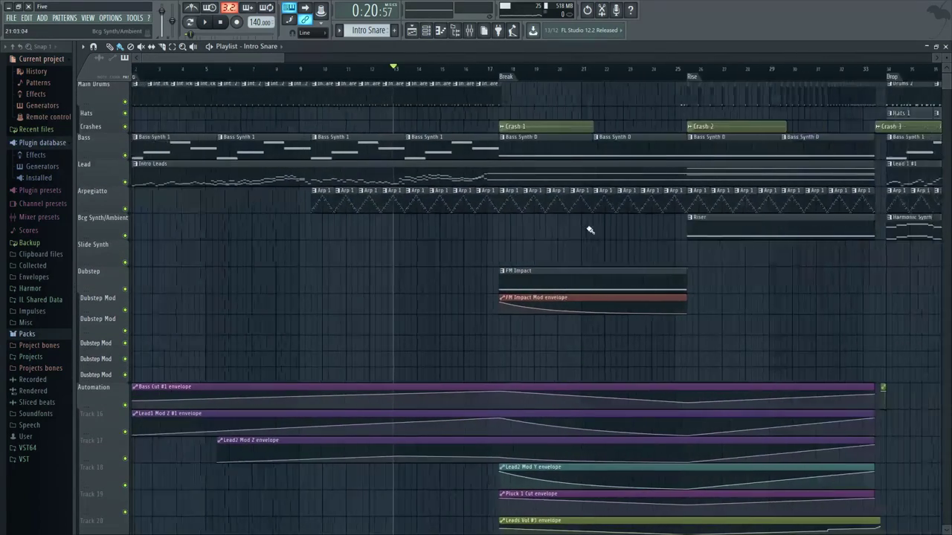
left_click(421, 72)
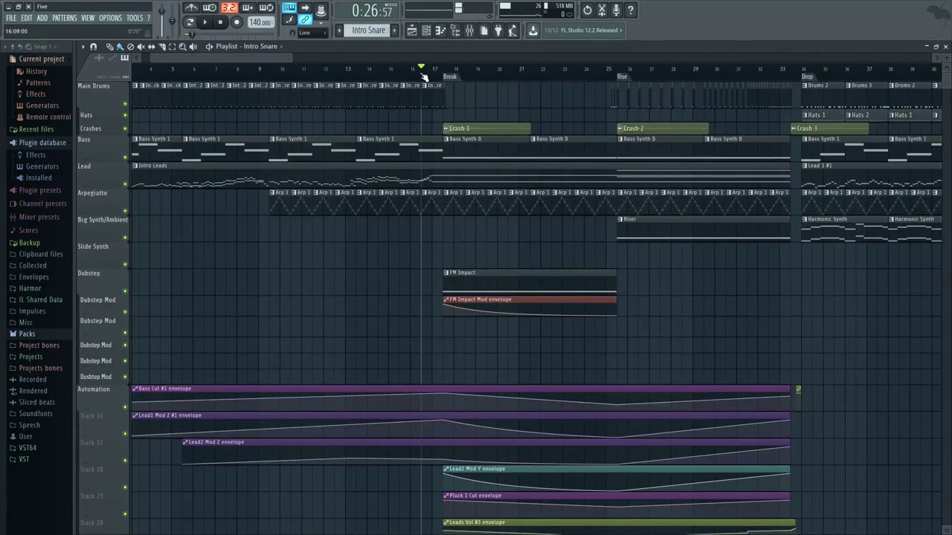
scroll(537, 250, "up", 3)
key("space")
scroll(506, 244, "up", 2)
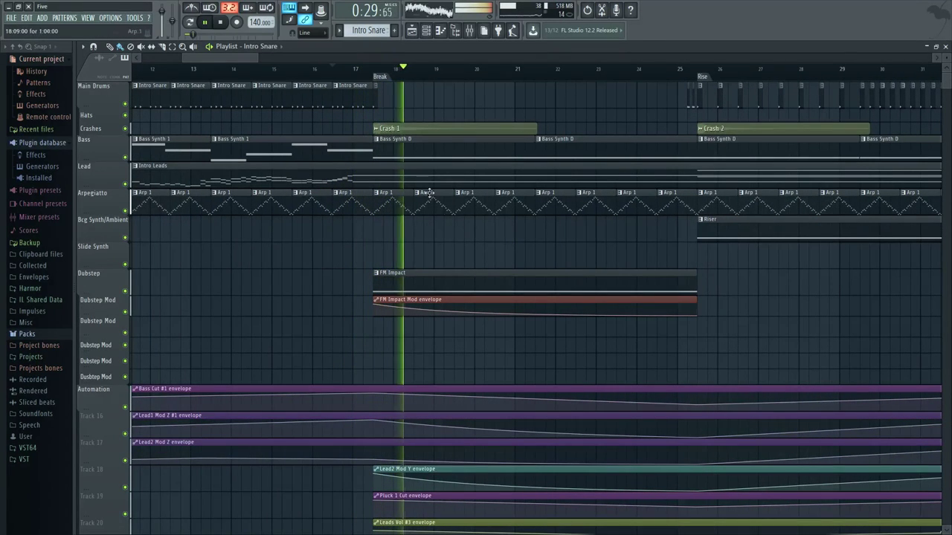
key("space")
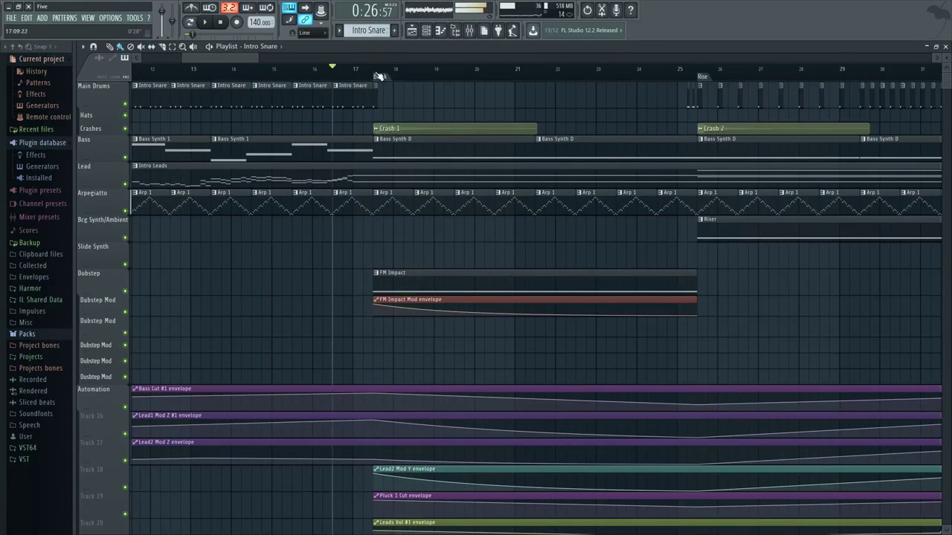
Step: Open the sample settings of the Crash 1 clip at the start of the Break and show the channel rack
double_click(405, 131)
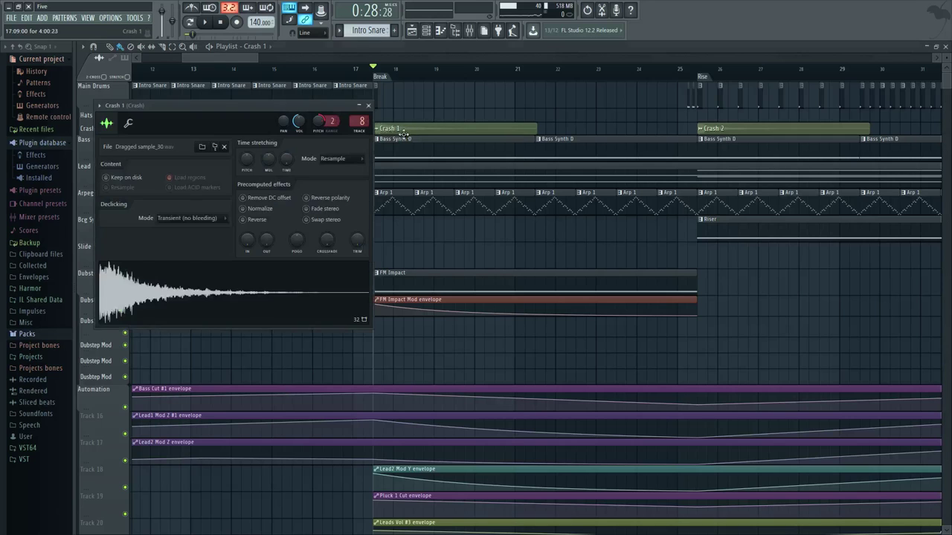
left_click(429, 31)
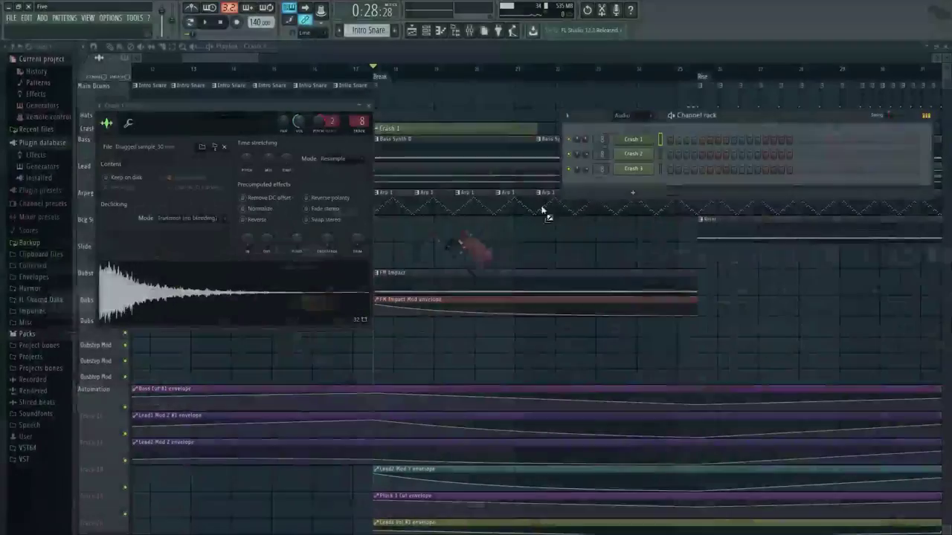
Step: Add a Harmor instrument to the channel rack and load its Crash FX preset
left_click_drag(542, 210, 623, 184)
right_click(577, 109)
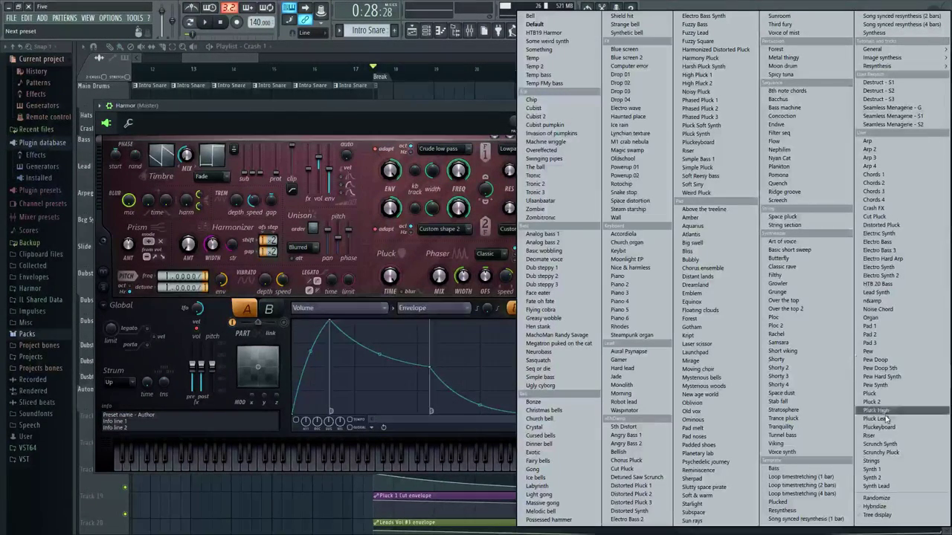
left_click(875, 208)
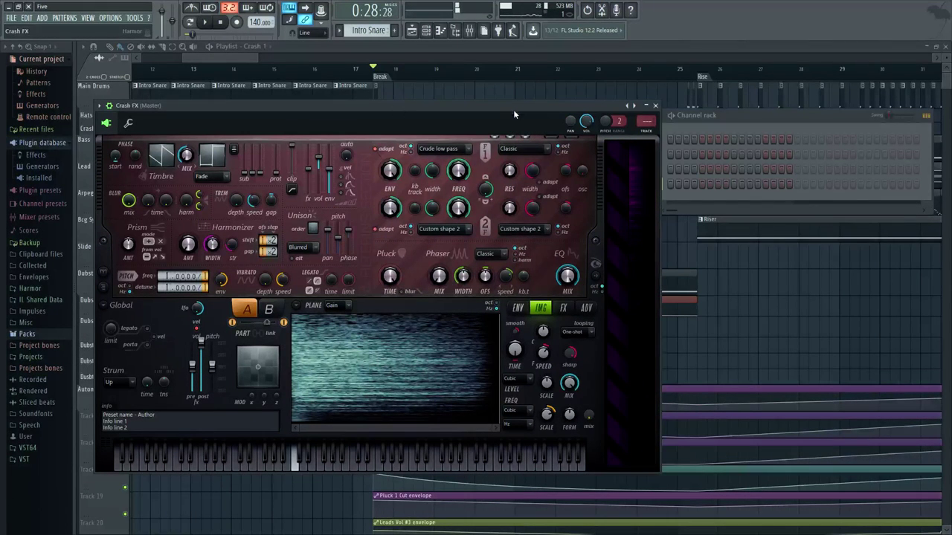
Step: Compare the settings of part A and part B in the Crash FX patch, ending on part A
left_click(269, 309)
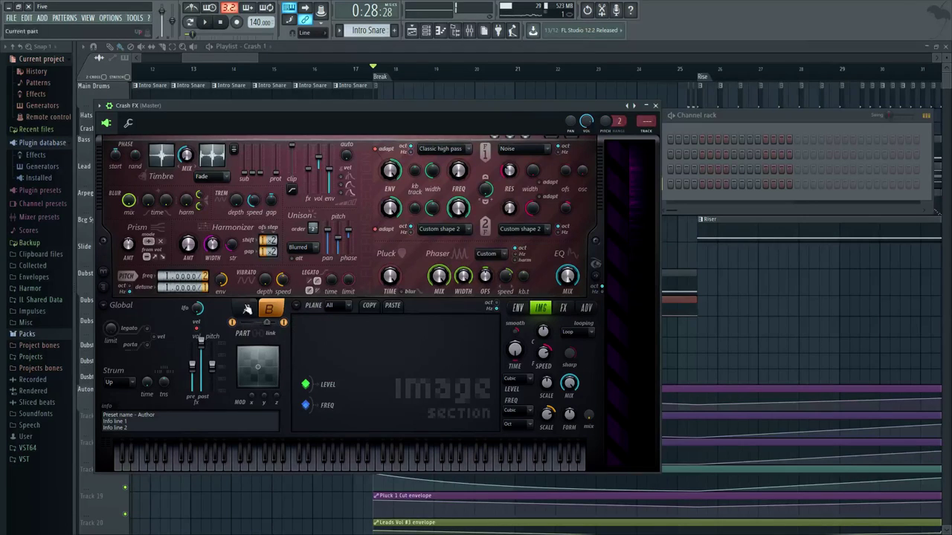
left_click(247, 310)
left_click(268, 309)
left_click(248, 309)
left_click(268, 310)
left_click(247, 309)
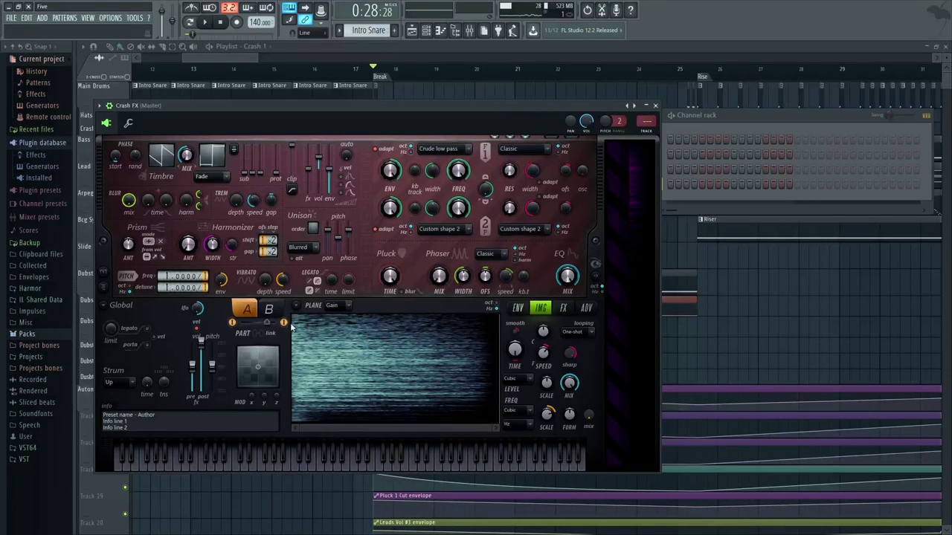
Step: Audition part A of the Crash FX patch on its own, and isolate part B with its settings shown
key("q")
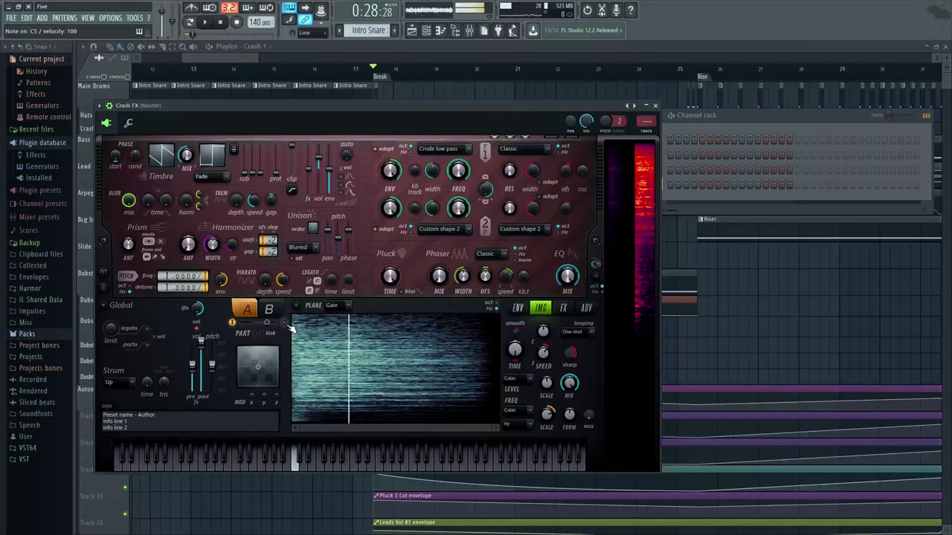
left_click(232, 322)
left_click(269, 310)
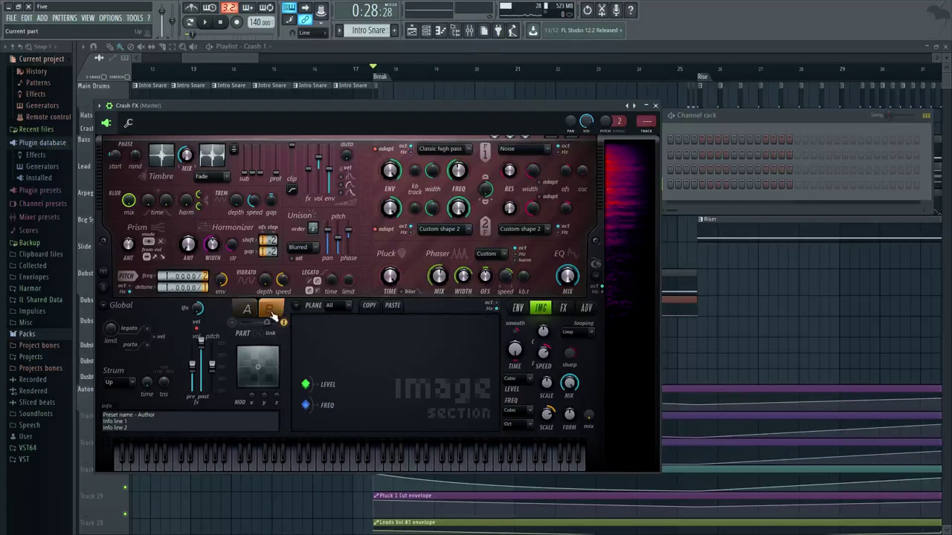
Step: Show part B's Volume envelope in a widened Harmor window and open the list of articulation targets
left_click(599, 276)
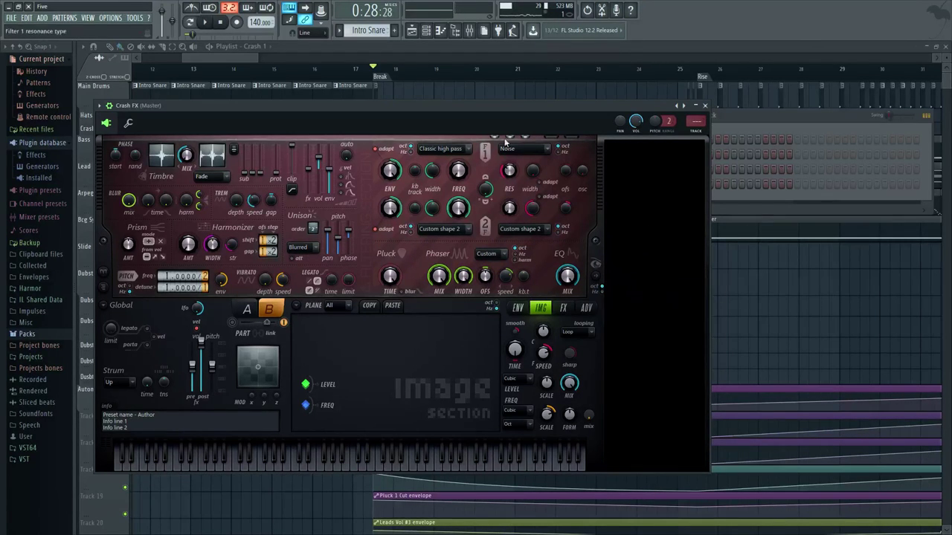
left_click(522, 308)
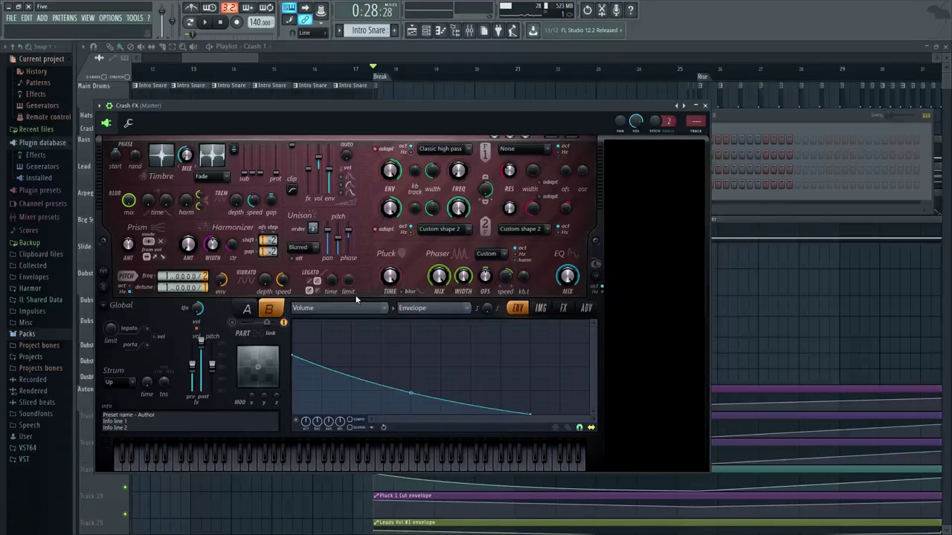
left_click(360, 305)
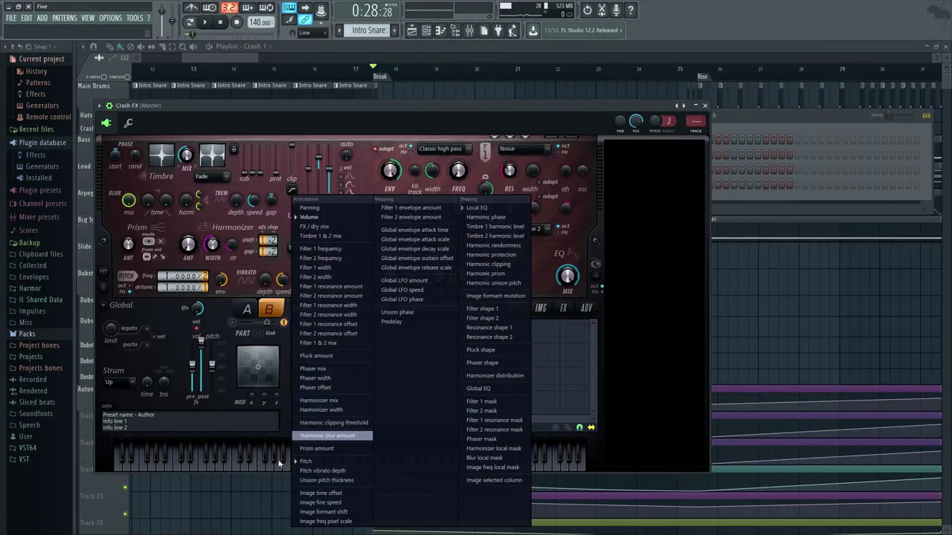
Step: Close the Crash FX instrument window and the channel rack so that only the playlist is shown
left_click(401, 98)
left_click(704, 106)
left_click(236, 60)
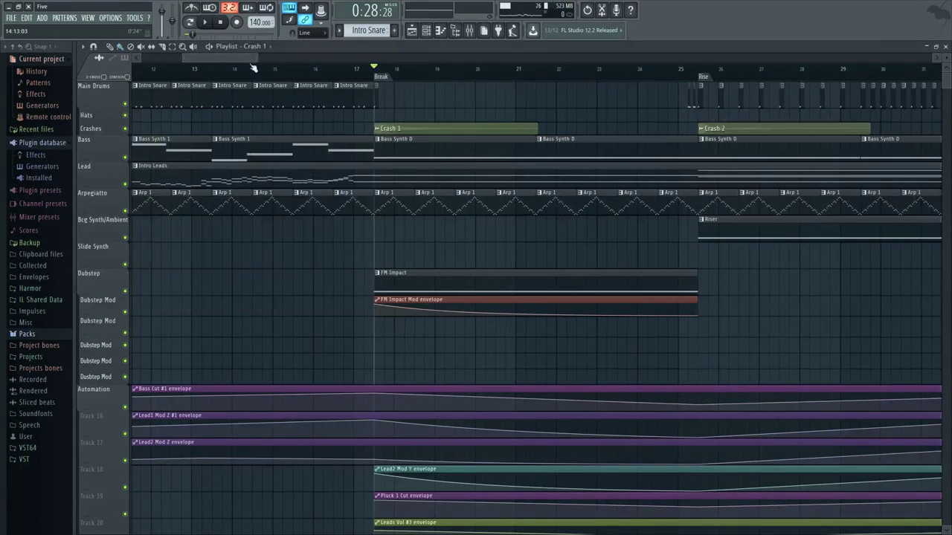
Step: Examine the playlist arrangement from the Break marker through Rise to the Drop marker
scroll(455, 91, "down", 2)
scroll(443, 108, "right", 2)
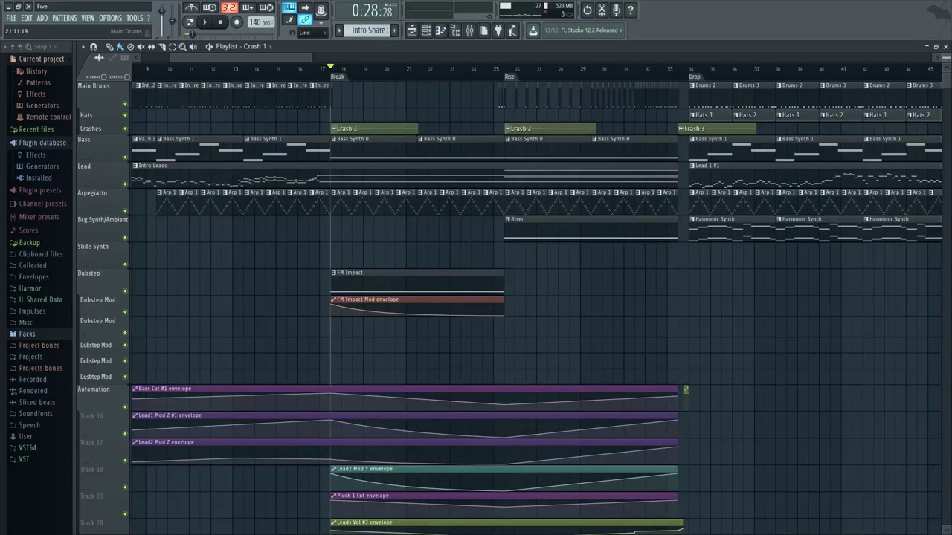
scroll(426, 101, "up", 1)
scroll(580, 304, "up", 3)
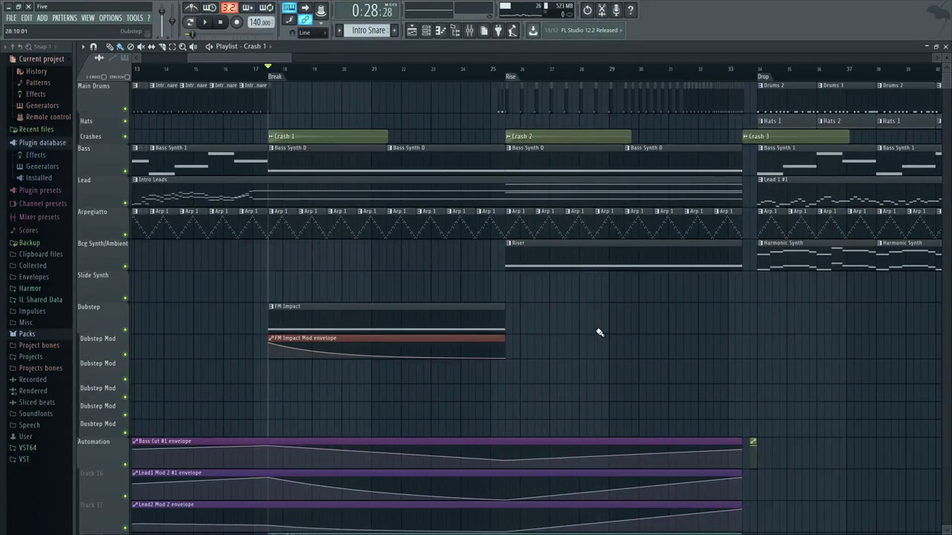
scroll(565, 321, "up", 3)
scroll(584, 323, "down", 4)
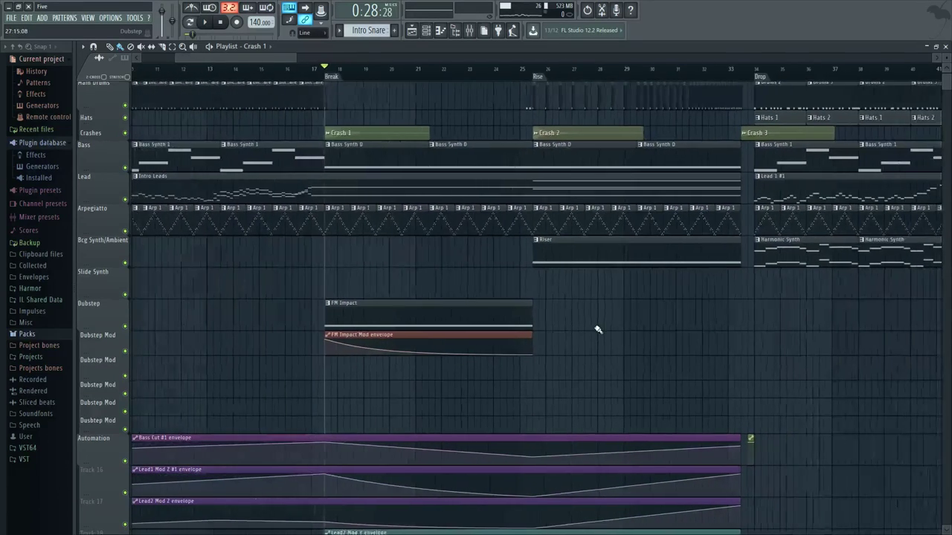
left_click(432, 33)
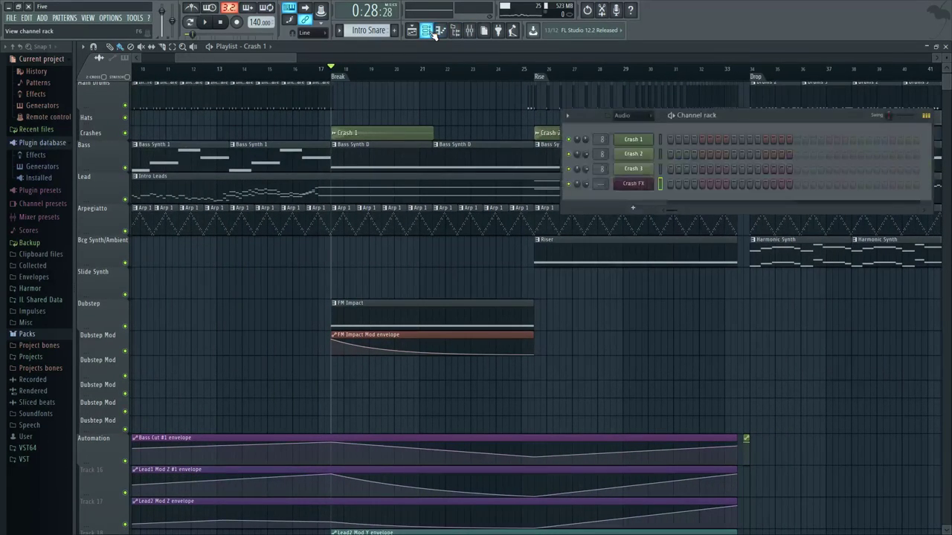
key("F6")
scroll(289, 196, "down", 2)
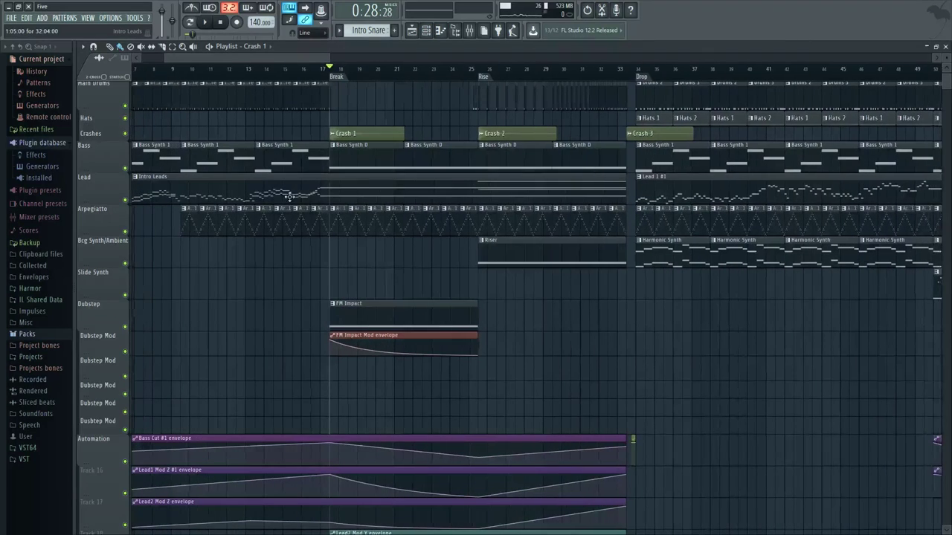
Step: Play the song from the Break marker and solo the Leads track in the mixer
key("space")
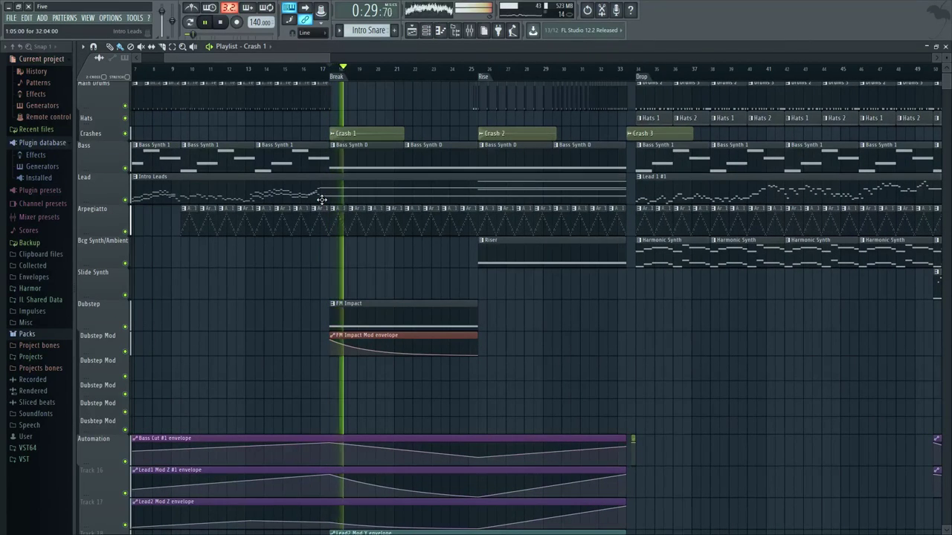
key("F9")
right_click(291, 289)
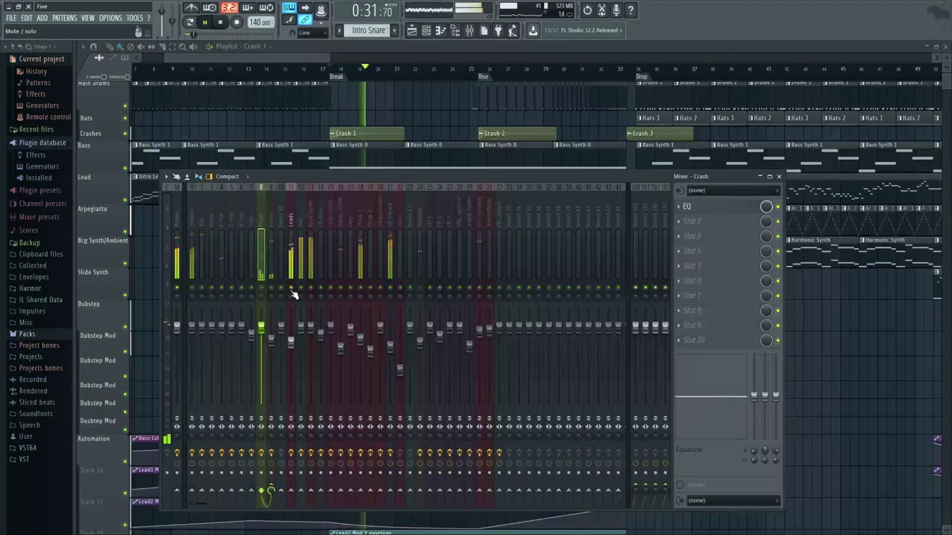
left_click(428, 30)
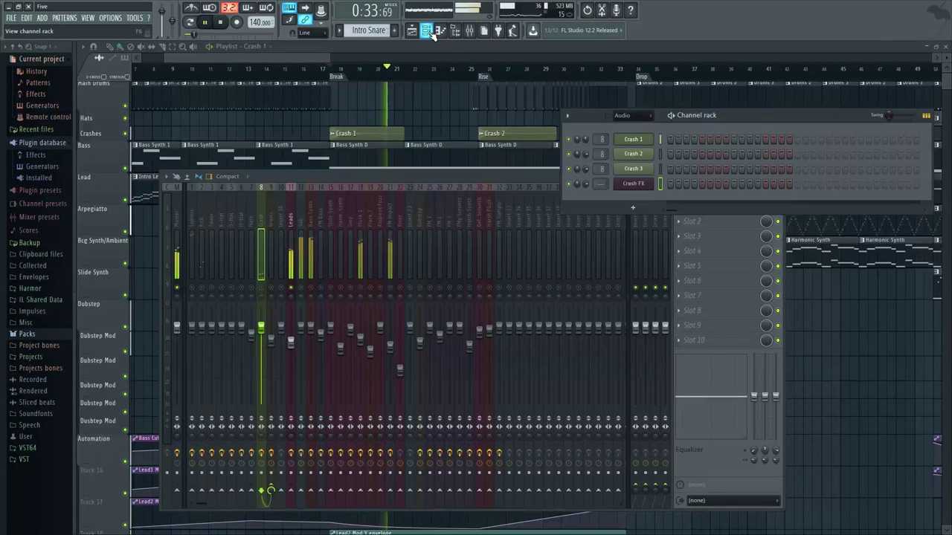
left_click(621, 116)
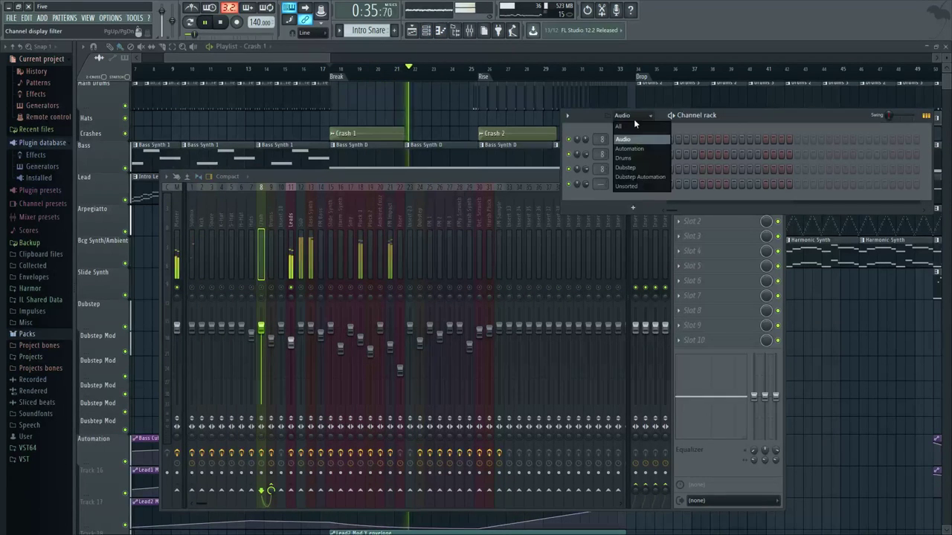
left_click(623, 122)
left_click(309, 57)
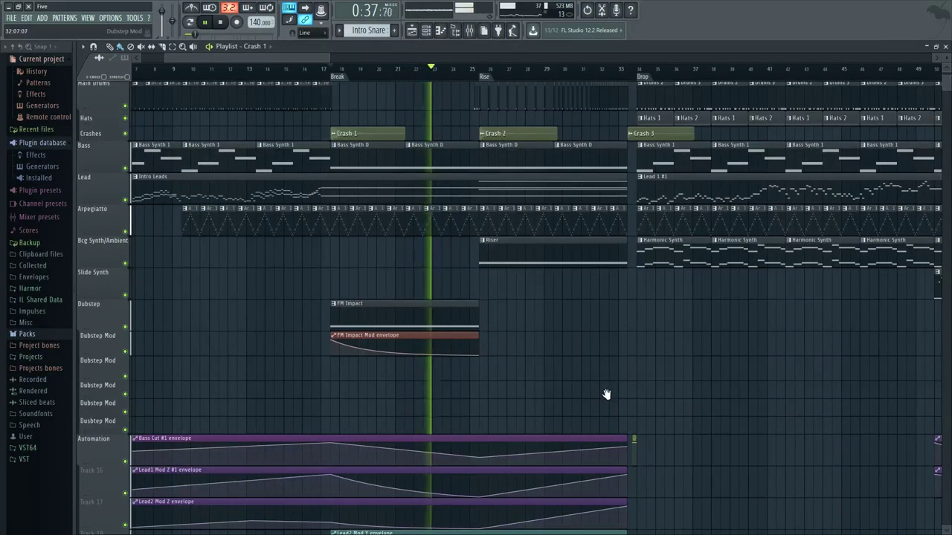
Step: Examine the automation envelopes below the Dubstep tracks during playback of the break, and stop the playback
left_click_drag(605, 396, 616, 330)
scroll(617, 331, "down", 3)
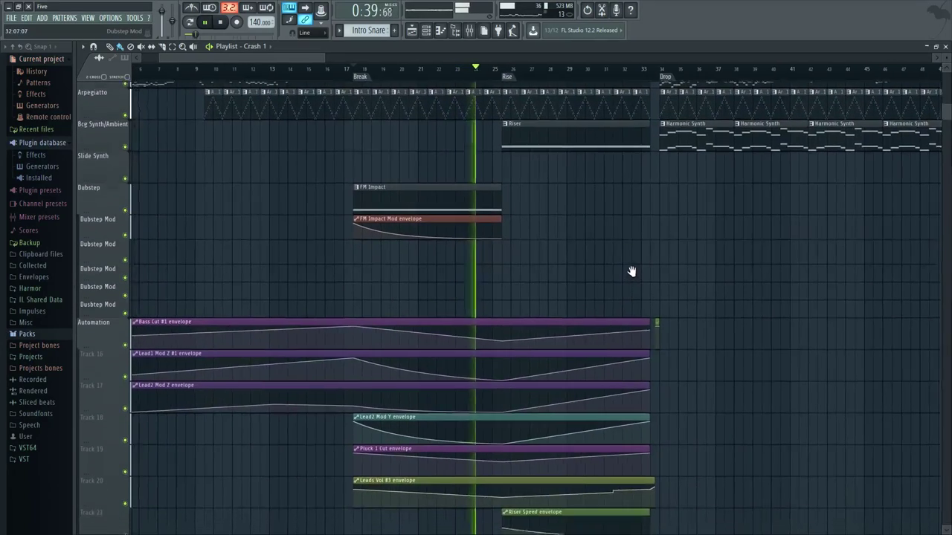
key("space")
scroll(462, 186, "down", 2)
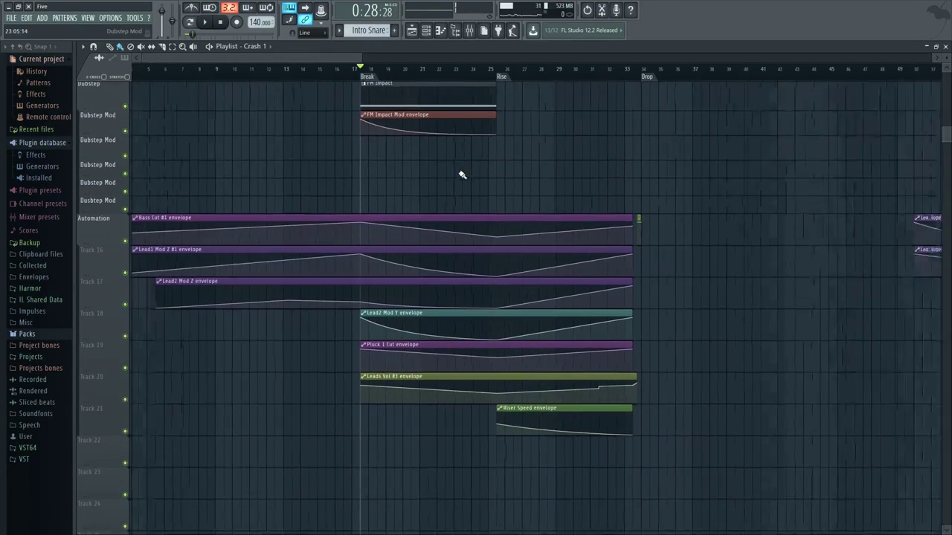
scroll(443, 195, "up", 1)
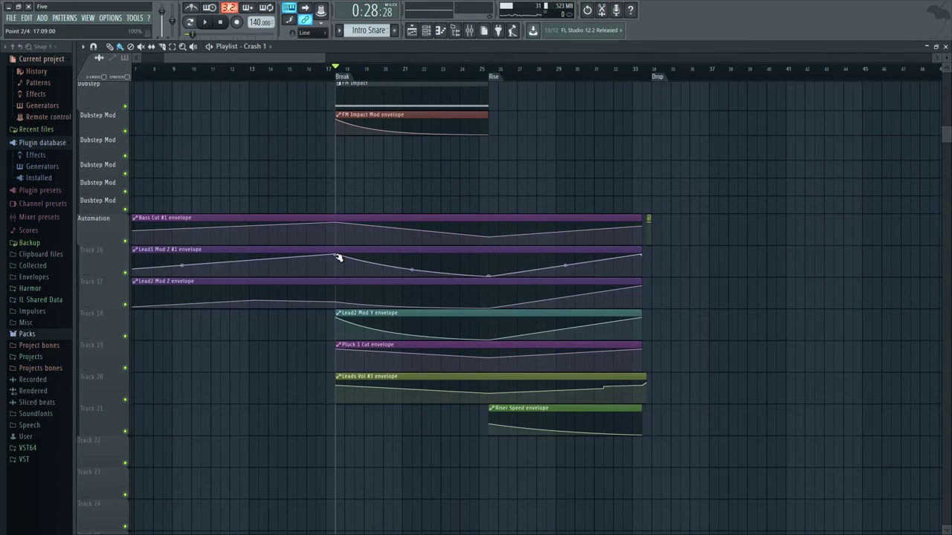
Step: Show the Unsorted channel group in the channel rack
left_click(428, 31)
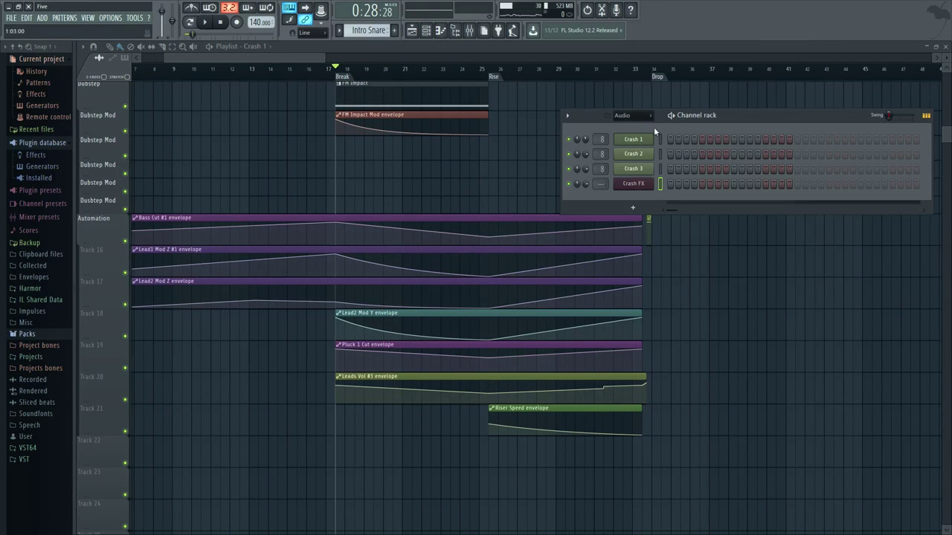
left_click(639, 116)
left_click(626, 187)
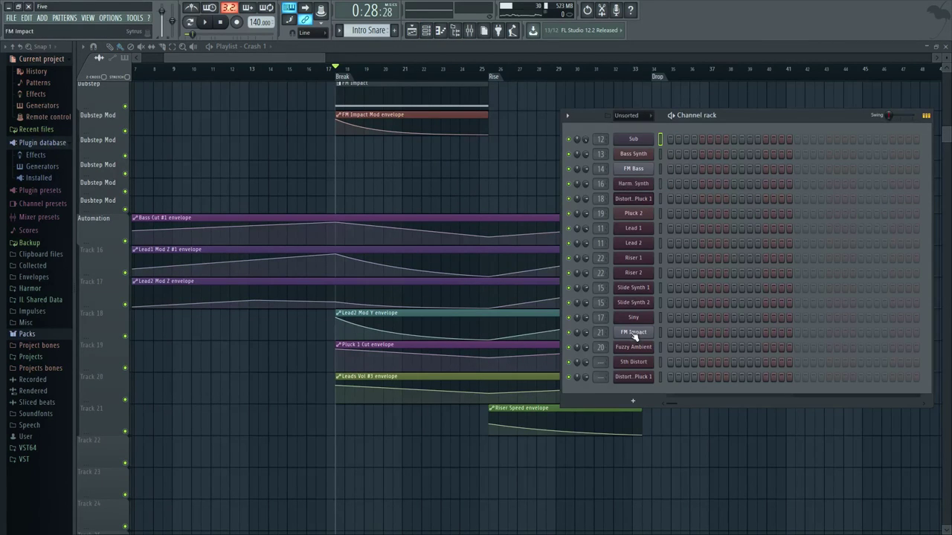
Step: Inspect the Lead 1 instrument's settings, and return to the playlist
left_click(632, 237)
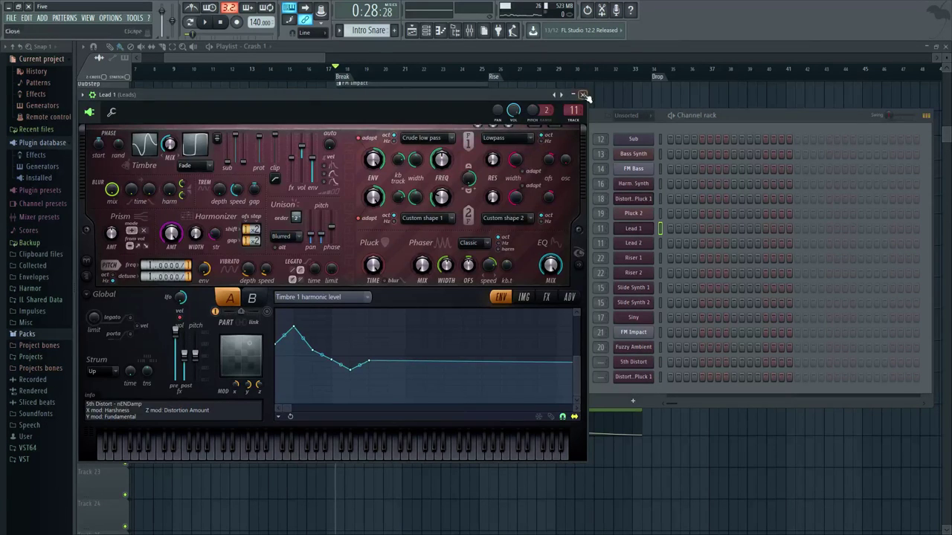
left_click(582, 95)
left_click(290, 60)
Step: Unsolo the Leads mixer track and play the song from the Rise marker up to just before the Drop
scroll(453, 144, "down", 2)
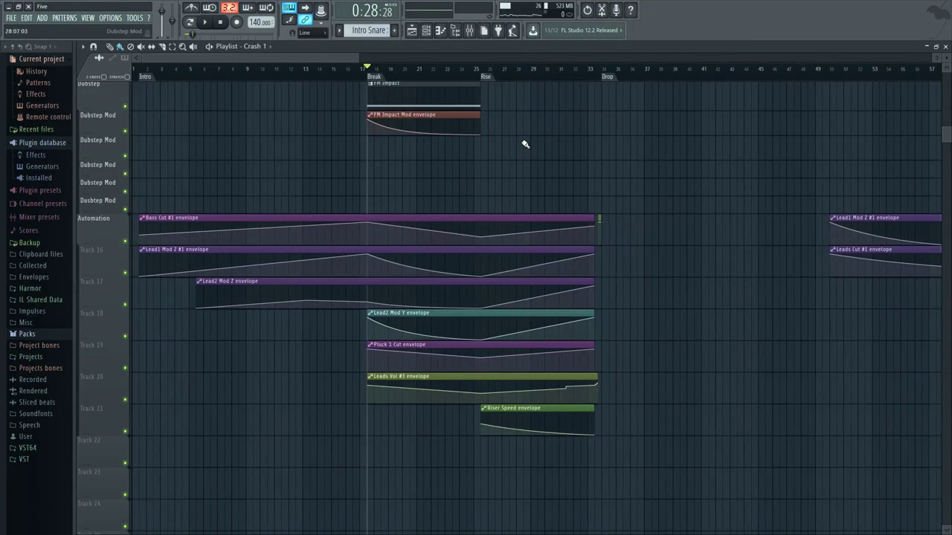
left_click_drag(541, 133, 482, 242)
scroll(486, 251, "up", 1)
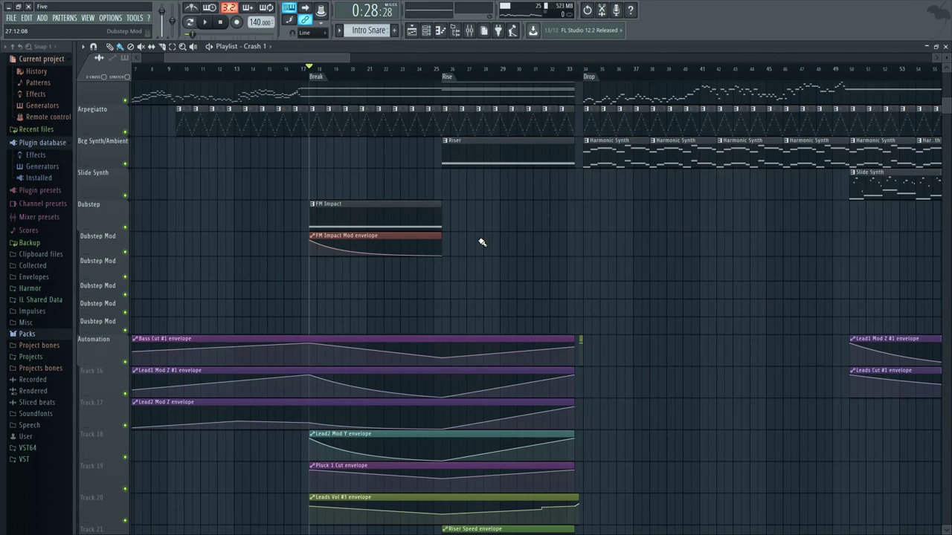
scroll(481, 242, "up", 2)
mouse_move(480, 243)
left_mouse_down()
mouse_move(502, 362)
mouse_move(518, 367)
left_mouse_up()
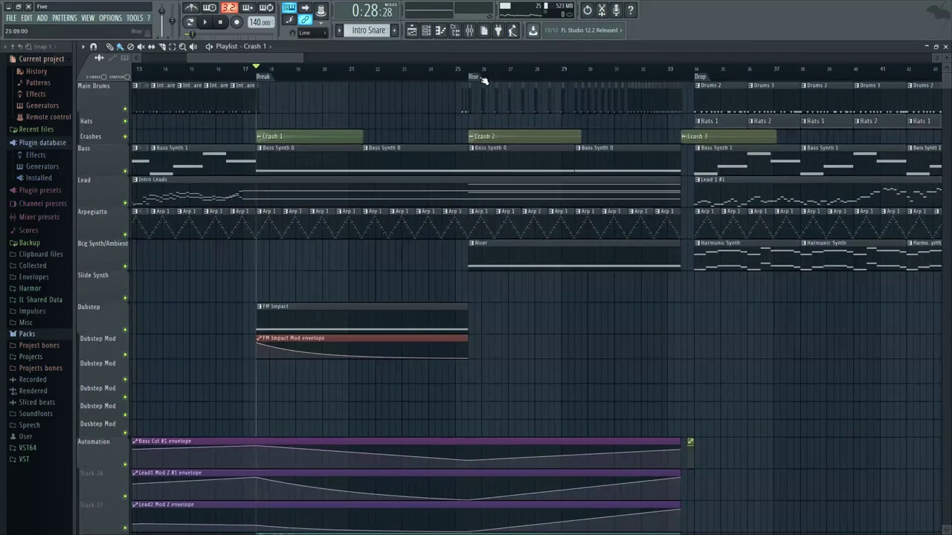
left_click(470, 68)
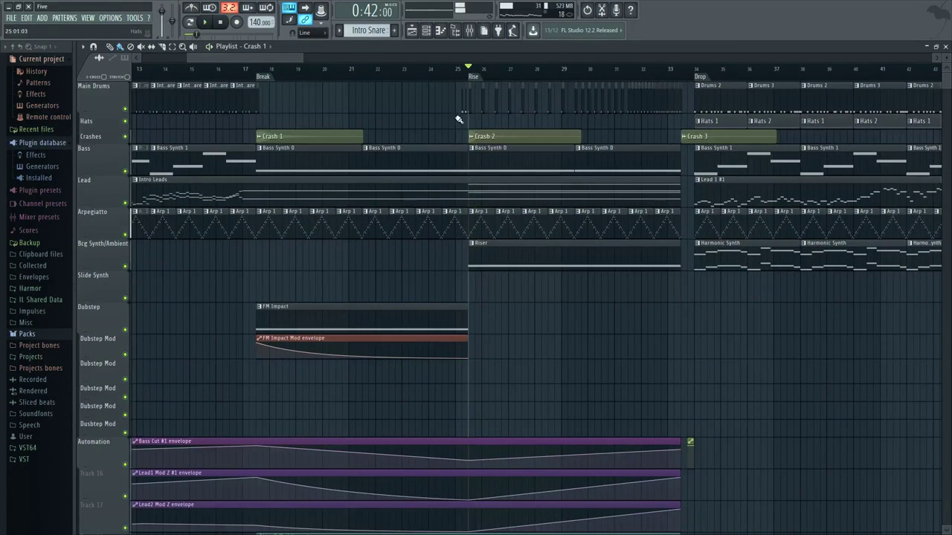
key("F9")
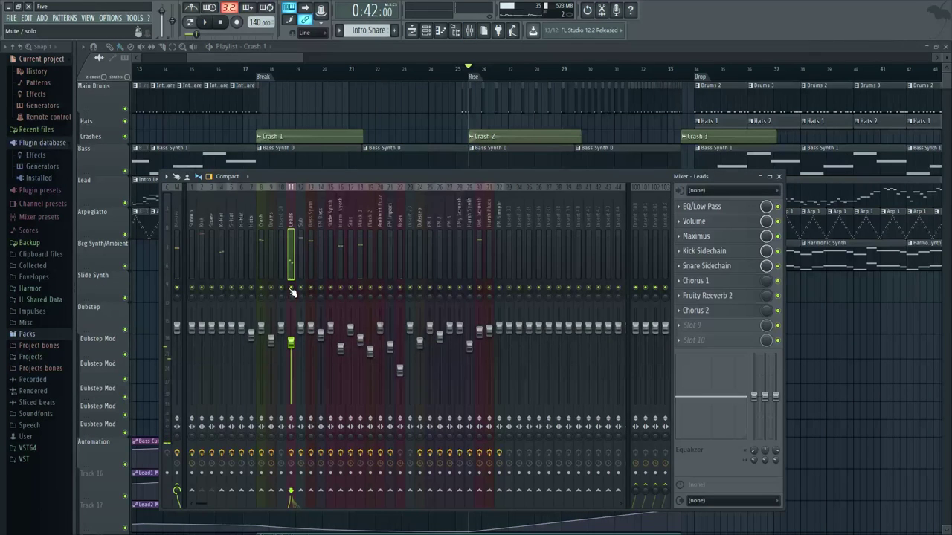
key("space")
key("F9")
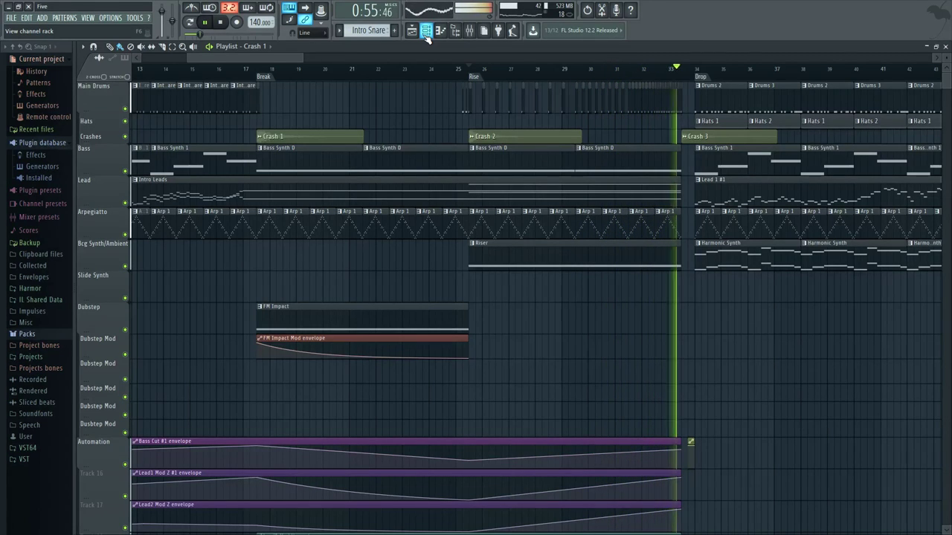
key("space")
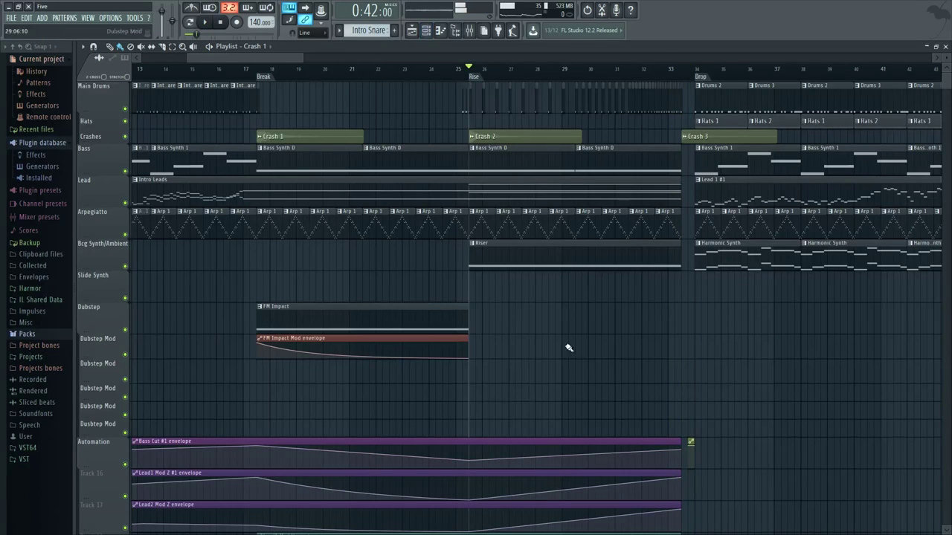
Step: Open the Intro Leads clip in the piano roll and play its Lead 1 notes from about bar 25
scroll(539, 276, "down", 3)
double_click(514, 199)
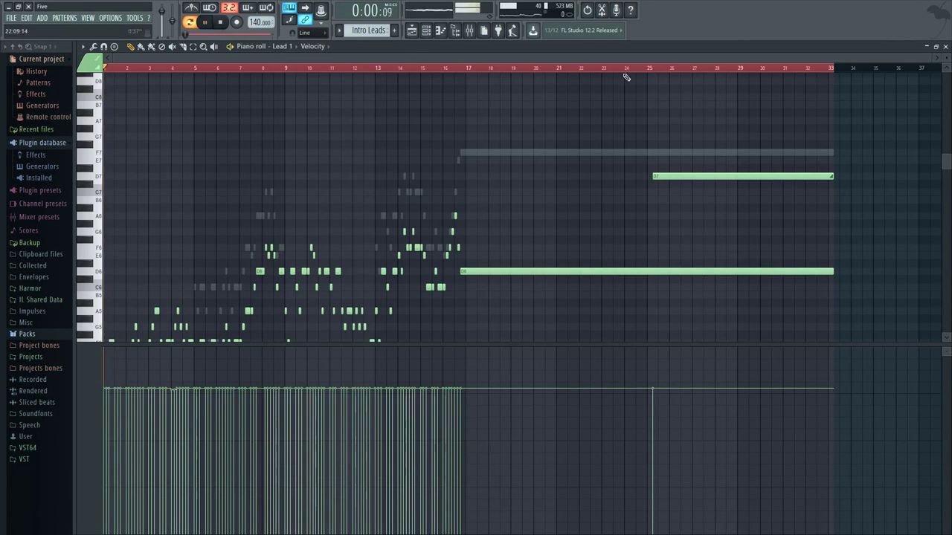
left_click(659, 69)
key("space")
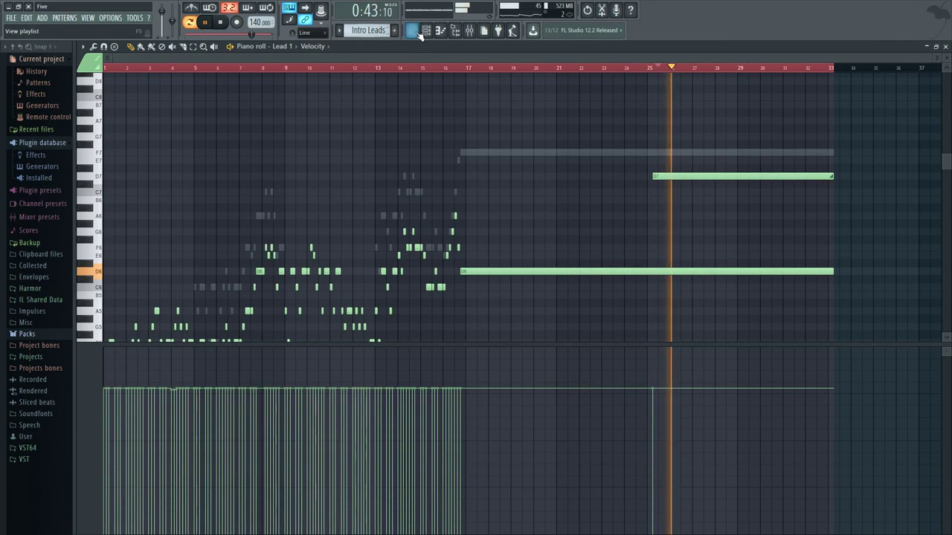
Step: Open the Riser clip from the playlist in the piano roll and play it with the mixer and channel rack shown
key("F5")
scroll(506, 313, "up", 6)
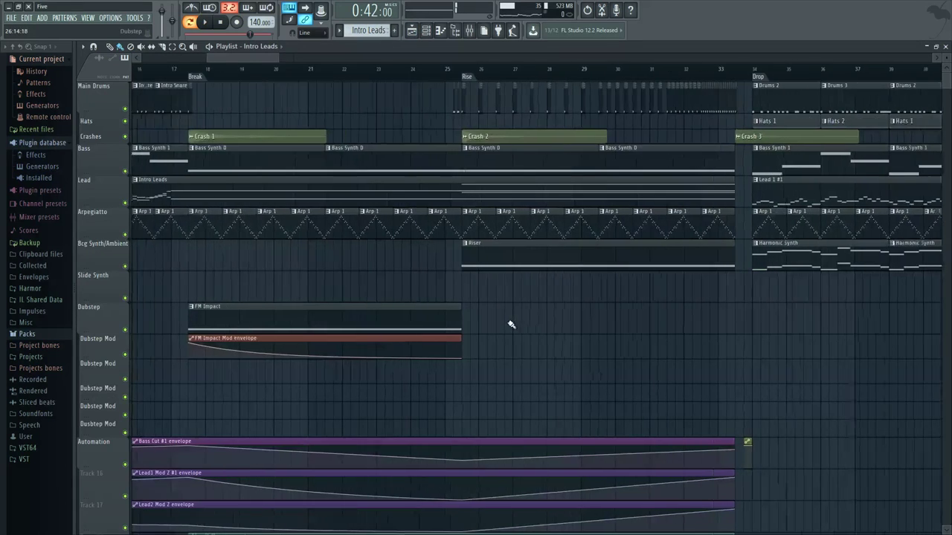
double_click(470, 246)
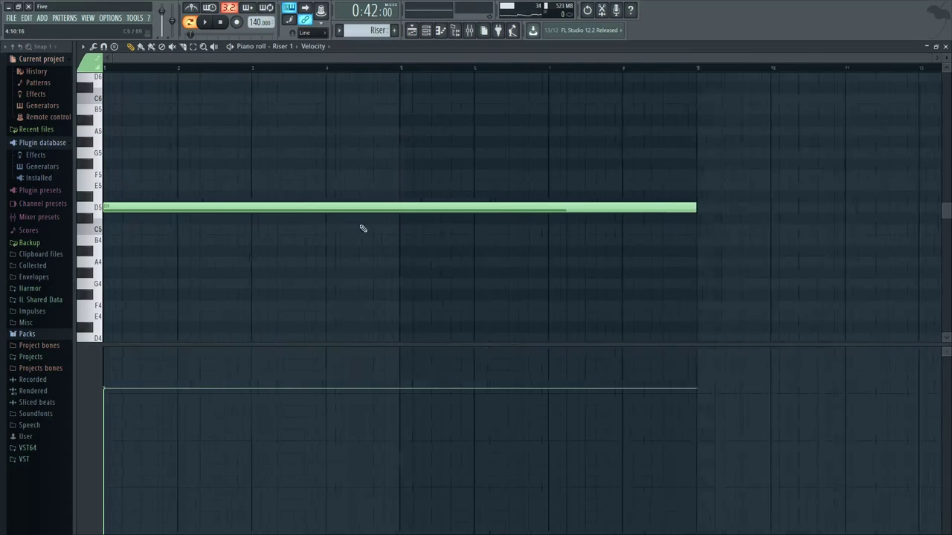
key("space")
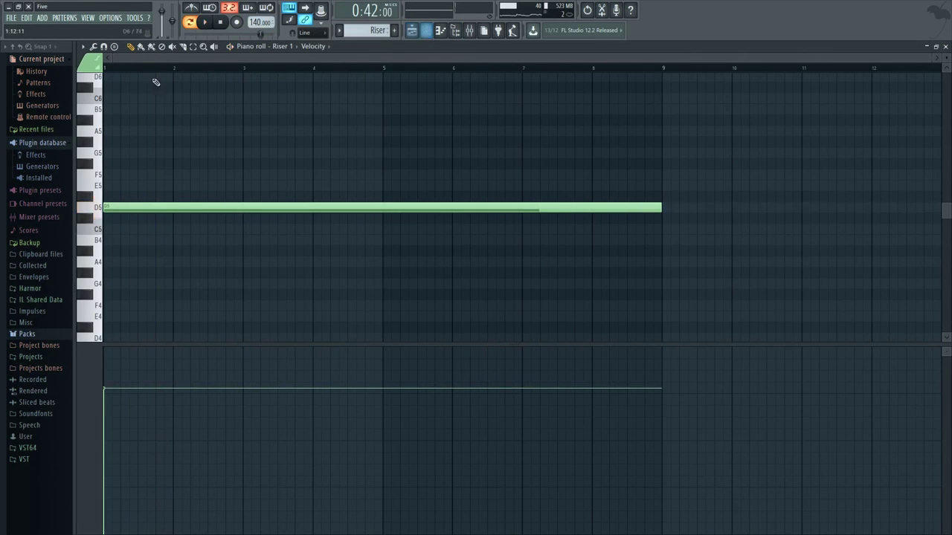
left_click(431, 32)
left_click(440, 30)
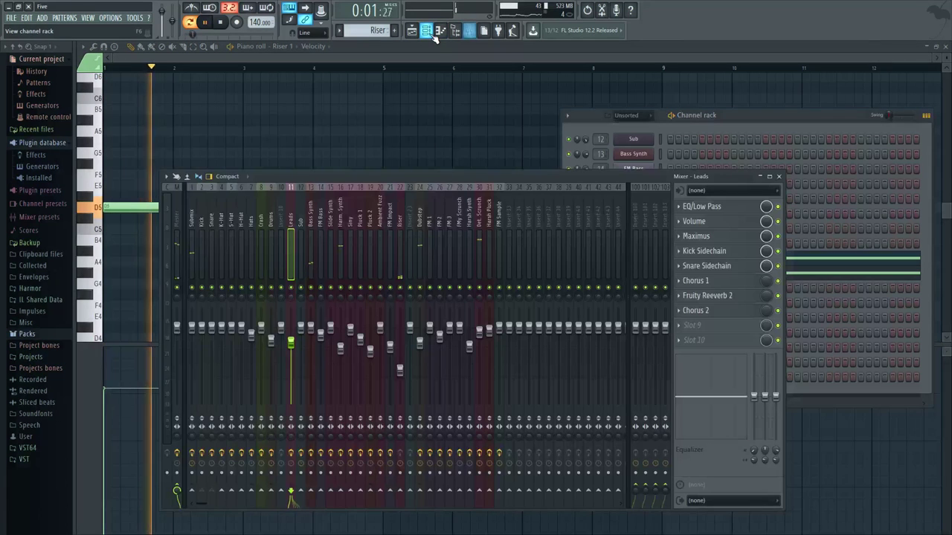
left_click(710, 134)
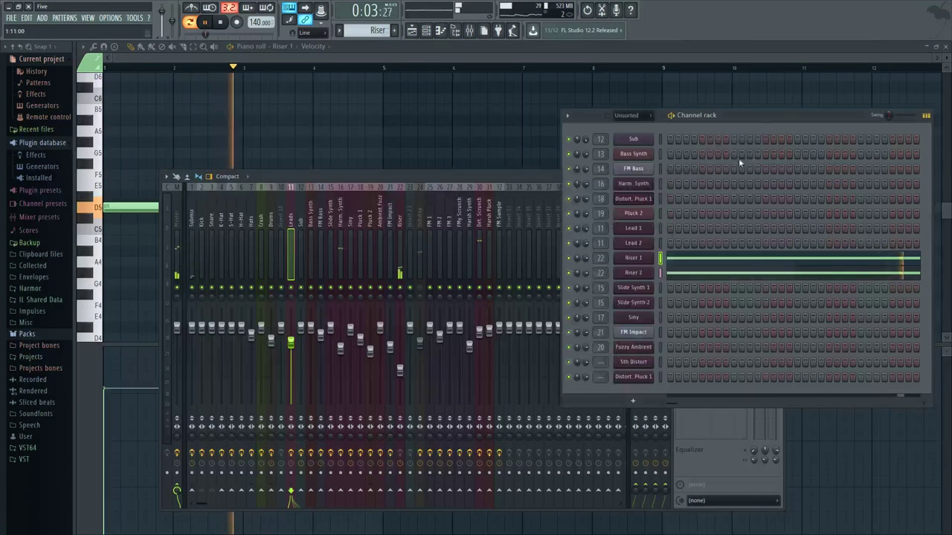
Step: Inspect the Riser 1 instrument and its visual feedback while the pattern plays, and stop the playback
left_click(633, 258)
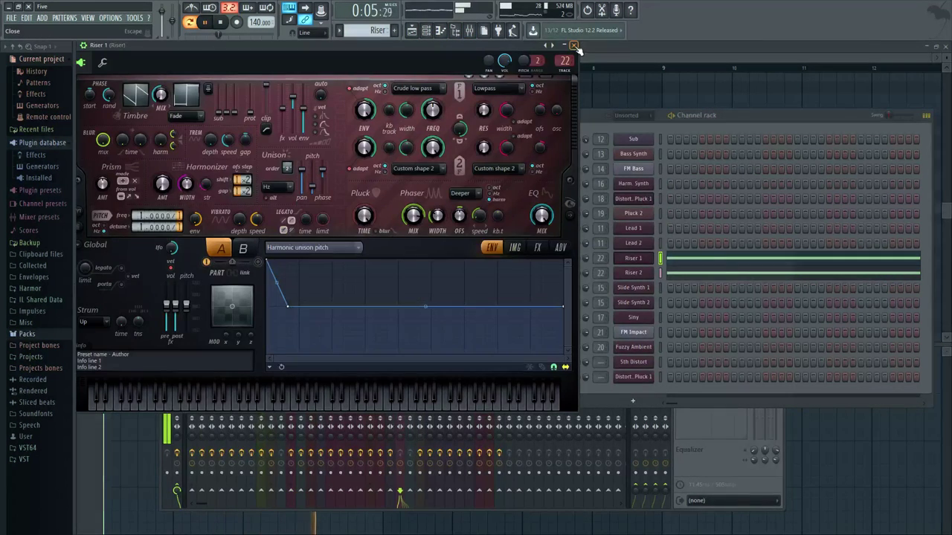
left_click_drag(503, 48, 523, 68)
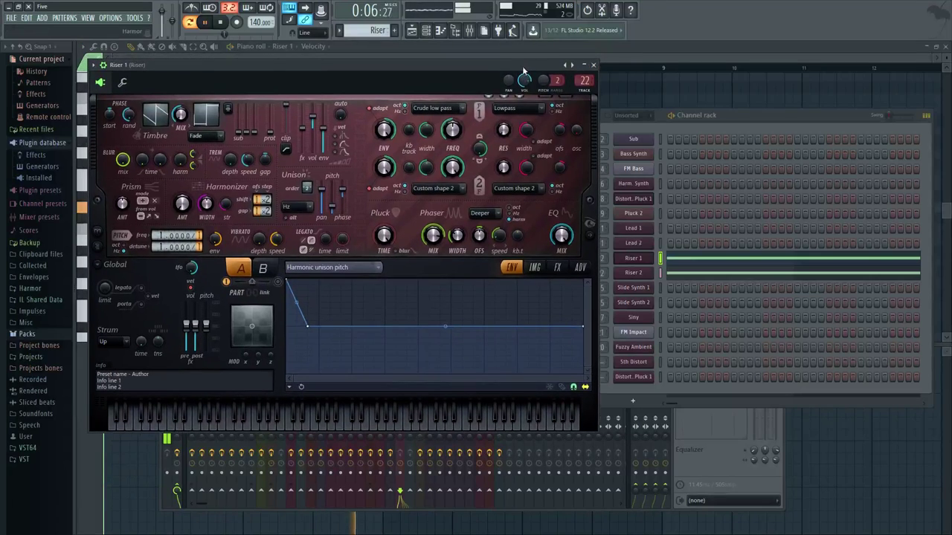
left_click(651, 273)
left_click(645, 258)
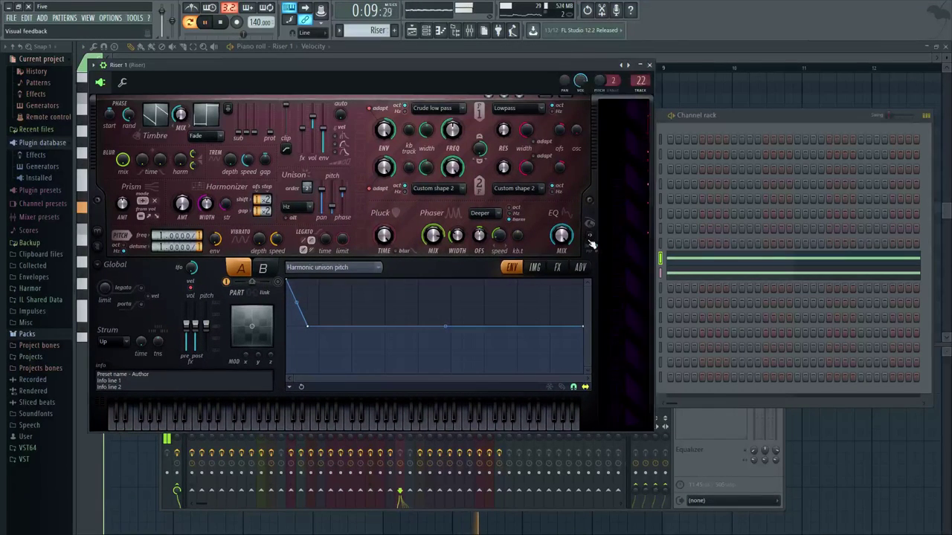
key("space")
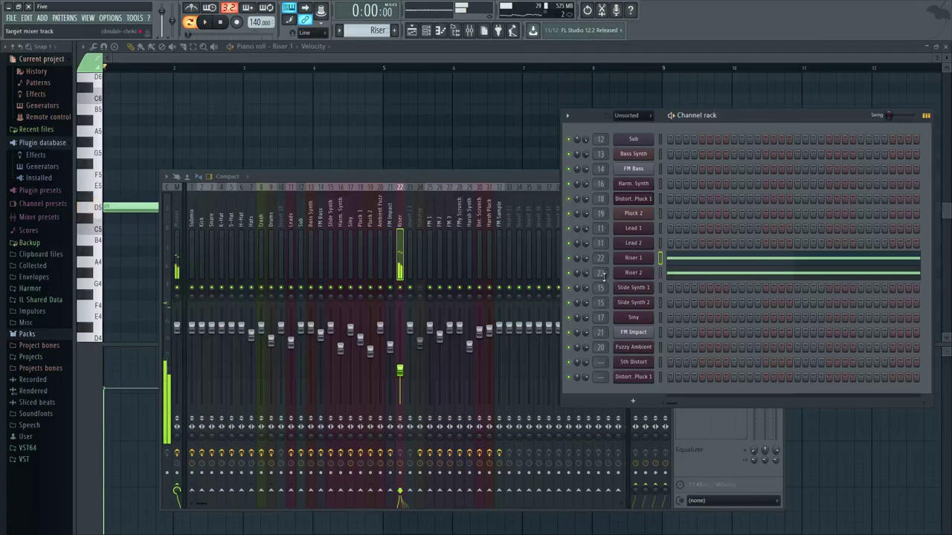
Step: Inspect the harmonic unison pitch envelope of the Riser 1 instrument, audition a note on it and close it
left_click(633, 258)
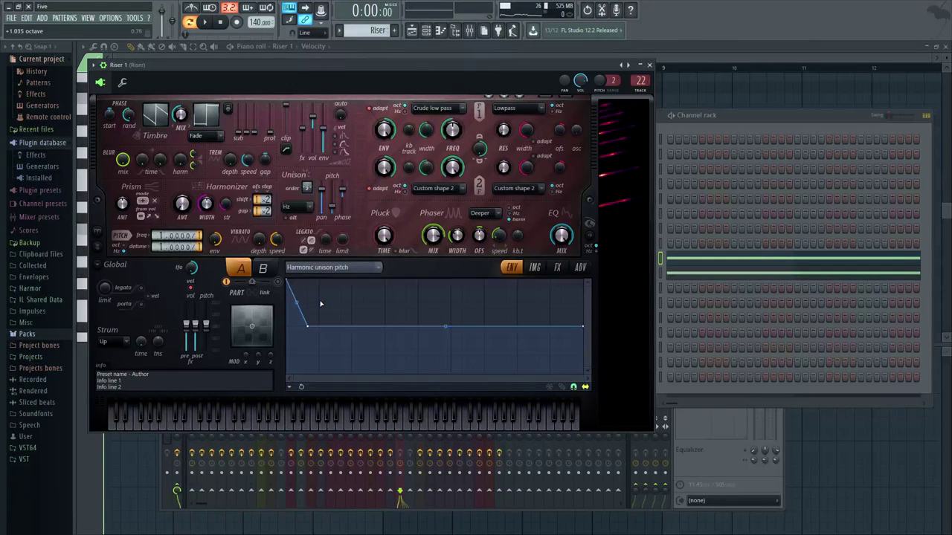
left_click(649, 66)
left_click(635, 257)
key("q")
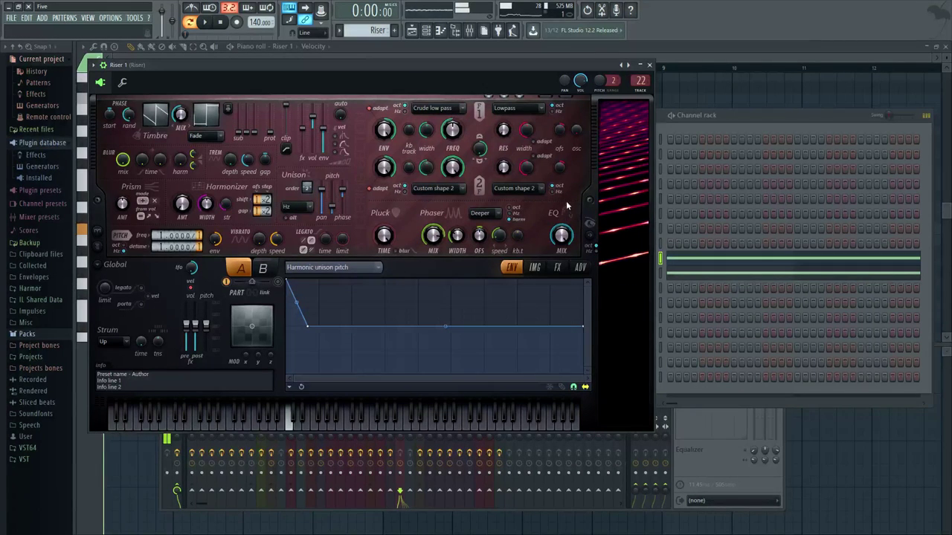
left_click(649, 65)
Step: Open the Riser 2 instrument, audition low and high notes on it and close its window
left_click(608, 273)
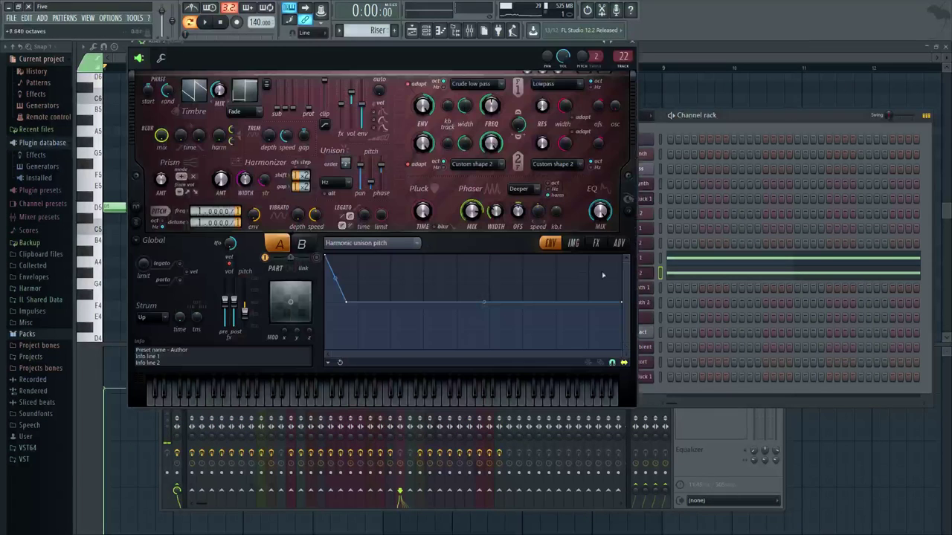
left_click(661, 274)
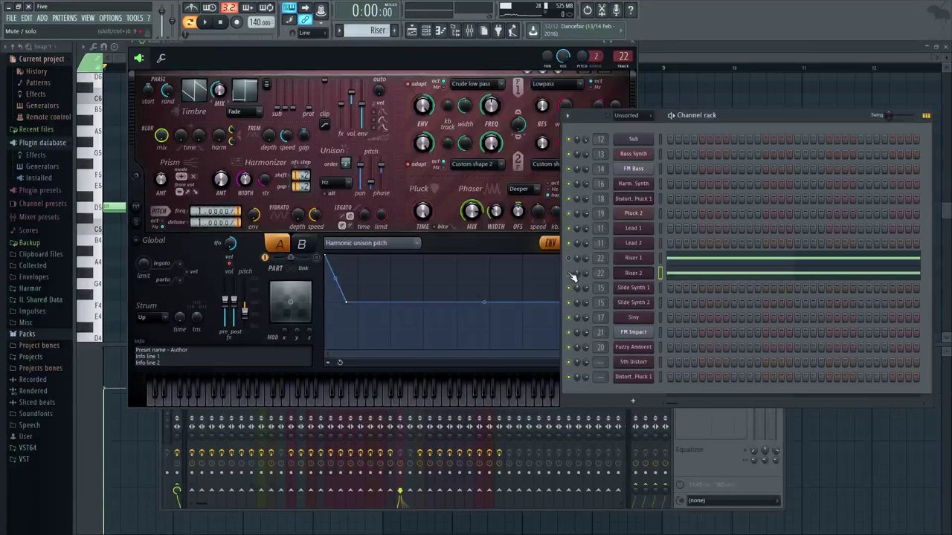
left_click(486, 59)
key("z")
left_click(632, 212)
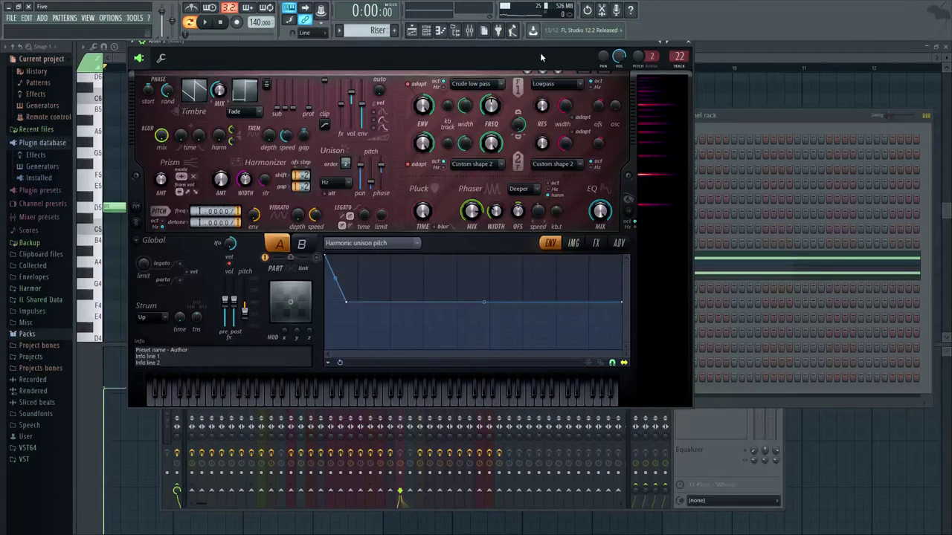
key("q")
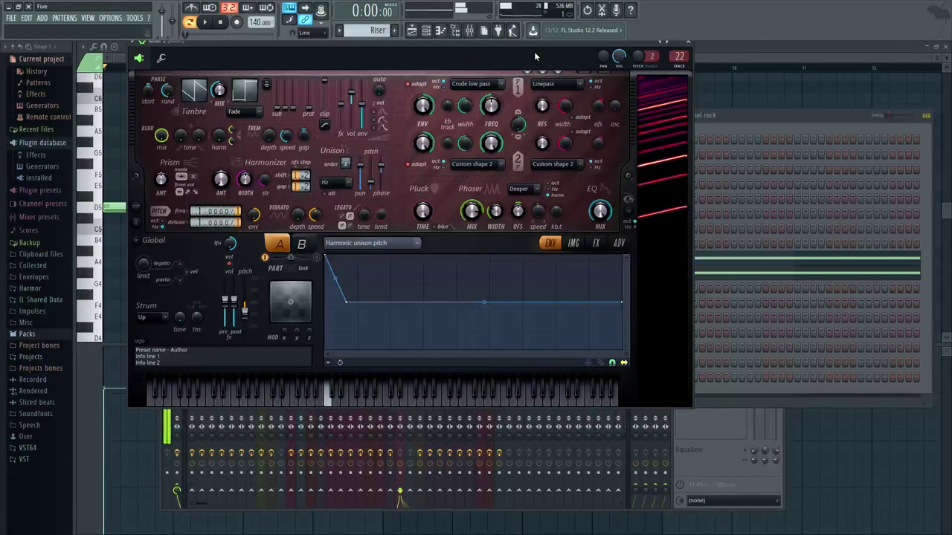
left_click(688, 44)
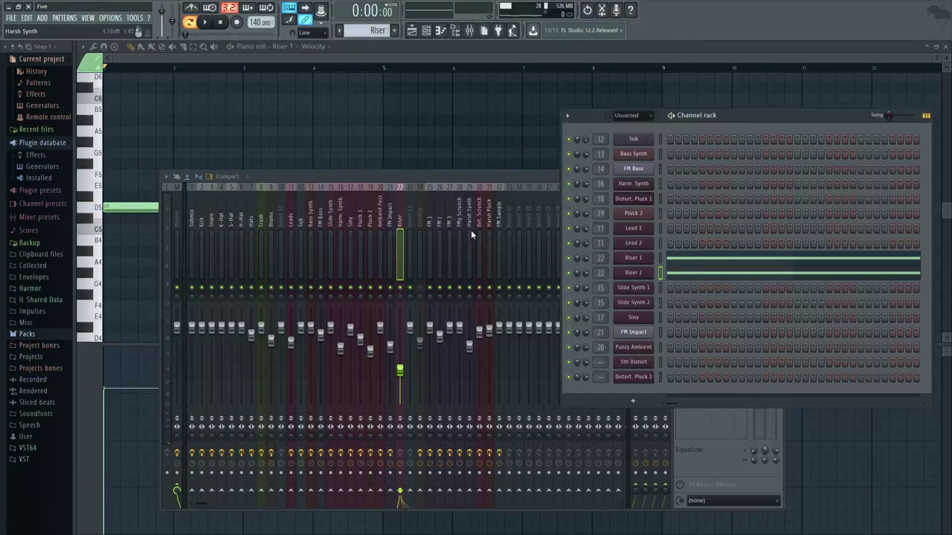
Step: Play the Riser pattern with both riser channels together and stop the playback
key("space")
left_click(443, 176)
left_click(750, 125)
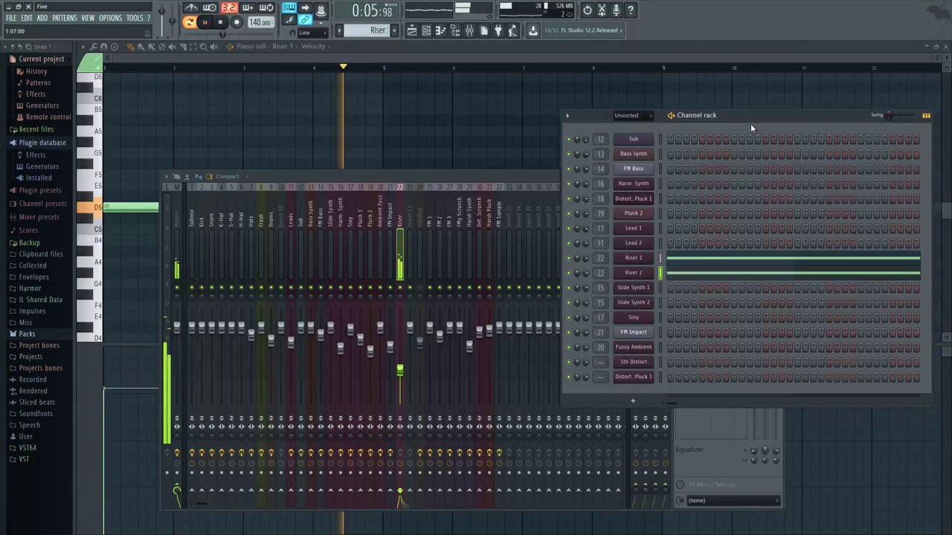
key("space")
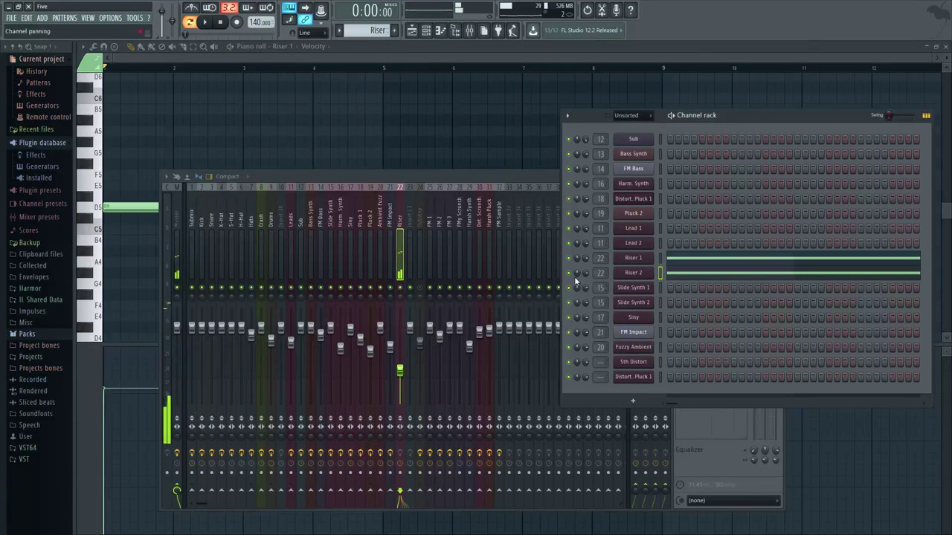
Step: Reopen the Riser 1 instrument, listen to it on its own with Riser 2 muted, and close it
left_click(639, 260)
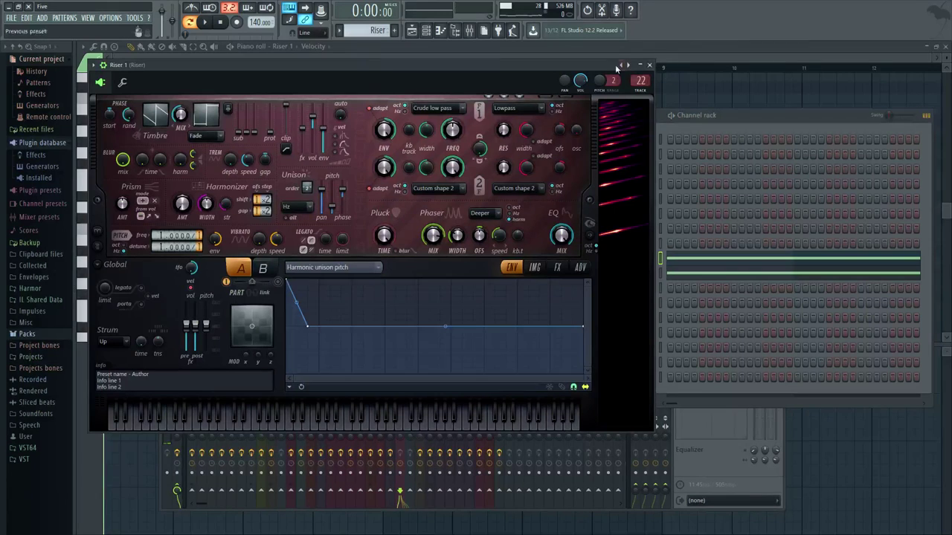
mouse_move(616, 68)
left_mouse_down()
mouse_move(633, 97)
mouse_move(628, 62)
left_mouse_up()
left_click(680, 65)
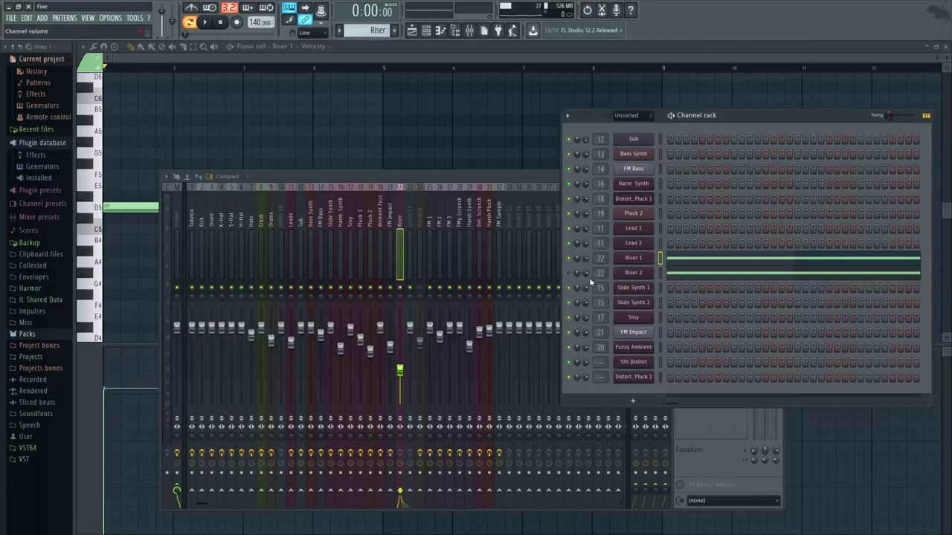
left_click(640, 261)
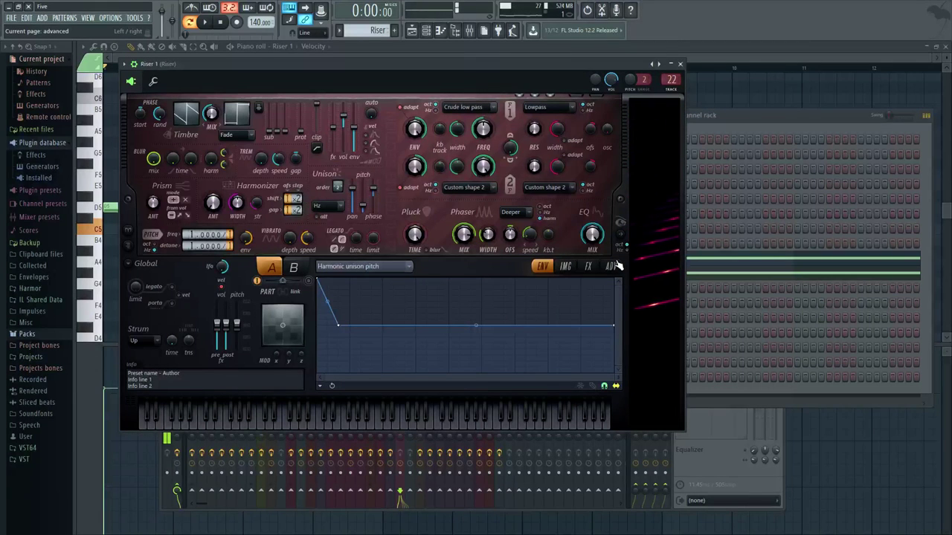
left_click(679, 65)
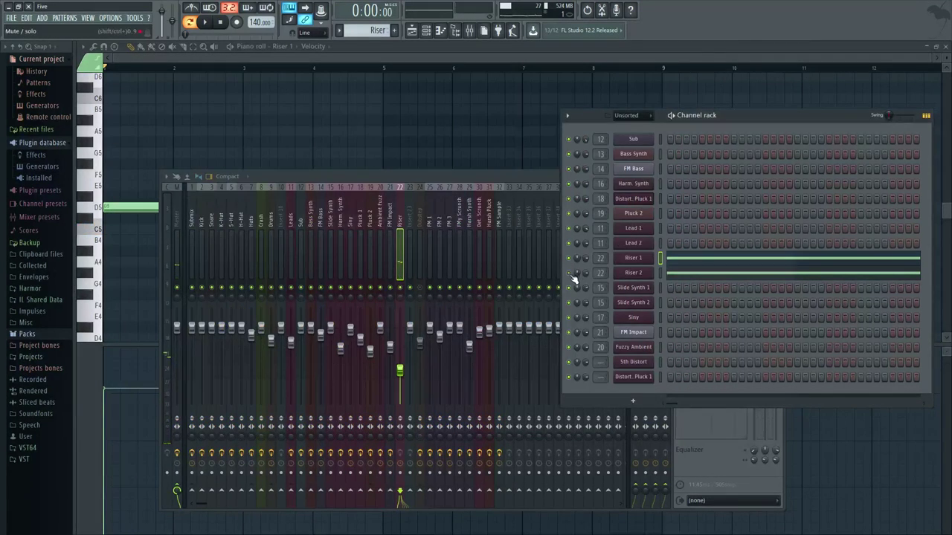
Step: Open an Intro Snare clip near the Rise marker in the piano roll and show its channels in pattern mode
left_click(412, 31)
scroll(474, 213, "down", 3)
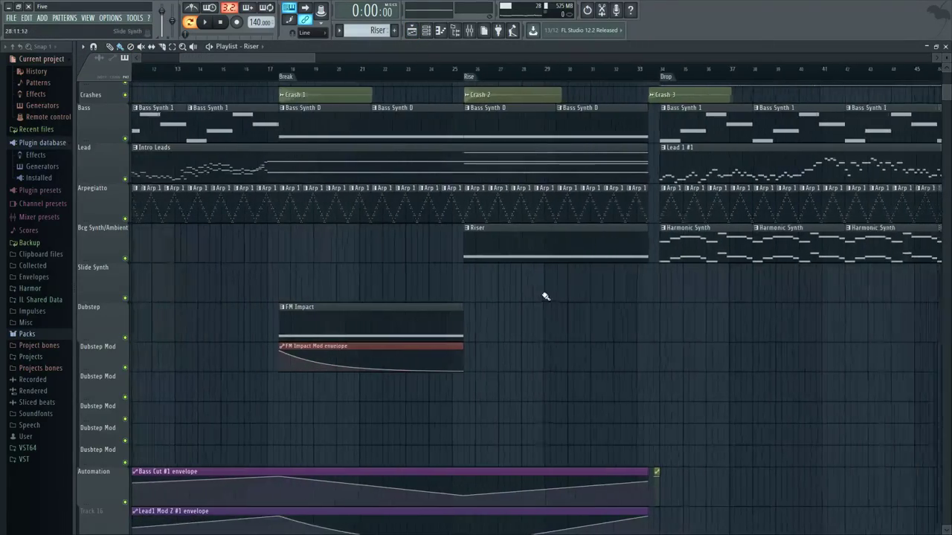
left_click_drag(544, 295, 435, 385)
scroll(435, 385, "up", 4)
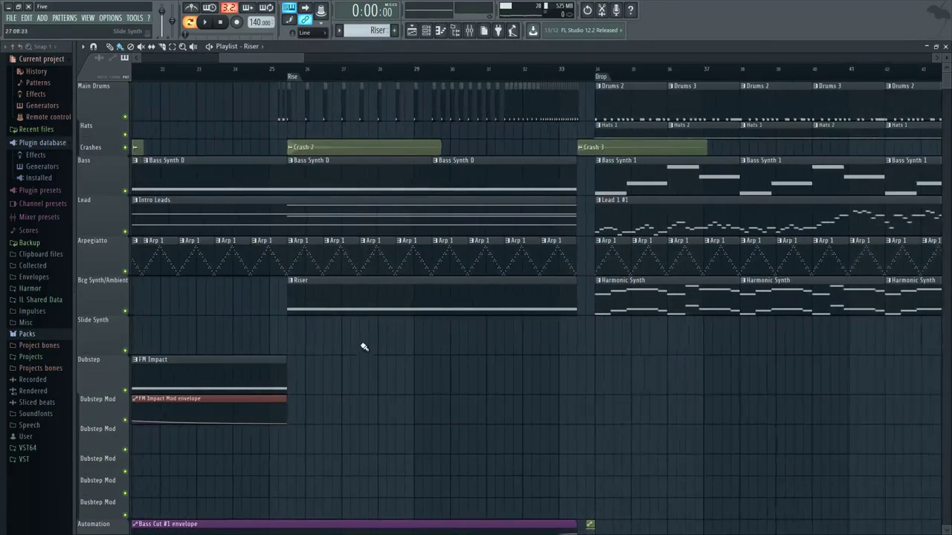
left_click(301, 77)
scroll(256, 125, "up", 3)
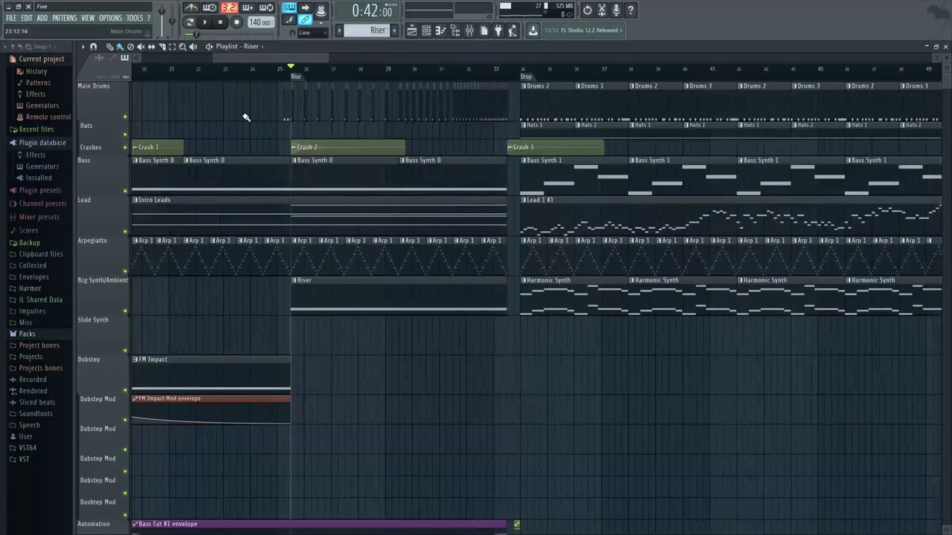
scroll(267, 128, "up", 5)
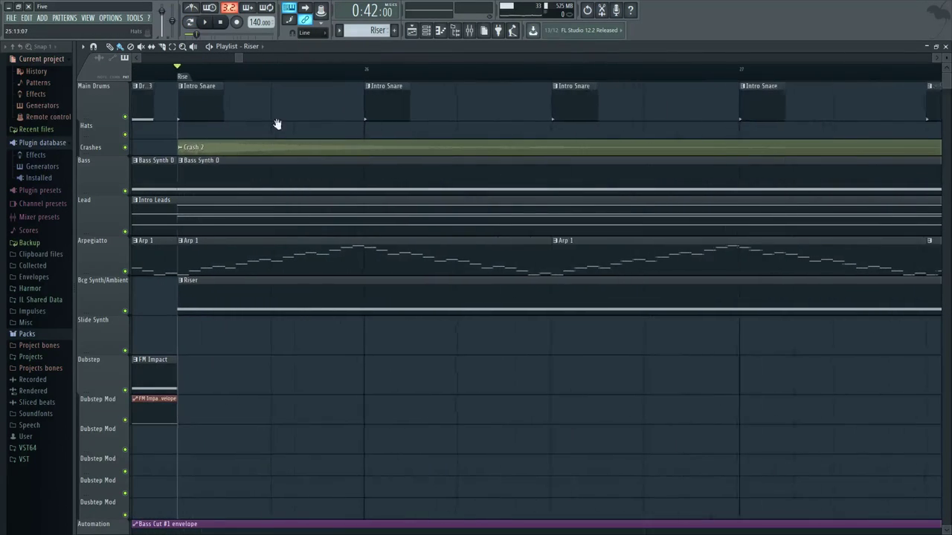
scroll(324, 117, "up", 3)
double_click(359, 107)
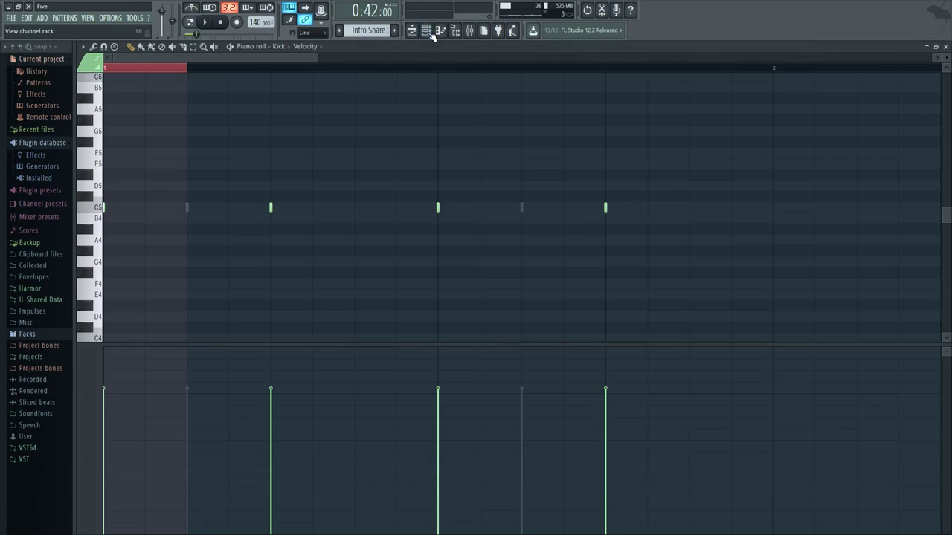
left_click(188, 23)
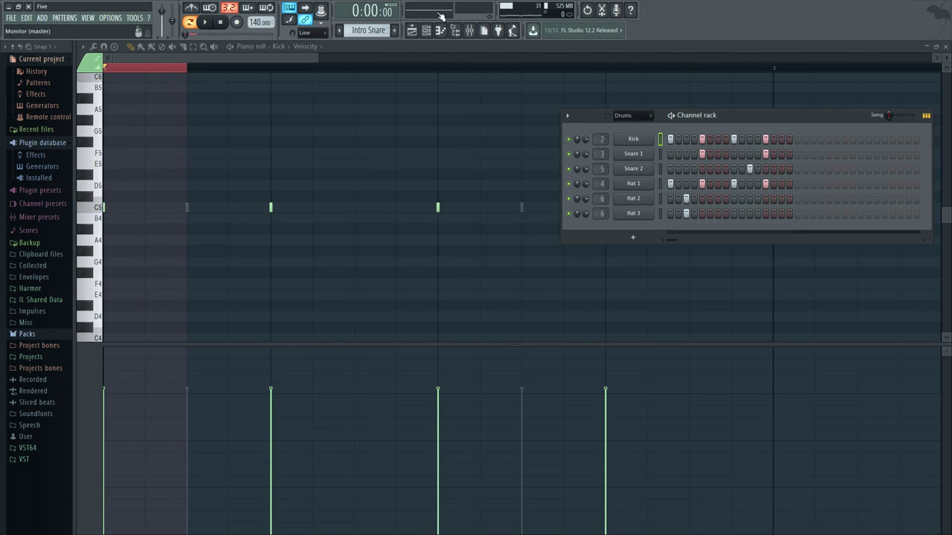
Step: Return to the playlist and examine the spacing of the Intro Snare clips from the Rise marker to the Drop
left_click(412, 31)
scroll(348, 123, "down", 3)
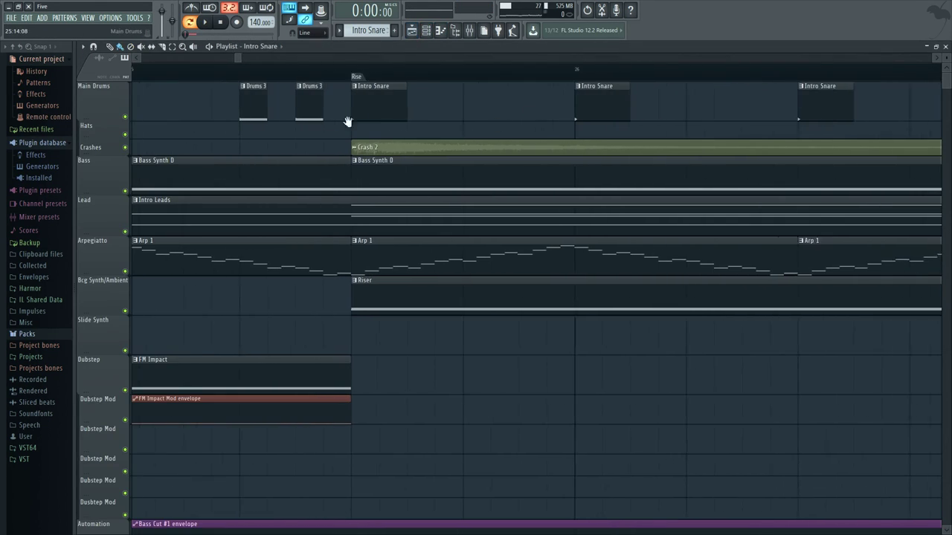
scroll(596, 111, "down", 2)
scroll(495, 121, "right", 3)
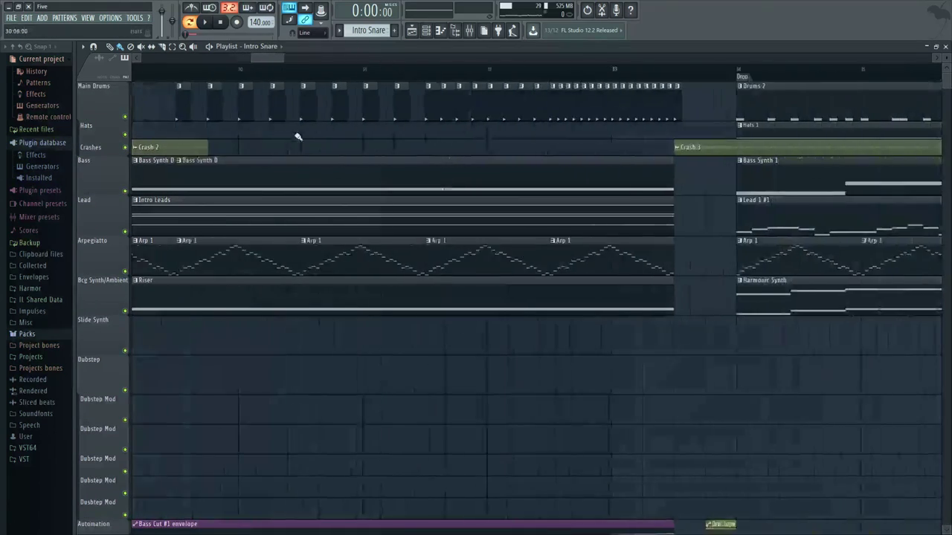
scroll(372, 142, "down", 2)
scroll(377, 122, "up", 2)
scroll(352, 121, "up", 1)
scroll(386, 140, "down", 2)
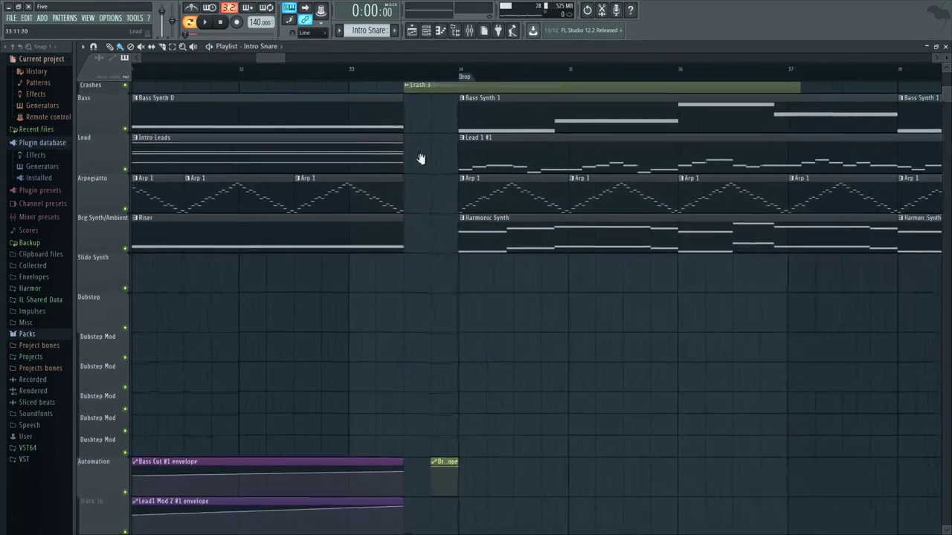
scroll(421, 159, "up", 2)
Step: Place the playhead at the start of the Crash 3 clip and examine the automation clips ending around the Drop
left_click(396, 70)
key("space")
key("space")
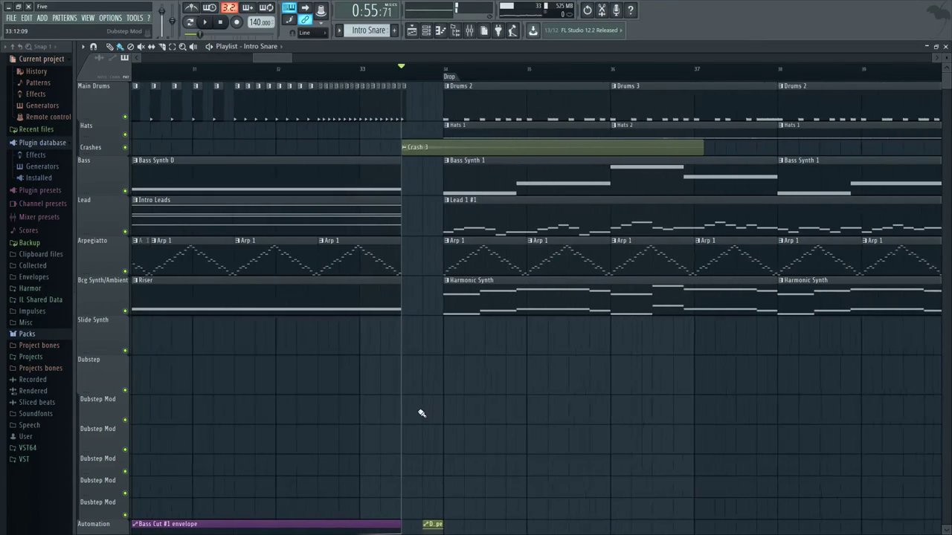
scroll(421, 412, "down", 5)
scroll(508, 334, "down", 1)
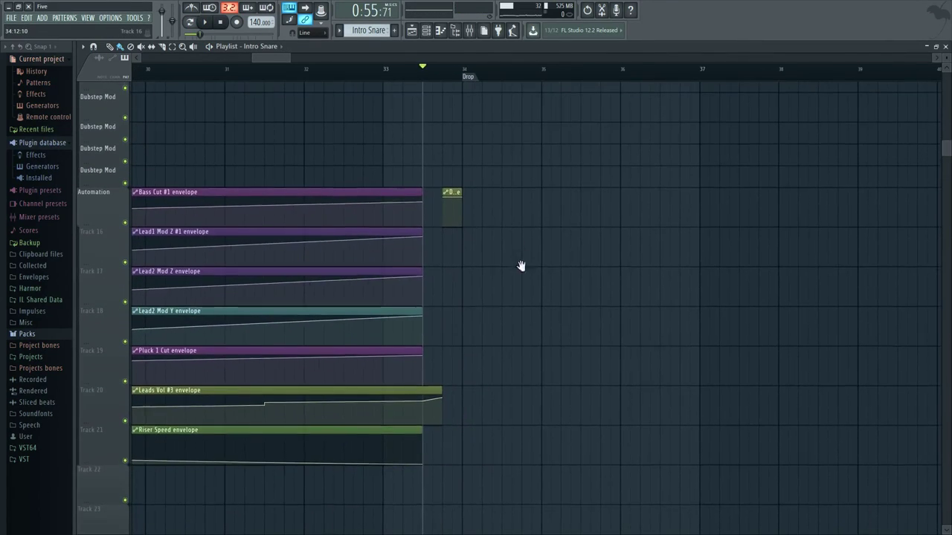
scroll(520, 266, "up", 3)
scroll(565, 82, "right", 3)
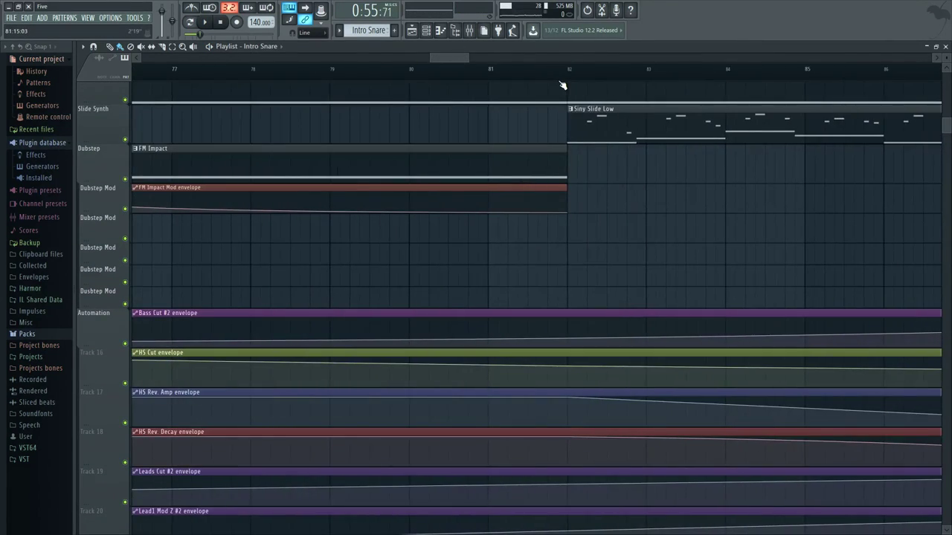
scroll(561, 83, "left", 3)
Step: Play the song through the gap into the Drop section and stop the playback
key("space")
scroll(548, 334, "up", 6)
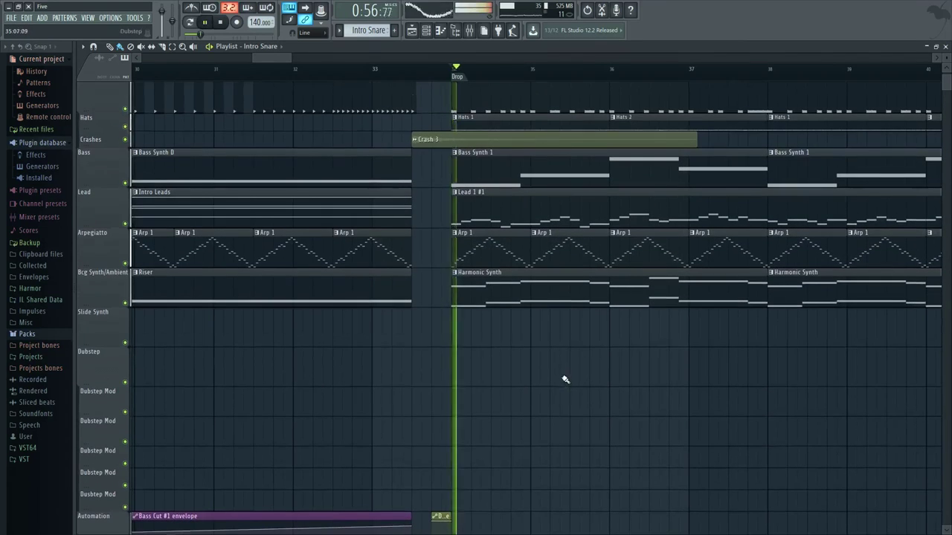
left_click_drag(677, 390, 582, 401)
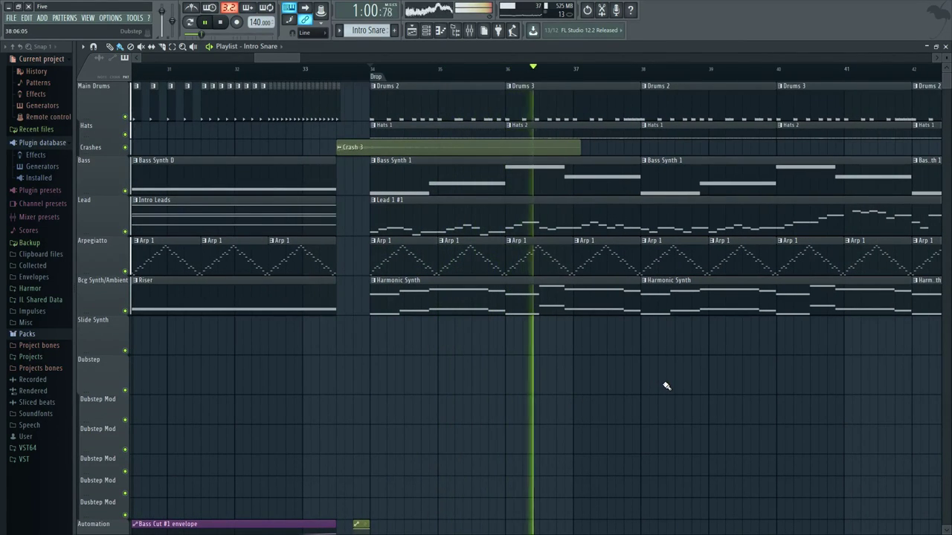
left_click_drag(676, 375, 523, 404)
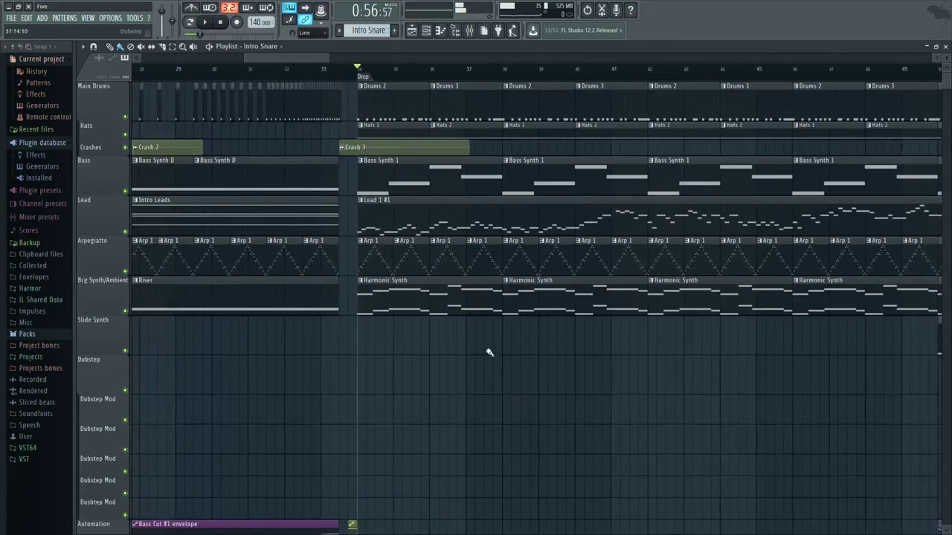
Step: Open the Lead 1 #1 clip in the piano roll and play its melody in pattern mode
double_click(412, 222)
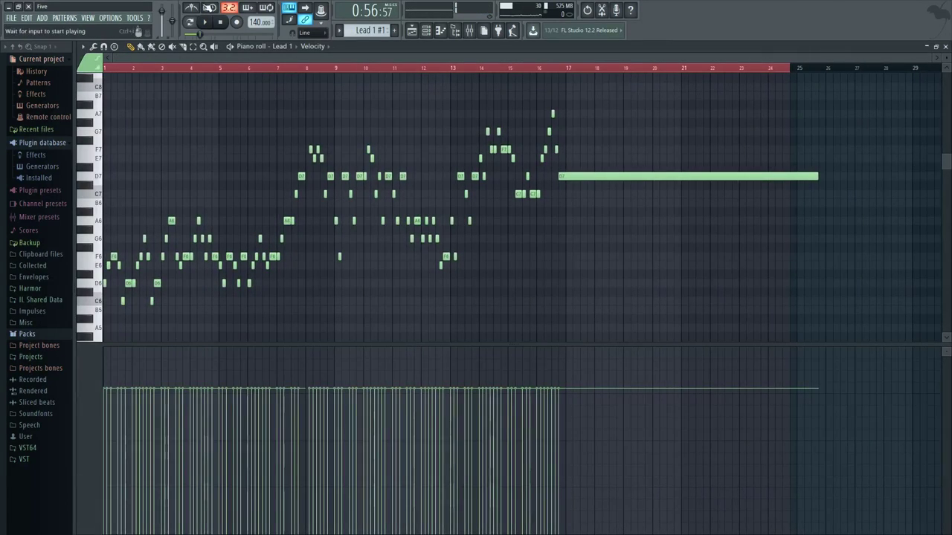
left_click(202, 25)
key("space")
Step: Return to the playlist and examine the clips and automation envelopes on both sides of the Drop marker
left_click(411, 29)
scroll(420, 291, "up", 3)
left_click_drag(421, 370, 432, 298)
scroll(432, 298, "down", 2)
scroll(278, 320, "down", 1)
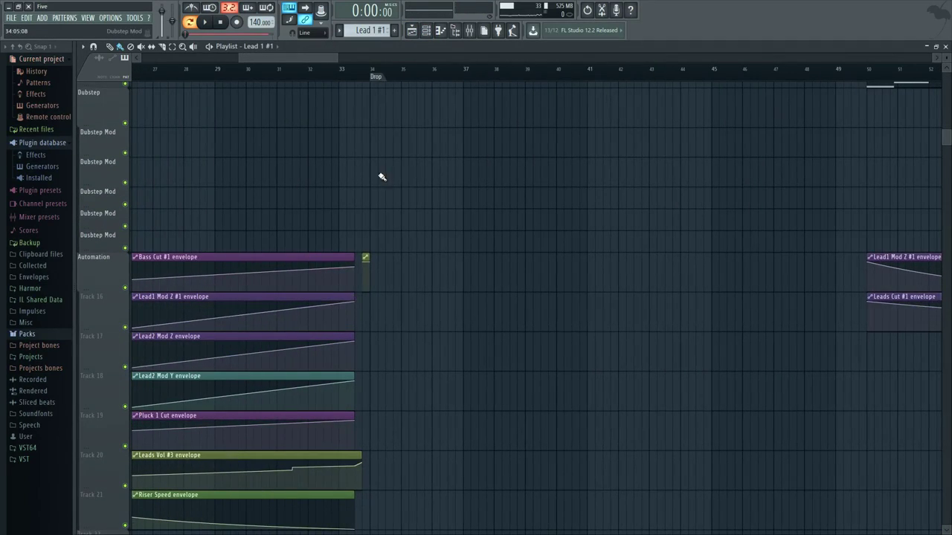
scroll(382, 177, "up", 5)
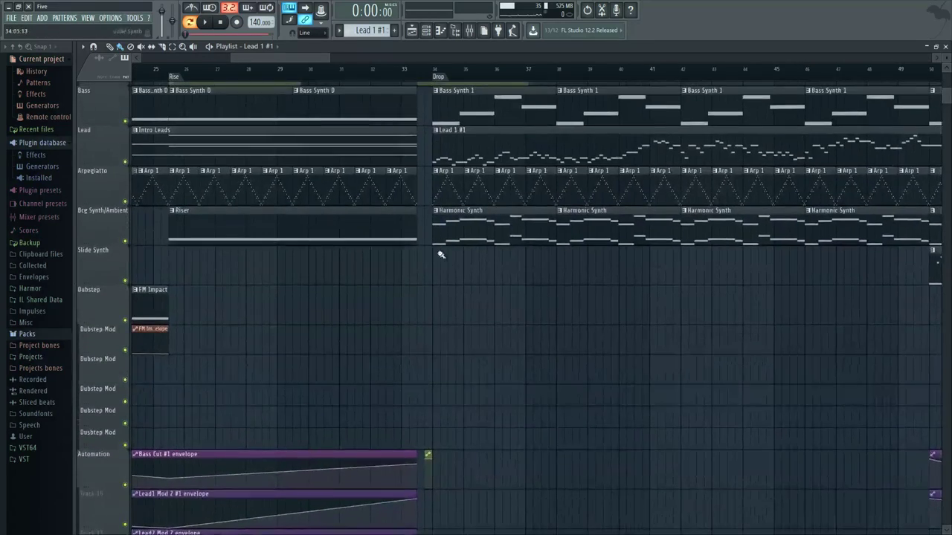
scroll(441, 255, "up", 2)
scroll(446, 267, "up", 2)
Step: Mute the first Harmonic Synth clip after the Drop marker and play the song from the Drop
left_click(429, 70)
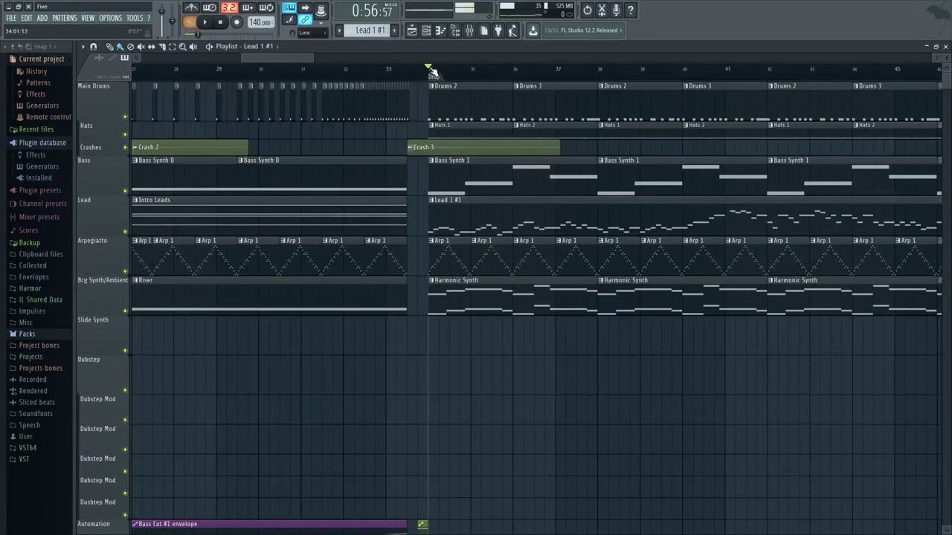
scroll(510, 334, "up", 2)
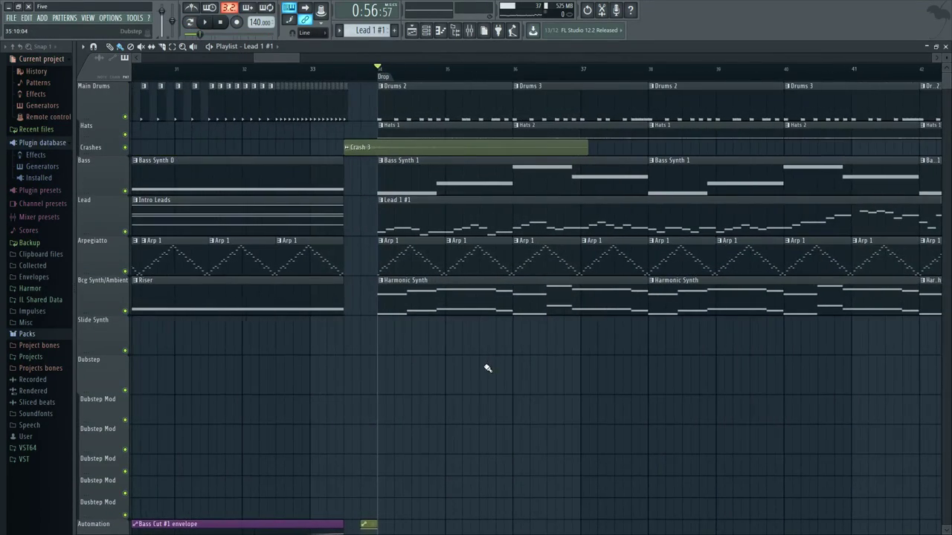
scroll(487, 368, "down", 3)
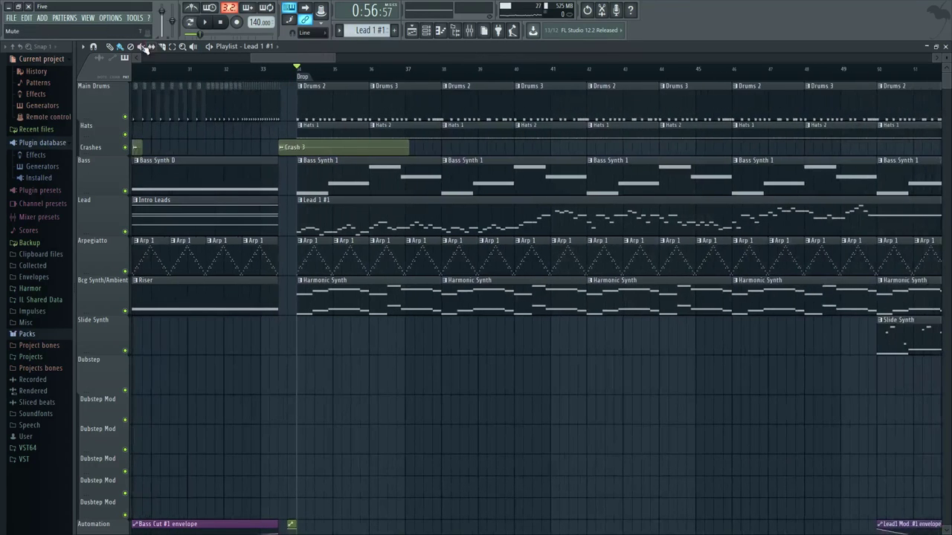
left_click(338, 294)
key("space")
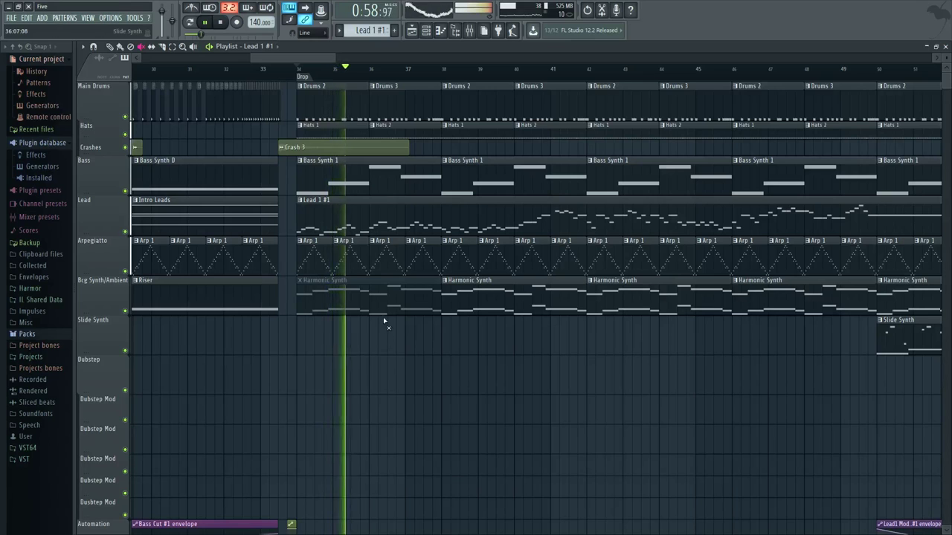
Step: Stop the playback and undo the muting of the first Harmonic Synth clip after the Drop marker
key("space")
key("ctrl+z")
scroll(423, 382, "up", 2)
left_click_drag(422, 383, 499, 382)
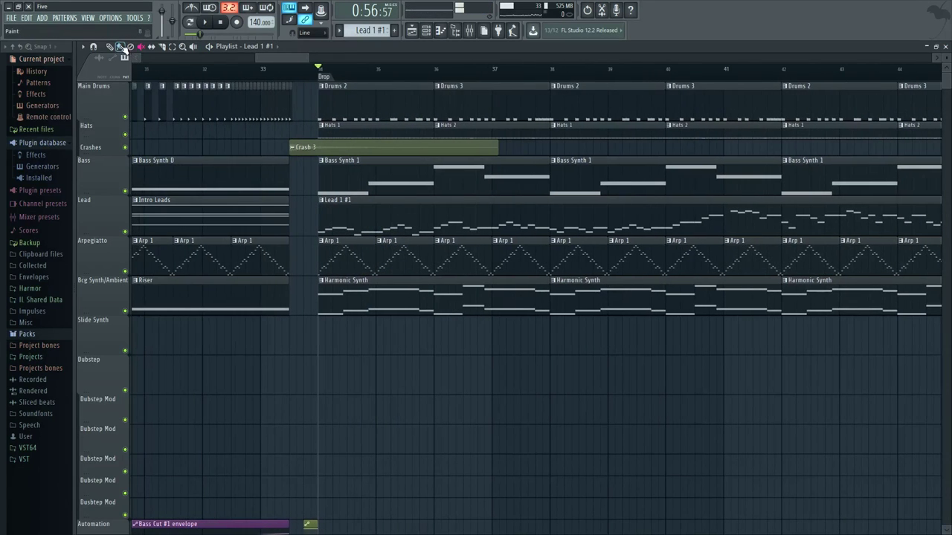
Step: Open the first Drums 2 clip in the piano roll and compare its kick notes with the channel rack
double_click(364, 101)
scroll(391, 136, "down", 2)
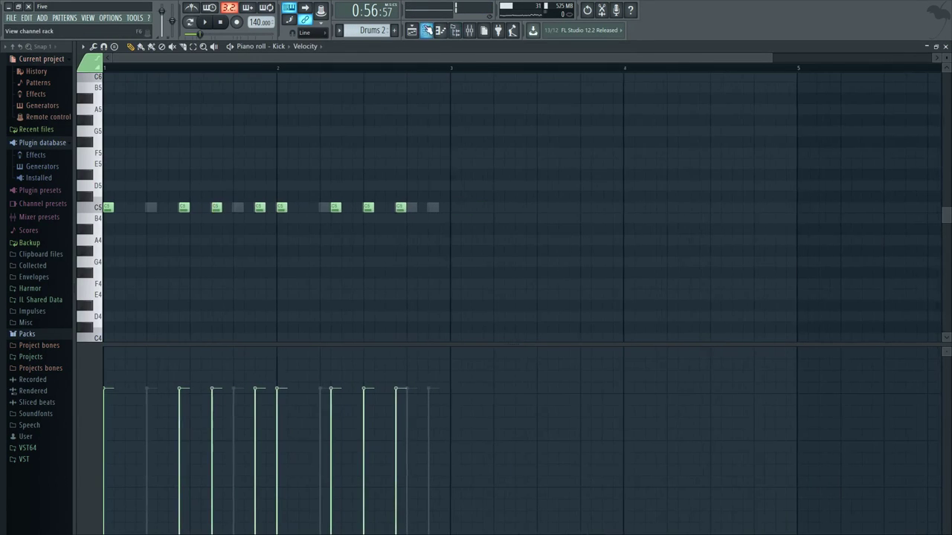
left_click(427, 31)
scroll(449, 97, "down", 1)
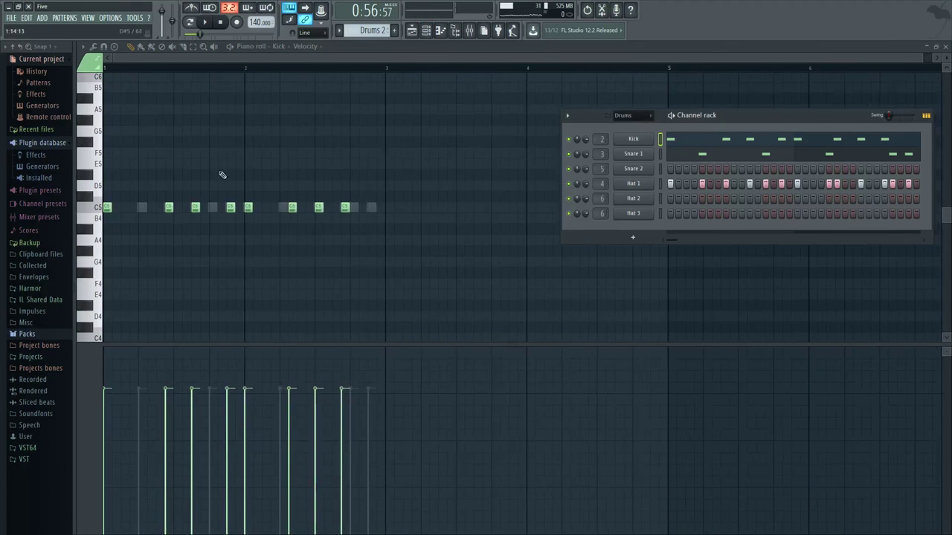
scroll(223, 174, "up", 3)
key("F6")
scroll(168, 189, "up", 4)
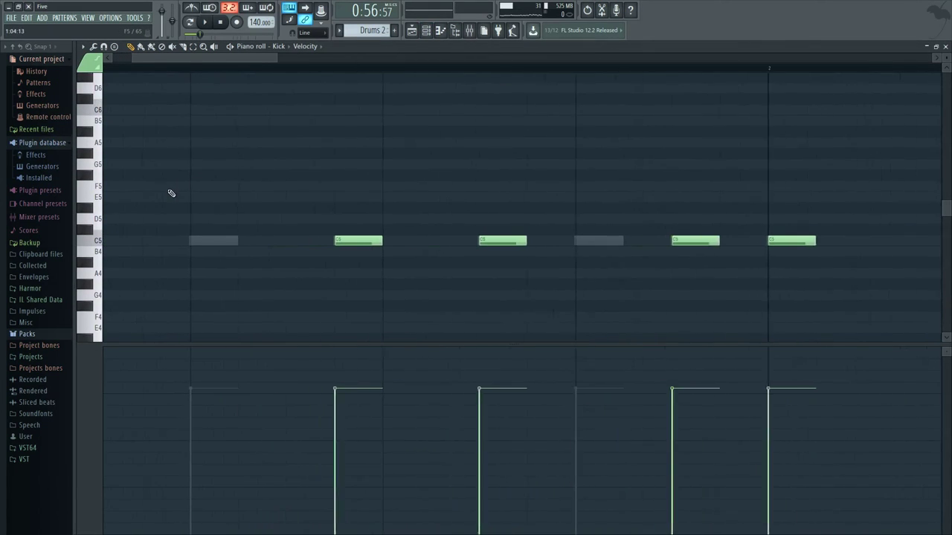
scroll(264, 165, "down", 4)
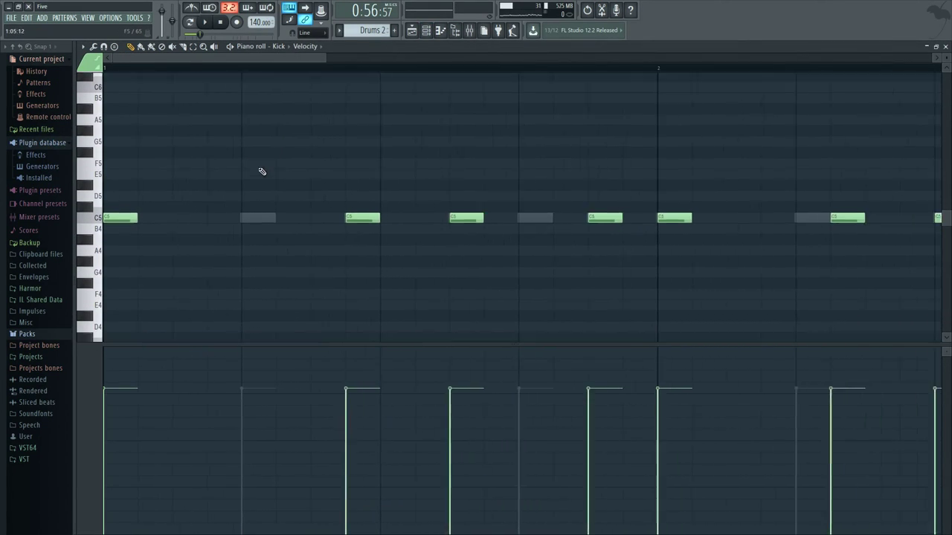
Step: Examine the kick and snare placement across both bars of the Drums 2 pattern in the piano roll and channel rack
left_click(434, 34)
left_click(435, 33)
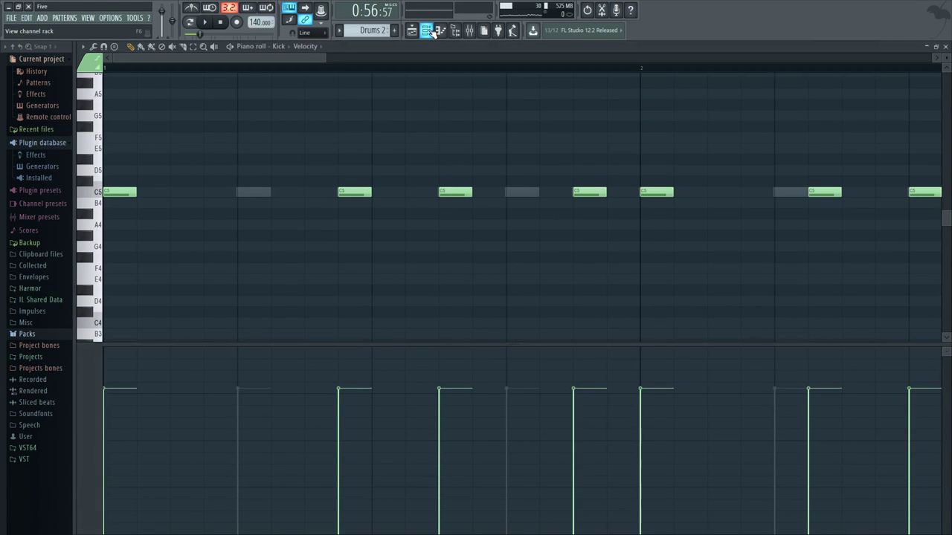
scroll(449, 124, "down", 2)
scroll(449, 124, "down", 1)
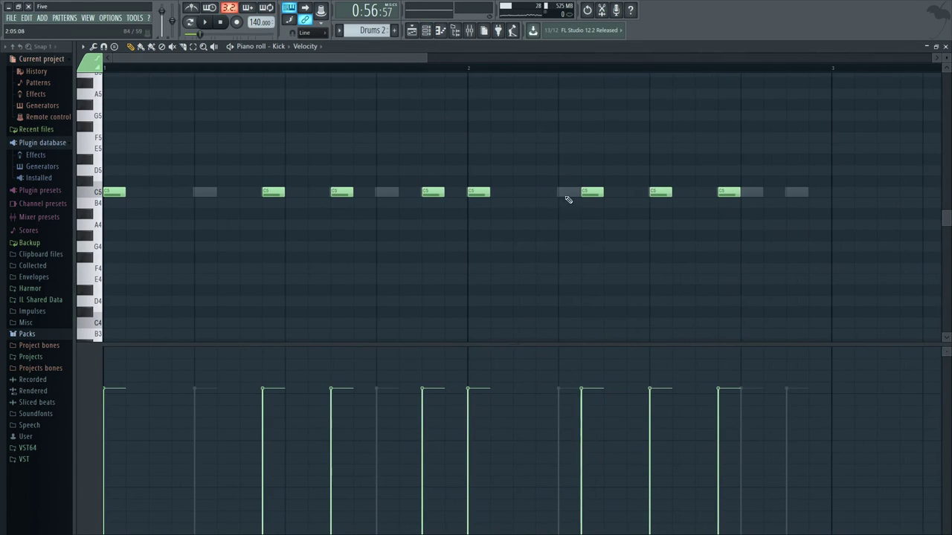
scroll(406, 76, "down", 1)
left_click(430, 35)
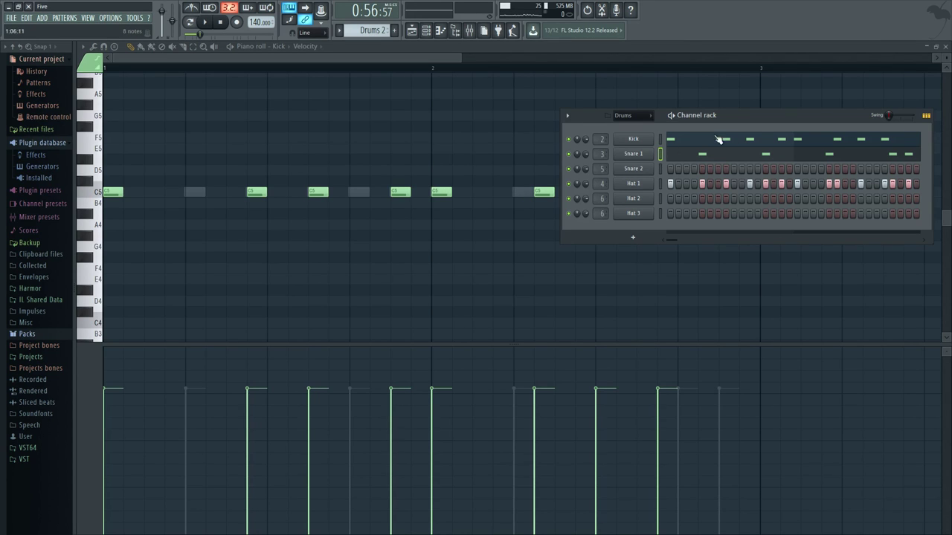
scroll(195, 255, "down", 4)
key("F6")
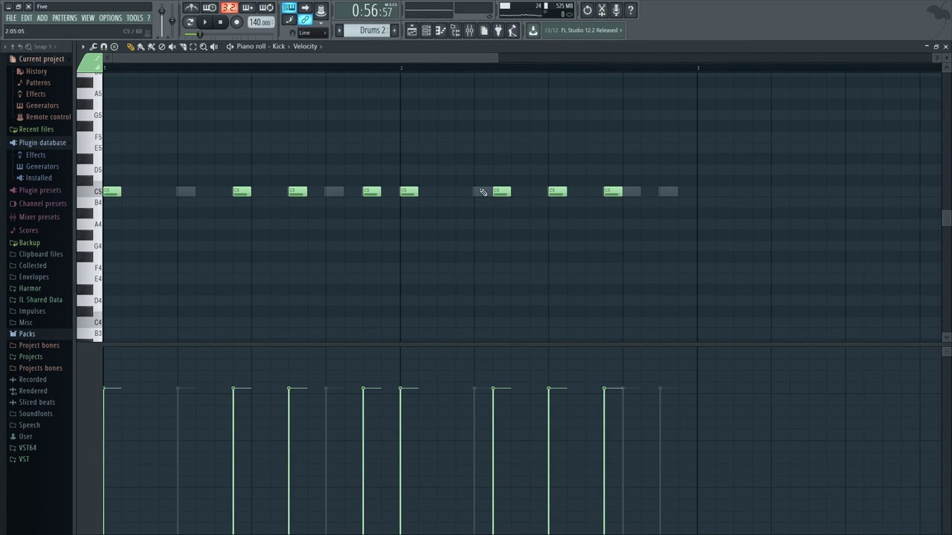
scroll(471, 252, "up", 2)
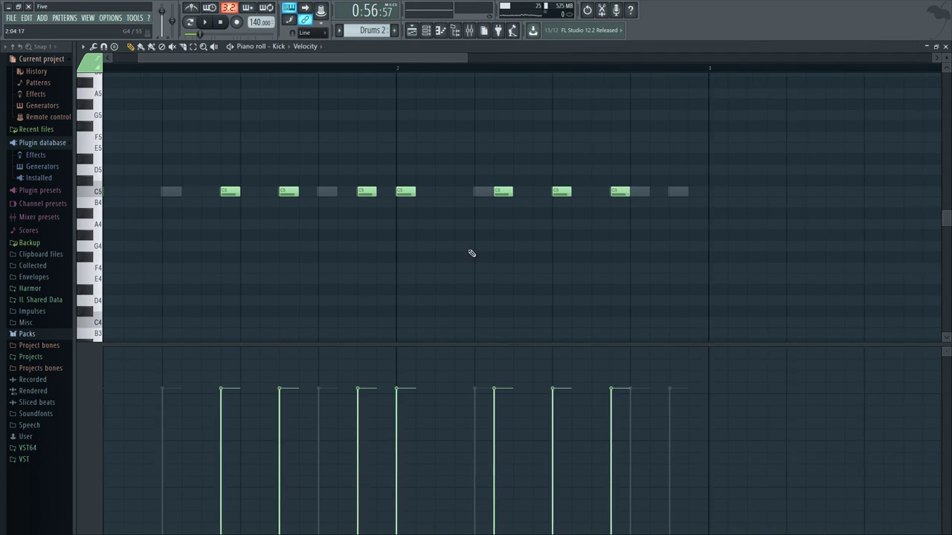
scroll(478, 261, "down", 2)
left_click(425, 32)
left_click(427, 32)
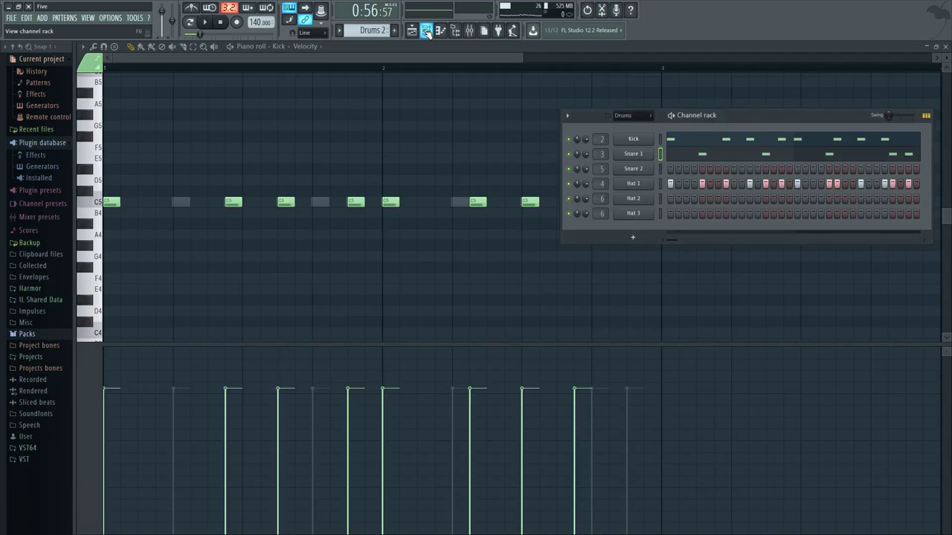
left_click(426, 32)
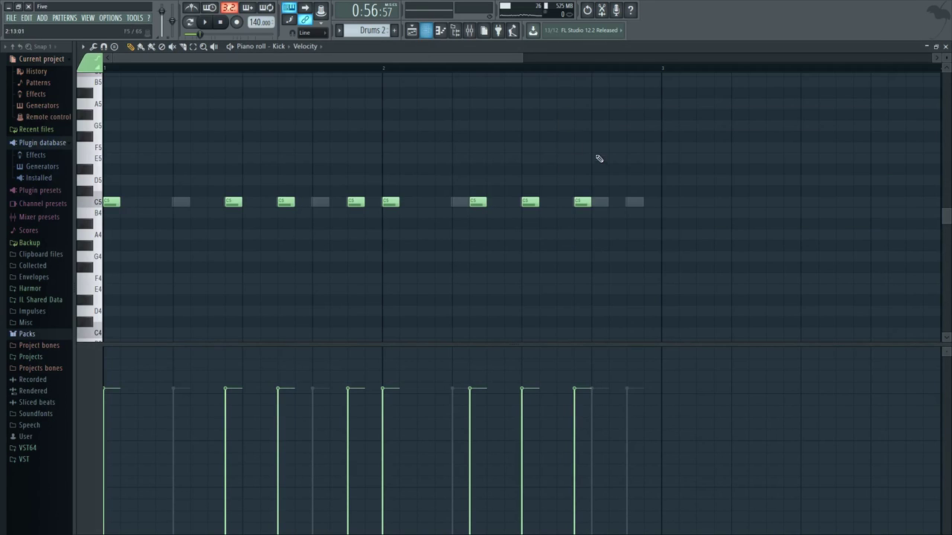
Step: Return to the playlist and open the first Drums 3 clip after the Drop marker in the piano roll
left_click(411, 31)
scroll(496, 100, "down", 4)
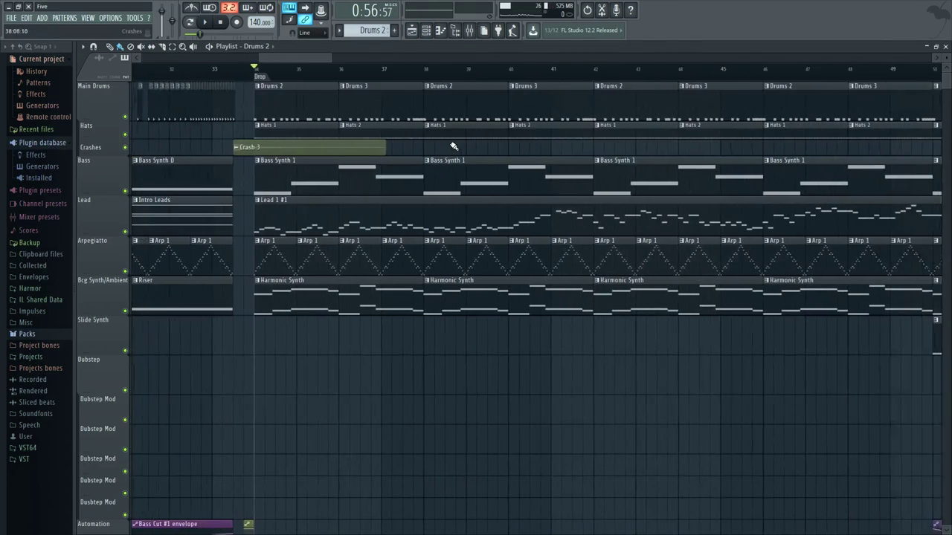
scroll(482, 142, "left", 2)
scroll(468, 126, "up", 1)
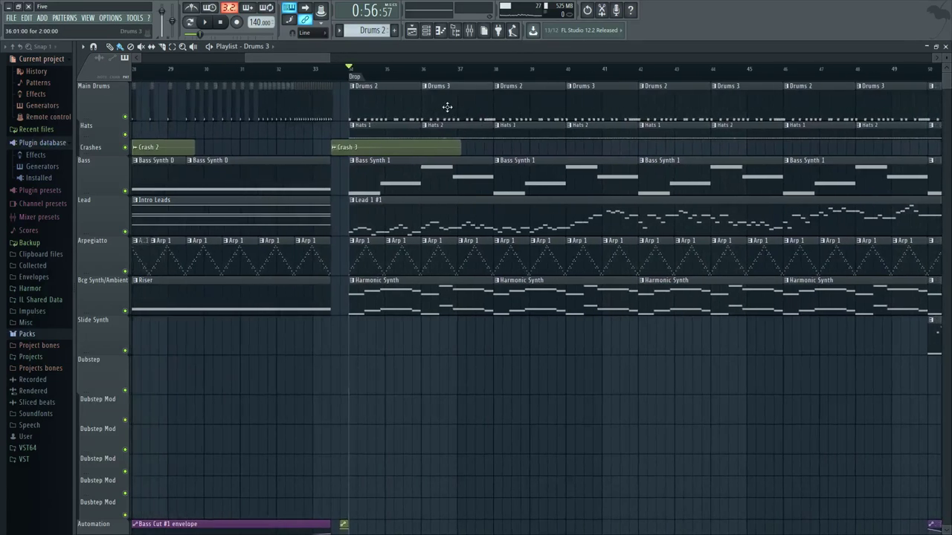
double_click(446, 106)
left_click(427, 32)
Step: Switch to the Drums 2 pattern, play it in pattern mode with the channel rack shown, and stop the playback
left_click(338, 44)
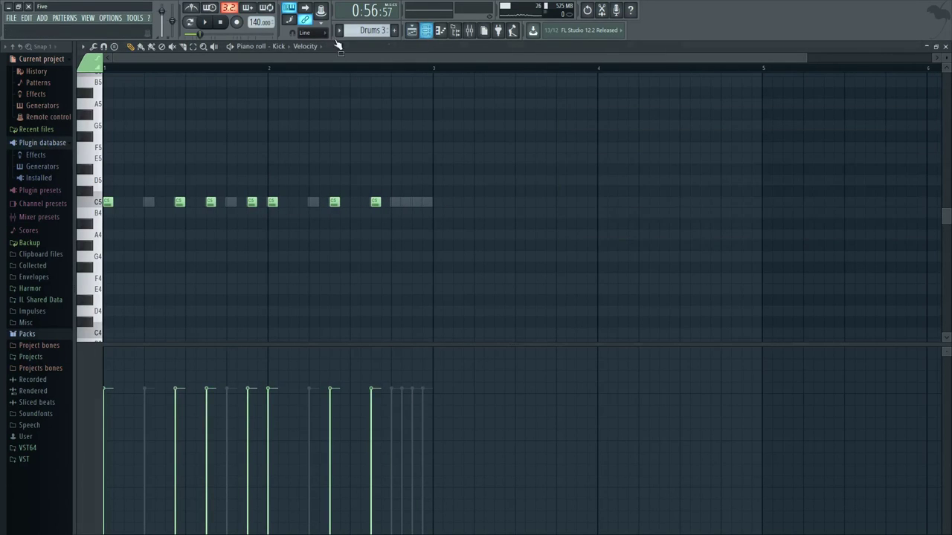
left_click(419, 30)
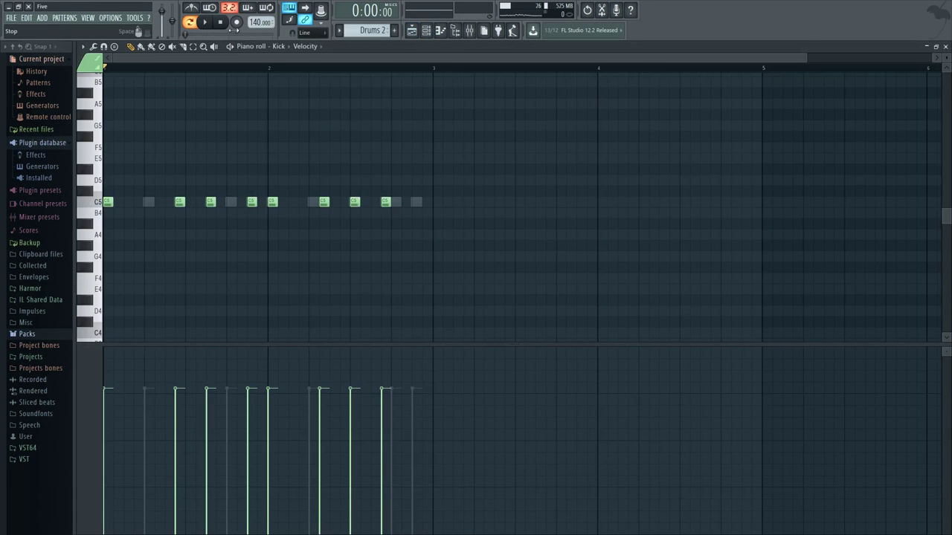
key("space")
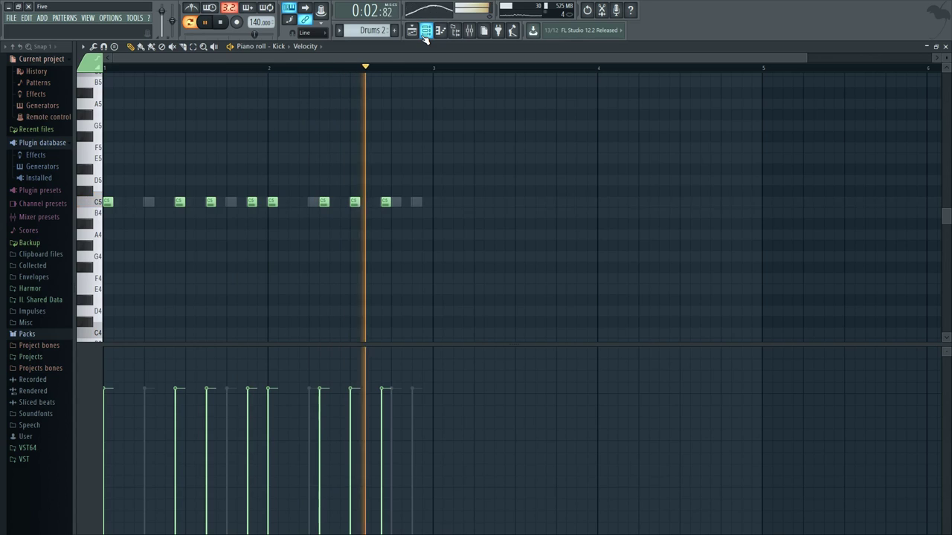
left_click(426, 31)
key("space")
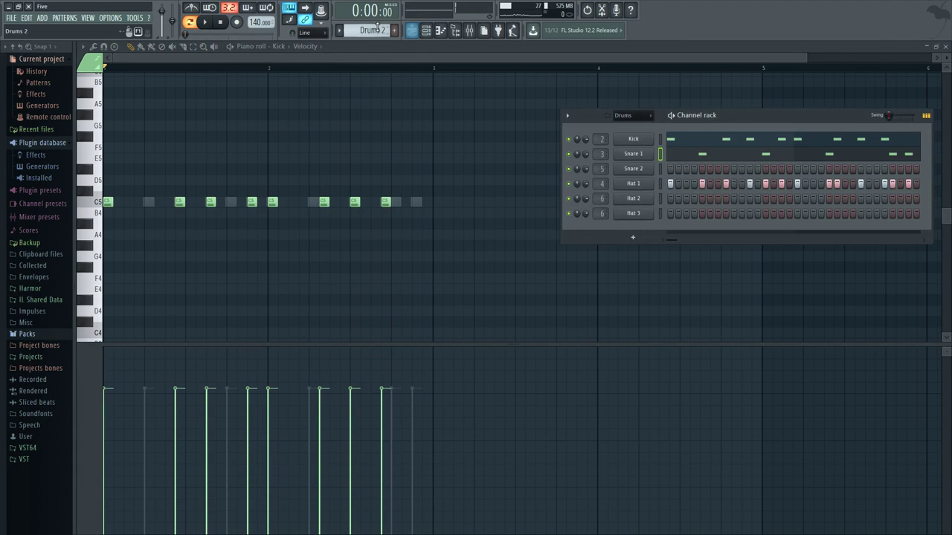
Step: Select the Drums 3 pattern, play it in pattern mode and stop the playback
scroll(373, 29, "down", 1)
key("space")
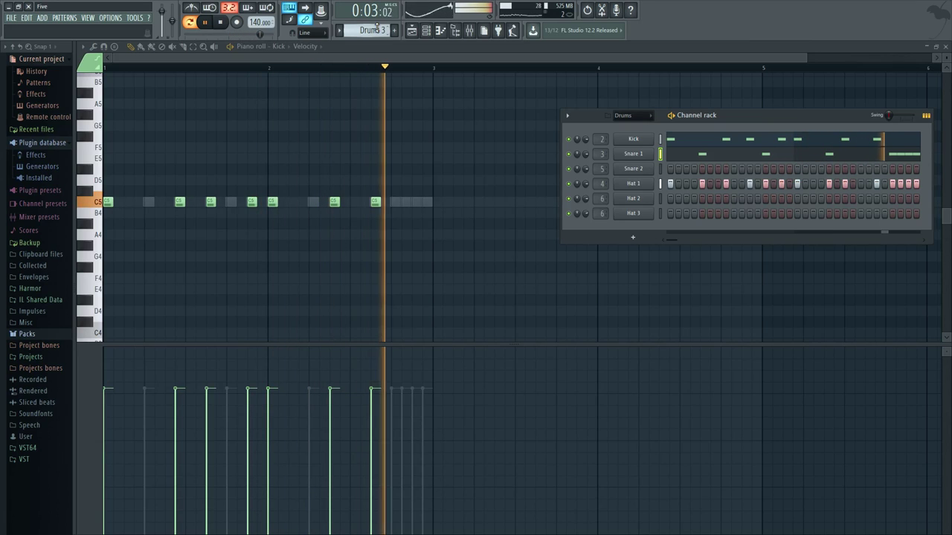
key("space")
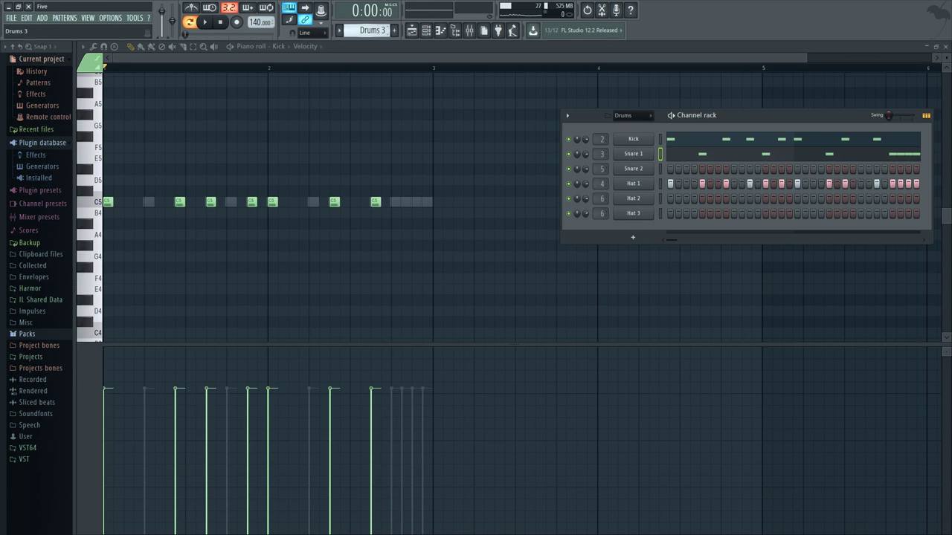
Step: Return to the playlist, place the playhead in the second half of bar 37 and examine the end of the Drums 3 clip
left_click(411, 29)
left_click(484, 74)
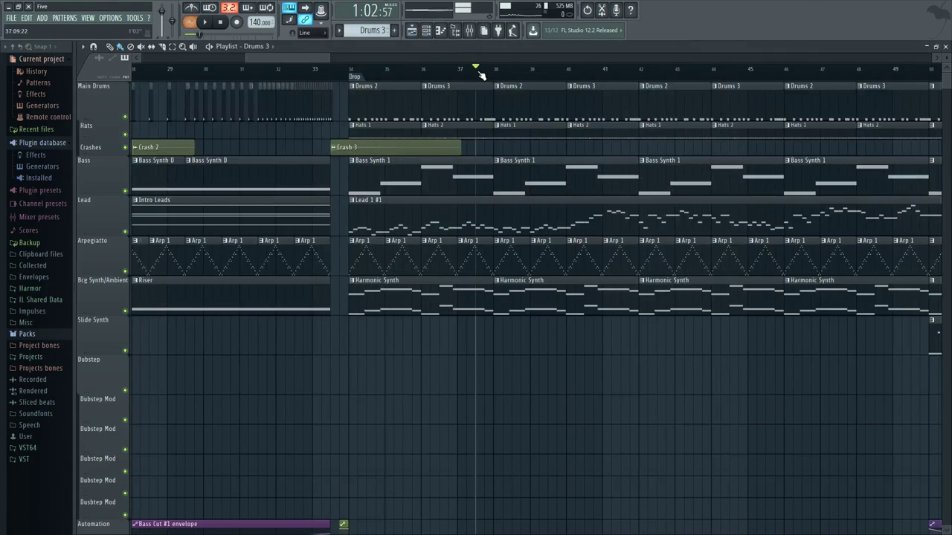
scroll(493, 77, "up", 3)
scroll(544, 147, "up", 4)
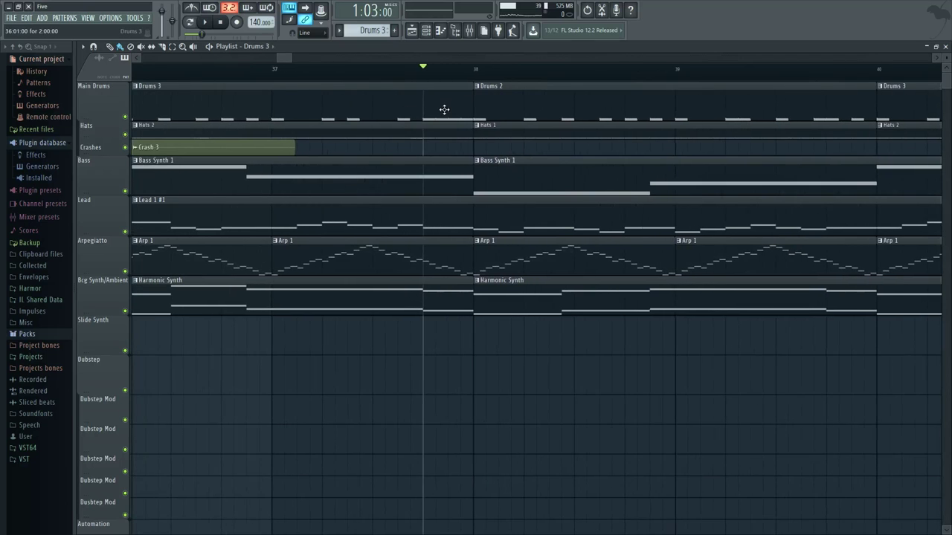
scroll(431, 152, "down", 2)
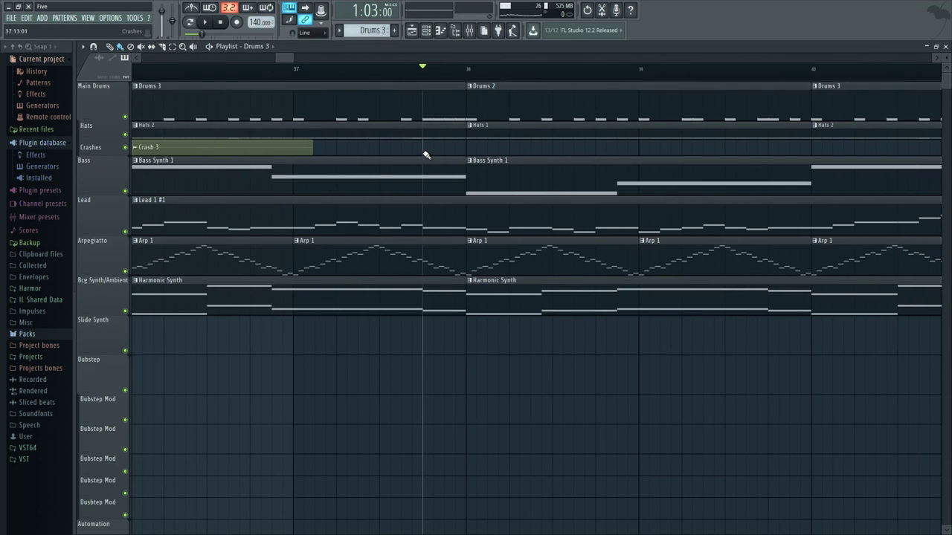
scroll(425, 151, "down", 4)
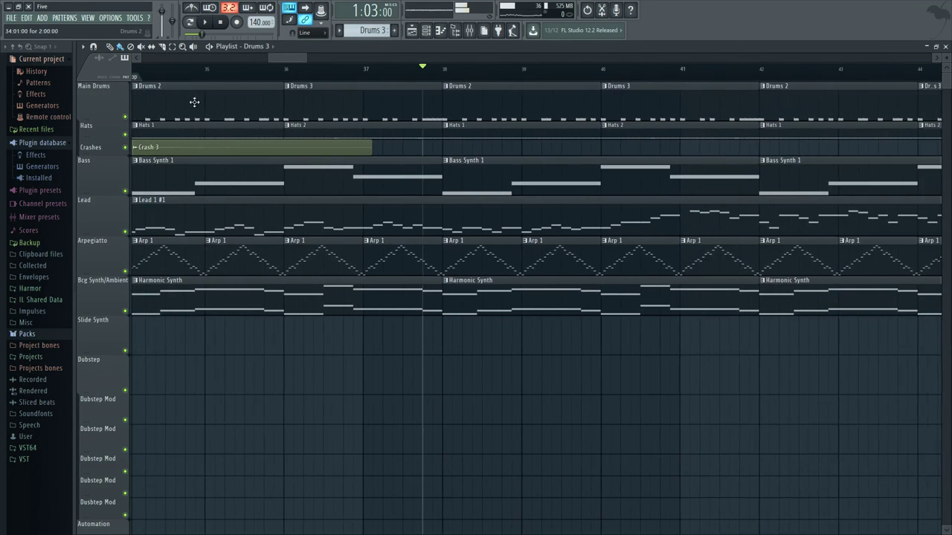
Step: Open the Hats 1 clip in the piano roll, play it in pattern mode and check its channels in the channel rack
left_click_drag(193, 102, 291, 129)
double_click(290, 125)
left_click(188, 23)
key("space")
scroll(438, 176, "down", 2)
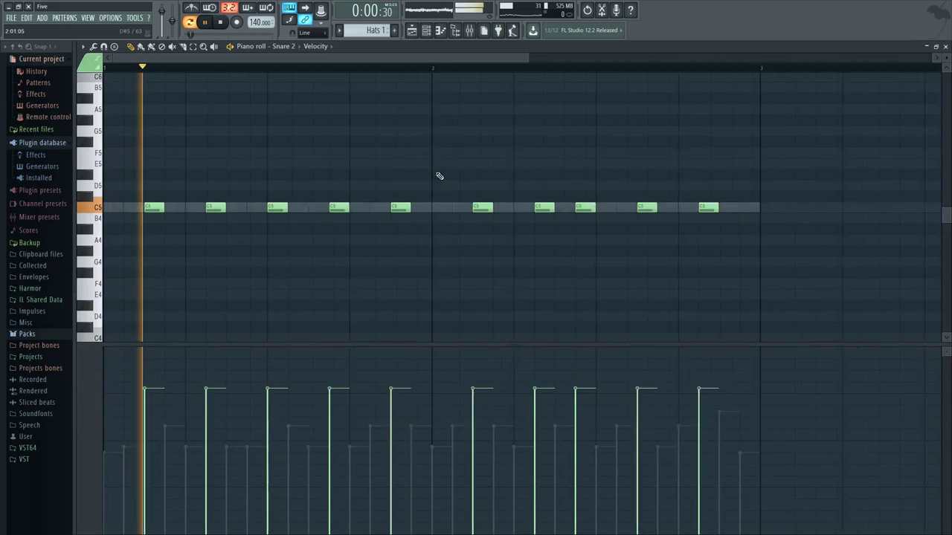
left_click(426, 31)
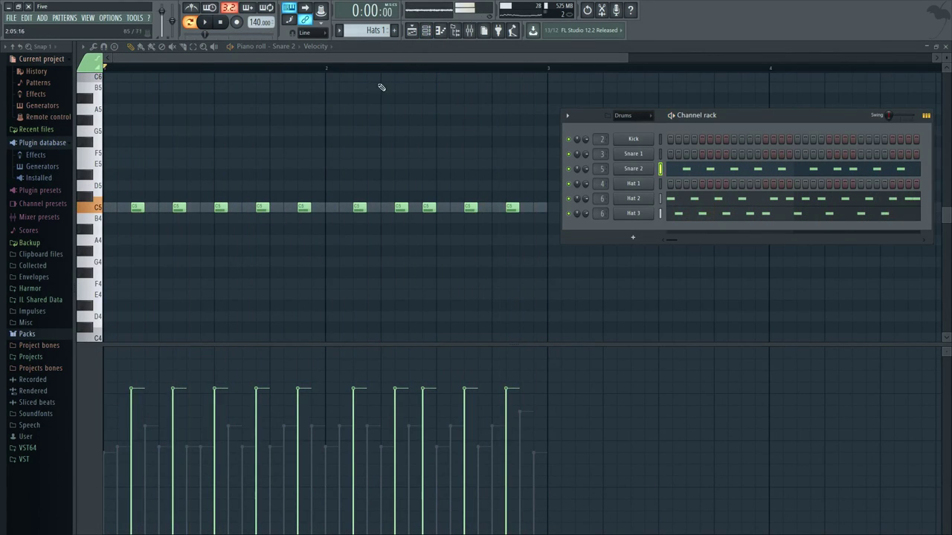
key("space")
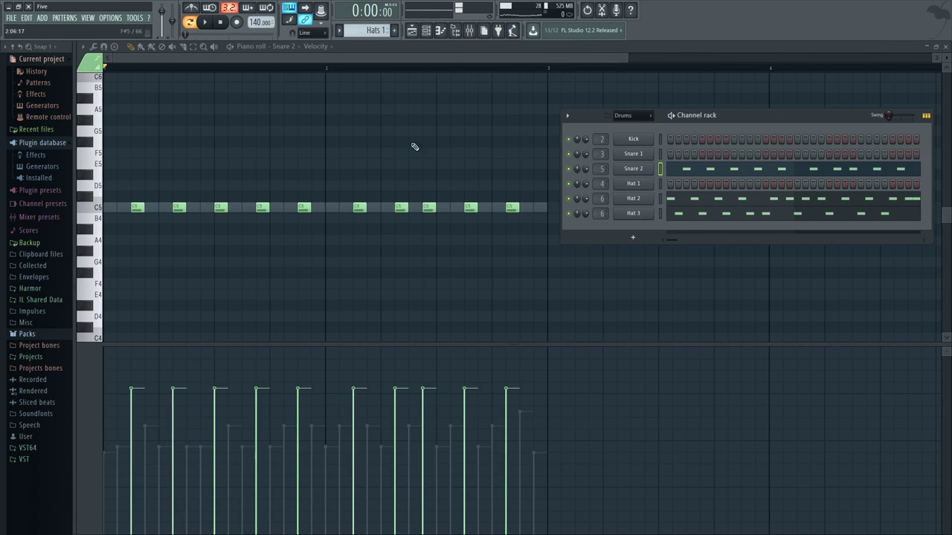
scroll(240, 155, "down", 2)
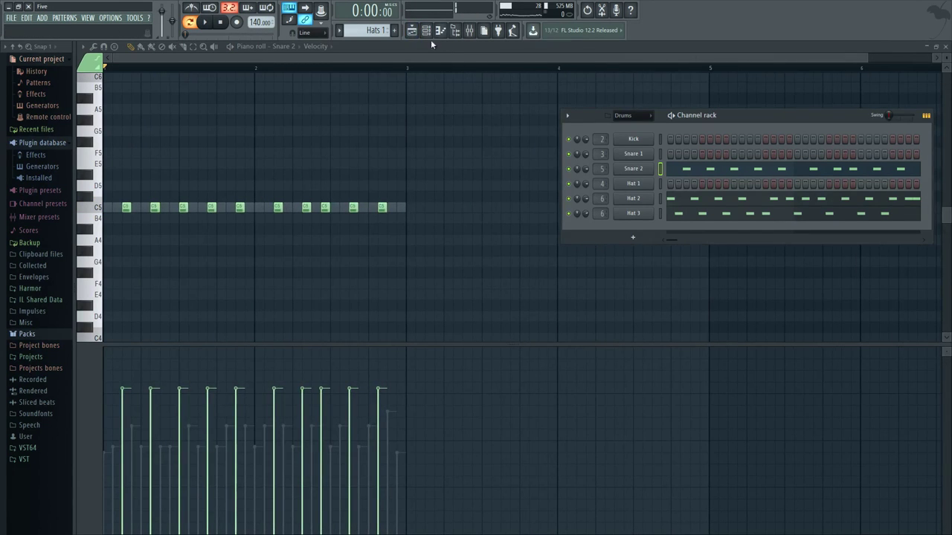
Step: Return to the playlist, mute the Drop's opening Harmonic Synth clip, play from the Drop marker and stop the playback
left_click(411, 31)
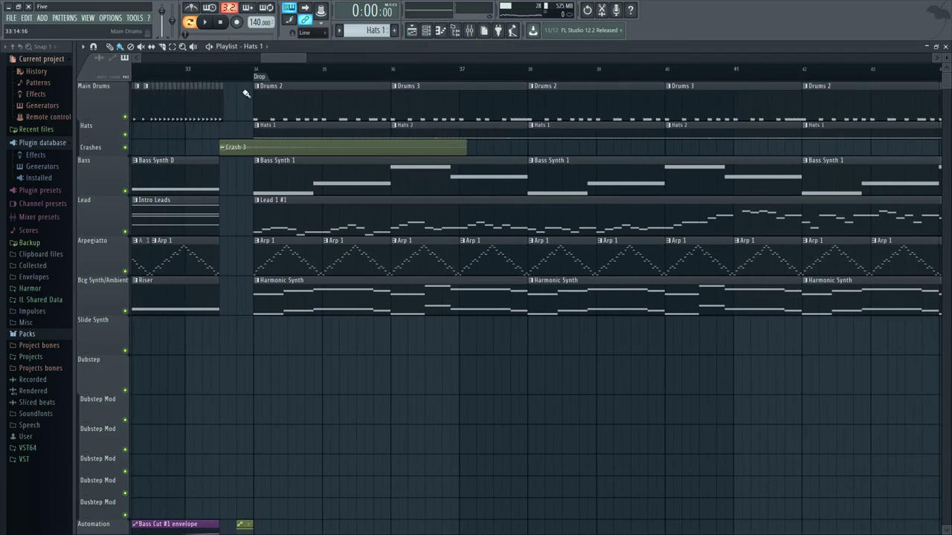
left_click(255, 68)
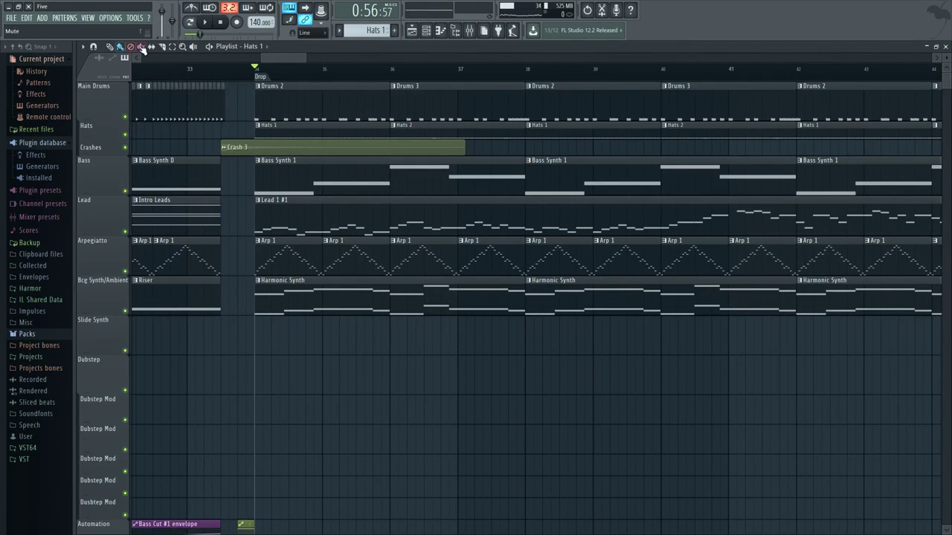
left_click(315, 301)
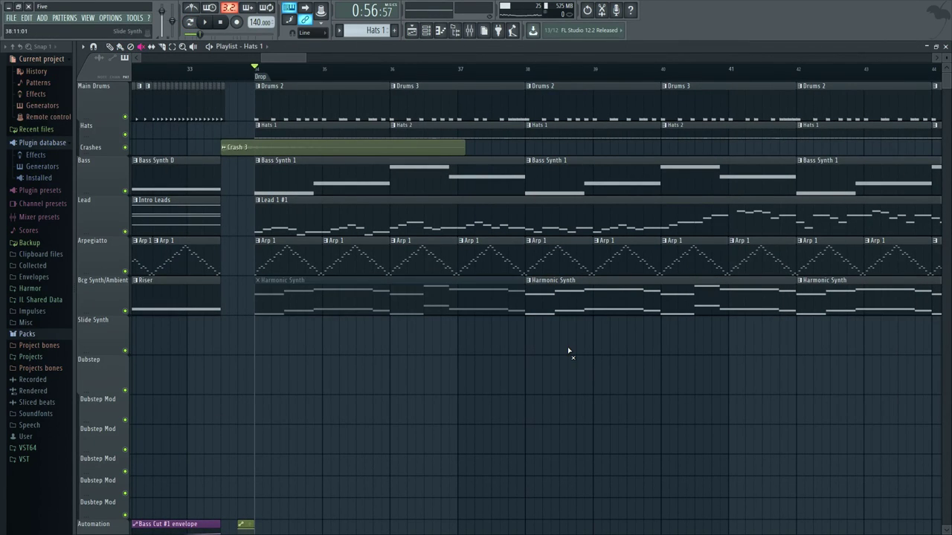
key("space")
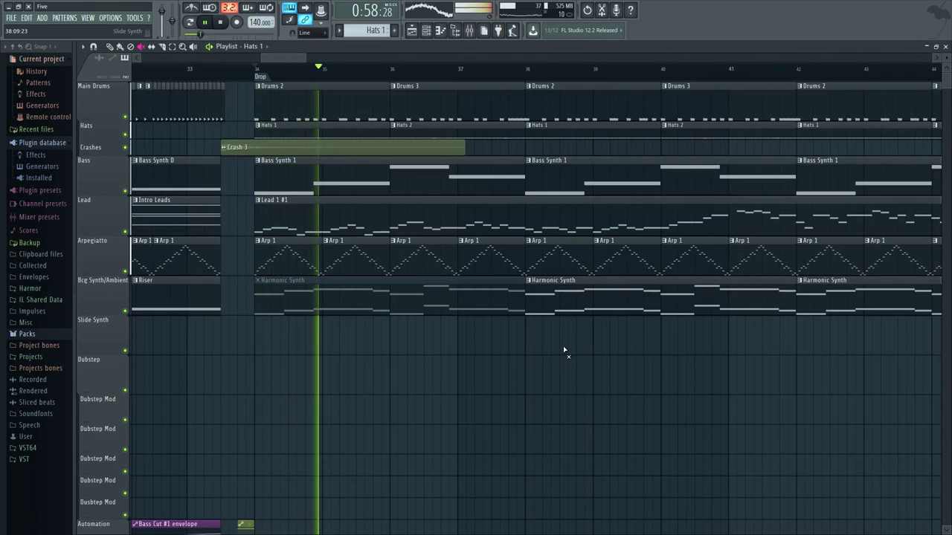
key("space")
Step: Unmute the Harmonic Synth clip, mute the first Bass Synth 1, Lead 1 #1 and four Arp 1 clips, and play the Drop briefly
key("alt+m")
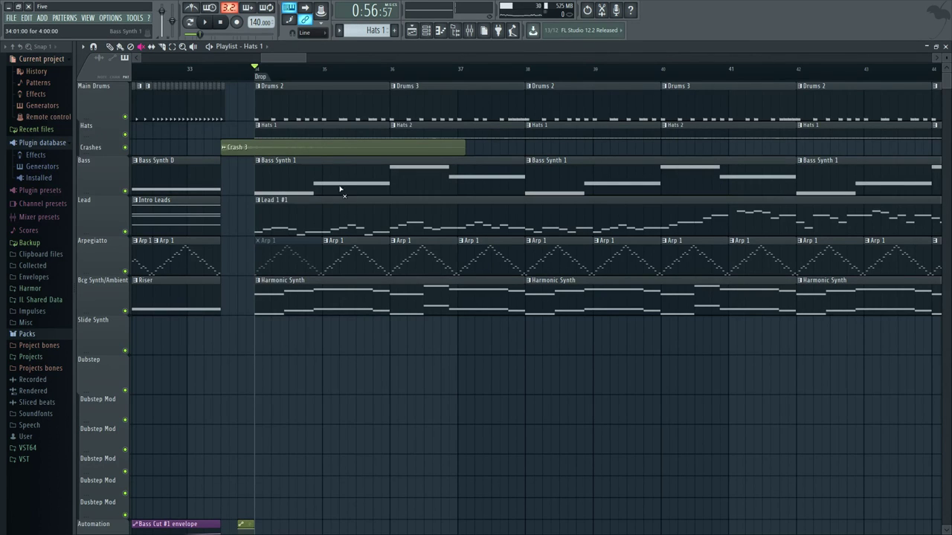
mouse_move(341, 191)
left_mouse_down()
mouse_move(333, 233)
mouse_move(498, 254)
left_mouse_up()
key("space")
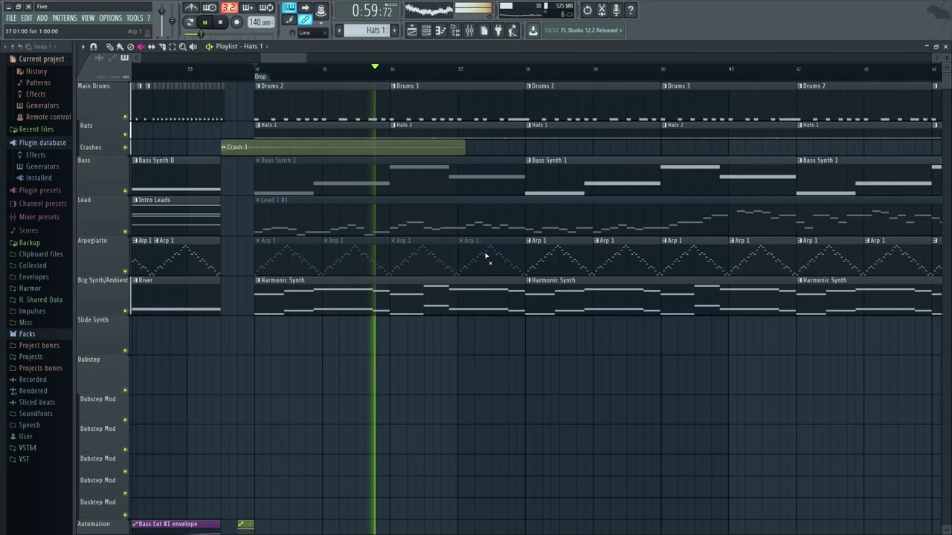
key("space")
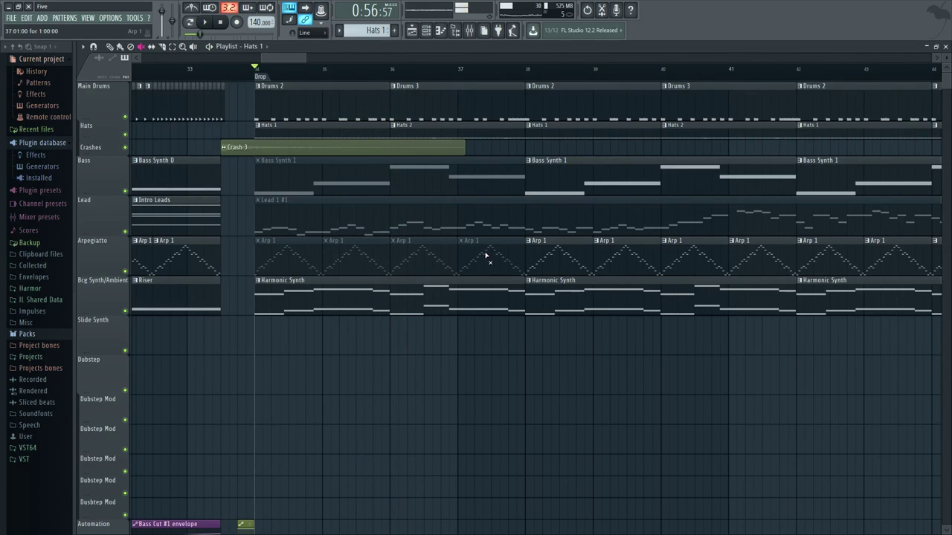
Step: Unmute the Drop's first Bass Synth 1, Lead 1 #1 and four Arp 1 clips, and play the Drop
mouse_move(482, 263)
left_mouse_down()
mouse_move(422, 269)
mouse_move(273, 249)
mouse_move(404, 223)
mouse_move(377, 174)
left_mouse_up()
scroll(587, 371, "down", 2)
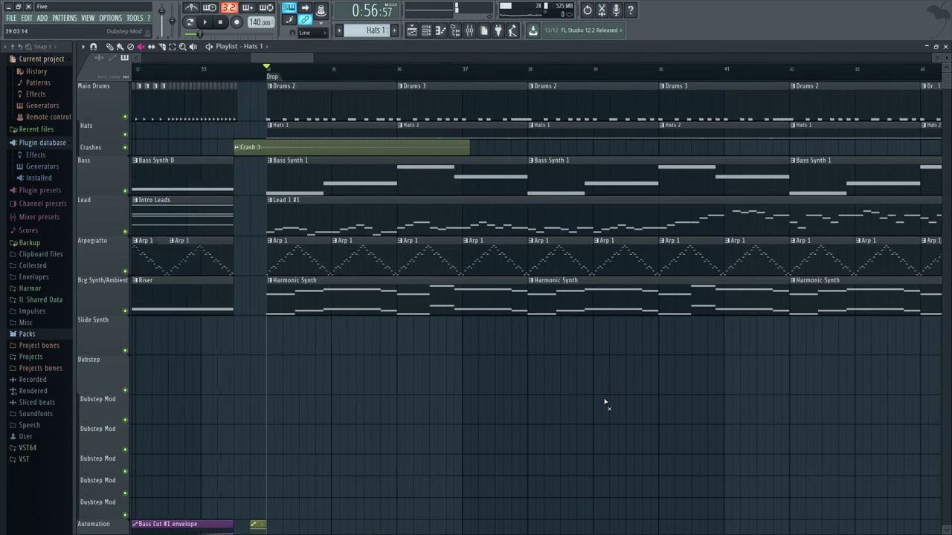
key("space")
Step: Filter the channel rack to the Unsorted channels, stop the playback and move the rack aside
left_click(425, 32)
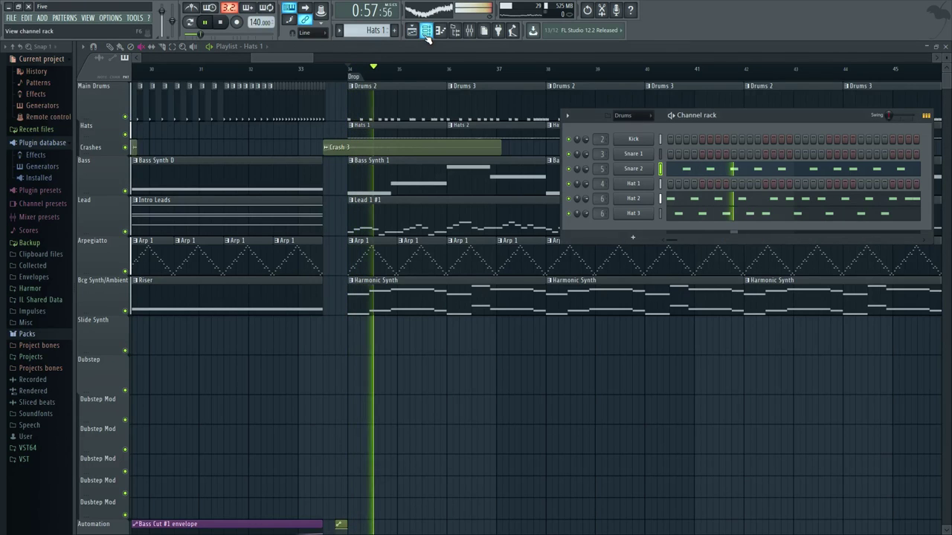
left_click(625, 117)
left_click(627, 119)
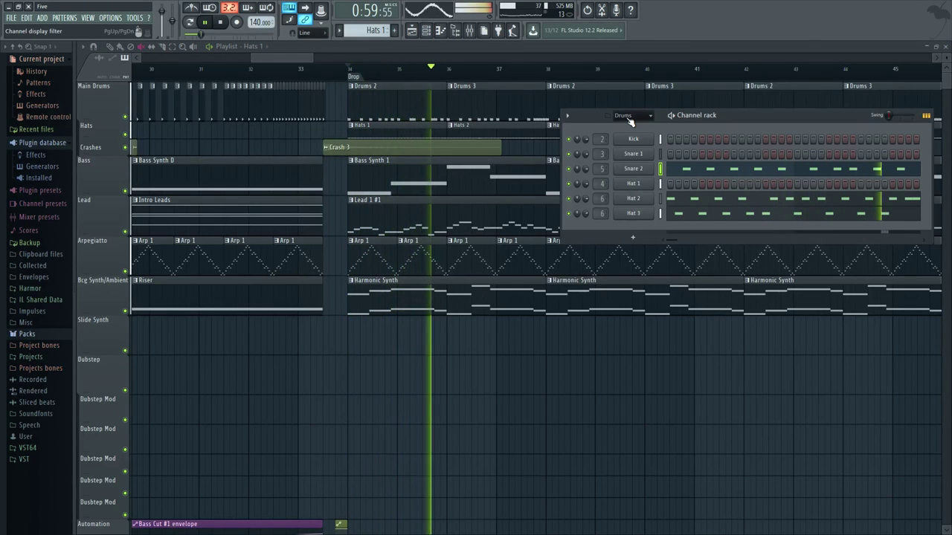
key("space")
left_click(627, 118)
left_click(626, 186)
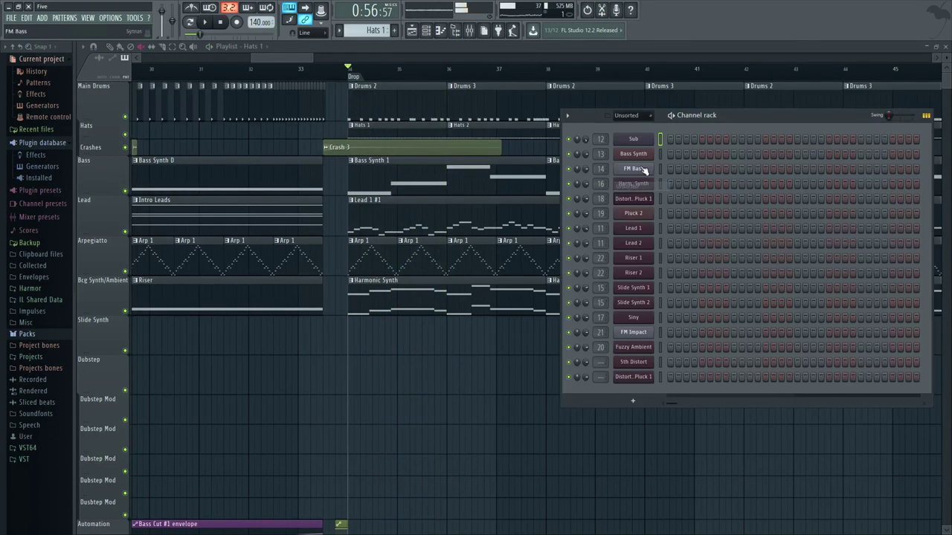
left_click_drag(727, 115, 634, 133)
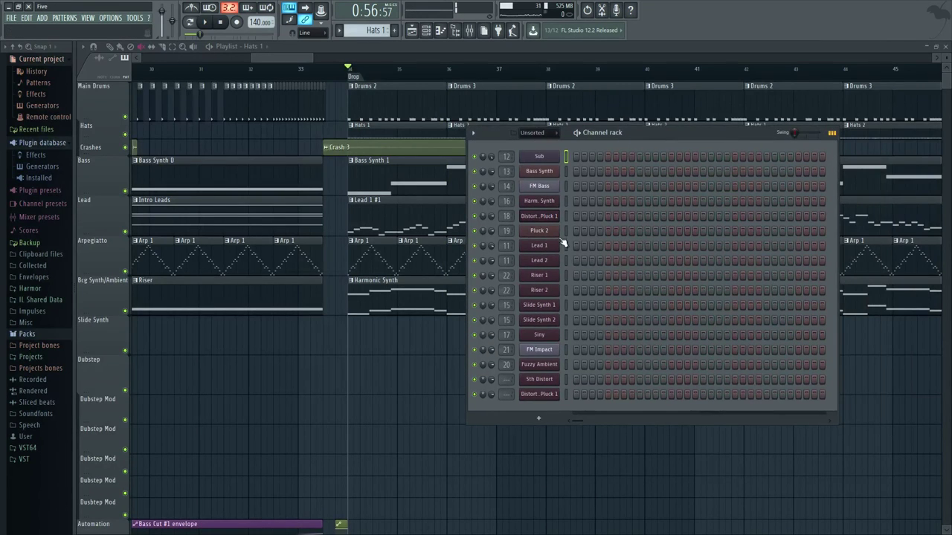
Step: Switch the playlist to the Draw tool, open the Drop's Harmonic Synth clip in the piano roll and play it in pattern mode
scroll(357, 371, "up", 2)
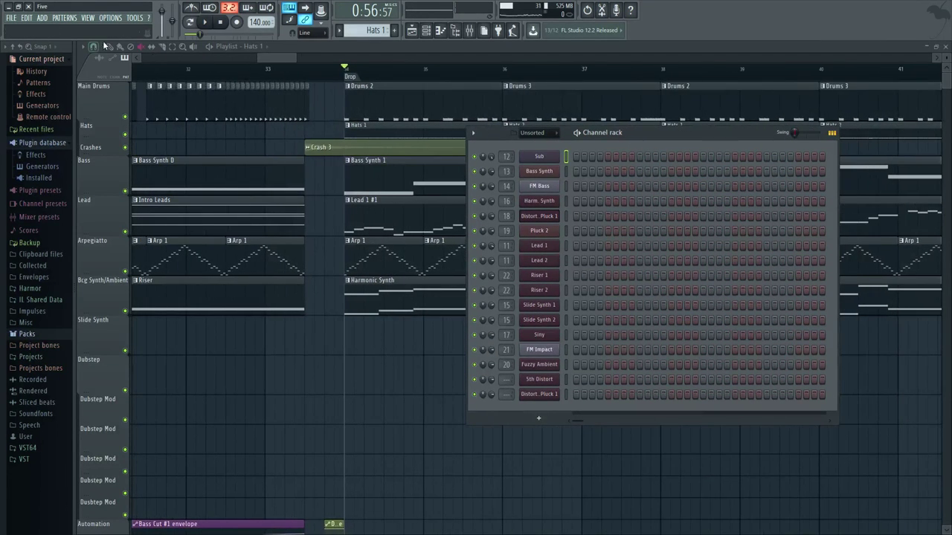
left_click(104, 46)
scroll(384, 354, "up", 4)
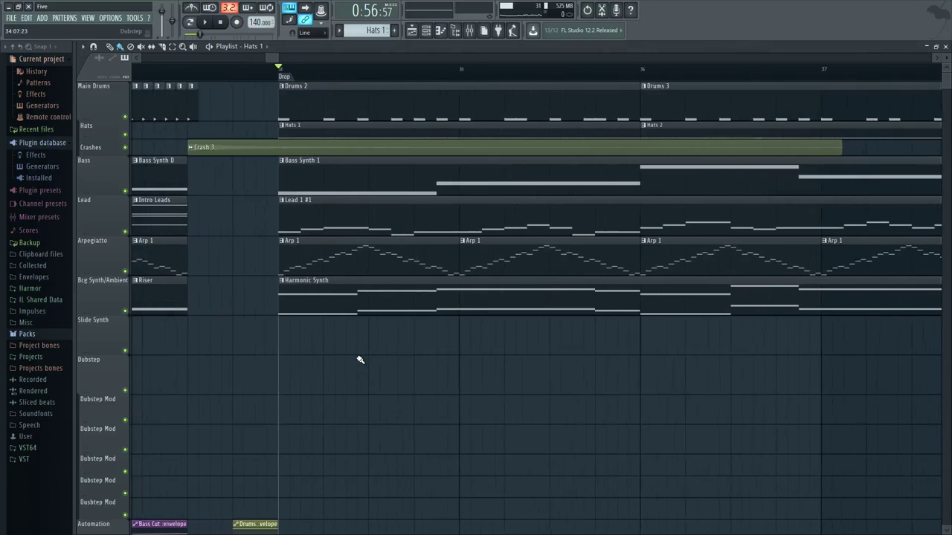
scroll(358, 342, "up", 1)
scroll(357, 317, "down", 2)
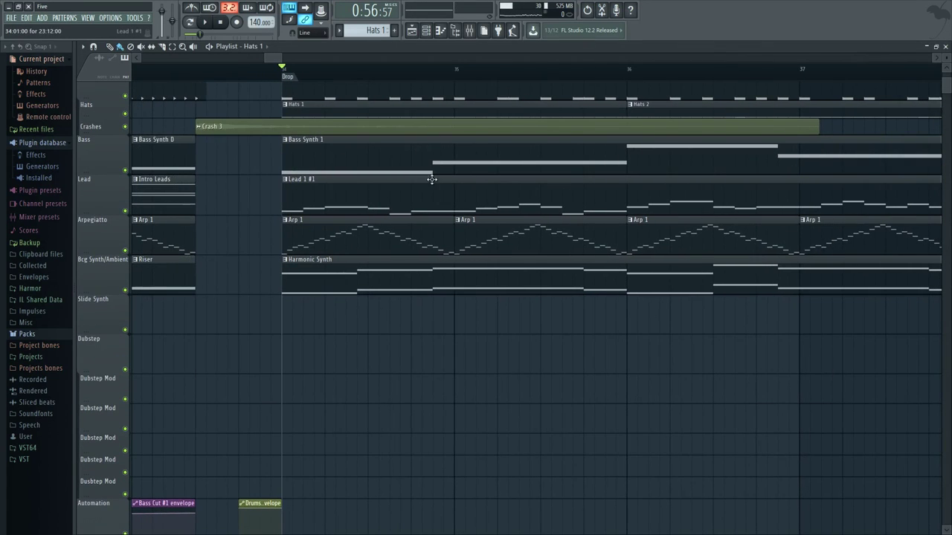
scroll(370, 307, "up", 2)
left_click_drag(387, 305, 410, 319)
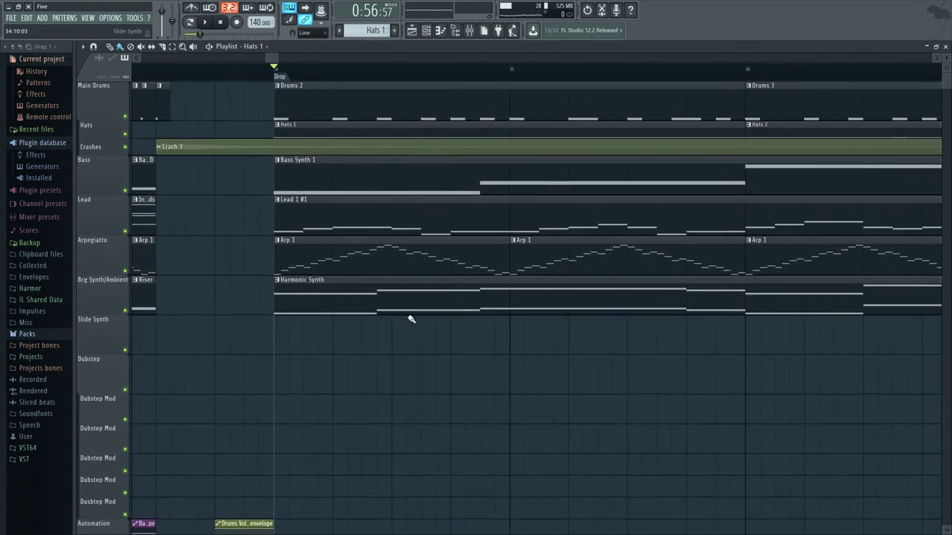
double_click(408, 311)
scroll(405, 312, "down", 2)
scroll(217, 156, "up", 5)
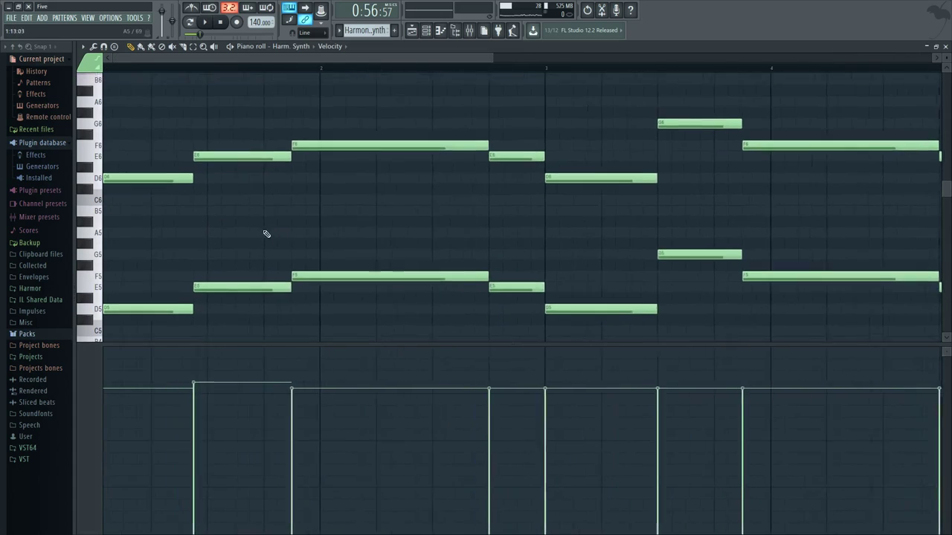
scroll(219, 222, "down", 1)
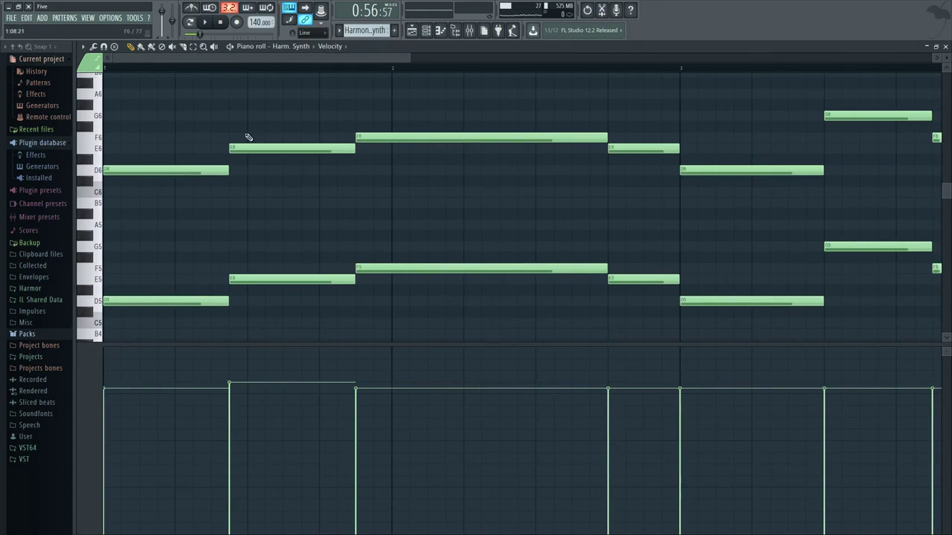
left_click(189, 22)
key("space")
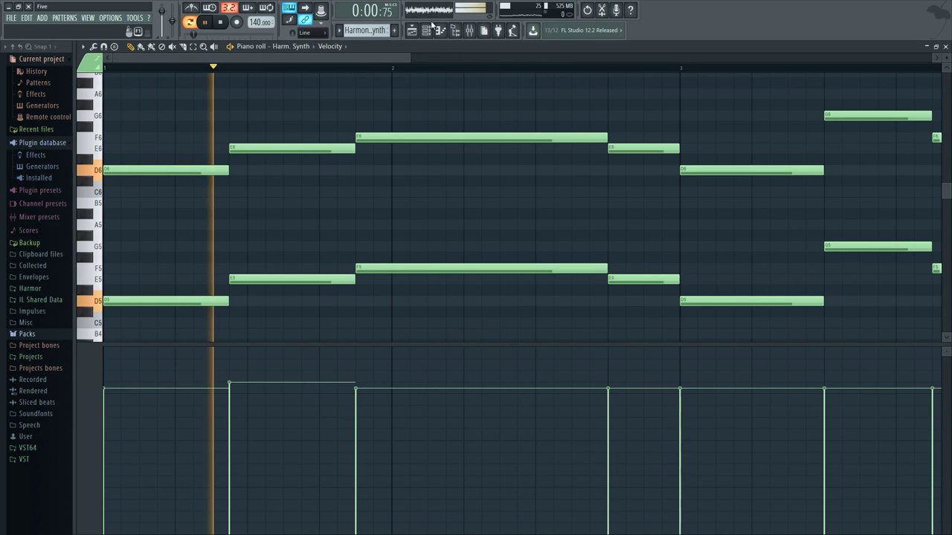
Step: Show the Drums channels and place a kick on every fourth step of the Harmonic Synth pattern
key("F6")
left_click(538, 134)
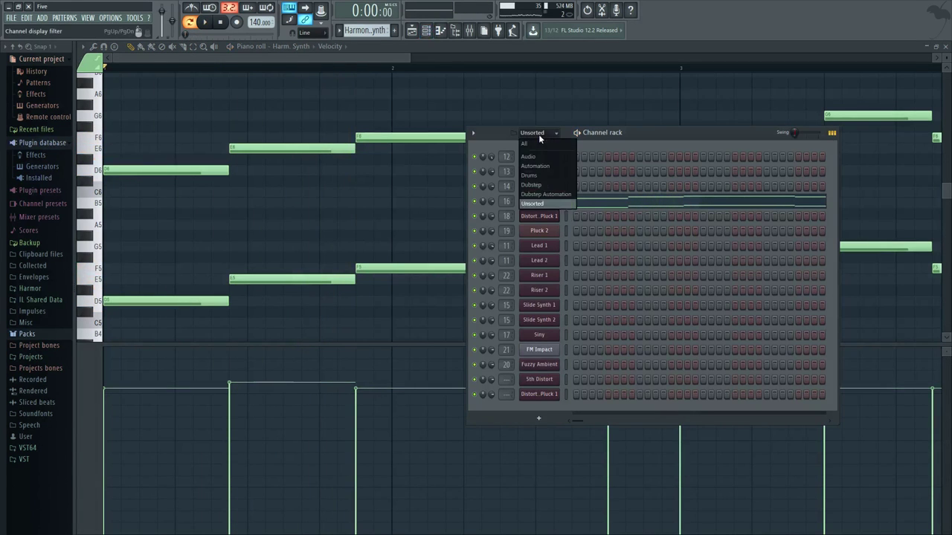
left_click(542, 176)
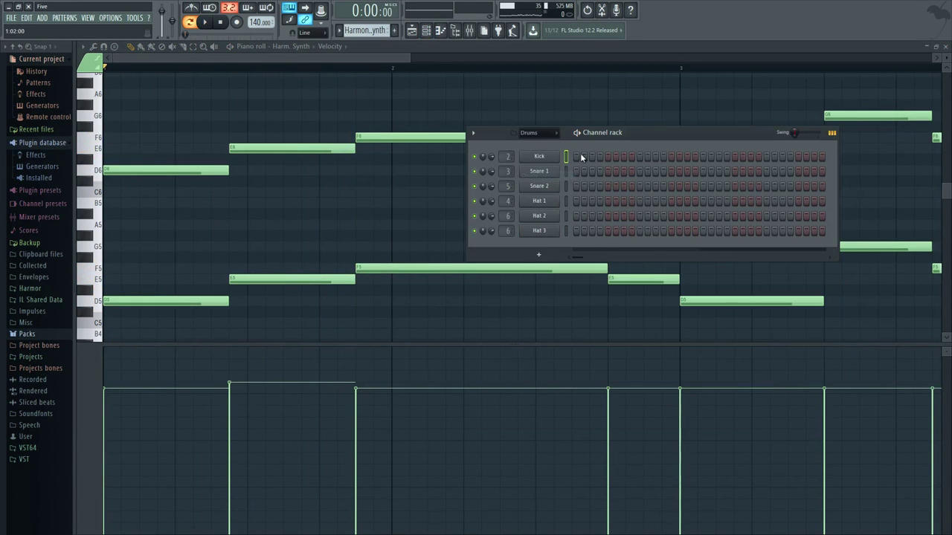
left_click(672, 157)
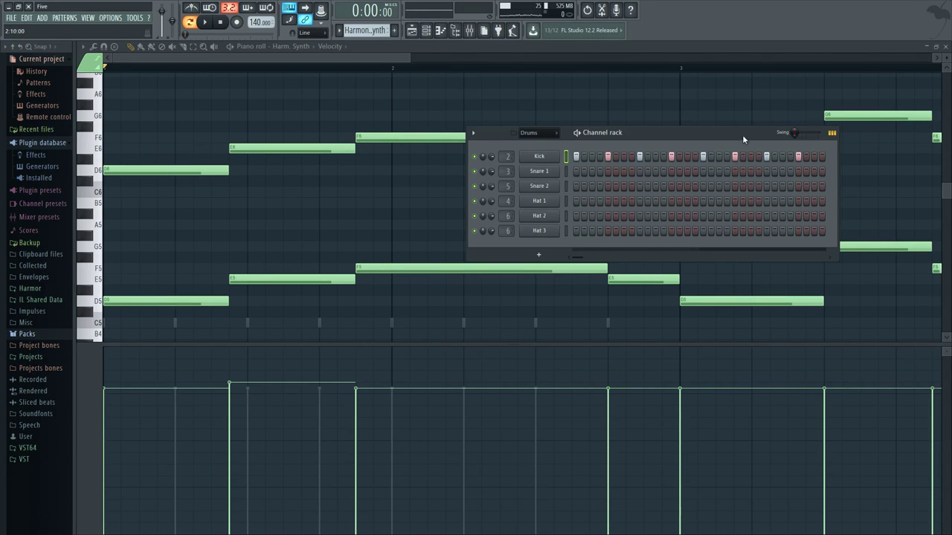
Step: Play the Harmonic Synth pattern together with the kick, stop it and clear all the kick steps
key("F6")
key("space")
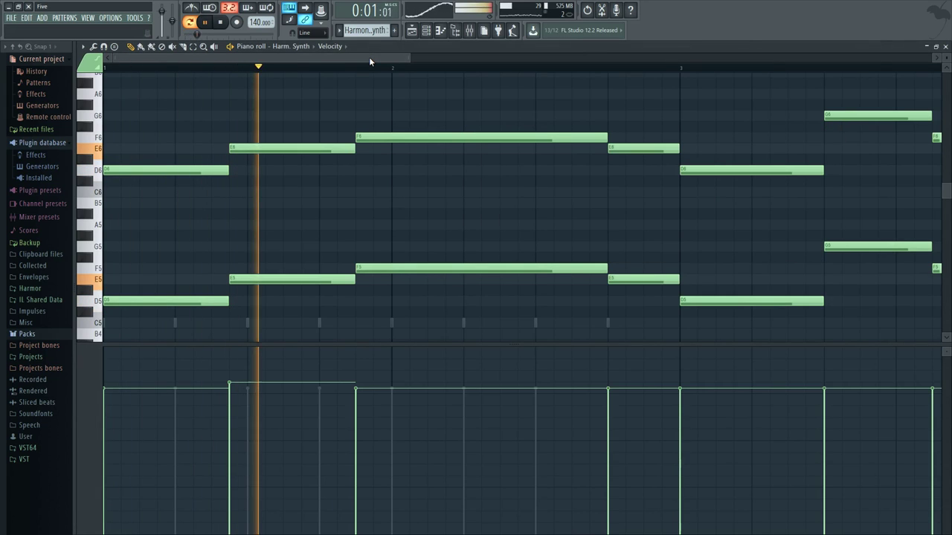
key("F6")
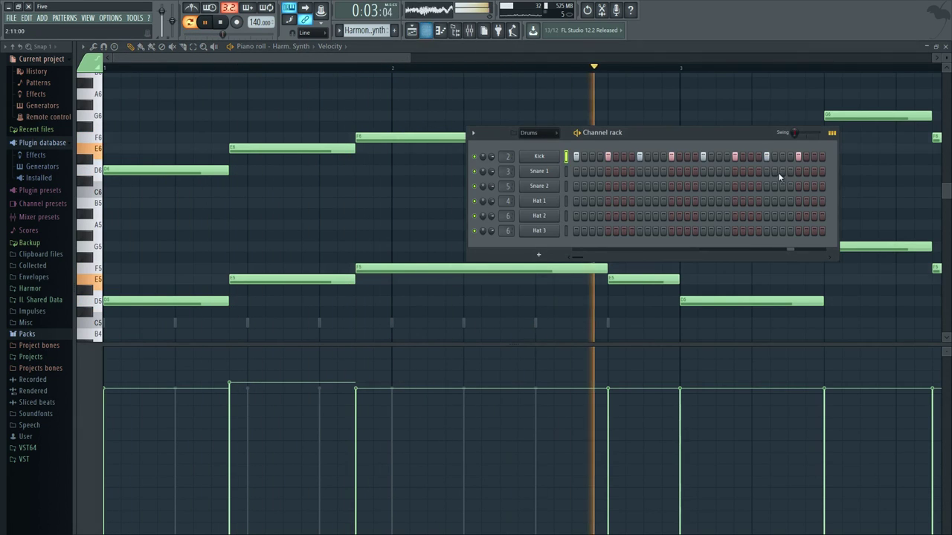
key("space")
left_click_drag(805, 157, 602, 157)
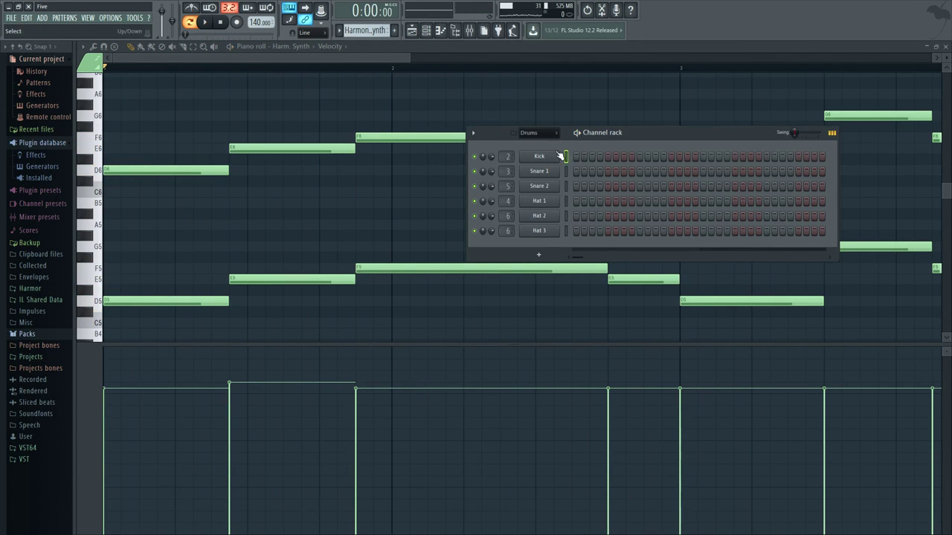
Step: Show the Unsorted channels in the channel rack and open the Harm. Synth channel's plugin window
left_click(344, 55)
scroll(367, 102, "down", 1)
left_click(431, 29)
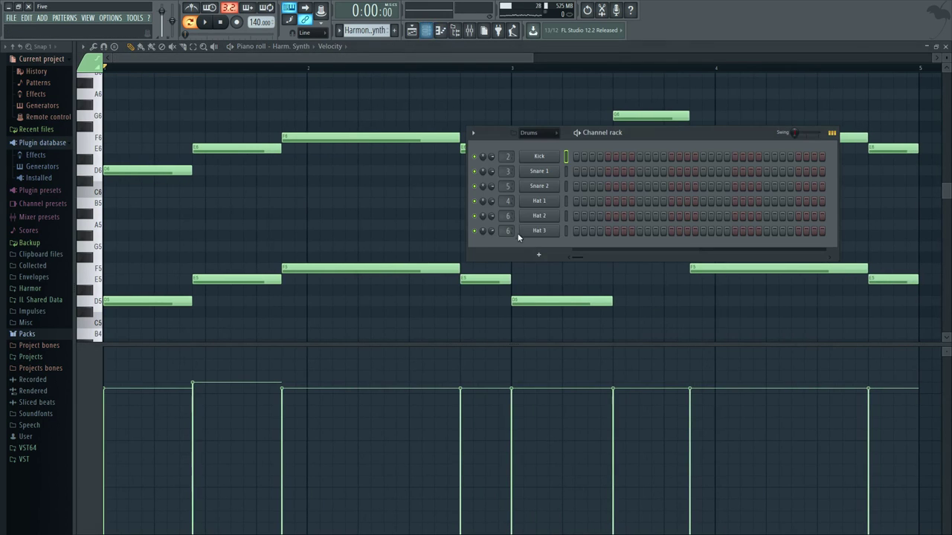
left_click(529, 132)
left_click(545, 205)
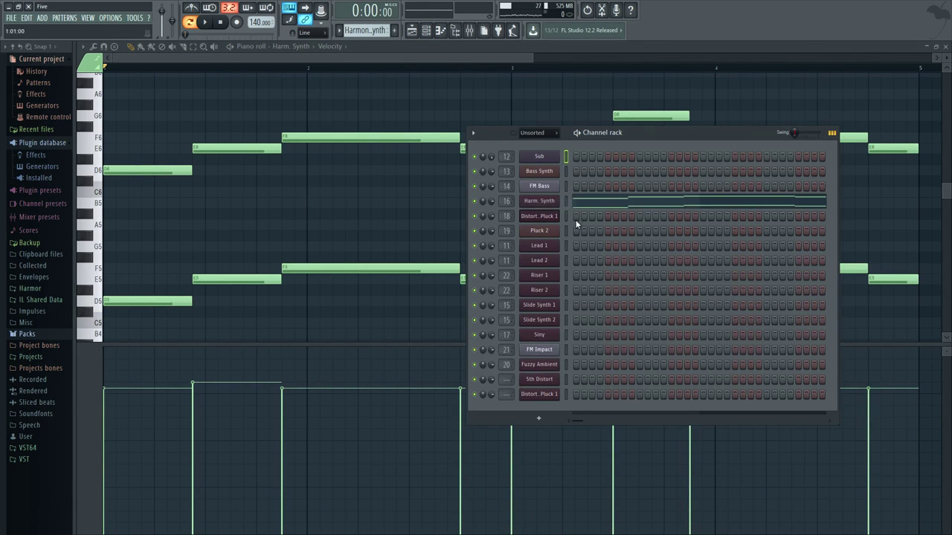
left_click(539, 201)
left_click_drag(489, 46, 647, 112)
left_click(410, 58)
left_click(426, 30)
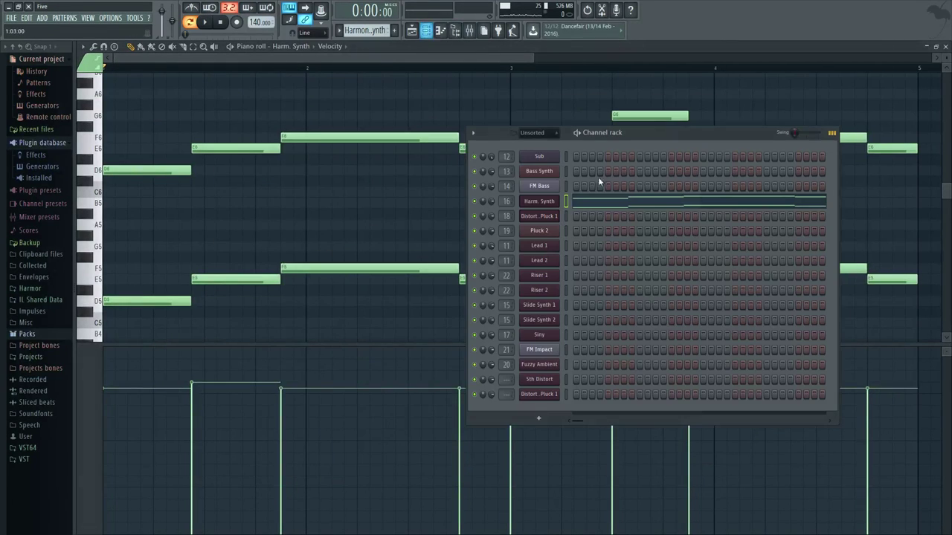
left_click(532, 207)
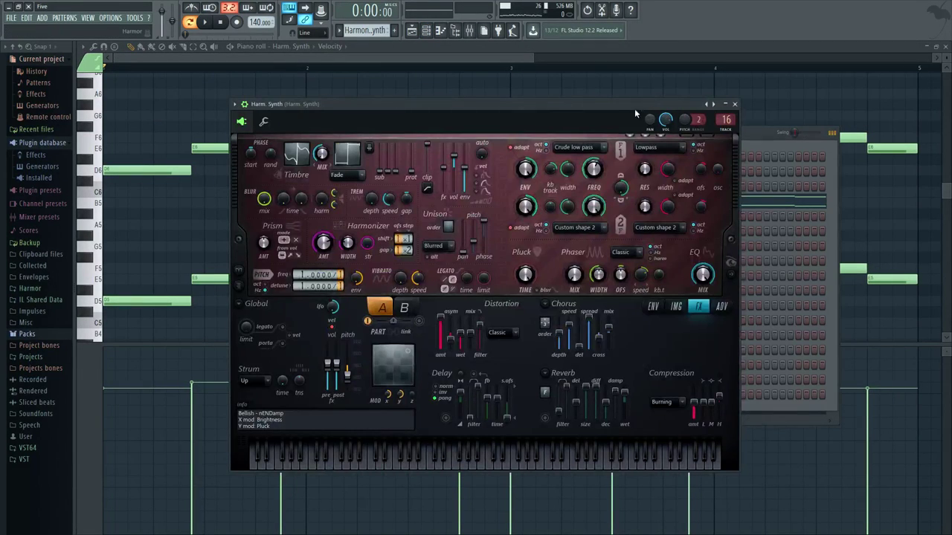
left_click_drag(634, 108, 738, 99)
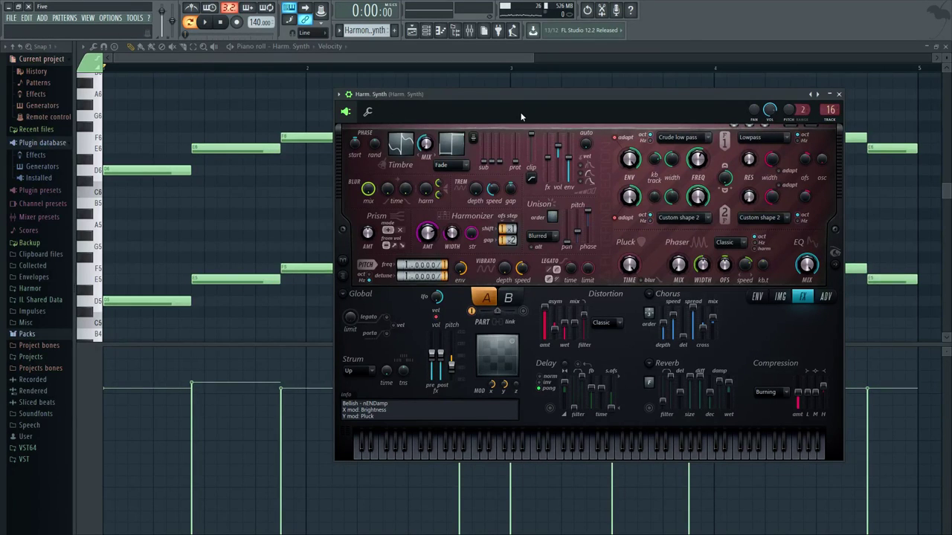
Step: Delete the upper-octave notes of the Harmonic Synth pattern, keeping the D5 to G5 line, and play it
right_click(178, 58)
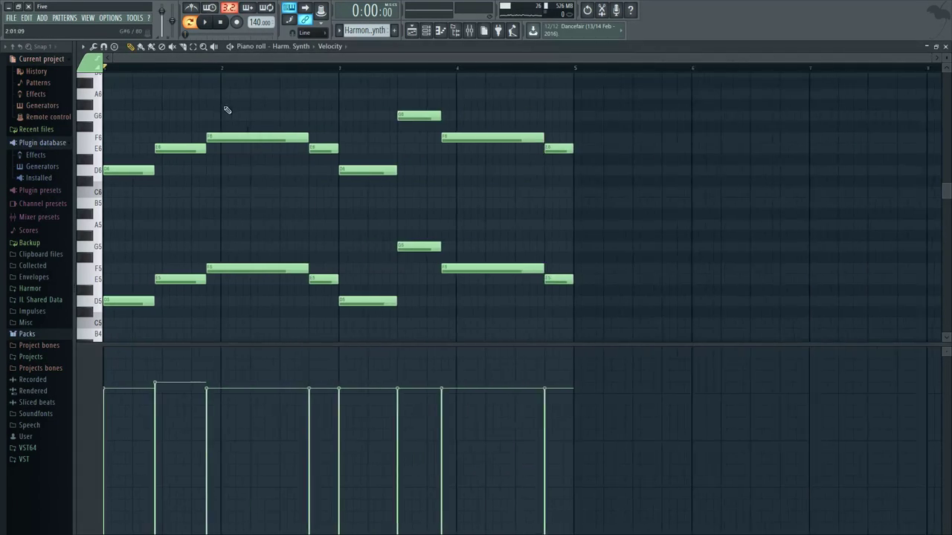
left_click_drag(507, 207, 104, 100, "ctrl")
key("Delete")
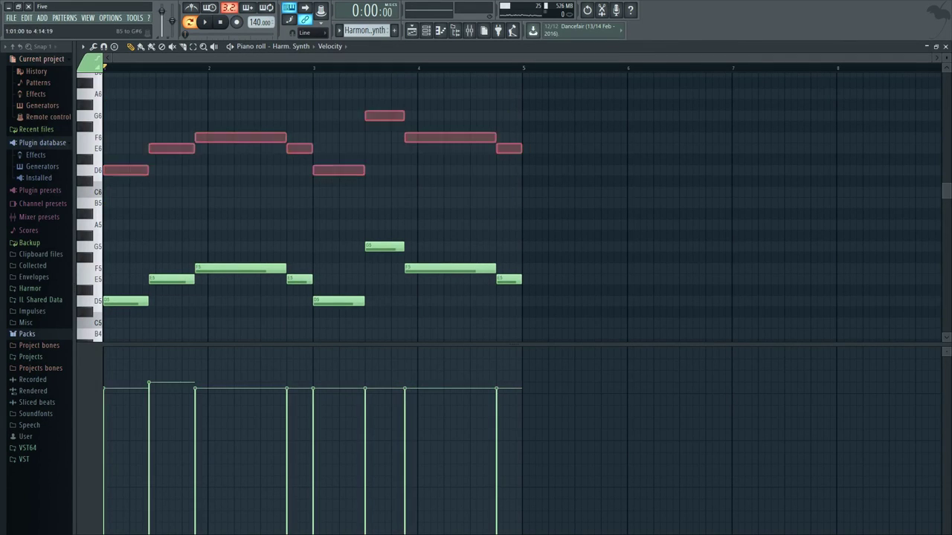
key("space")
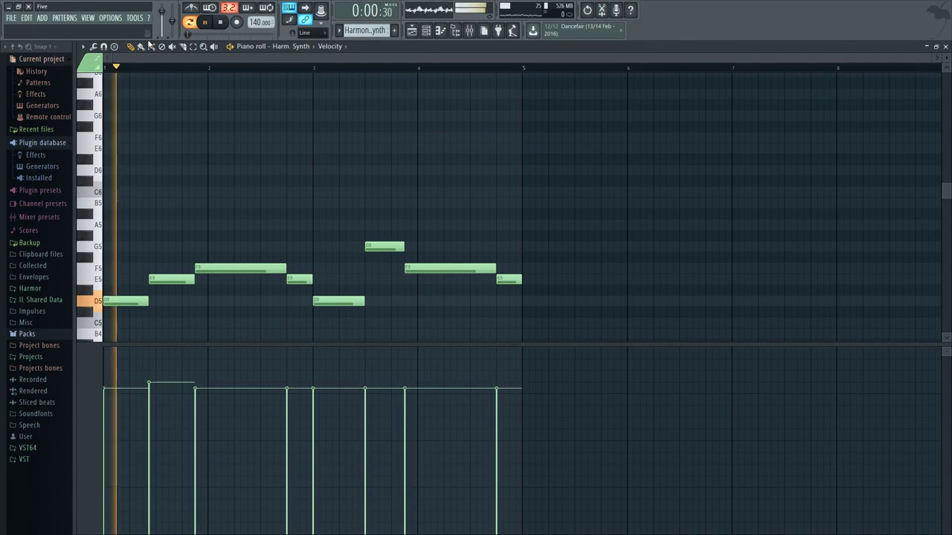
Step: Stop the playback, reopen the Harm. Synth plugin and reveal its harmonic visualizer
left_click(426, 30)
key("space")
left_click(542, 200)
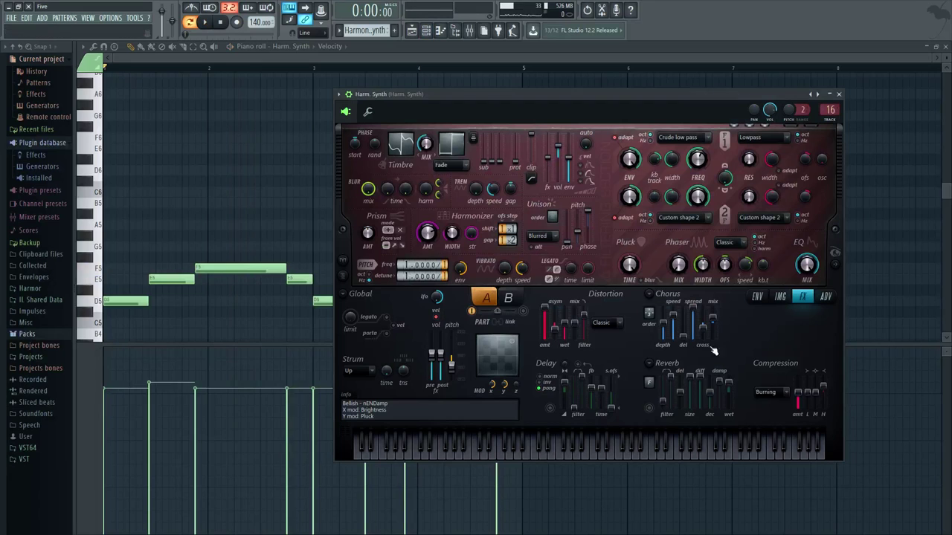
left_click(837, 258)
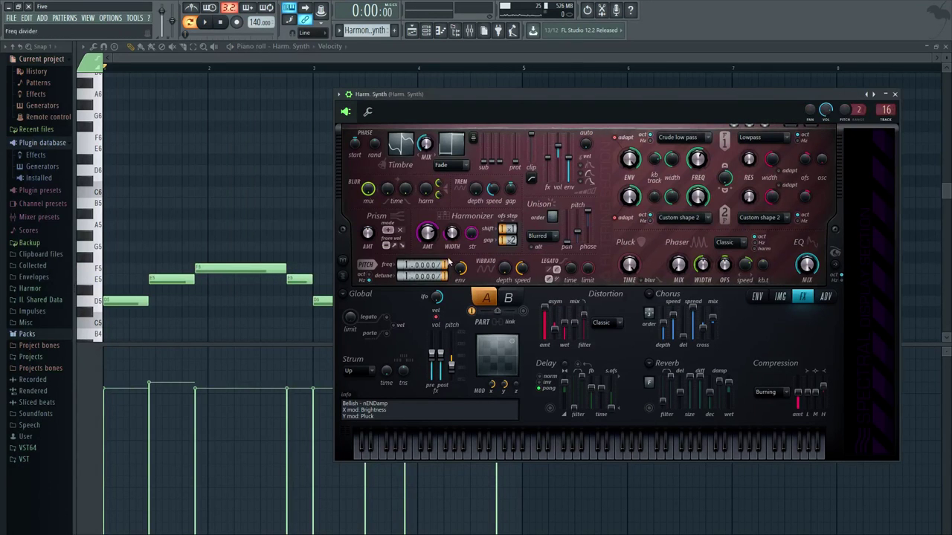
left_click_drag(439, 98, 403, 99)
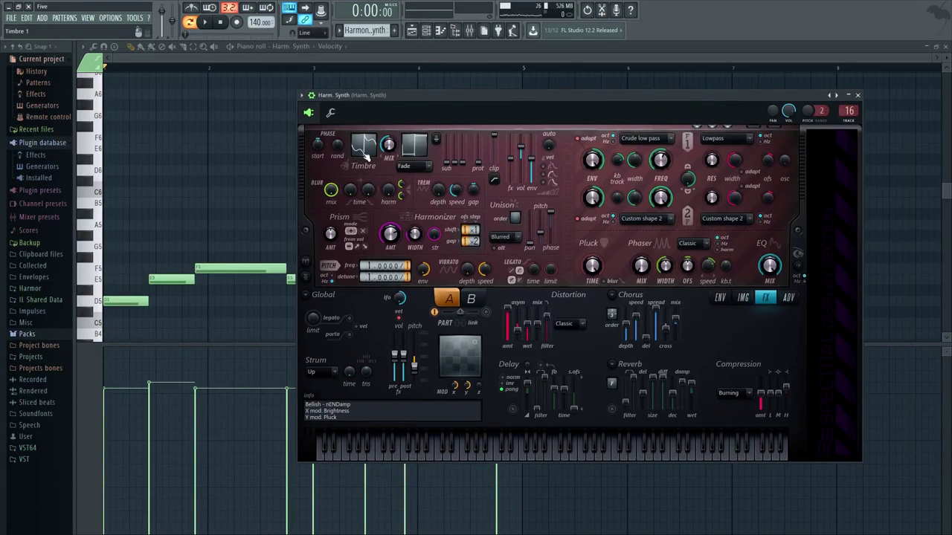
Step: Display the Timbre 1 harmonic level envelope, widen the visualizer and play the pattern briefly
left_click(364, 145)
left_click_drag(527, 407, 662, 406)
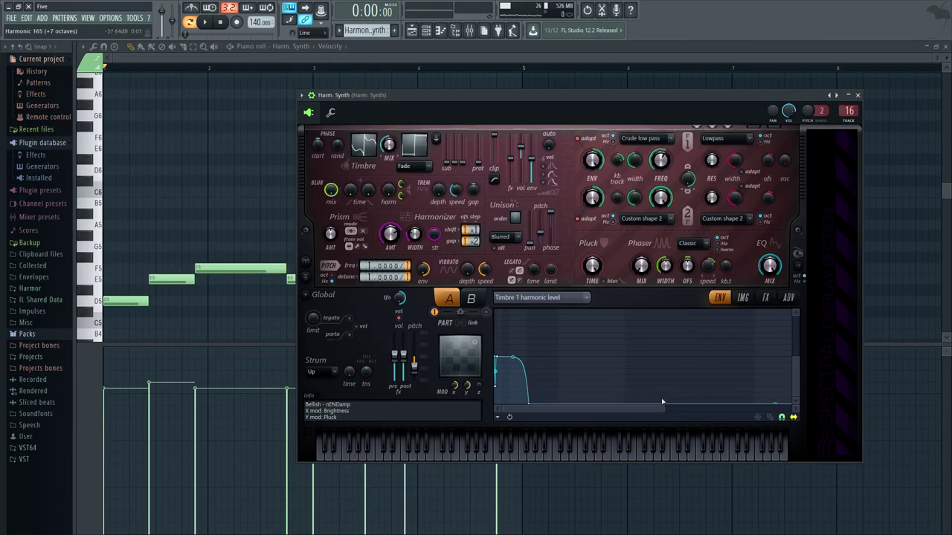
left_click(801, 257)
key("space")
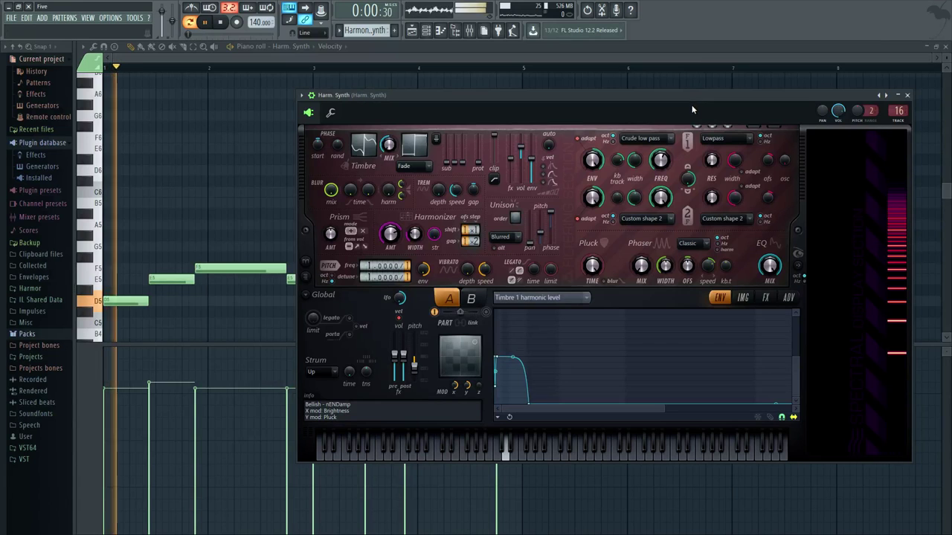
key("space")
Step: Move the Timbre 1 harmonic level curve's cutoff point to higher harmonics and play the pattern
left_click_drag(529, 404, 553, 447)
key("space")
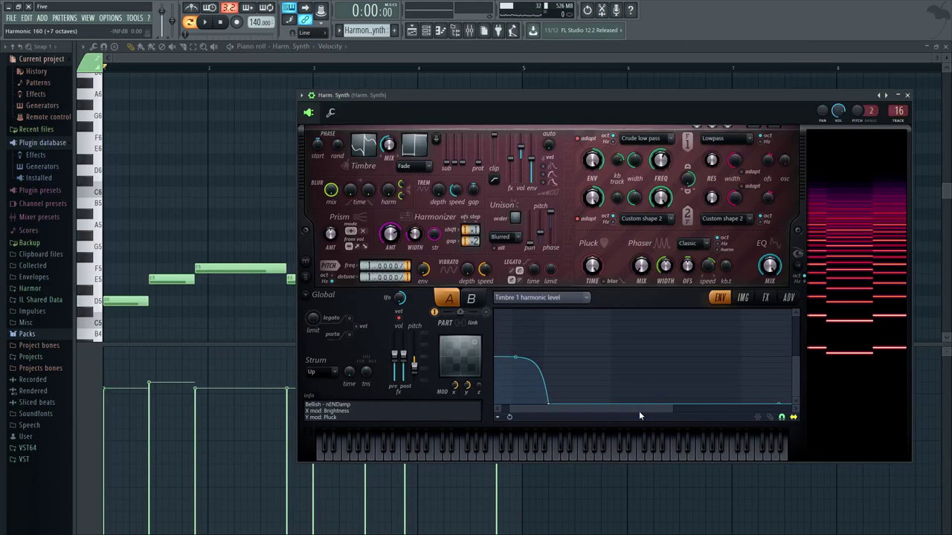
left_click_drag(639, 411, 542, 412)
key("space")
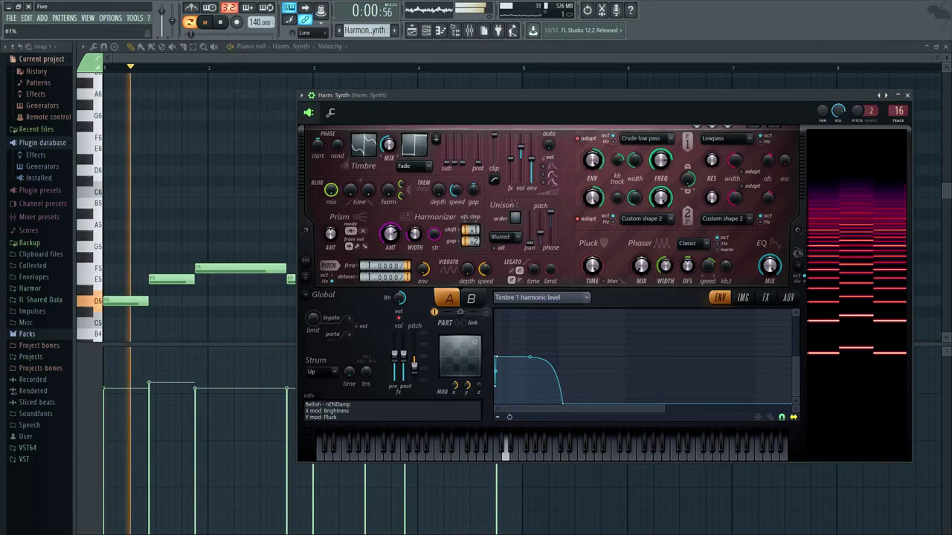
Step: Set the Harmonizer's shift step to x2 and replay the pattern
key("space")
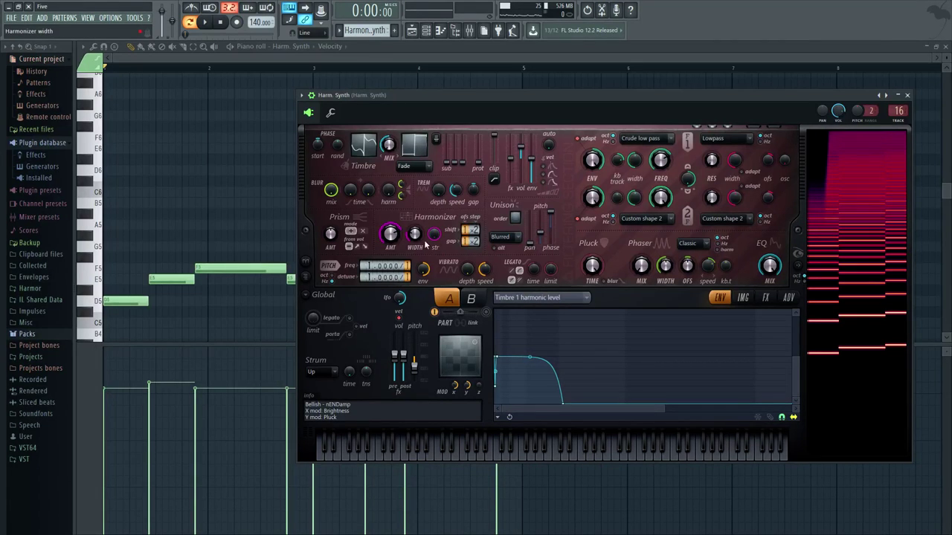
key("space")
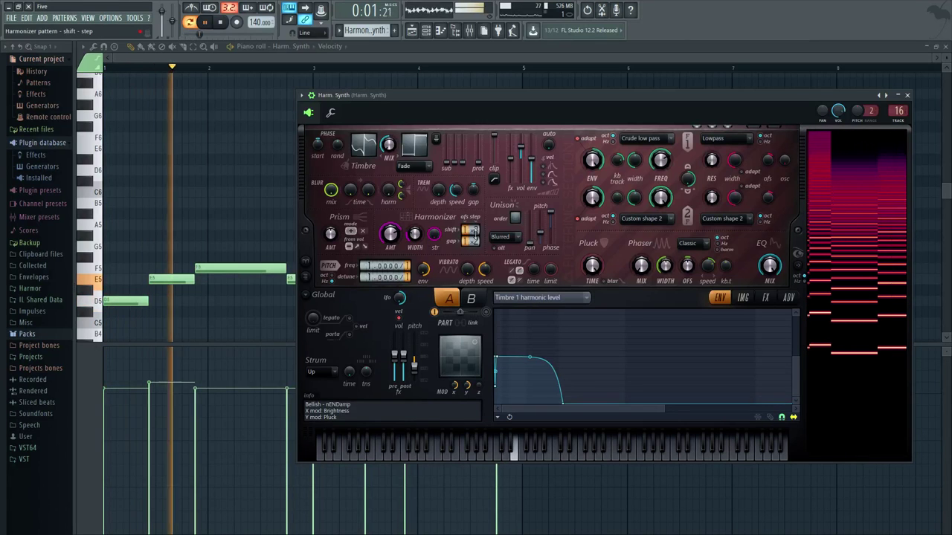
Step: Finish auditioning the lower-octave pattern and undo the deletion of the upper-octave notes in the Harm. Synth piano roll
key("space")
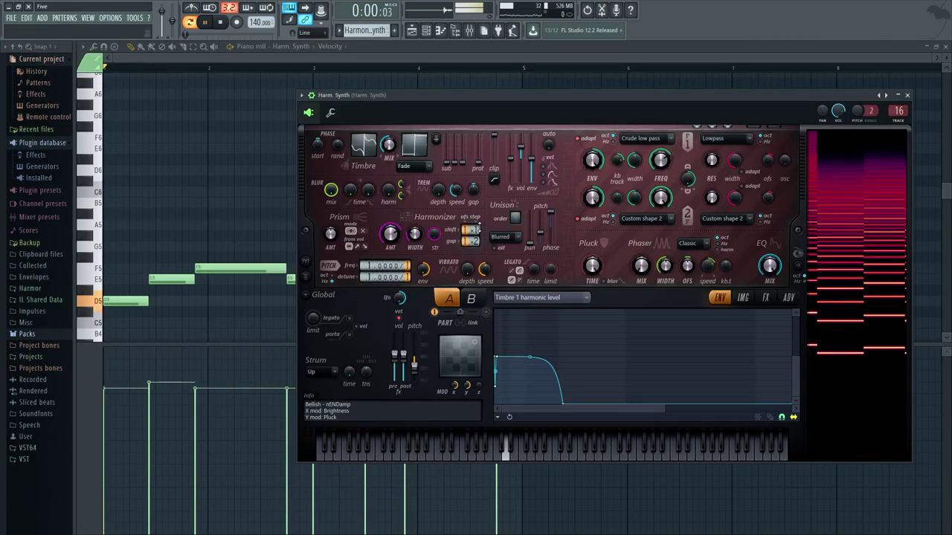
key("space")
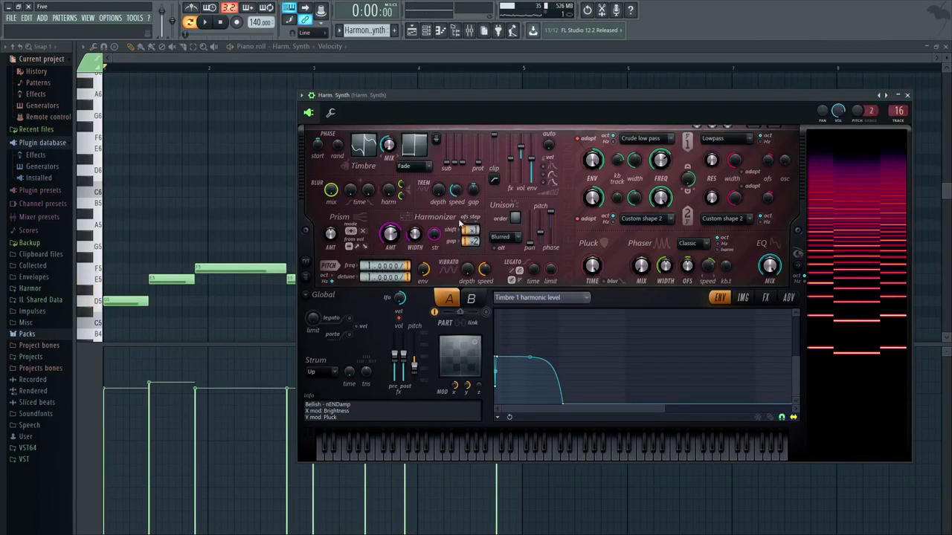
left_click(365, 59)
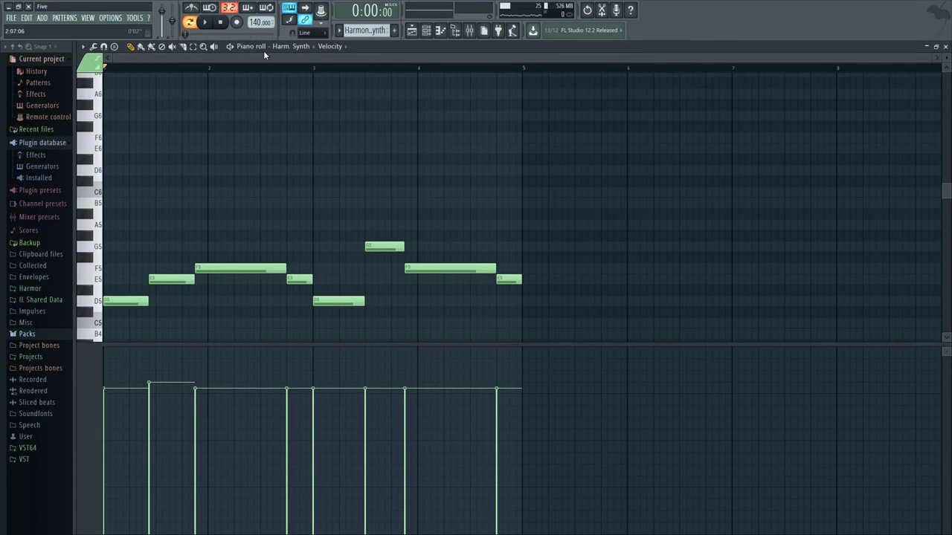
key("ctrl+z")
Step: Reopen the Harm. Synth plugin from the channel rack and play the two-octave pattern briefly
left_click(426, 30)
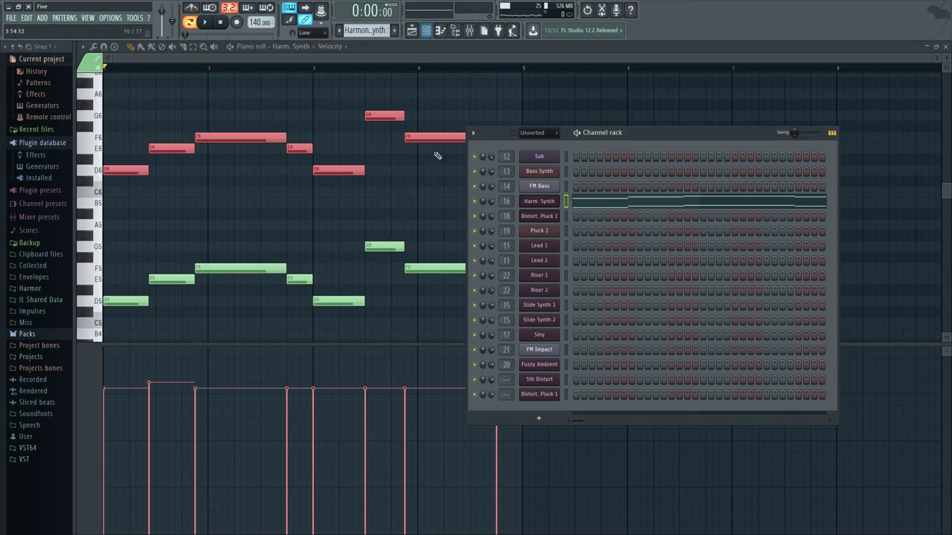
left_click(547, 200)
key("space")
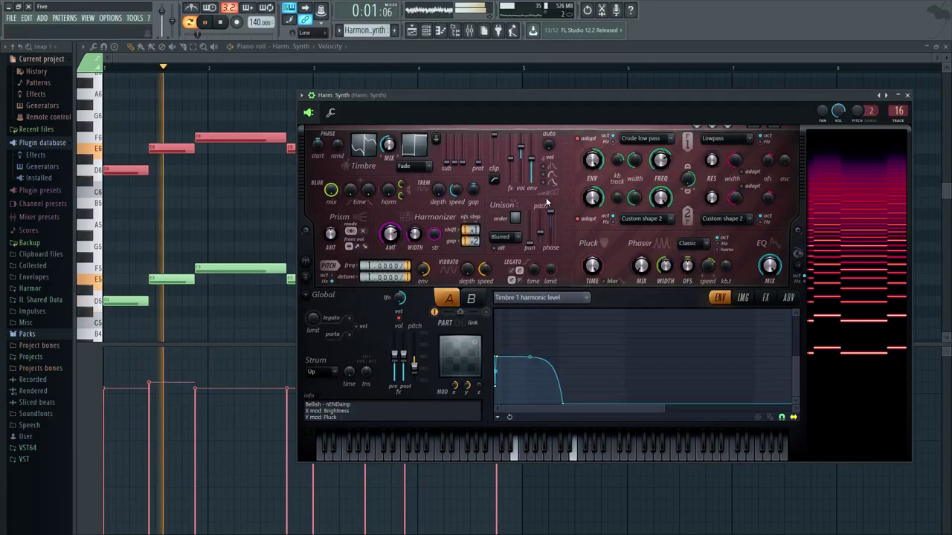
key("space")
Step: Show the mixer on the Harm. Synth track and play the pattern briefly alongside the plugin
key("F9")
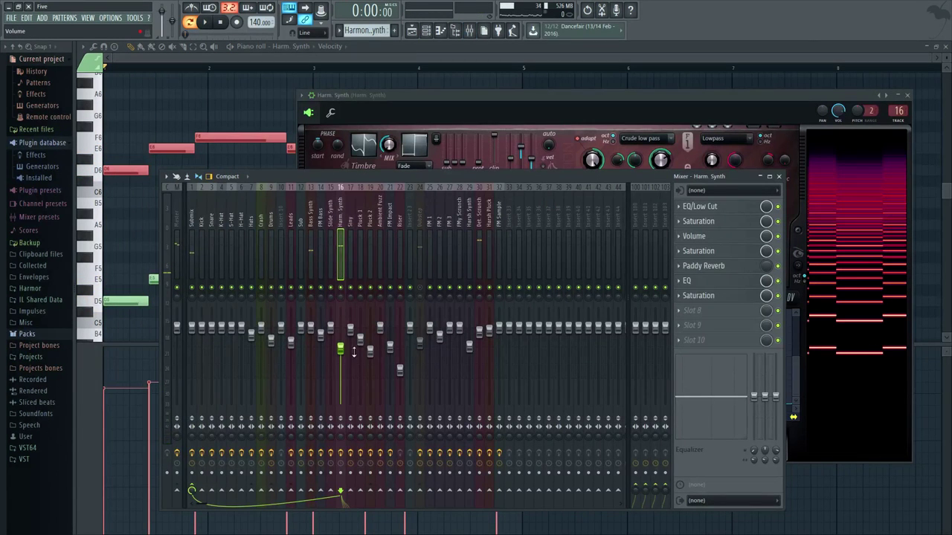
left_click(434, 101)
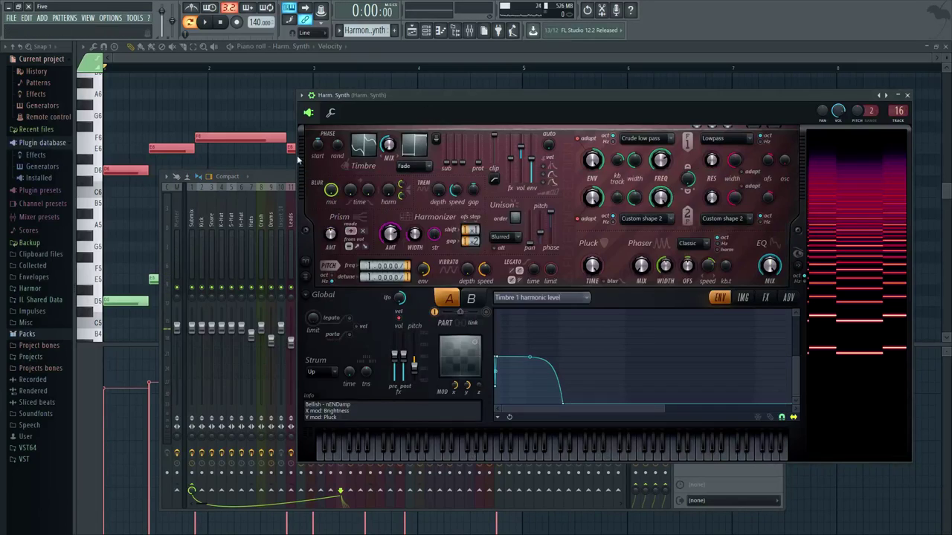
left_click(278, 176)
left_click(368, 106)
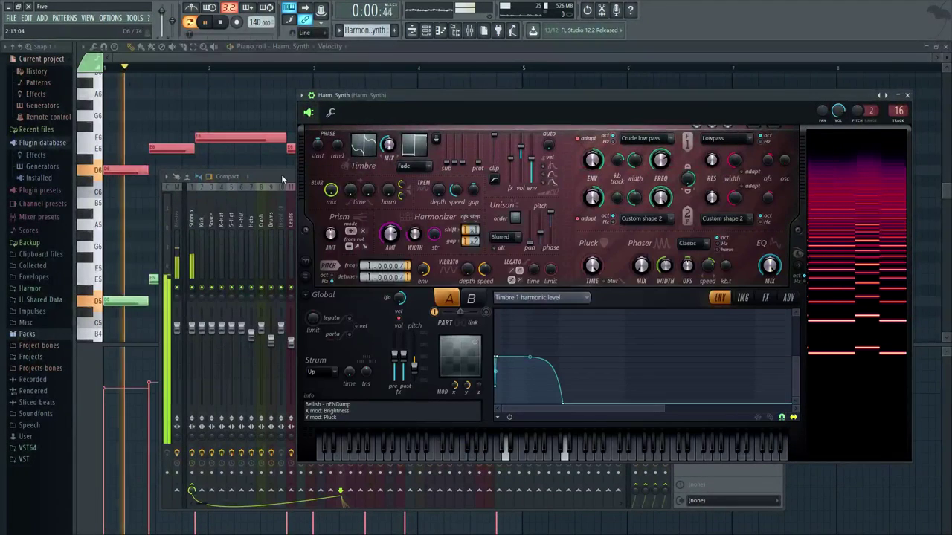
left_click(280, 176)
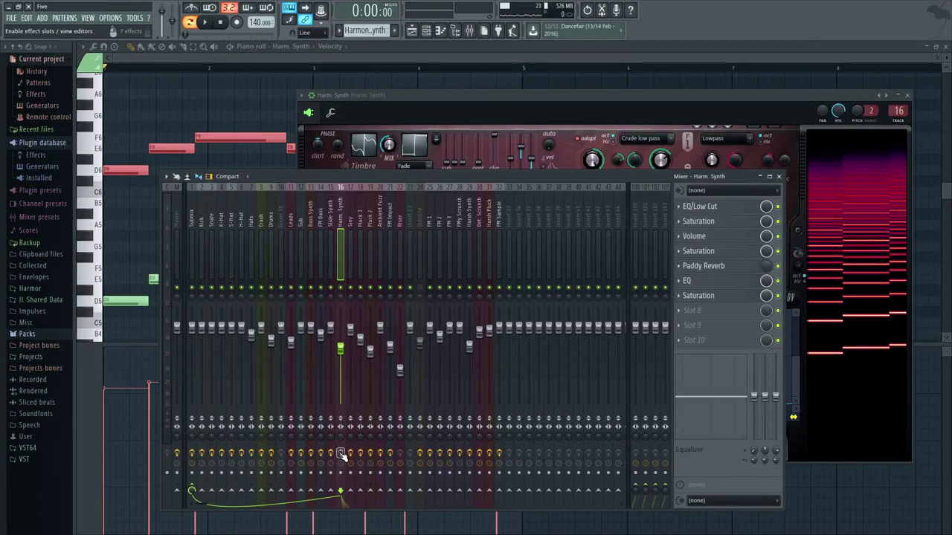
Step: Inspect the EQ/Low Cut curve in the first effect slot of the Harm. Synth mixer track
left_click(721, 212)
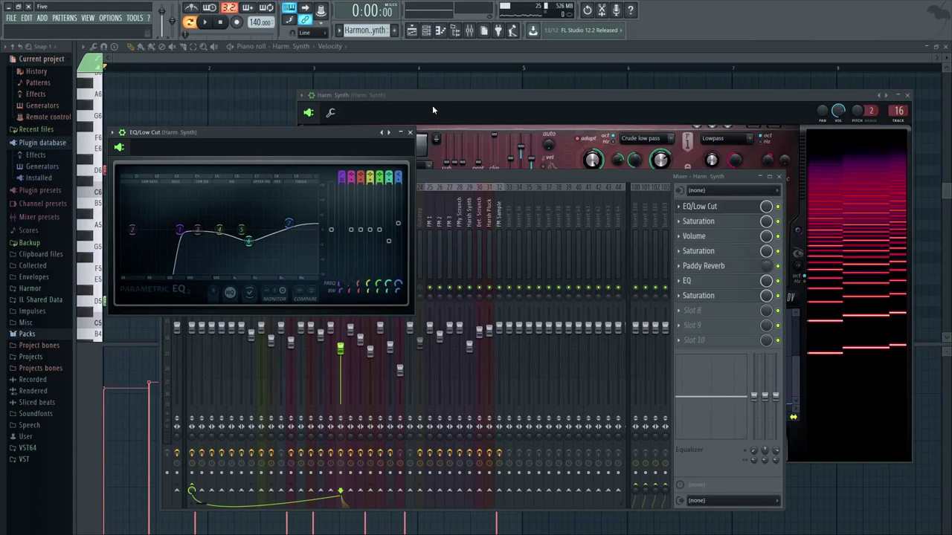
left_click(410, 133)
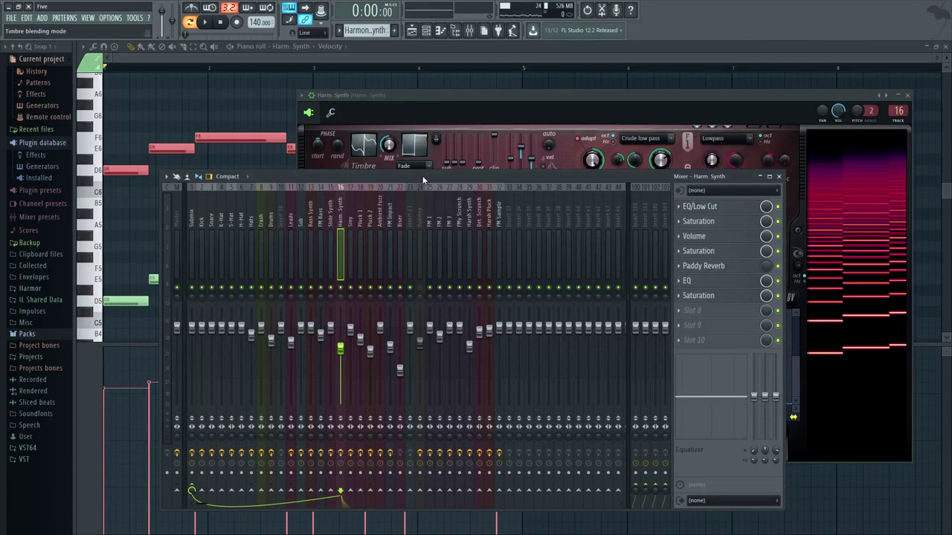
left_click(716, 208)
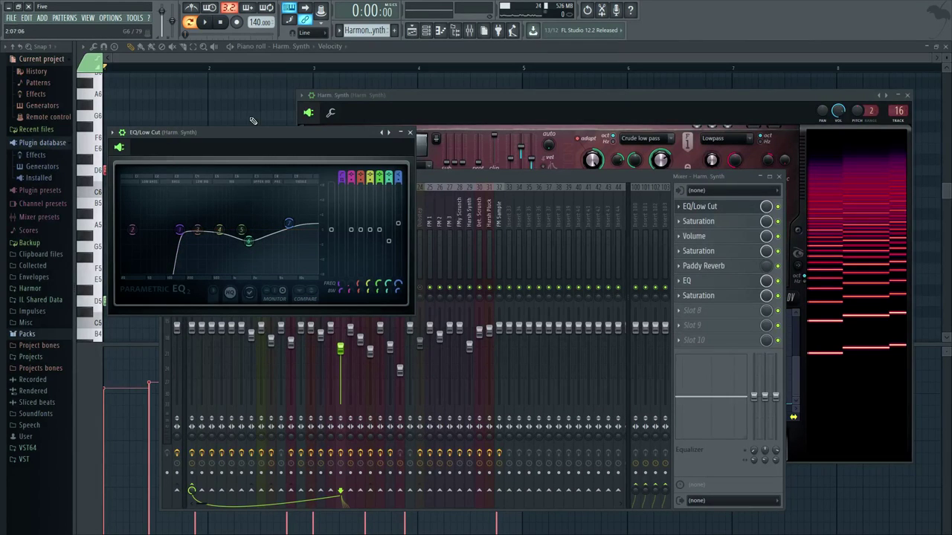
left_click(710, 209)
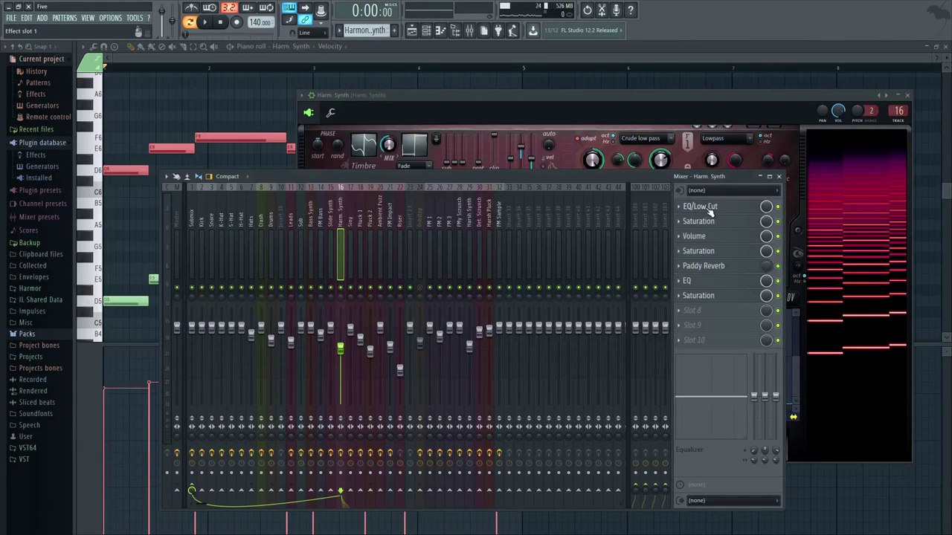
left_click(712, 208)
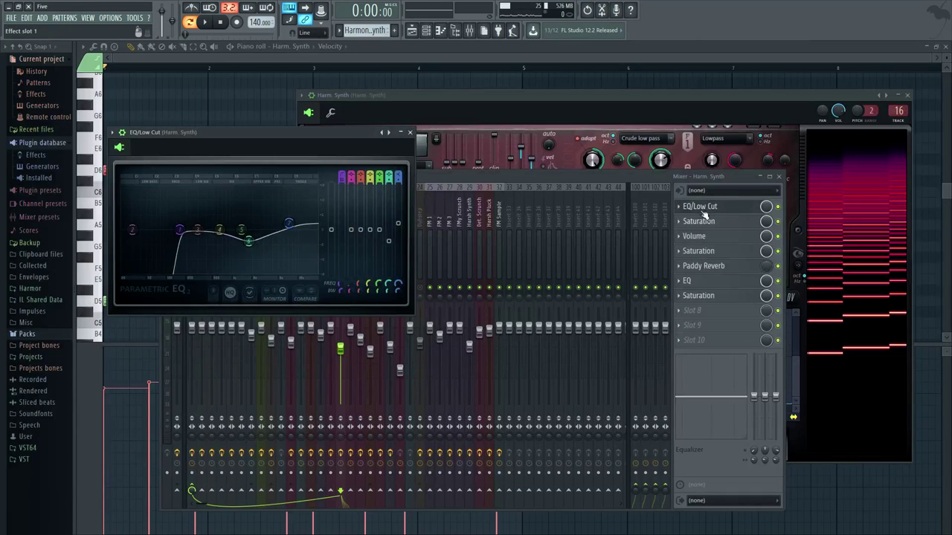
left_click(704, 209)
Step: Inspect the first Saturation waveshaper and the Volume effect on the Harm. Synth mixer track
left_click(706, 220)
left_click_drag(145, 104, 221, 135)
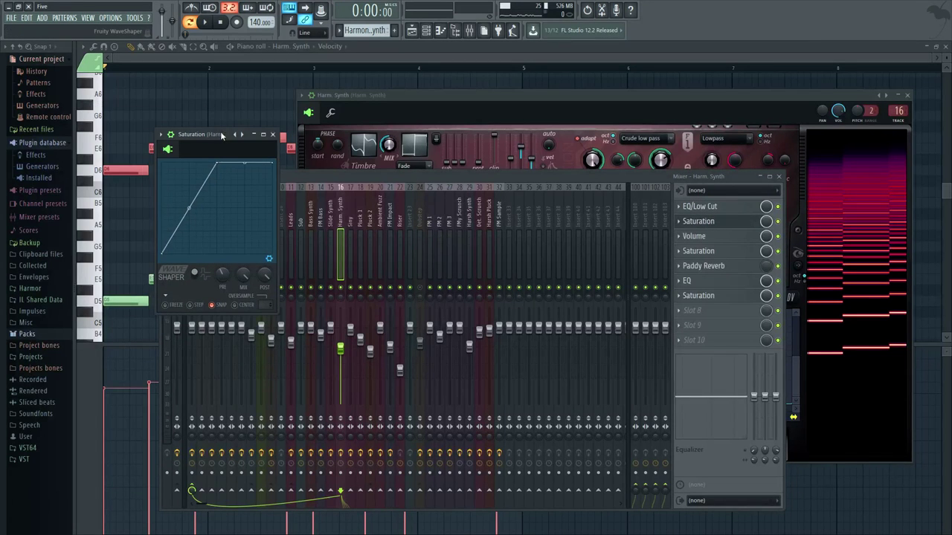
left_click(272, 135)
left_click(732, 237)
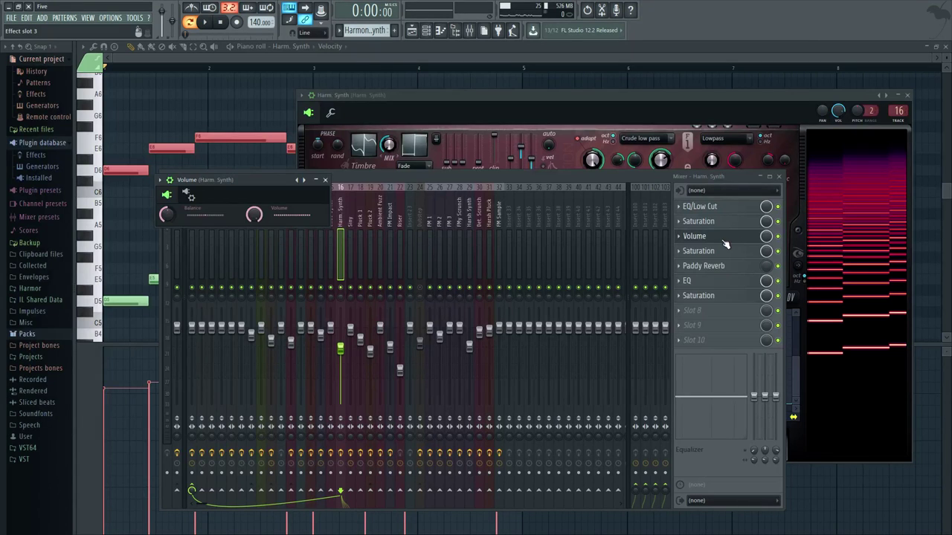
left_click(725, 243)
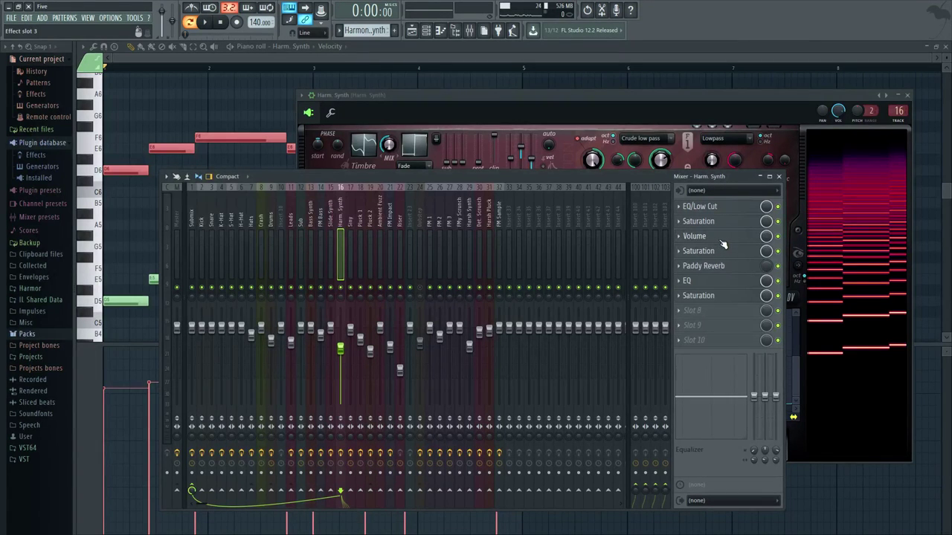
left_click(721, 242)
left_click(722, 244)
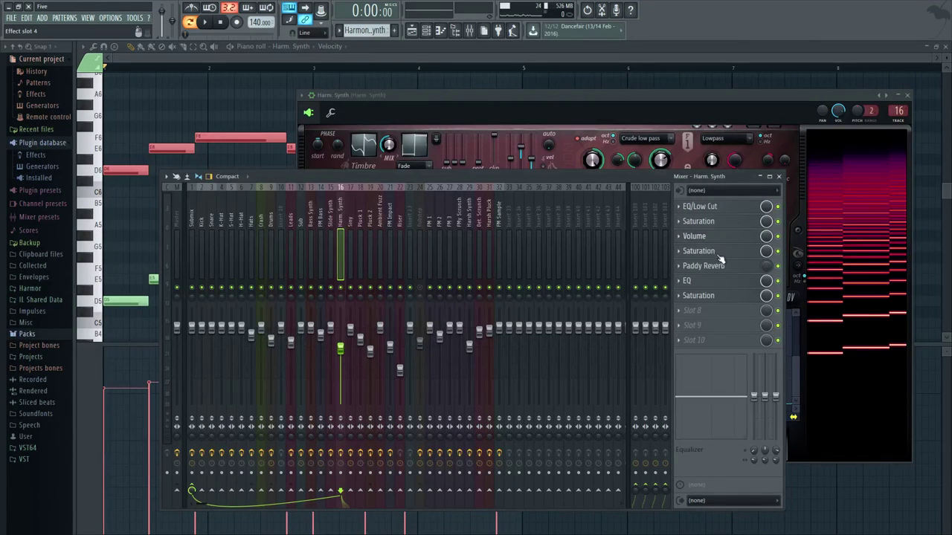
Step: Inspect the second Saturation effect and the Paddy Reverb on the Harm. Synth mixer track
left_click(717, 252)
left_click(712, 255)
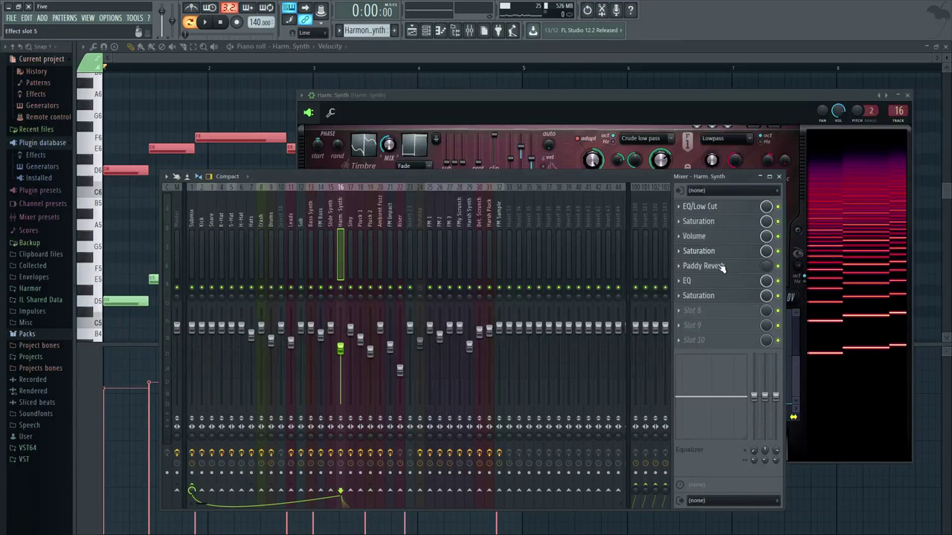
left_click(719, 267)
left_click(723, 271)
Step: Compare the EQ curve with the EQ/Low Cut, and inspect the last Saturation effect on the Harm. Synth mixer track
left_click(719, 284)
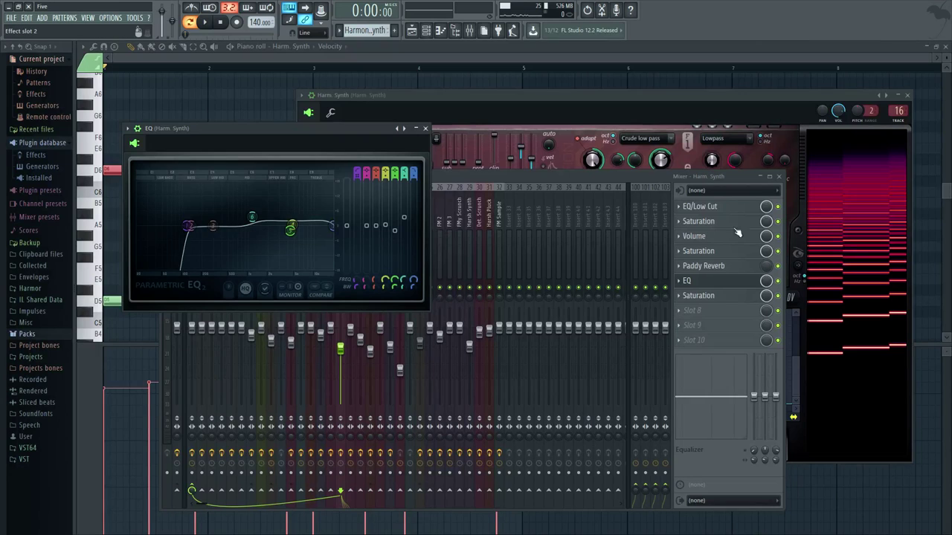
left_click(718, 209)
left_click(718, 210)
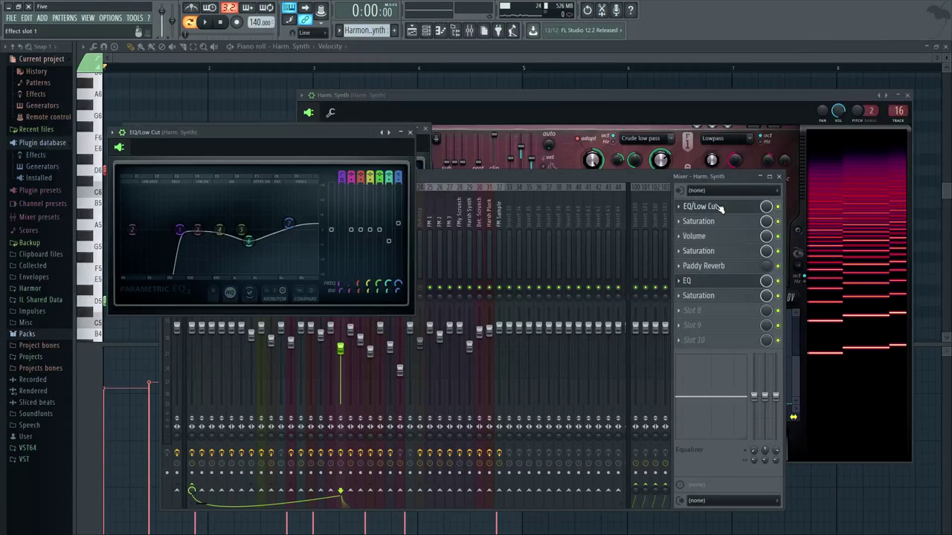
left_click(427, 130)
left_click(695, 296)
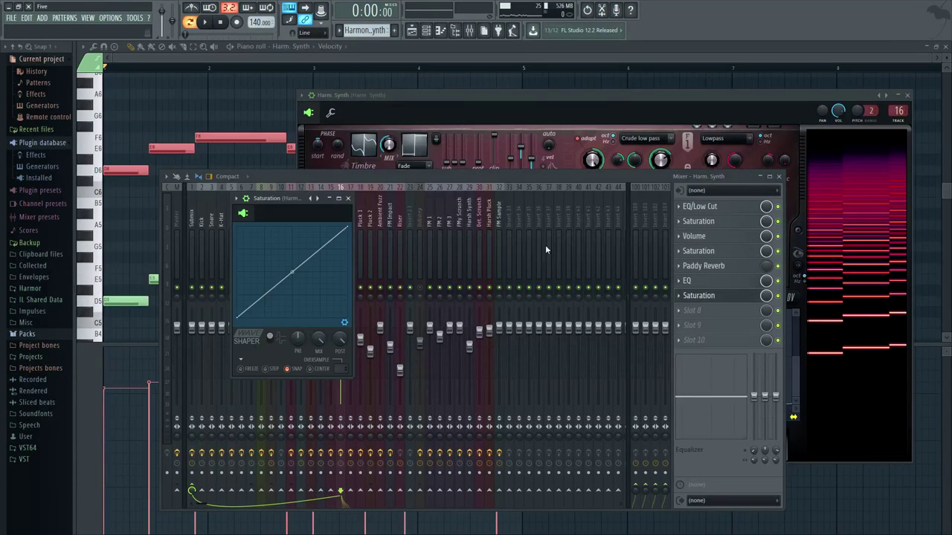
left_click(348, 199)
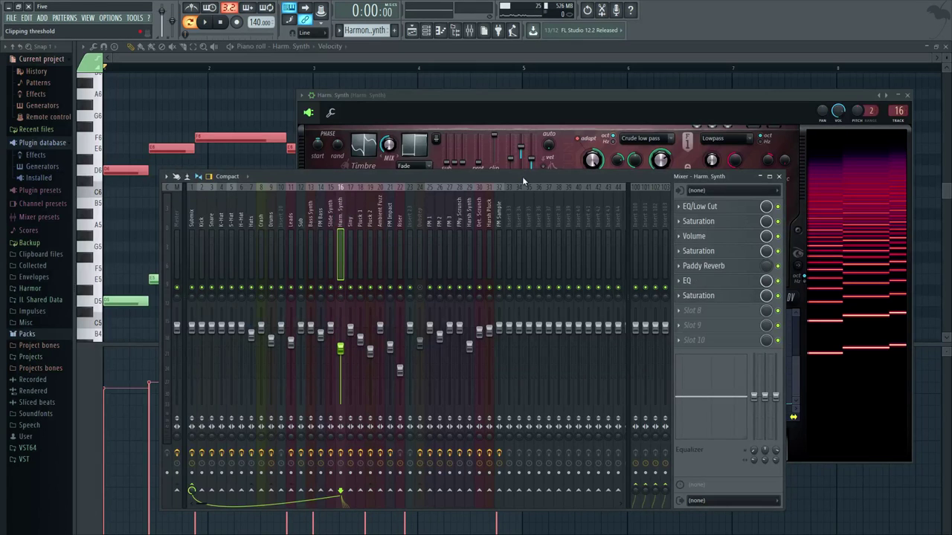
Step: Close the Harm. Synth plugin window and return to the playlist
left_click_drag(523, 178, 454, 178)
left_click(710, 177)
left_click_drag(599, 95, 507, 95)
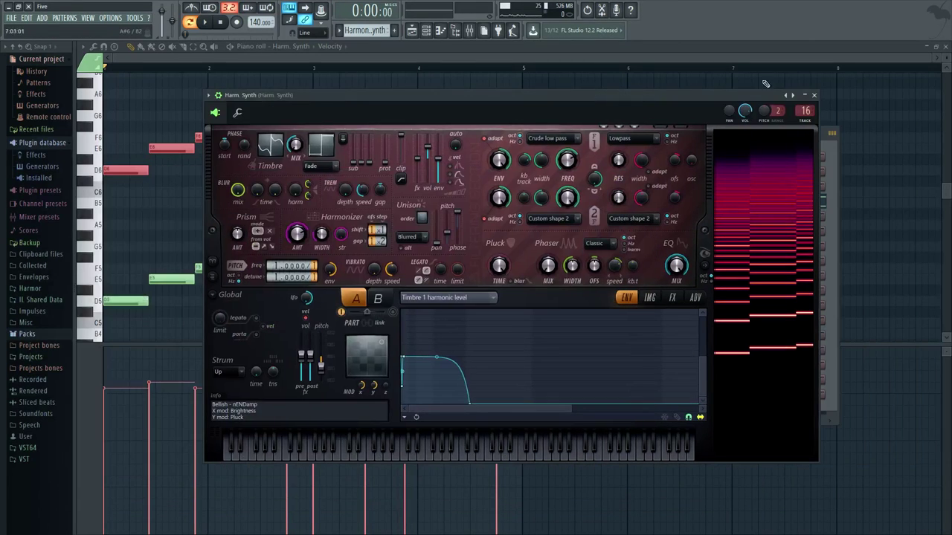
left_click(813, 95)
left_click(410, 31)
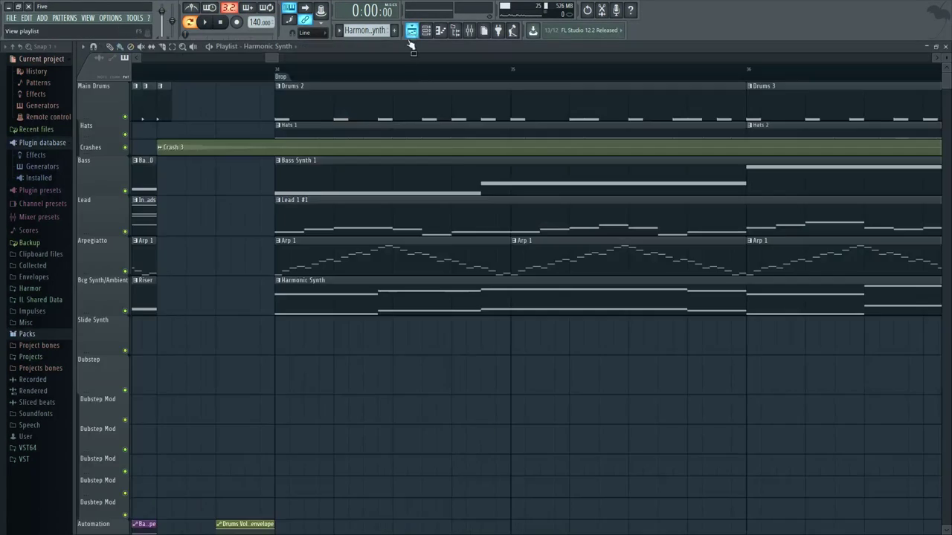
Step: Play the song briefly from the Drop marker with the mixer and channel rack displayed
scroll(478, 261, "down", 3)
left_click_drag(439, 328, 323, 319)
scroll(274, 76, "down", 2)
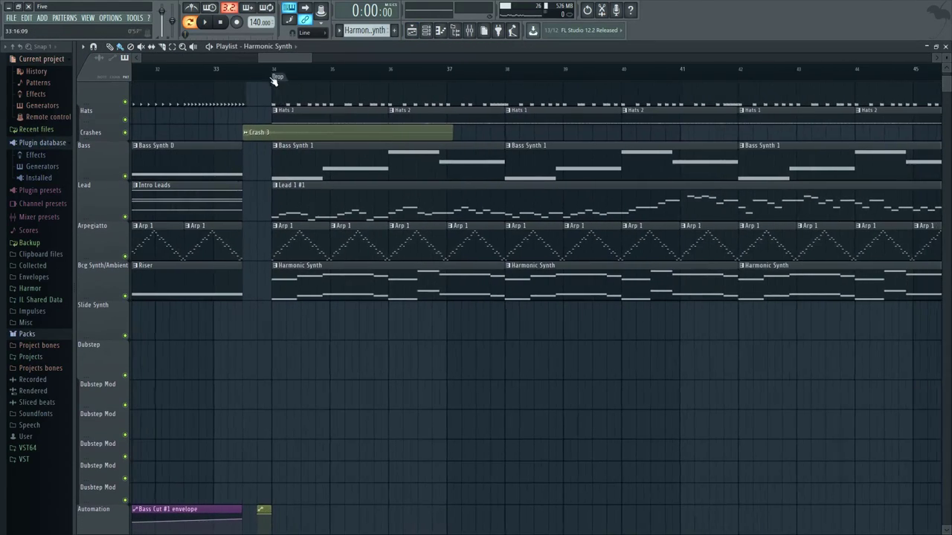
left_click(273, 71)
key("F9")
key("space")
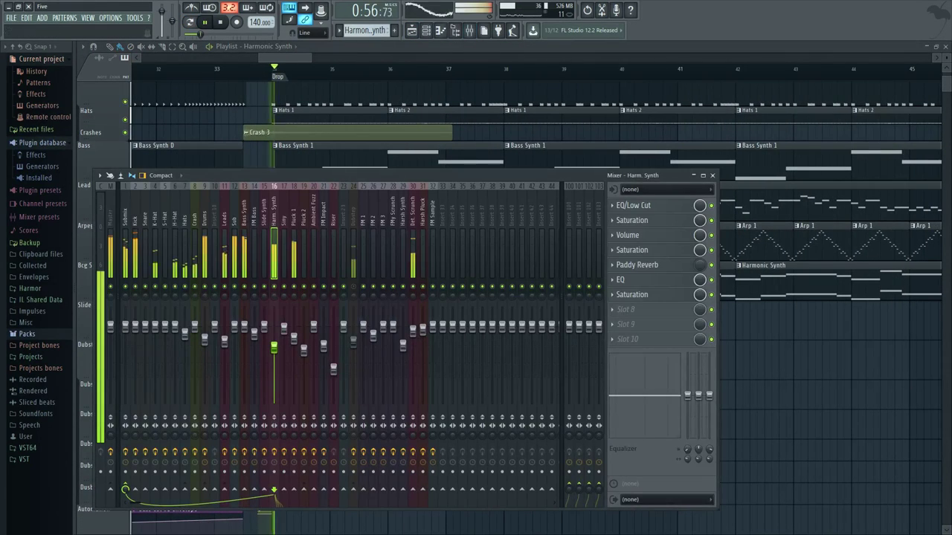
left_click(426, 29)
key("space")
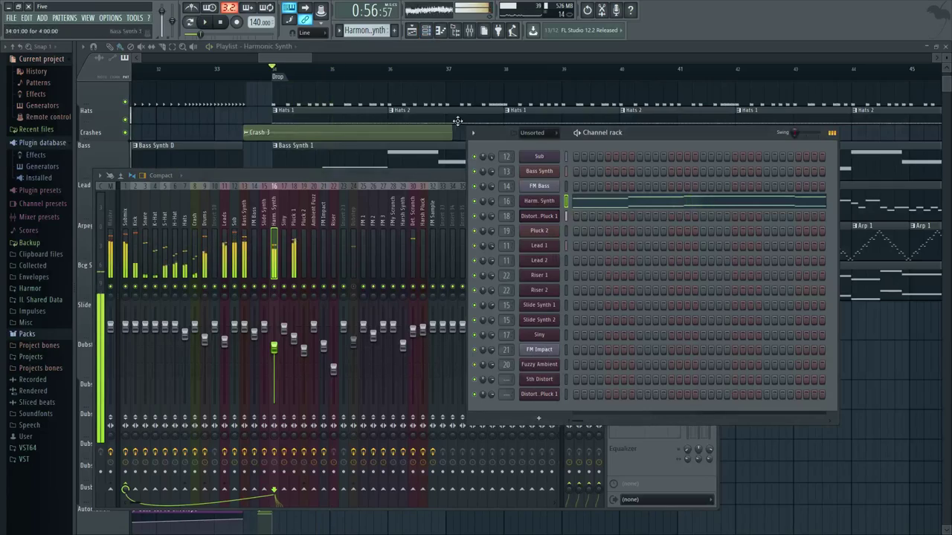
Step: Play the playlist from the middle of bar 49, leading into the Slide Synth's entry at bar 50
left_click_drag(287, 57, 304, 58)
scroll(523, 299, "down", 3)
left_click_drag(605, 392, 599, 399)
scroll(362, 328, "down", 1)
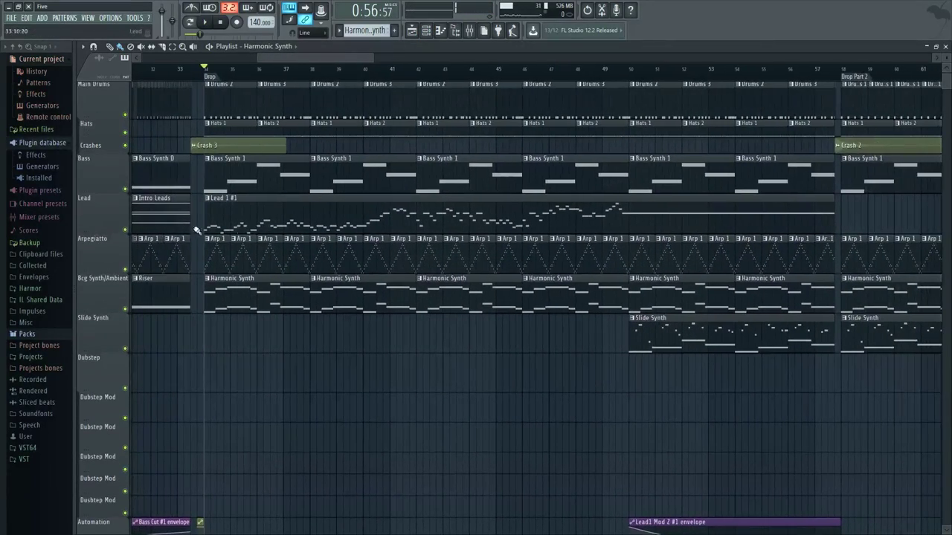
scroll(629, 368, "up", 3)
left_click(616, 72)
key("space")
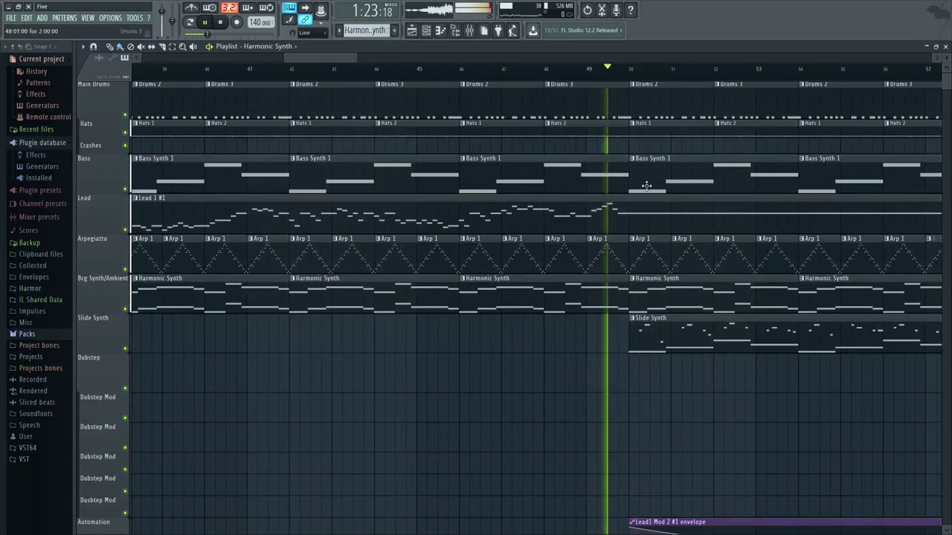
scroll(732, 422, "up", 2)
left_click_drag(736, 424, 447, 385)
scroll(474, 363, "down", 2)
key("space")
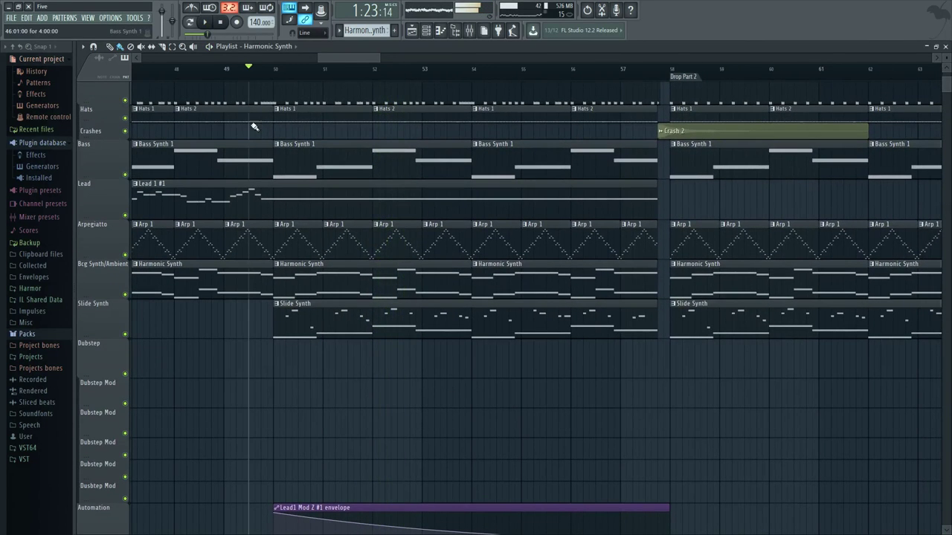
Step: Select the Slide Synth pattern and play the song from bar 50 with the mixer displayed
left_click(274, 71)
left_click(359, 332)
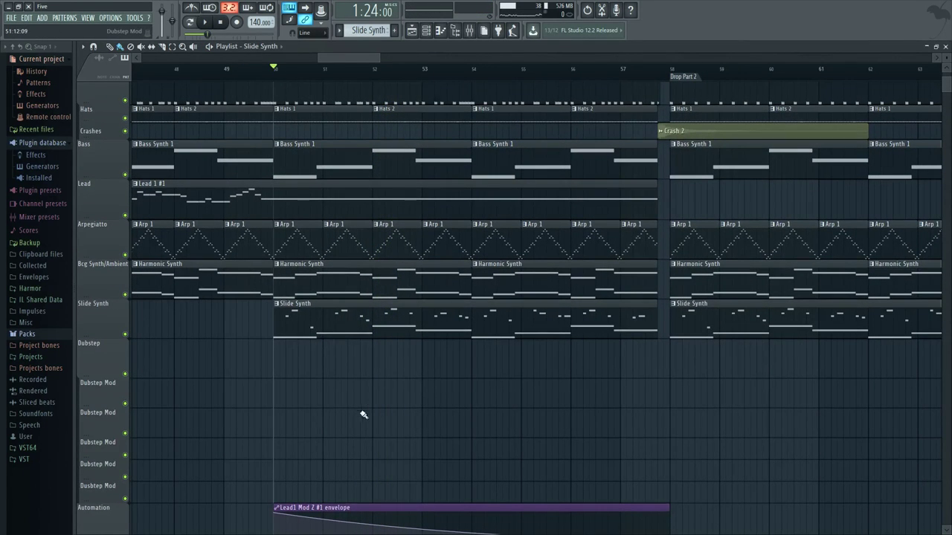
left_click_drag(361, 414, 382, 339)
scroll(382, 340, "down", 1)
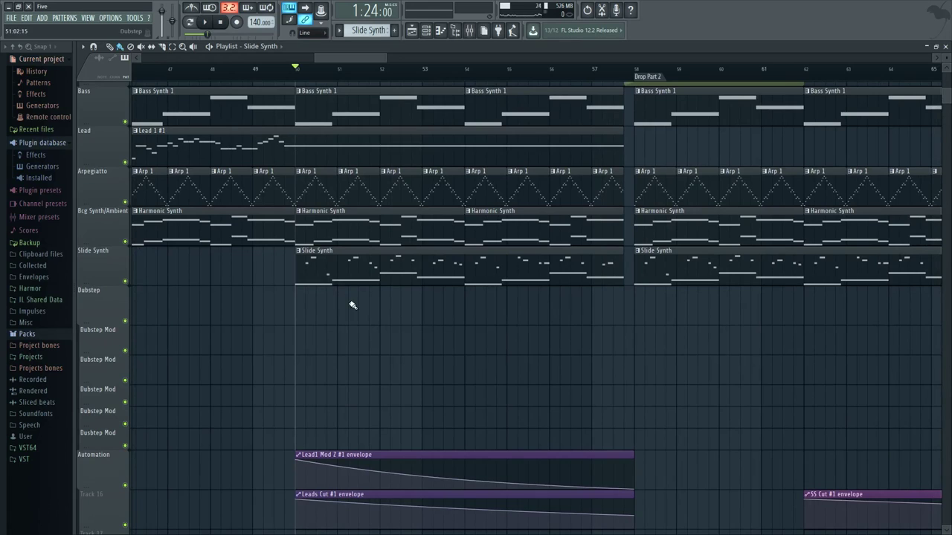
scroll(415, 312, "down", 1)
key("space")
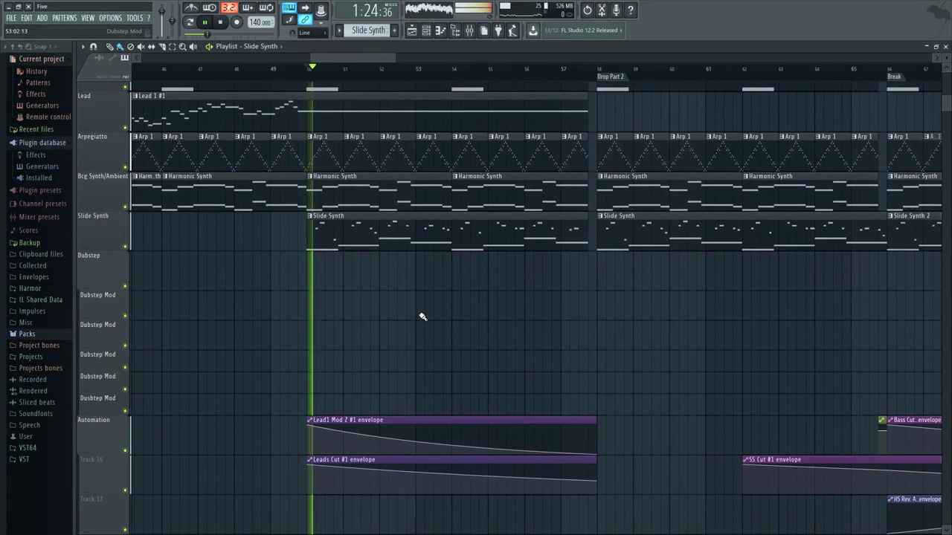
key("F9")
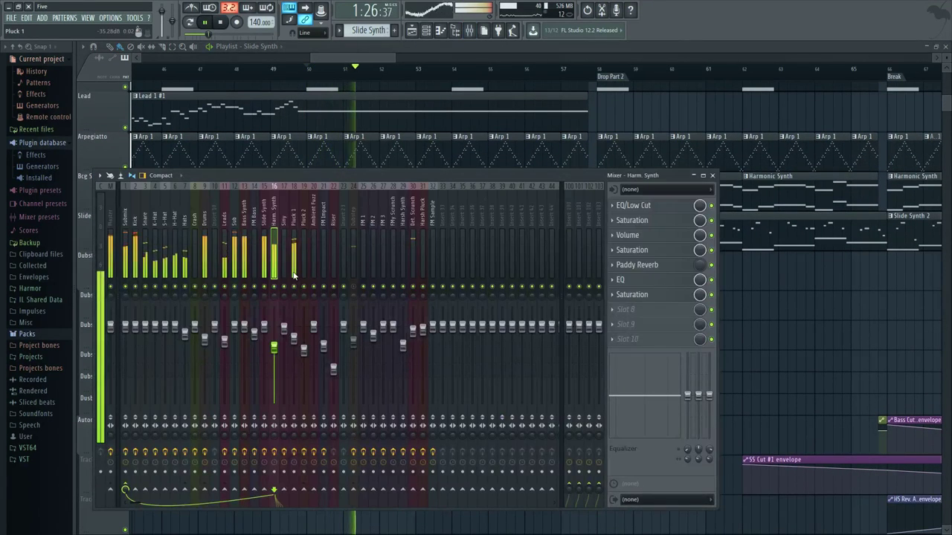
Step: Hide the mixer, stop playback, and look over the Slide Synth clips and the automation envelopes in the playlist
key("F9")
scroll(357, 380, "up", 2)
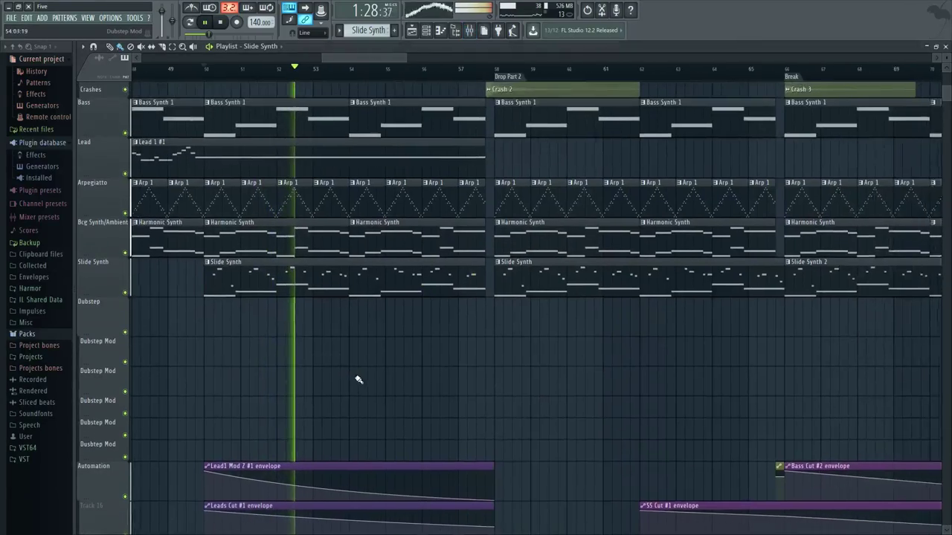
scroll(358, 379, "down", 1)
left_click_drag(358, 379, 421, 333)
key("space")
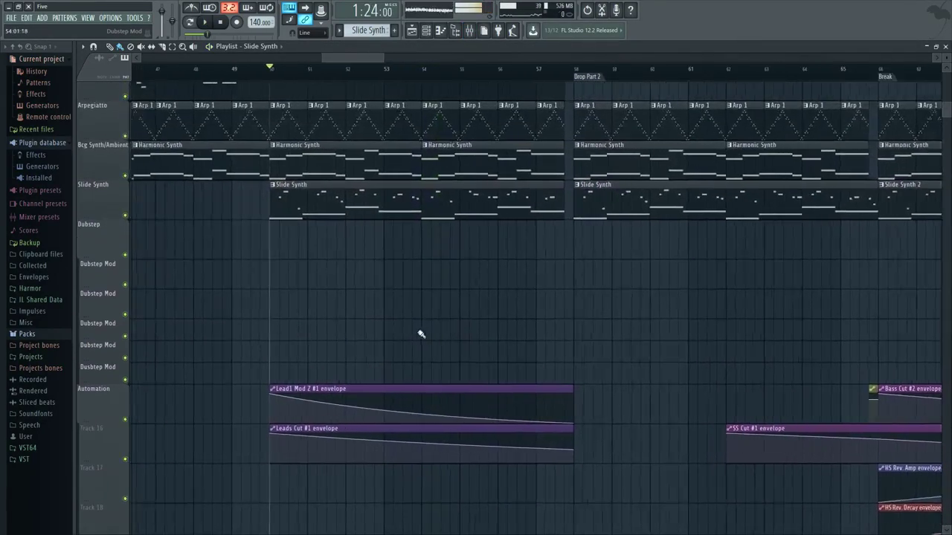
scroll(416, 327, "up", 1)
scroll(391, 246, "down", 2)
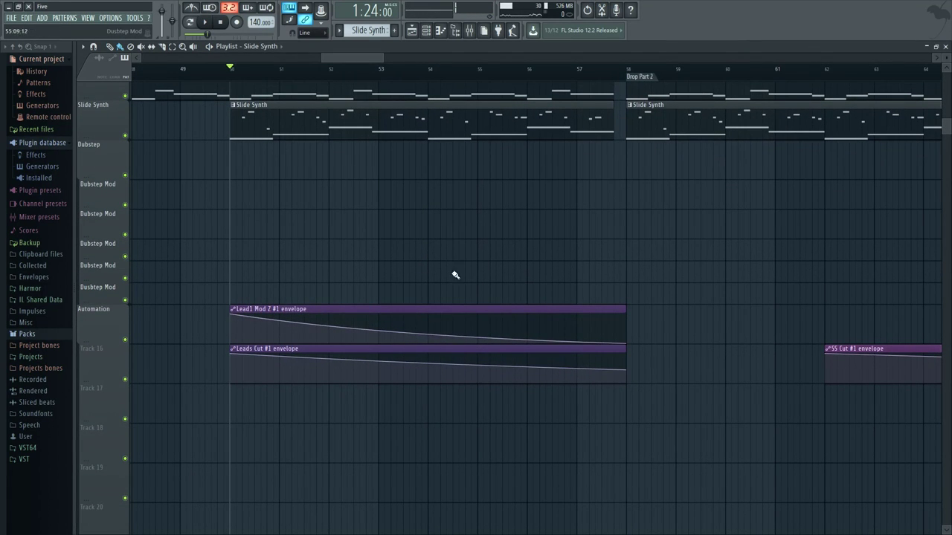
scroll(414, 265, "up", 2)
scroll(334, 357, "down", 2)
Step: Play the song from bar 50 while watching the EQ/Low Pass effect on the Leads mixer track, then close the effect
key("F9")
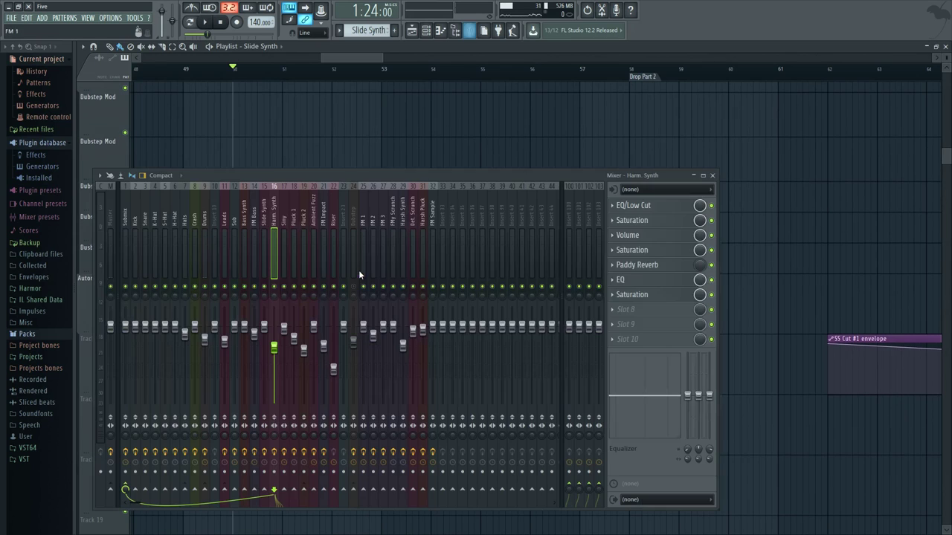
left_click(273, 216)
left_click(224, 216)
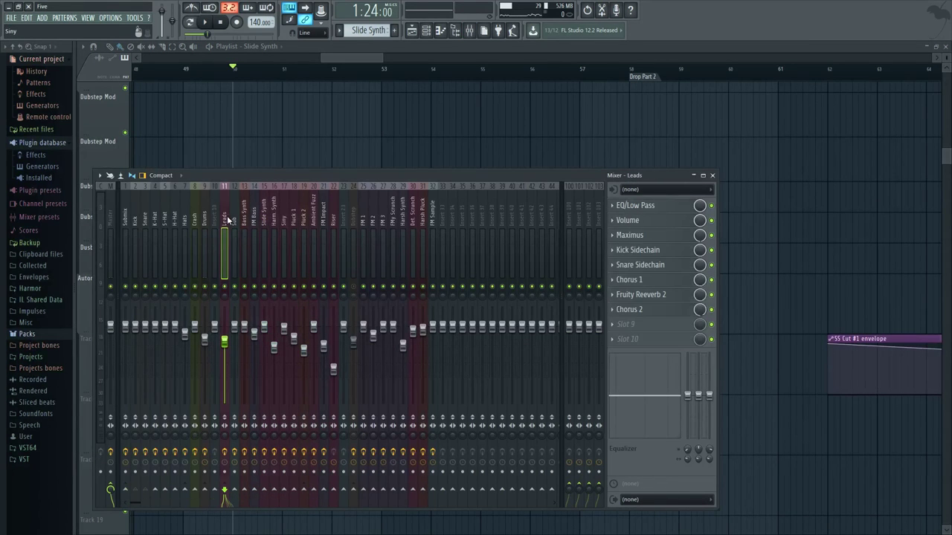
key("space")
left_click(635, 205)
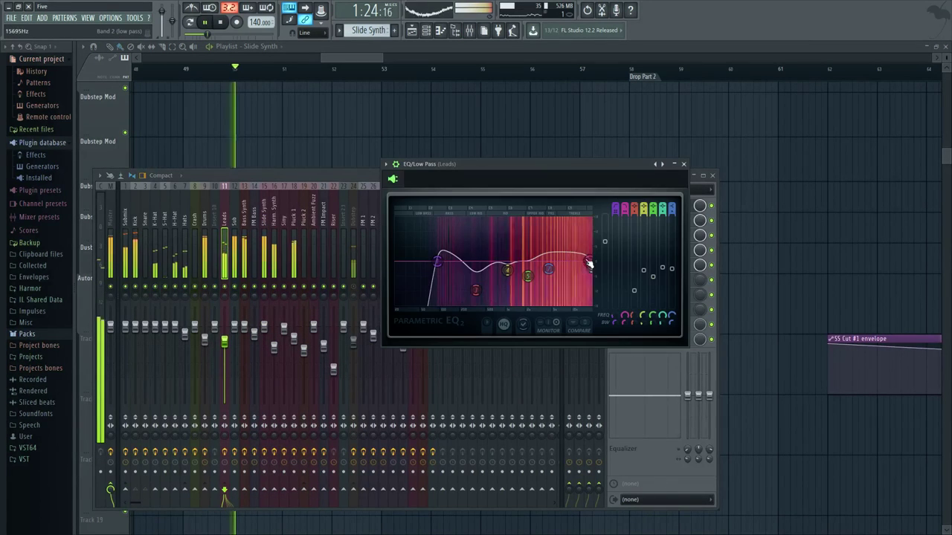
left_click_drag(583, 269, 565, 266)
key("space")
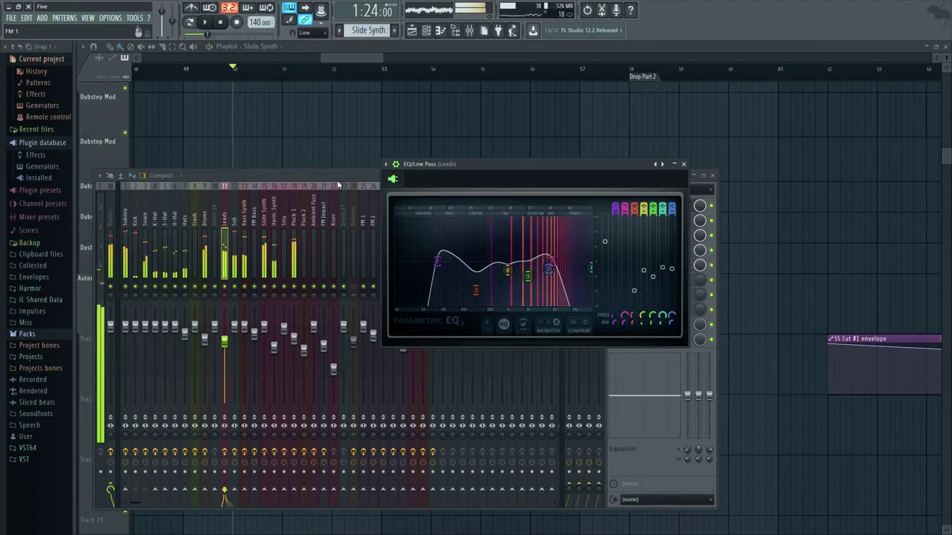
left_click(683, 164)
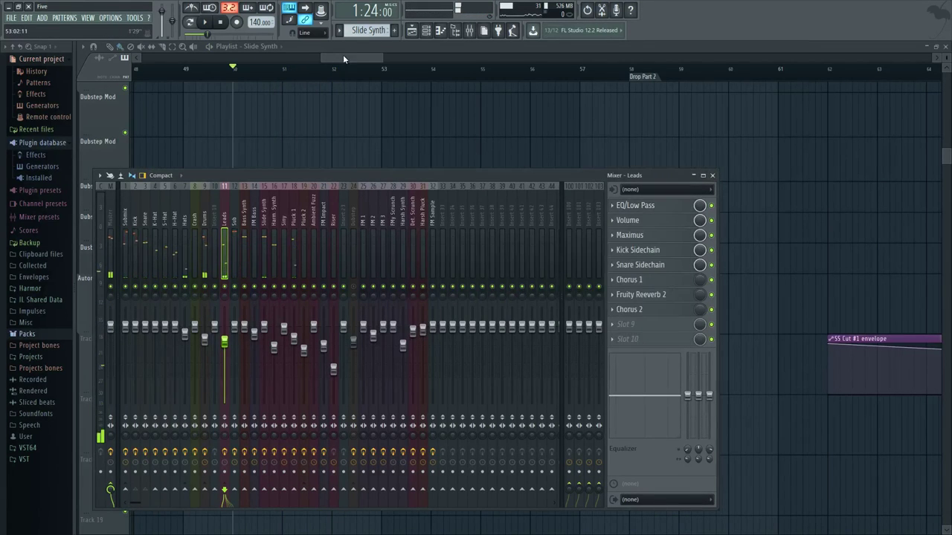
Step: Return to the playlist, open the first Slide Synth clip in the piano roll, and switch playback to pattern mode
left_click(344, 59)
scroll(384, 203, "down", 1)
left_click_drag(387, 201, 389, 362)
scroll(389, 361, "up", 2)
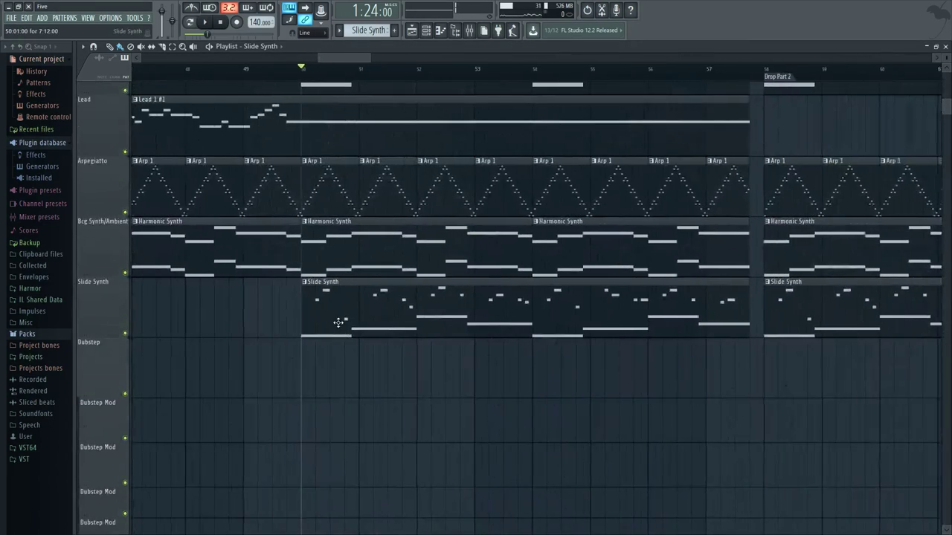
double_click(338, 322)
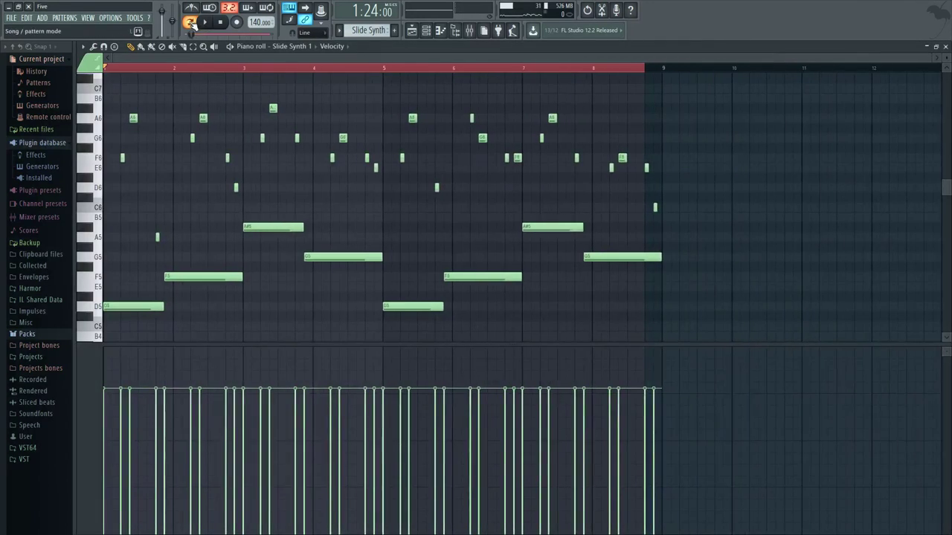
Step: Go back to the playlist with the channel rack and view the Slide Synth 1 and Slide Synth 2 plugin windows in turn
left_click(439, 30)
left_click(425, 30)
left_click(425, 31)
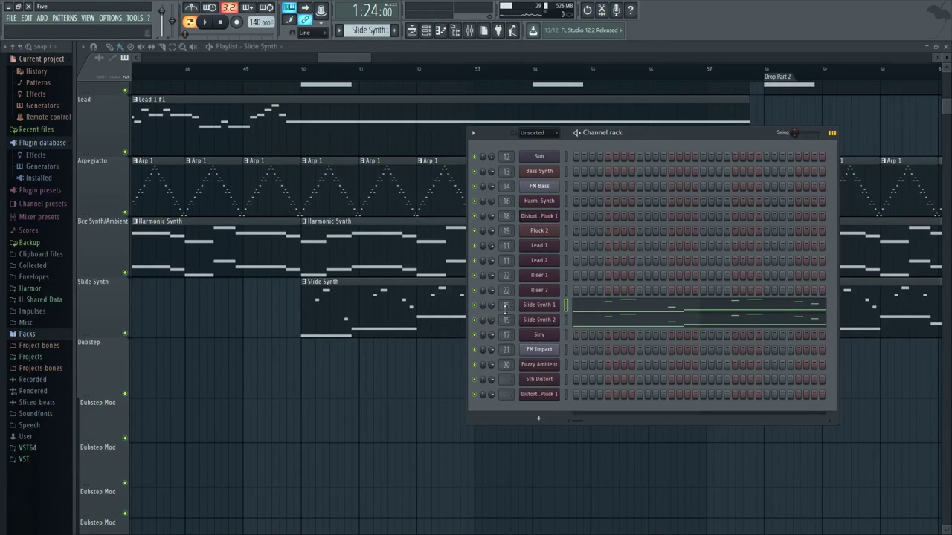
left_click(534, 308)
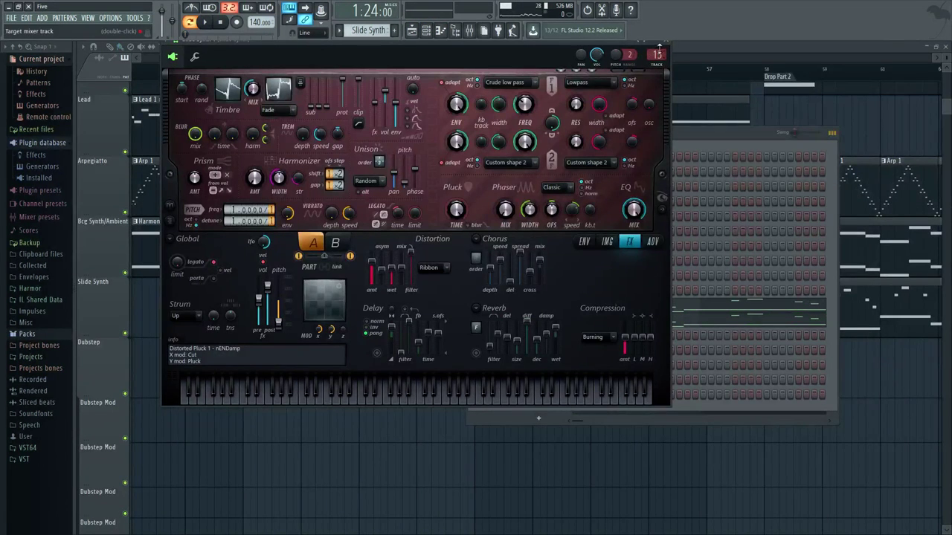
left_click(663, 45)
left_click(540, 308)
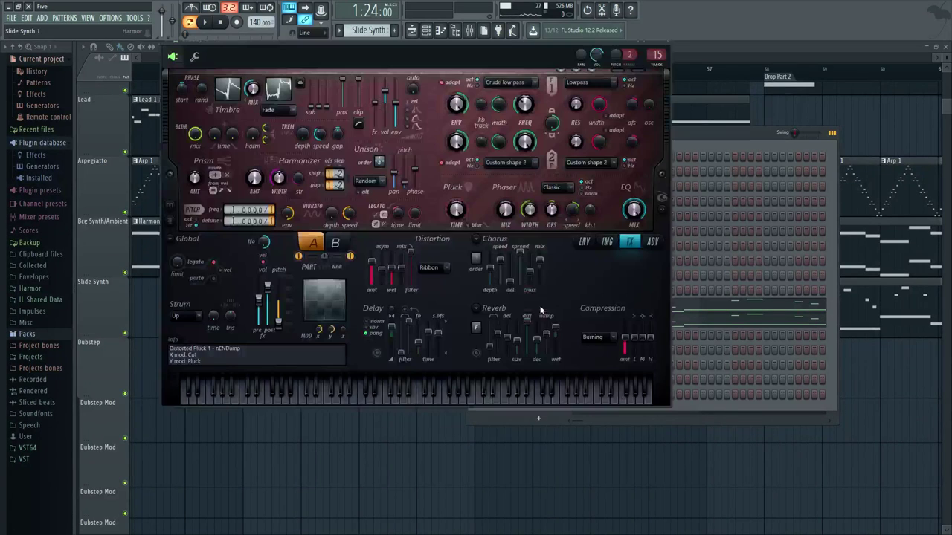
left_click(673, 47)
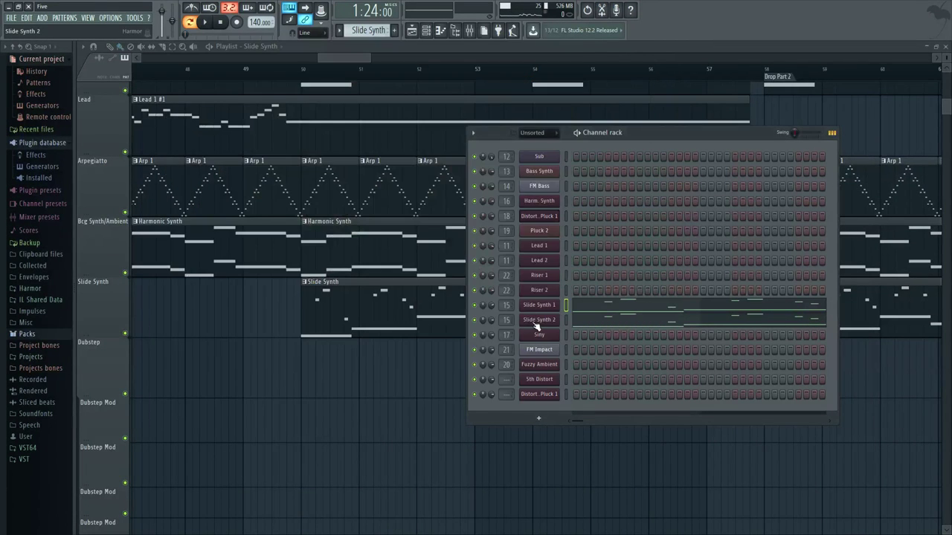
left_click(535, 322)
left_click(694, 48)
left_click(547, 326)
left_click(695, 46)
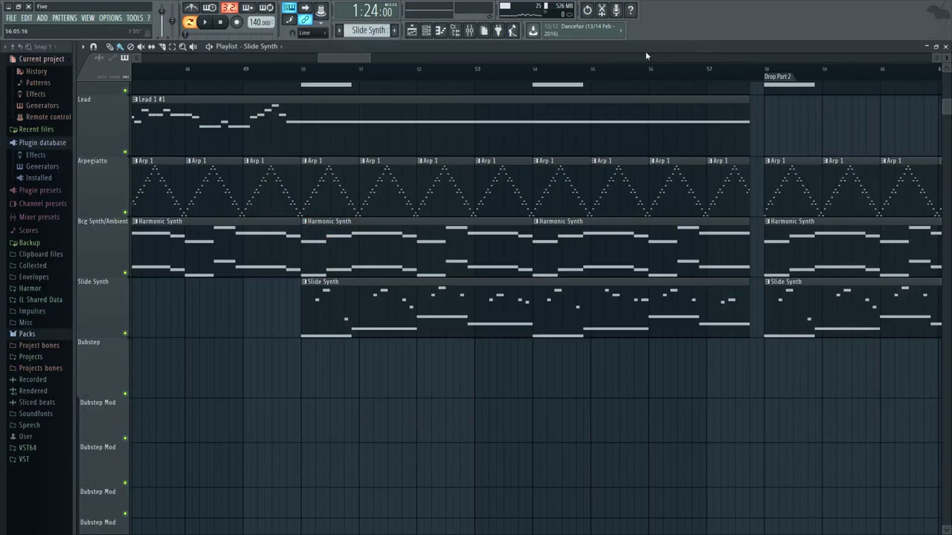
Step: Reopen the two Slide Synth plugin windows from the channel rack to compare their settings, and close them
left_click(425, 30)
left_click(542, 305)
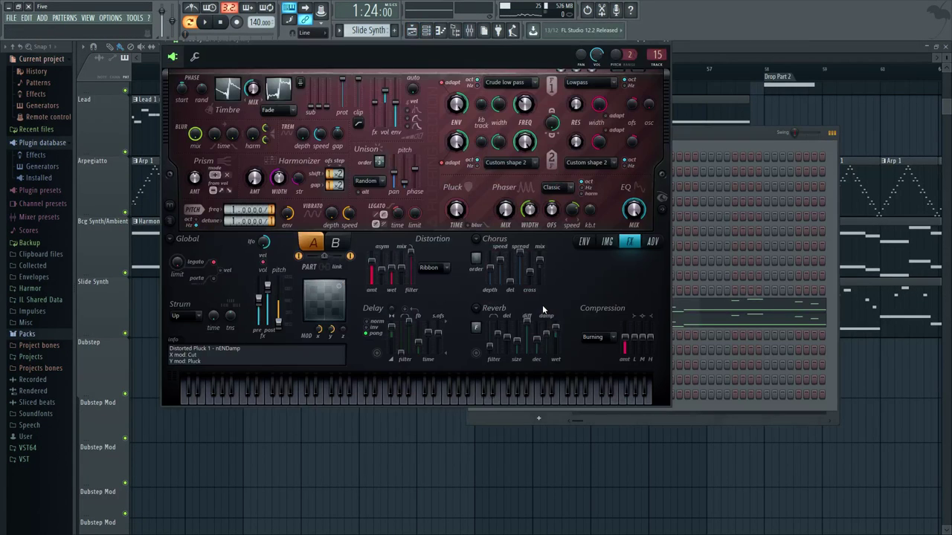
left_click(668, 47)
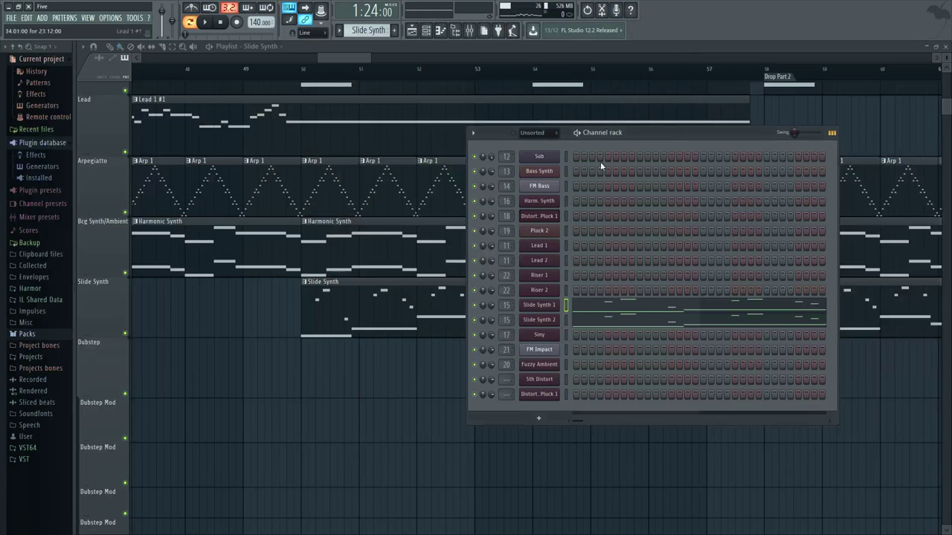
left_click(550, 306)
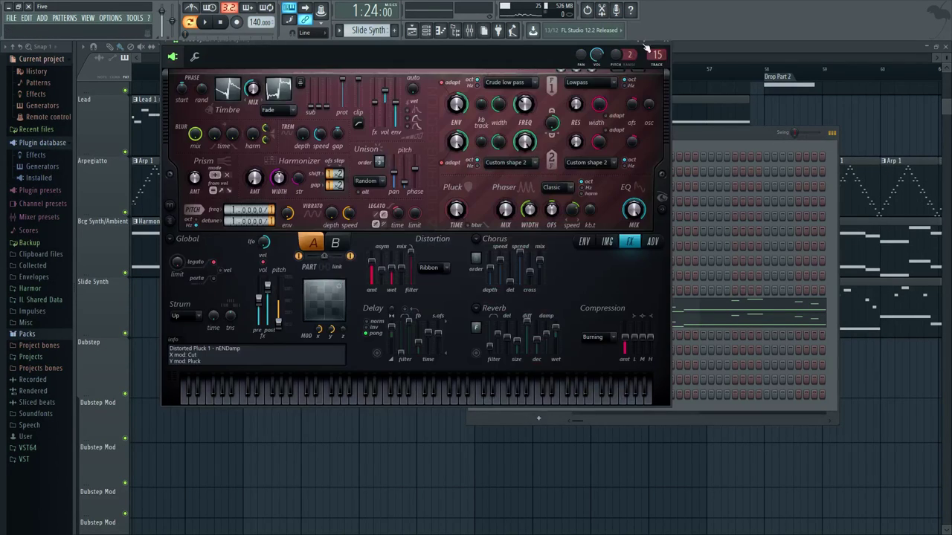
left_click(668, 47)
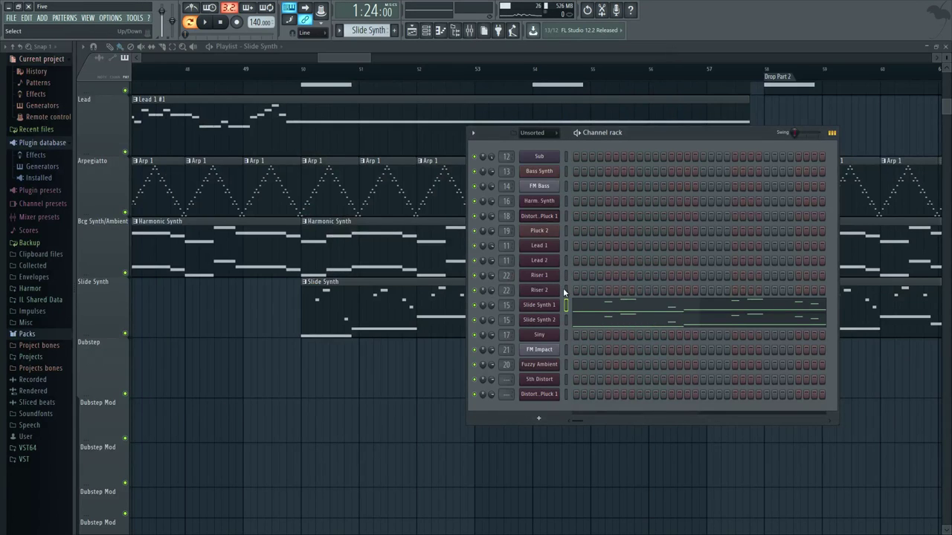
left_click(550, 304)
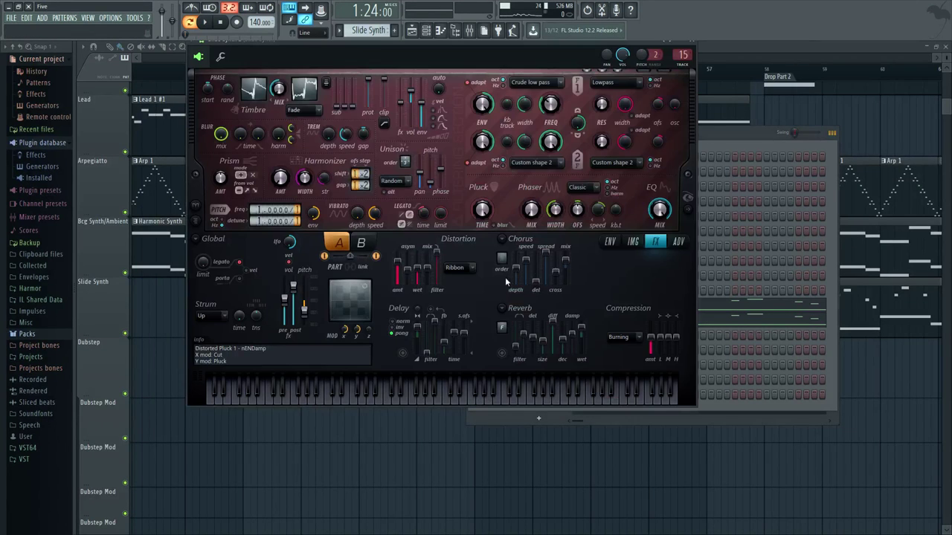
left_click(691, 48)
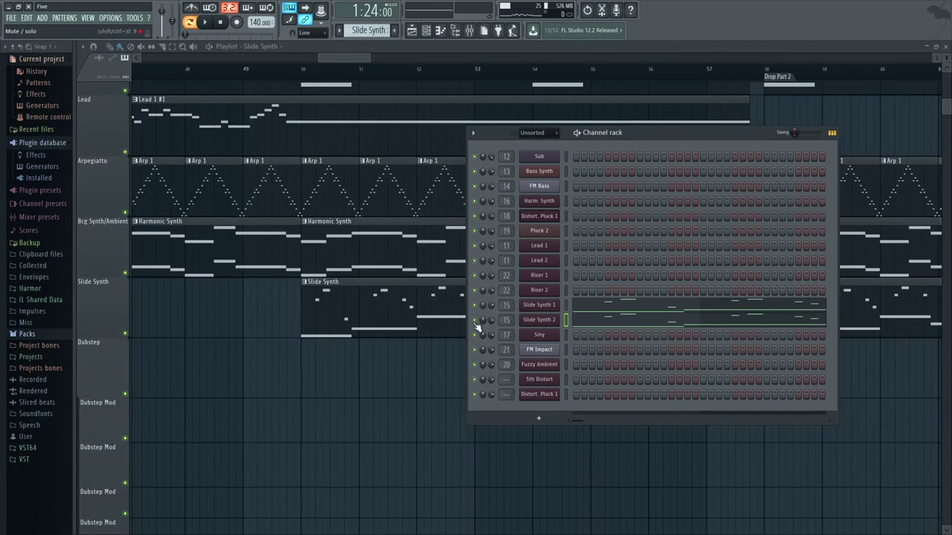
Step: Mute Slide Synth 2 and play the pattern with Slide Synth 1's plugin open and its visual feedback display expanded
key("space")
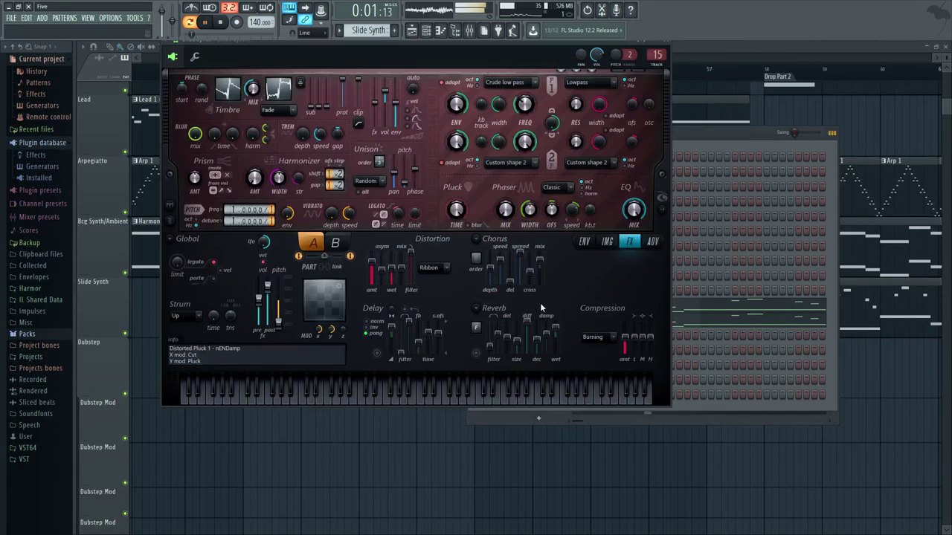
left_click(552, 305)
left_click(661, 208)
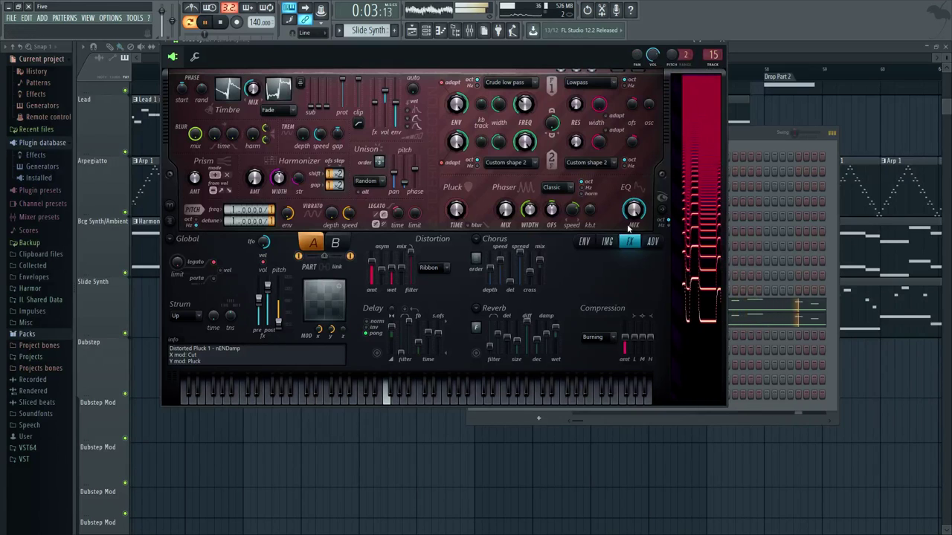
key("space")
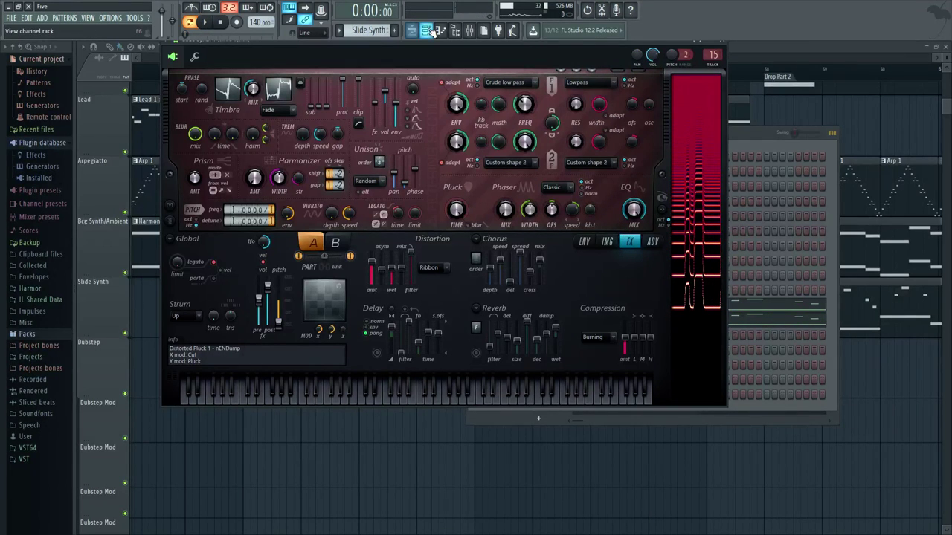
Step: Close the Slide Synth 1 window and select the Distort. Pluck 1 channel linked to mixer track 18 to audition it
left_click(427, 31)
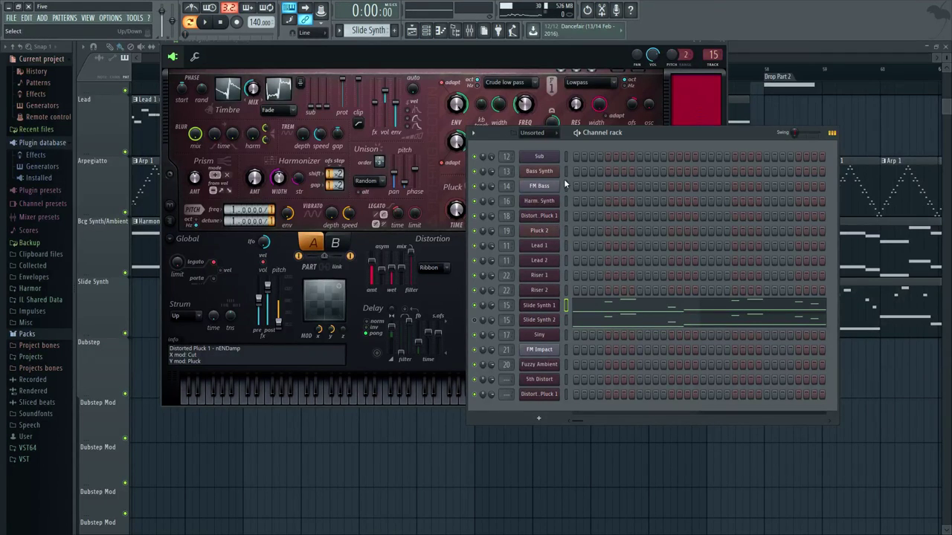
left_click(557, 235)
left_click(661, 61)
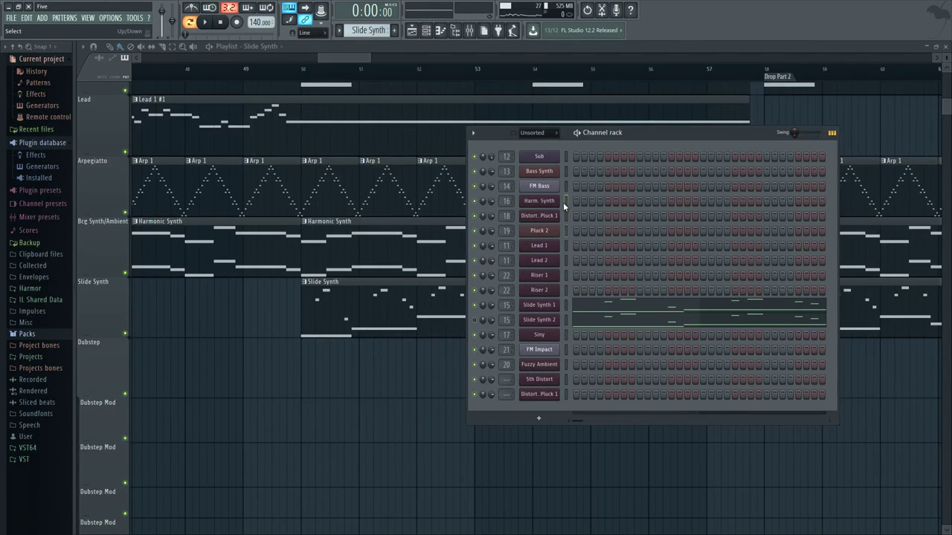
left_click(566, 216)
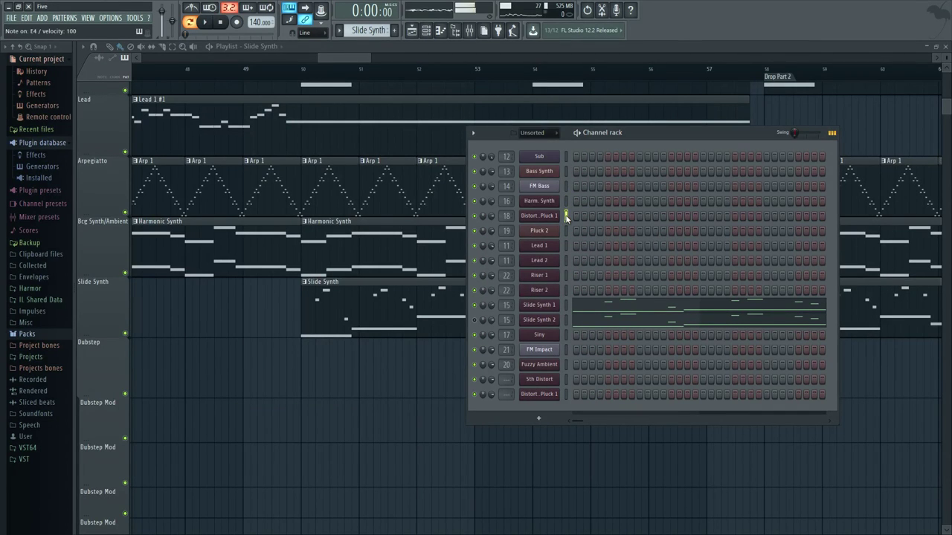
Step: Open the Slide Synth 1 plugin, move its window down, and audition the sound with a run of notes
left_click(548, 321)
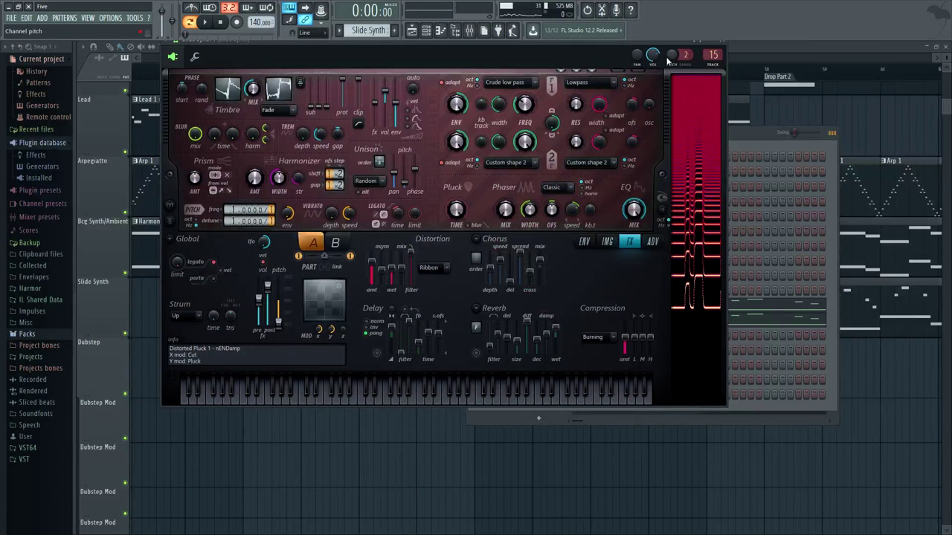
left_click_drag(651, 42, 660, 78)
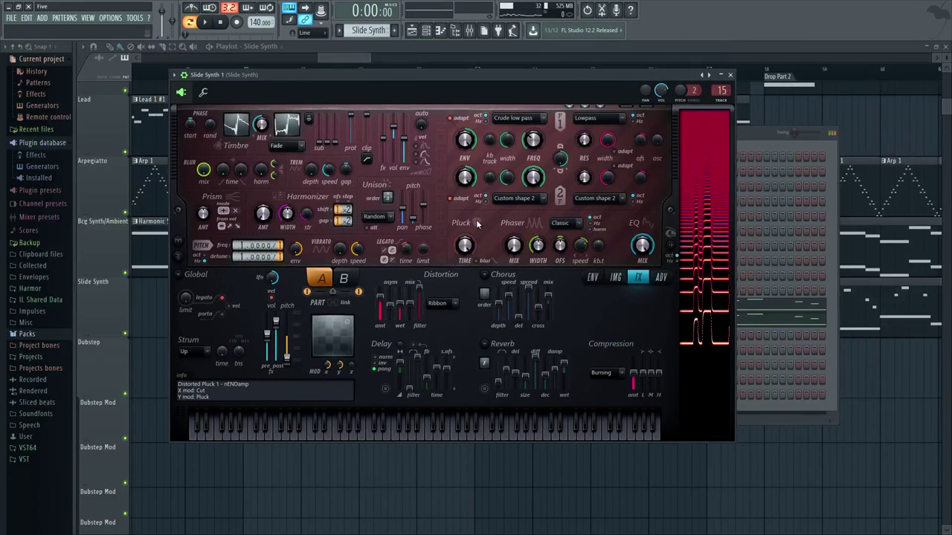
key("x")
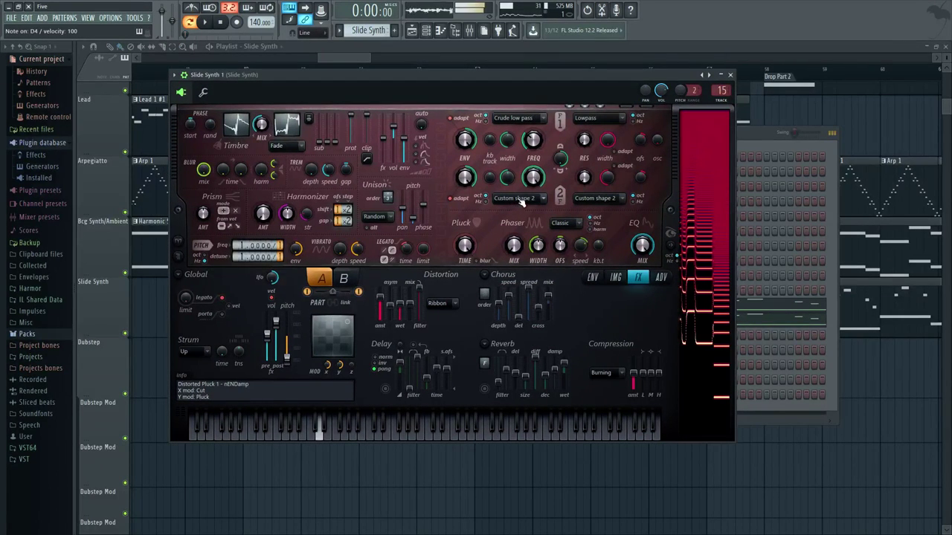
key("c")
key("v")
key("b")
key("t")
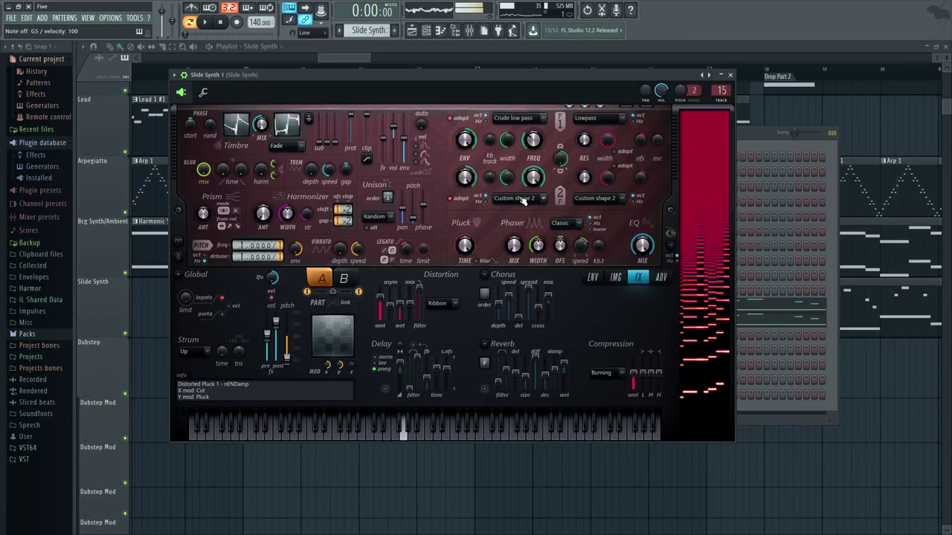
key("y")
key("t")
key("r")
key("e")
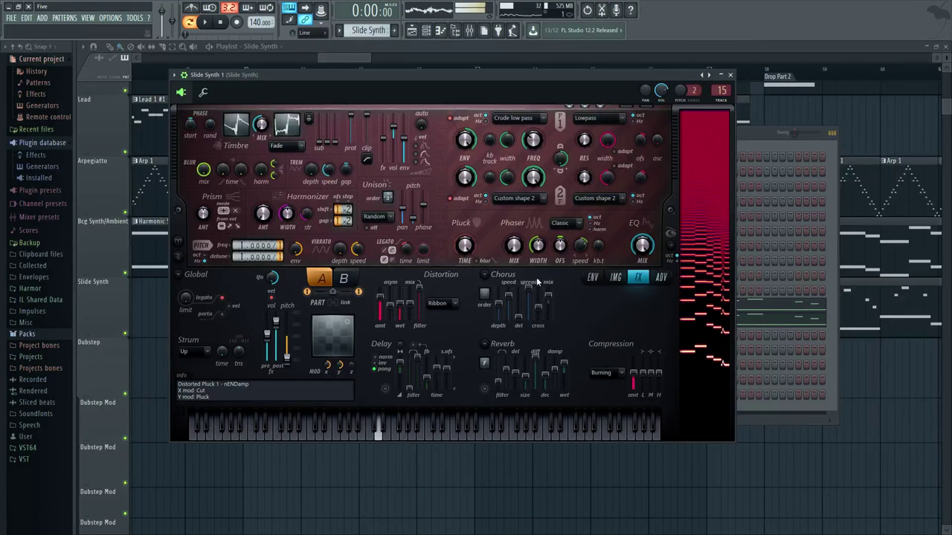
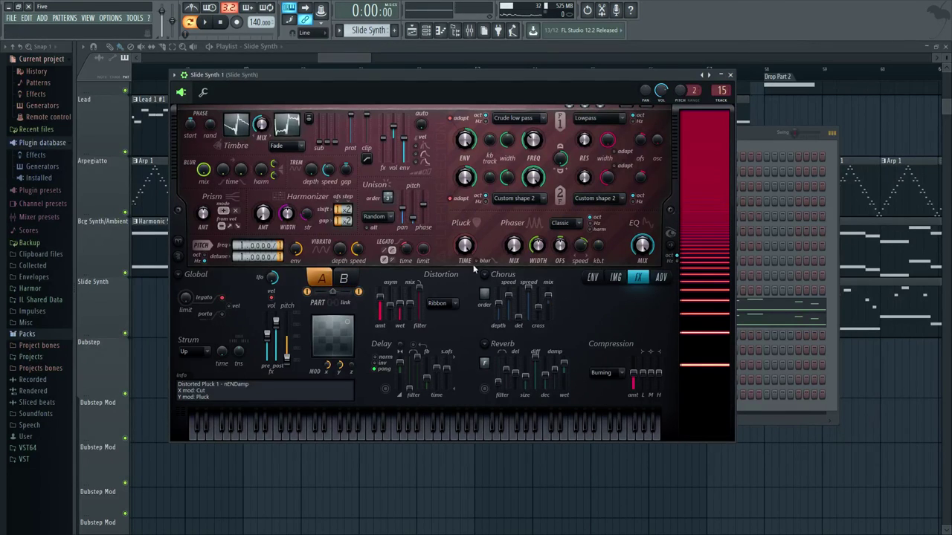
Step: Show part B of the Slide Synth 1 patch, reopen the plugin window, and play the pattern
left_click(344, 279)
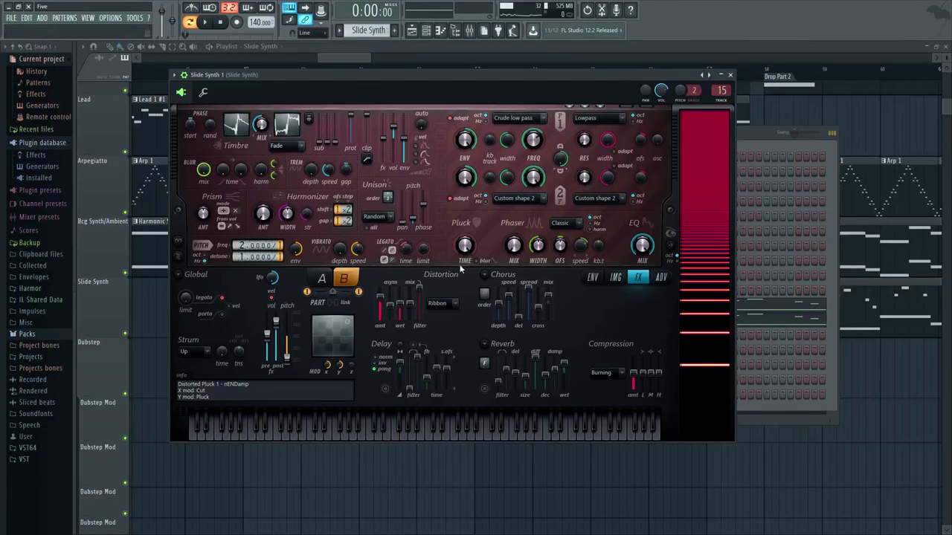
left_click(730, 75)
left_click(556, 313)
key("space")
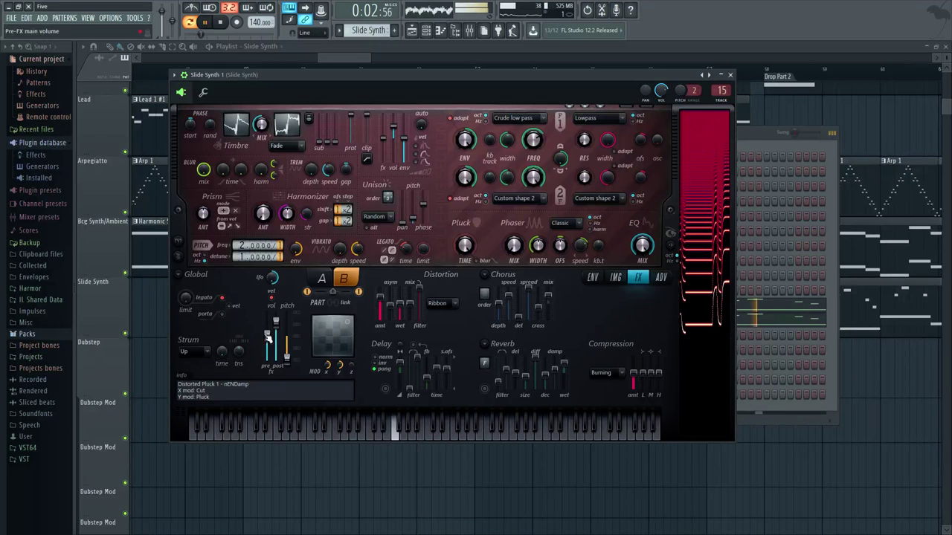
Step: Stop playback, show the advanced settings page of Slide Synth 1, and close the plugin
key("space")
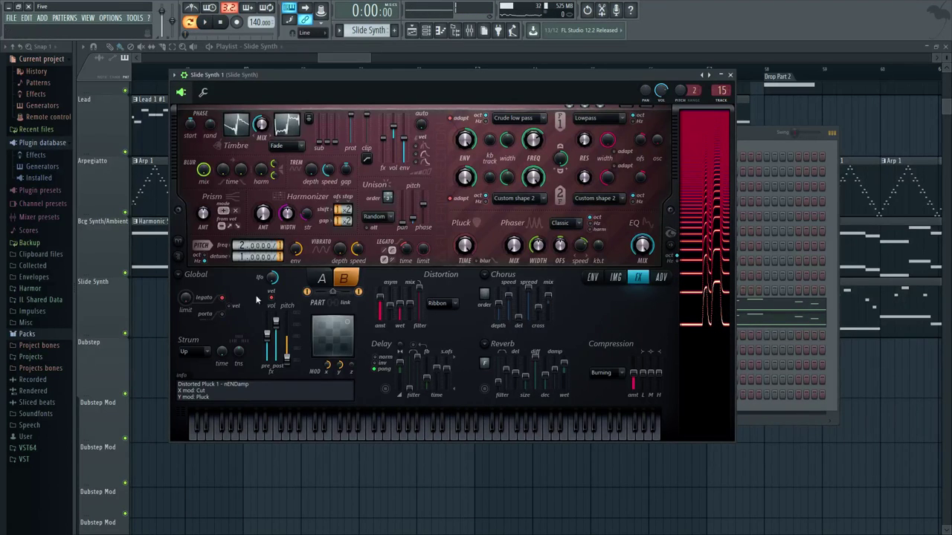
left_click(659, 279)
left_click(730, 75)
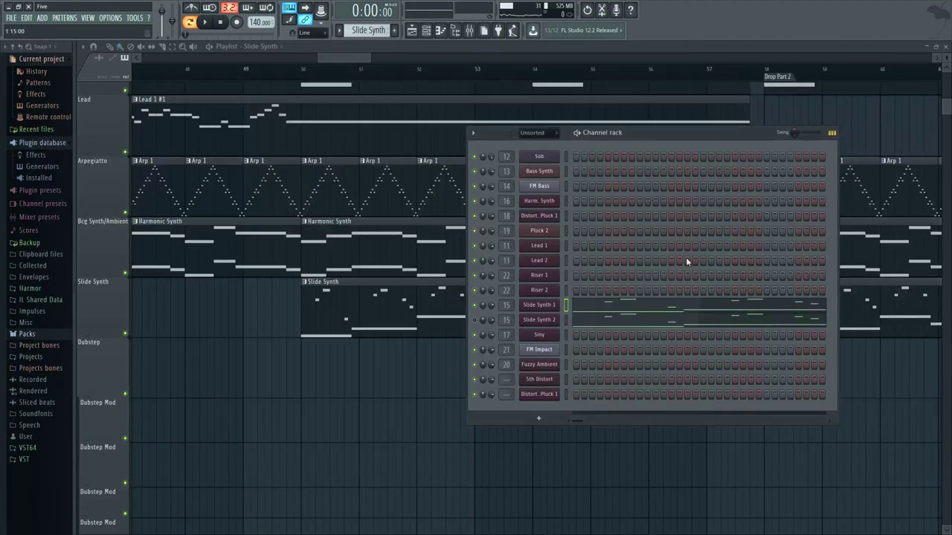
Step: Open the Slide Synth 1 notes in the piano roll and examine the long low notes and short high notes across the pattern
left_click(662, 311)
scroll(370, 285, "down", 1)
scroll(132, 185, "up", 4)
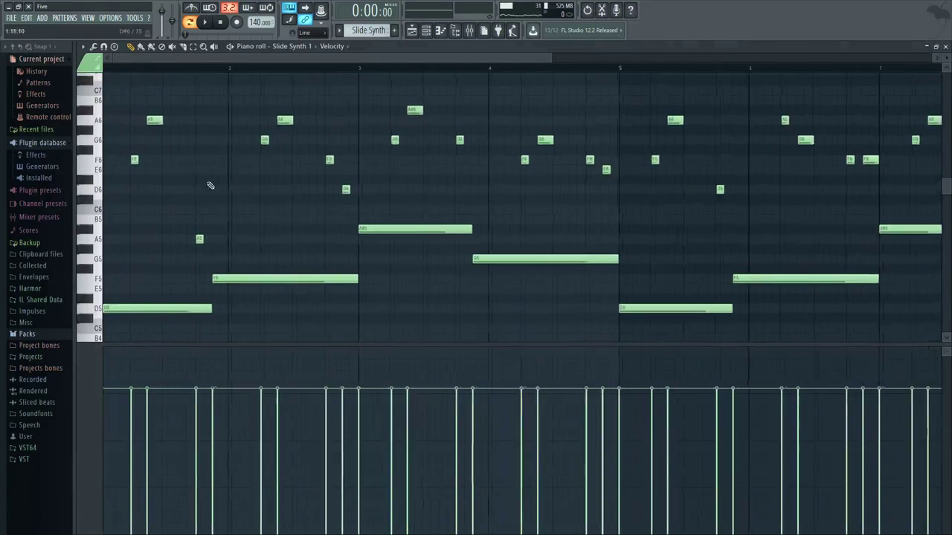
left_click_drag(229, 195, 273, 181)
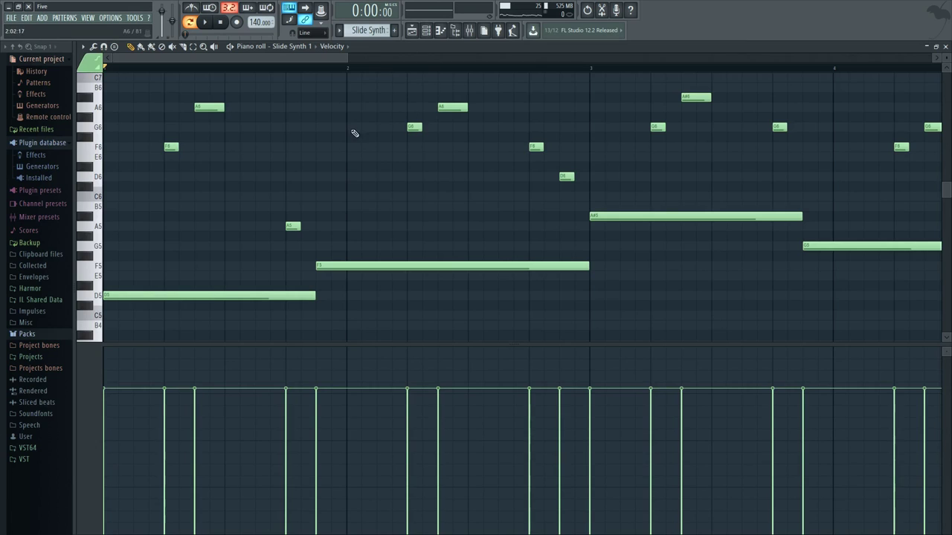
scroll(196, 208, "down", 5)
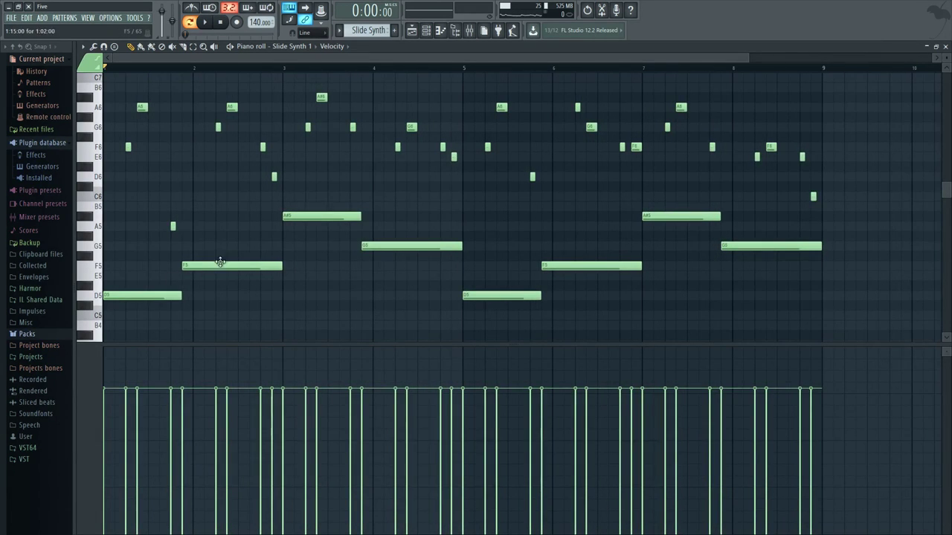
scroll(134, 223, "up", 4)
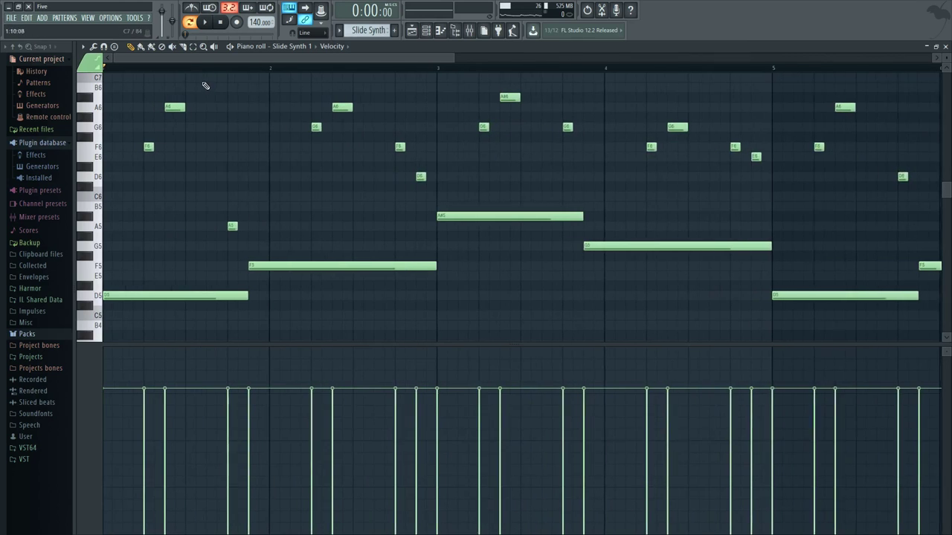
left_click_drag(225, 149, 253, 208)
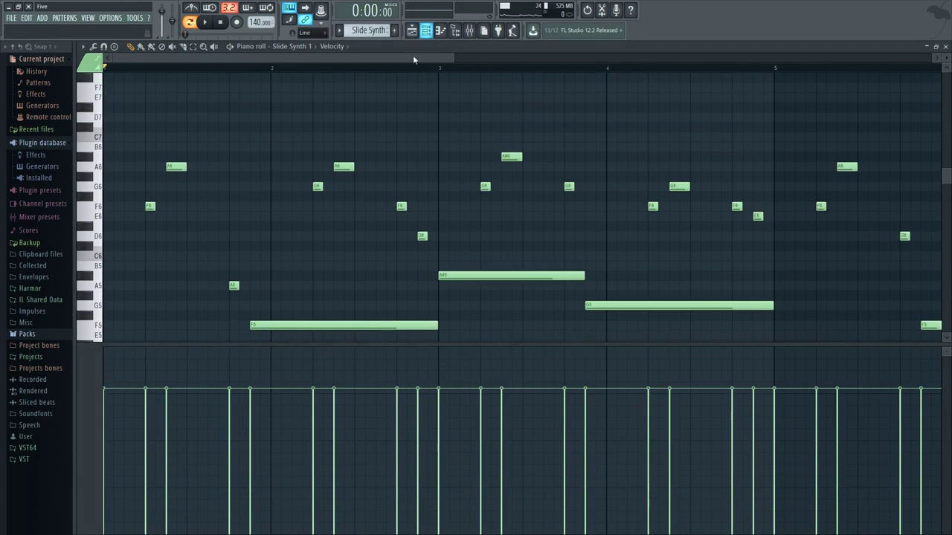
scroll(301, 144, "down", 3)
scroll(280, 179, "down", 3)
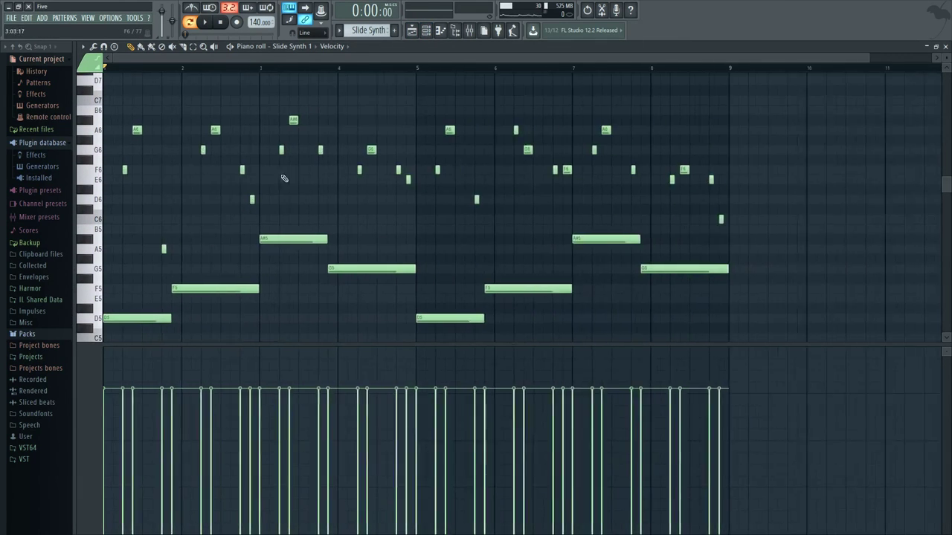
scroll(416, 185, "up", 2)
Step: Play the pattern briefly, bring up the channel rack, and view and close the Slide Synth 2 plugin
key("space")
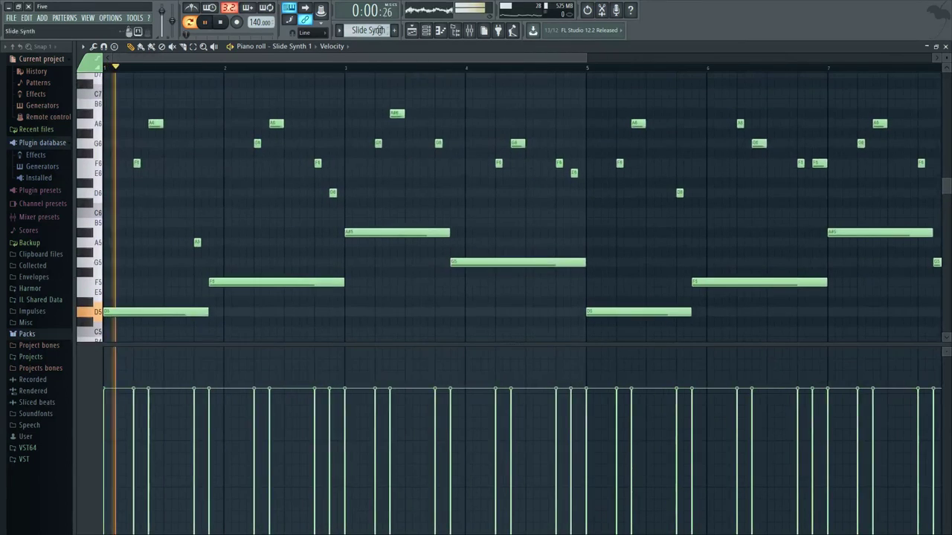
key("F6")
key("space")
left_click(539, 305)
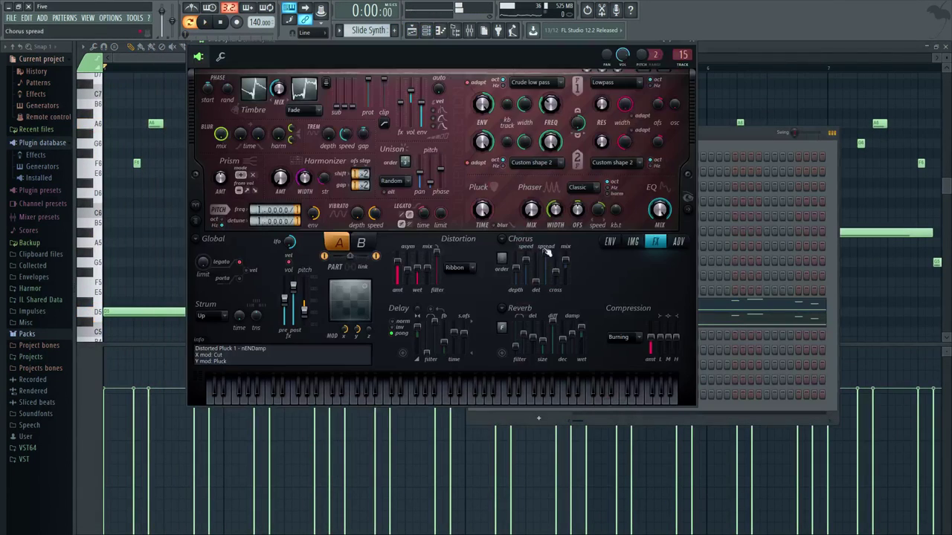
left_click(690, 48)
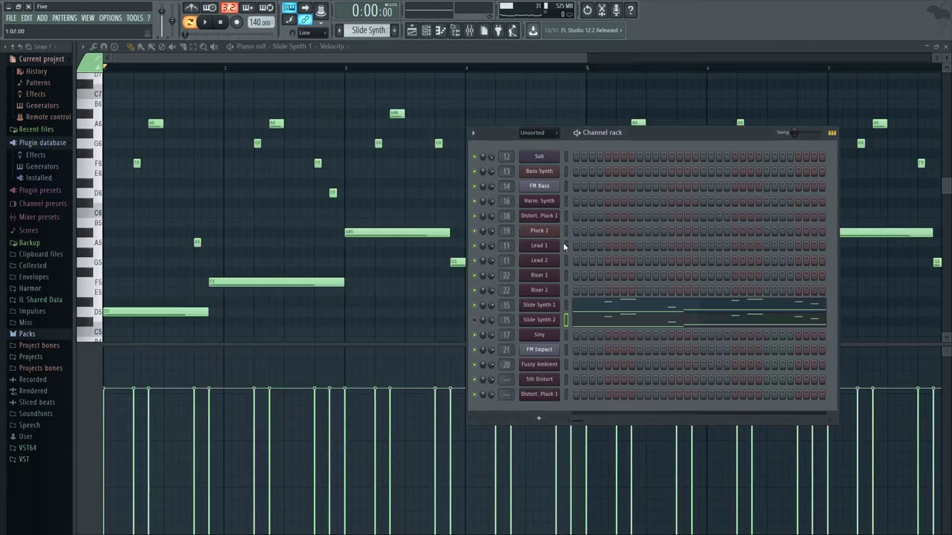
Step: Audition Slide Synth 2 with Slide Synth 1 muted, and play both channels unmuted together
key("space")
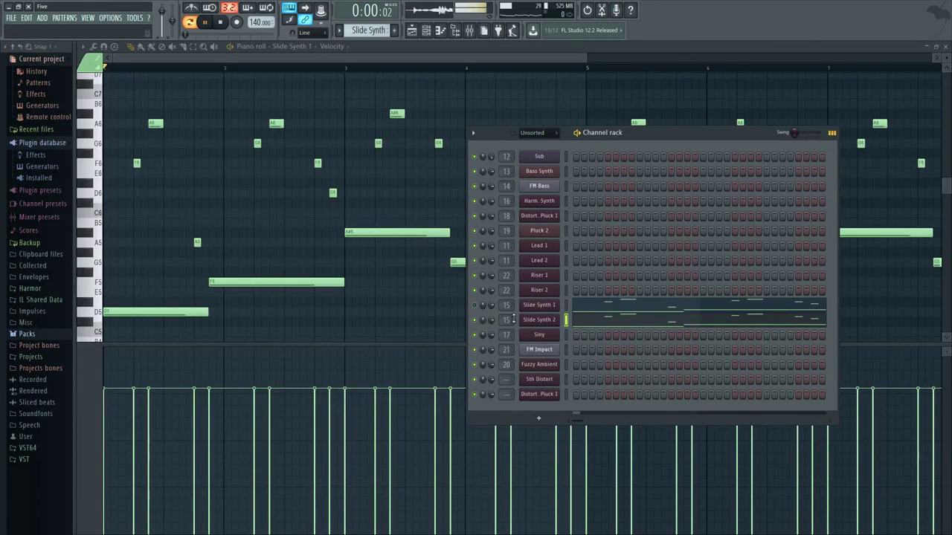
key("space")
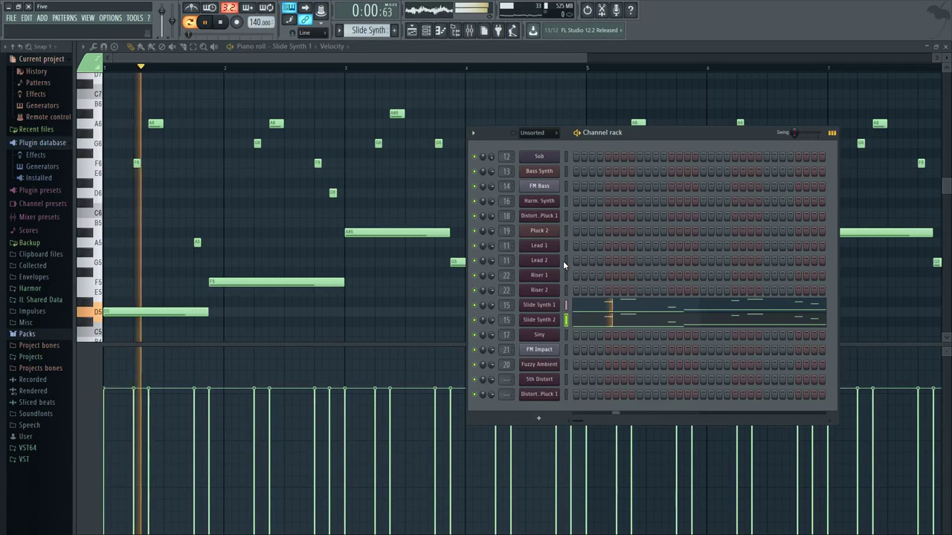
key("space")
Step: Show the Slide Synth mixer track and inspect its Saturation, Chorus, Reeverb, and second Saturation effects
key("F9")
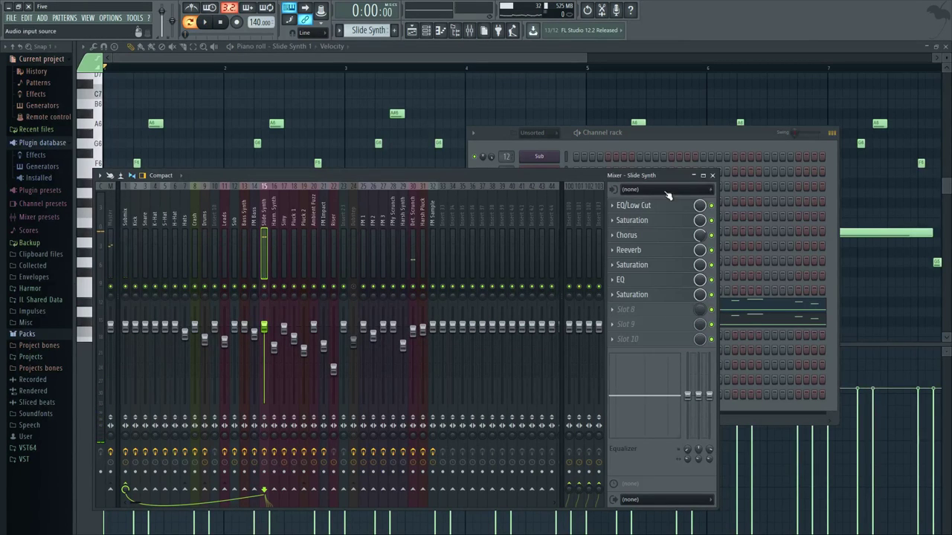
left_click(658, 220)
left_click(659, 218)
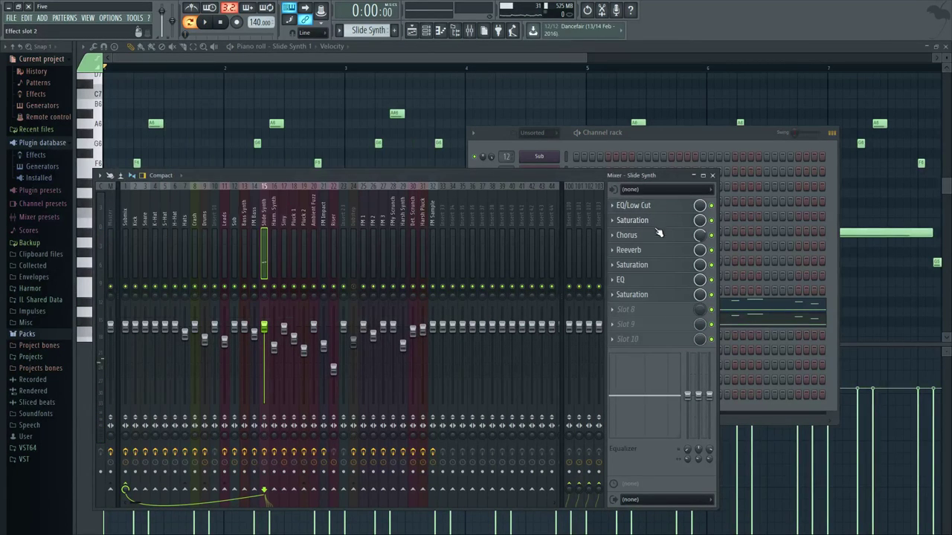
left_click(656, 234)
left_click(655, 237)
left_click(653, 250)
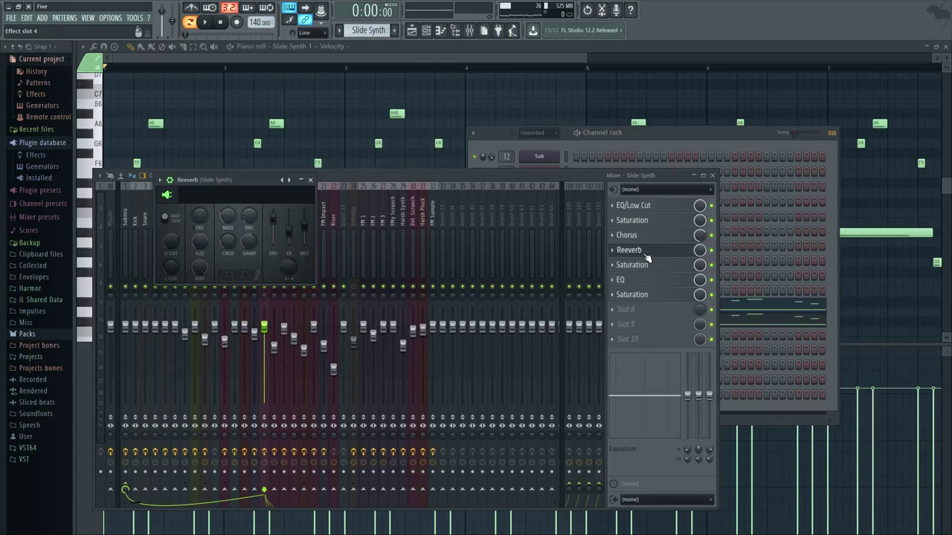
left_click(647, 254)
left_click(647, 269)
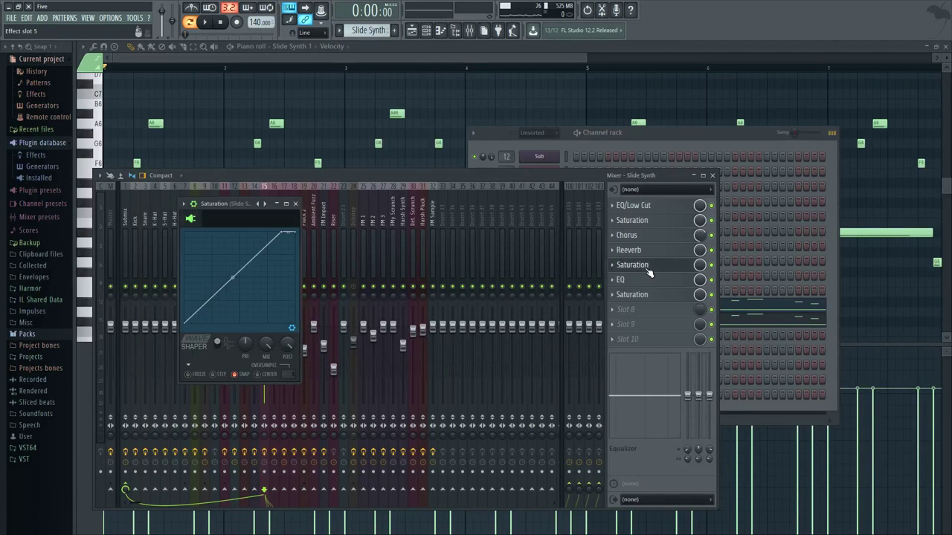
left_click(649, 266)
Step: Open the Chorus effect on the Slide Synth track, play the pattern with it, and bypass it
left_click(656, 236)
key("space")
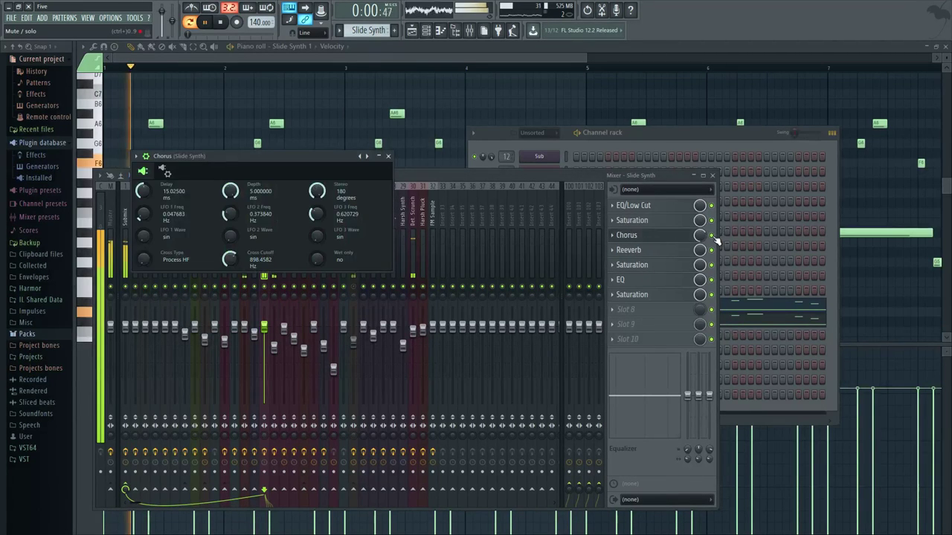
left_click(716, 236)
key("space")
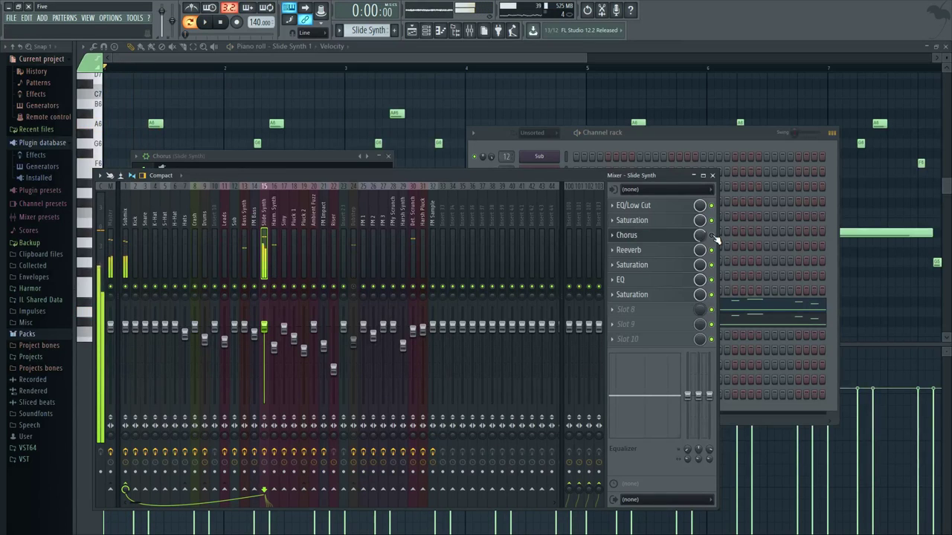
Step: Replay the pattern to compare the sound without and with Chorus, leave Chorus enabled, and close its window
left_click(332, 159)
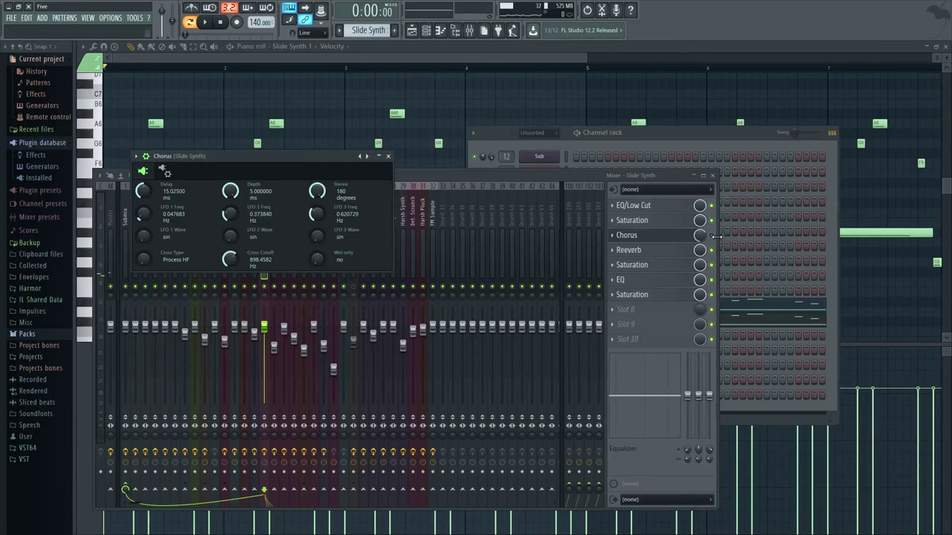
left_click(543, 174)
key("space")
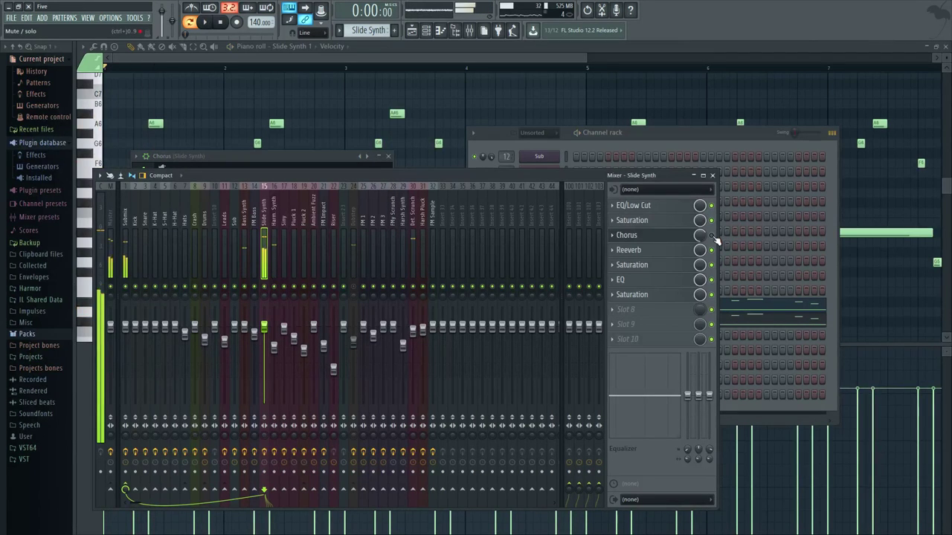
left_click(329, 159)
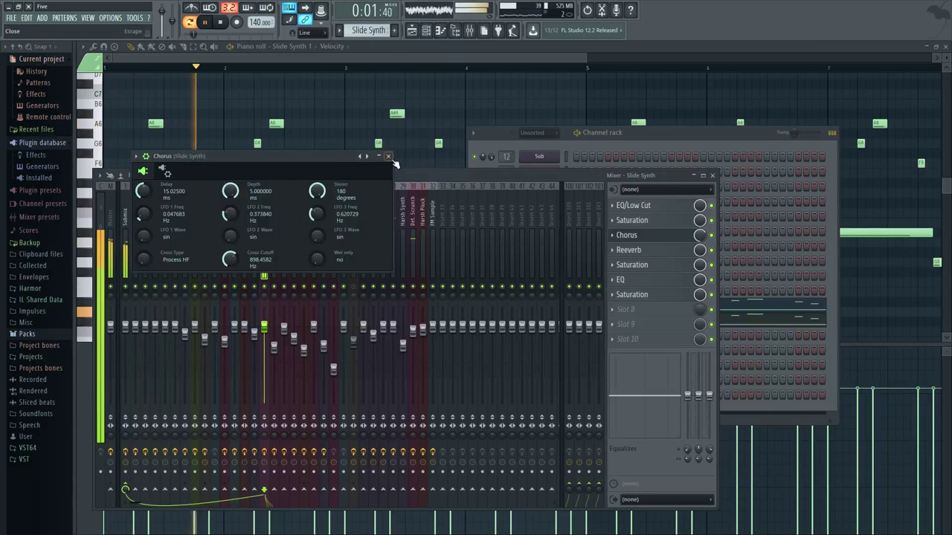
left_click(388, 157)
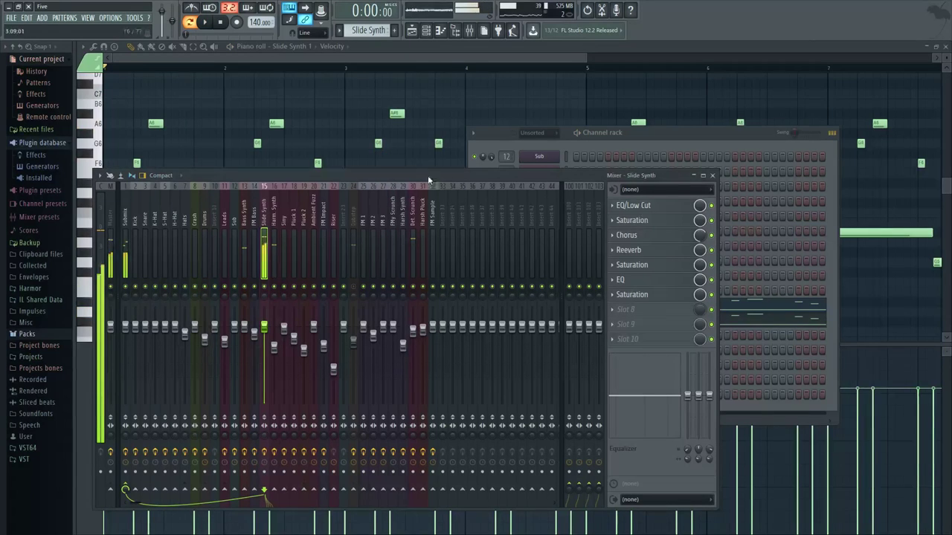
Step: Open Reeverb on the Slide Synth track and compare the pattern with the effect bypassed and enabled
left_click(643, 250)
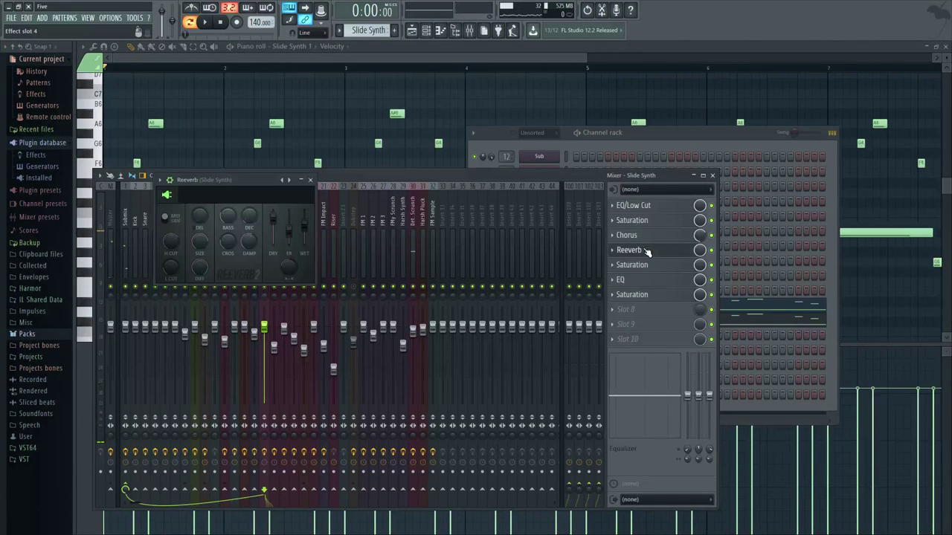
left_click(706, 251)
key("space")
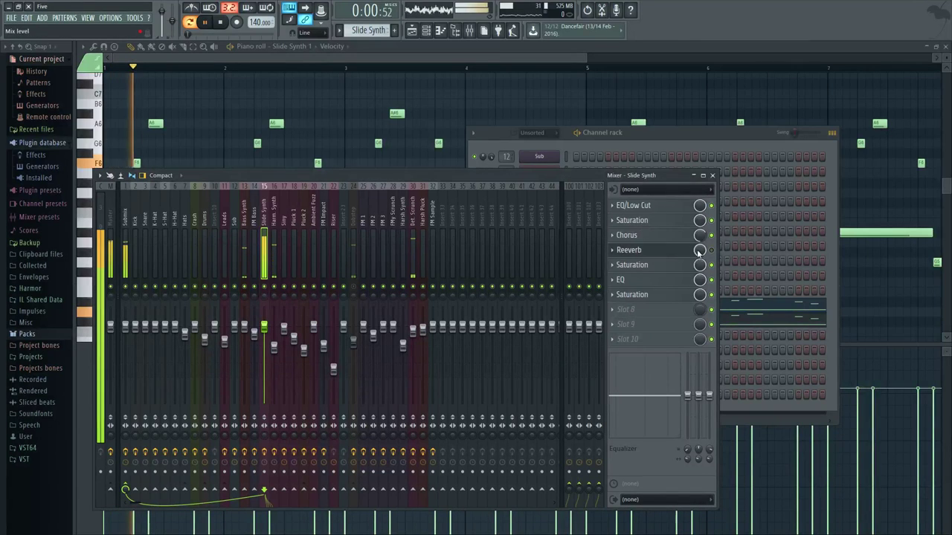
key("space")
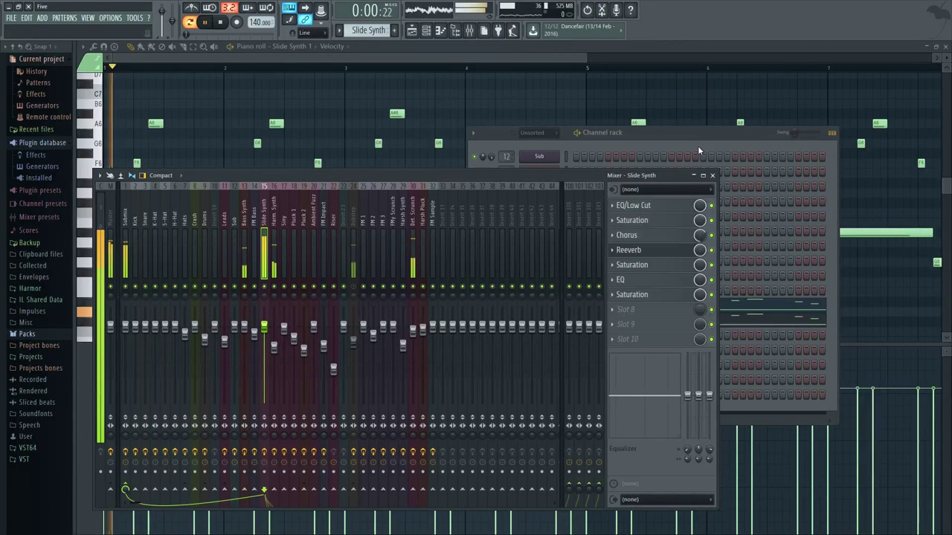
Step: Reopen the Slide Synth 1 plugin, review its effects order and effects page, and close it
left_click(698, 145)
left_click(541, 304)
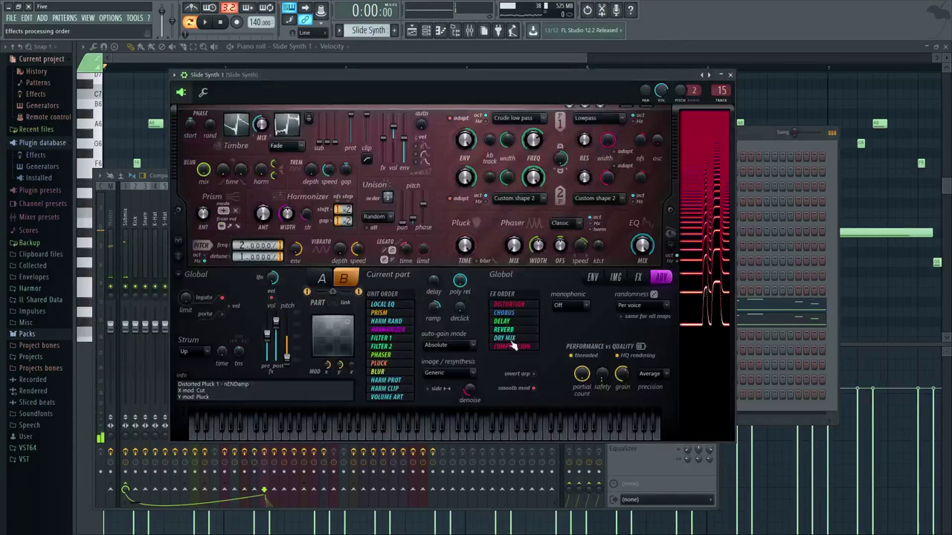
left_click(640, 278)
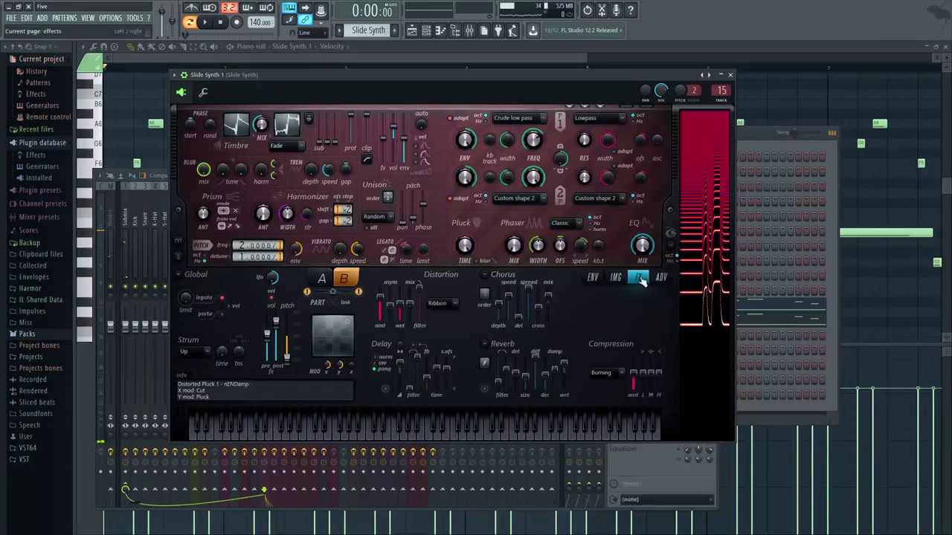
double_click(727, 89)
left_click(357, 182)
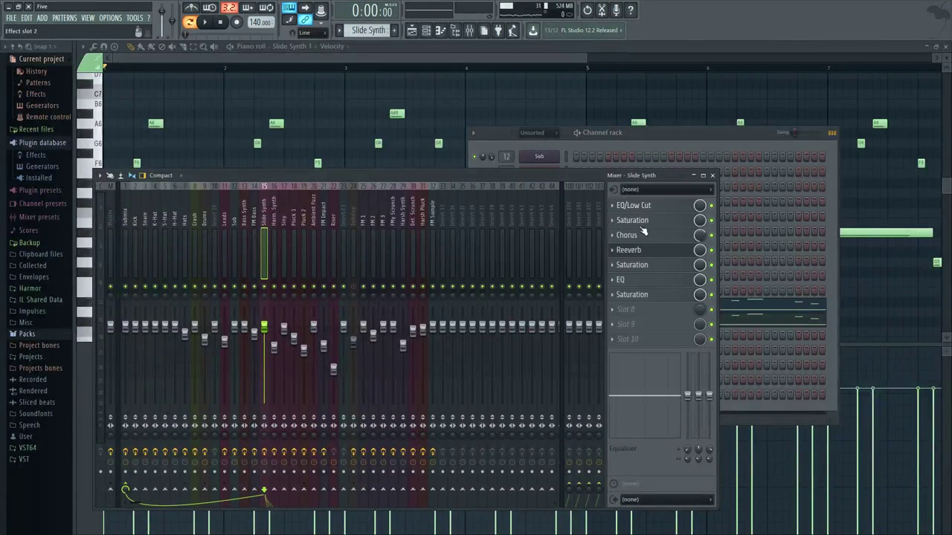
Step: Close the mixer and Reeverb windows and view the full Slide Synth 1 note pattern in the piano roll
left_click(714, 176)
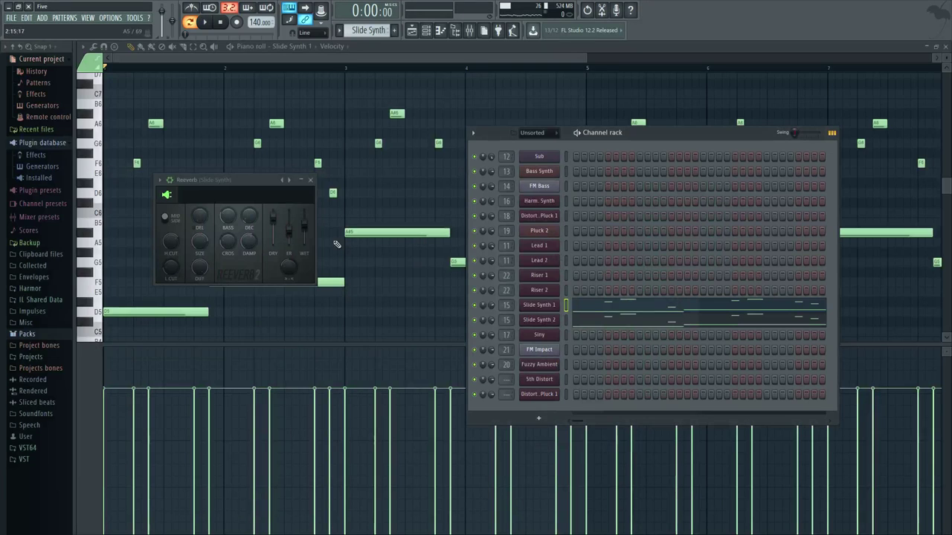
left_click(310, 181)
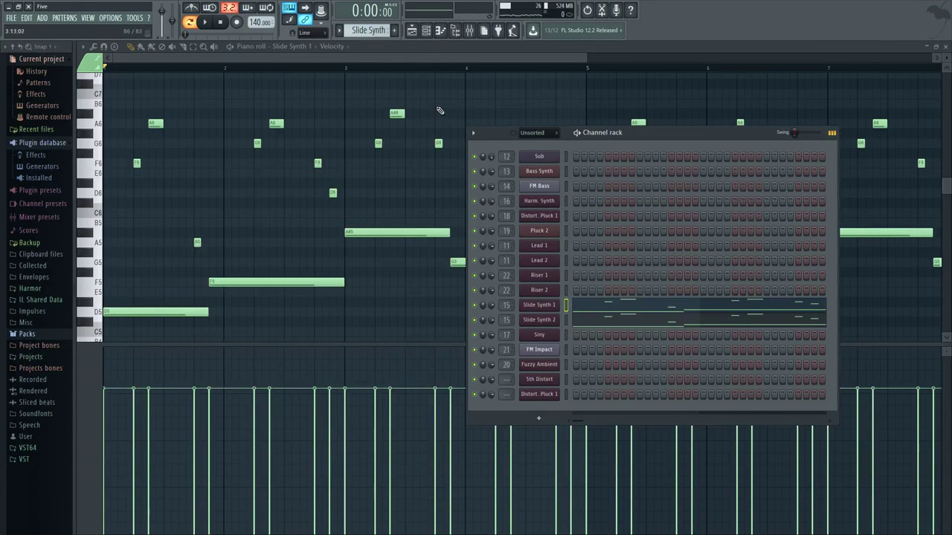
scroll(417, 69, "down", 3)
left_click(429, 32)
scroll(412, 82, "down", 2)
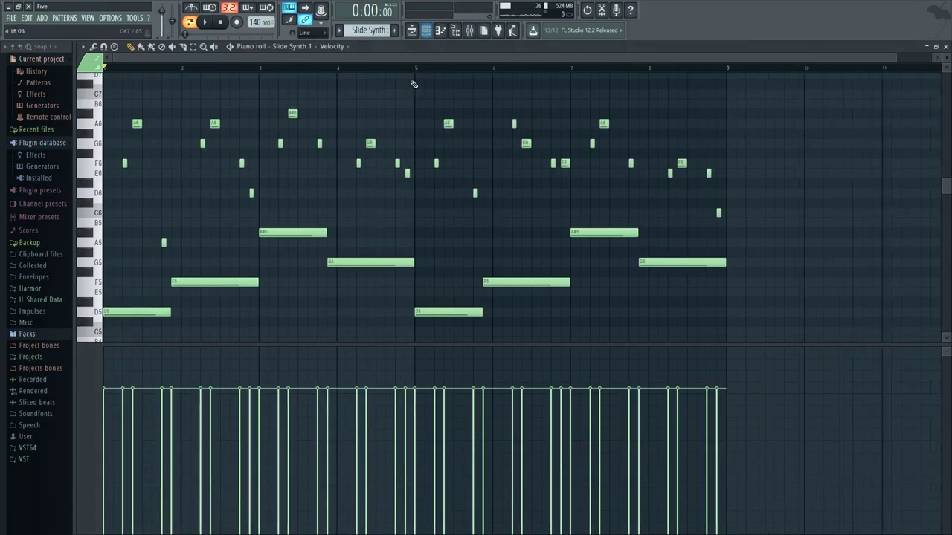
scroll(399, 106, "up", 3)
Step: Return to the playlist and view the arrangement around Drop Part 2 from the drums to the Slide Synth track
left_click(412, 31)
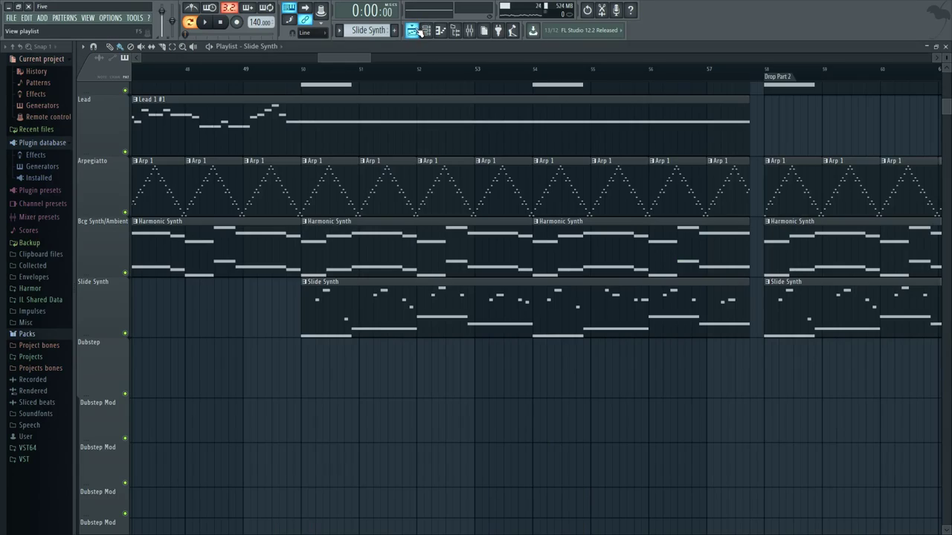
scroll(444, 338, "down", 4)
scroll(298, 379, "up", 3)
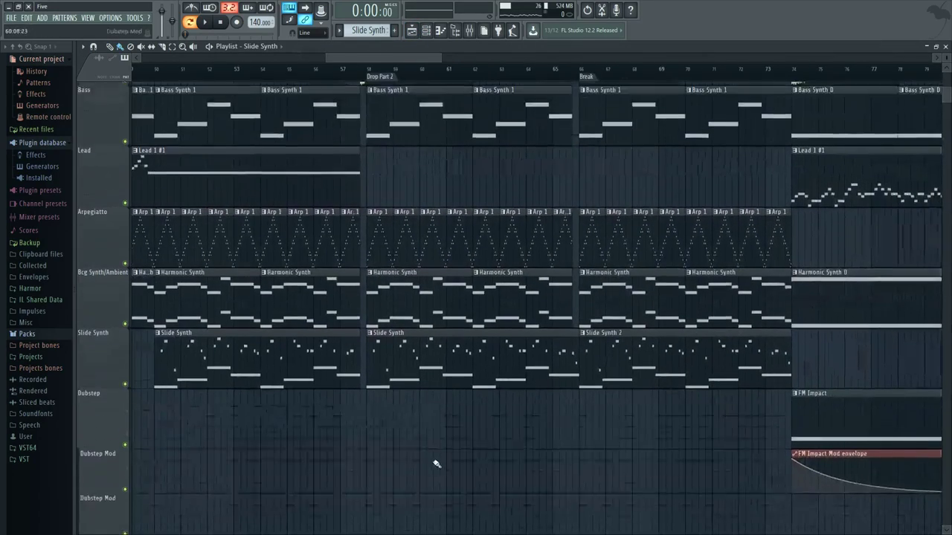
left_click_drag(398, 233, 493, 341)
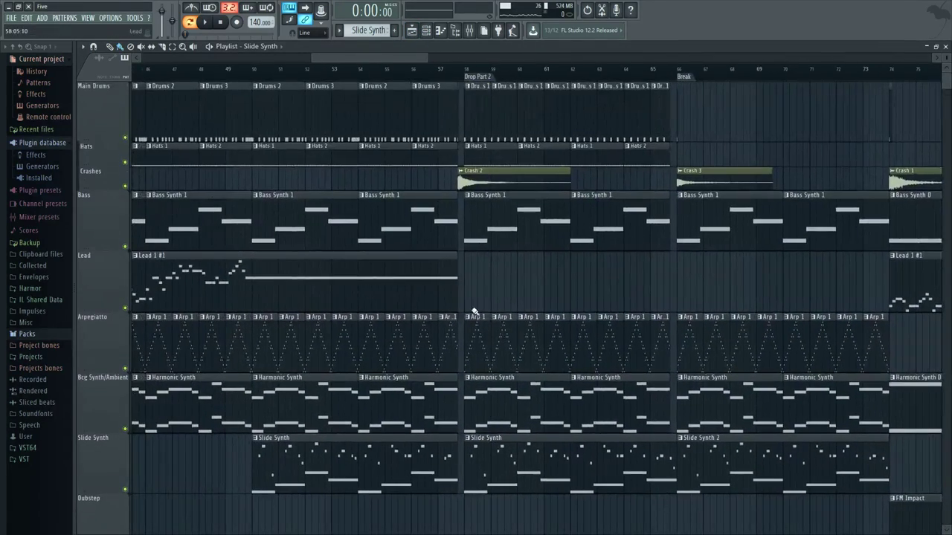
Step: Place the playhead at Drop Part 2, check the Drums 1 kick notes in the piano roll, and return to the playlist
scroll(474, 310, "up", 1)
left_click(466, 70)
scroll(512, 307, "up", 3)
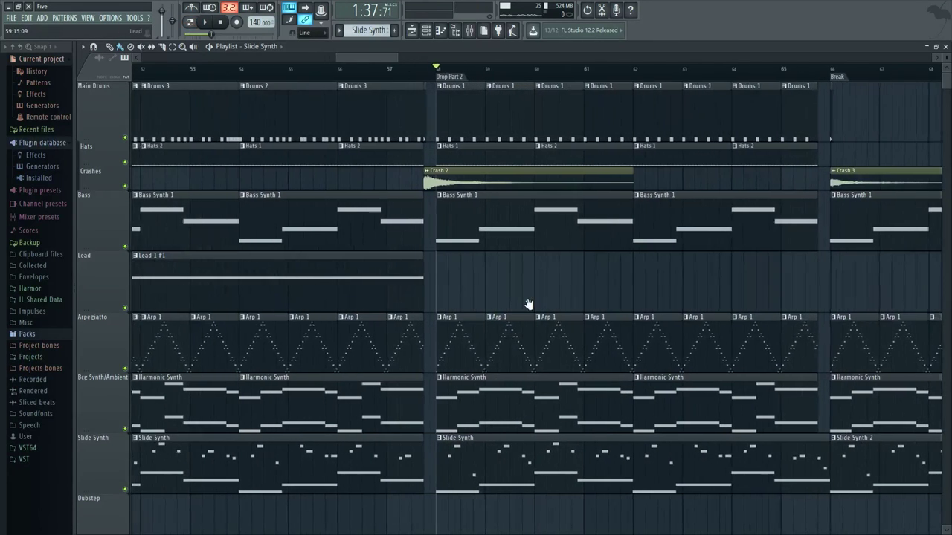
scroll(494, 307, "up", 2)
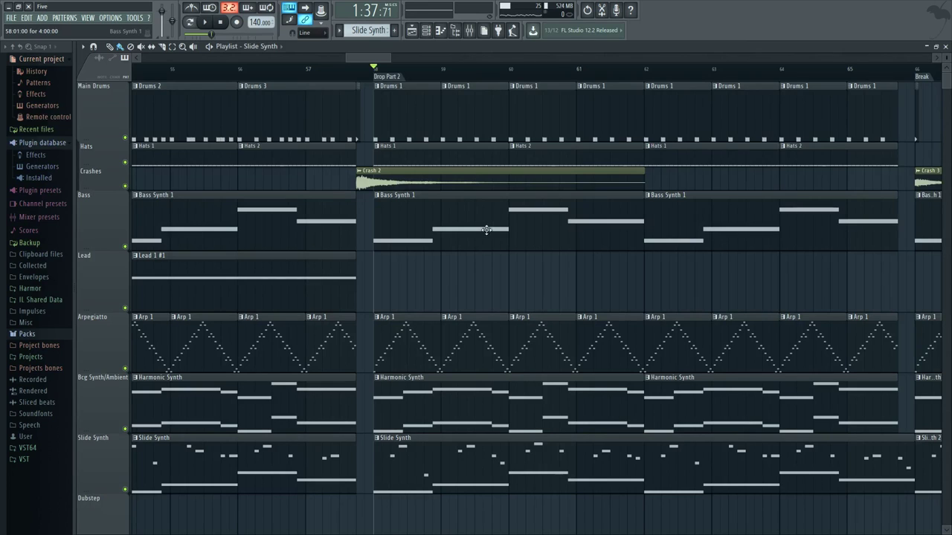
scroll(493, 252, "up", 1)
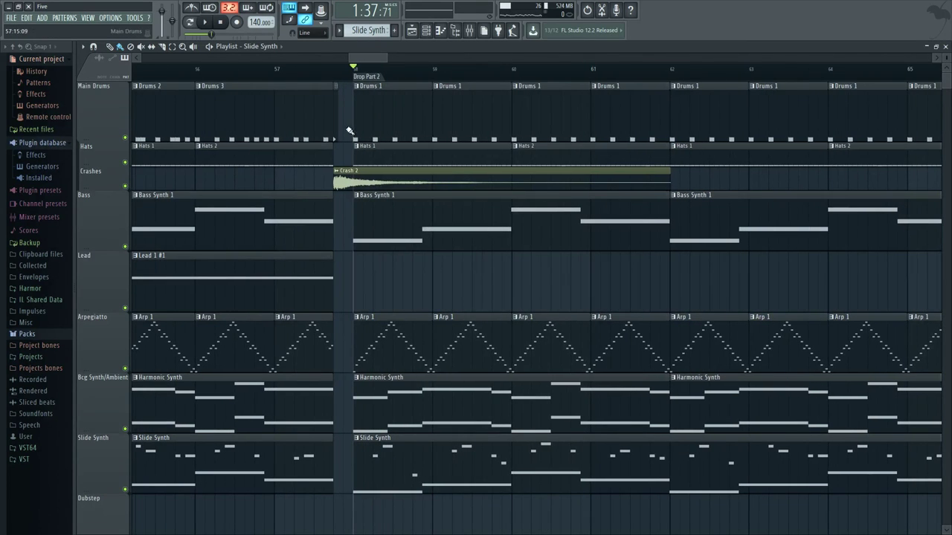
double_click(370, 106)
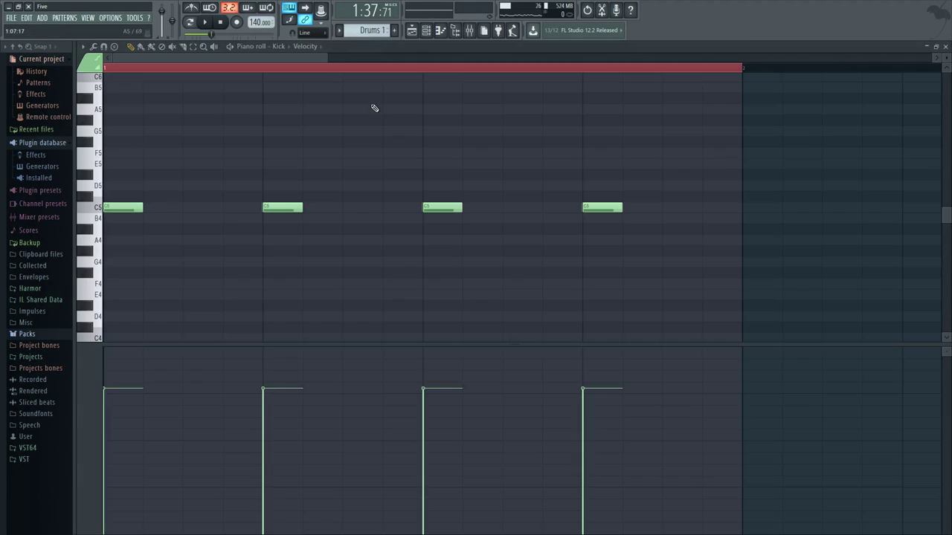
left_click(427, 31)
left_click(419, 37)
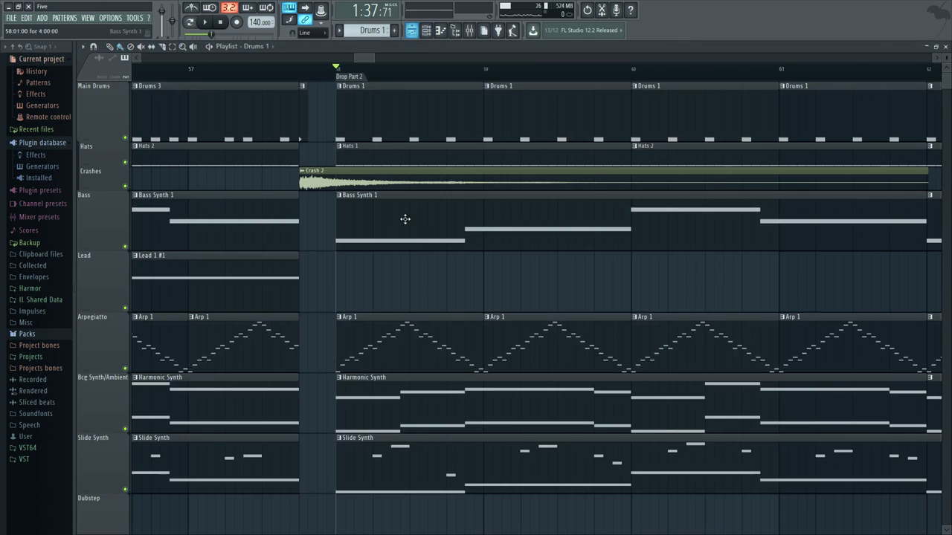
Step: Listen to the opening bars of Drop Part 2 and view the arrangement onward to the Break with its automation tracks
key("space")
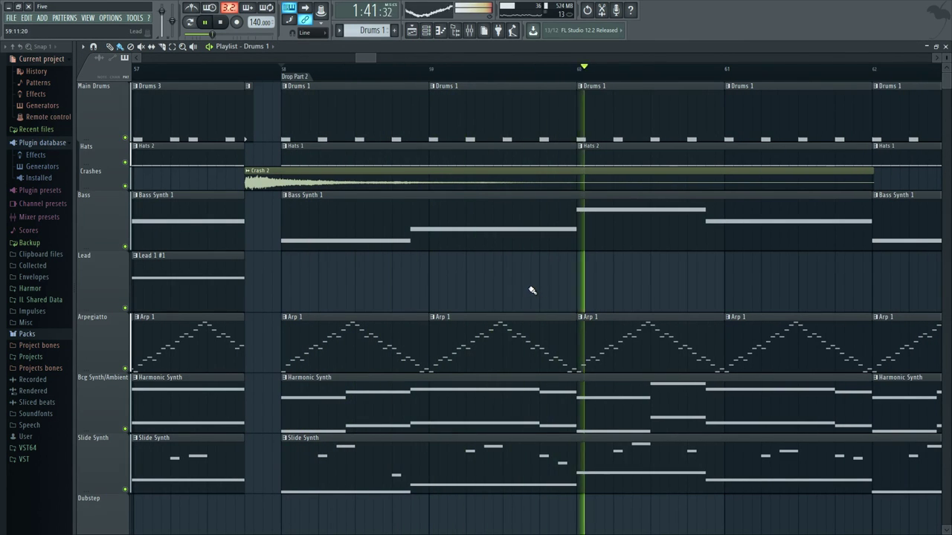
key("space")
scroll(457, 448, "down", 3)
scroll(498, 397, "down", 3)
scroll(497, 402, "down", 3)
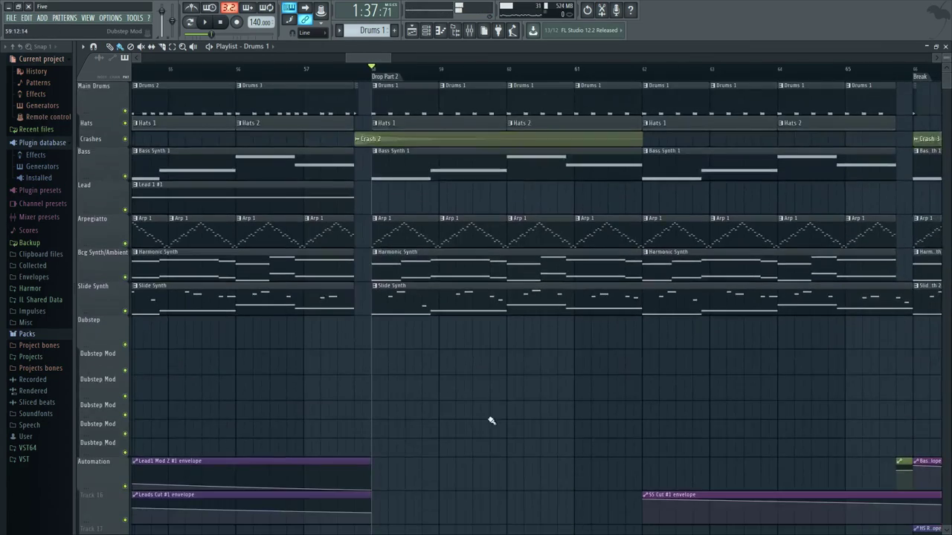
left_click_drag(490, 420, 423, 384)
scroll(422, 384, "down", 2)
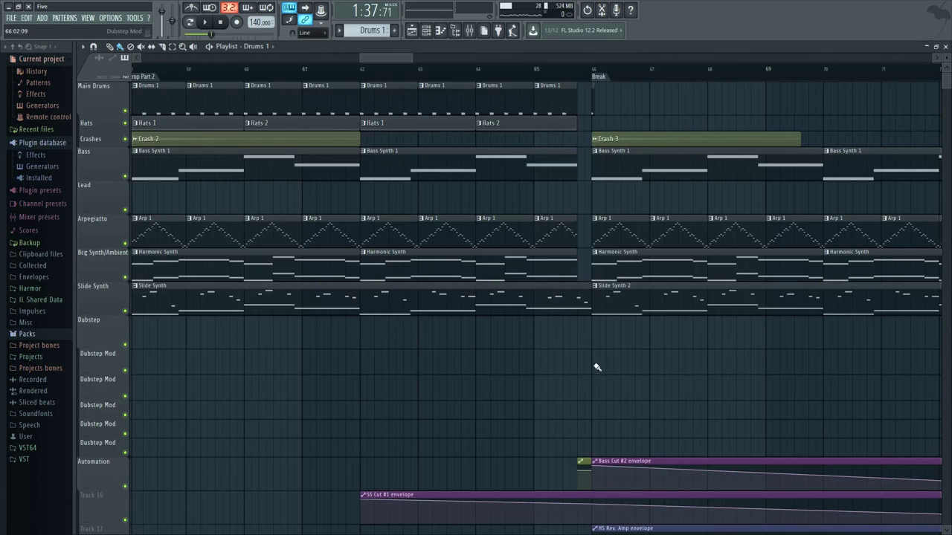
scroll(597, 368, "down", 2)
left_click_drag(641, 391, 518, 387)
Step: Play the arrangement from the Break marker and follow the synth clips and automation envelopes beneath them
left_click(462, 71)
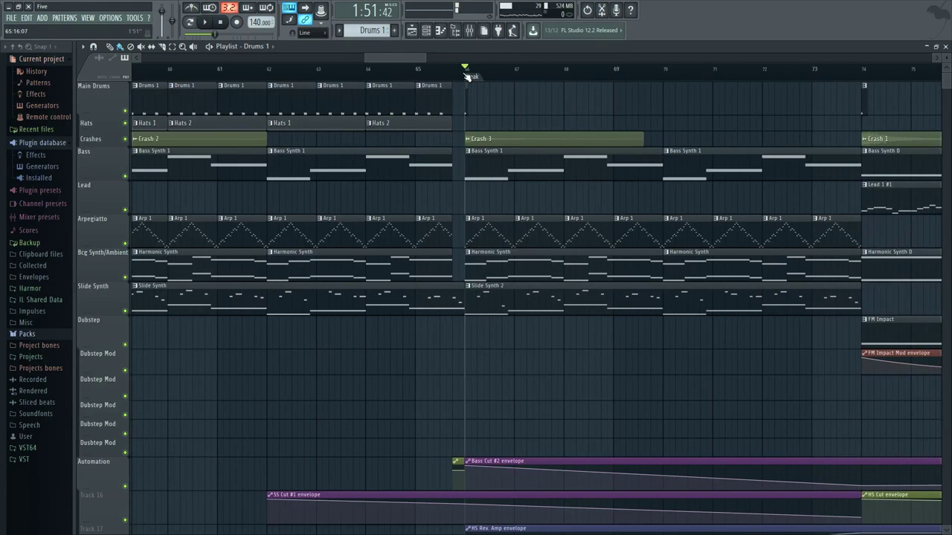
key("space")
left_click_drag(718, 410, 612, 357)
scroll(610, 356, "down", 1)
scroll(611, 355, "down", 1)
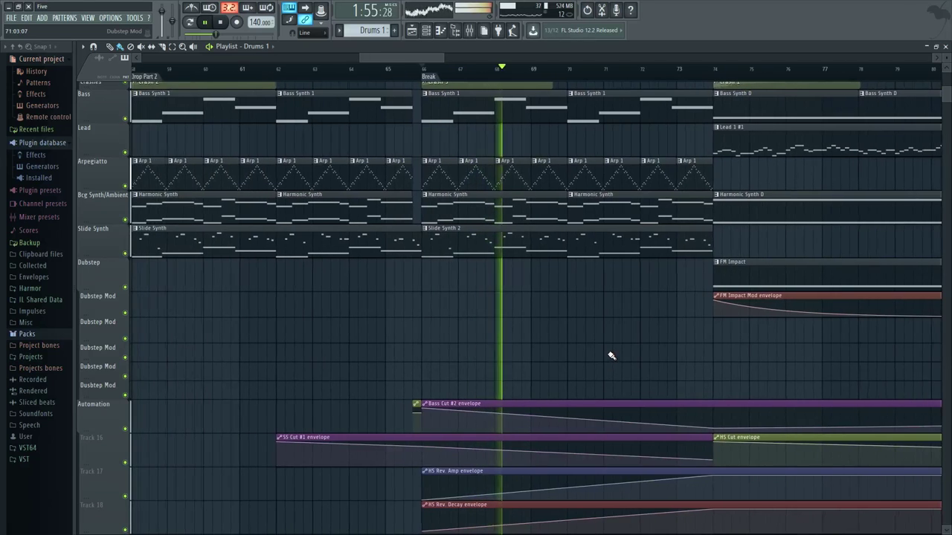
left_click_drag(632, 355, 513, 358)
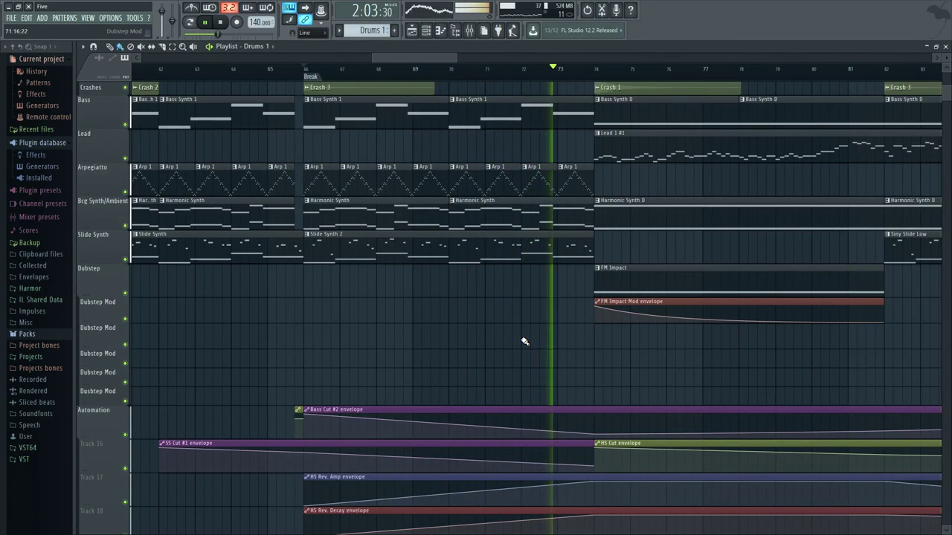
key("space")
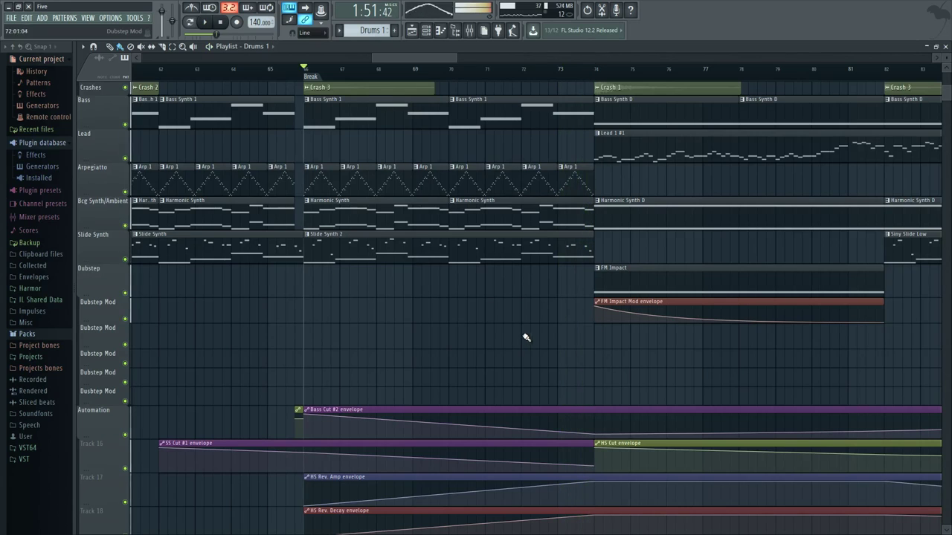
Step: Examine the Break section's tracks from the drums down to the Bass Cut, SS Cut, HS Rev. Amp and HS Rev. Decay envelopes
scroll(545, 337, "down", 1)
scroll(507, 357, "up", 1)
left_click_drag(510, 344, 517, 324)
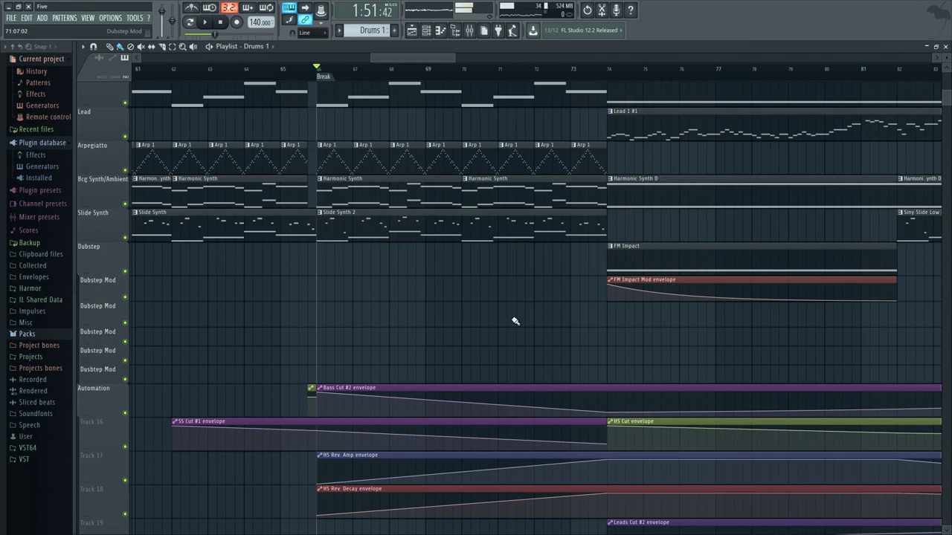
scroll(417, 325, "up", 2)
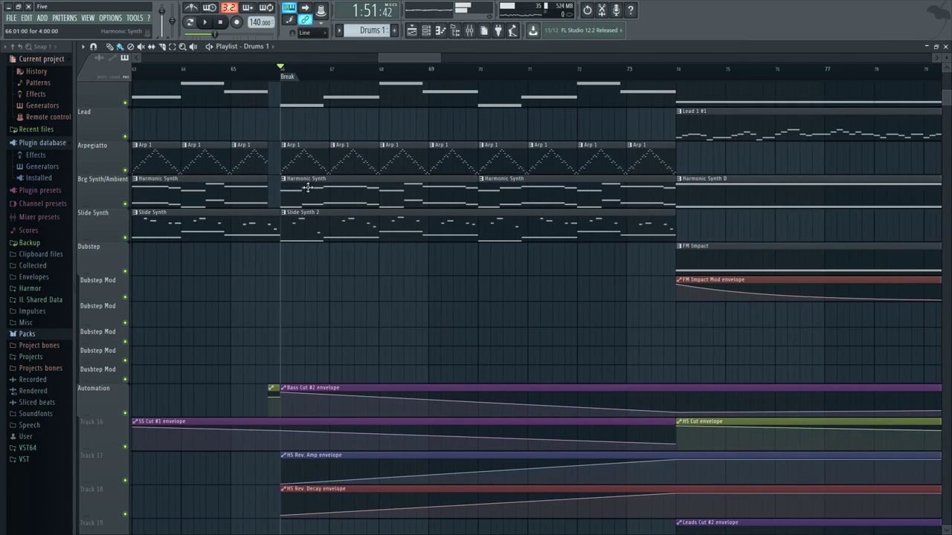
scroll(315, 192, "down", 2)
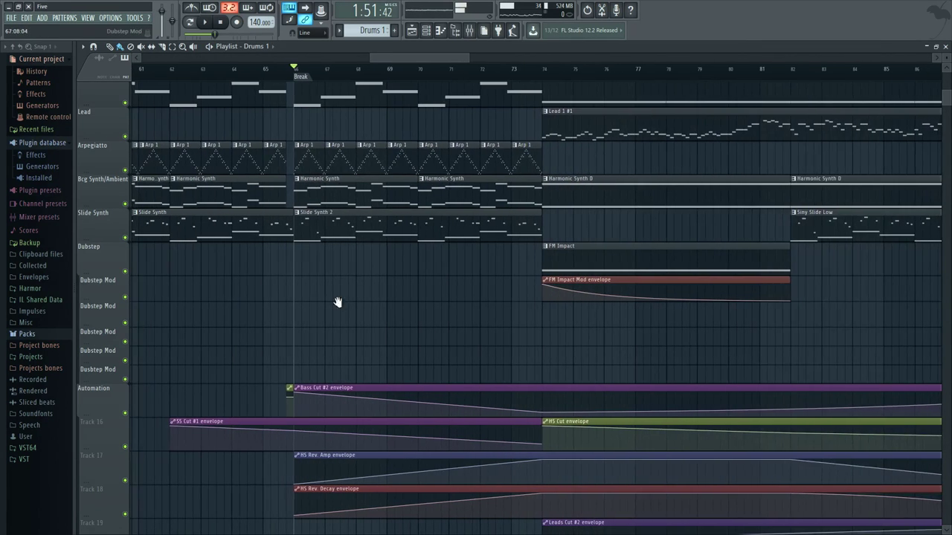
scroll(335, 301, "down", 2)
scroll(314, 244, "down", 1)
left_click_drag(315, 242, 336, 288)
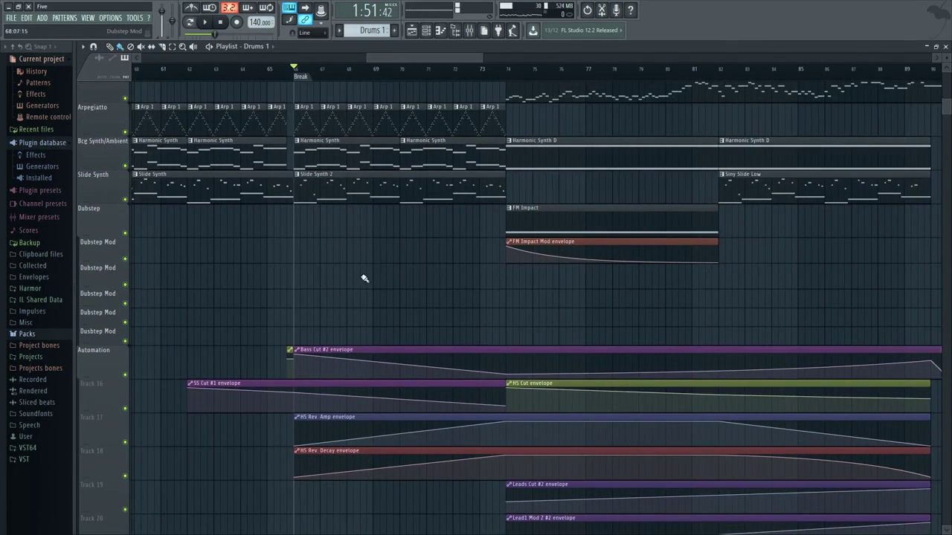
scroll(372, 298, "up", 3)
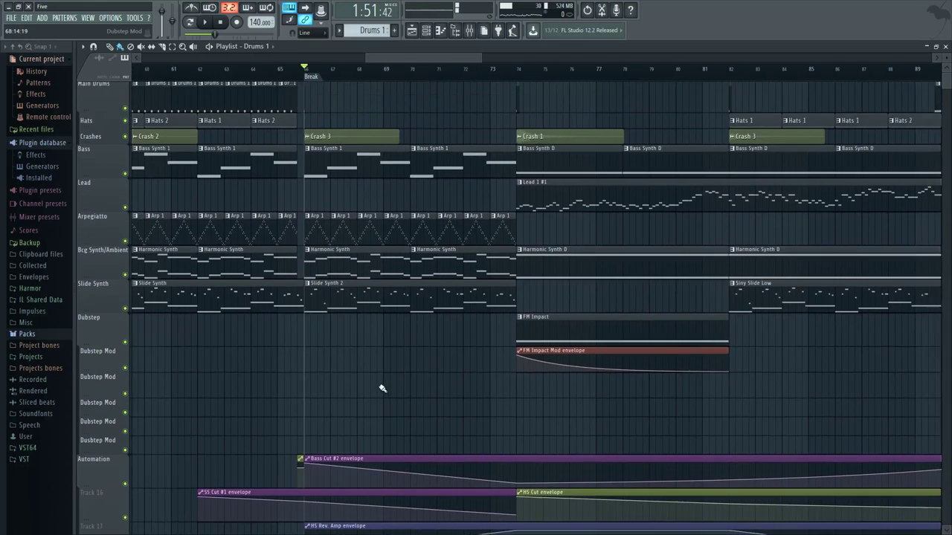
scroll(338, 370, "up", 2)
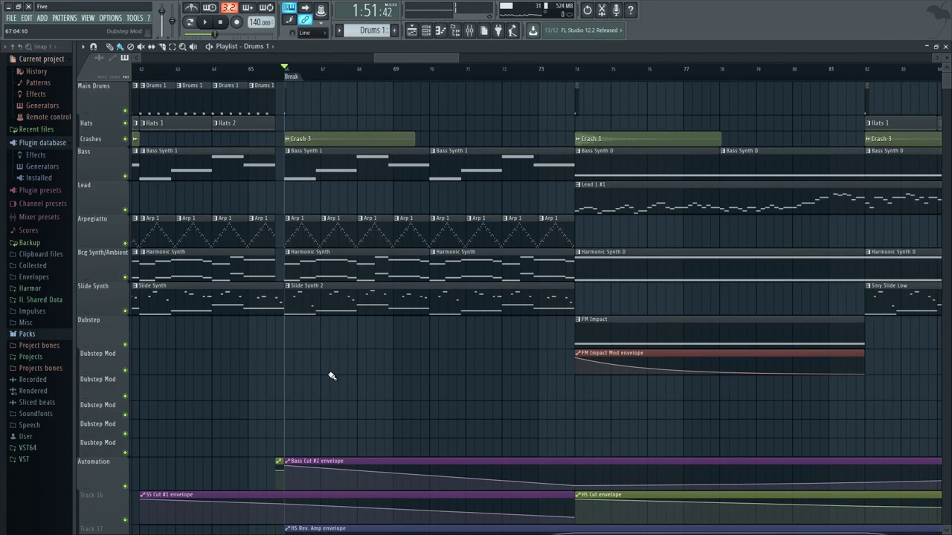
scroll(311, 378, "up", 2)
left_click_drag(321, 366, 397, 372)
scroll(374, 298, "down", 1)
scroll(398, 371, "down", 2)
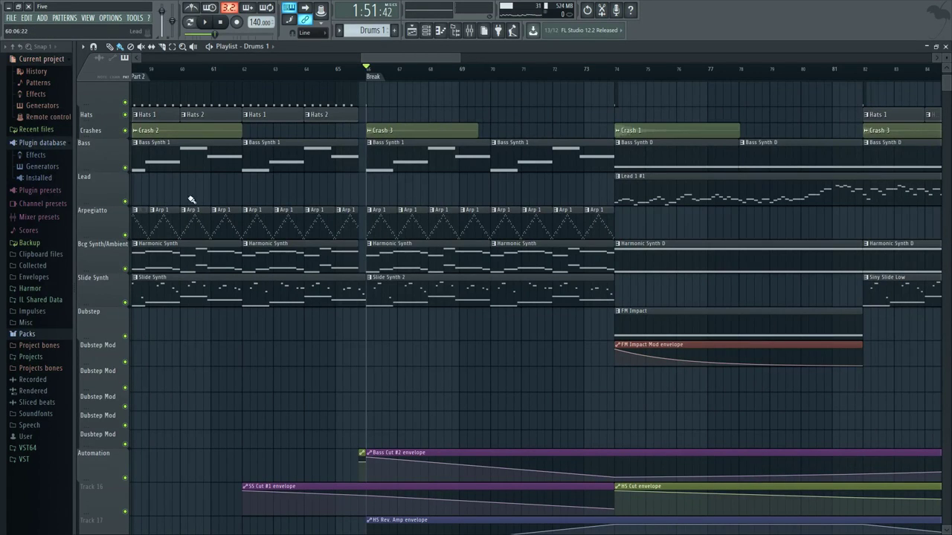
Step: Solo the Bass Synth track in the mixer and listen to the start of the Break
key("F9")
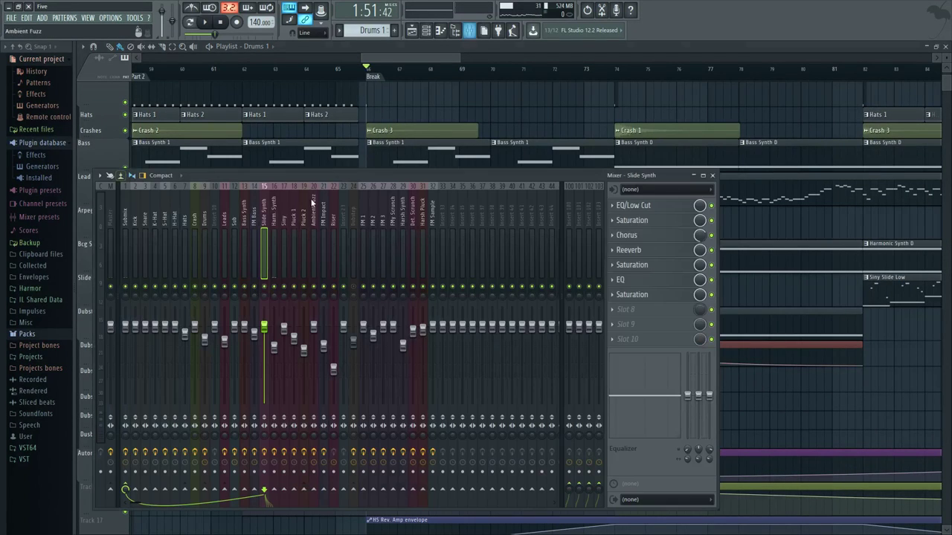
right_click(255, 286)
right_click(245, 287)
key("space")
key("F9")
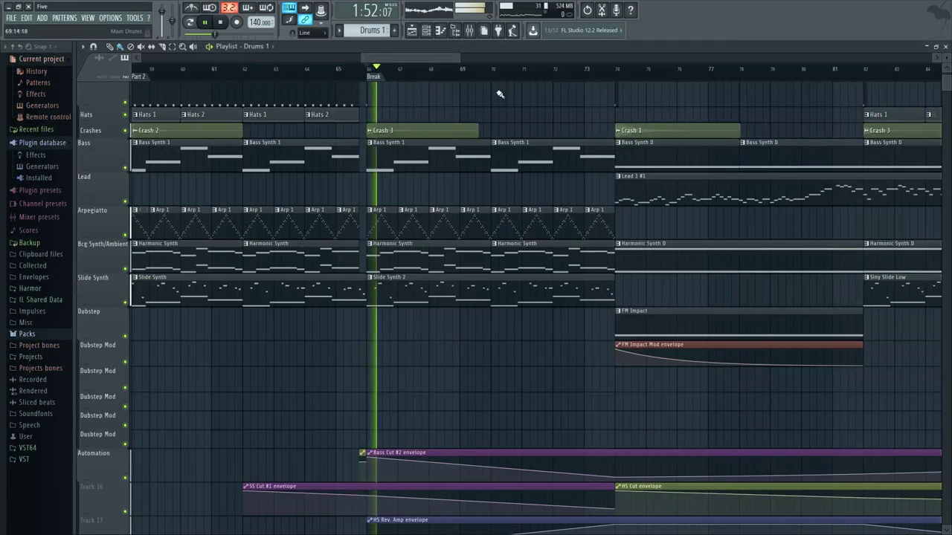
key("space")
left_click(563, 84)
left_click(376, 77)
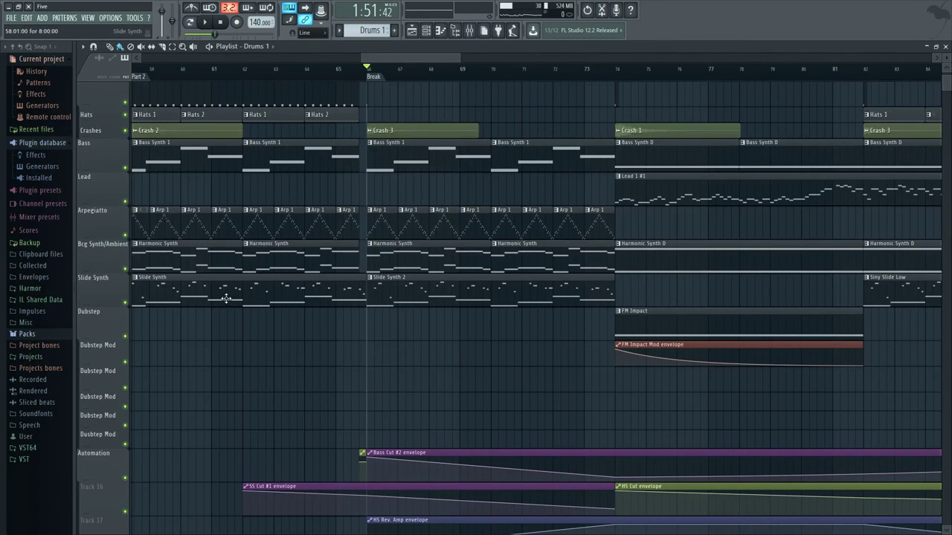
Step: Solo the Slide Synth track in the mixer and place the playhead at bar 62, where the SS Cut #1 envelope starts
key("F9")
key("F9")
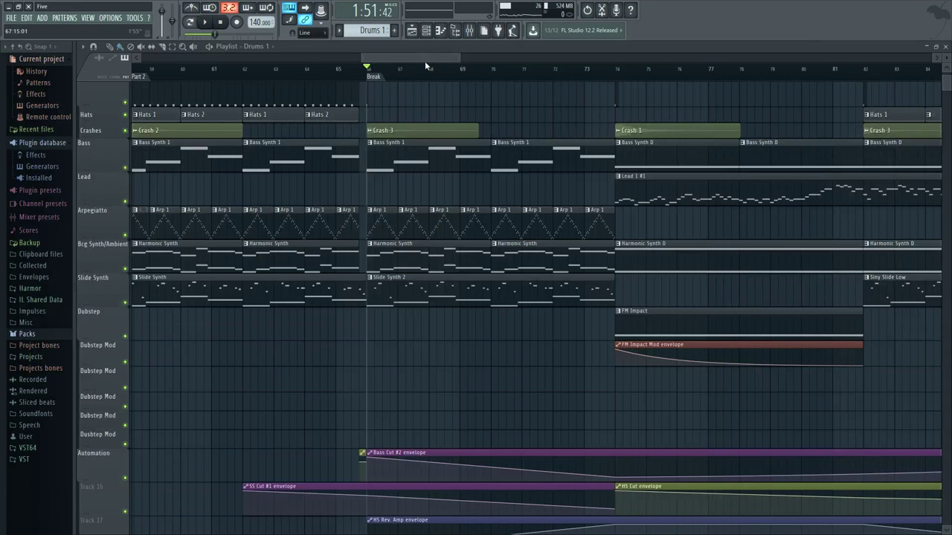
left_click(228, 69)
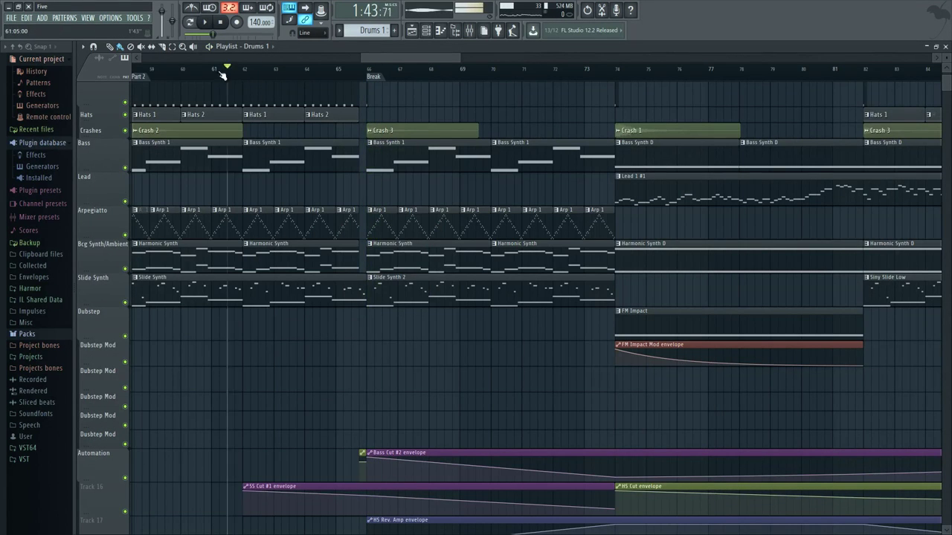
left_click(181, 70)
left_click_drag(292, 265, 336, 238)
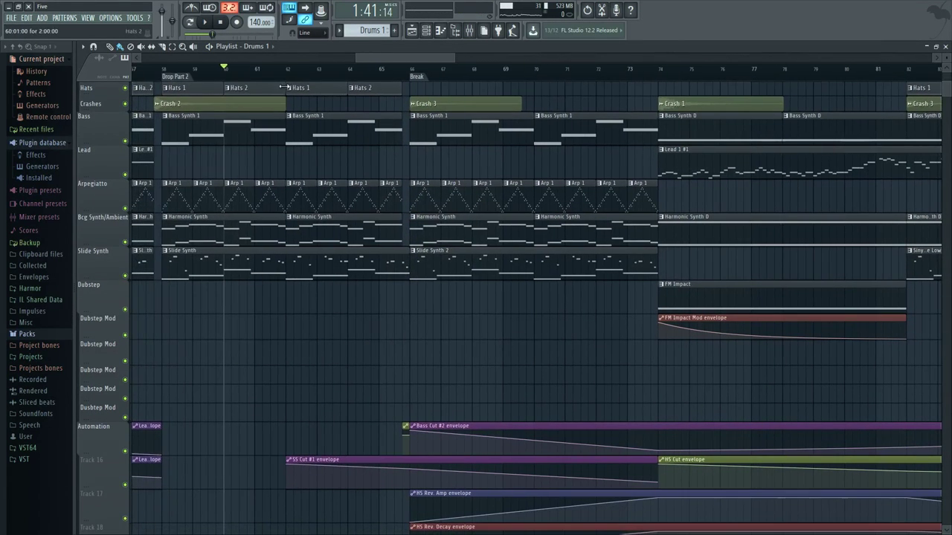
left_click(286, 71)
Step: Listen to the Slide Synth along the SS Cut #1 envelope, skipping ahead to about bar 71
scroll(322, 383, "up", 2)
scroll(334, 308, "down", 2)
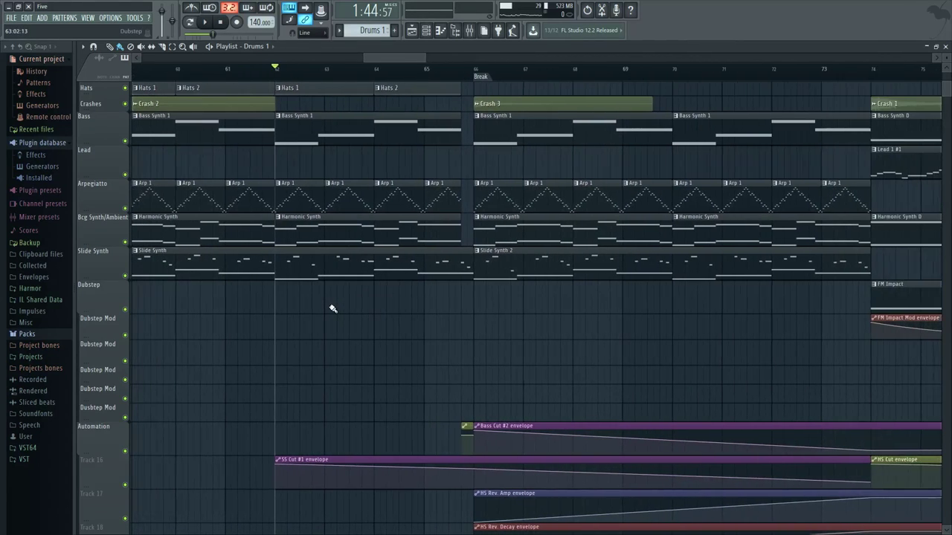
scroll(374, 310, "down", 2)
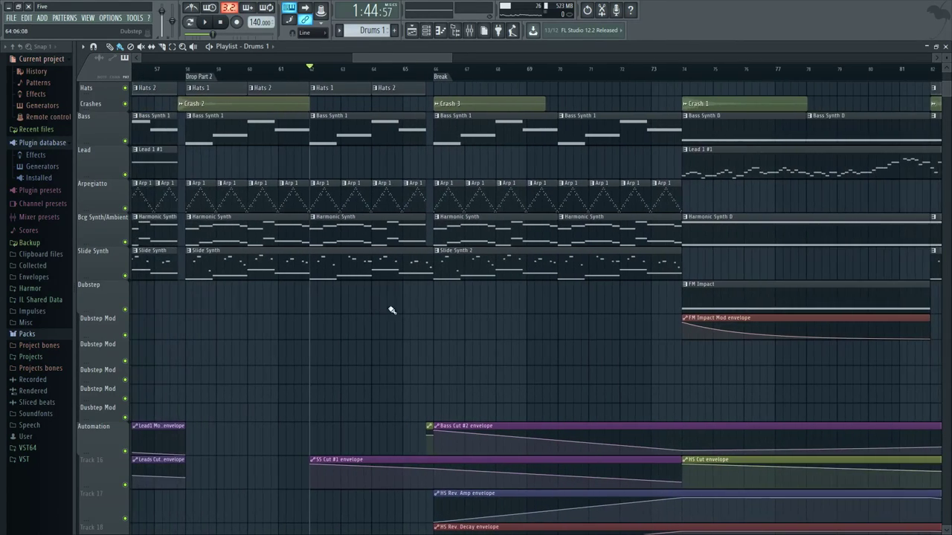
scroll(409, 327, "up", 1)
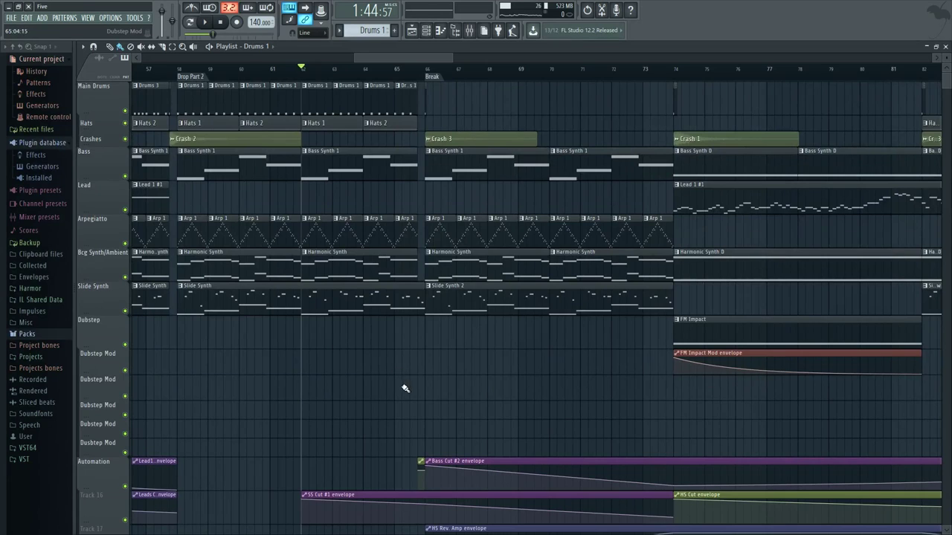
mouse_move(407, 75)
left_mouse_down()
mouse_move(392, 69)
mouse_move(433, 68)
left_mouse_up()
left_click(579, 71)
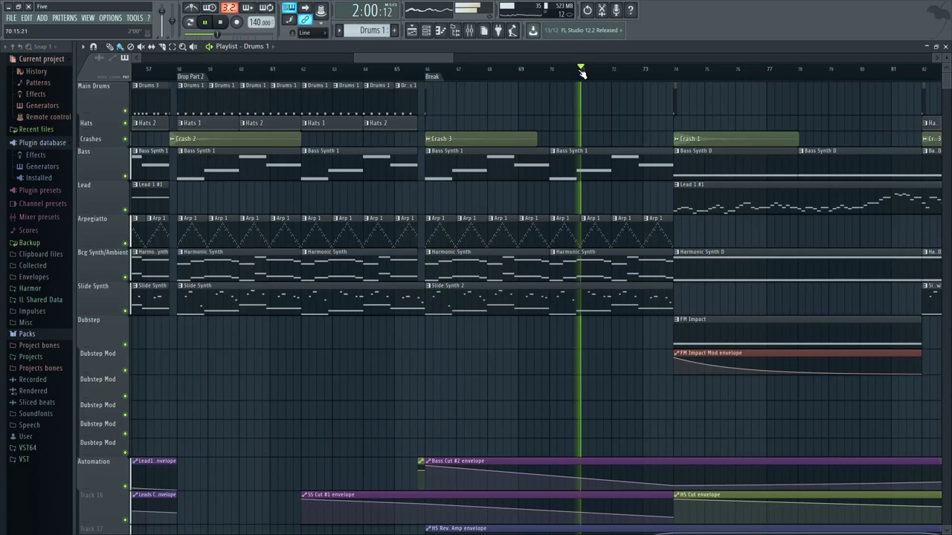
key("space")
Step: Return the playhead to the Break marker, solo the Harm. Synth track in the mixer, and listen to it
scroll(520, 404, "down", 5)
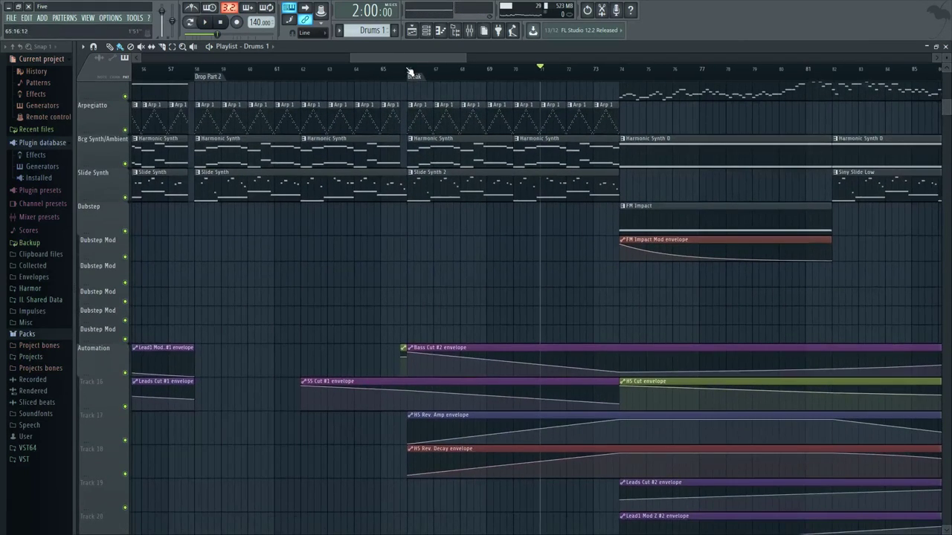
left_click(409, 71)
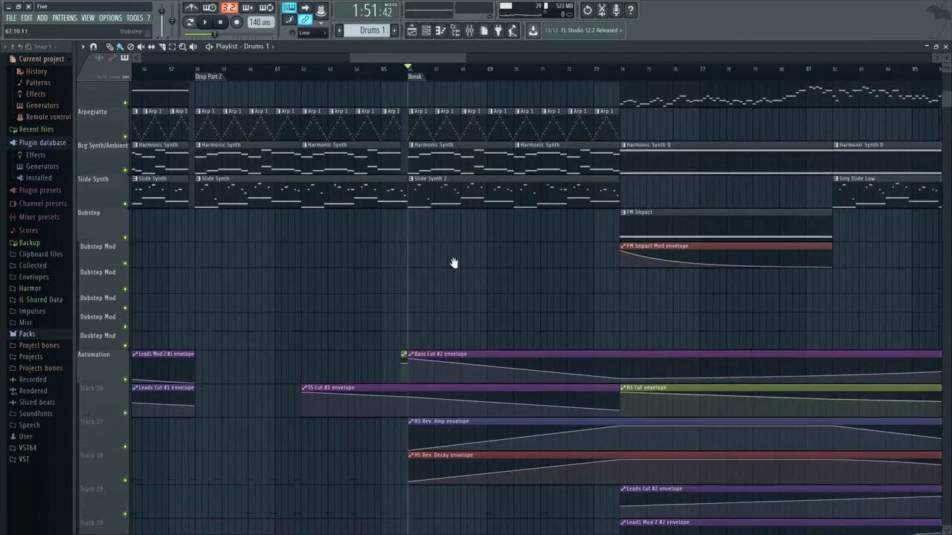
scroll(431, 238, "up", 3)
key("F9")
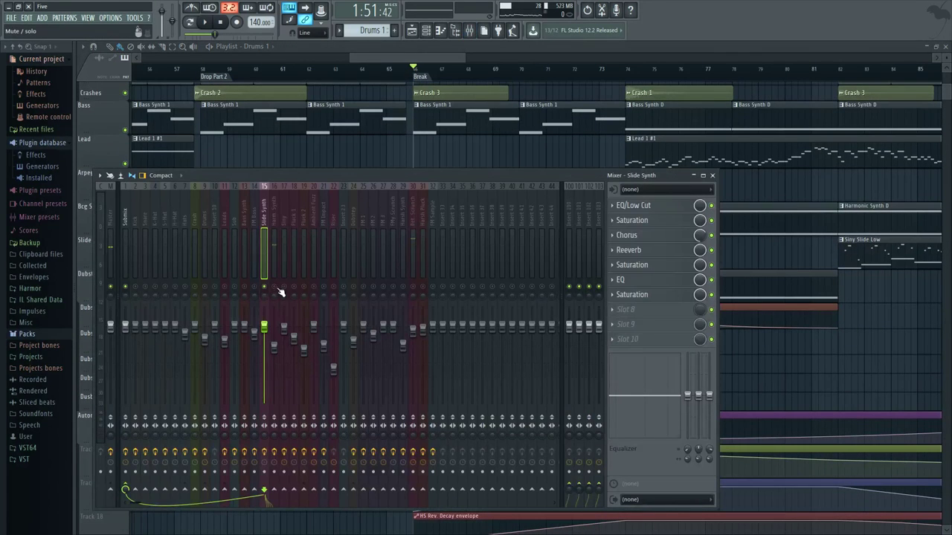
left_click(280, 289)
key("space")
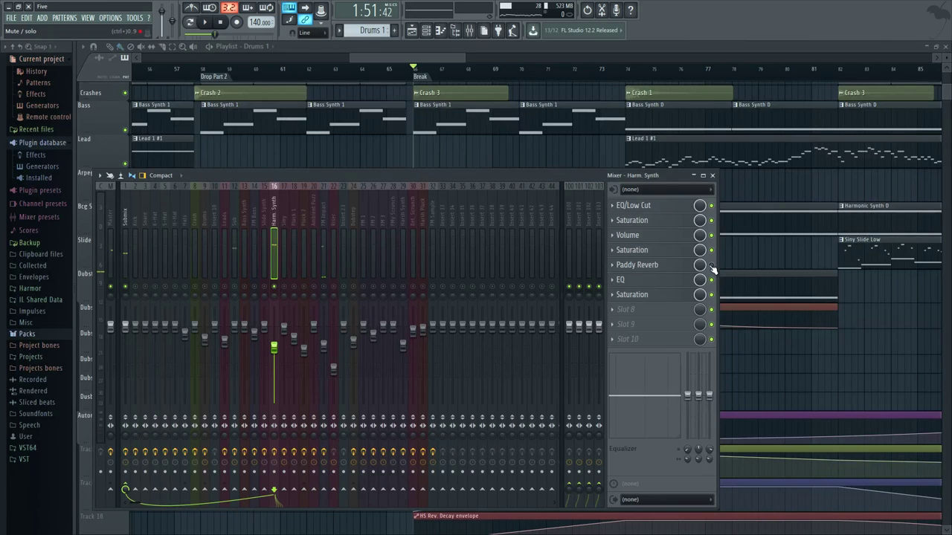
Step: Open the Harm. Synth track's Paddy Reverb effect and its Reeverb 2 module, and listen to the start of the Break
left_click(638, 266)
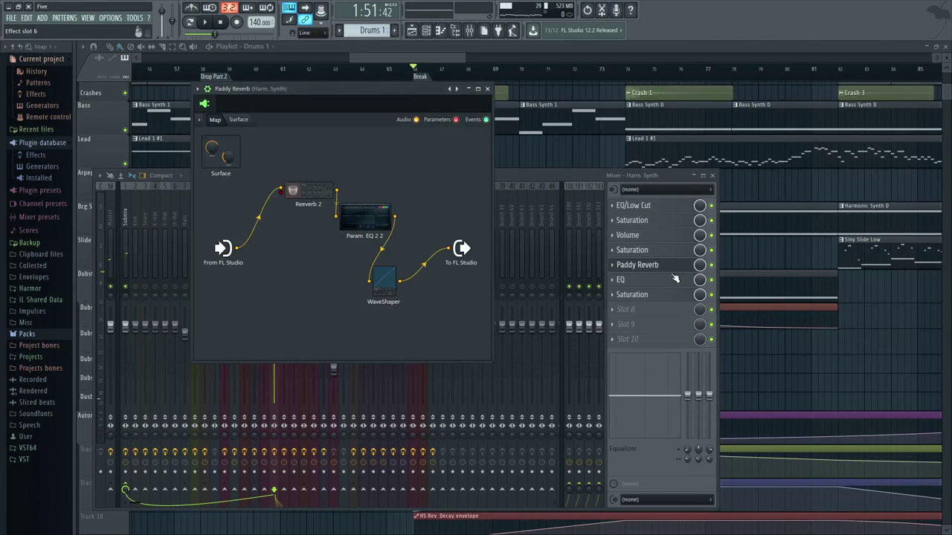
left_click_drag(371, 89, 347, 118)
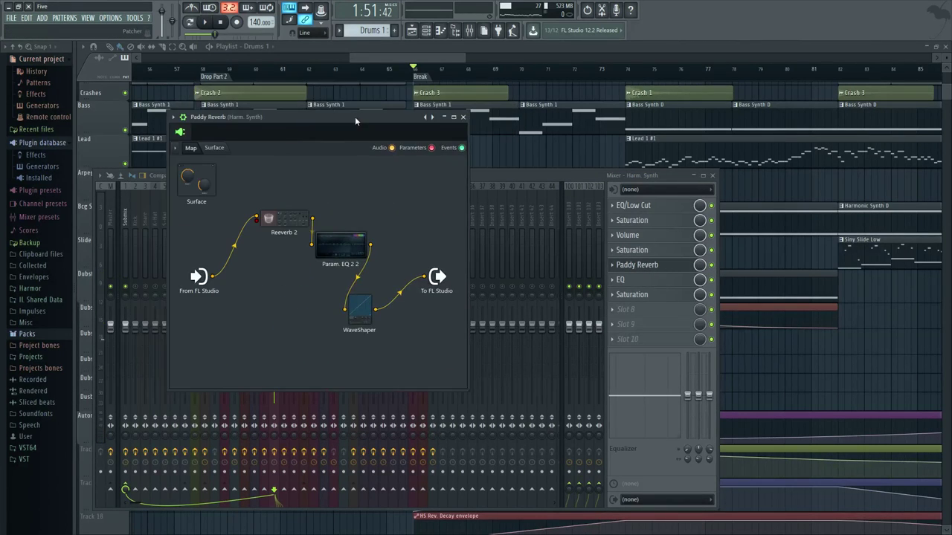
left_click(273, 209)
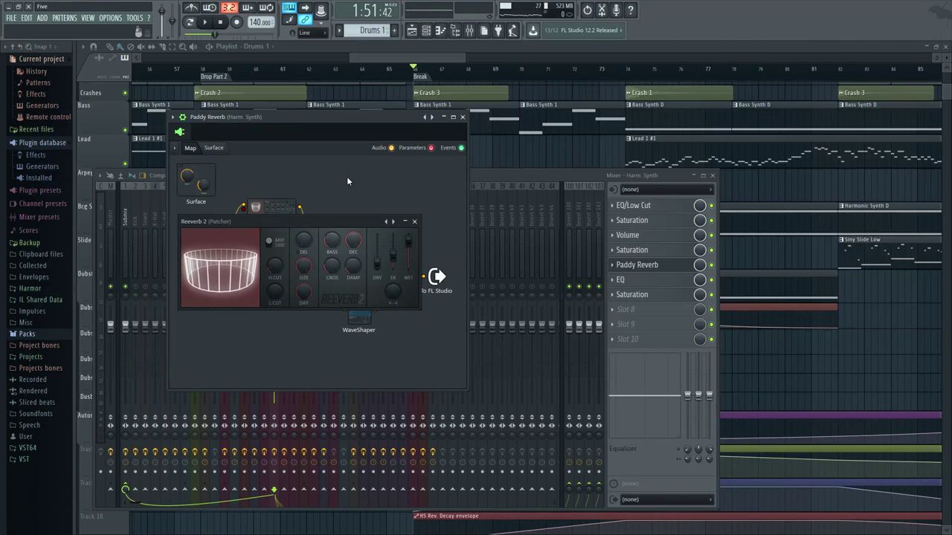
key("space")
key("space")
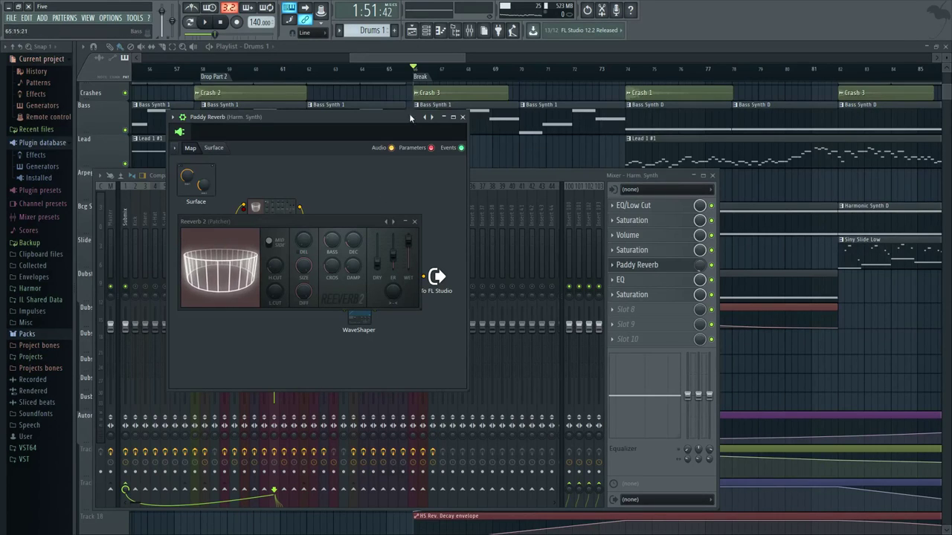
Step: Open the Param. EQ 2 2 module in Paddy Reverb and listen to the synth from just before bar 73
left_click(416, 223)
left_click(351, 240)
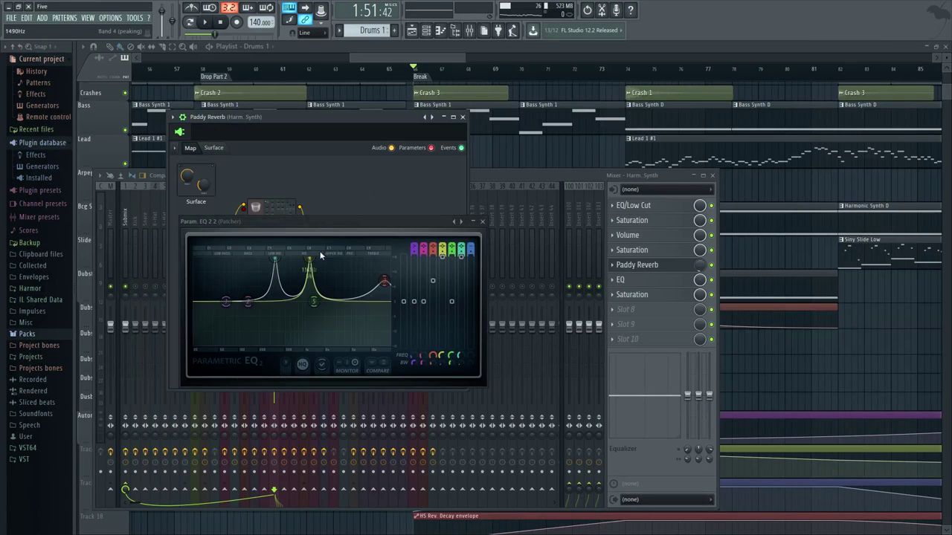
left_click(592, 73)
key("space")
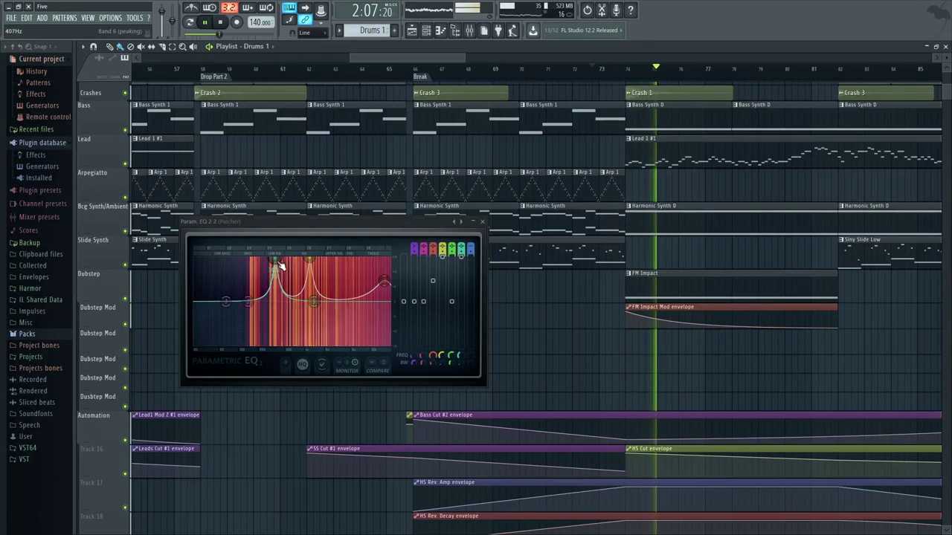
key("space")
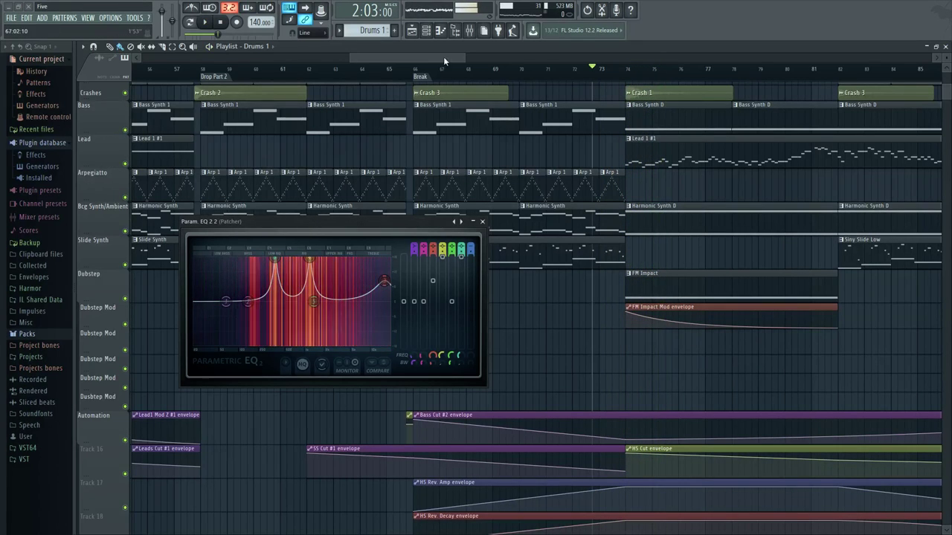
Step: Compare Param. EQ 2 2 with its spare flat state during playback, and return to the original curve
left_click(427, 32)
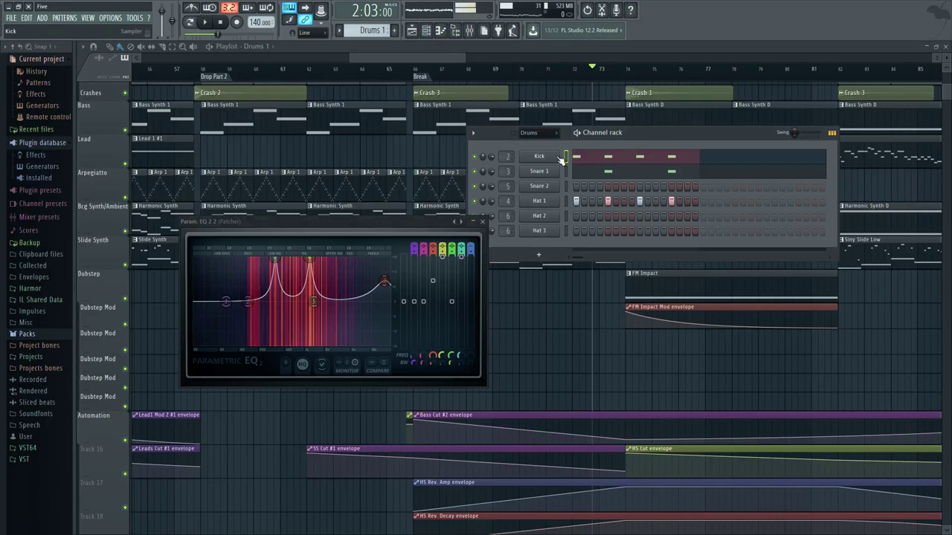
key("F9")
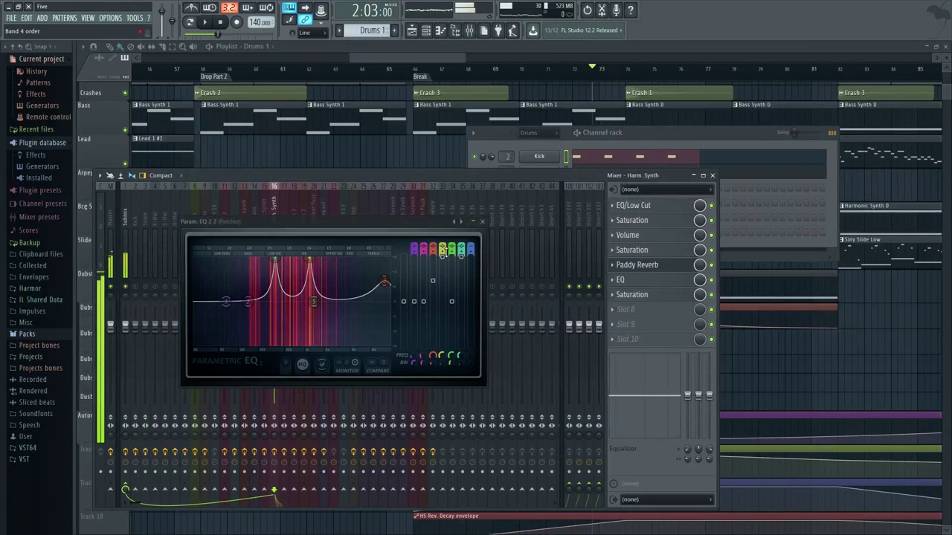
left_click(386, 365)
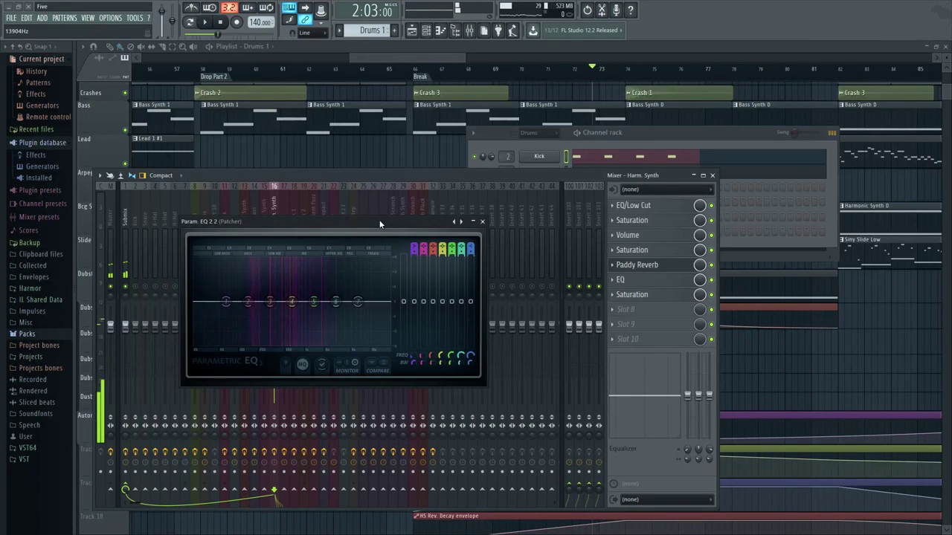
left_click(445, 58)
key("space")
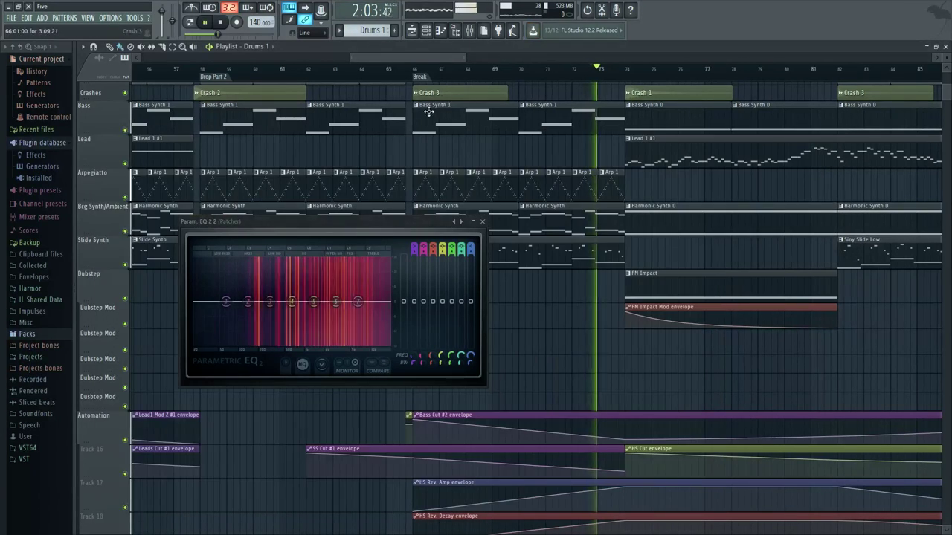
left_click(386, 369)
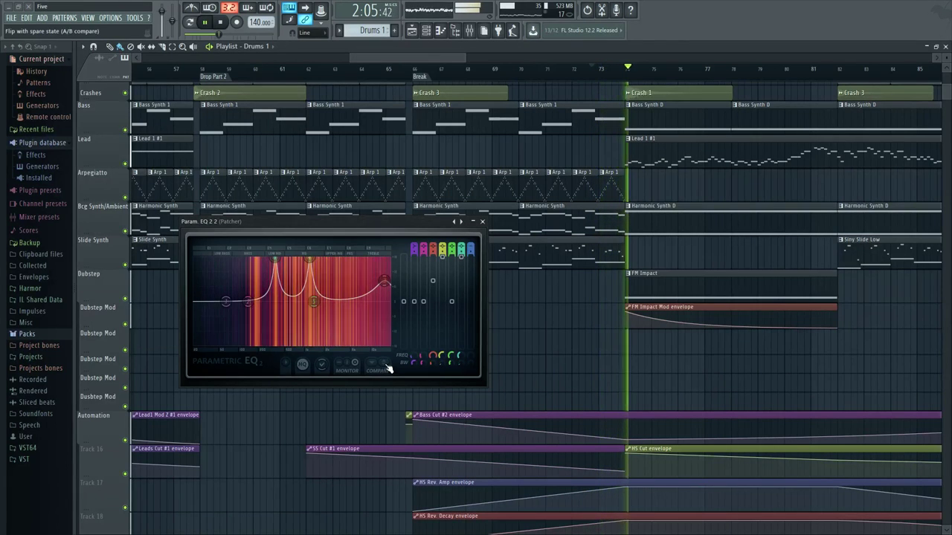
key("space")
Step: Close the equalizer, reopen Paddy Reverb from the Harm. Synth mixer track, and examine its WaveShaper module
key("F6")
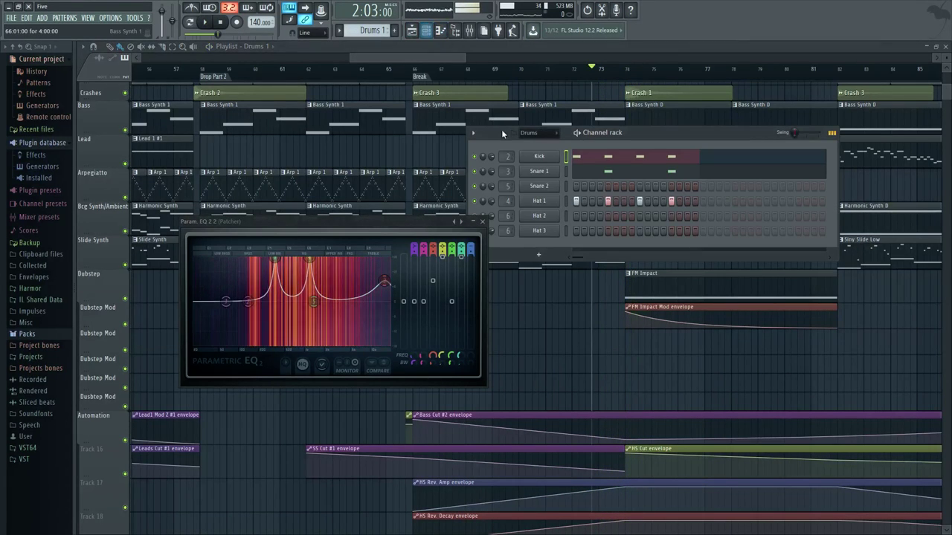
key("F9")
left_click(482, 222)
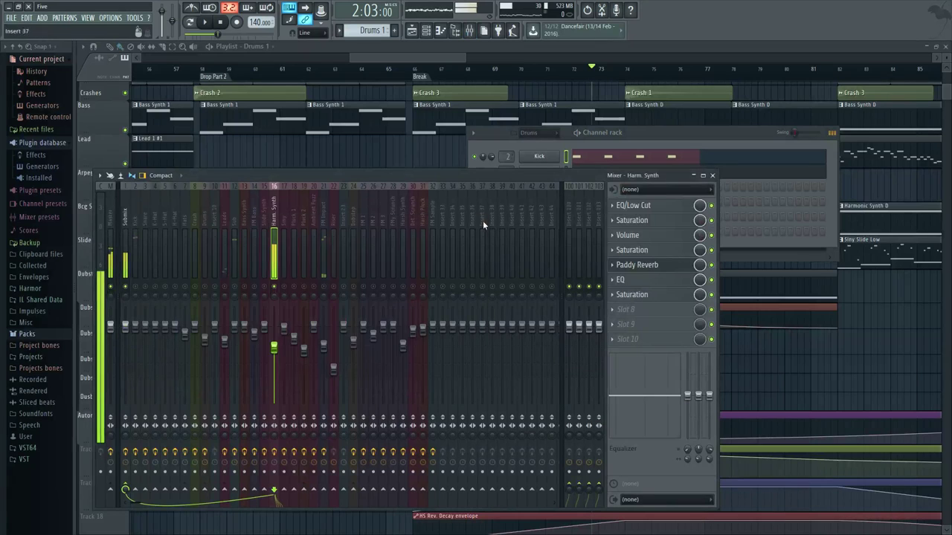
left_click(639, 265)
left_click(364, 310)
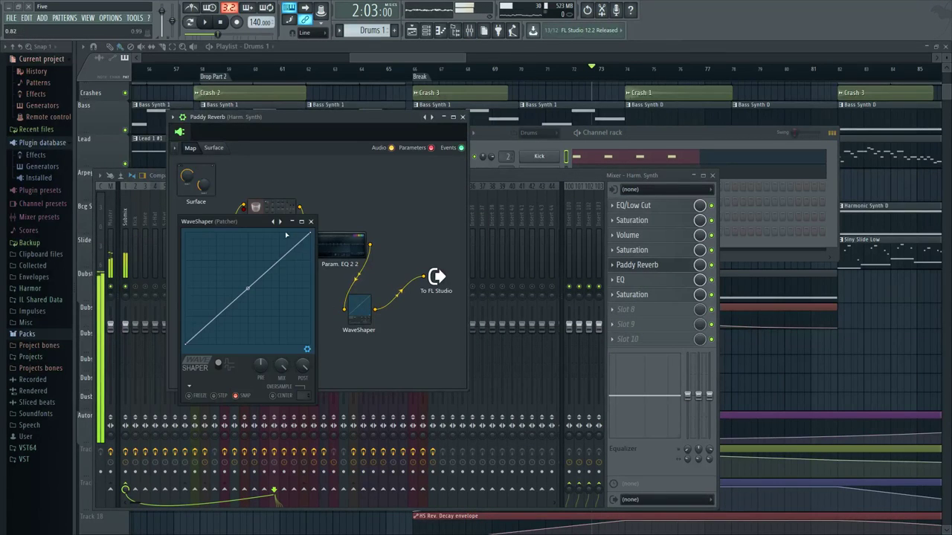
left_click(333, 251)
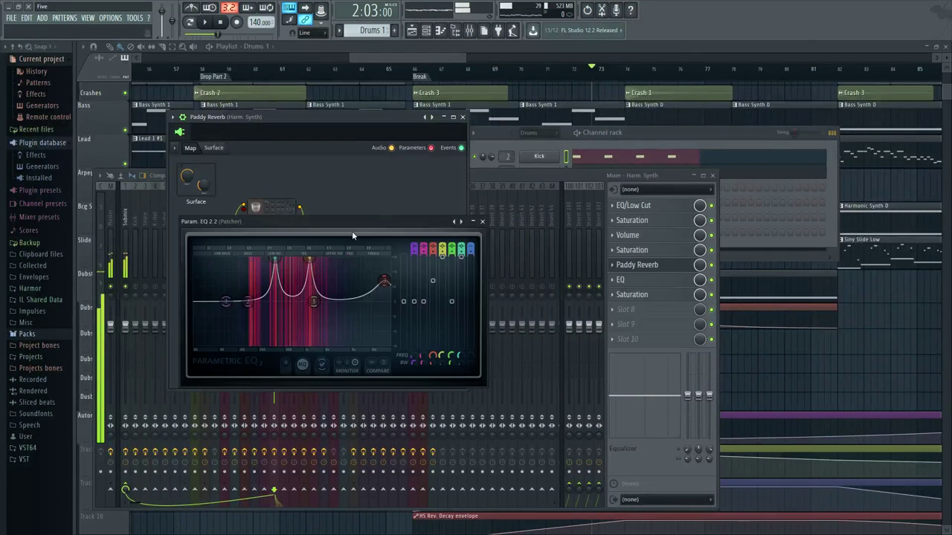
left_click(482, 222)
left_click(370, 308)
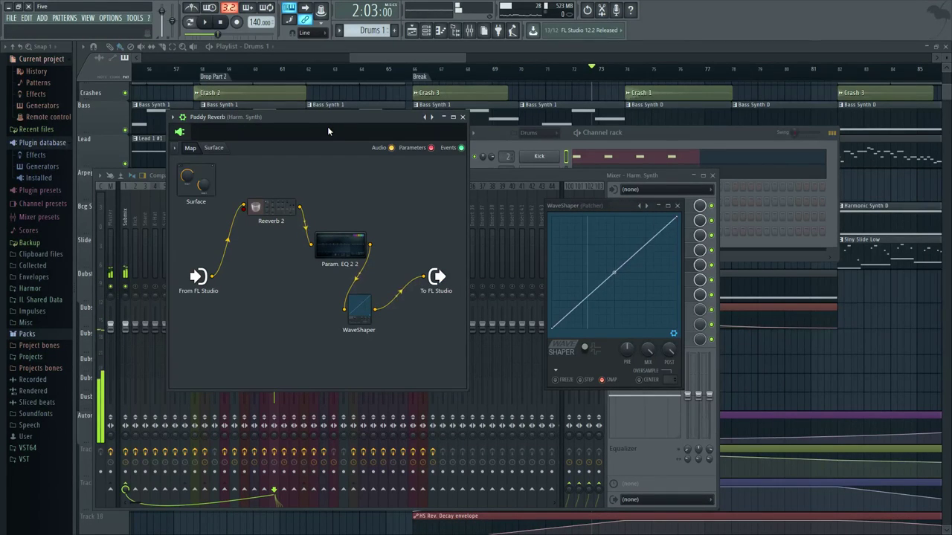
left_click(627, 206)
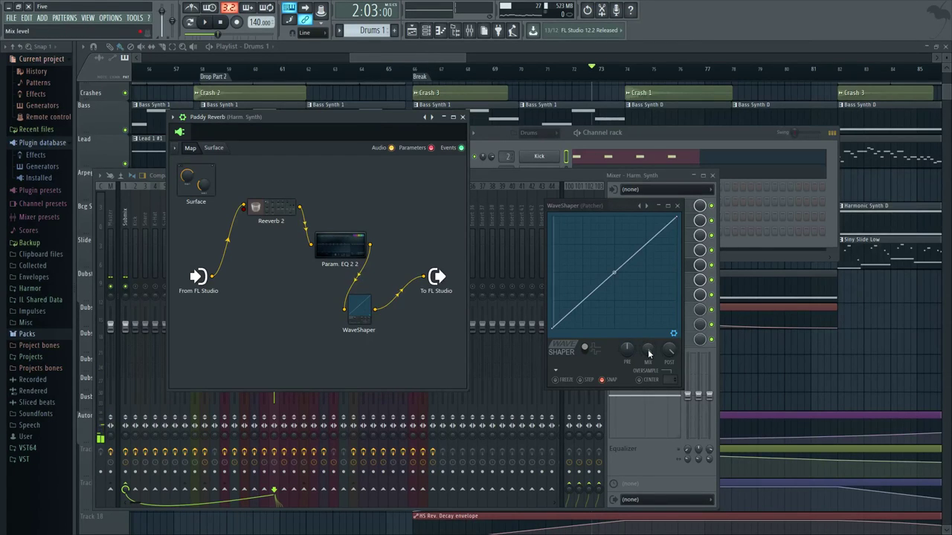
Step: Set the WaveShaper's mix level to 0% and listen to the synth from just before bar 73
key("space")
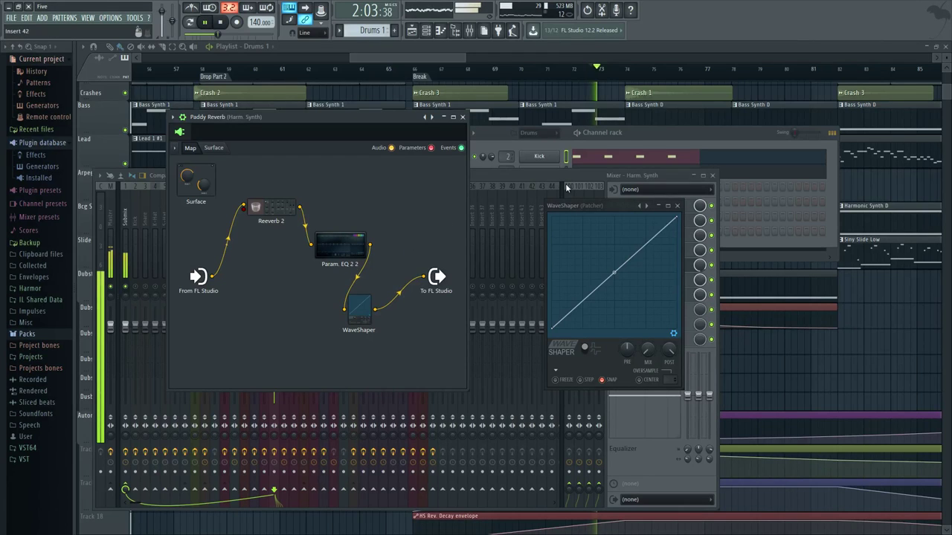
left_click(648, 350)
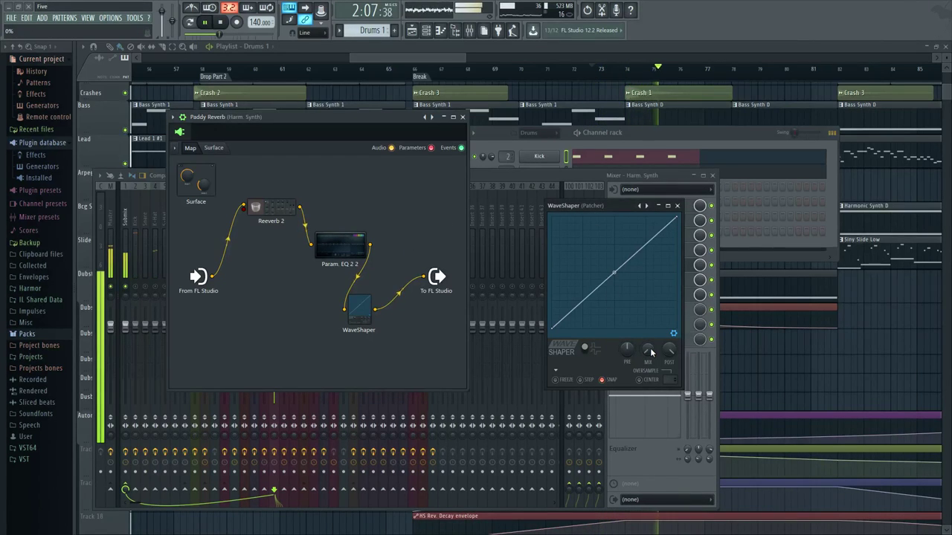
left_click(526, 181)
key("space")
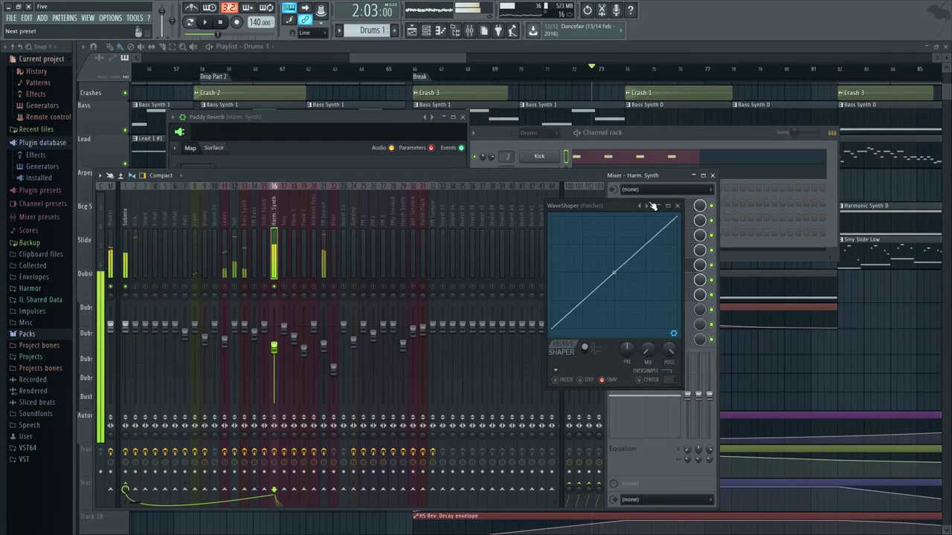
Step: Close the WaveShaper and Paddy Reverb windows
left_click_drag(592, 212, 440, 282)
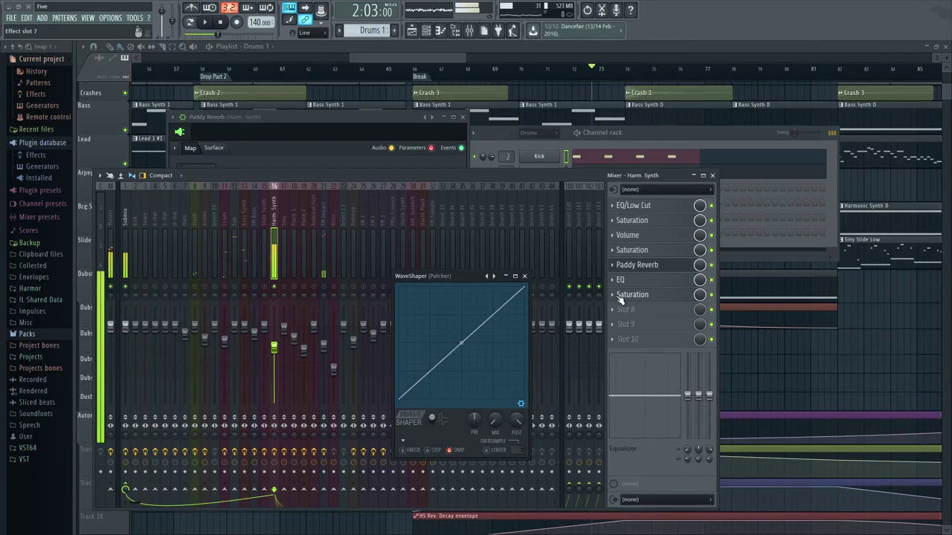
left_click(384, 133)
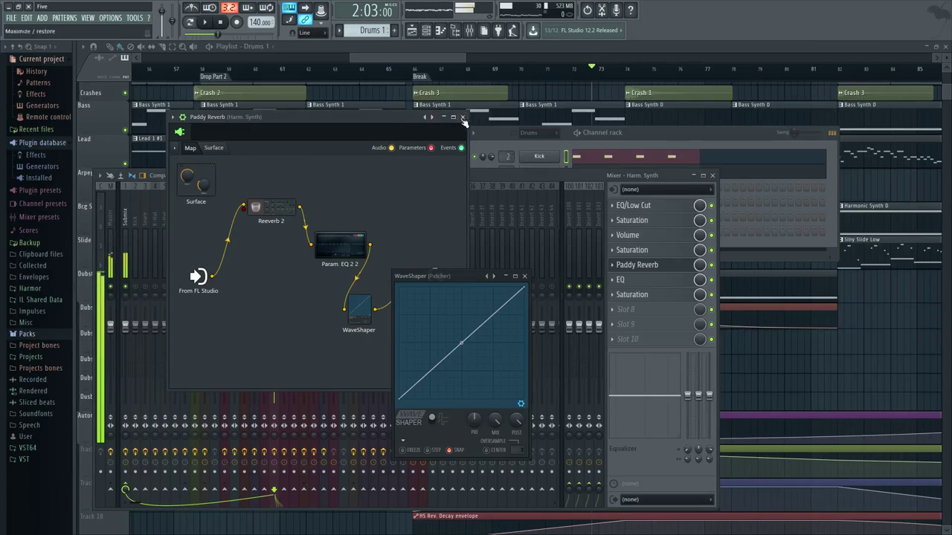
left_click(525, 276)
left_click(463, 117)
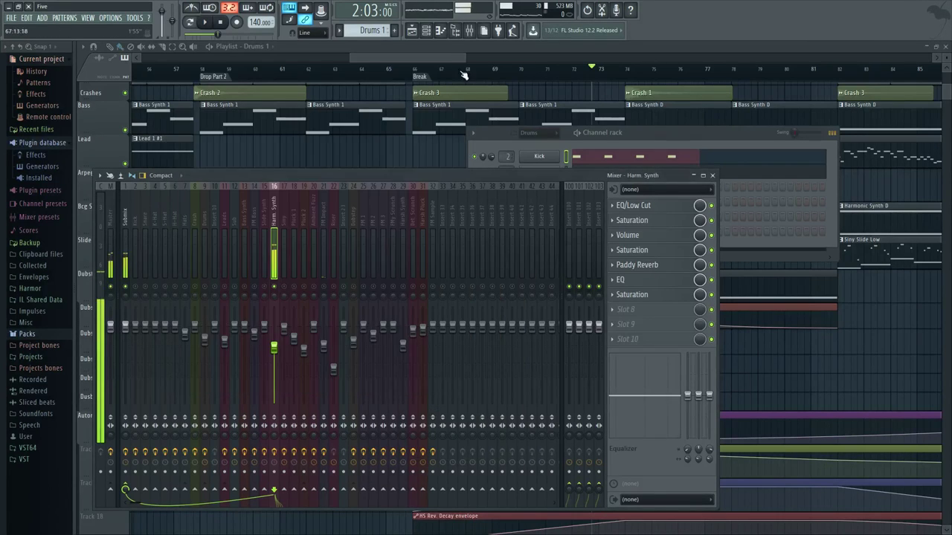
Step: Return to the playlist, place the playhead at bar 70 in the Break, and listen through the transition at bar 74
middle_click(514, 125)
scroll(720, 331, "up", 1)
left_click_drag(728, 332, 506, 386)
scroll(461, 369, "down", 1)
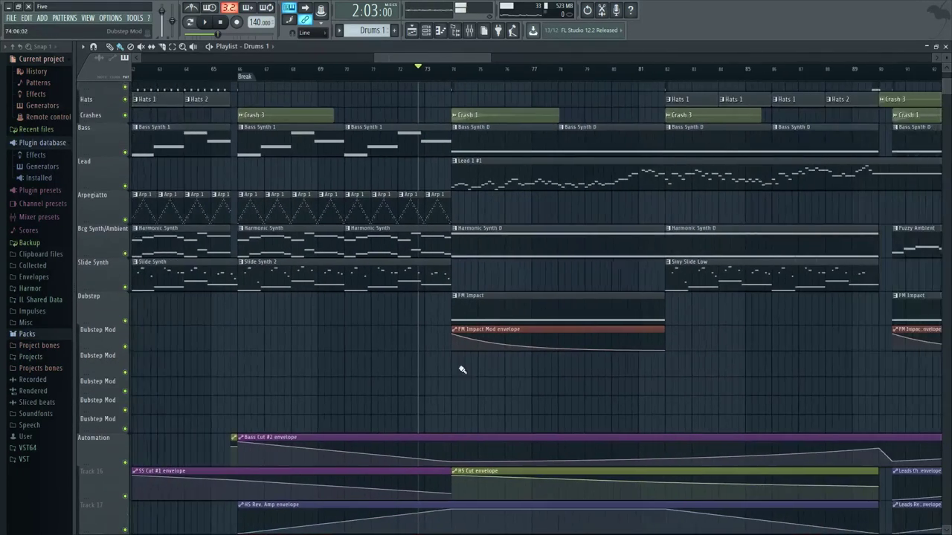
scroll(421, 350, "up", 3)
scroll(431, 74, "up", 1)
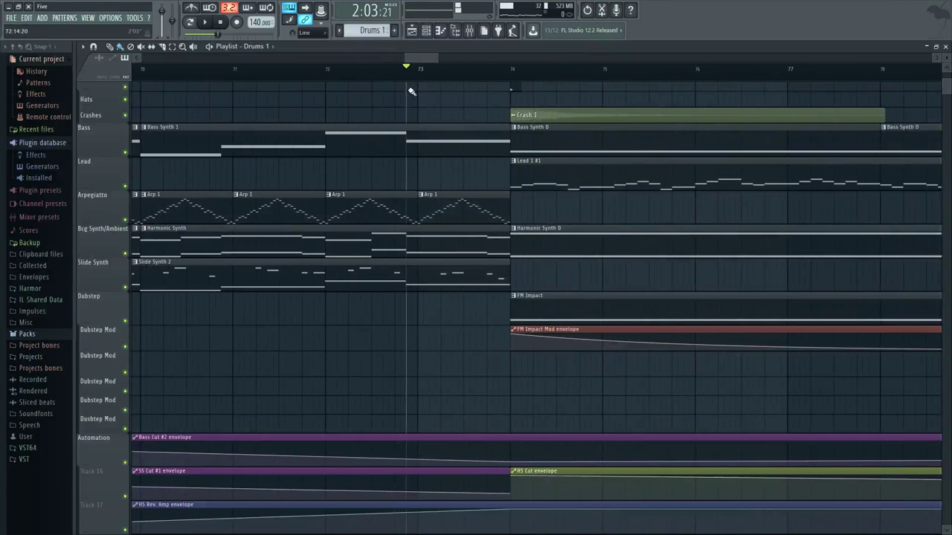
scroll(563, 282, "down", 3)
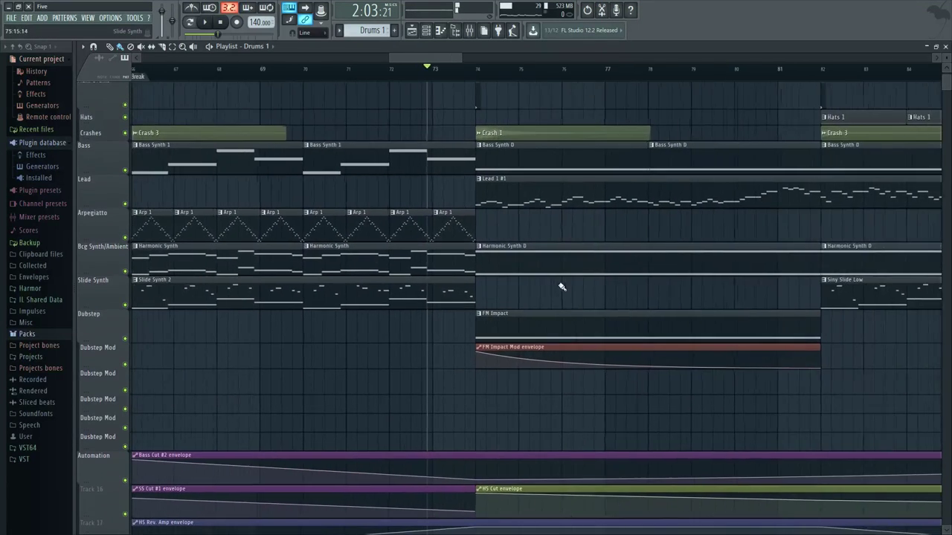
left_click(303, 70)
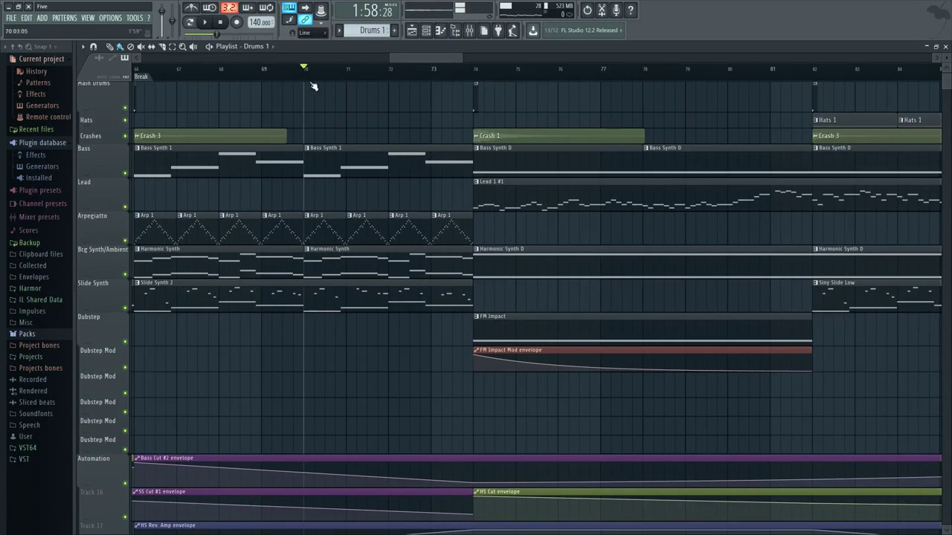
scroll(414, 412, "down", 1)
scroll(414, 384, "down", 1)
key("space")
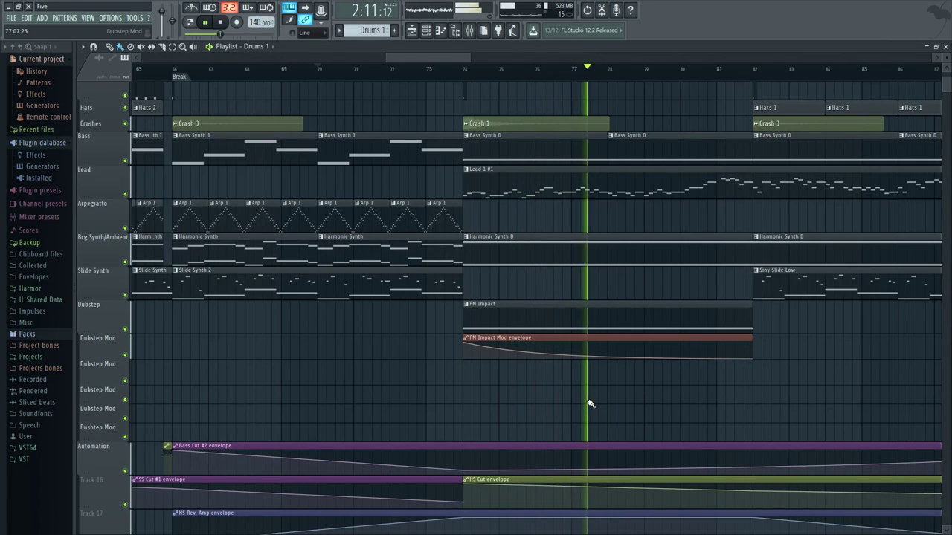
key("space")
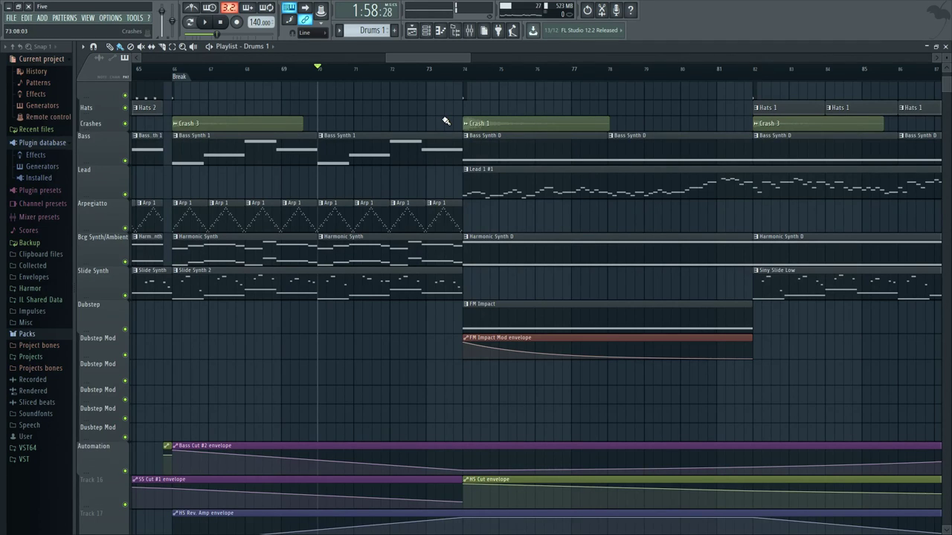
Step: Place the playhead at bar 74, where Crash 1 and FM Impact start, and listen while reviewing the automation envelopes
left_click(465, 69)
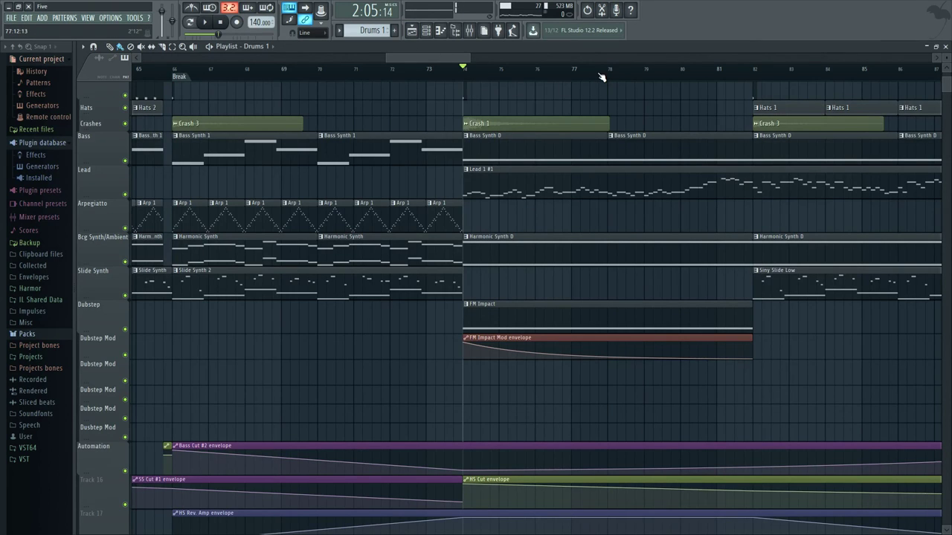
key("space")
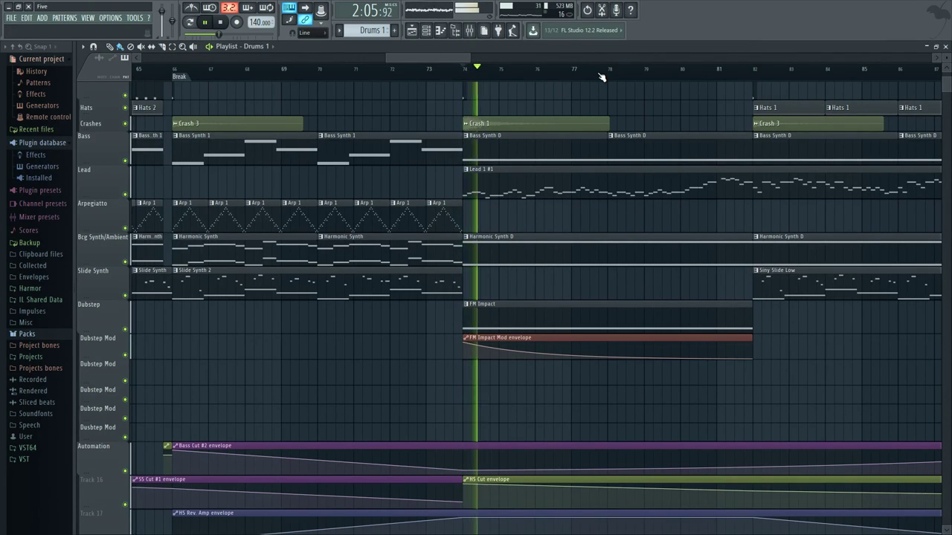
left_click_drag(799, 417, 565, 312)
scroll(754, 365, "down", 2)
scroll(550, 253, "down", 4)
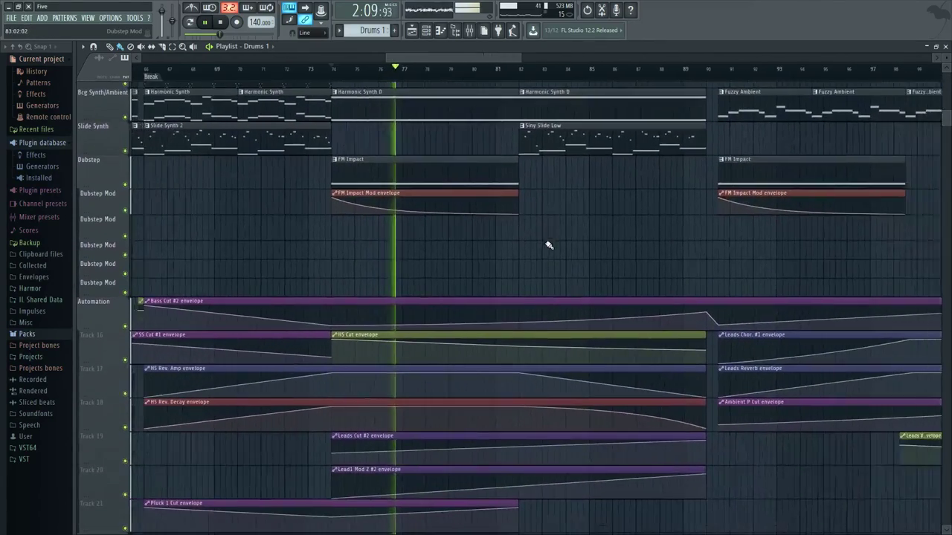
key("space")
Step: Examine the automation envelopes under the Break and the clip layout from Drop Part 2 through the Rise
scroll(661, 480, "down", 2)
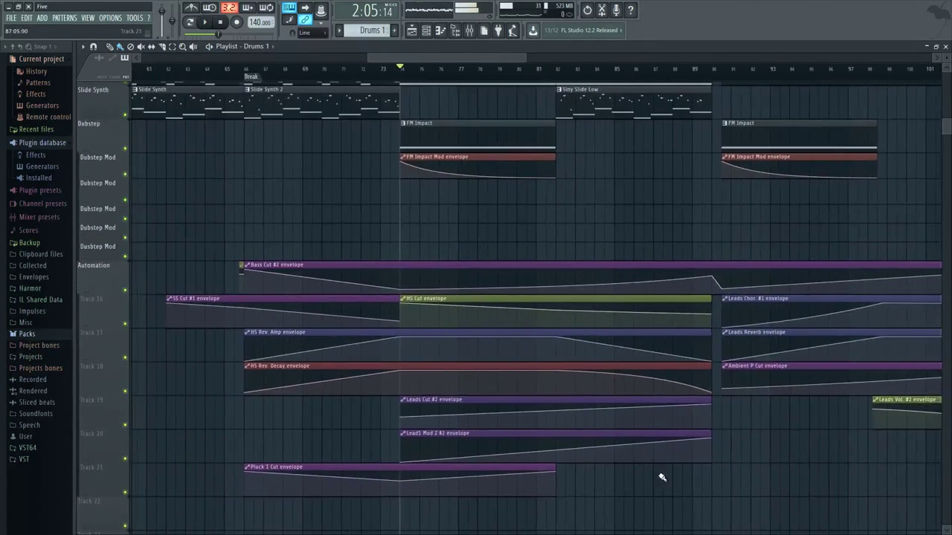
scroll(580, 290, "up", 4)
left_click_drag(465, 242, 469, 310)
scroll(476, 349, "down", 2)
scroll(446, 361, "down", 6)
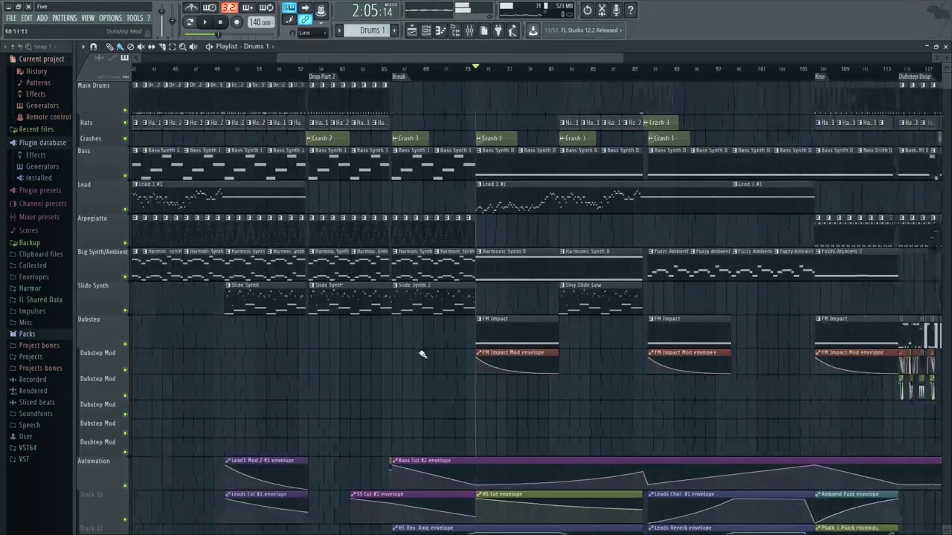
Step: Inspect the FM Impact pattern from bar 74 in the channel rack and return to the playlist
scroll(431, 372, "up", 5)
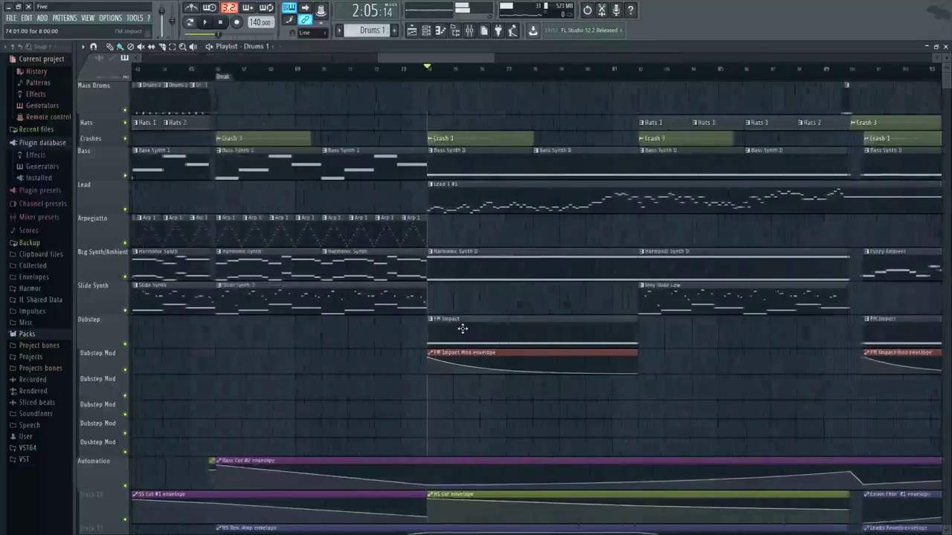
double_click(461, 329)
left_click(945, 46)
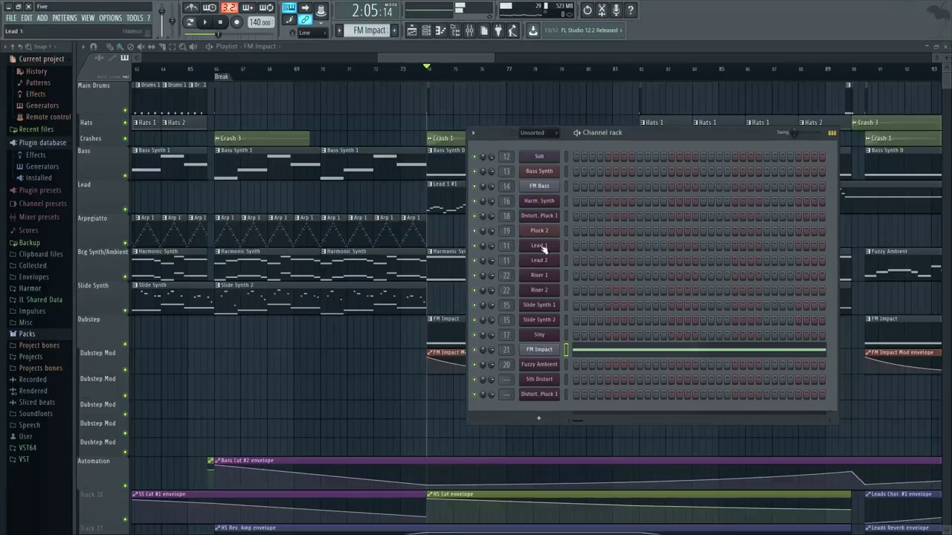
key("F6")
scroll(357, 350, "down", 5)
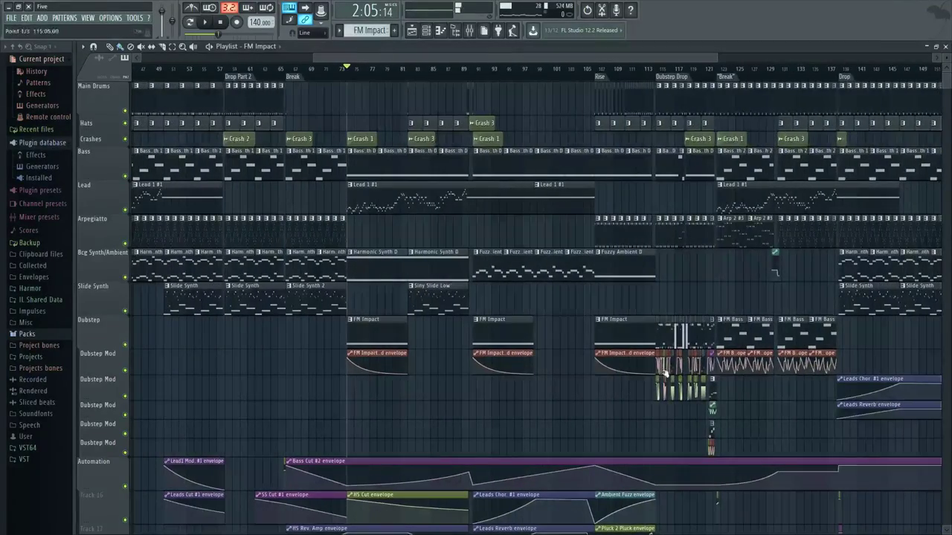
Step: Unsolo the Harm. Synth mixer track to restore all the other tracks, and close the mixer
scroll(372, 305, "up", 5)
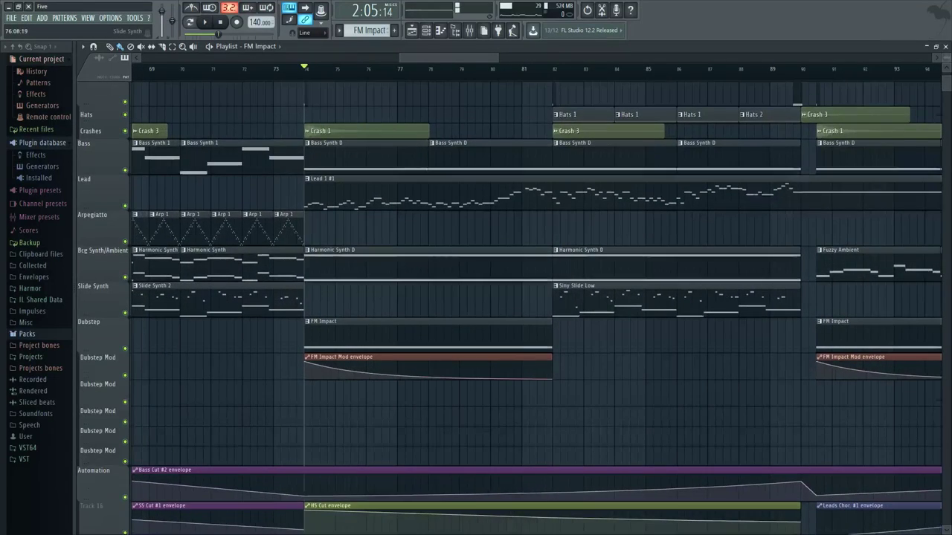
left_click_drag(368, 328, 357, 334)
left_click_drag(544, 241, 514, 248)
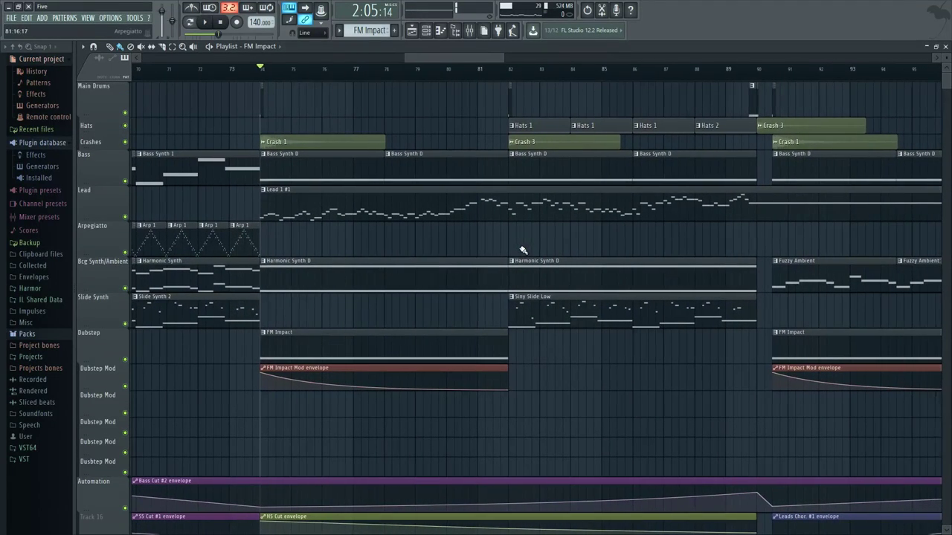
key("F9")
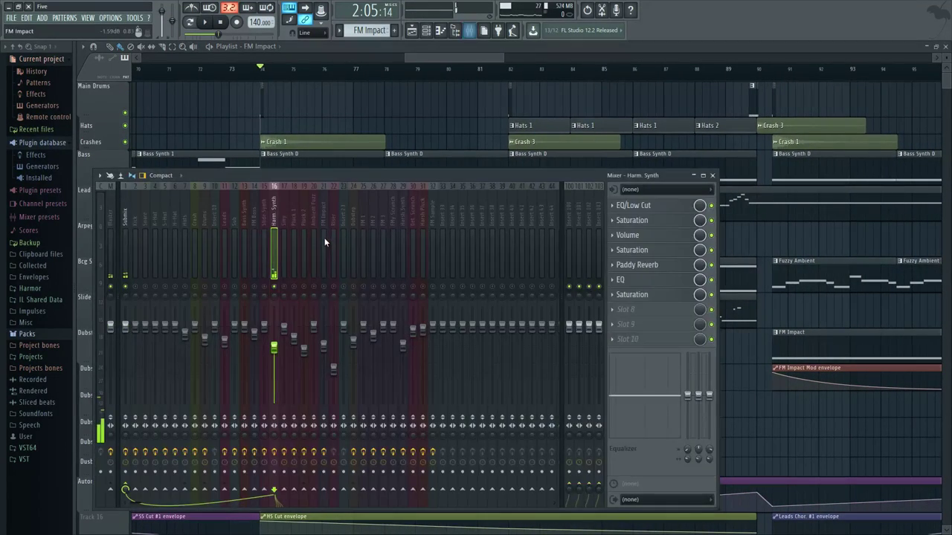
key("F9")
Step: Play from bar 74 past bar 82, listening to the FM Impact and Siny Slide Low sections while reviewing the automation envelopes, and stop playback
scroll(319, 276, "up", 3)
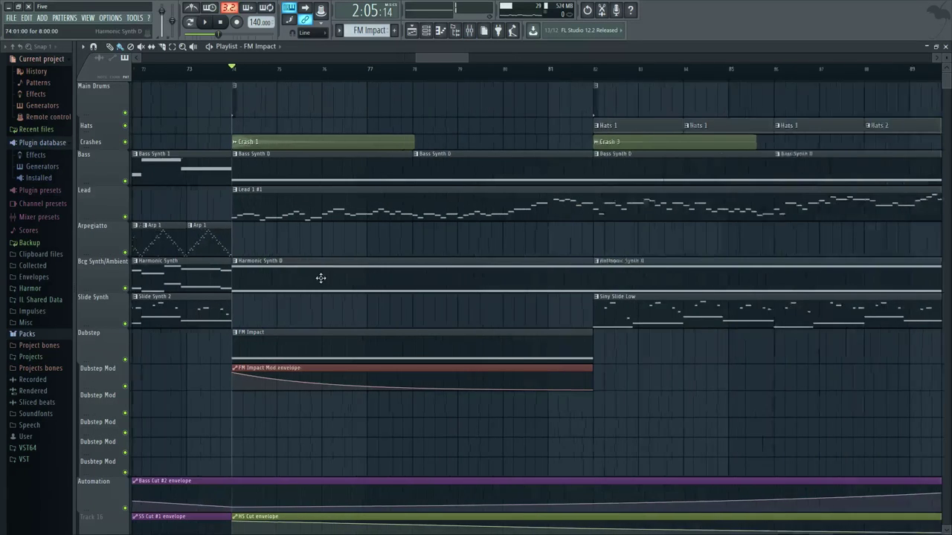
scroll(337, 242, "down", 2)
key("space")
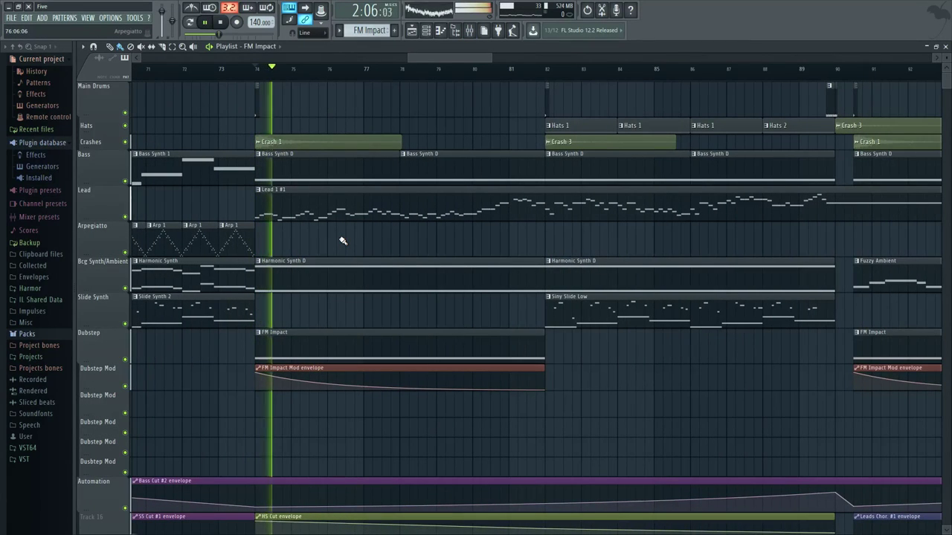
scroll(461, 278, "down", 3)
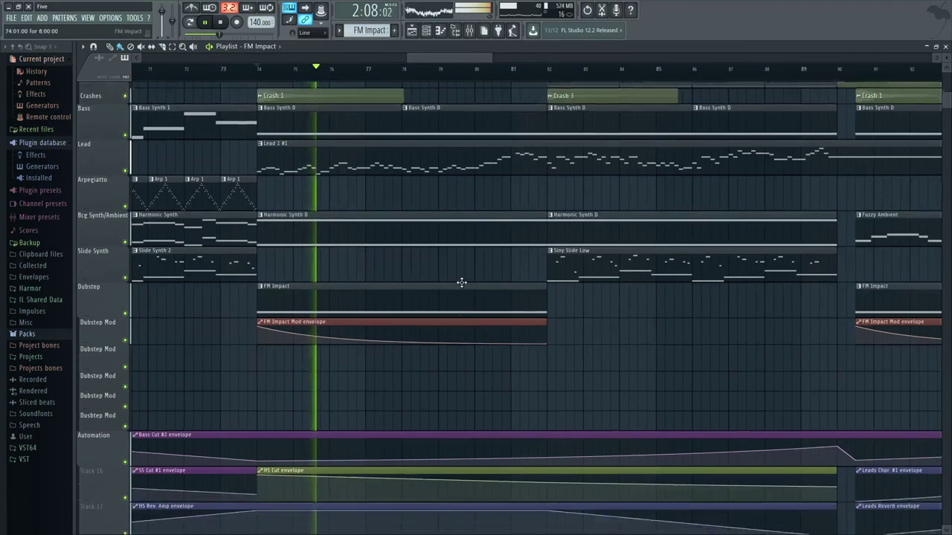
scroll(469, 321, "down", 2)
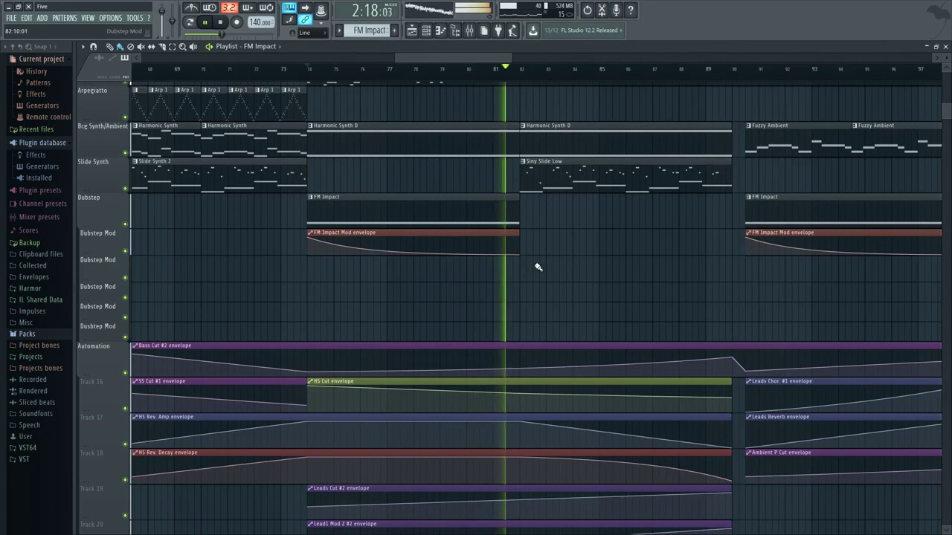
left_click_drag(533, 270, 411, 361)
scroll(411, 361, "up", 1)
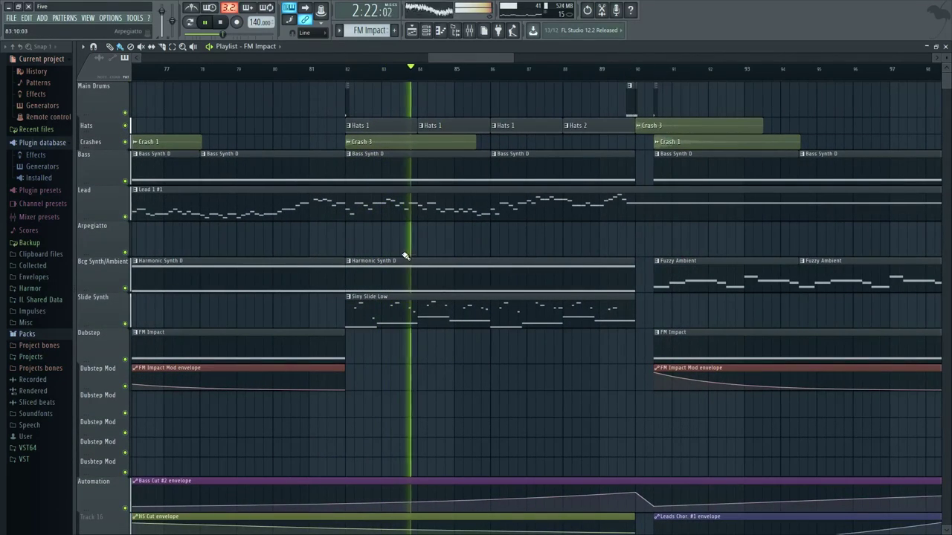
key("space")
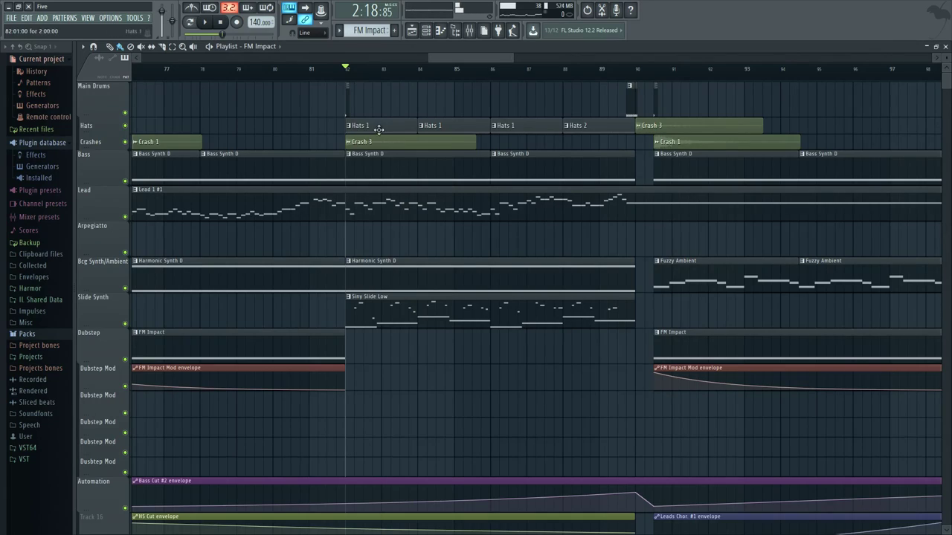
Step: Return the playhead to bar 74, review the HS Cut envelope and open the mixer on the Harm. Synth track
scroll(399, 235, "down", 2)
left_click_drag(354, 247, 389, 206)
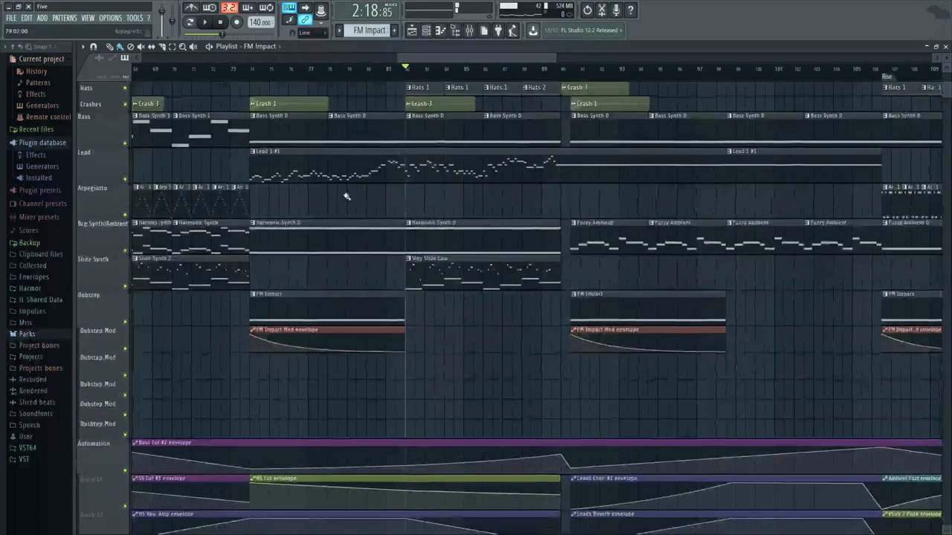
key("space")
scroll(457, 415, "down", 3)
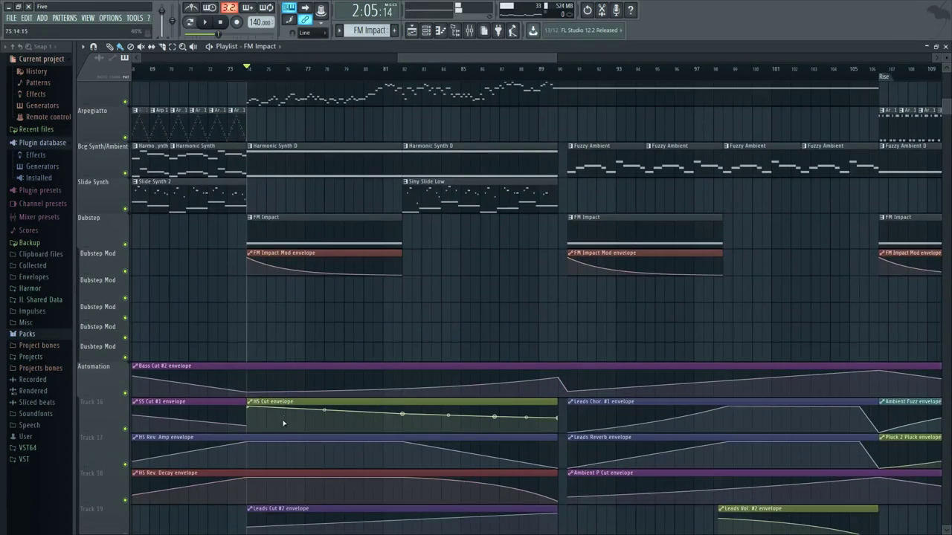
key("F9")
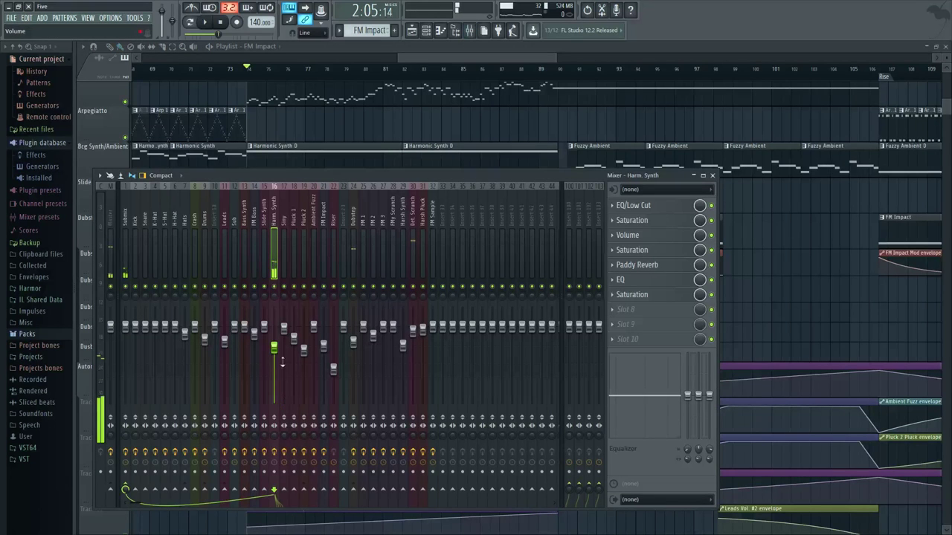
Step: Play the song and inspect the EQ/Low Cut effect on the Harm. Synth mixer track
key("space")
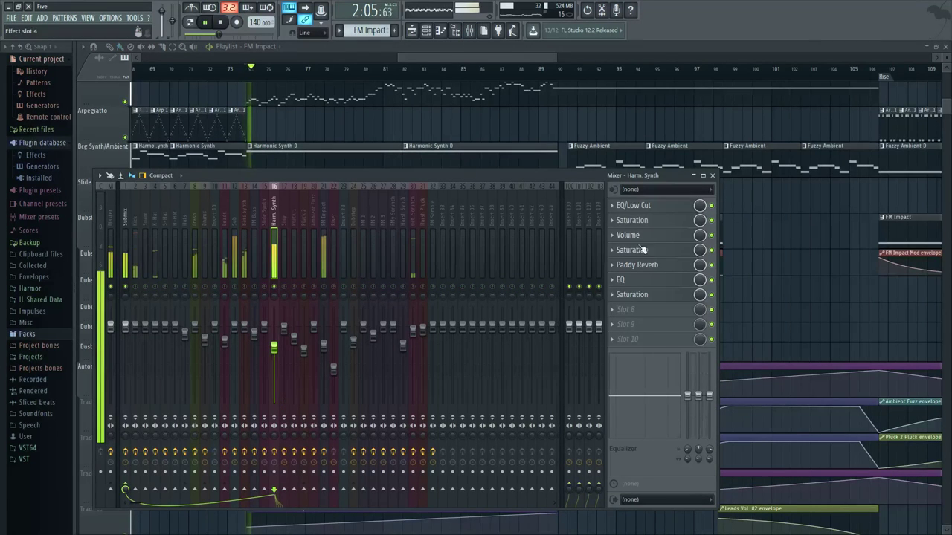
left_click(657, 209)
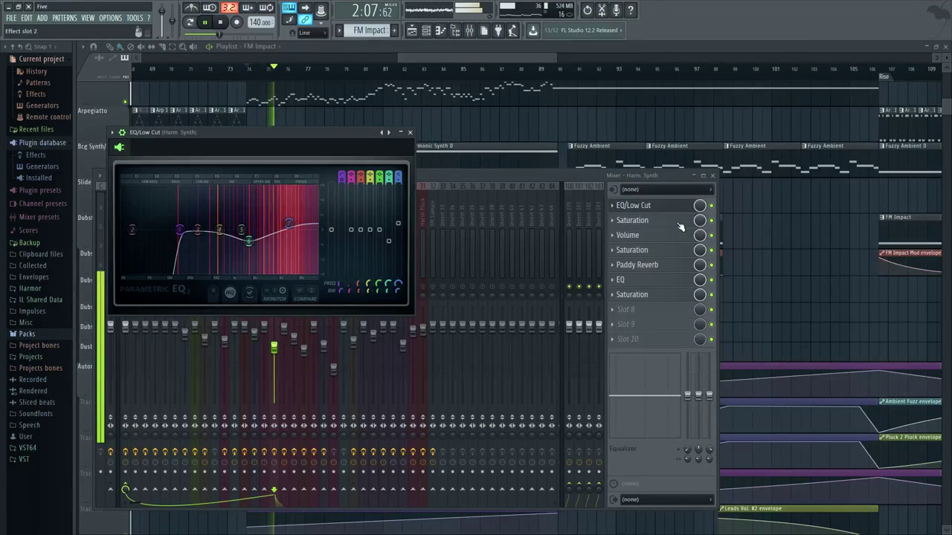
left_click(675, 206)
left_click(672, 209)
left_click(672, 209)
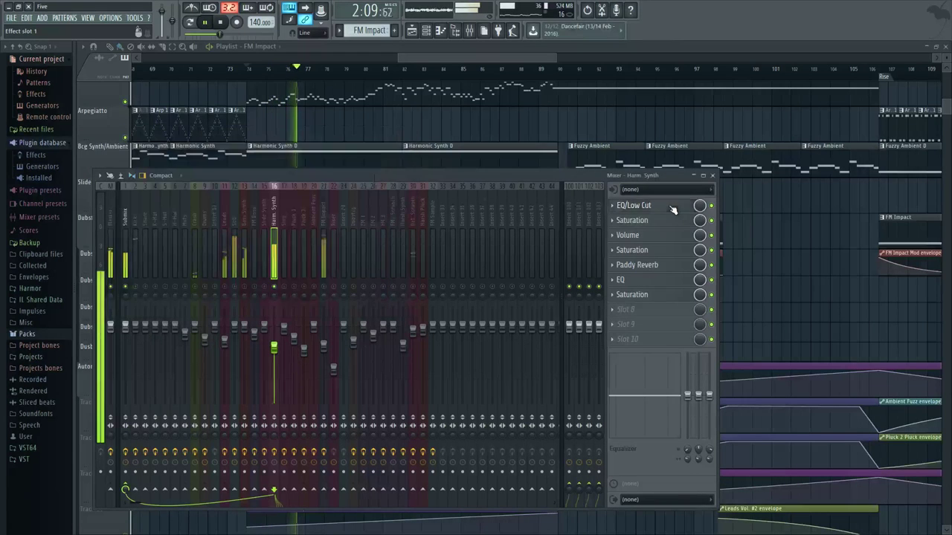
Step: Inspect the Paddy Reverb effect map and the EQ curve on the Harm. Synth mixer track
left_click(652, 266)
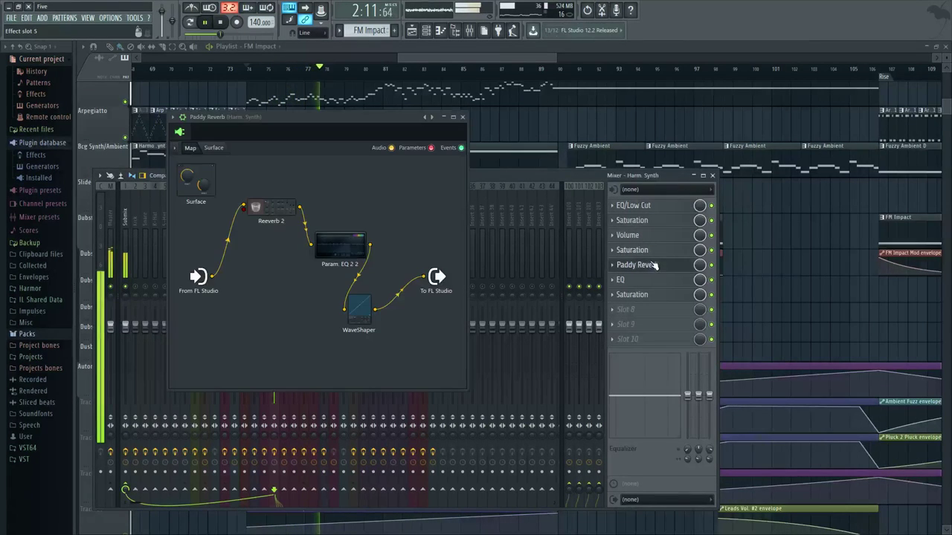
double_click(346, 245)
left_click(481, 221)
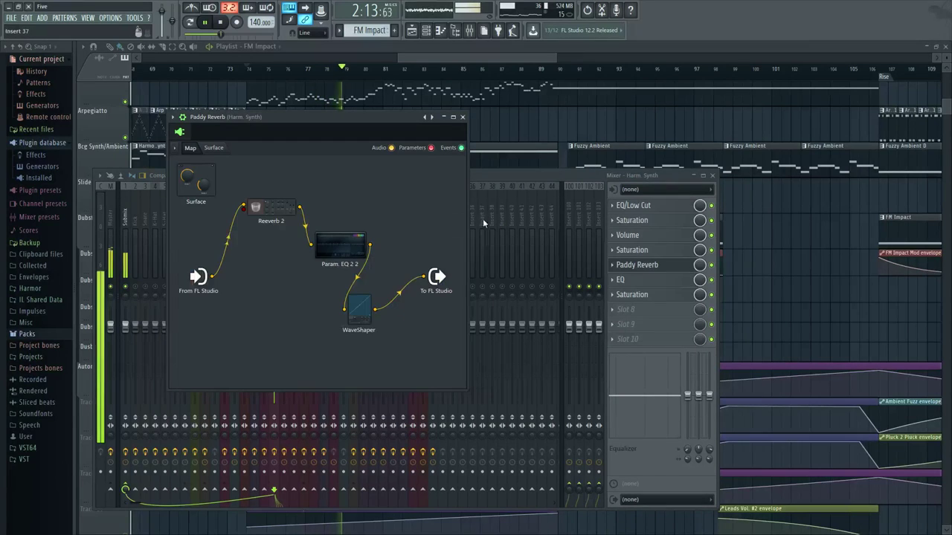
left_click(463, 118)
left_click(623, 281)
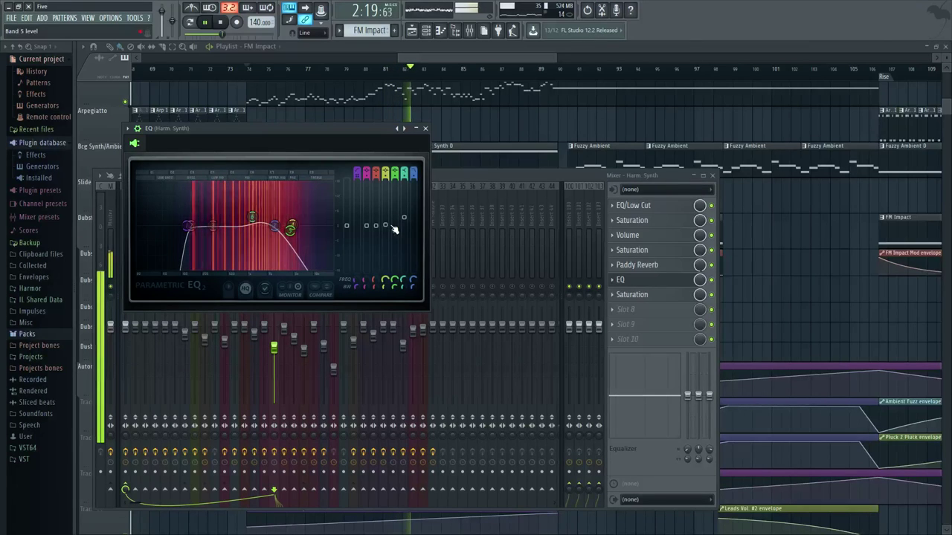
left_click(425, 128)
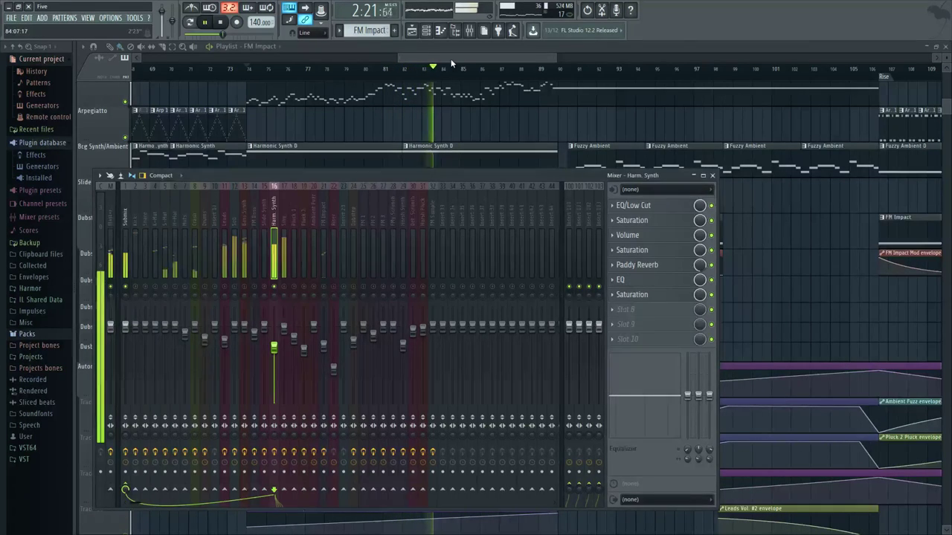
Step: Hide the mixer and examine the automation envelopes in the playlist around the break section
left_click(469, 30)
scroll(475, 321, "down", 3)
left_click_drag(446, 286, 446, 279)
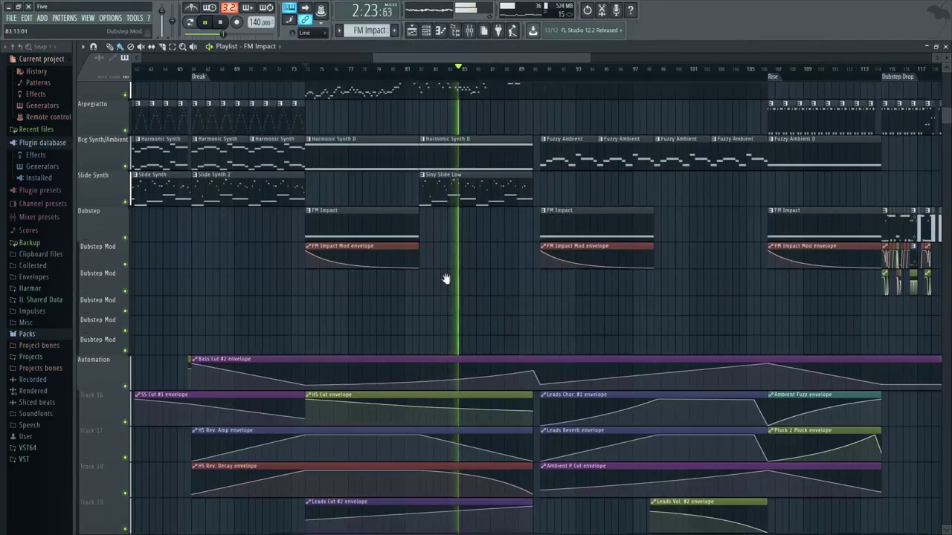
scroll(424, 397, "down", 2)
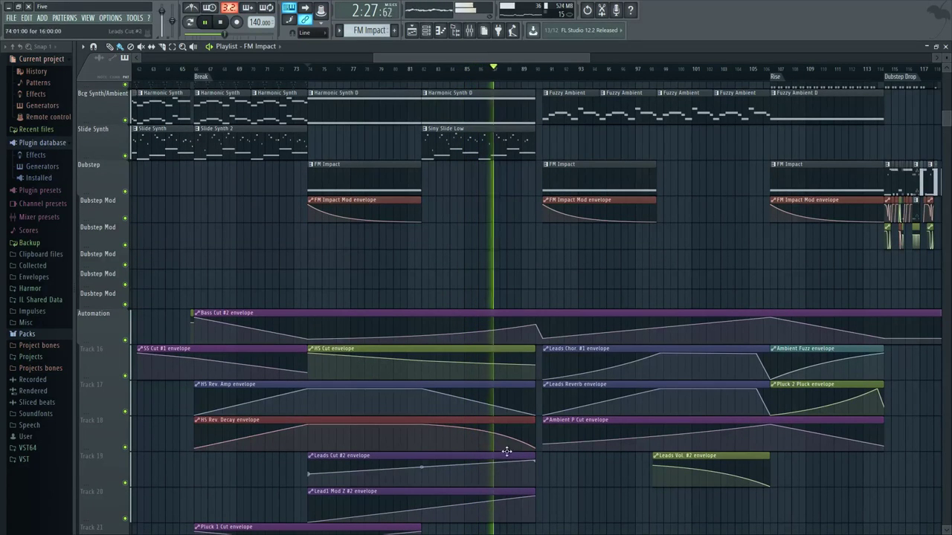
scroll(597, 459, "down", 2)
scroll(597, 459, "down", 1, "ctrl")
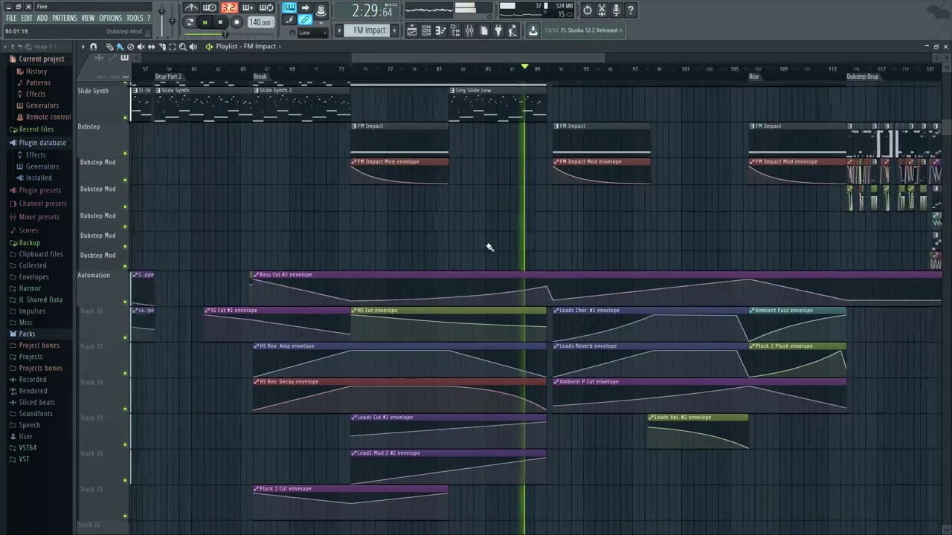
scroll(491, 268, "up", 5)
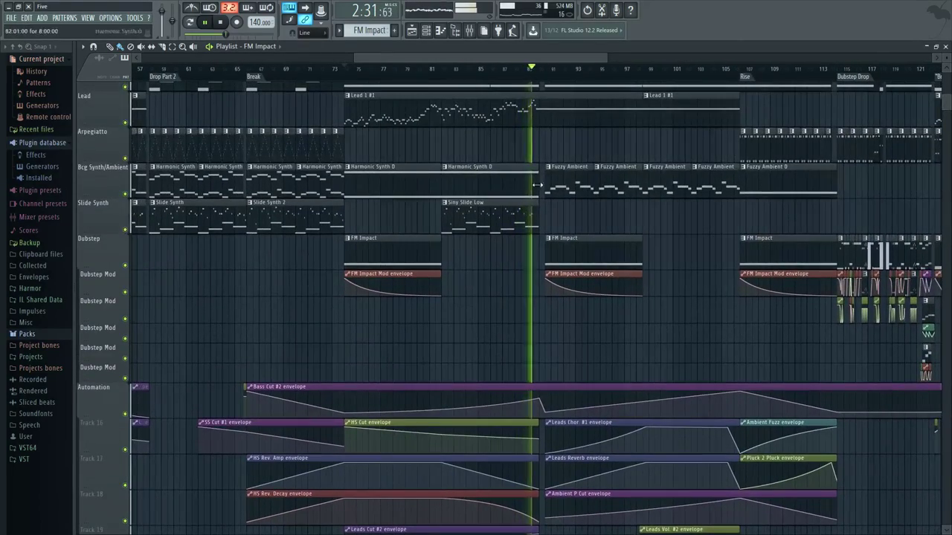
scroll(537, 184, "up", 3)
Step: Stop playback and place the song position at the start of the Siny Slide Low clip
key("space")
left_click(441, 72)
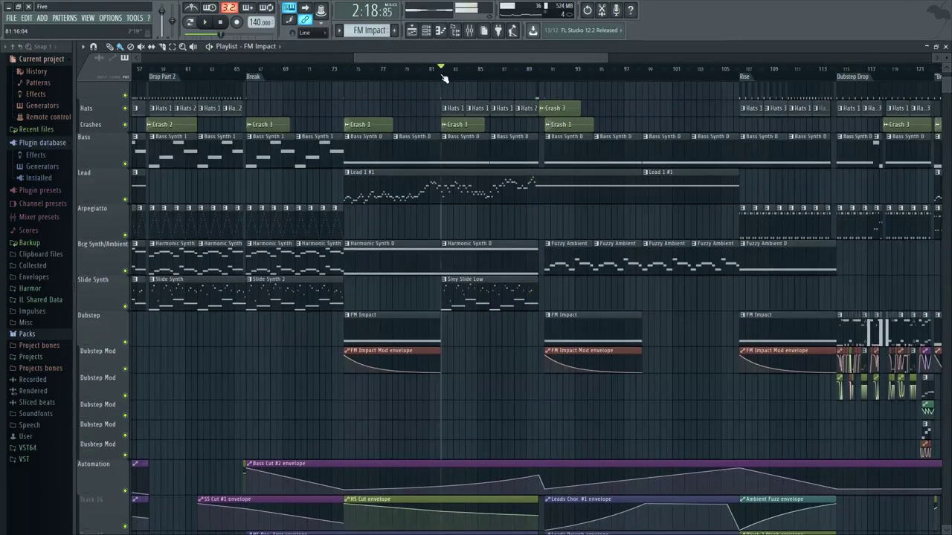
key("F9")
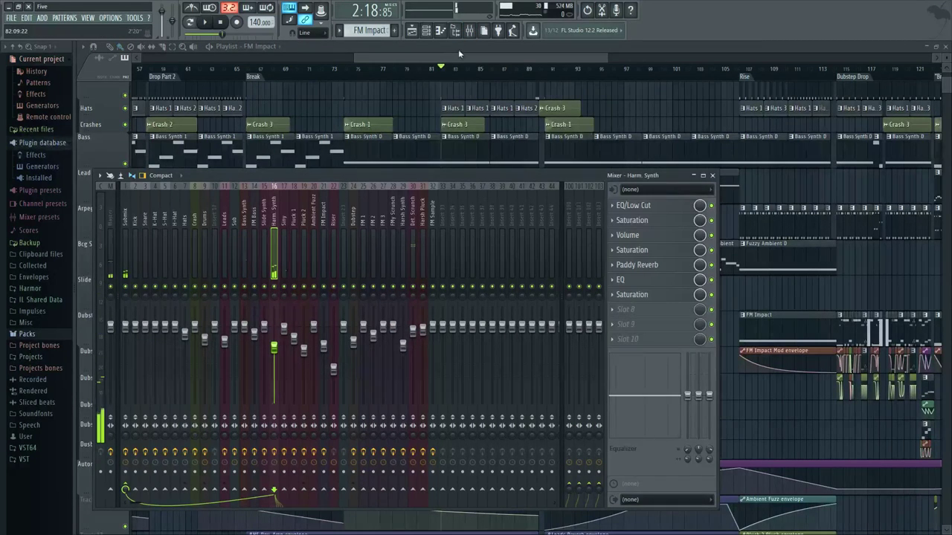
key("F9")
Step: Open the Siny Slide Low clip from the Slide Synth track to view its notes
scroll(491, 242, "up", 3)
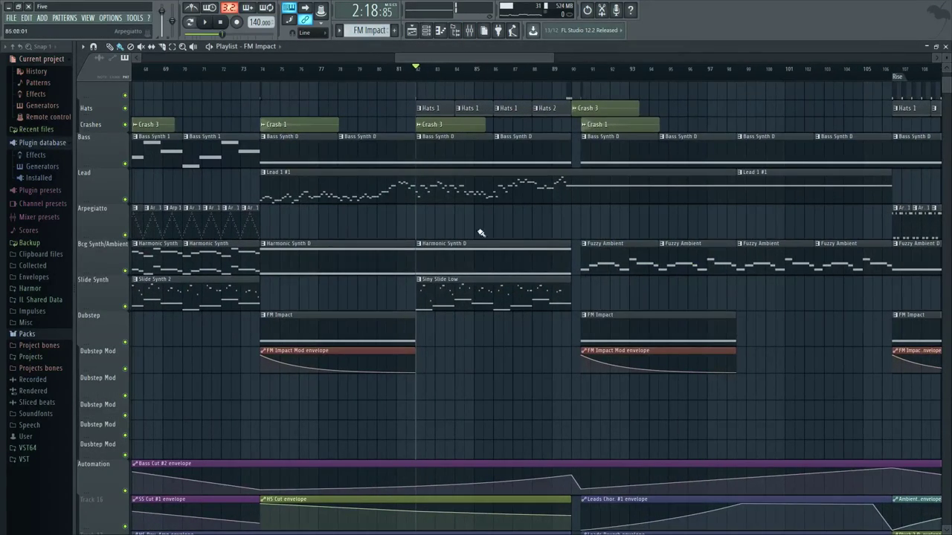
scroll(466, 321, "up", 2)
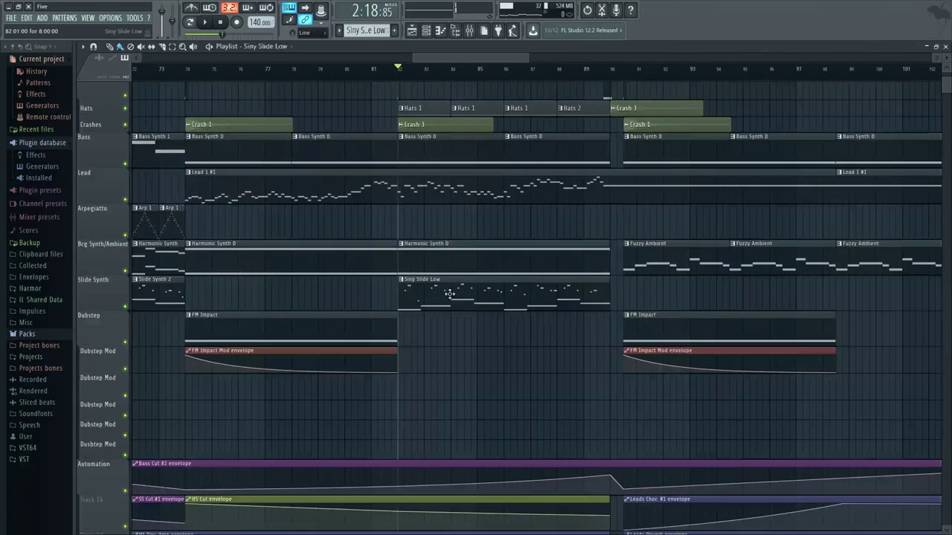
double_click(449, 294)
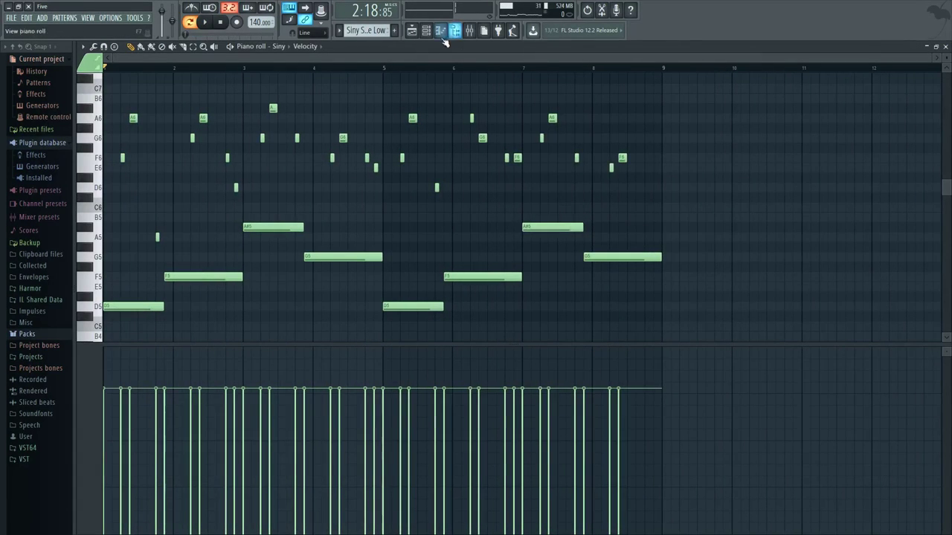
Step: Play the Siny Slide Low pattern briefly, open the Siny channel's synth window and audition a note
left_click(440, 30)
key("space")
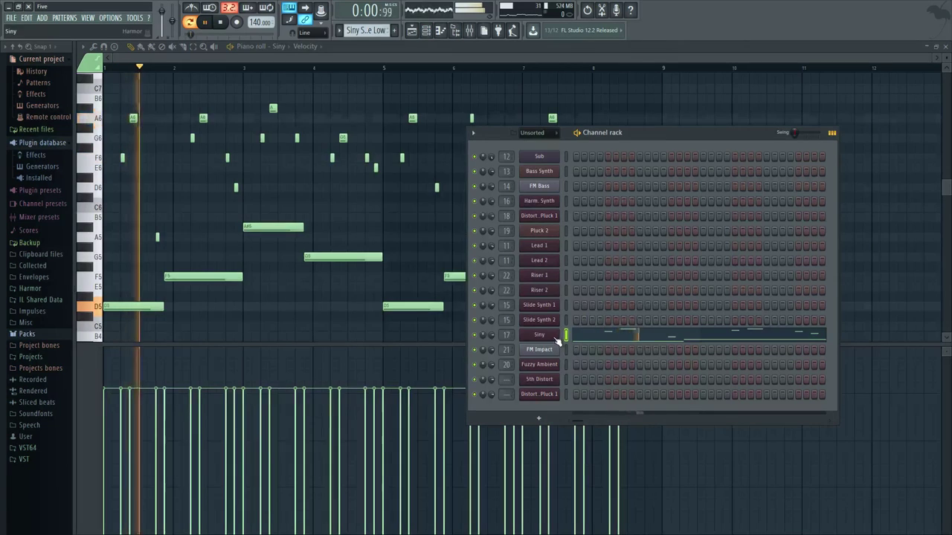
left_click(555, 338)
key("space")
left_click_drag(608, 43, 664, 61)
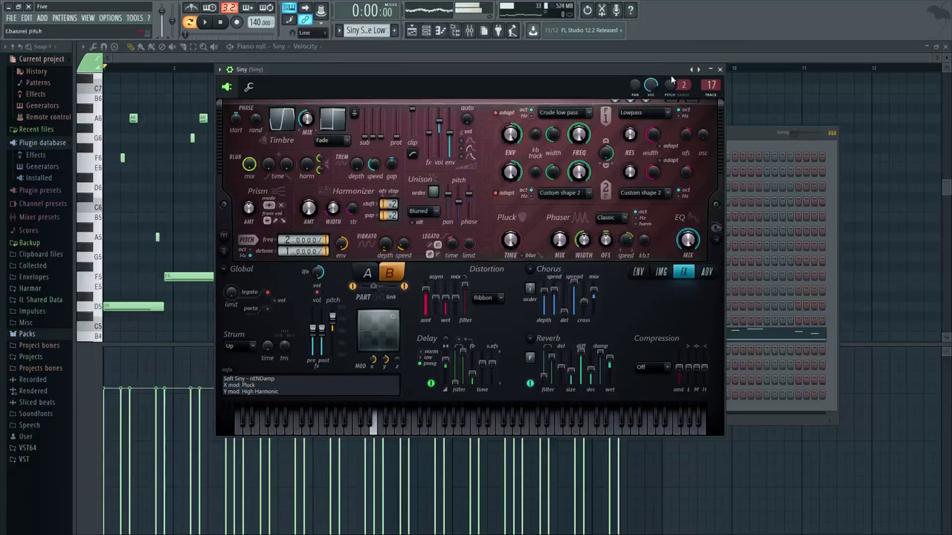
key("w")
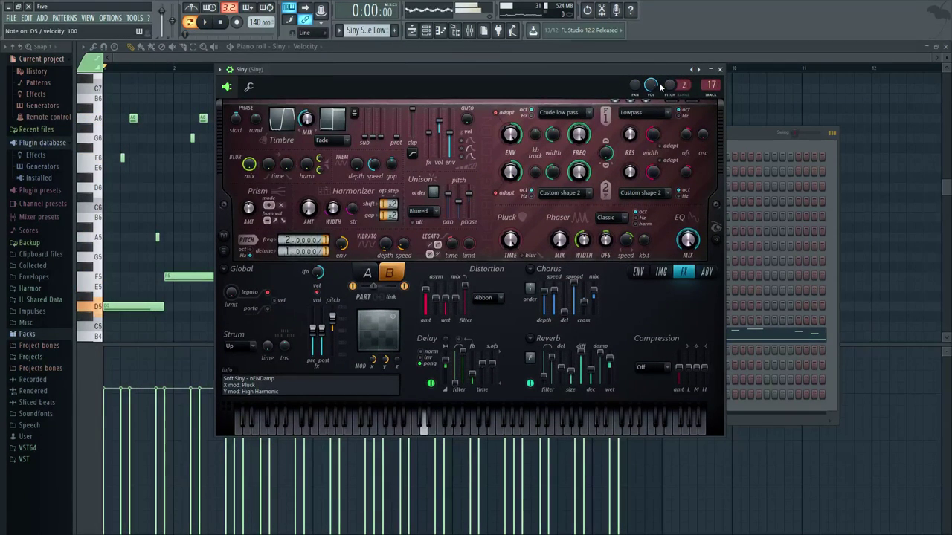
Step: Expand the Siny synth's visual feedback display and switch between parts A and B
left_click(438, 32)
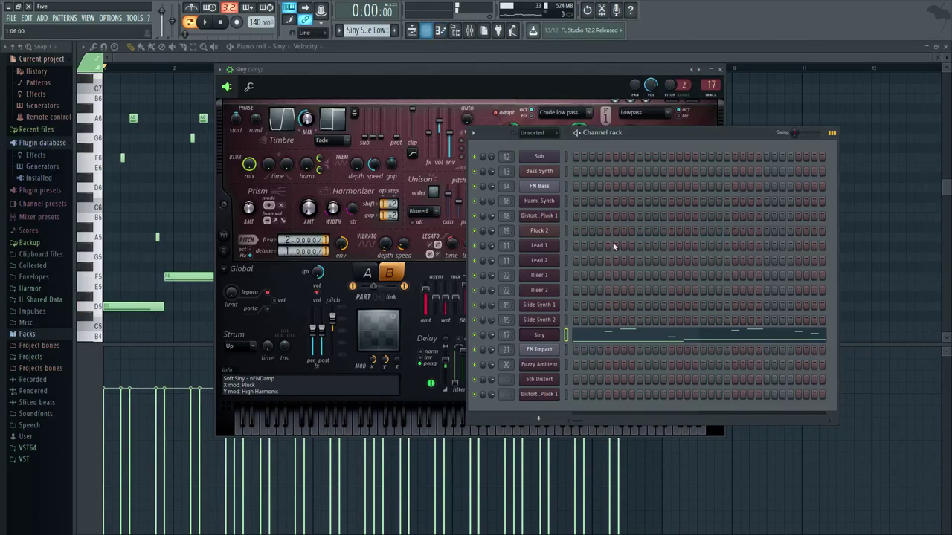
left_click(423, 95)
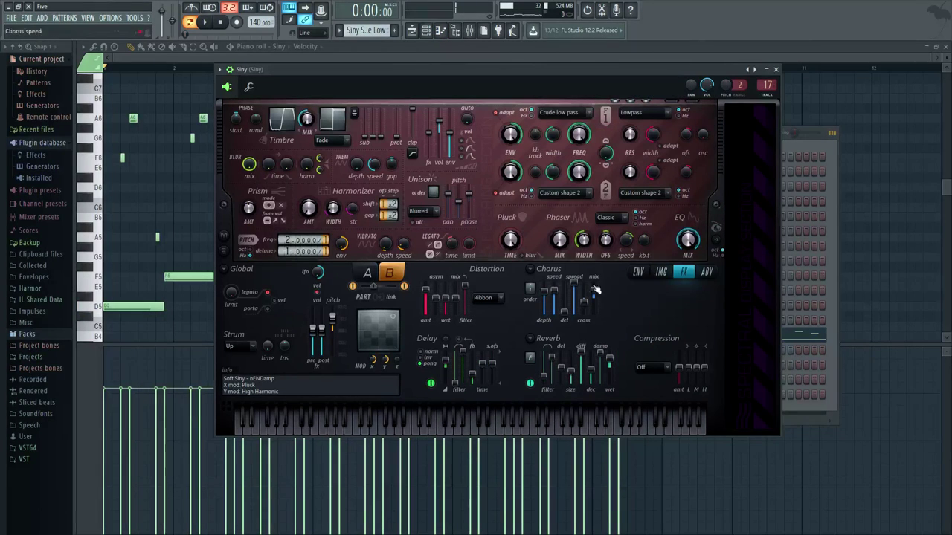
left_click(371, 271)
left_click(394, 273)
left_click(373, 275)
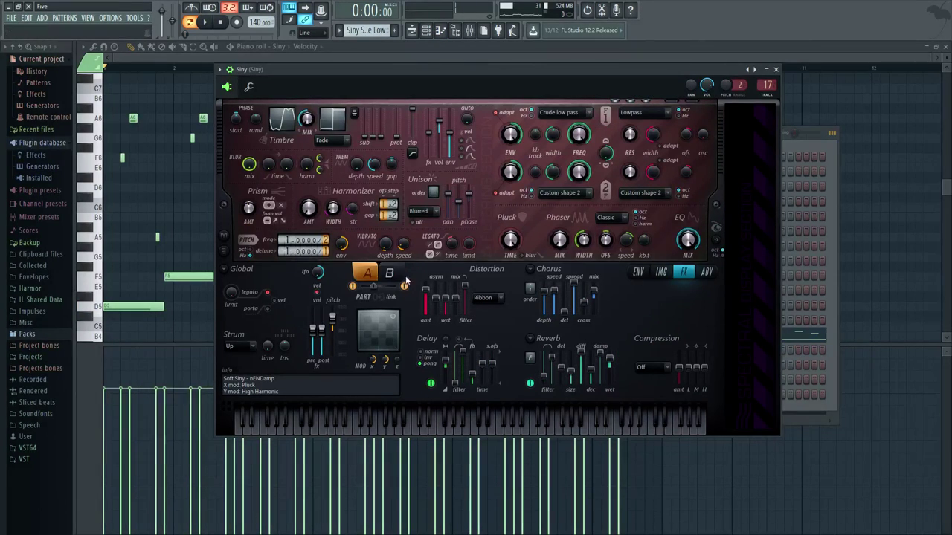
Step: Compare parts A and B of the Siny synth and disable part B to isolate part A
left_click(390, 274)
left_click(391, 273)
left_click(397, 273)
left_click(397, 273)
left_click(395, 274)
left_click(394, 274)
left_click(394, 274)
left_click(394, 274)
left_click(372, 275)
left_click(371, 274)
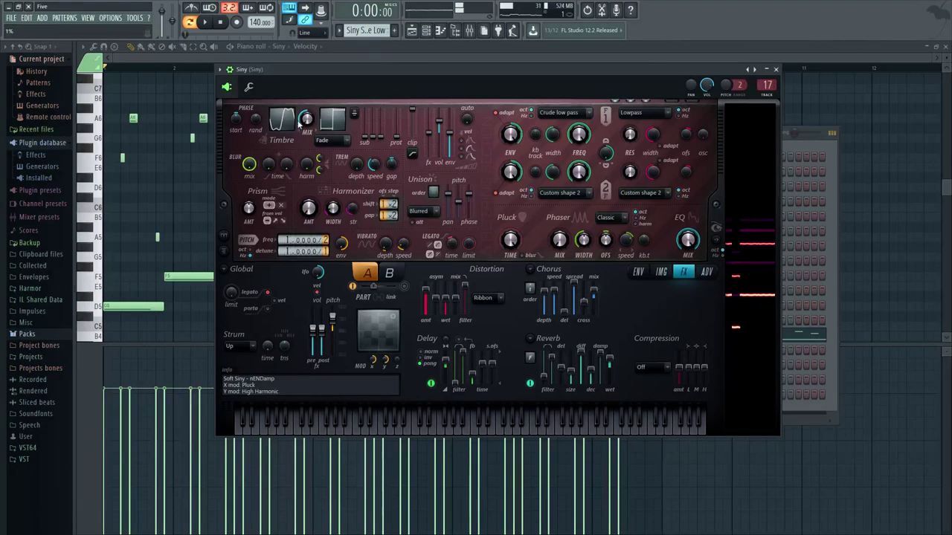
Step: Display the Timbre 1 harmonic level envelope of part A and inspect its harmonics
left_click(299, 128)
left_click_drag(442, 380, 416, 344)
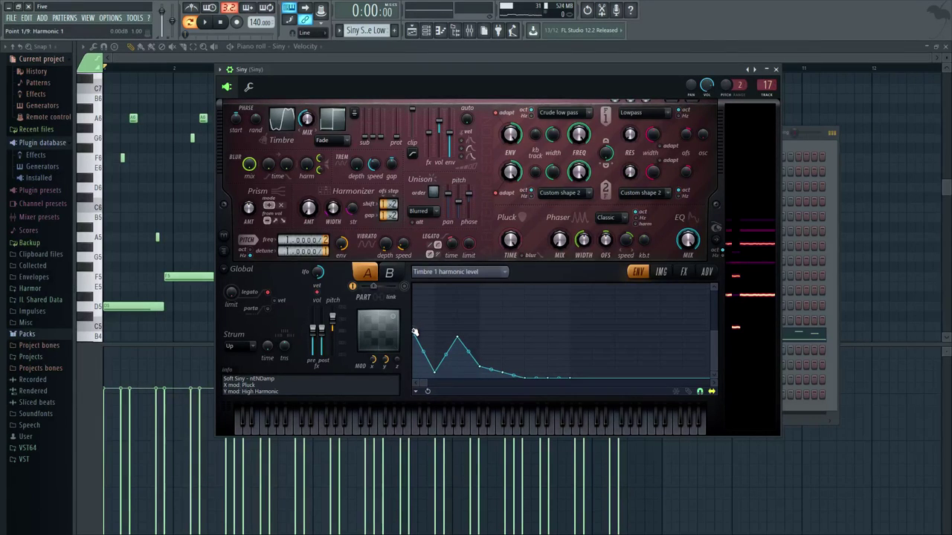
left_click_drag(425, 383, 438, 383)
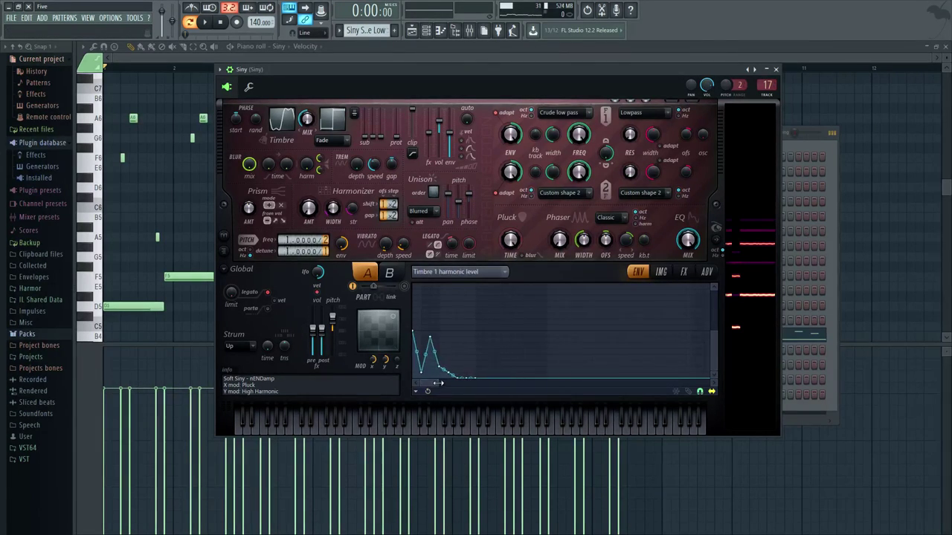
Step: Turn off part A's distortion, audition a few notes without it, and set the distortion type back to Ribbon
left_click(683, 272)
left_click(491, 298)
left_click(489, 307)
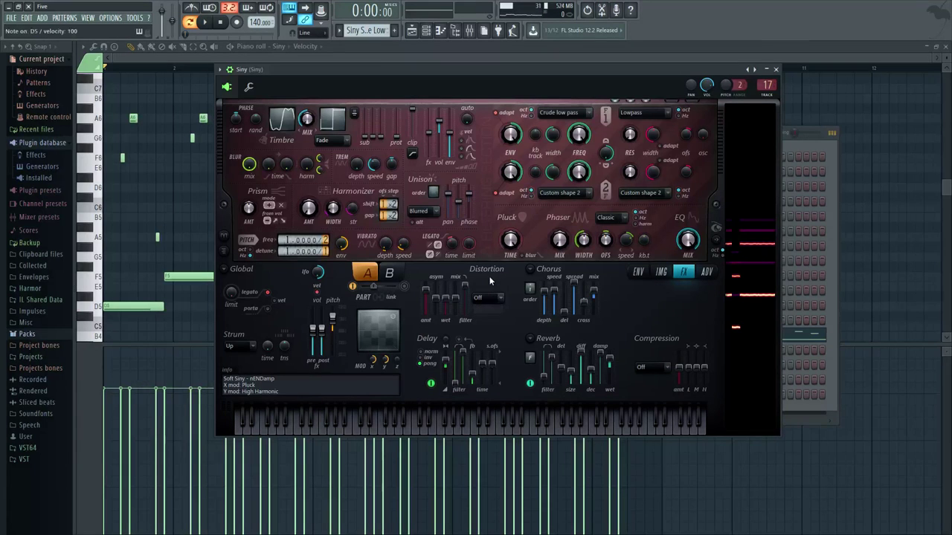
key("e")
key("r")
key("w")
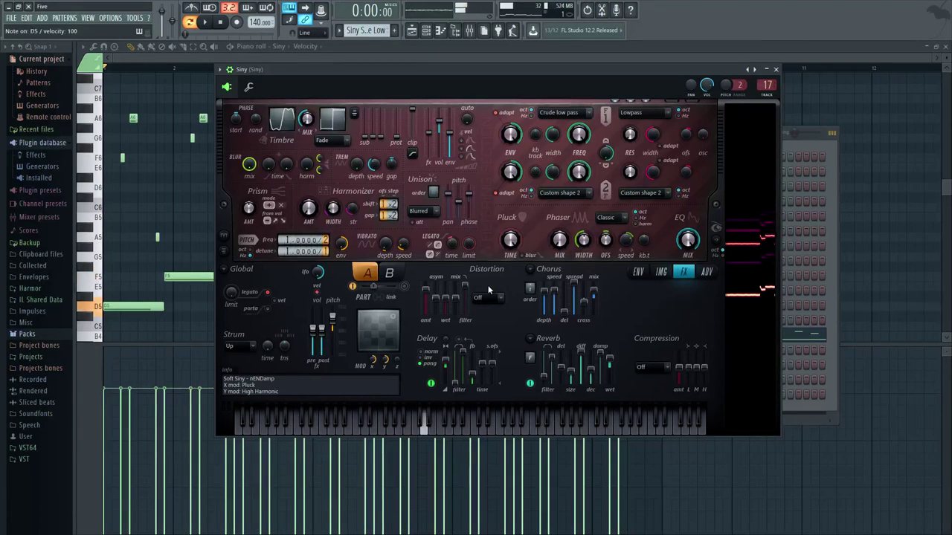
left_click(495, 300)
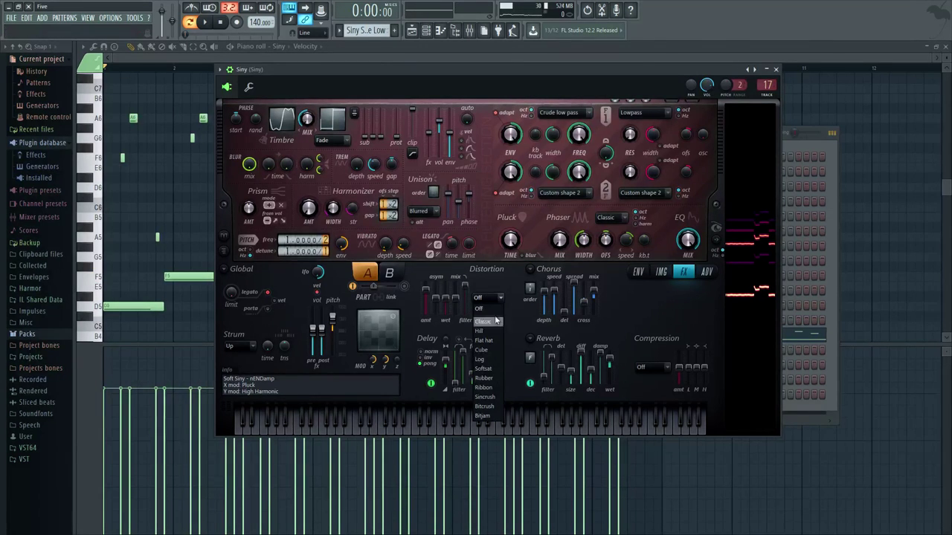
left_click(490, 388)
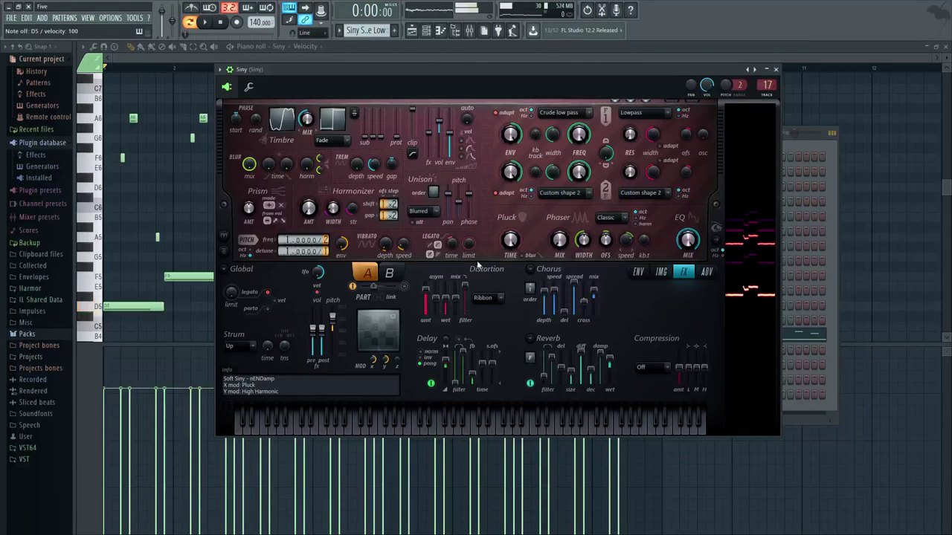
Step: View part B's Timbre 1 harmonic level envelope and audition notes with both parts enabled
left_click(637, 273)
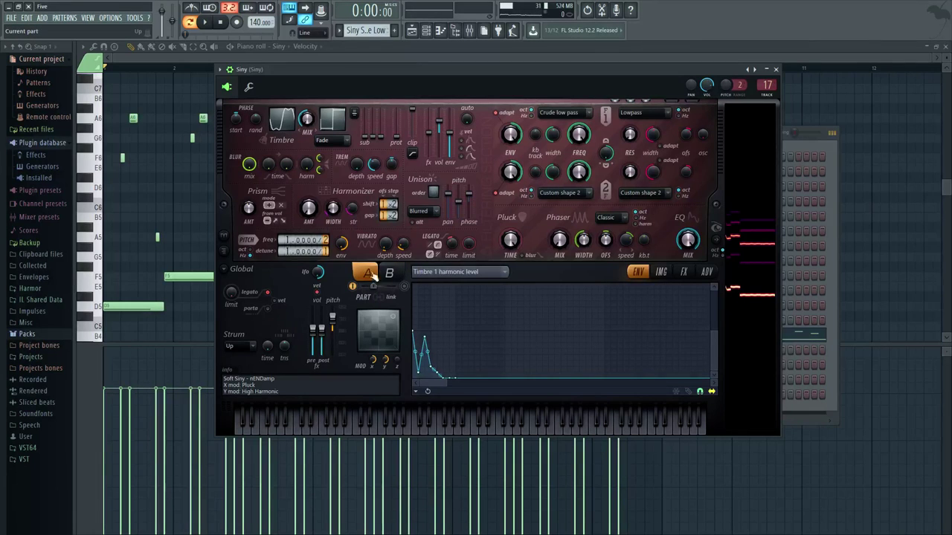
left_click(391, 274)
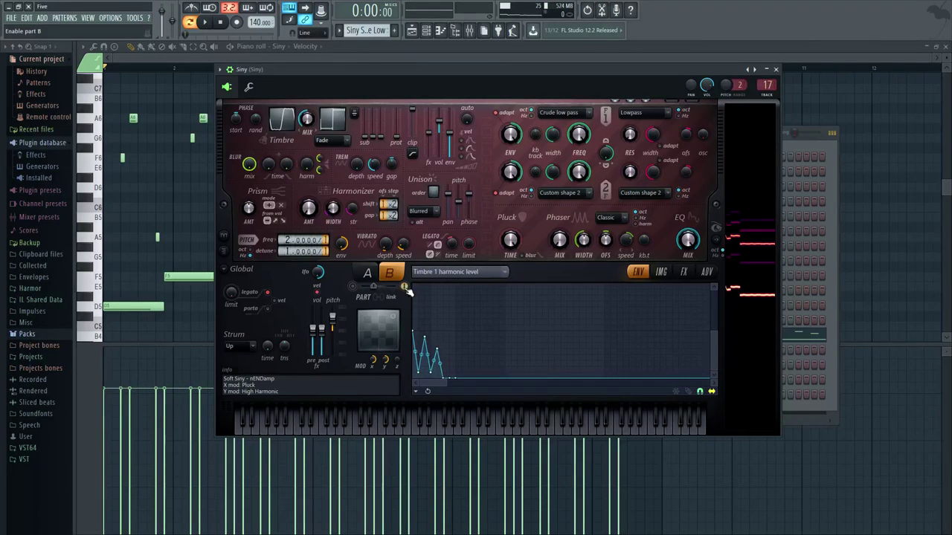
key("w")
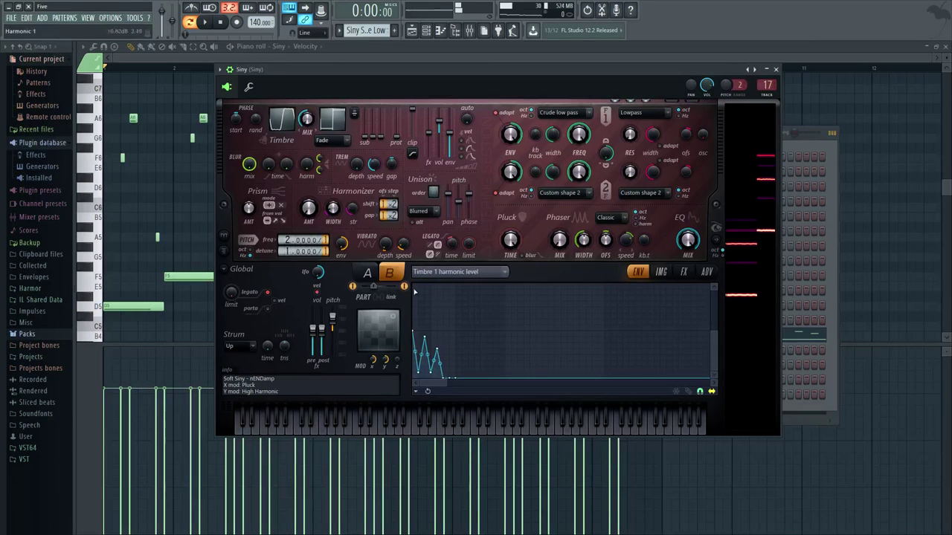
key("x")
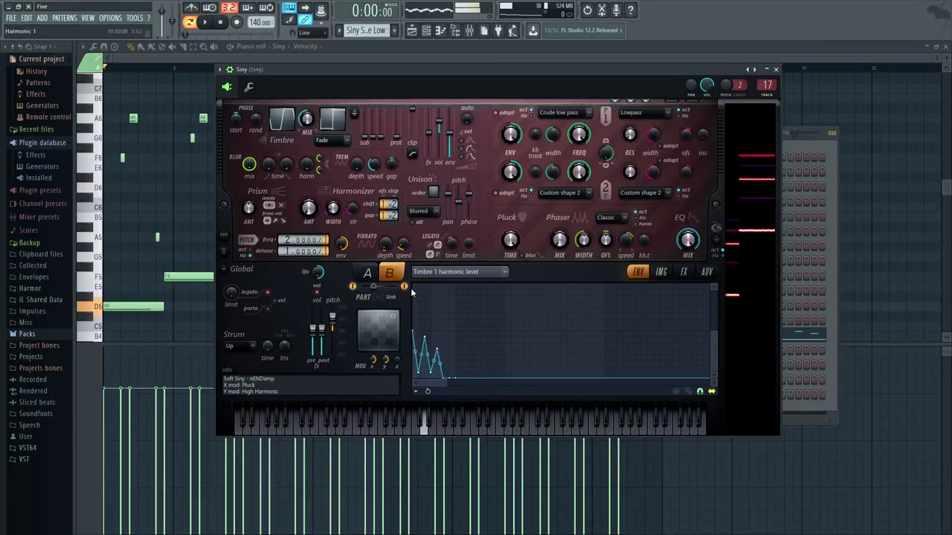
Step: Close the Siny synth window and bring up the channel rack for the Siny Slide Low pattern
left_click(776, 69)
key("space")
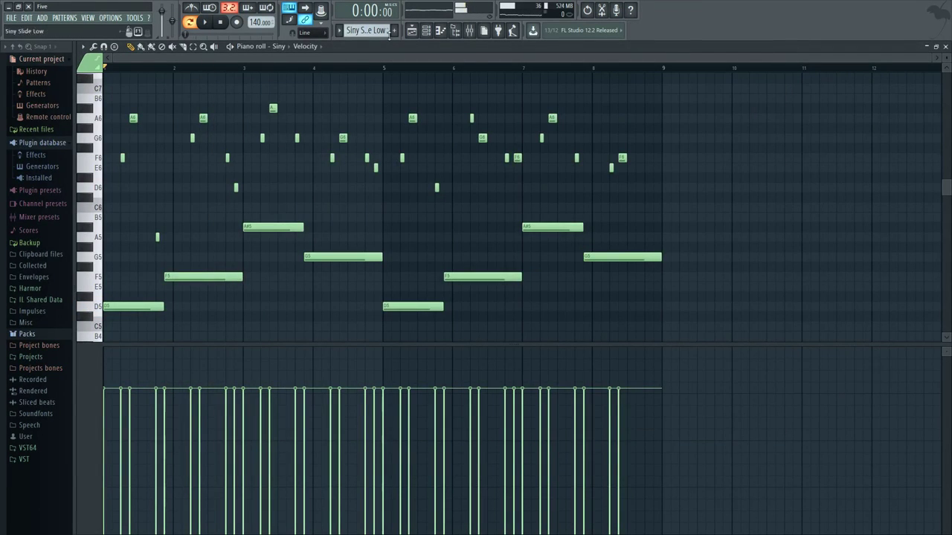
left_click(426, 31)
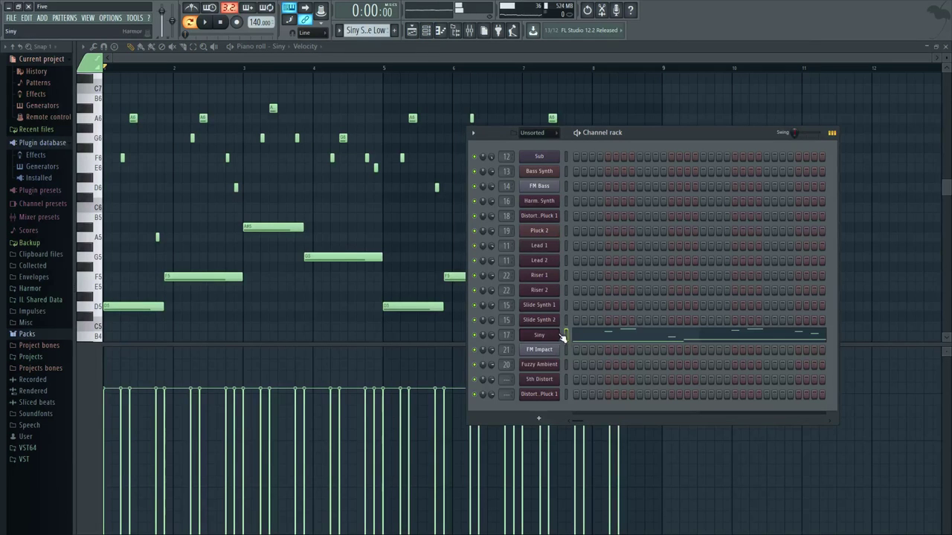
Step: Play the Siny Slide Low section and look over its playlist clips and automation envelopes
key("space")
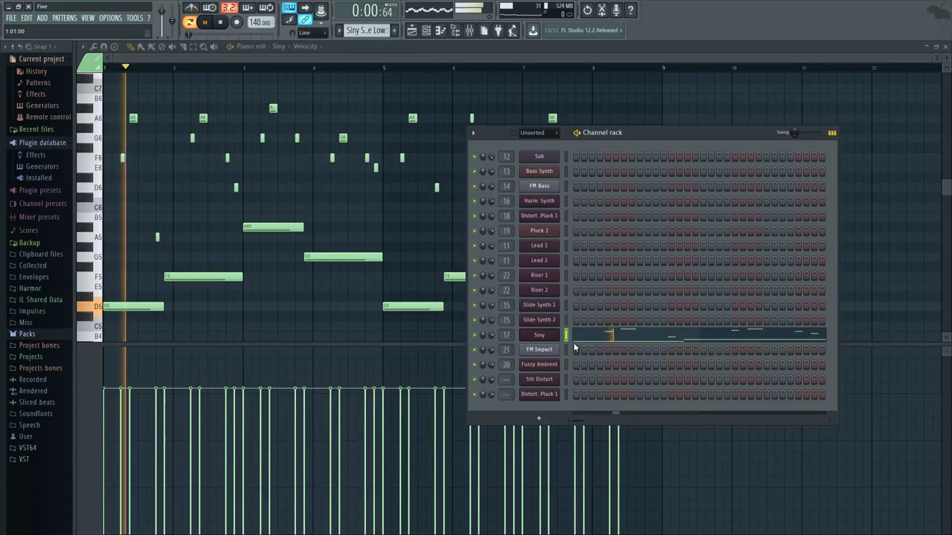
left_click(412, 31)
left_click(411, 84)
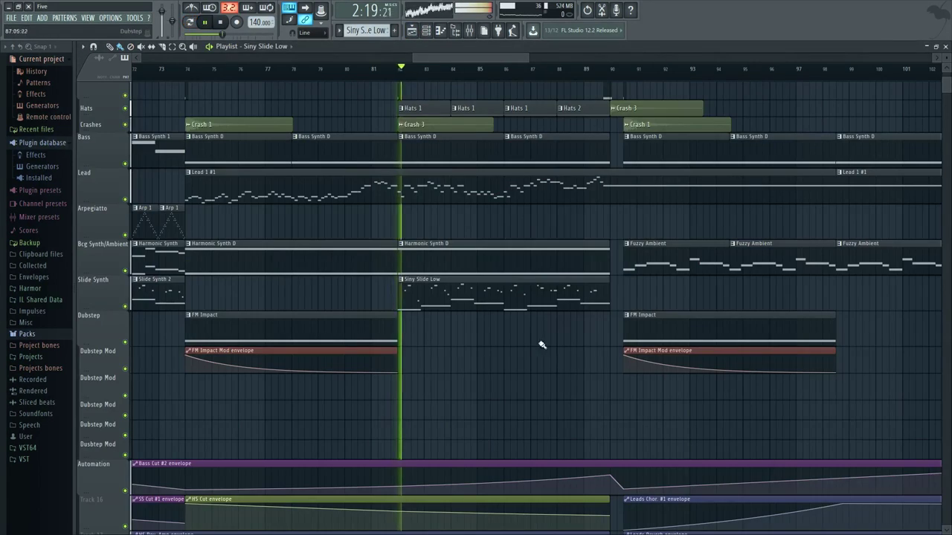
scroll(484, 336, "down", 4)
scroll(473, 193, "down", 3)
scroll(501, 297, "up", 6)
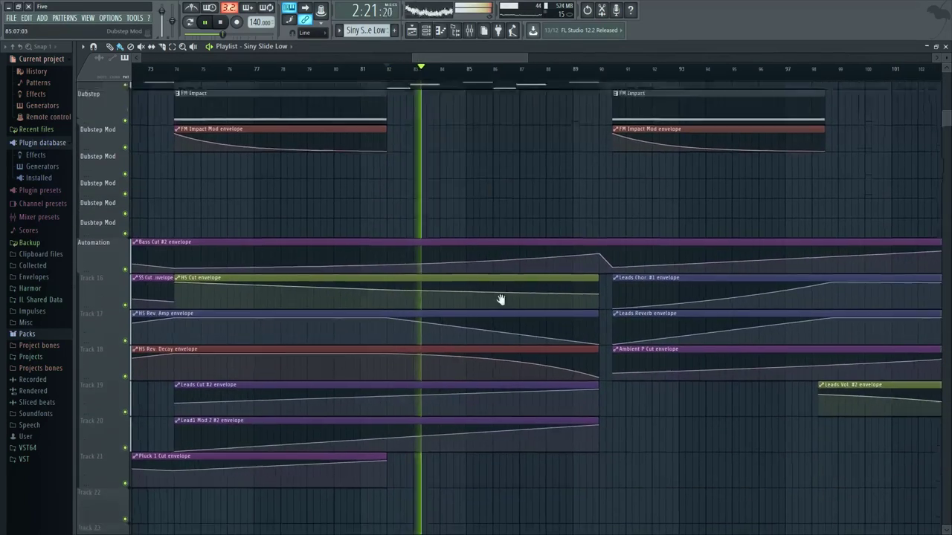
key("space")
Step: Bring up the mixer and view the Siny track's Low Cut, first Saturation, and both Reeverb effects
key("F9")
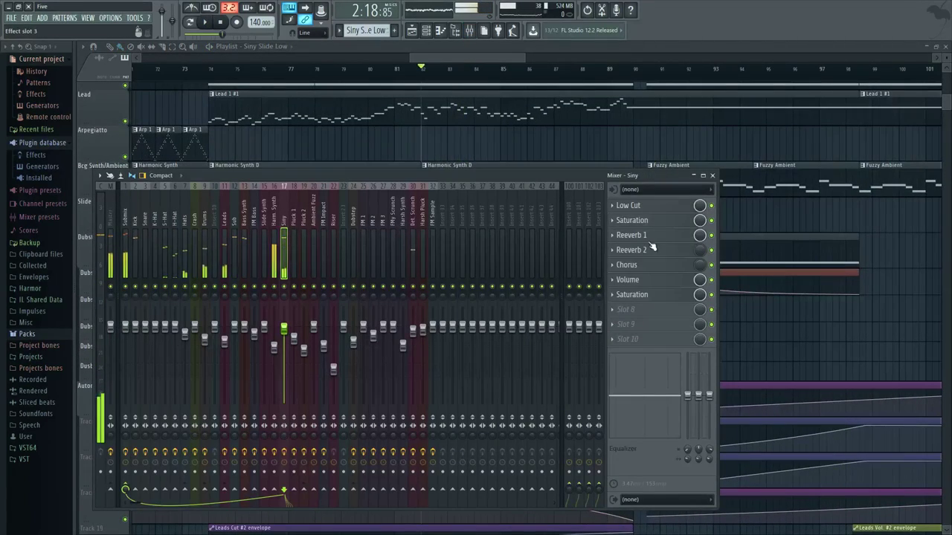
left_click(654, 211)
left_click(657, 220)
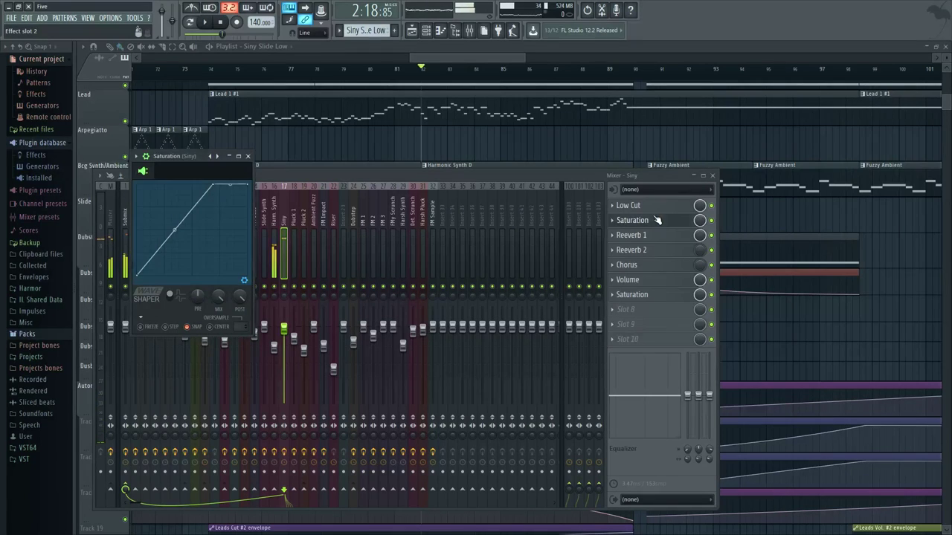
left_click(657, 220)
left_click(658, 233)
left_click(658, 238)
left_click(658, 251)
left_click(658, 252)
Step: Recheck the Siny track's Reeverb 1 and Reeverb 2 effects
left_click(656, 239)
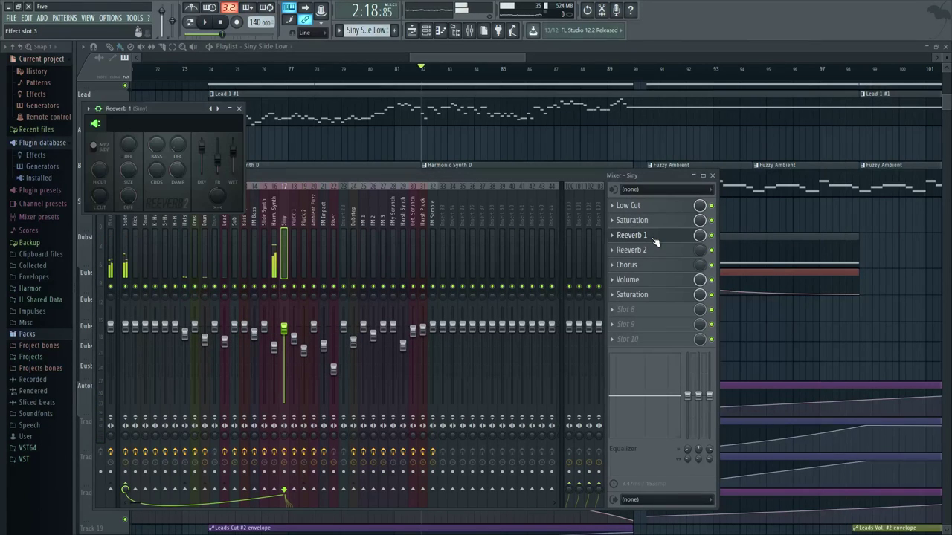
left_click(666, 237)
left_click(666, 236)
left_click(713, 236)
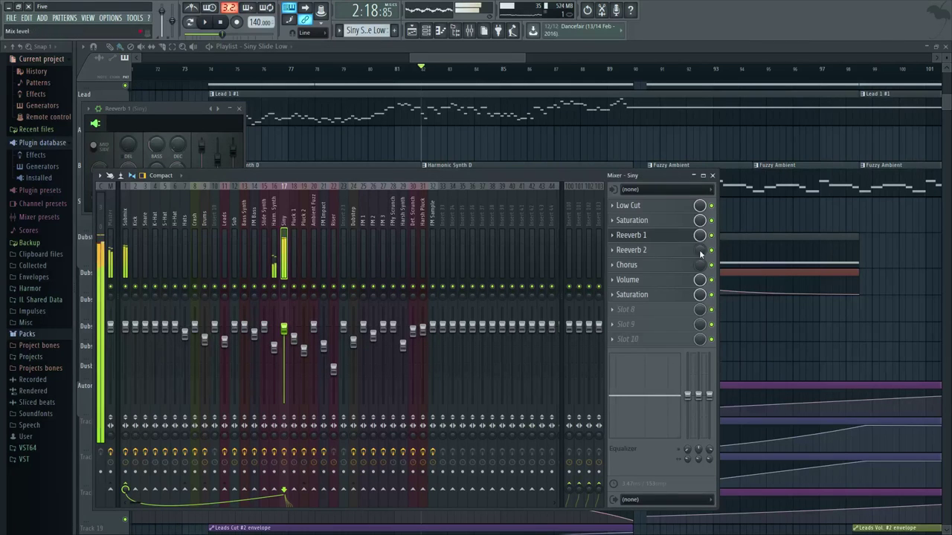
left_click(651, 254)
left_click(661, 258)
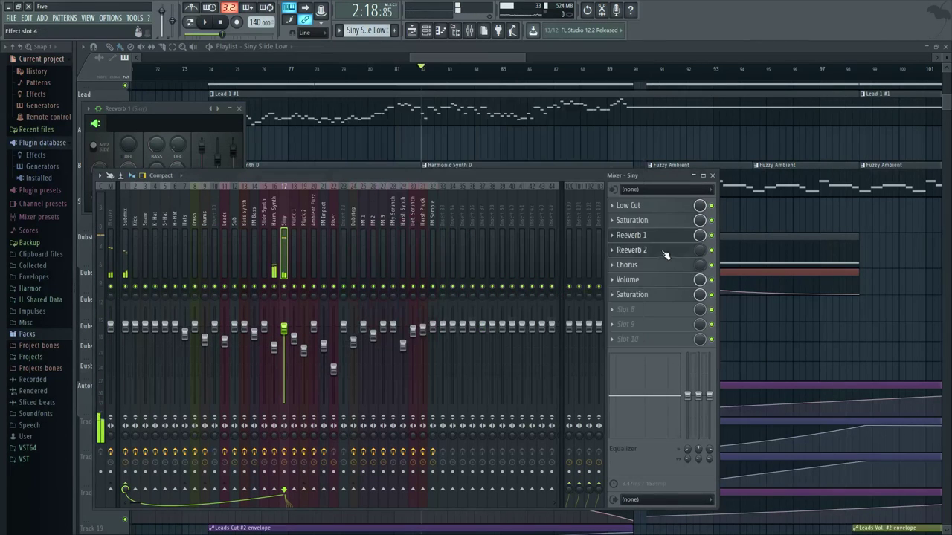
Step: View the Siny track's Low Cut and first Saturation settings again
left_click(658, 206)
left_click_drag(517, 139, 433, 159)
left_click(520, 165)
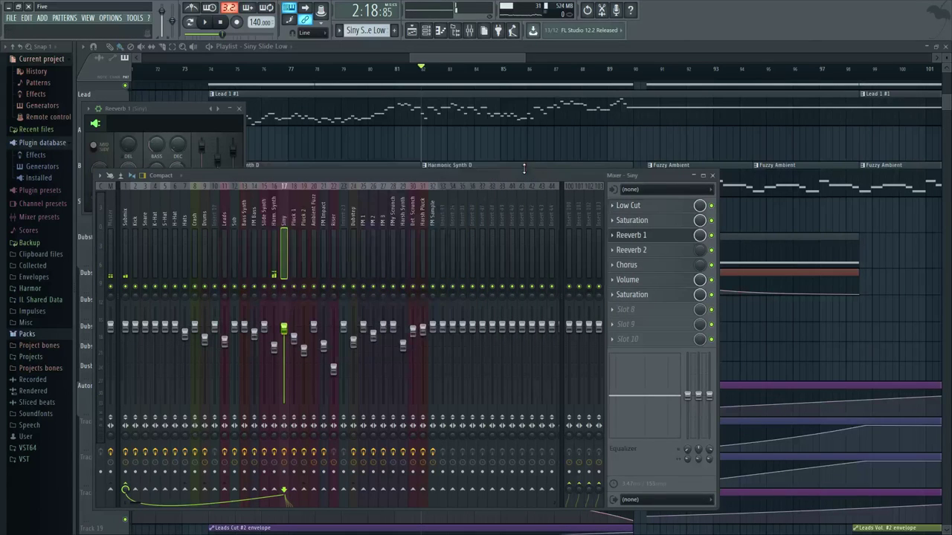
left_click(646, 223)
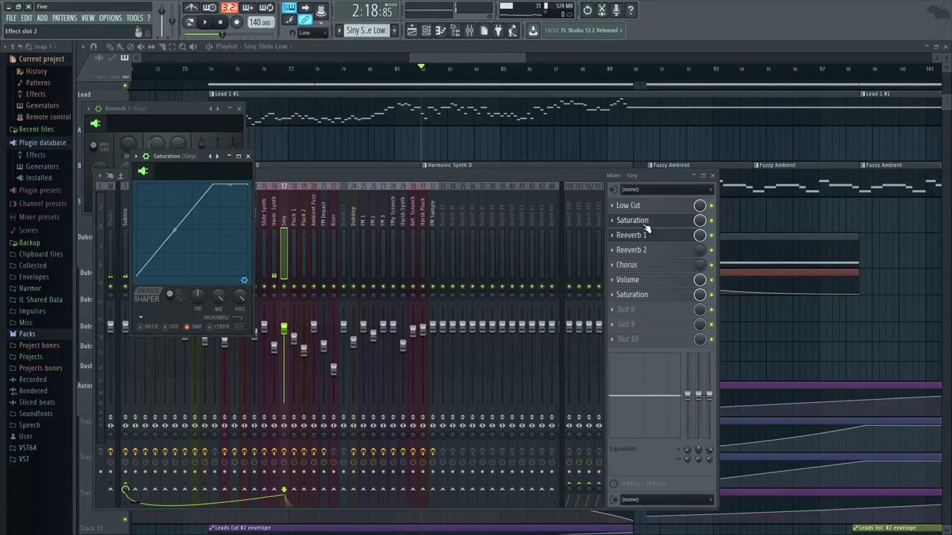
left_click(645, 226)
Step: View the Siny track's Volume and final Saturation effects, then close Reeverb 1 and the mixer
left_click(645, 281)
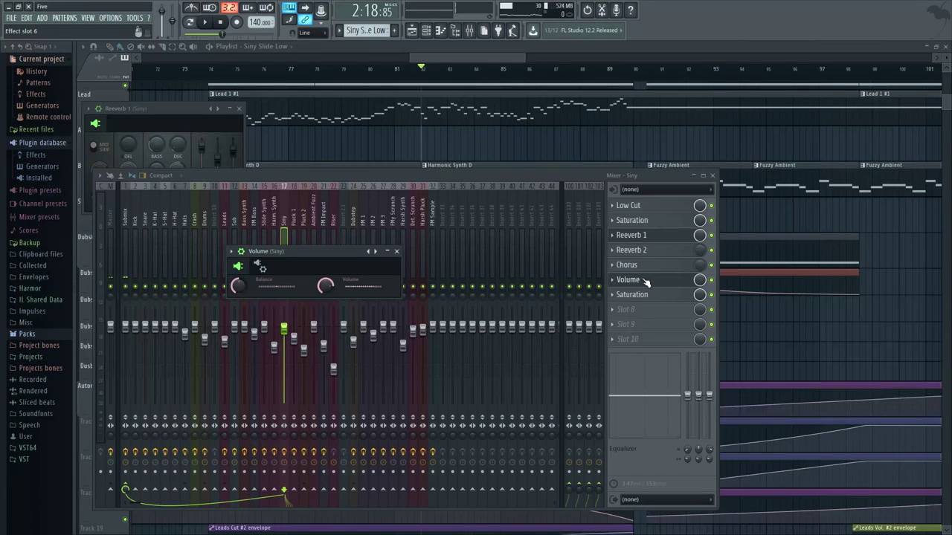
left_click(650, 282)
left_click(653, 295)
left_click(654, 296)
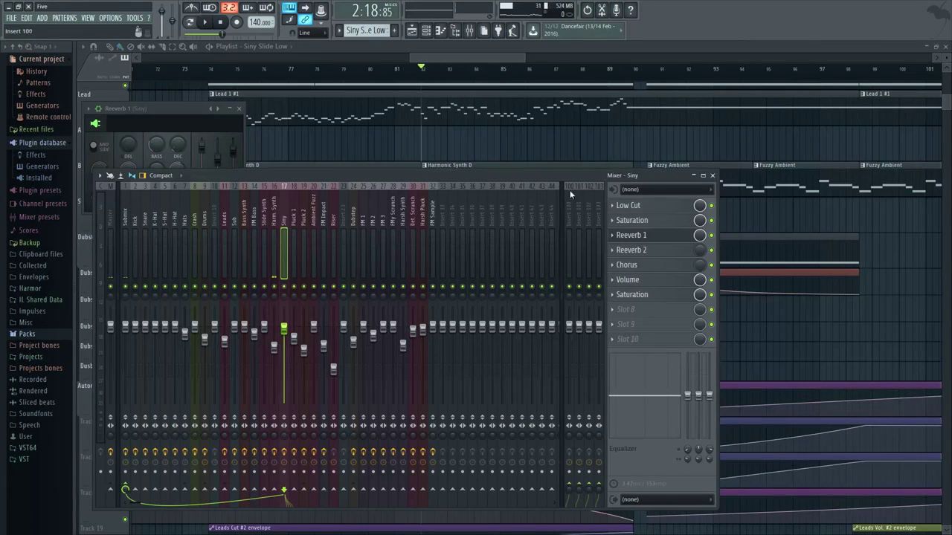
left_click(239, 109)
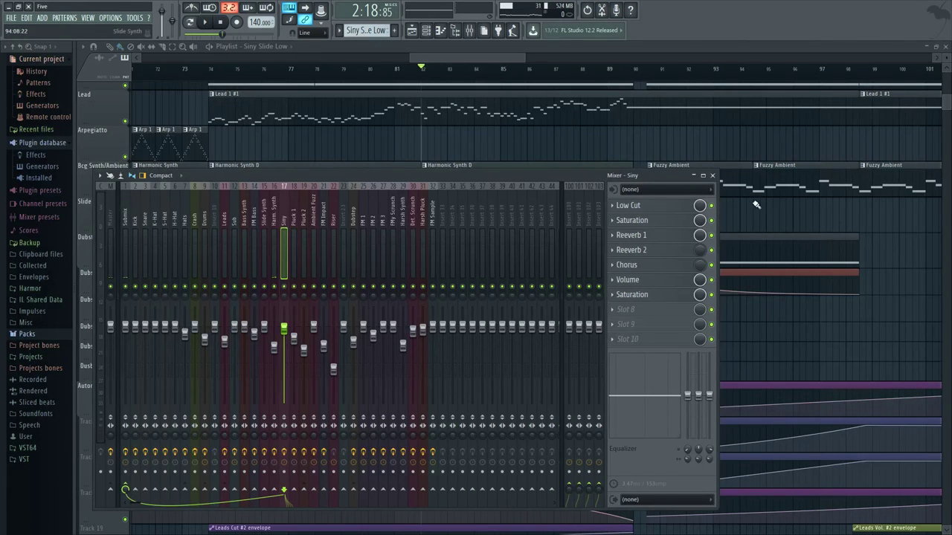
left_click(713, 176)
Step: Play the song from bar 88 and look over the clips leading into the Fuzzy Ambient section
left_click_drag(584, 140, 550, 282)
left_click(498, 68)
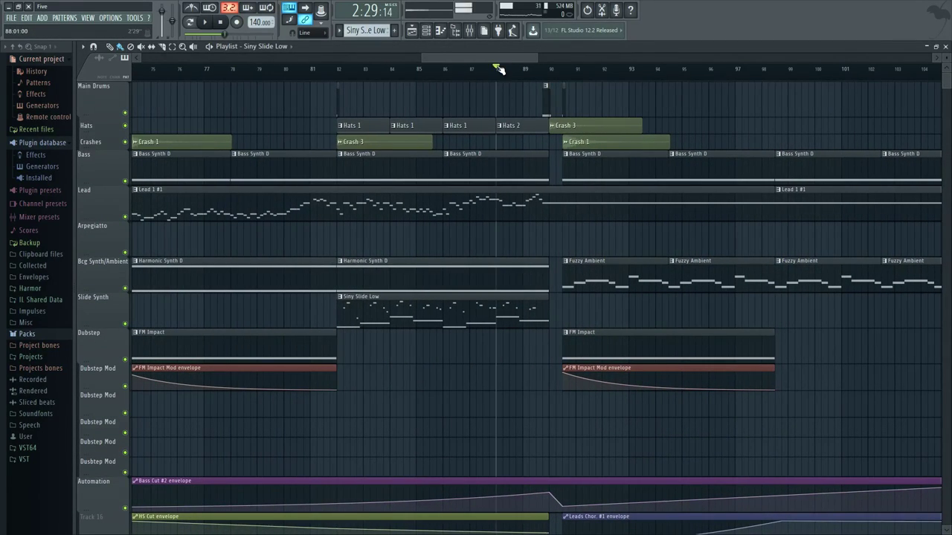
key("space")
left_click_drag(644, 245, 467, 174)
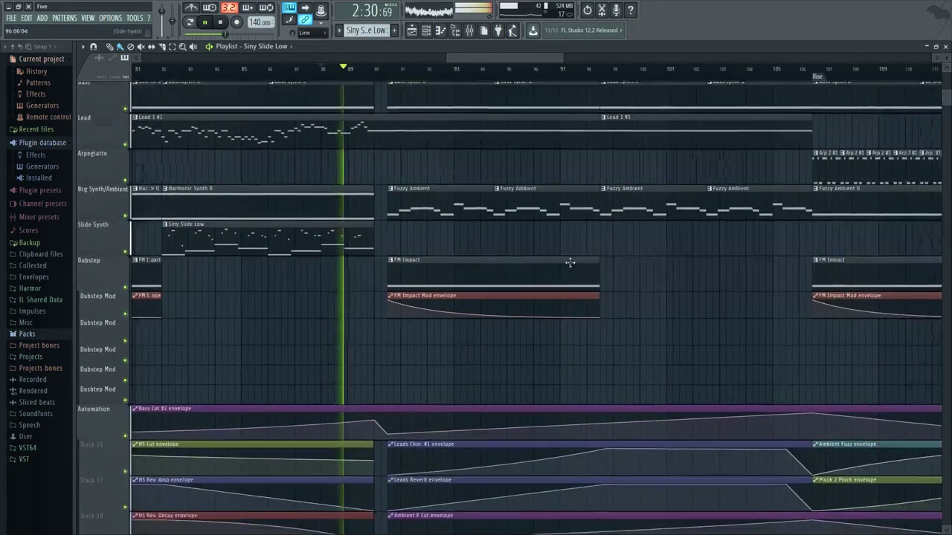
left_click_drag(570, 263, 716, 332)
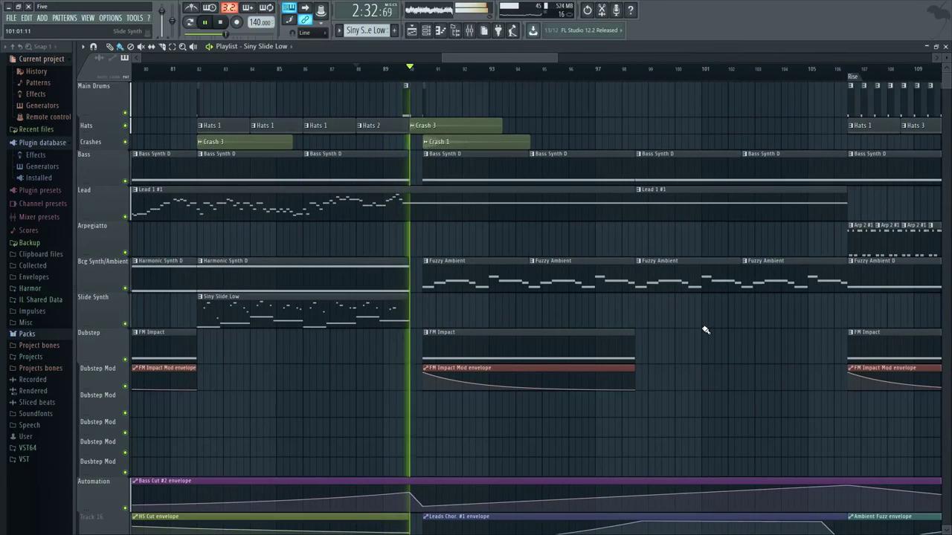
Step: Move the playback position to the start of the first Fuzzy Ambient clip
scroll(535, 242, "down", 2)
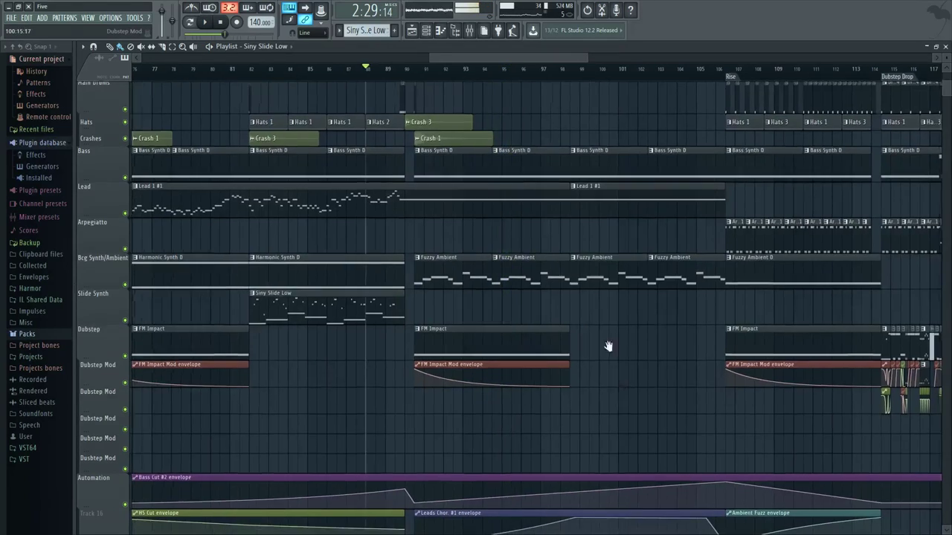
scroll(607, 334, "down", 3)
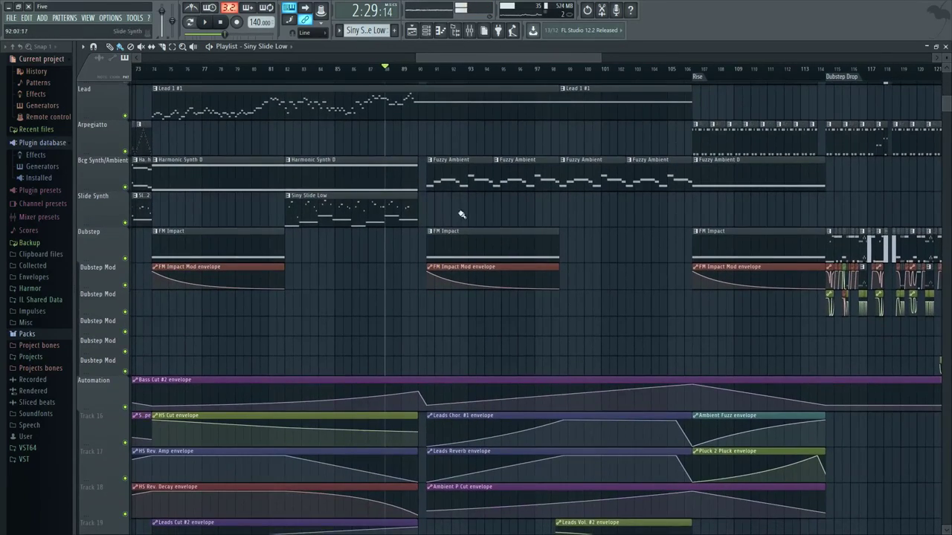
scroll(461, 214, "up", 3)
left_click(460, 73)
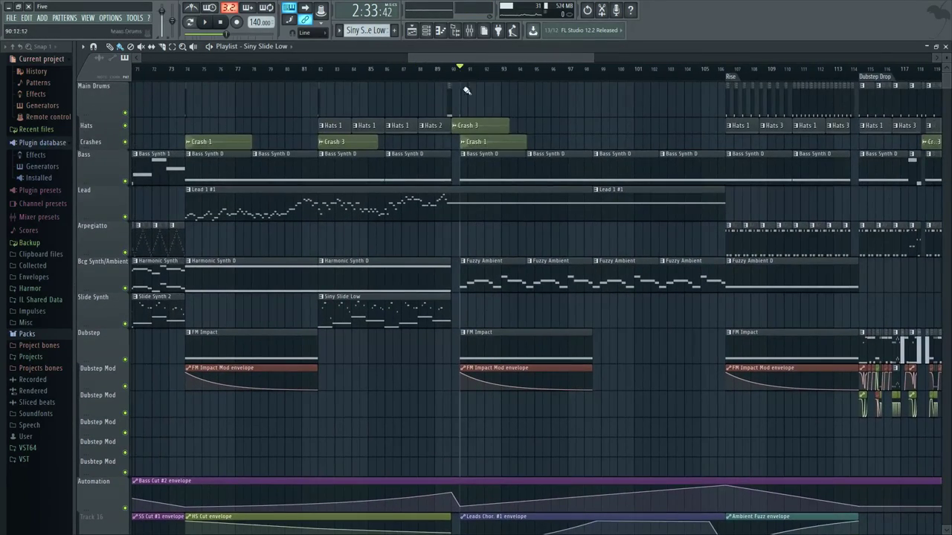
Step: Examine the leads and ambient automation envelopes and play the Fuzzy Ambient section
scroll(486, 275, "up", 2)
scroll(460, 223, "down", 3)
scroll(453, 202, "down", 2)
left_click_drag(634, 302, 473, 257)
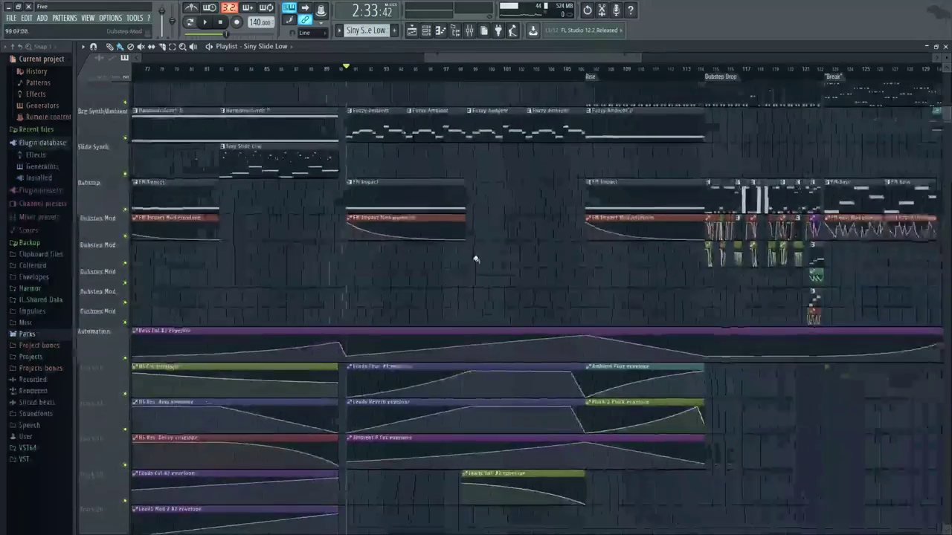
left_click_drag(372, 289, 374, 304)
key("F9")
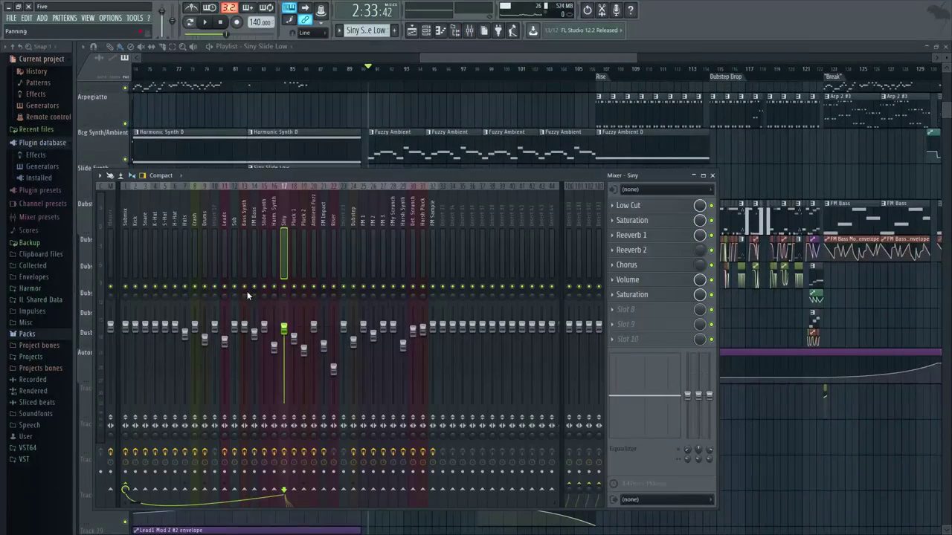
key("space")
key("F9")
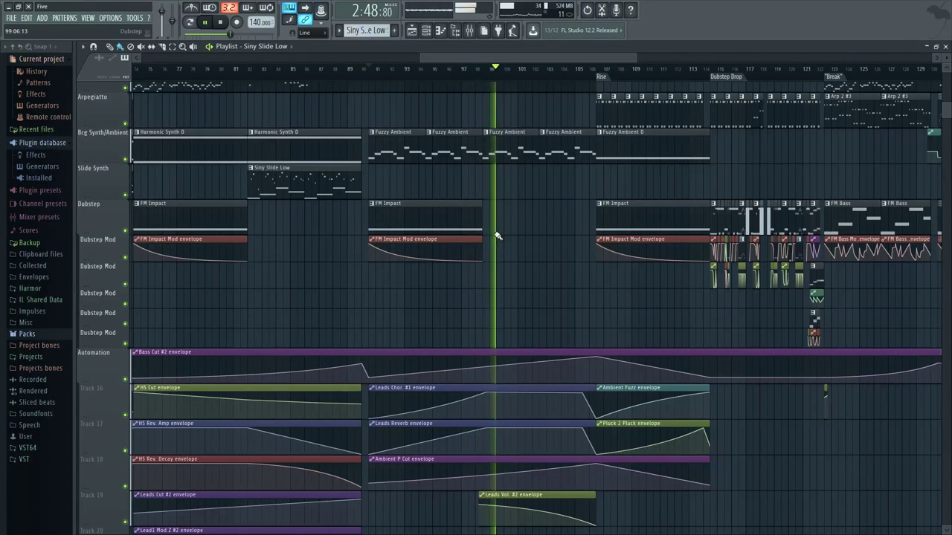
Step: Solo the Leads mixer track, stop playback, and show the Map view of its Chorus 1 effect
key("F9")
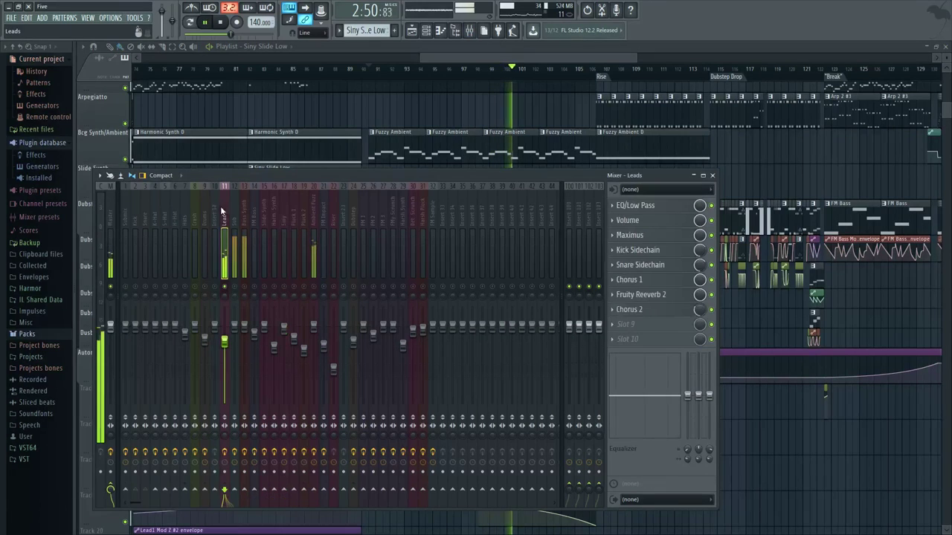
key("space")
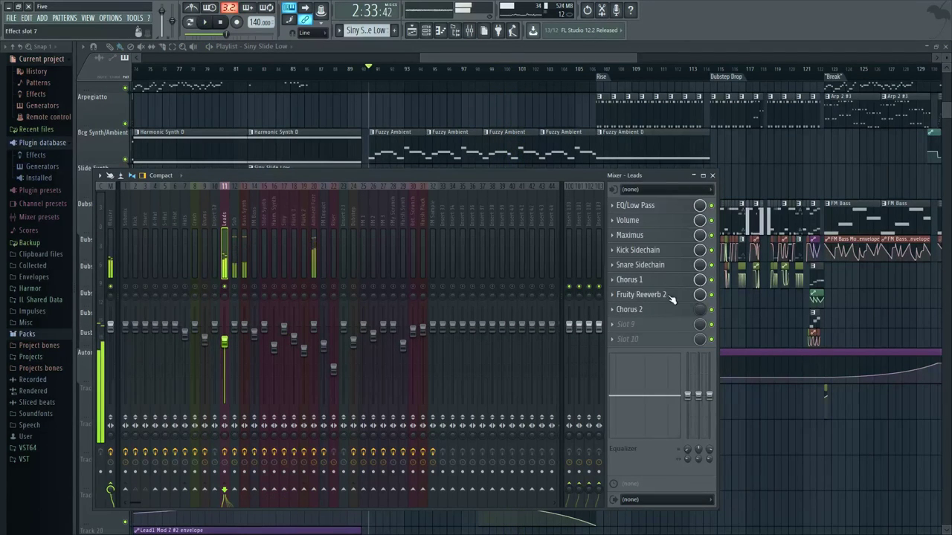
left_click(677, 281)
left_click(207, 89)
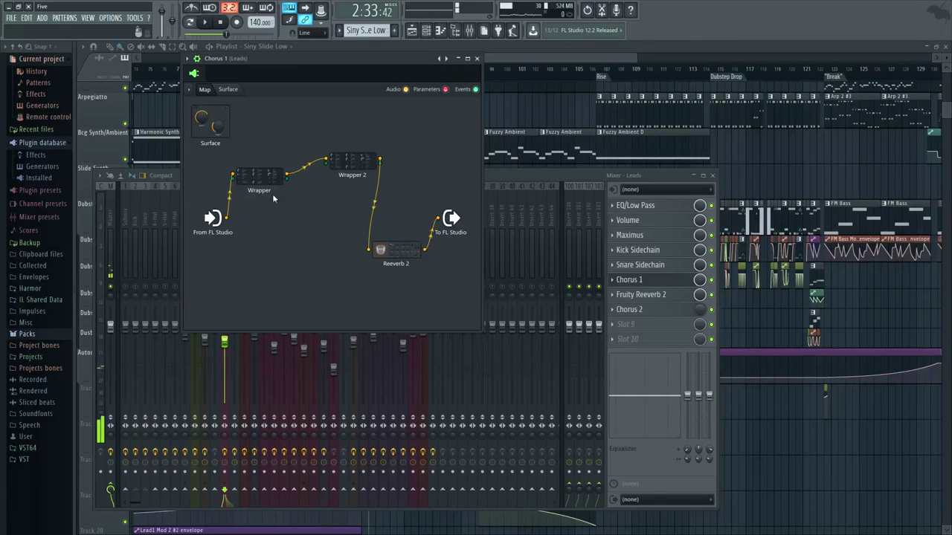
Step: Compare the delay, depth, and LFO settings of Wrapper and Wrapper 2 inside Chorus 1
double_click(282, 181)
double_click(362, 173)
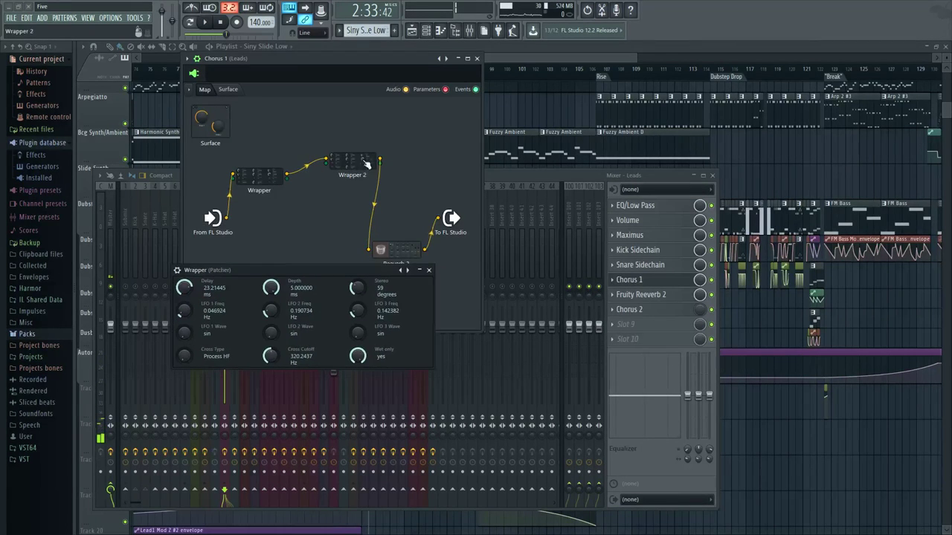
left_click(436, 221)
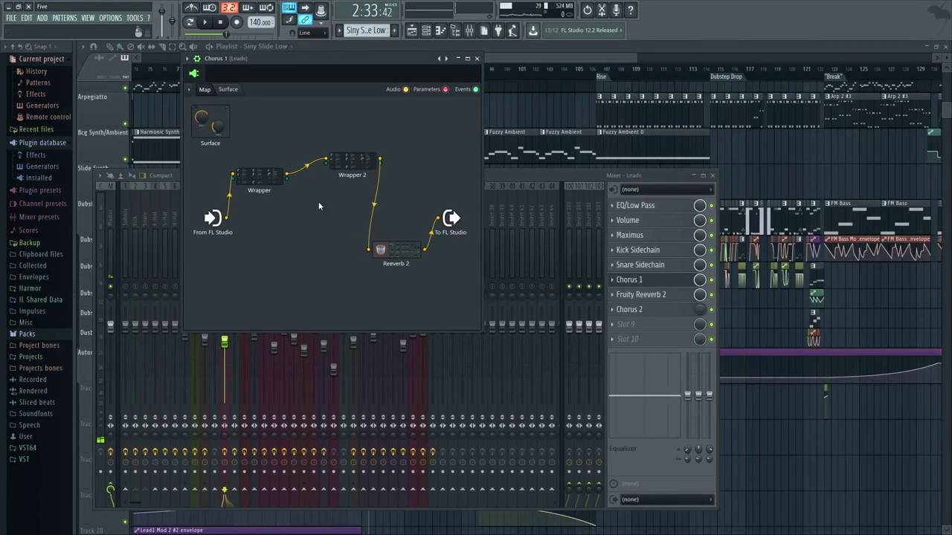
double_click(357, 160)
double_click(266, 184)
left_click_drag(259, 272, 281, 291)
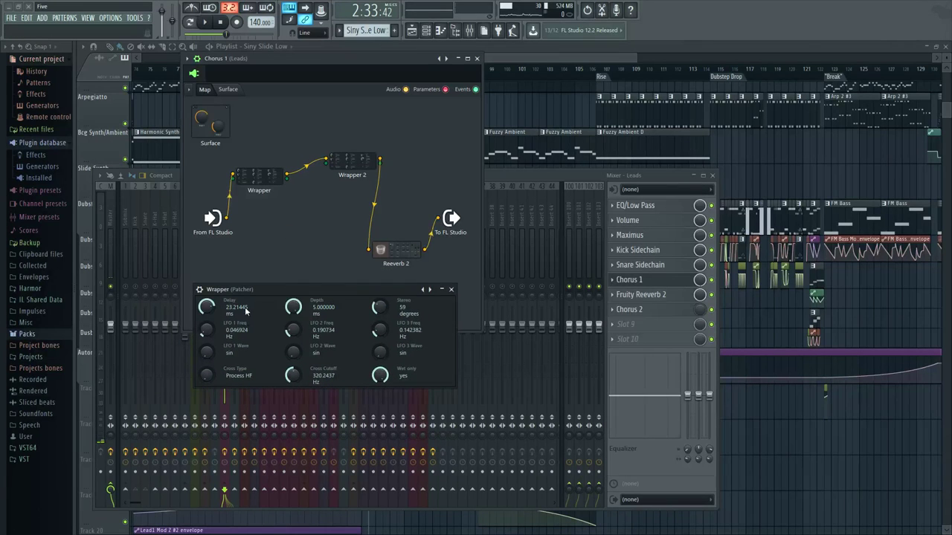
double_click(364, 160)
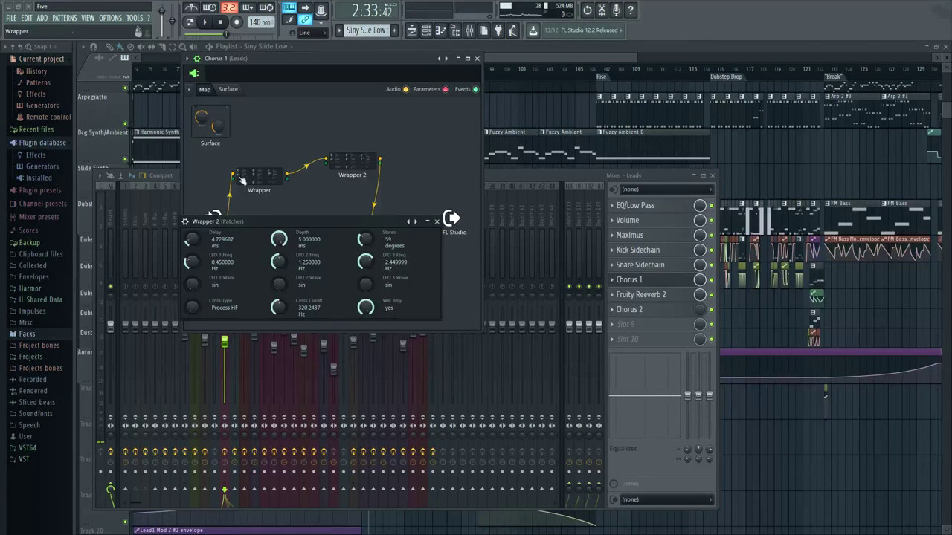
double_click(266, 185)
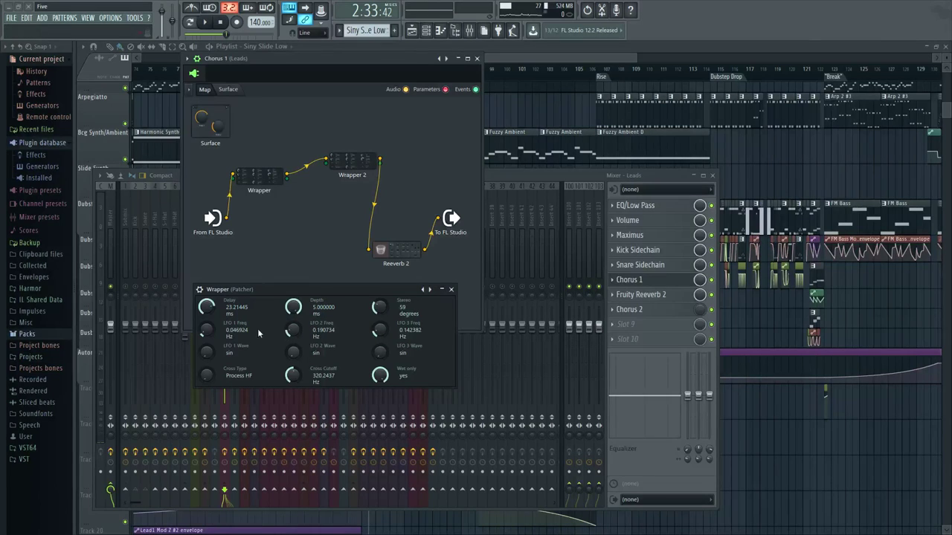
double_click(350, 159)
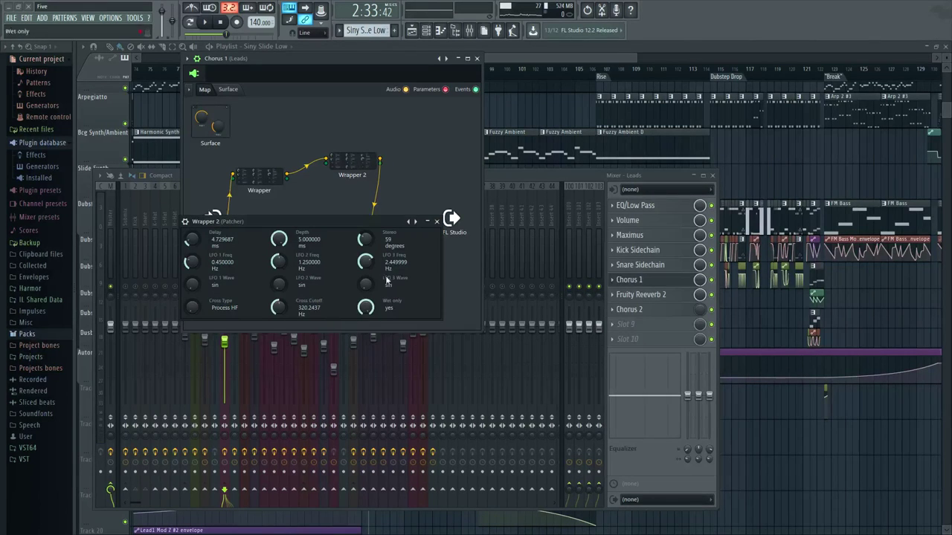
left_click(437, 221)
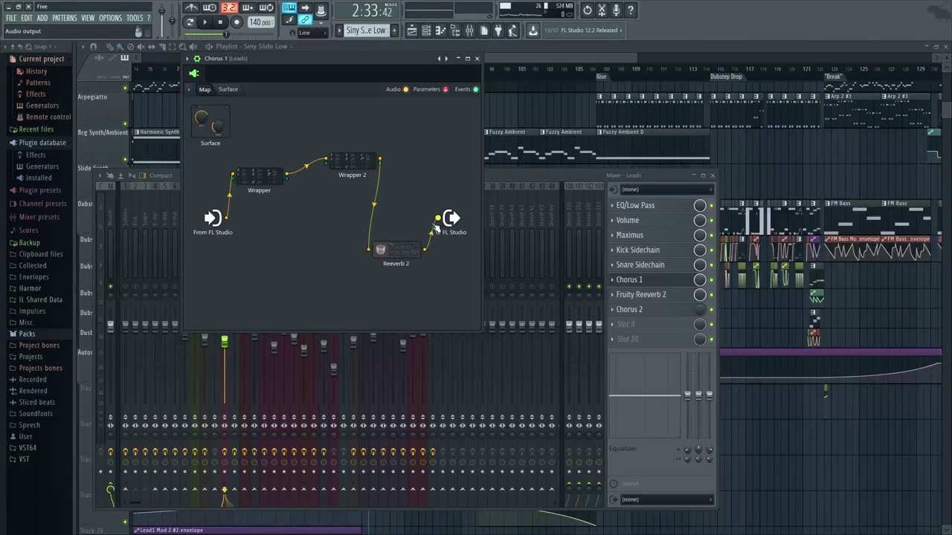
Step: Close the Chorus 1 effect window and bring up the channel rack
left_click(610, 175)
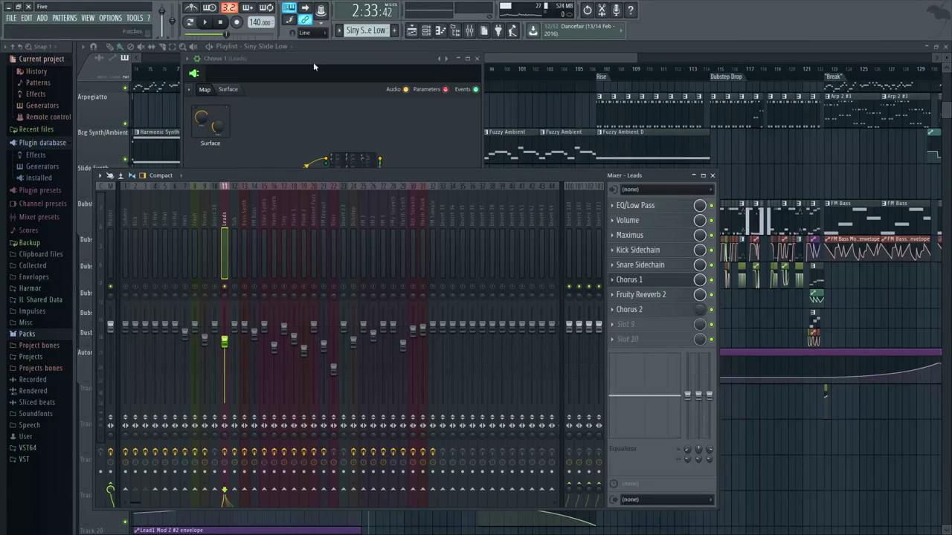
left_click_drag(378, 56, 386, 77)
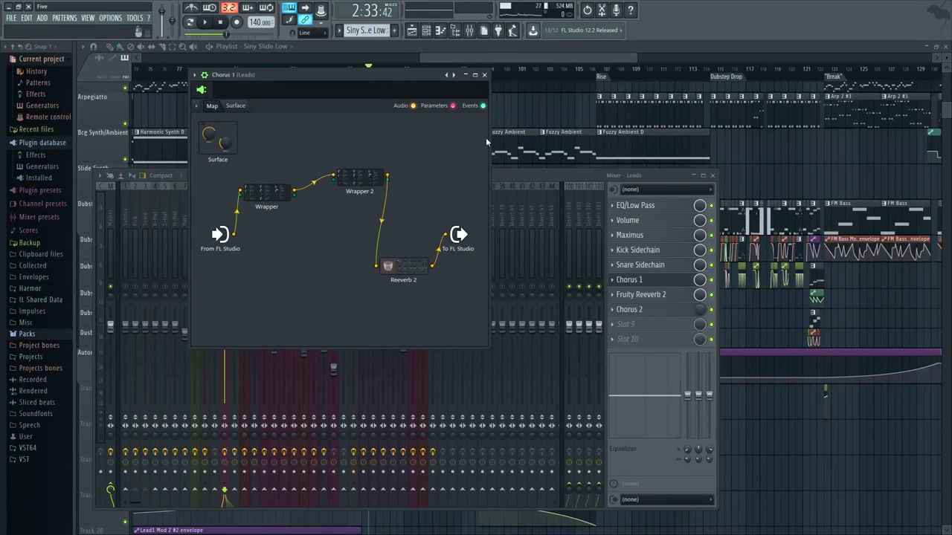
left_click(486, 75)
left_click(429, 31)
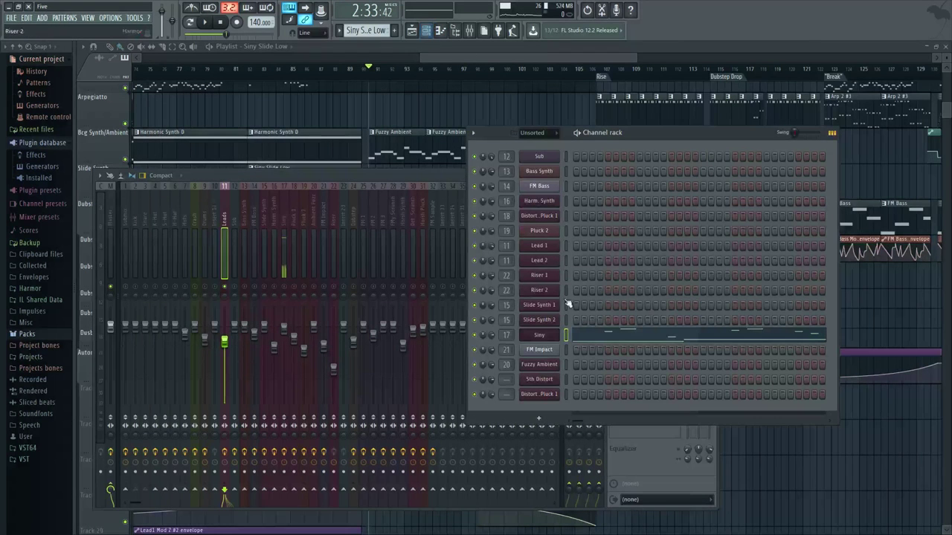
Step: Inspect the Reeverb 2 module inside the Leads track's Chorus 1 patch, then close the patch
left_click(398, 179)
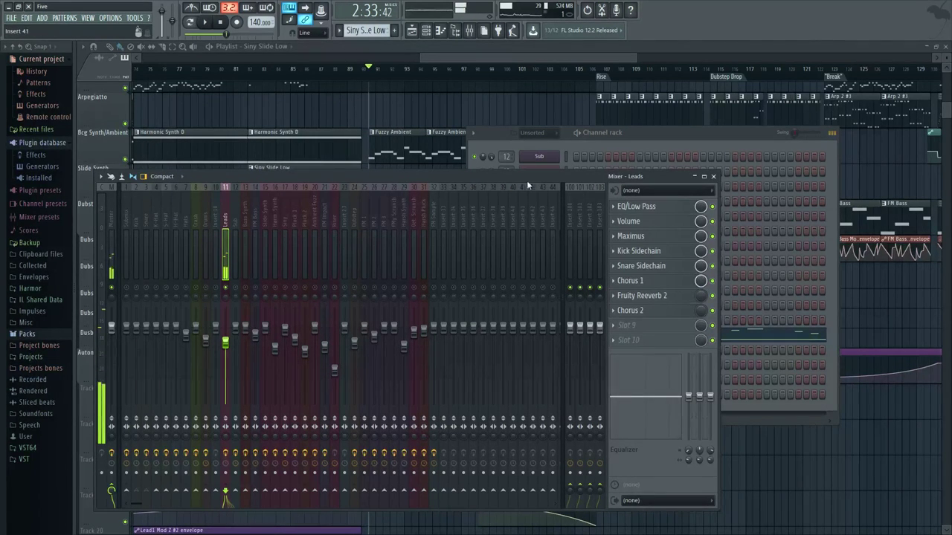
left_click(657, 280)
left_click(396, 266)
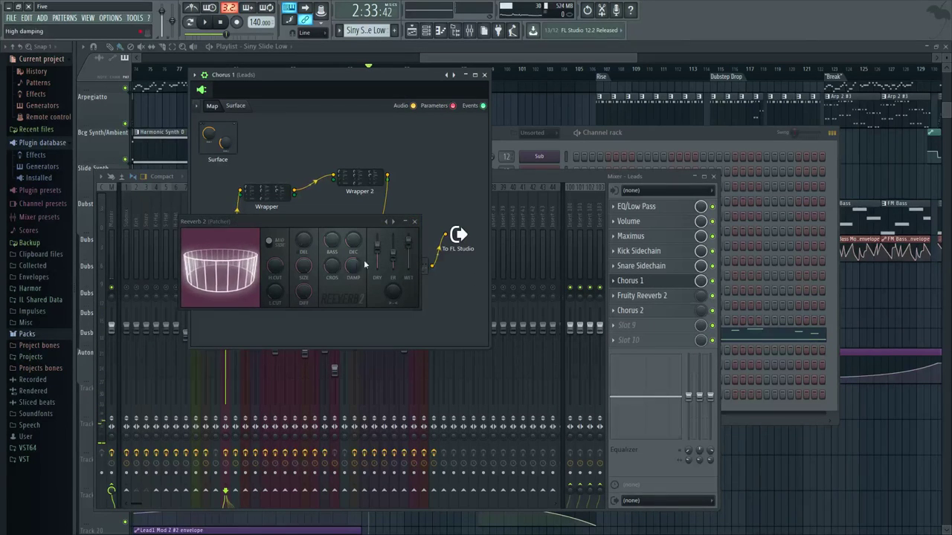
left_click(414, 222)
left_click(409, 274)
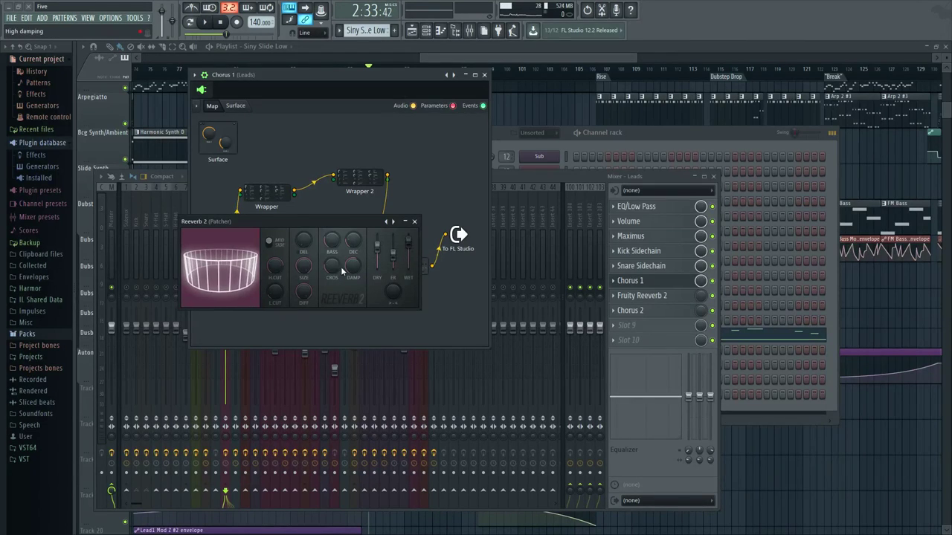
left_click(414, 221)
left_click(485, 75)
Step: Examine the Fruity Reeverb 2 settings on the Leads mixer track
left_click(645, 296)
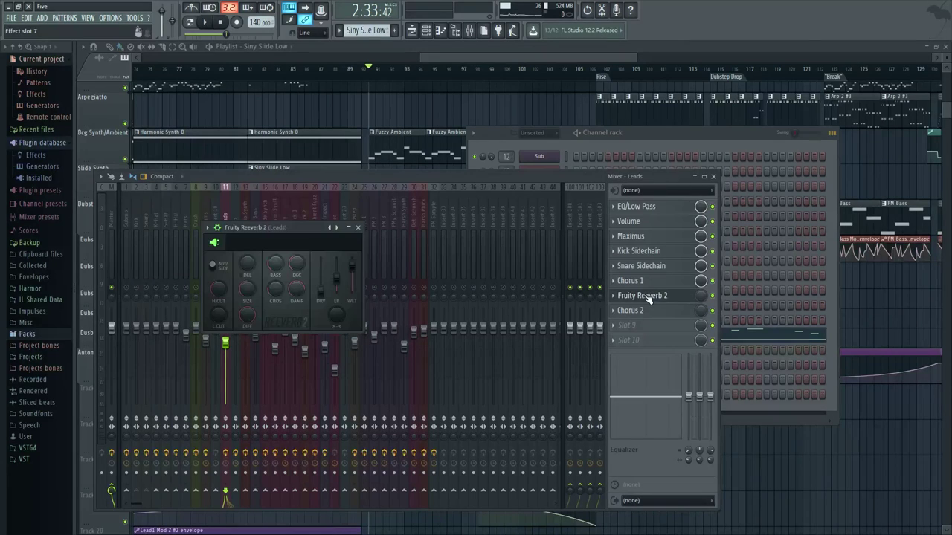
left_click(397, 178)
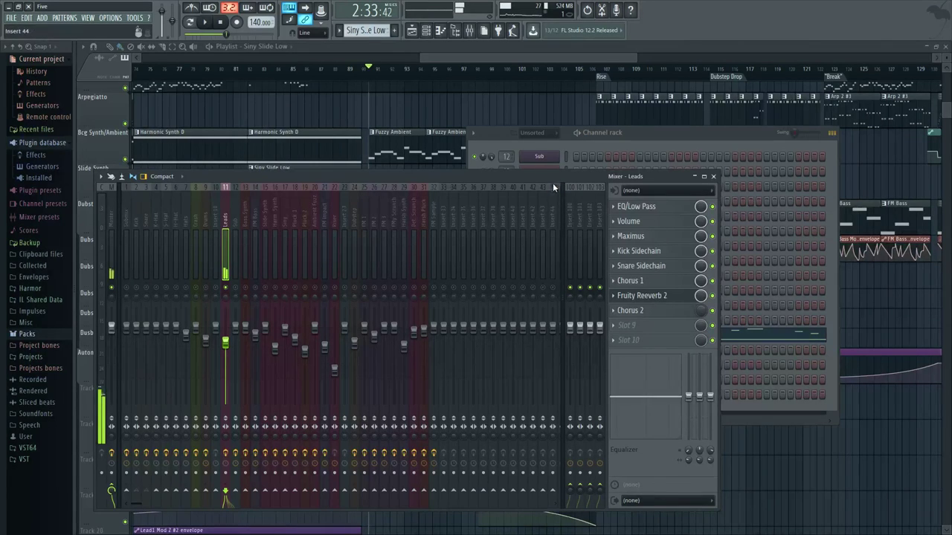
left_click(661, 297)
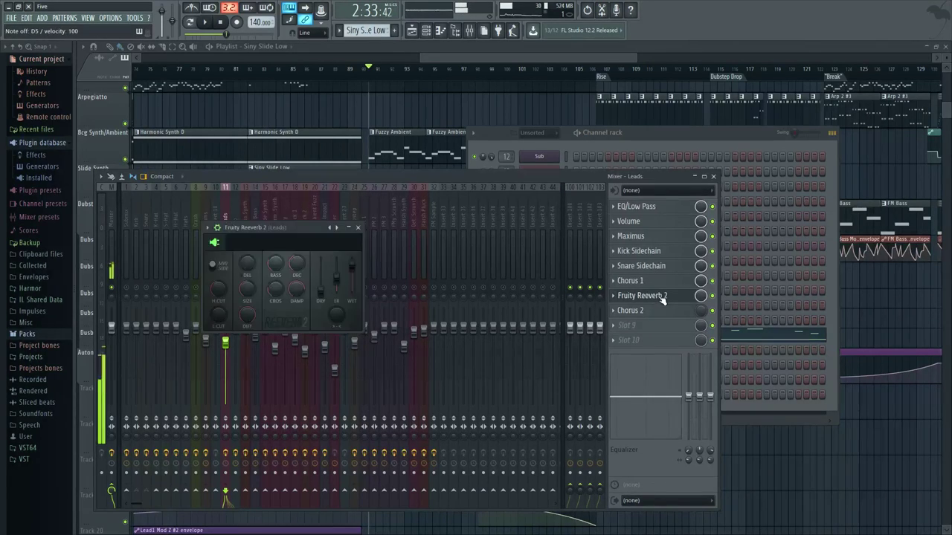
Step: Review the Leads chorus and reverb automation envelopes in the playlist while playing the section from about bar 90
left_click(455, 62)
scroll(563, 173, "up", 3)
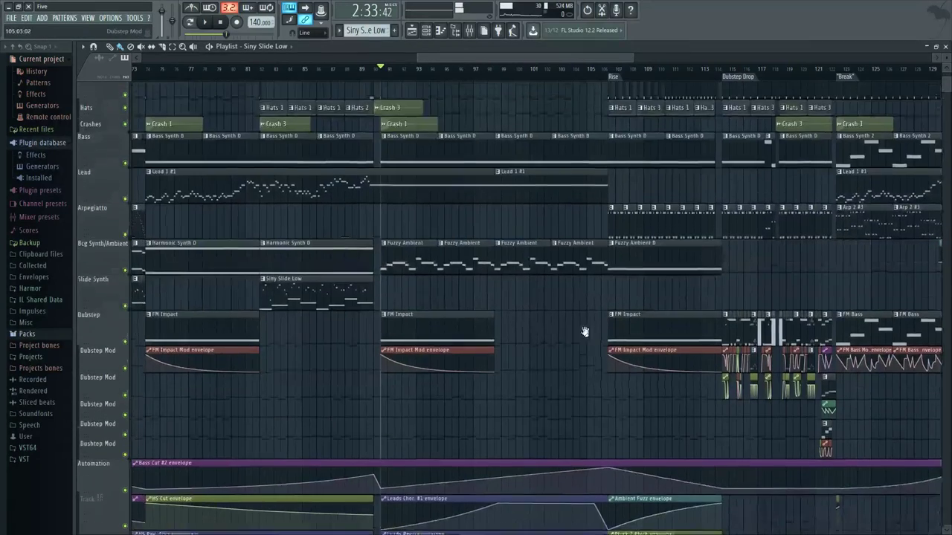
key("F9")
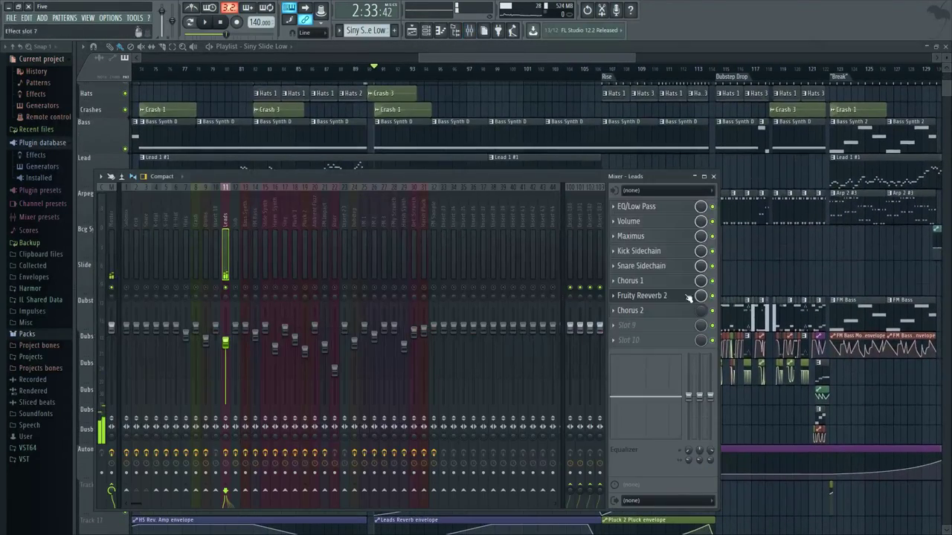
left_click(469, 53)
scroll(484, 374, "down", 6)
key("space")
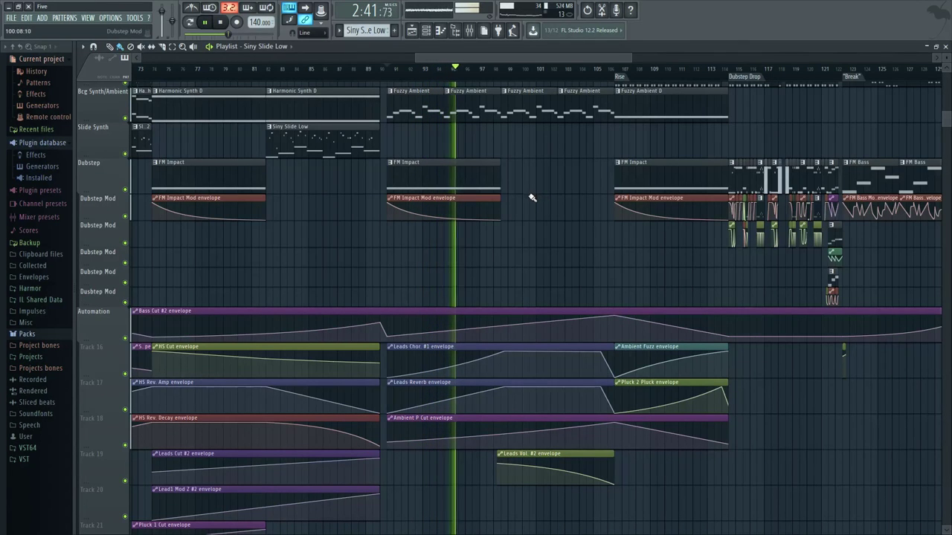
key("space")
Step: Solo the Ambient Fuzz mixer track, play the section from about bar 90, and bring up the channel rack
scroll(543, 260, "down", 1)
scroll(563, 306, "up", 1)
scroll(557, 301, "up", 2)
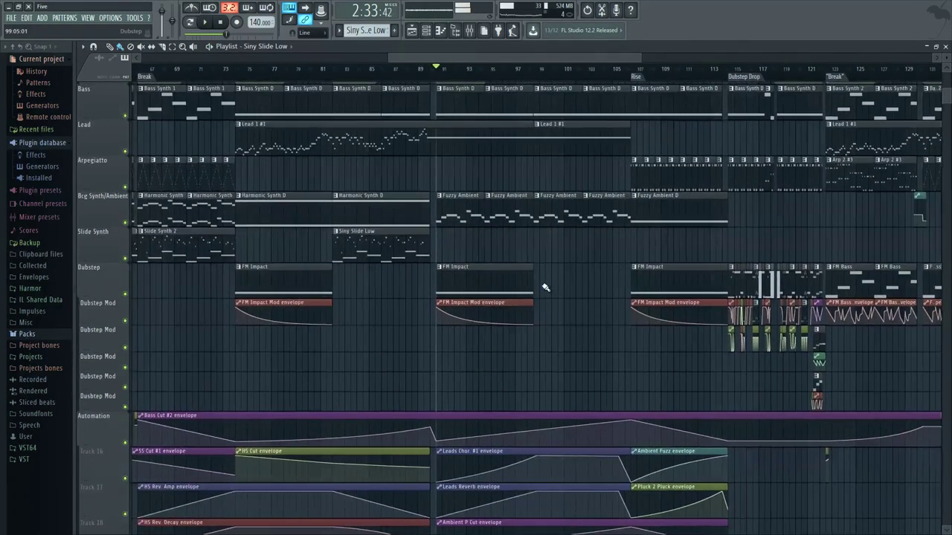
key("F9")
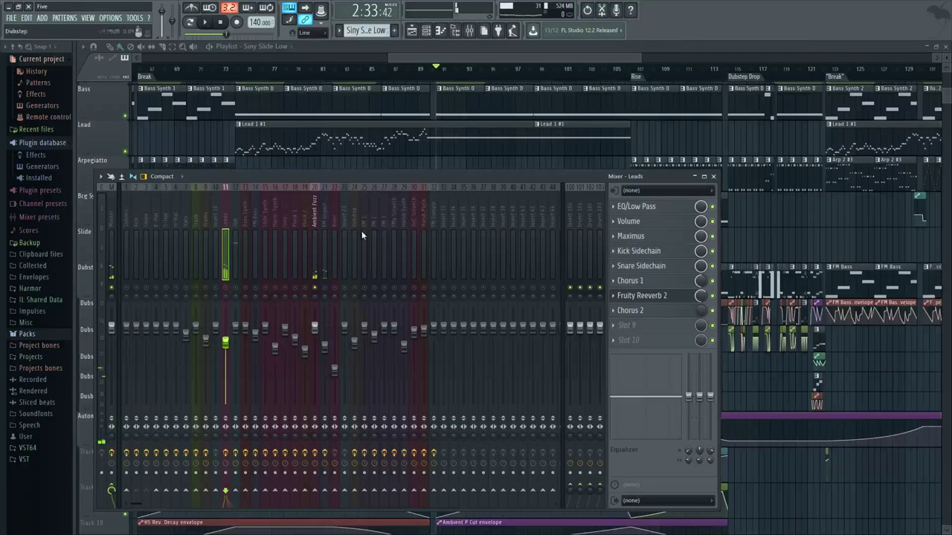
key("space")
left_click(428, 33)
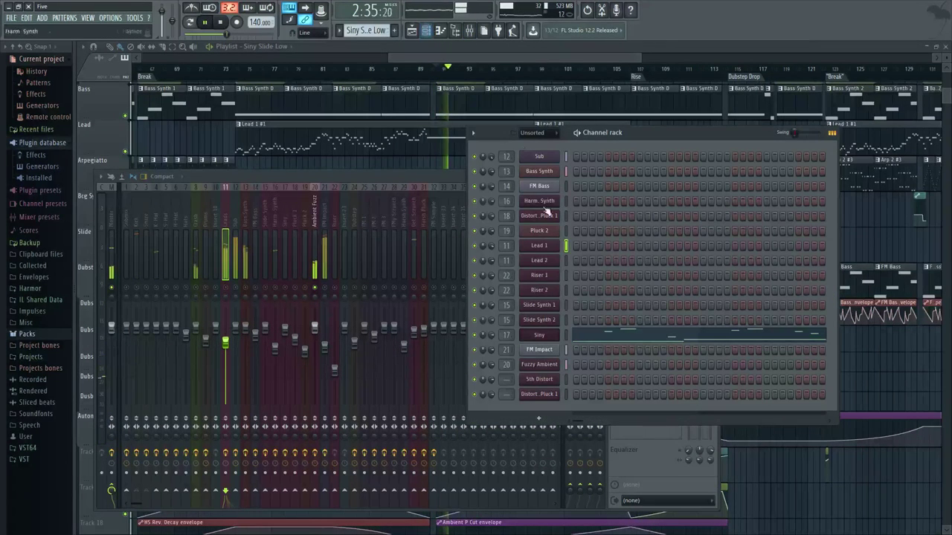
Step: Open the Fuzzy Ambient patch and move its Noise Band module clear of Noise Gen
left_click(557, 372)
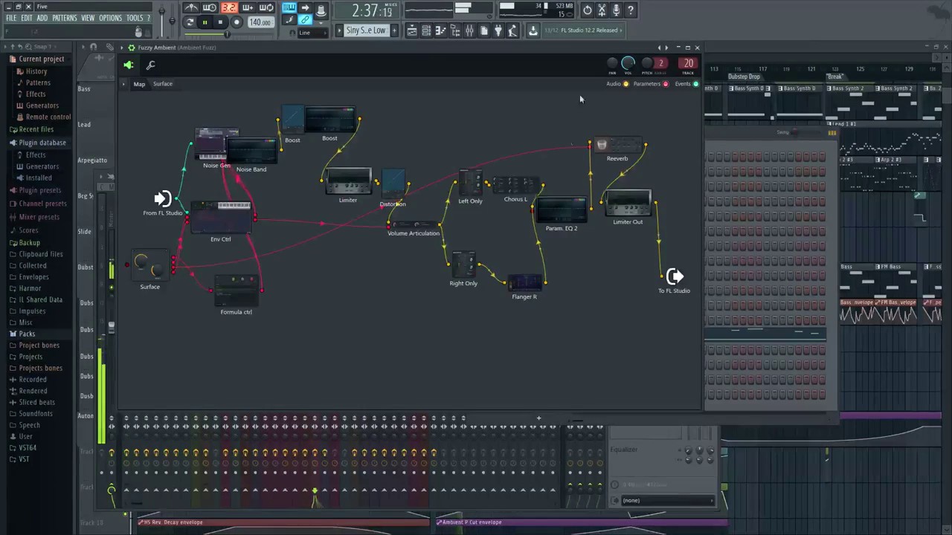
left_click_drag(579, 93, 641, 104)
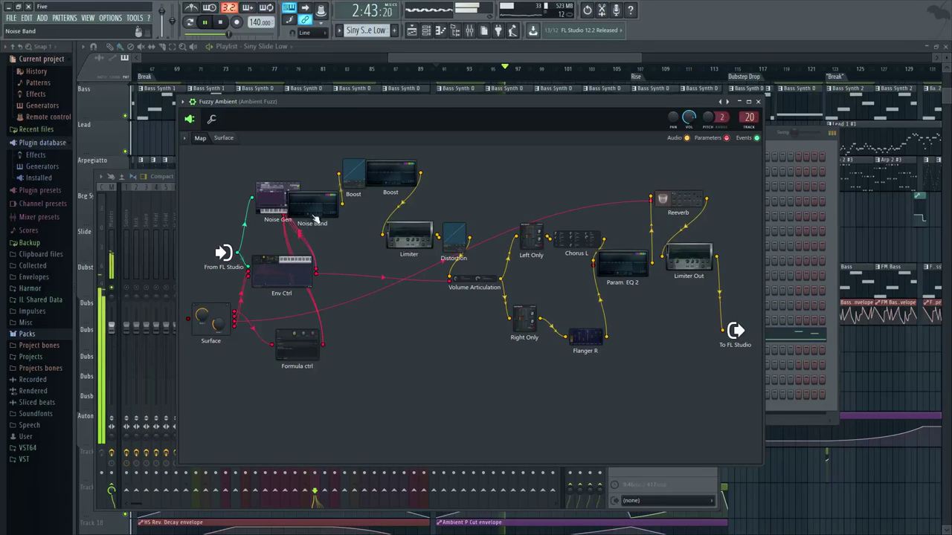
left_click_drag(319, 208, 368, 240)
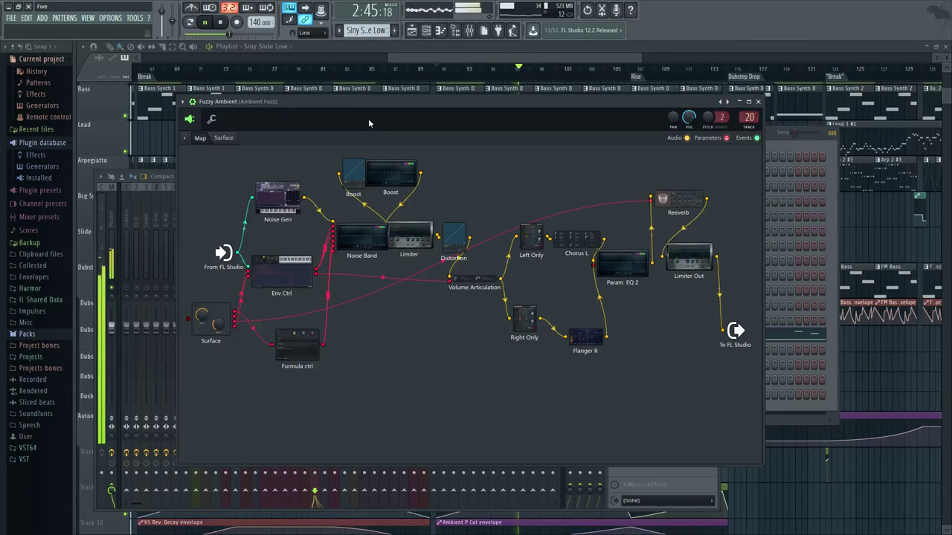
Step: Return to the playlist, move the playback position to the Rise marker, and stop playback
left_click(416, 57)
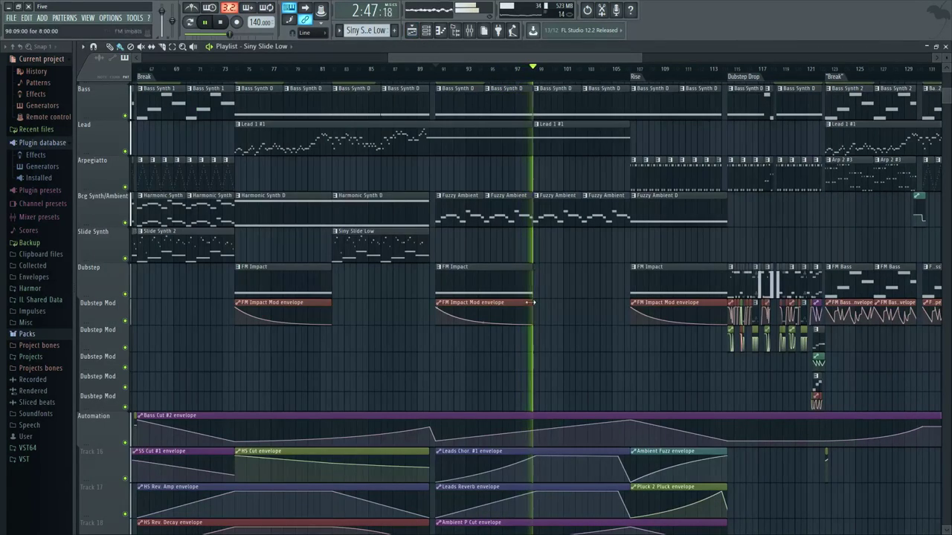
scroll(516, 213, "down", 3)
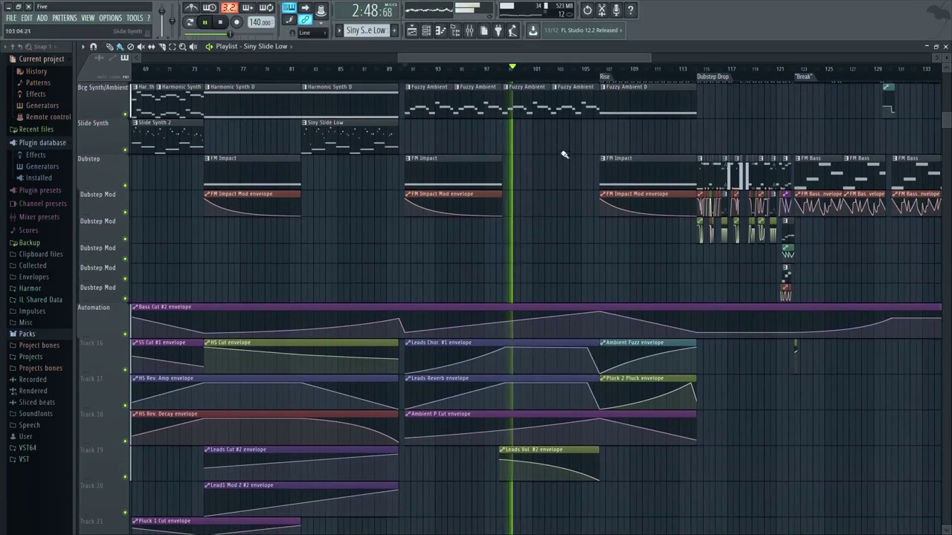
left_click(604, 70)
key("space")
Step: Reopen the Fuzzy Ambient patch from the channel rack and audition it with repeated D4 notes
left_click(436, 29)
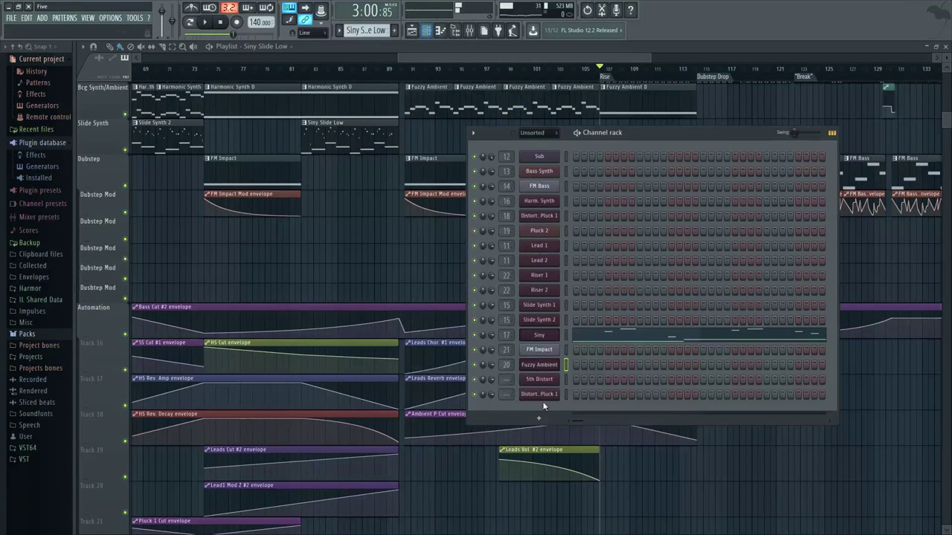
left_click(548, 364)
left_click_drag(461, 108, 448, 104)
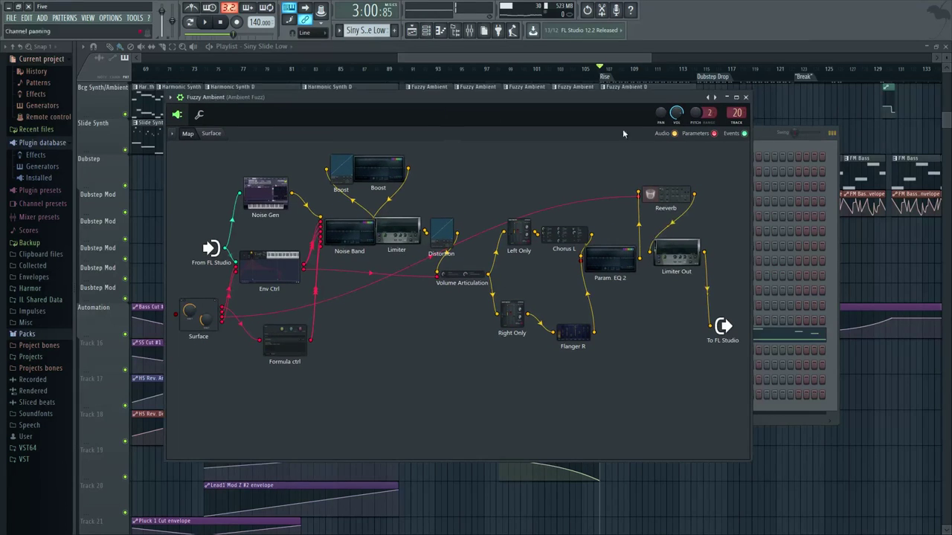
left_click_drag(340, 99, 362, 122)
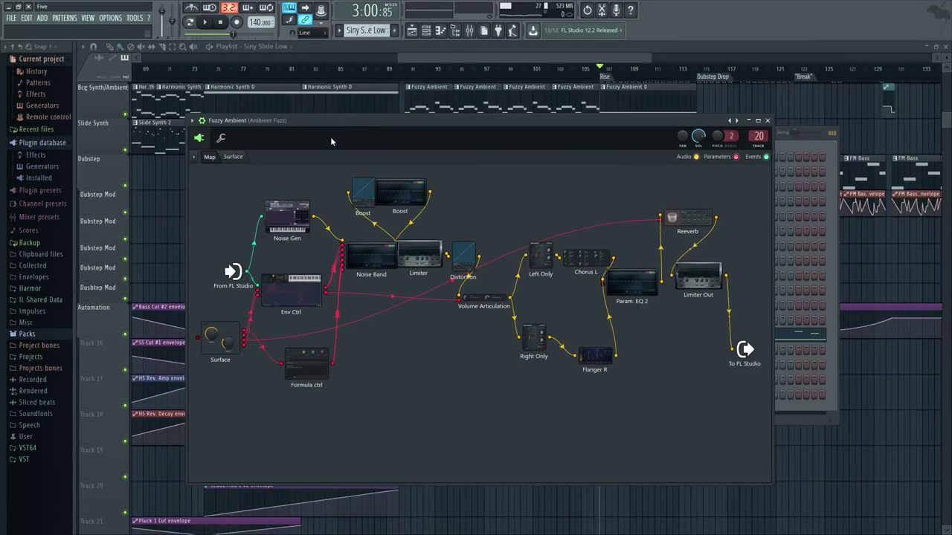
key("x")
key("x")
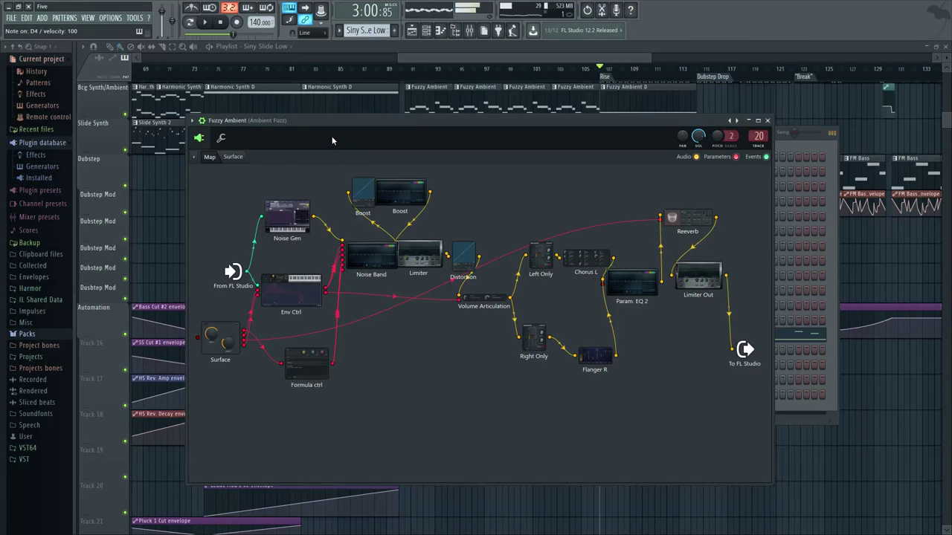
Step: Show Fuzzy Ambient's Surface controls for fuzziness, attack, release, and reverb, and audition the sound with D4 notes
left_click(237, 158)
left_click_drag(331, 124, 380, 132)
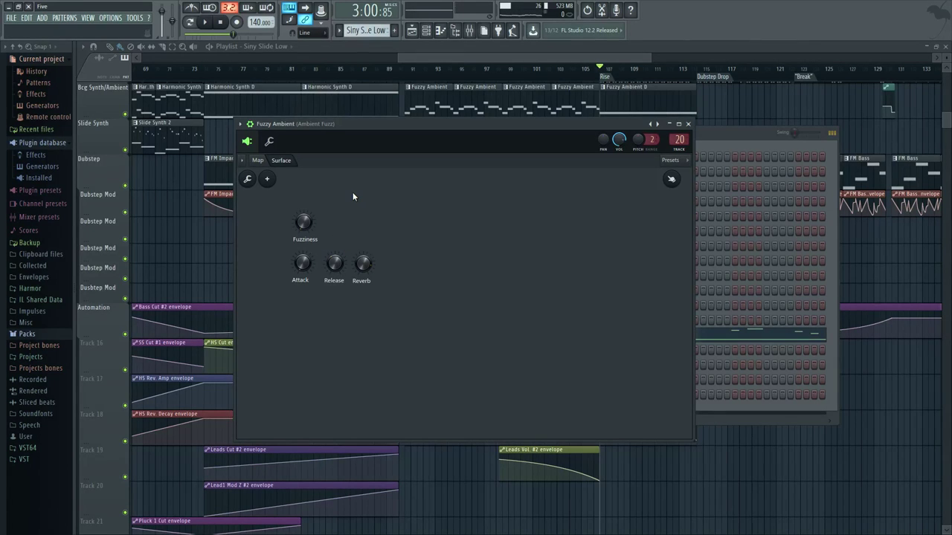
key("x")
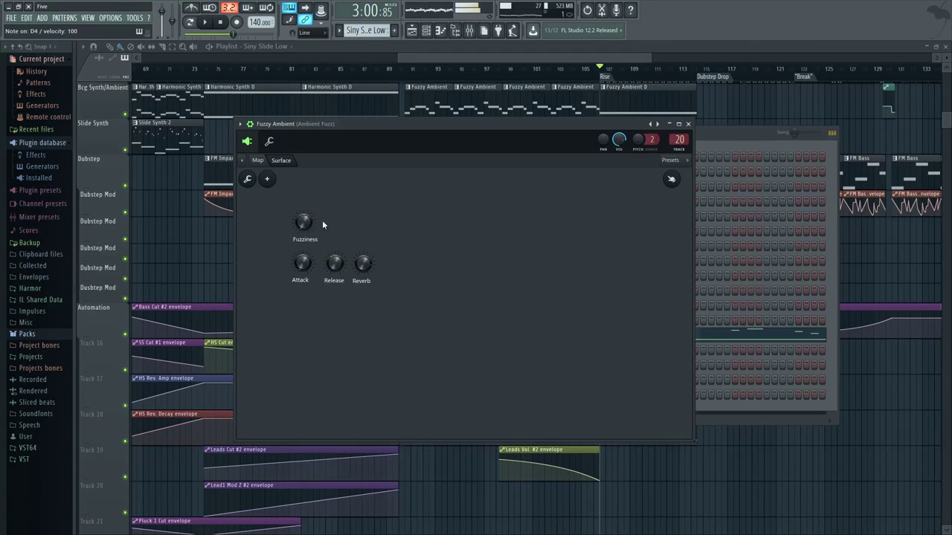
key("x")
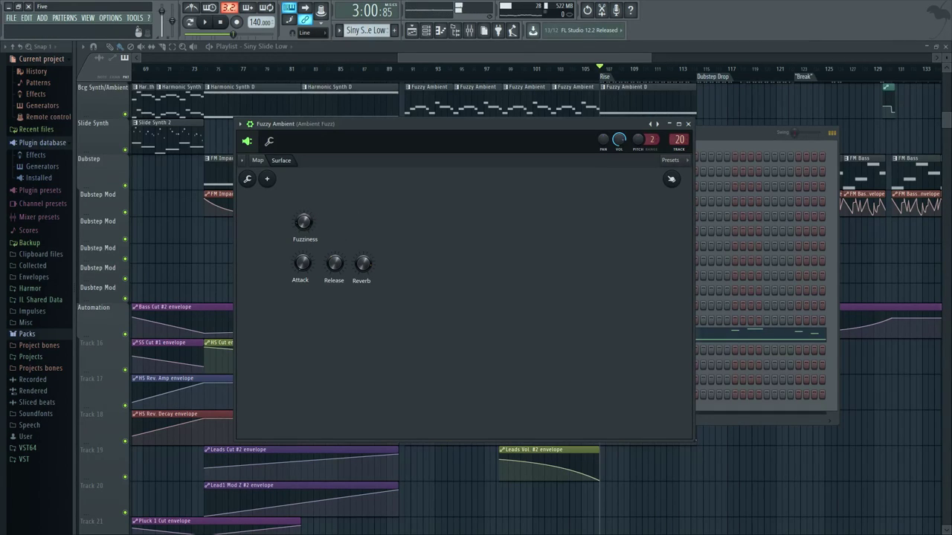
key("x")
key("x")
key("x")
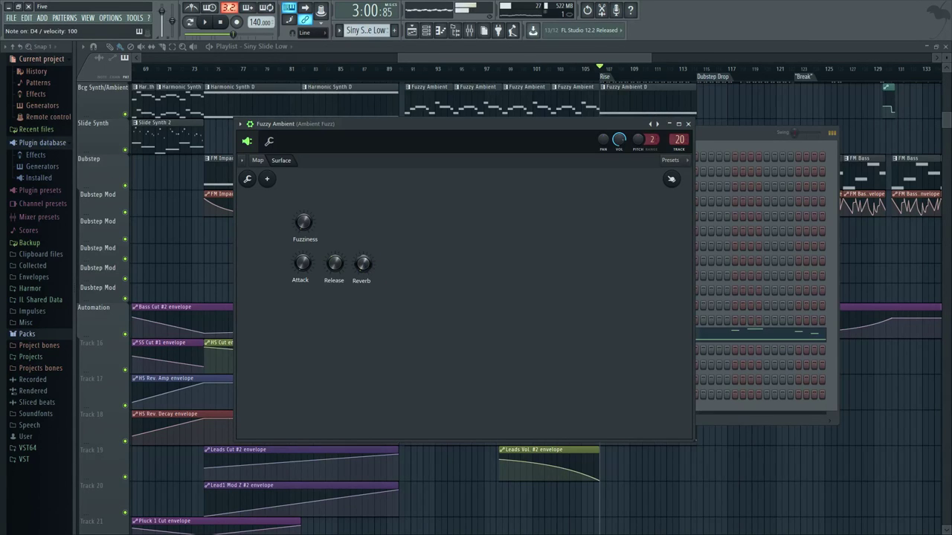
Step: Maximize Fuzzy Ambient's Map view and move the Limiter module beside the Boost equalizer
left_click(257, 160)
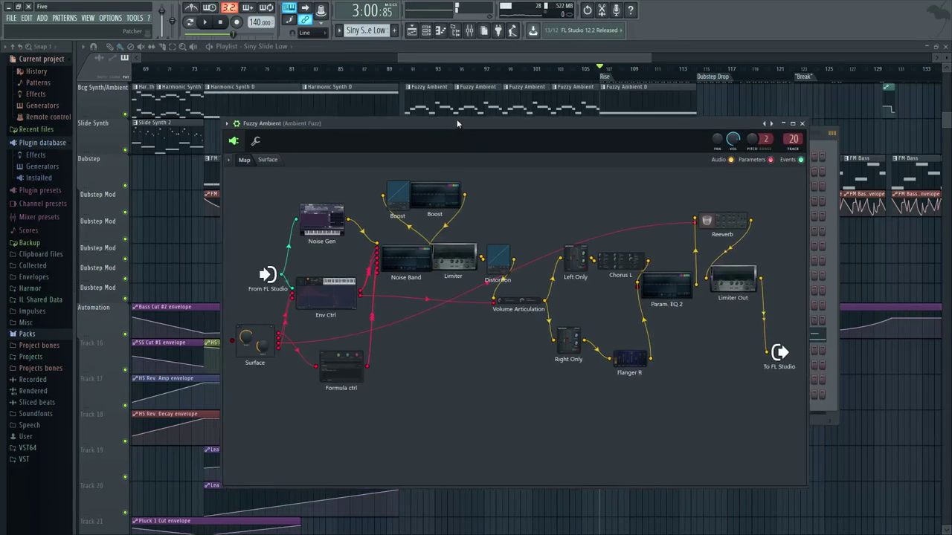
double_click(456, 121)
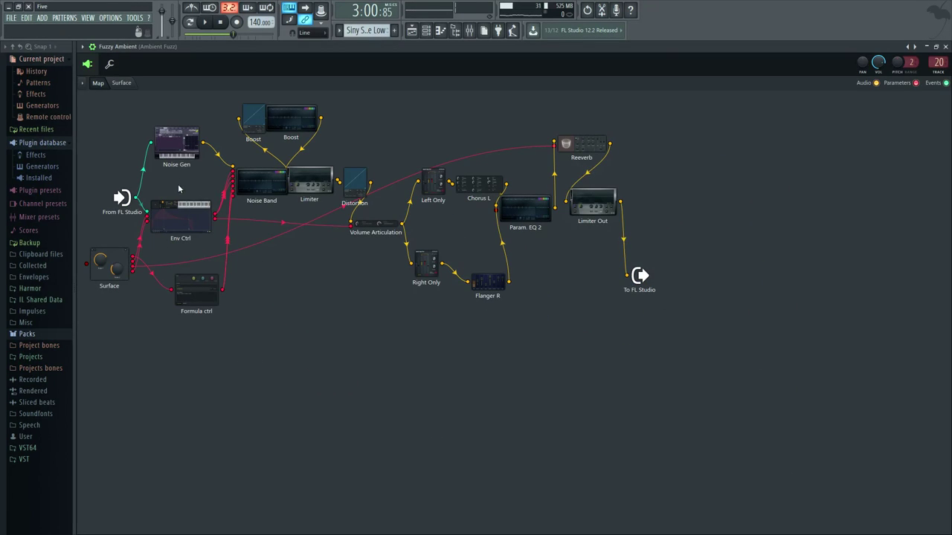
left_click_drag(308, 178, 378, 127)
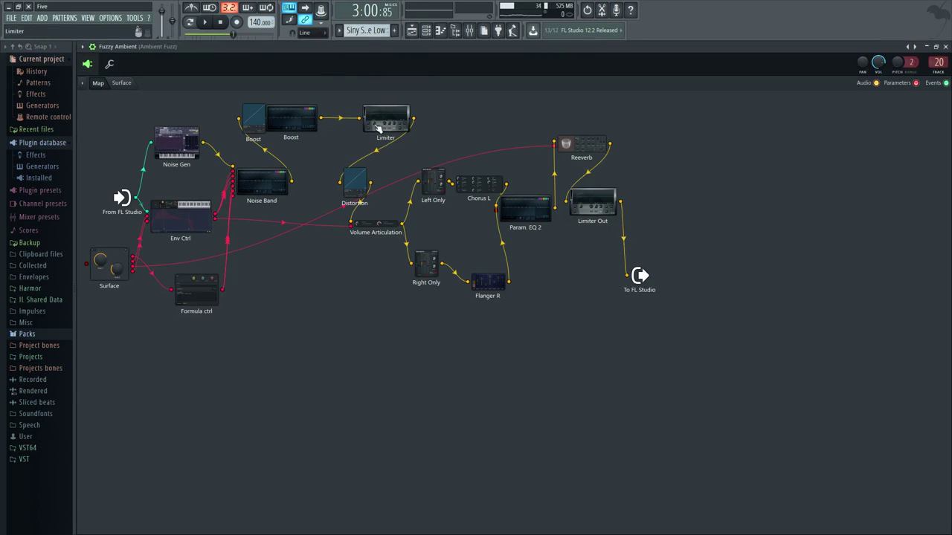
Step: Audition Noise Gen routed straight to the patch output, then restore the Limiter Out routing and close the Noise Gen window
left_click(173, 139)
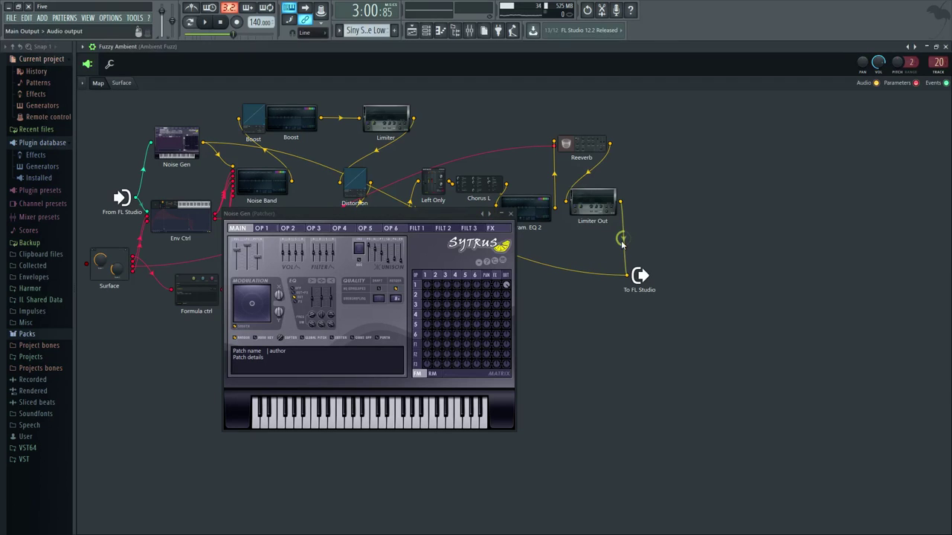
key("q")
key("q")
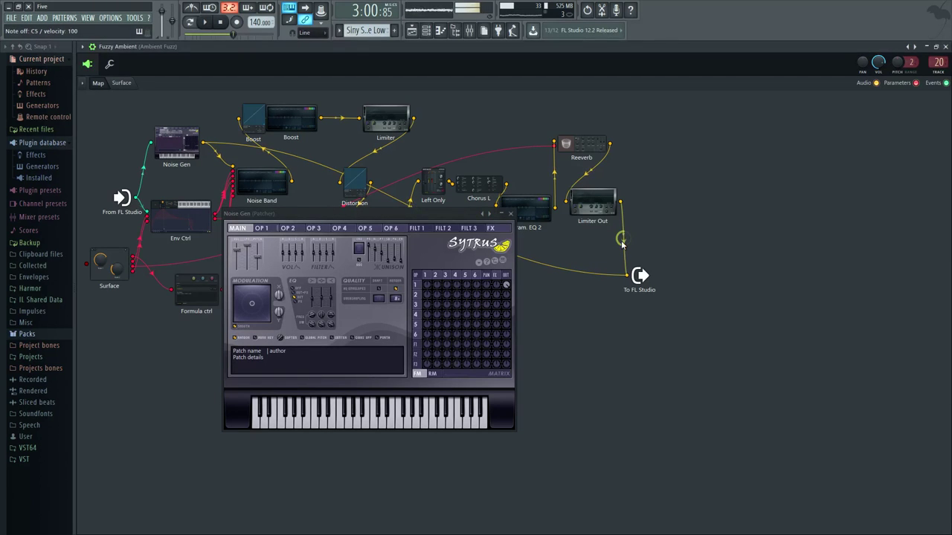
left_click_drag(628, 276, 618, 293)
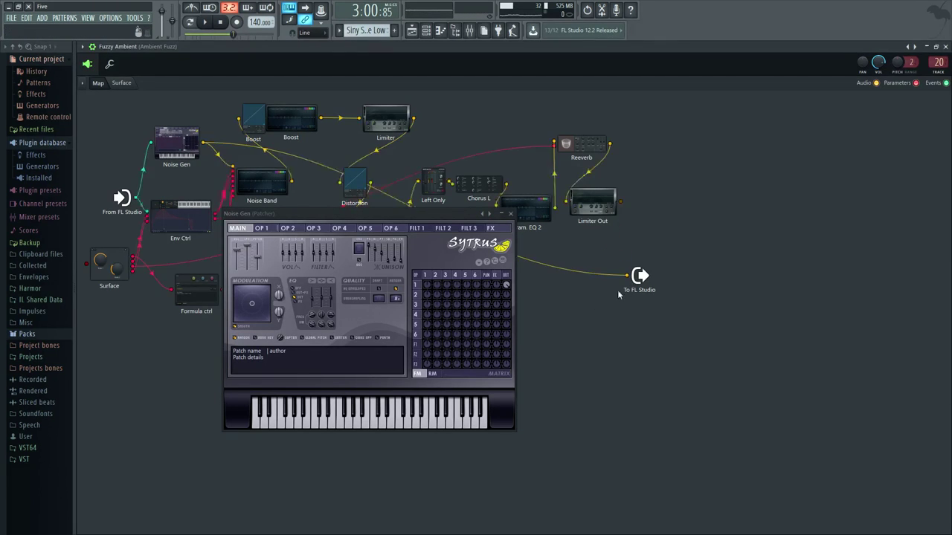
left_click_drag(620, 202, 627, 275)
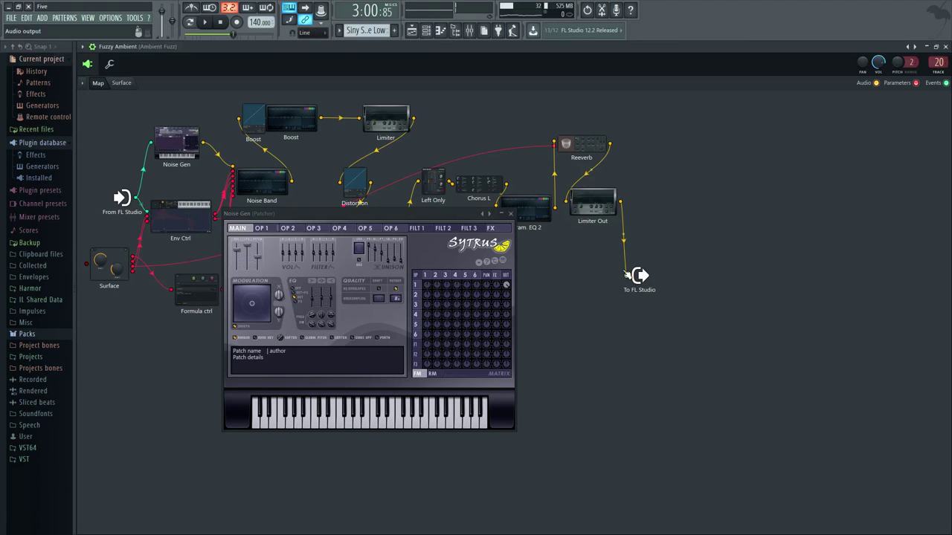
left_click(510, 213)
Step: Open the Noise Band equalizer over the Surface view and play C and E notes to examine how its band follows pitch
left_click(260, 194)
left_click_drag(324, 227, 395, 239)
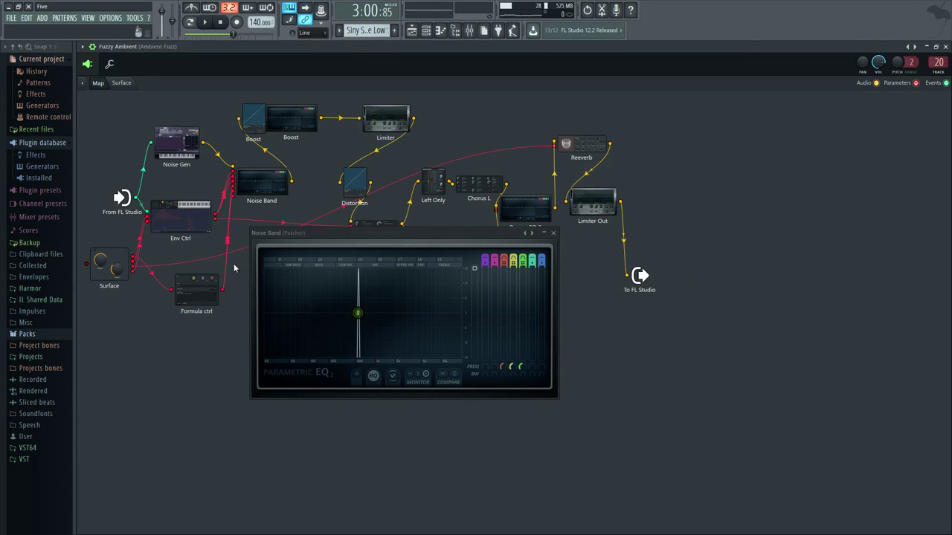
left_click_drag(325, 225, 435, 216)
left_click(121, 82)
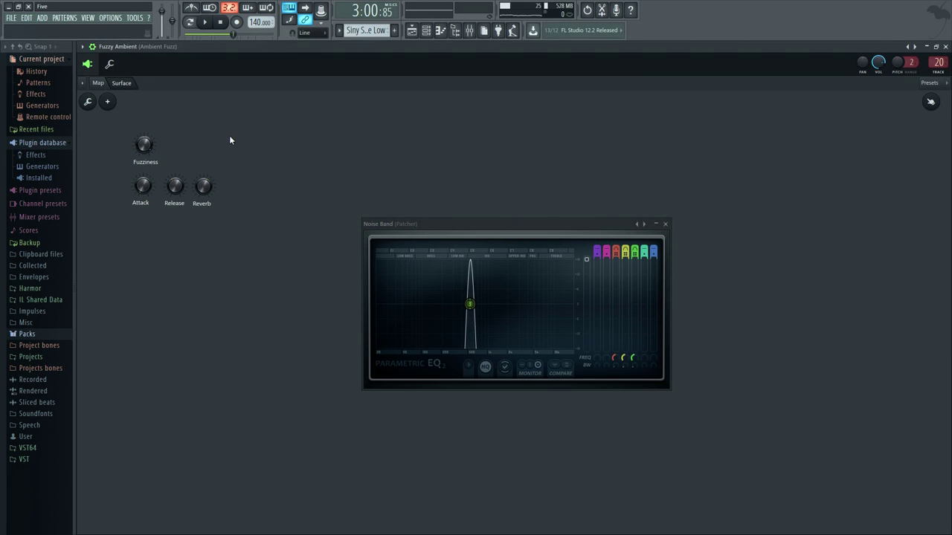
key("c")
key("e")
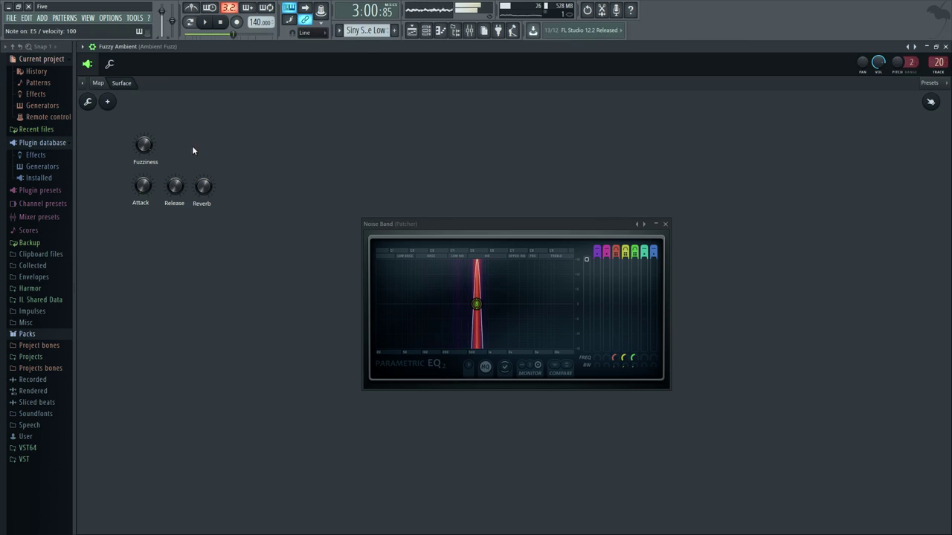
Step: Close the Noise Band equalizer and return to Fuzzy Ambient's Map view
left_click(88, 101)
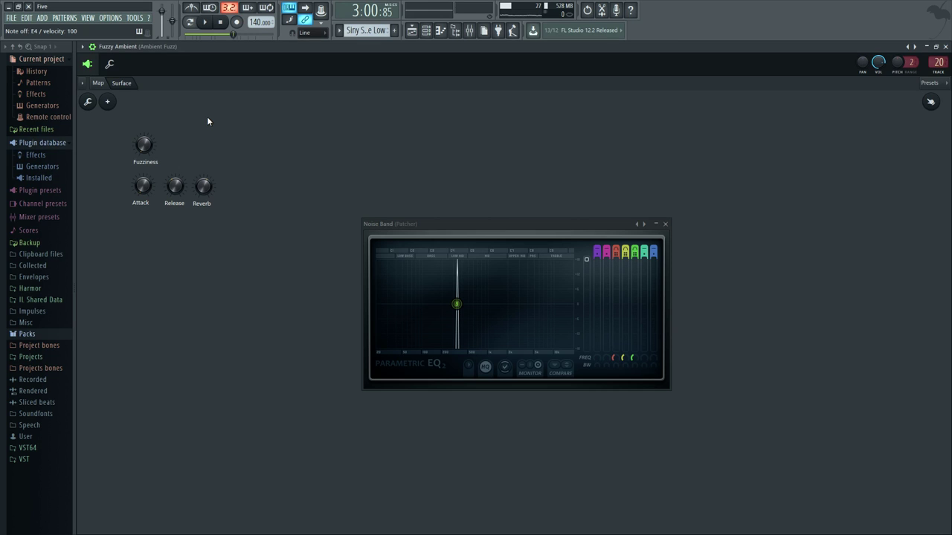
left_click(664, 224)
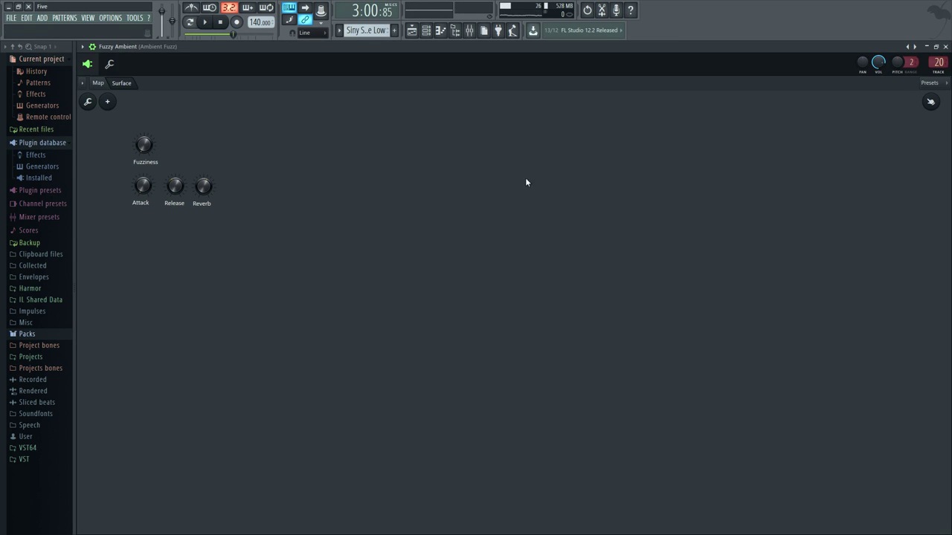
left_click(99, 84)
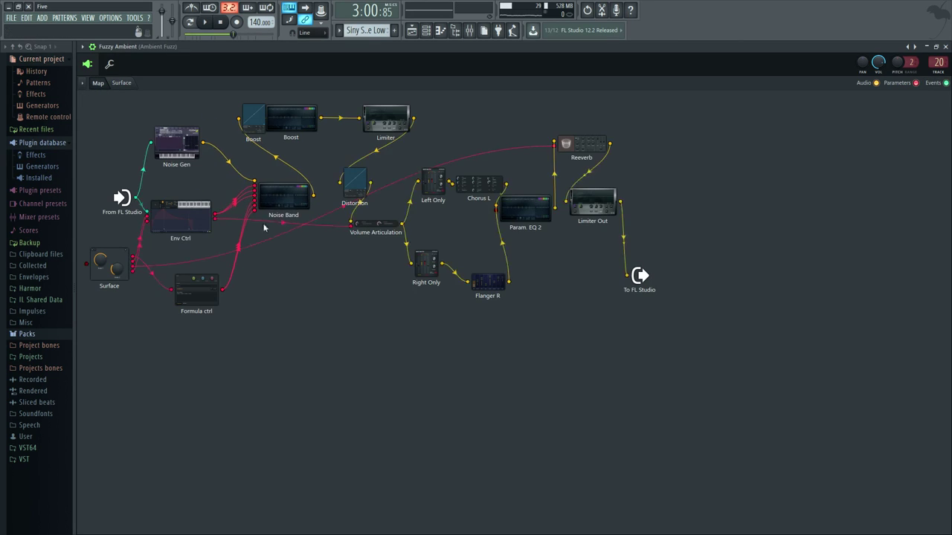
Step: Rearrange the Noise Gen, Env Ctrl, Formula ctrl and Noise Band modules so they sit close together near the patch input
left_click_drag(282, 206, 276, 185)
left_click_drag(199, 299, 177, 295)
left_click_drag(180, 220, 197, 221)
left_click_drag(179, 143, 190, 154)
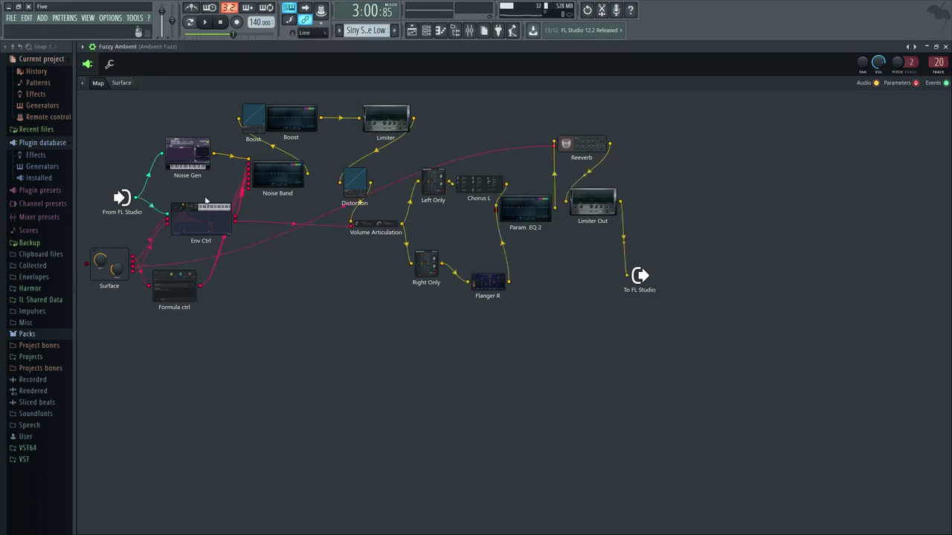
left_click_drag(212, 221, 174, 206)
left_click_drag(189, 155, 183, 149)
left_click_drag(167, 205, 186, 217)
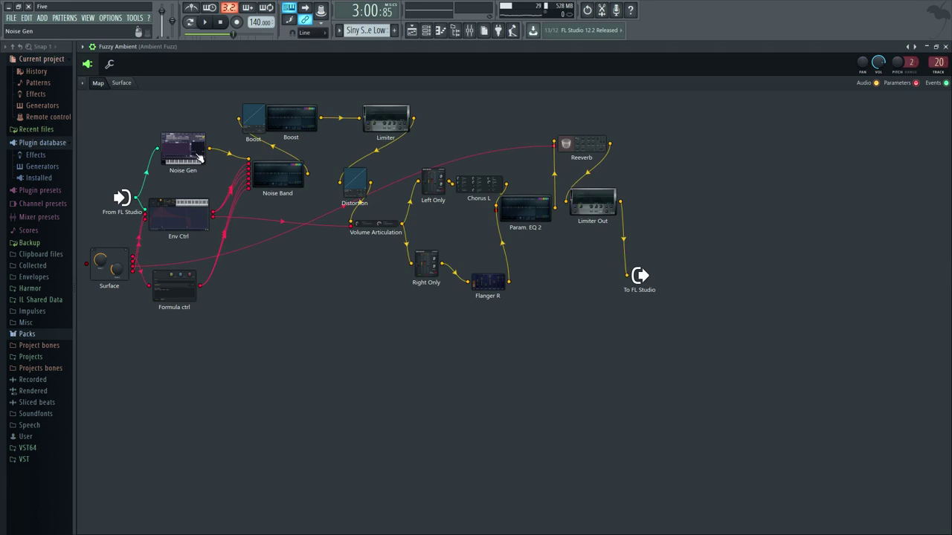
left_click_drag(198, 156, 183, 155)
left_click_drag(276, 174, 234, 180)
Step: Move the Boost waveshaper and Boost equalizer closer to the Limiter
left_click_drag(285, 113, 305, 113)
left_click_drag(254, 117, 281, 122)
left_click(282, 125)
left_click(311, 220)
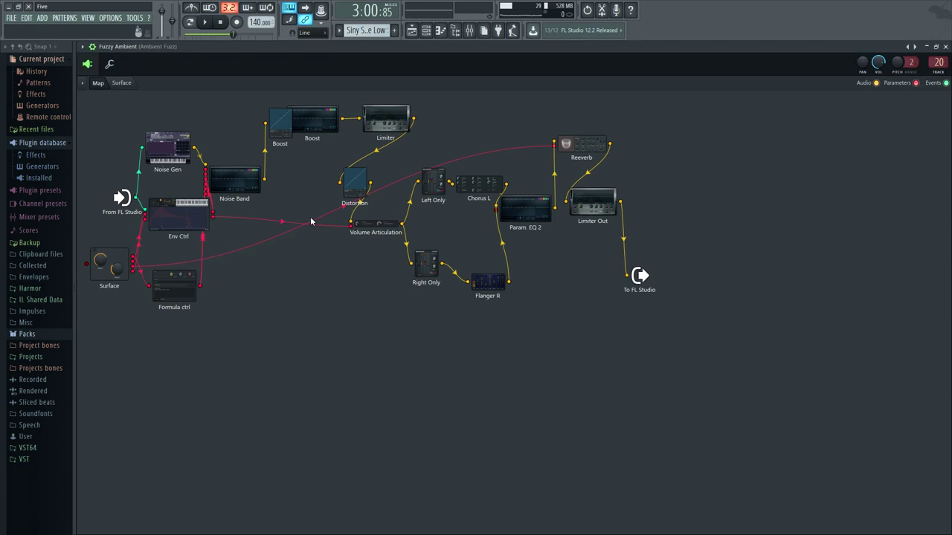
Step: Examine the Boost waveshaper, Boost equalizer and Limiter settings one after another, closing each window
left_click(281, 130)
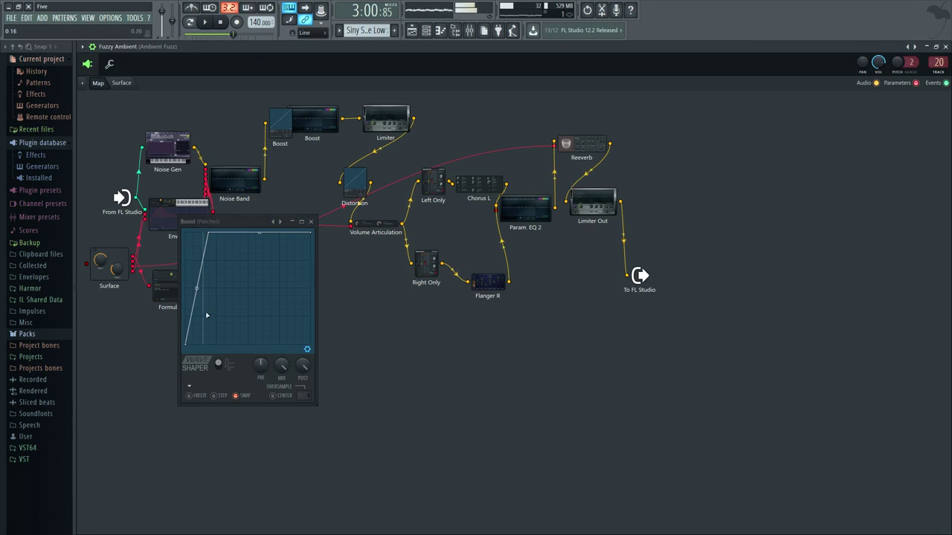
left_click(311, 222)
left_click(441, 187)
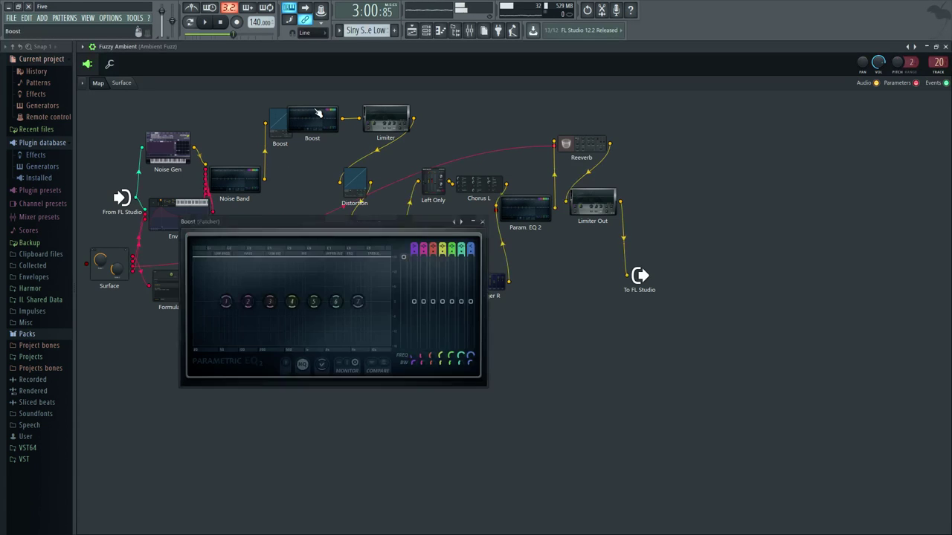
left_click(483, 223)
left_click(408, 117)
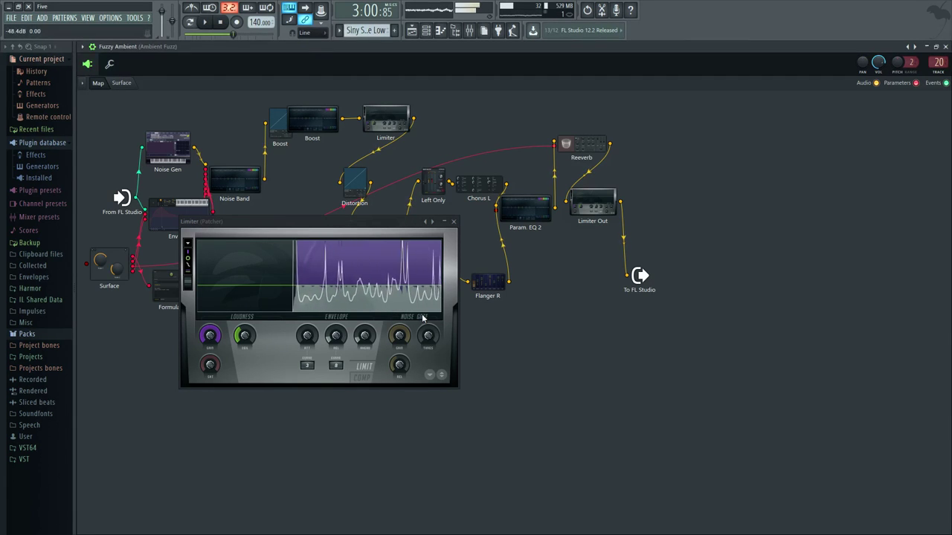
left_click(453, 221)
Step: Inspect the Distortion curve and audition the Limiter routed straight to the patch output with E4 notes, then remove that link
left_click(358, 184)
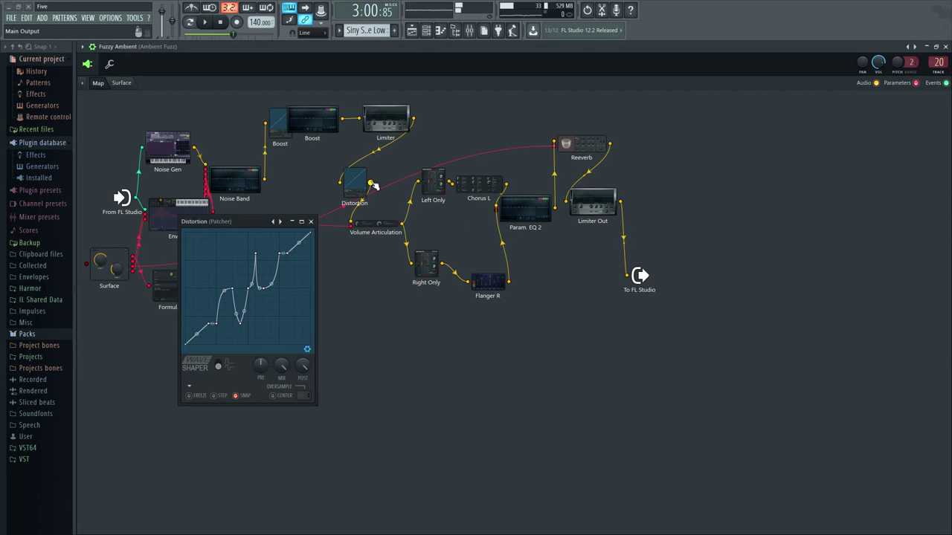
left_click_drag(360, 186, 366, 207)
left_click_drag(409, 118, 628, 275)
left_click(610, 274)
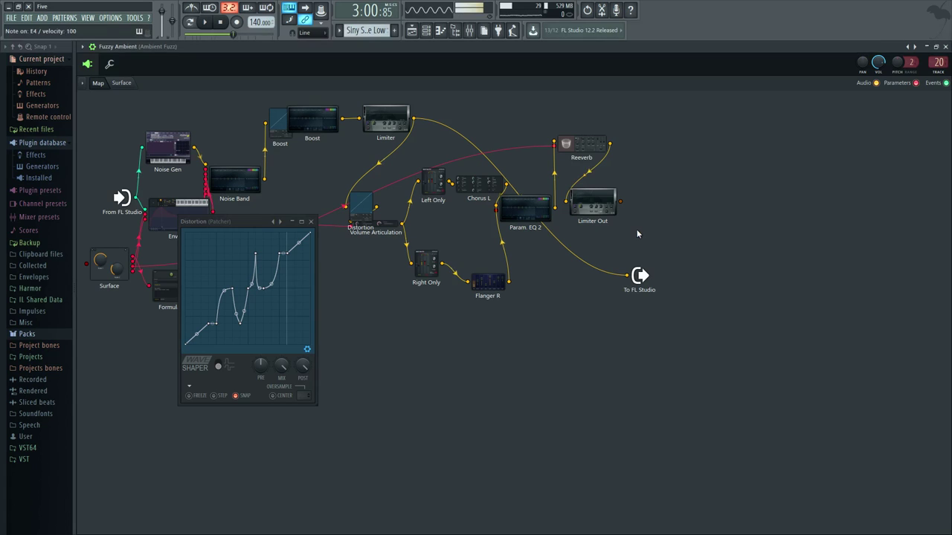
left_click(311, 221)
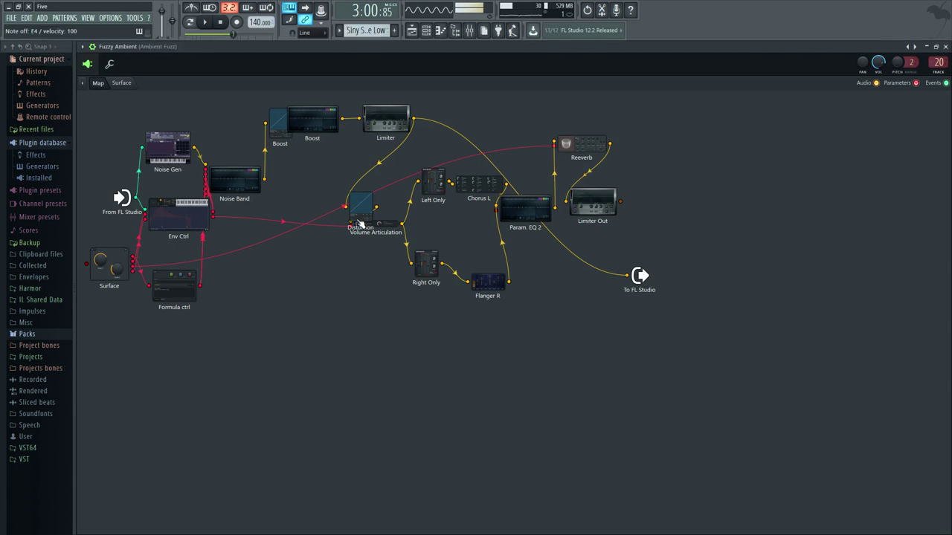
left_click_drag(628, 275, 411, 231)
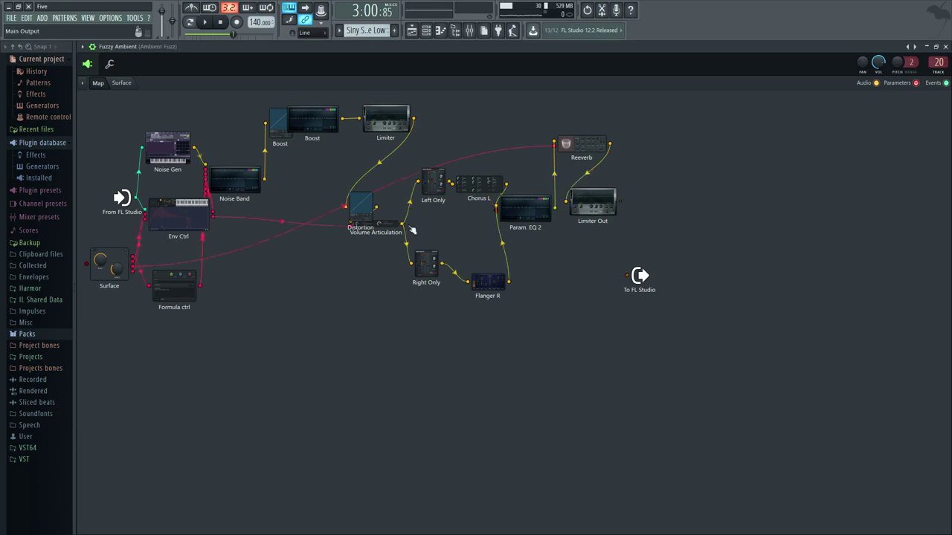
Step: Audition Distortion routed straight to the patch output, examine its waveshaper curve, then restore the Limiter Out routing
left_click_drag(362, 208, 626, 275)
left_click(339, 177)
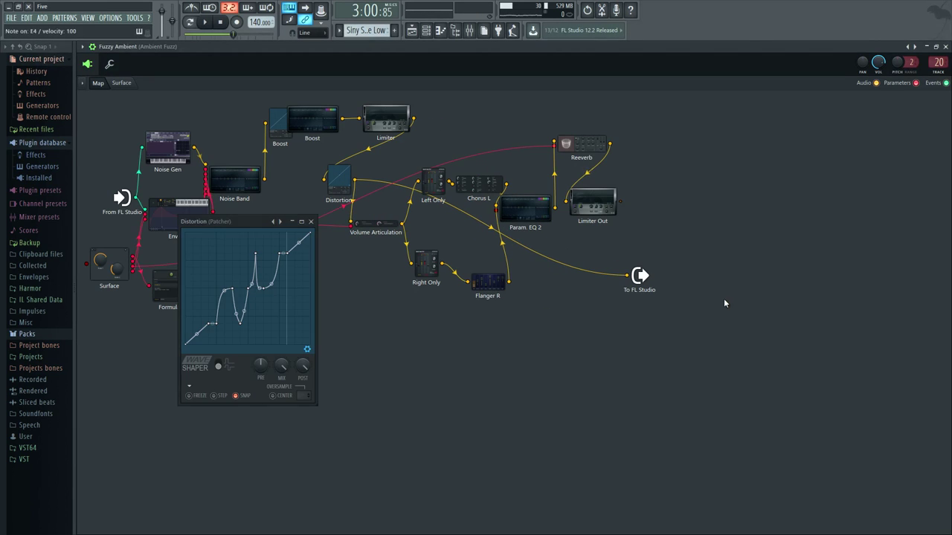
left_click_drag(296, 222, 661, 269)
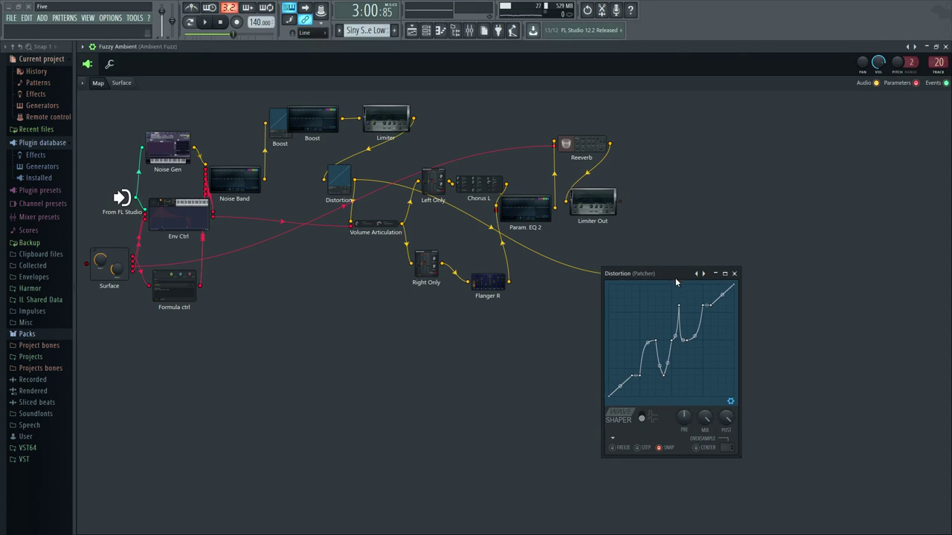
left_click(803, 273)
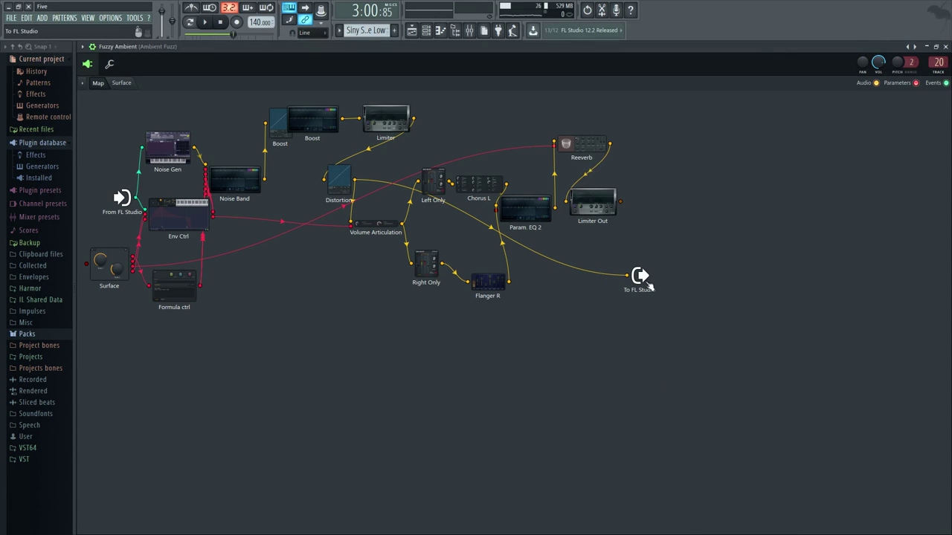
left_click(337, 180)
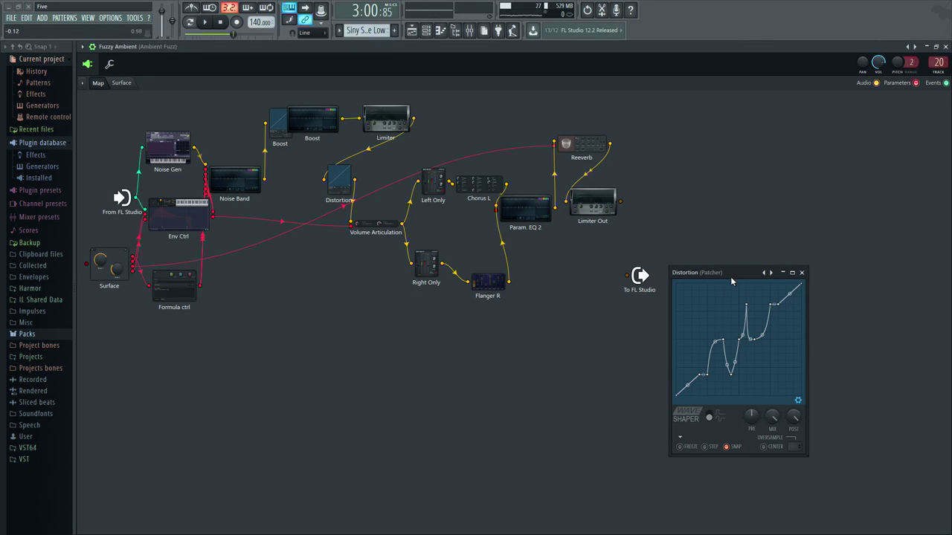
left_click_drag(731, 278, 728, 288)
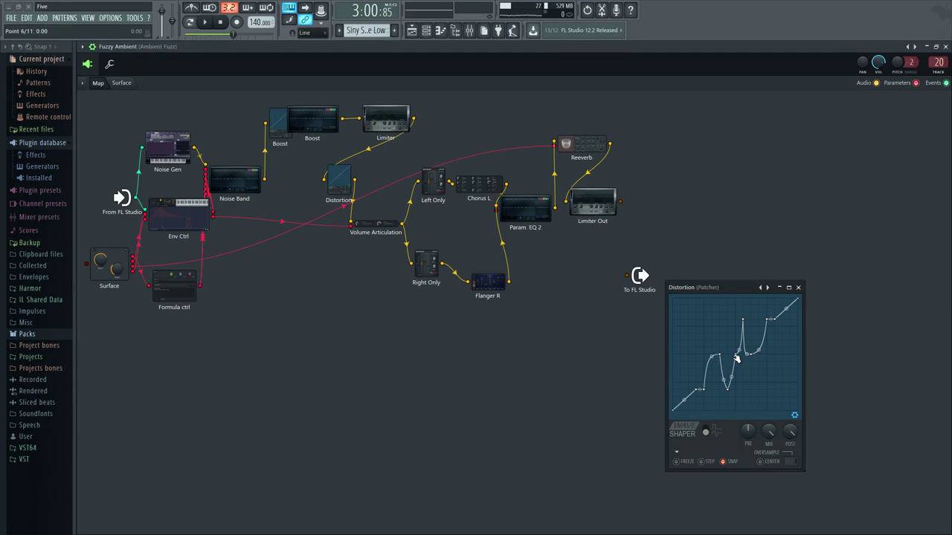
left_click(798, 288)
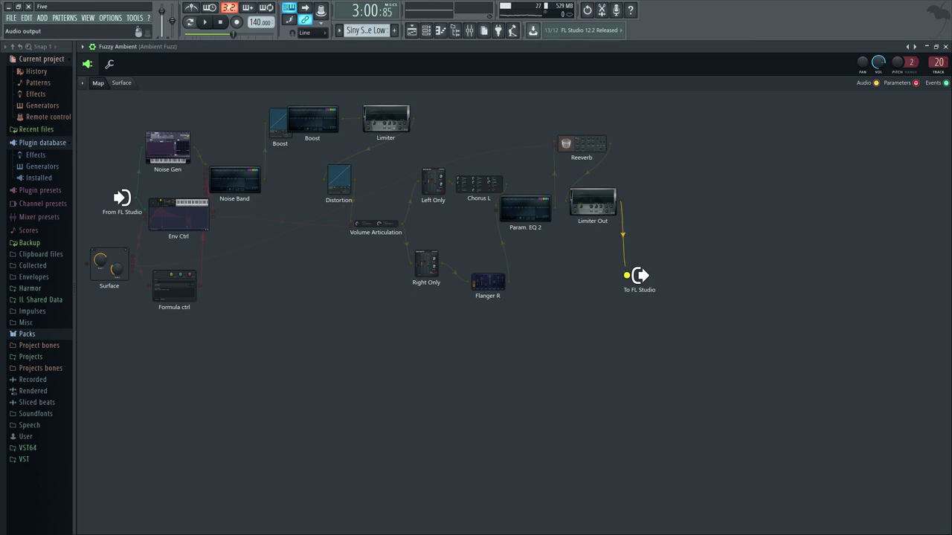
Step: Try Volume Articulation routed straight to the patch output, then remove that link and restore the Limiter Out routing
left_click_drag(391, 224, 627, 275)
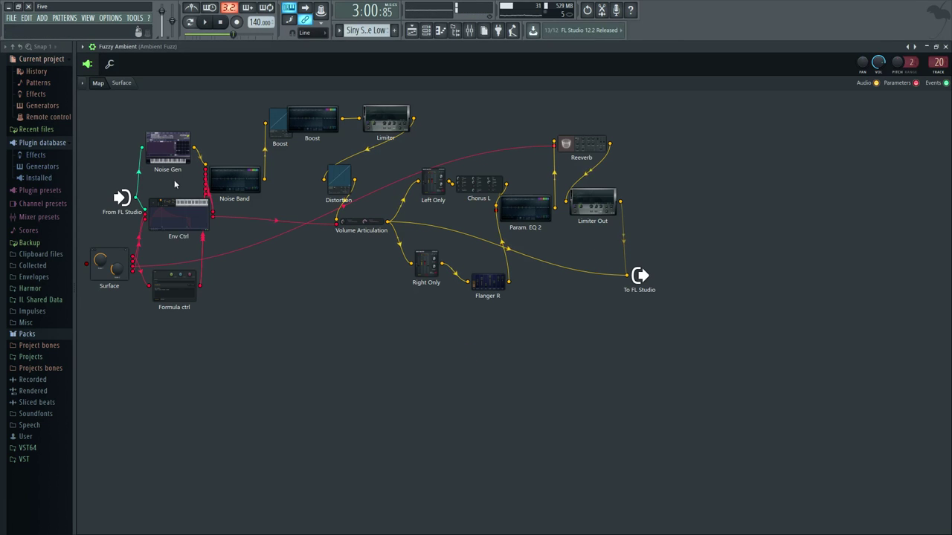
left_click_drag(187, 201, 186, 203)
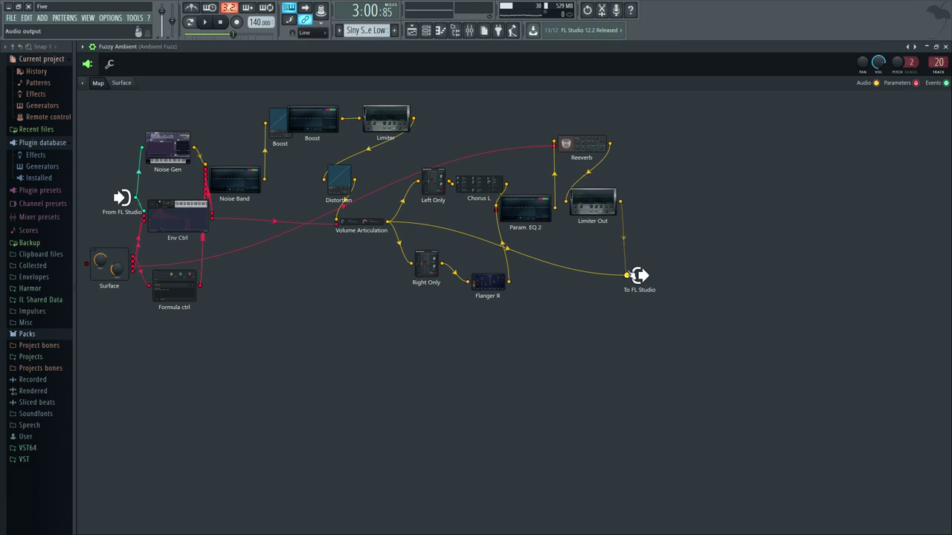
left_click_drag(627, 275, 610, 263)
left_click_drag(620, 201, 635, 277)
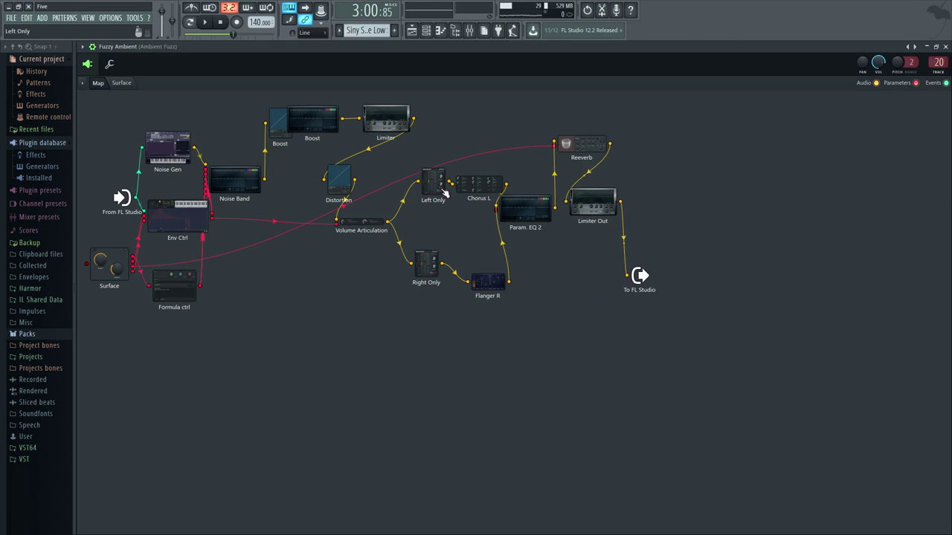
Step: Move Left Only and Param. EQ 2 apart, check the Param. EQ 2 curve, and link its output to the patch output
left_click_drag(443, 192, 427, 203)
left_click_drag(525, 209, 570, 253)
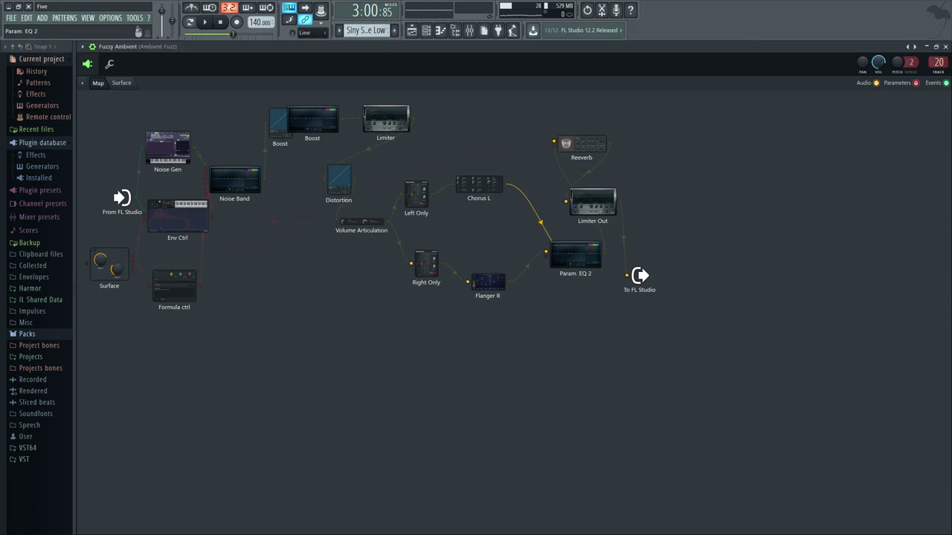
left_click(574, 255)
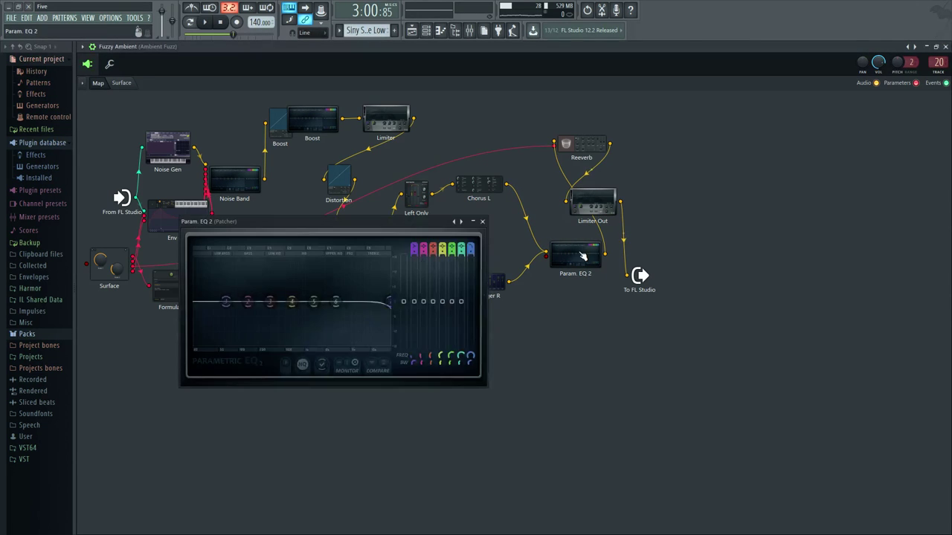
left_click(481, 222)
left_click_drag(604, 253, 626, 276)
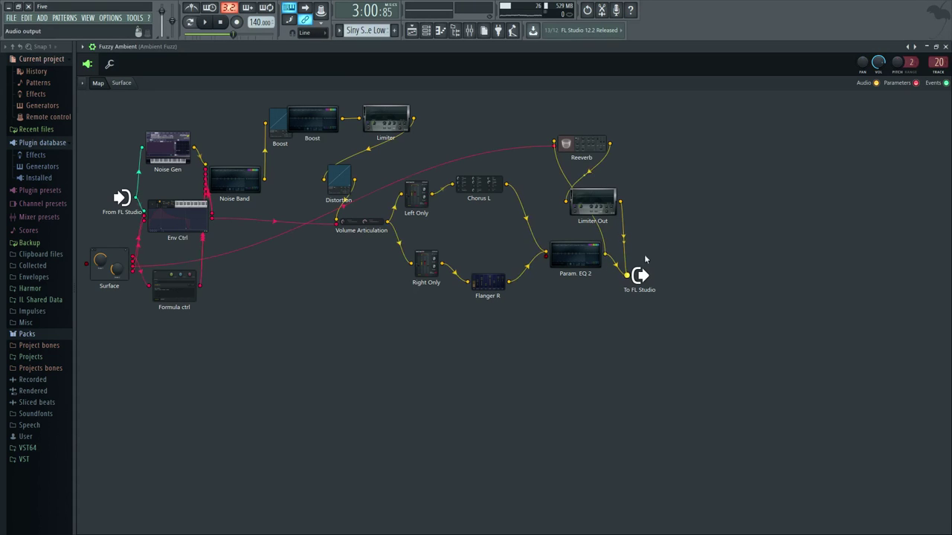
Step: Examine Left Only's mixer matrix beside the map and mute the link from Flanger R to Param. EQ 2
left_click_drag(272, 224, 662, 200)
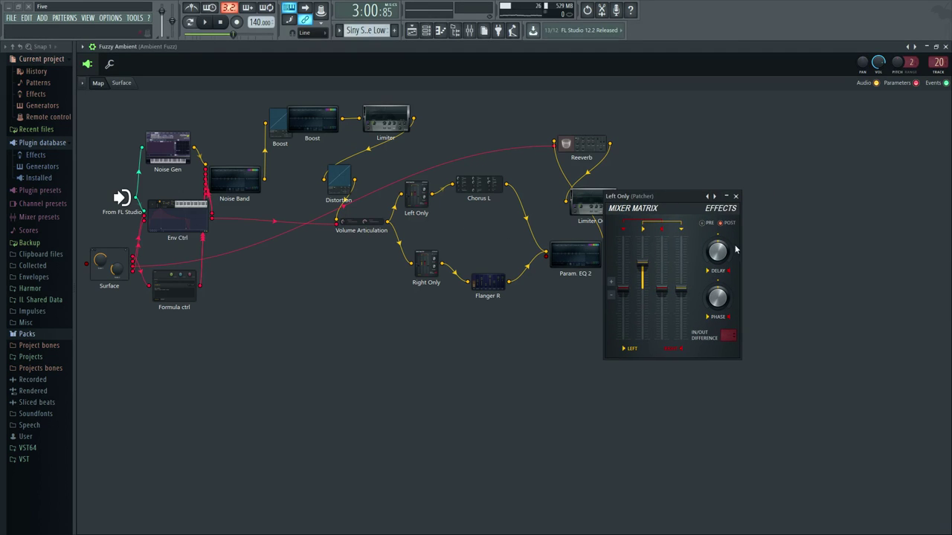
left_click_drag(527, 266, 527, 276)
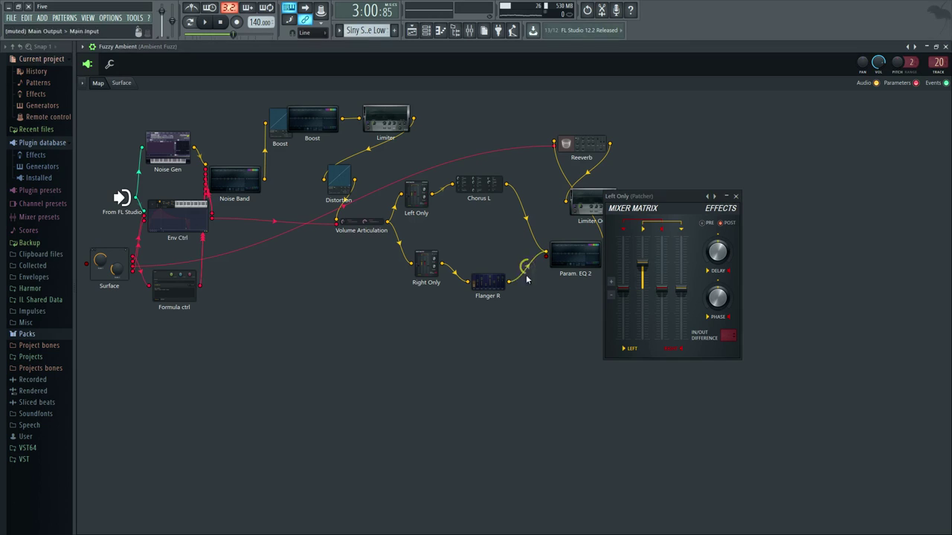
left_click(736, 198)
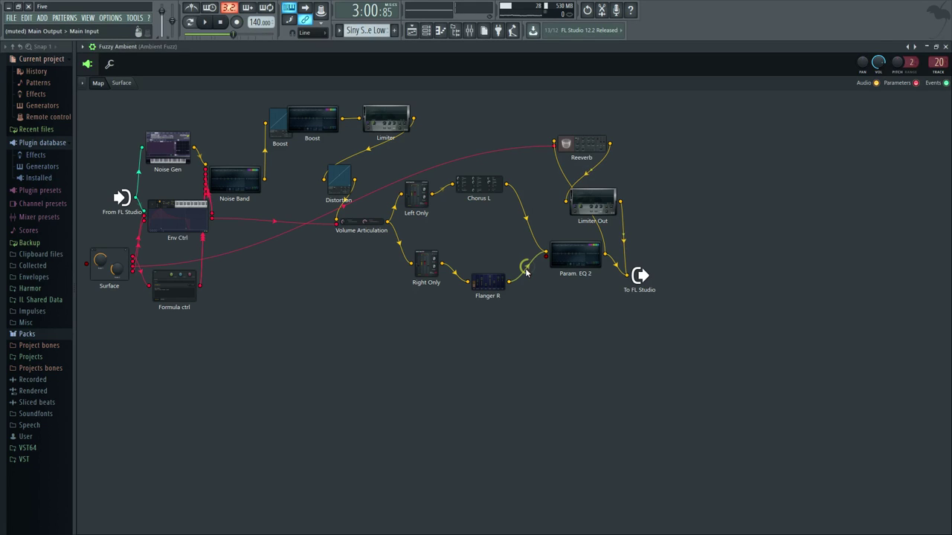
right_click(533, 177)
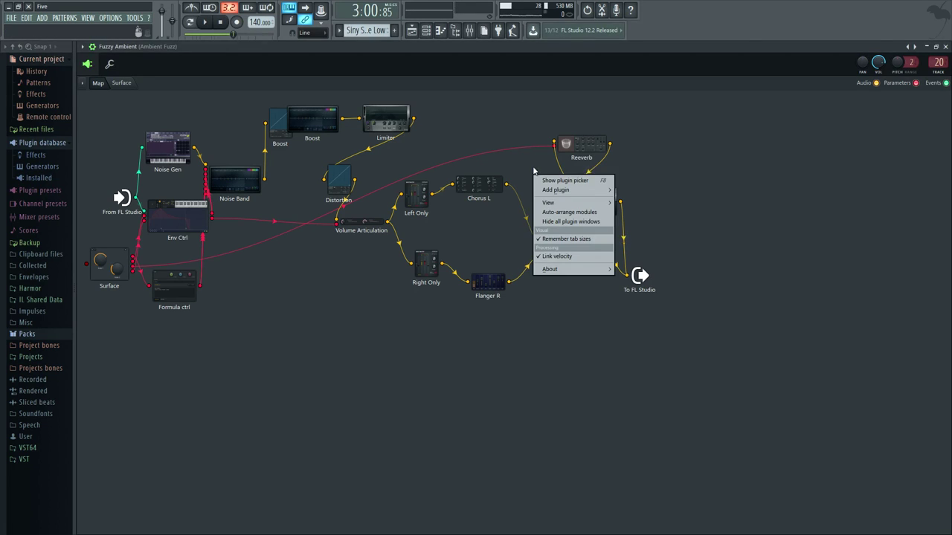
left_click(540, 157)
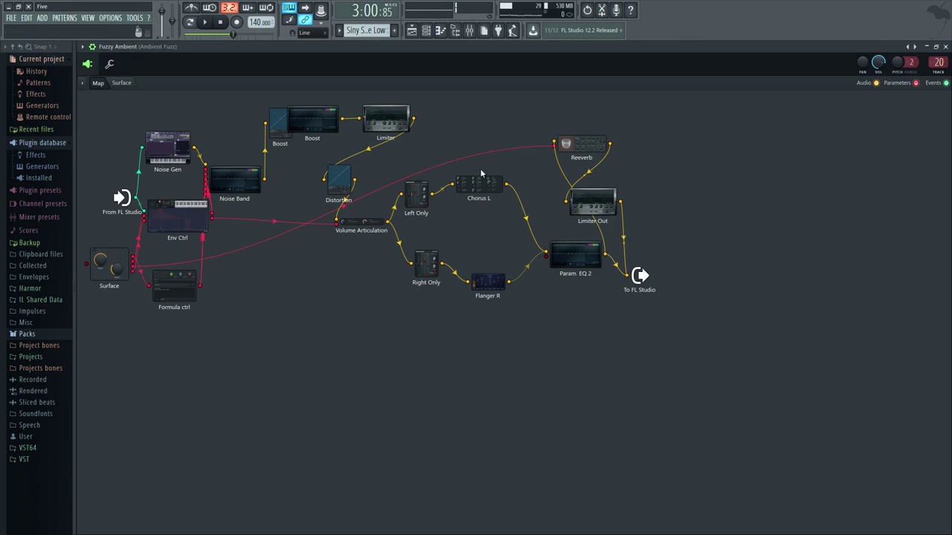
Step: Move Right Only, Flanger R and Param. EQ 2 closer together, and unmute the Flanger R link to audition E4
left_click_drag(426, 262, 406, 266)
mouse_move(488, 281)
left_mouse_down()
mouse_move(477, 253)
mouse_move(475, 279)
left_mouse_up()
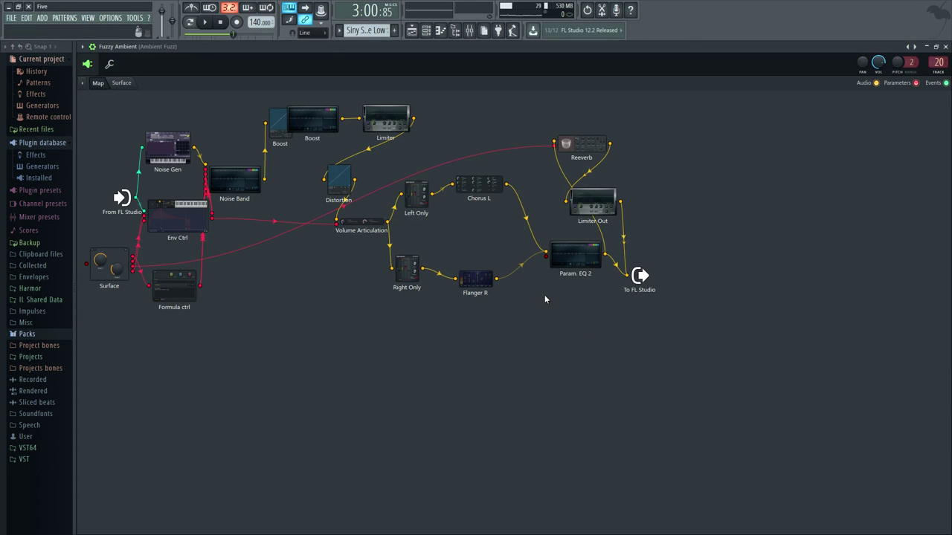
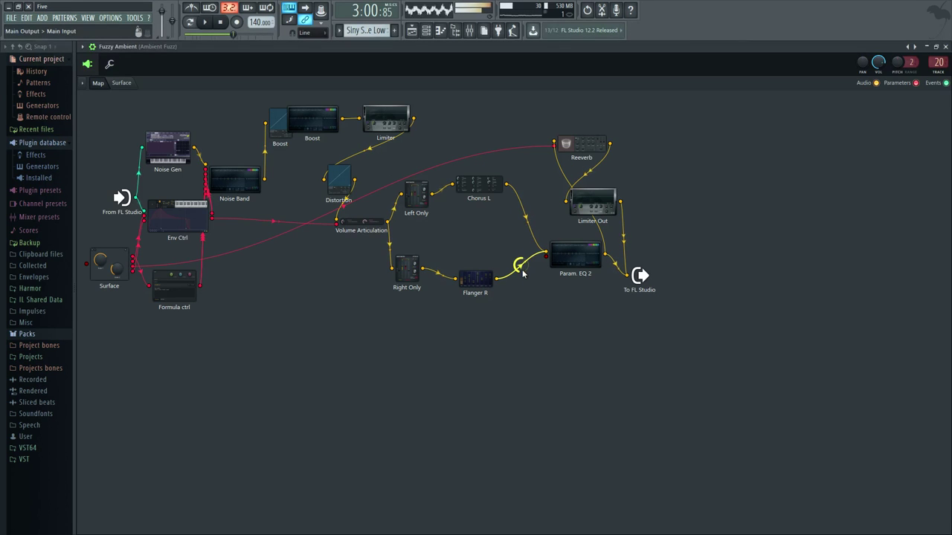
left_click_drag(574, 260, 554, 260)
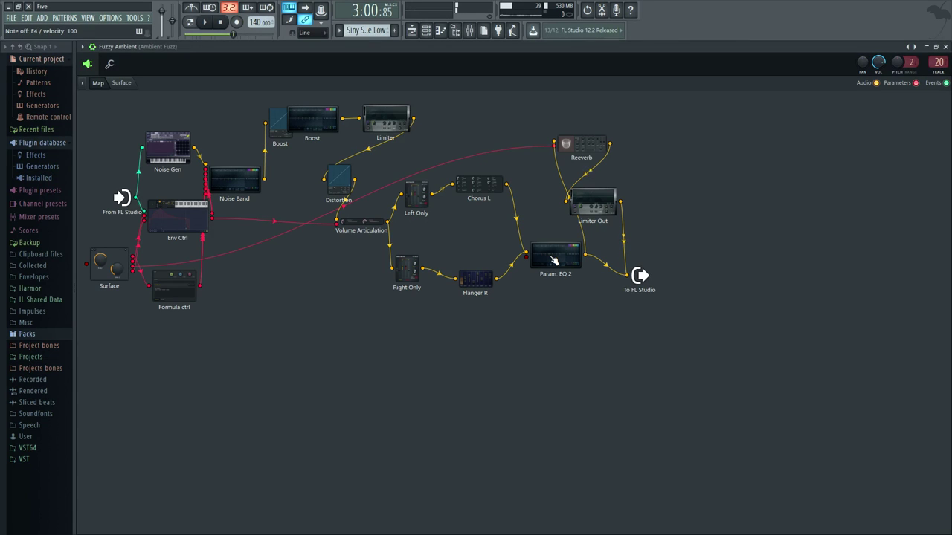
Step: Spread Limiter Out and Reeverb away from Param. EQ 2, and open the Limiter Out settings
left_click_drag(595, 201, 729, 203)
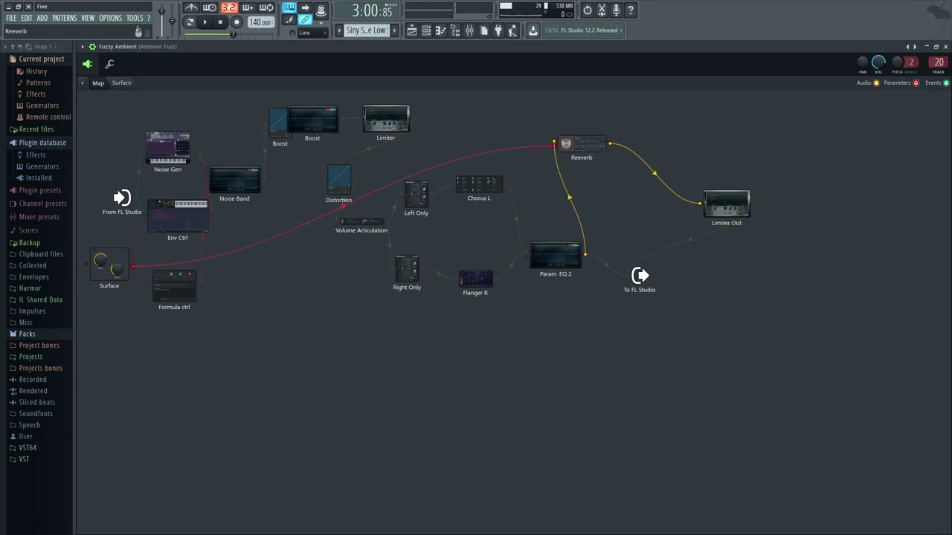
left_click_drag(582, 143, 604, 152)
left_click(726, 205)
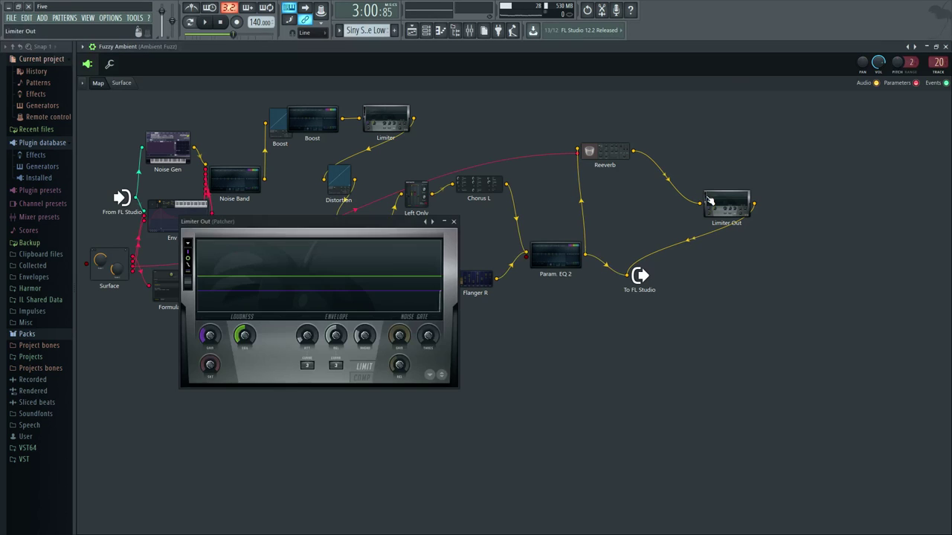
Step: Close the Limiter Out settings and move Limiter Out and Reeverb closer to Param. EQ 2
left_click(454, 222)
left_click_drag(697, 217, 660, 195)
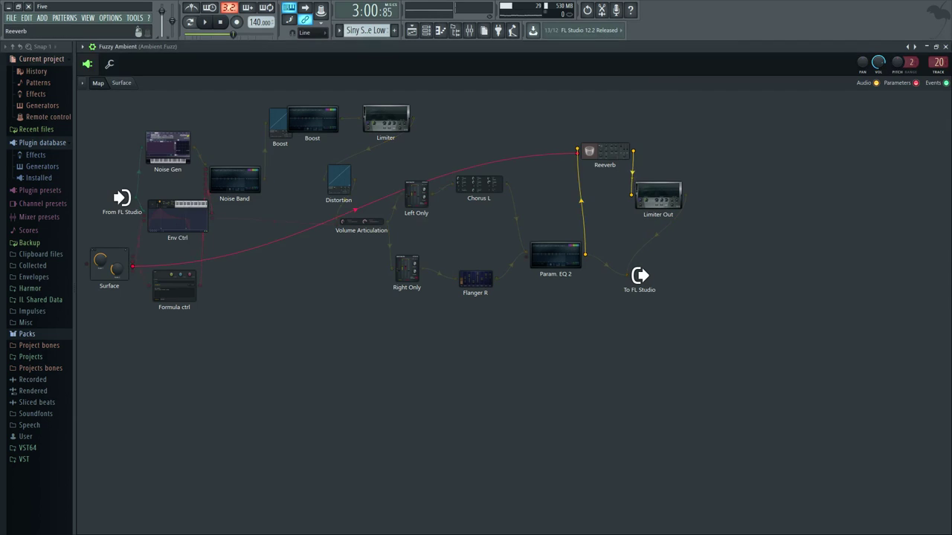
double_click(590, 175)
left_click_drag(621, 155, 580, 155)
left_click(414, 221)
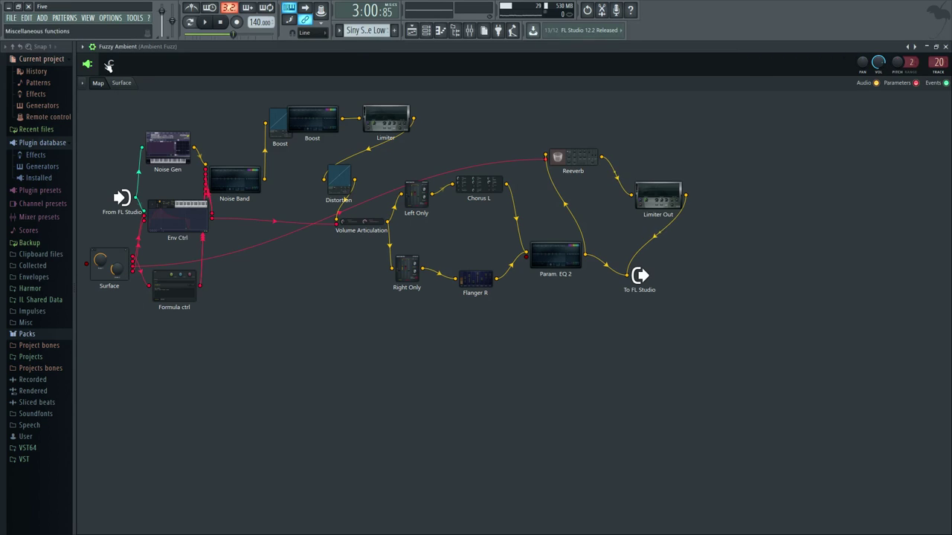
Step: Try the Reverb knob on the patch's control surface and bring up the Ambient Fuzz mixer track's effects
left_click(121, 83)
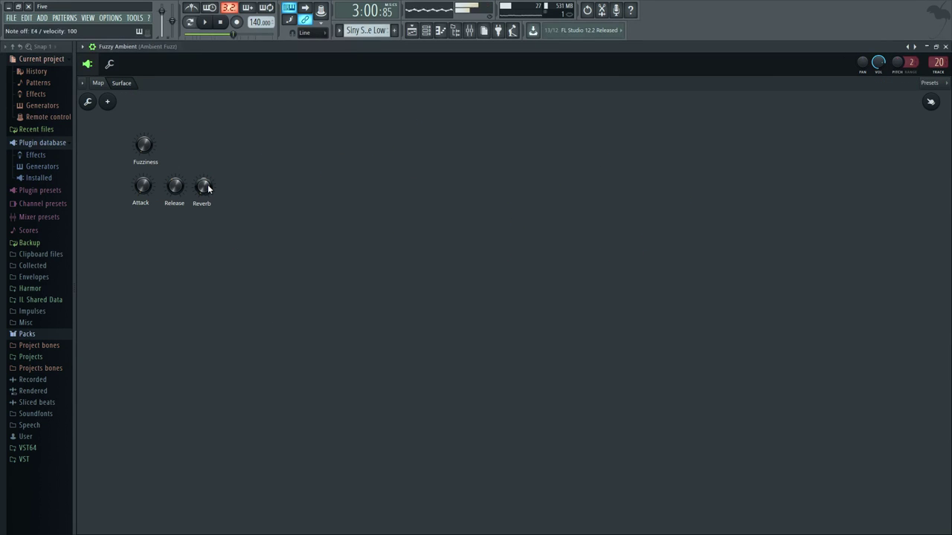
left_click_drag(204, 185, 206, 188)
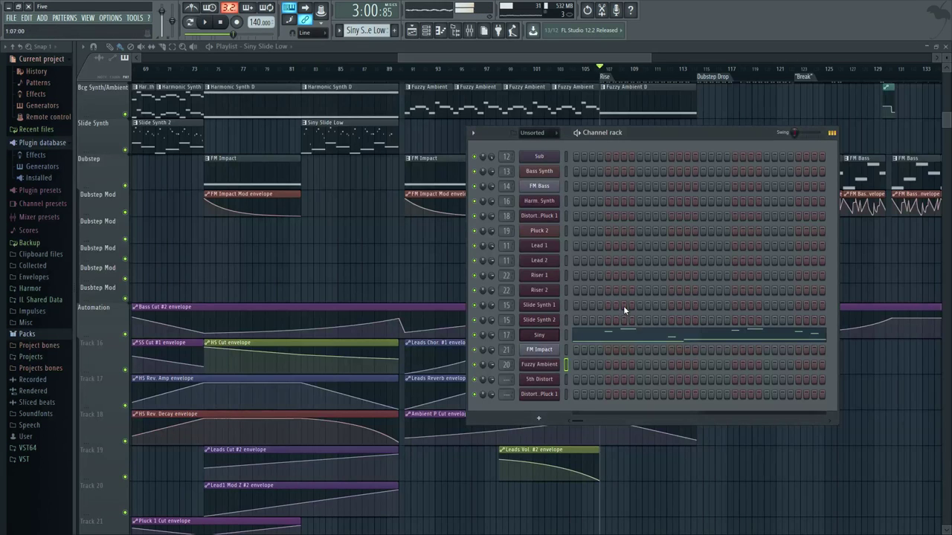
key("F9")
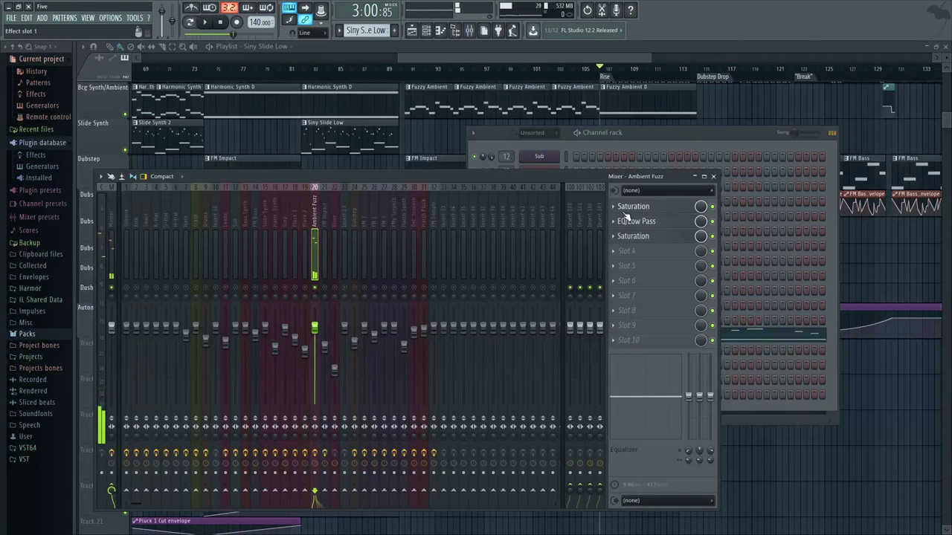
left_click(673, 158)
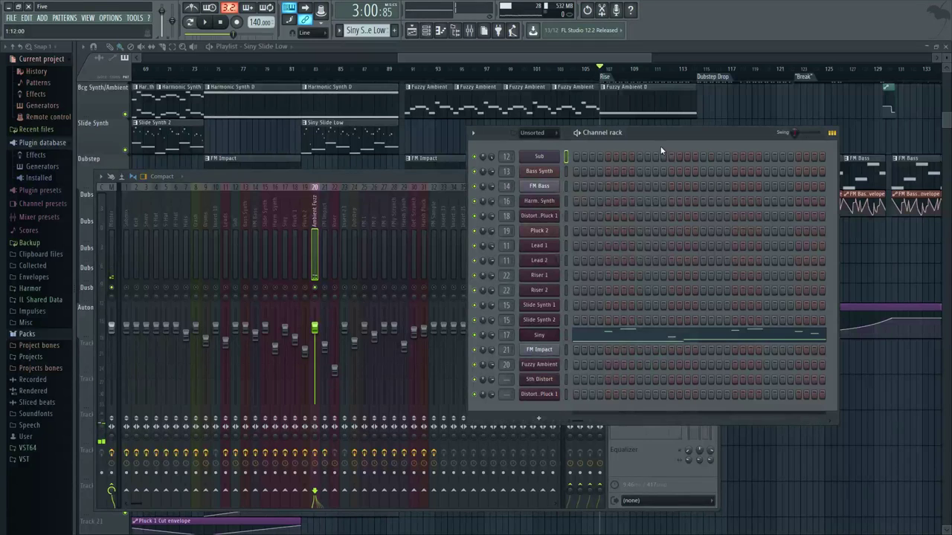
left_click(387, 176)
left_click(685, 155)
left_click(548, 338)
left_click(776, 69)
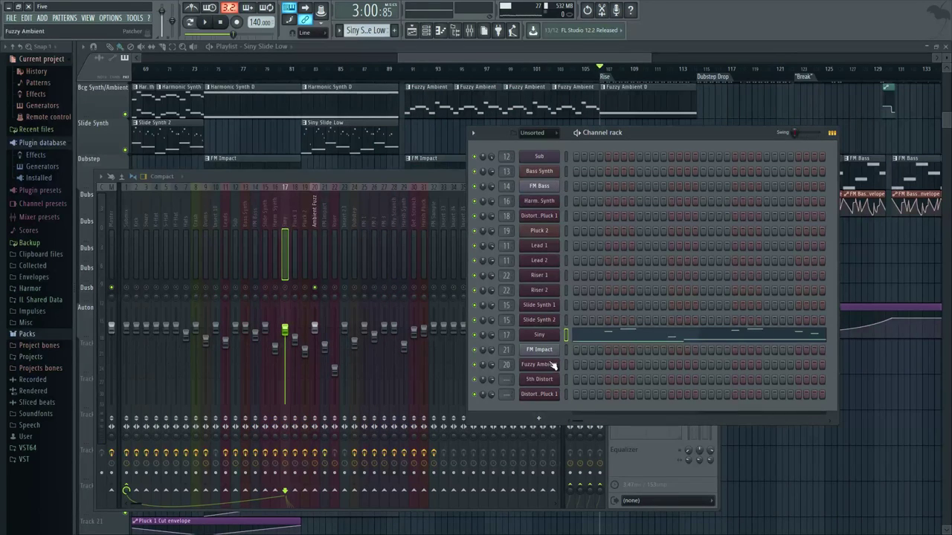
Step: Reopen the Fuzzy Ambient module map and rearrange Volume Articulation, Limiter, both Boost modules and Left Only
left_click(556, 364)
left_click(97, 83)
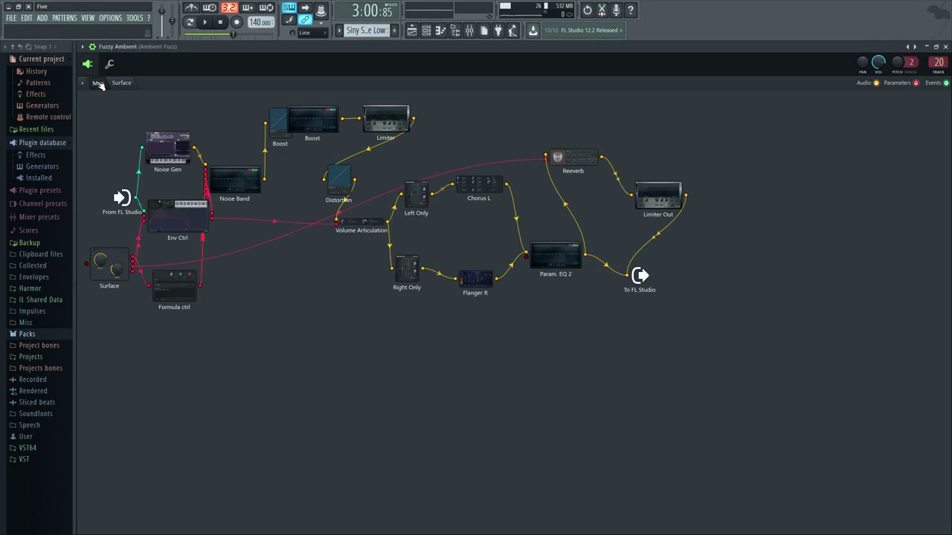
left_click_drag(361, 222, 401, 253)
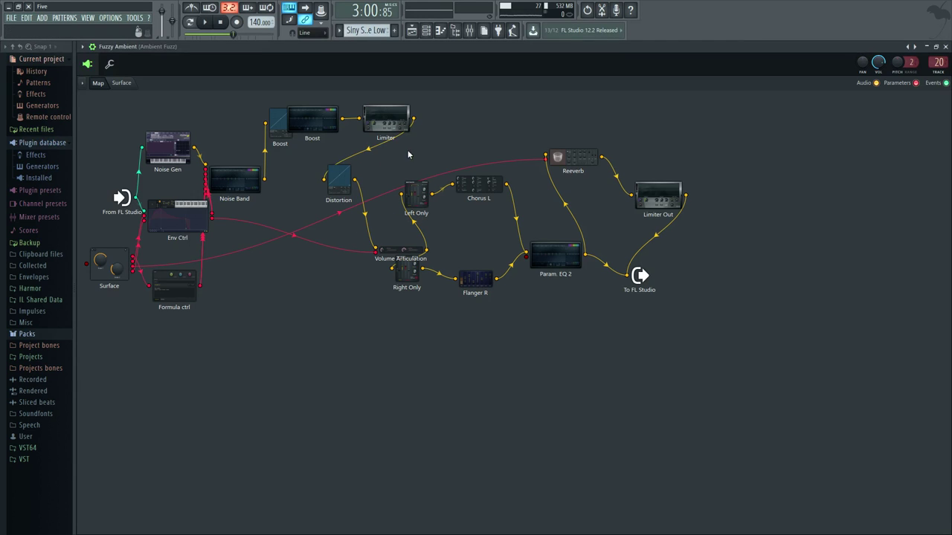
left_click_drag(387, 118, 268, 218)
left_click_drag(296, 129, 144, 221)
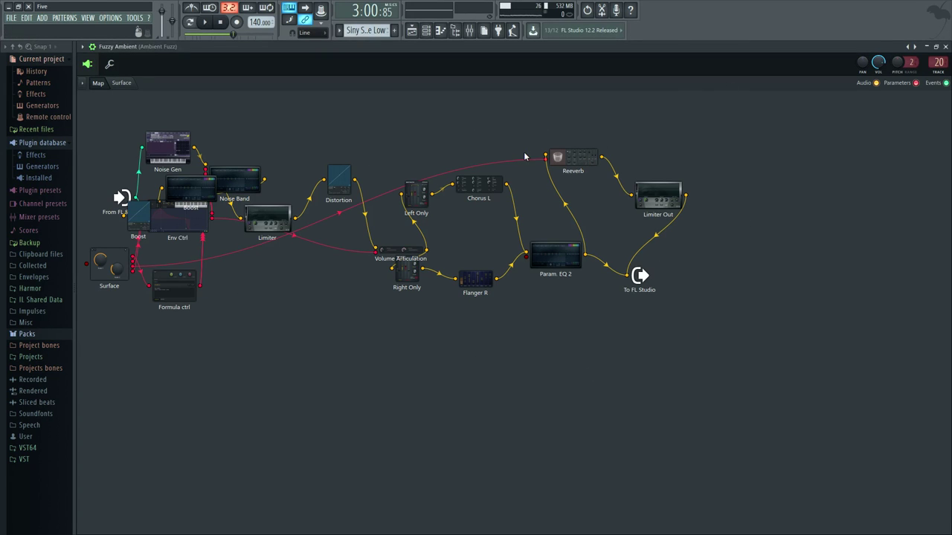
left_click_drag(392, 244, 342, 230)
left_click_drag(434, 202, 439, 137)
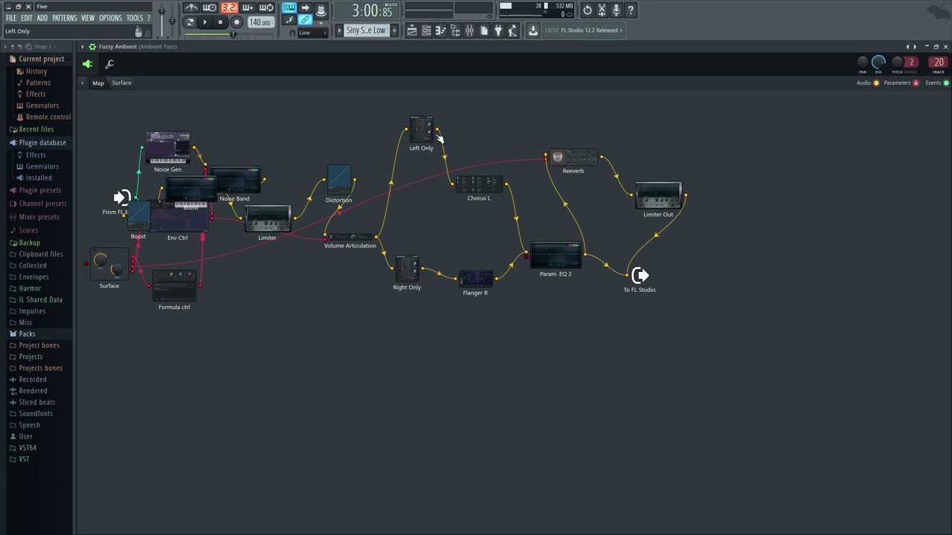
Step: Close the patch and examine the first Saturation and the EQ/Low Pass effects on the Ambient Fuzz mixer track
left_click(942, 46)
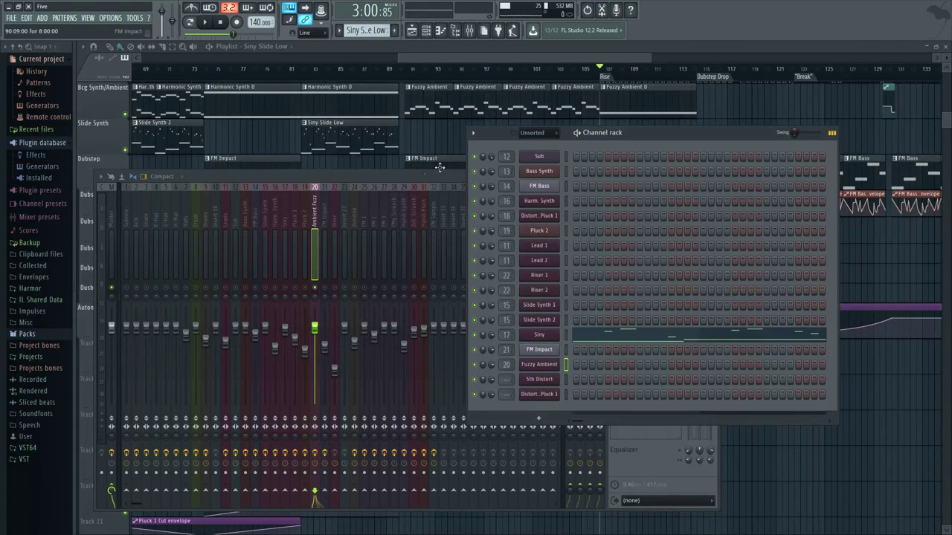
left_click(421, 182)
left_click(632, 206)
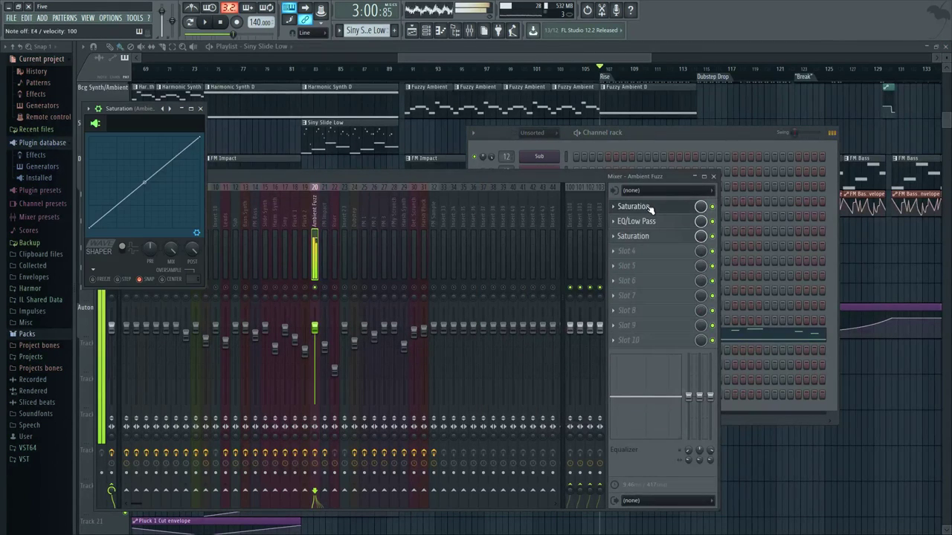
left_click(654, 221)
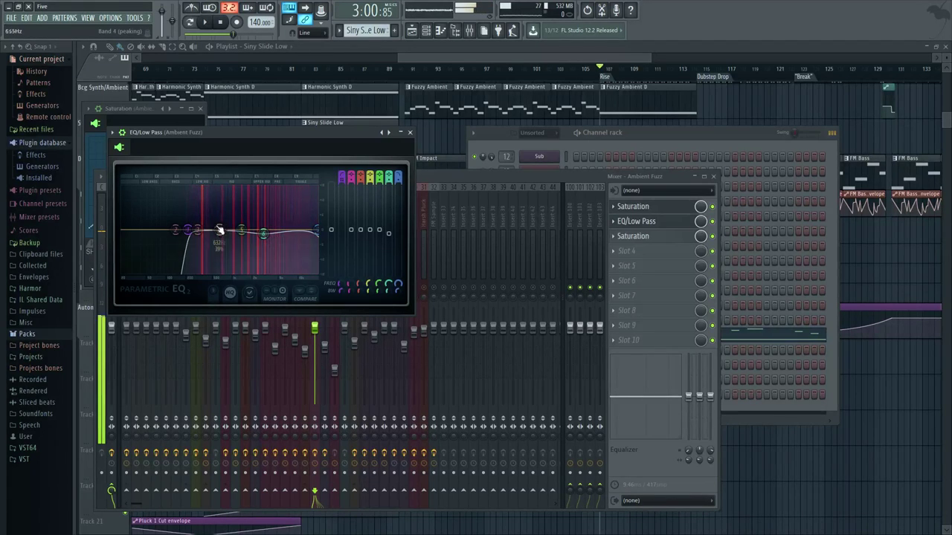
left_click(411, 132)
Step: Examine the enlarged waveshaper curve of the second Saturation effect, and close both Saturation windows
left_click(632, 238)
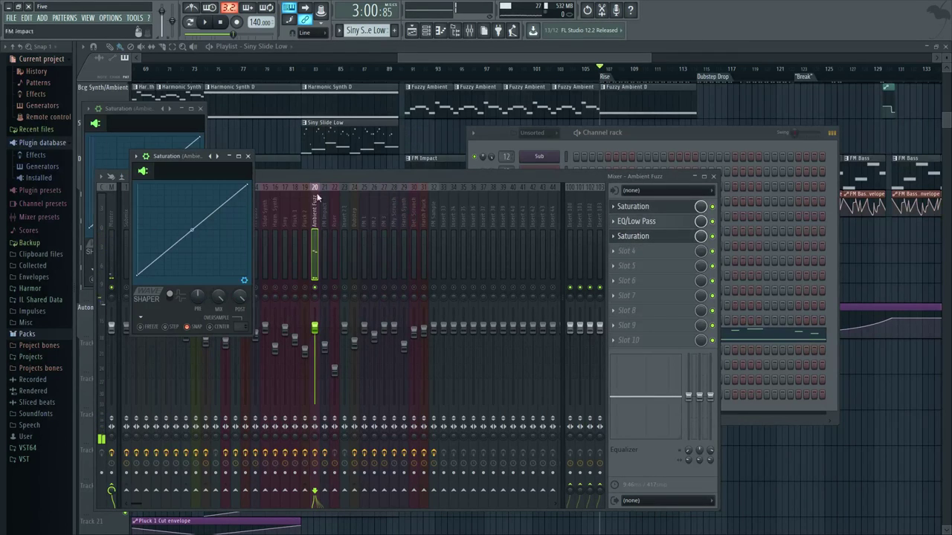
left_click_drag(187, 158, 240, 168)
left_click(291, 170)
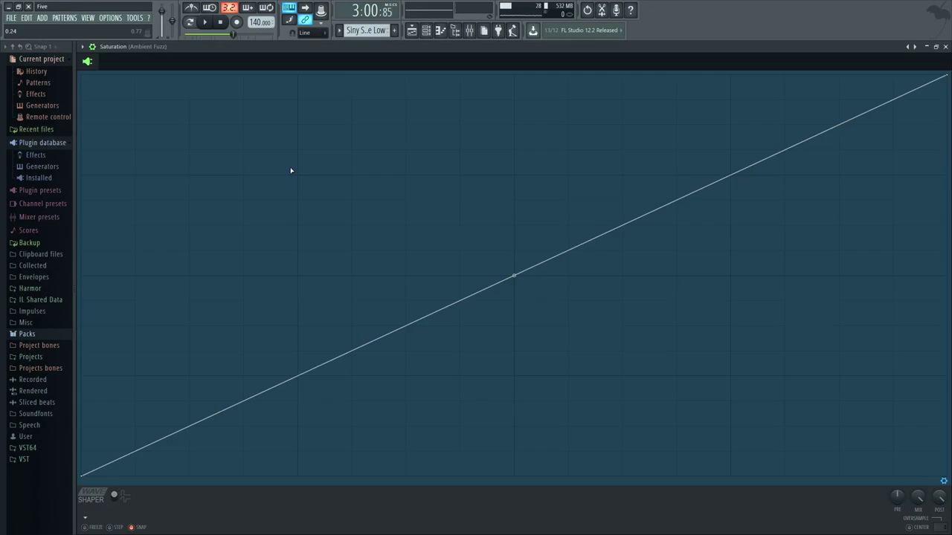
left_click(938, 47)
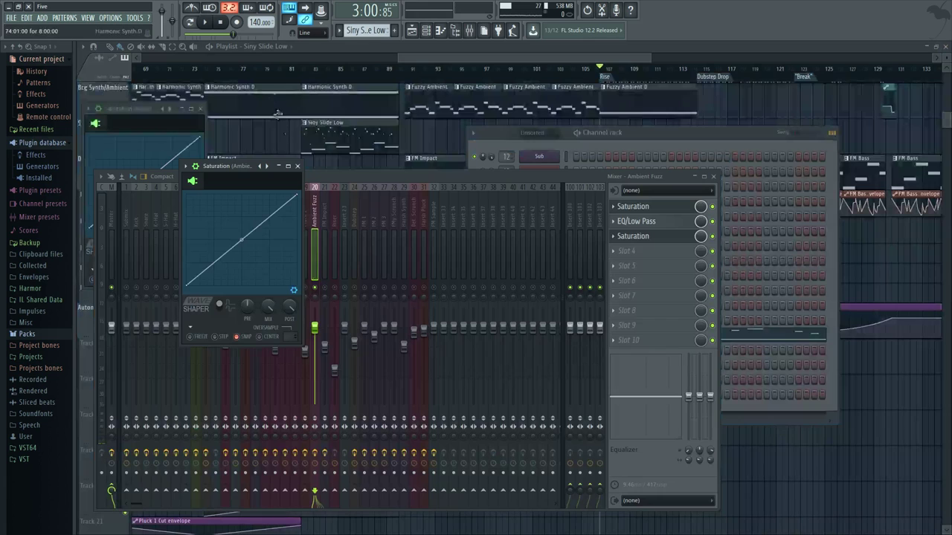
left_click(297, 166)
left_click(202, 111)
Step: Play from the start of the first Fuzzy Ambient clip while watching the patch's Param. EQ 2 spectrum
left_click_drag(413, 72, 406, 74)
scroll(456, 248, "up", 2)
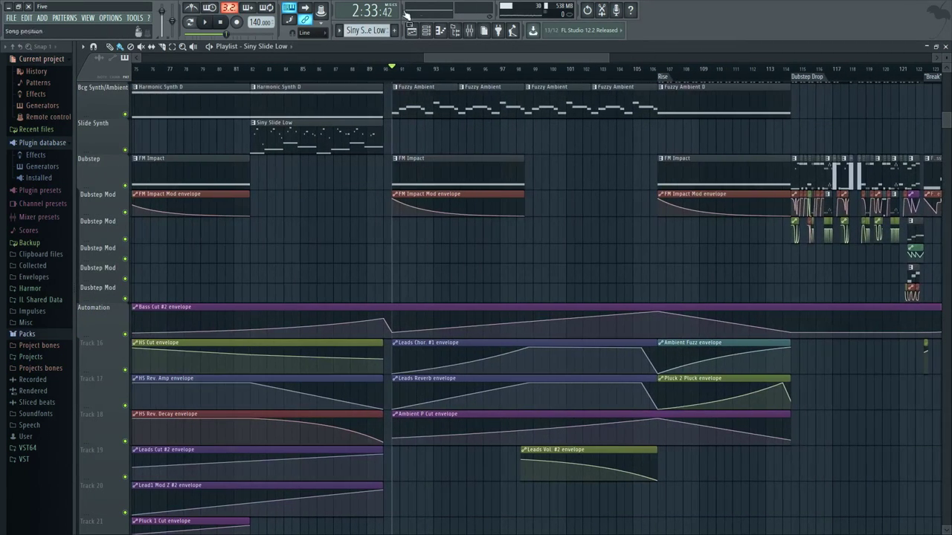
left_click(426, 31)
left_click(542, 370)
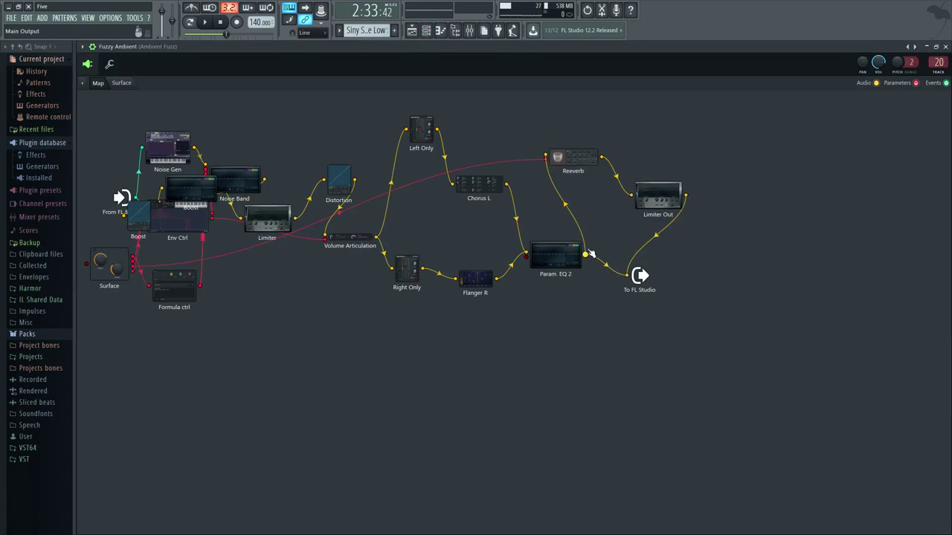
left_click(554, 255)
key("space")
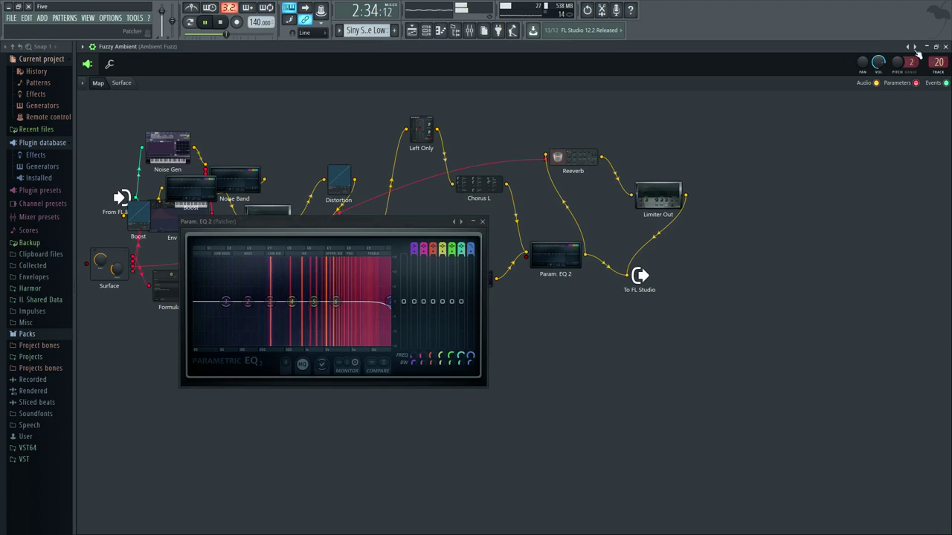
key("space")
left_click(945, 46)
Step: Replace the Param. EQ 2 view with Ambient Fuzz's EQ/Low Pass and watch its automated curve during playback
key("F9")
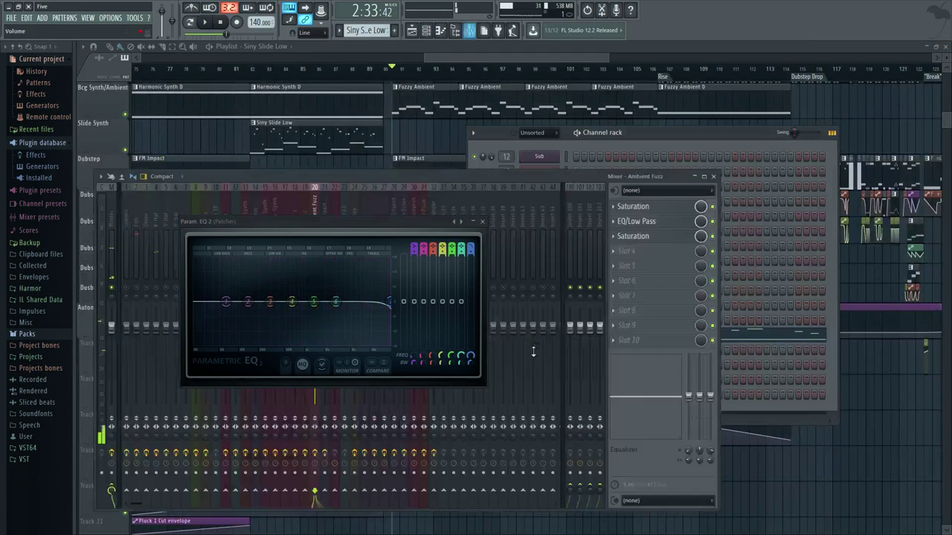
left_click(653, 222)
left_click(499, 192)
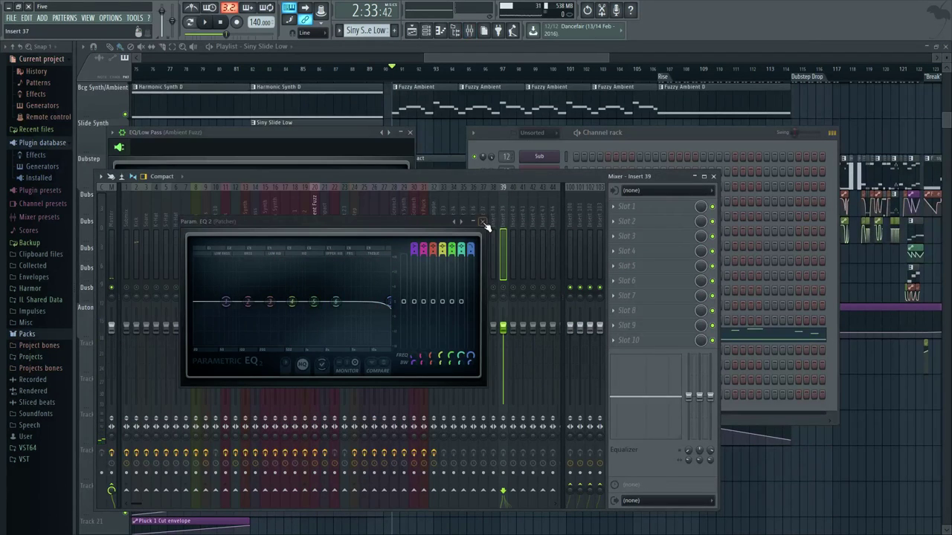
left_click(482, 221)
left_click_drag(250, 132, 238, 105)
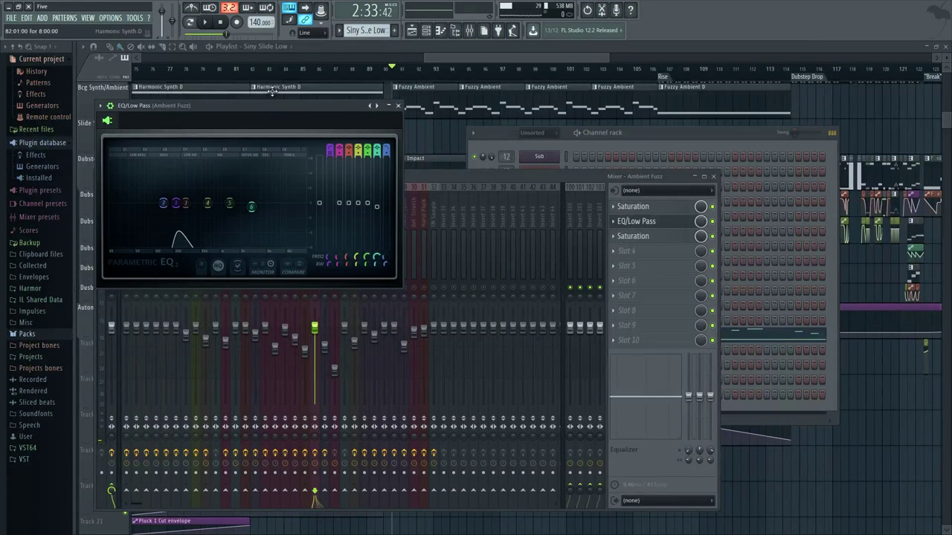
key("space")
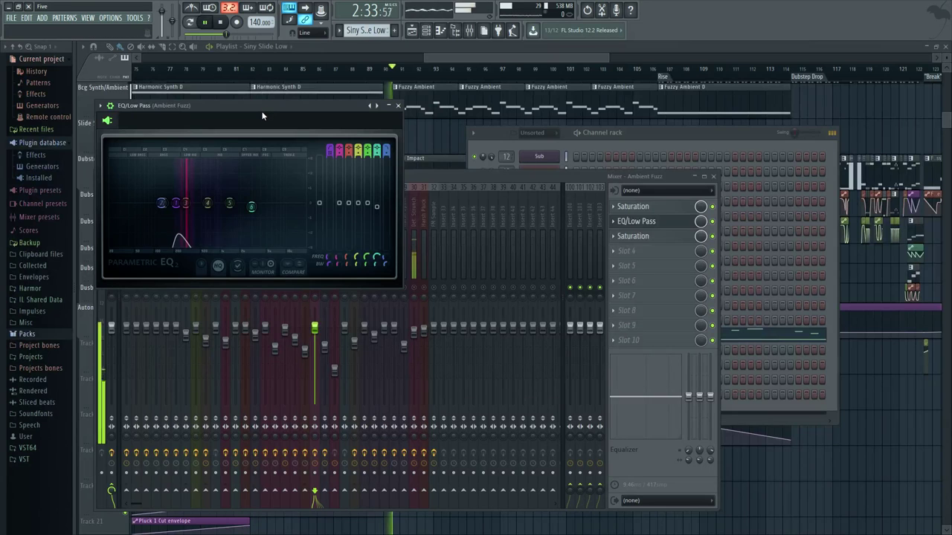
left_click_drag(251, 206, 206, 207)
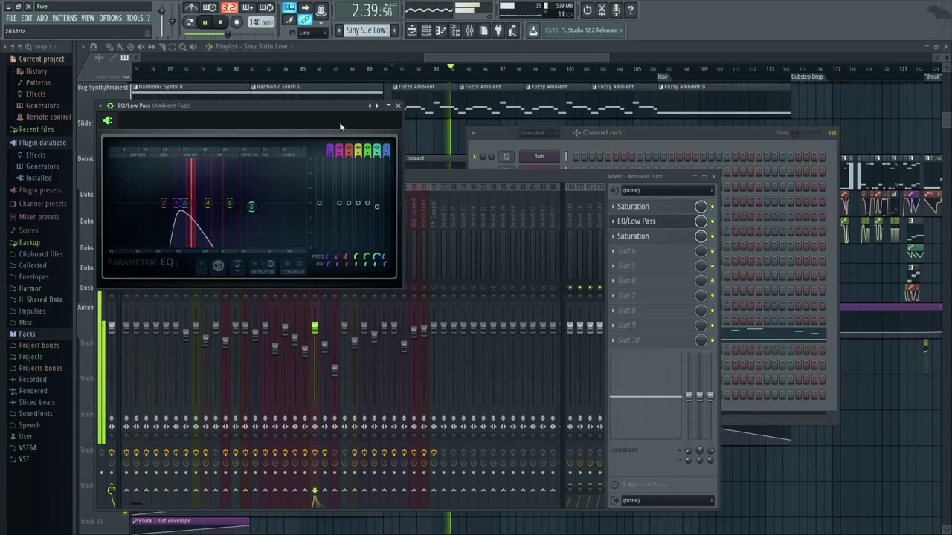
left_click_drag(193, 215, 223, 210)
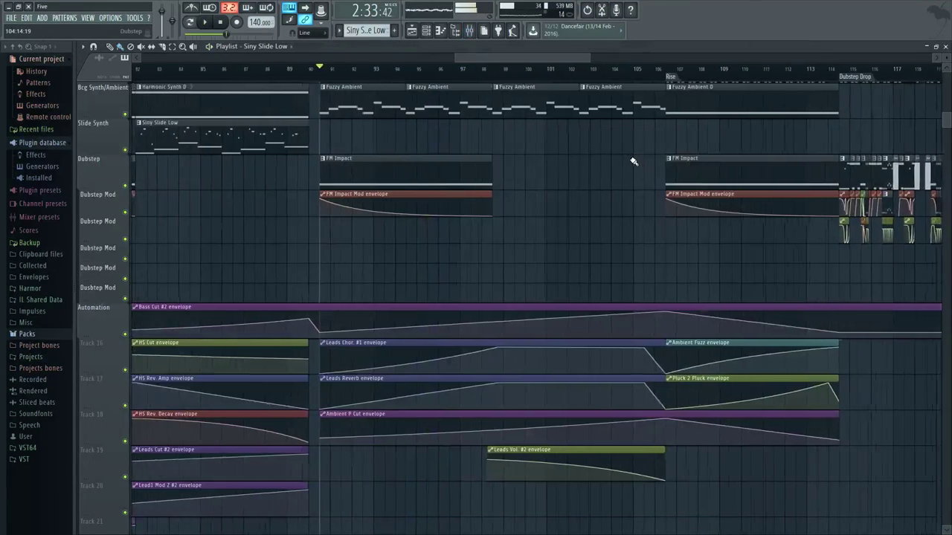
Step: Set playback to the start of the second Lead 1 #1 clip, unmute all mixer tracks, and play the full mix
left_click_drag(633, 161, 563, 257)
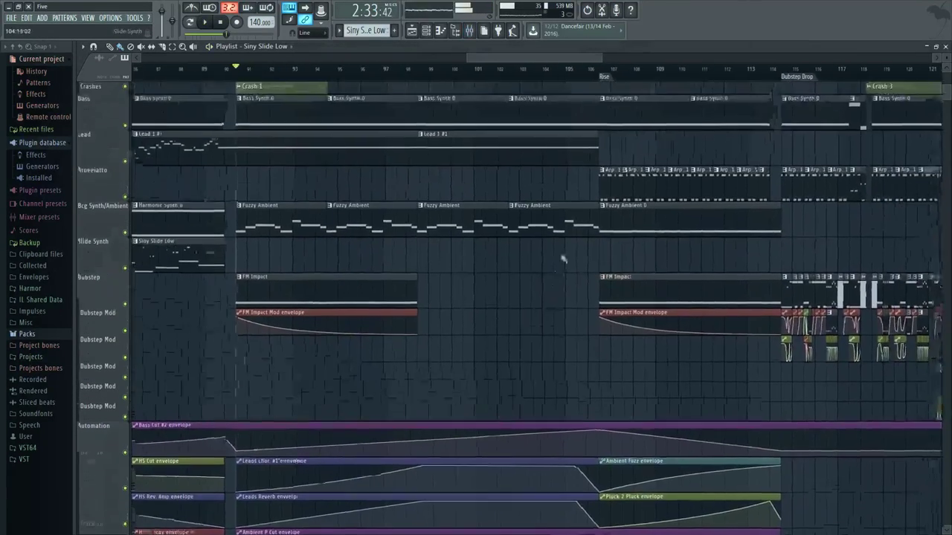
scroll(558, 257, "down", 1)
left_click_drag(600, 69, 436, 70)
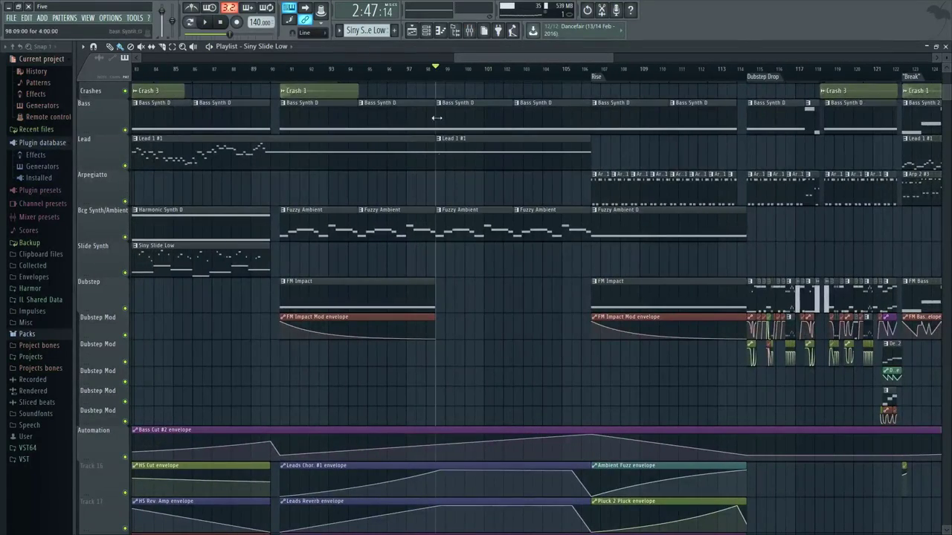
scroll(446, 334, "up", 2)
scroll(649, 225, "right", 2)
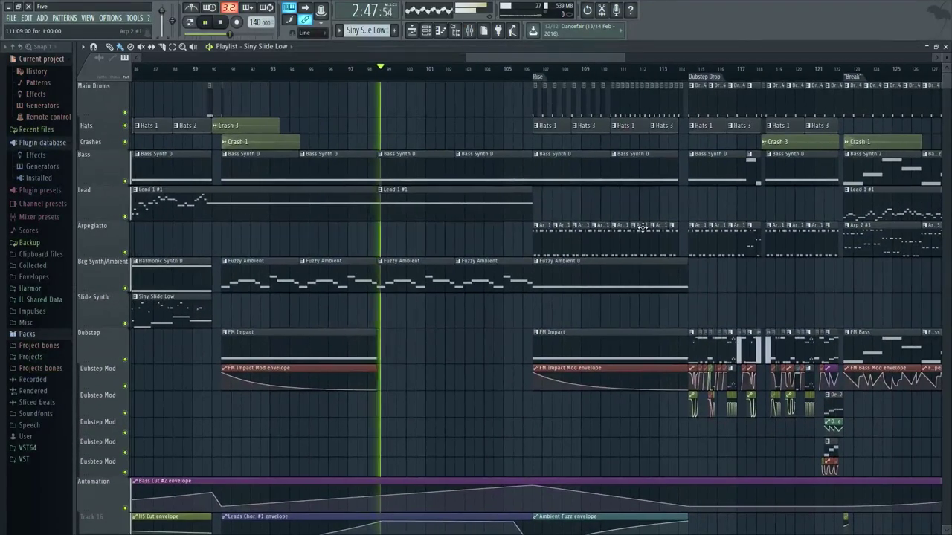
key("F9")
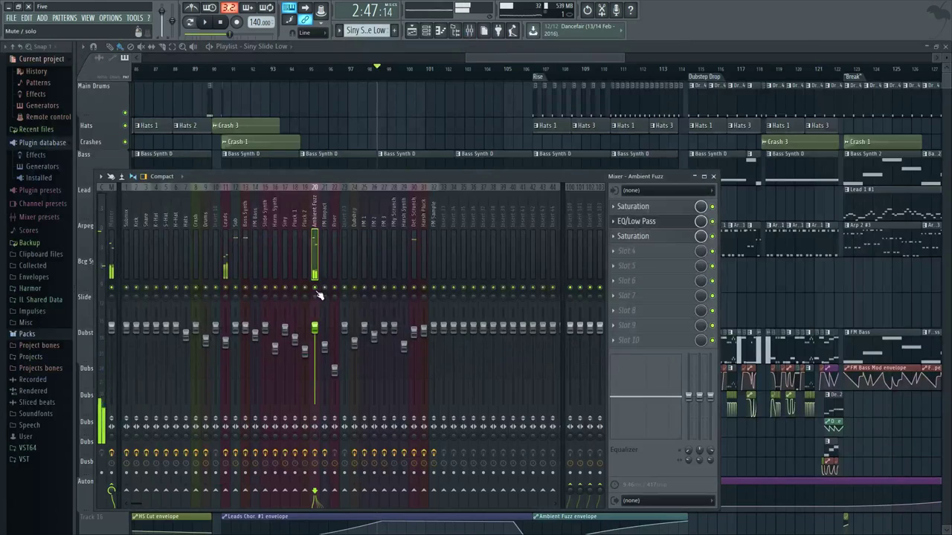
key("space")
key("F9")
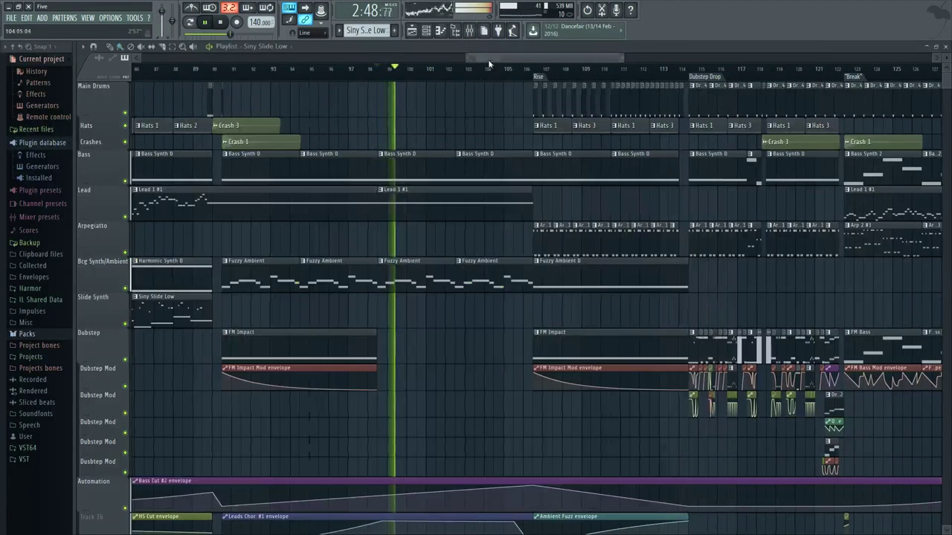
Step: Check the EQ/Low Pass effect on the Ambient Fuzz mixer track and return to the playlist
scroll(491, 287, "down", 2)
key("F9")
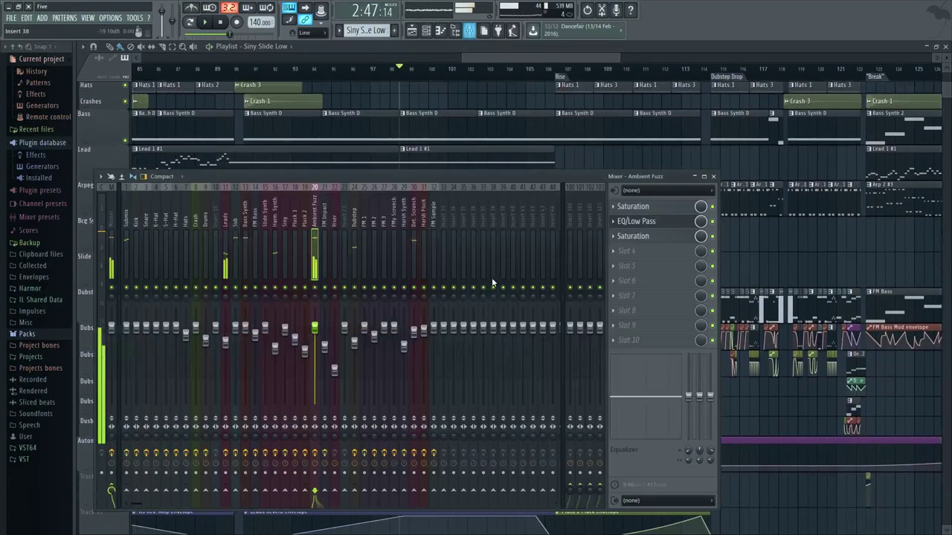
left_click(640, 221)
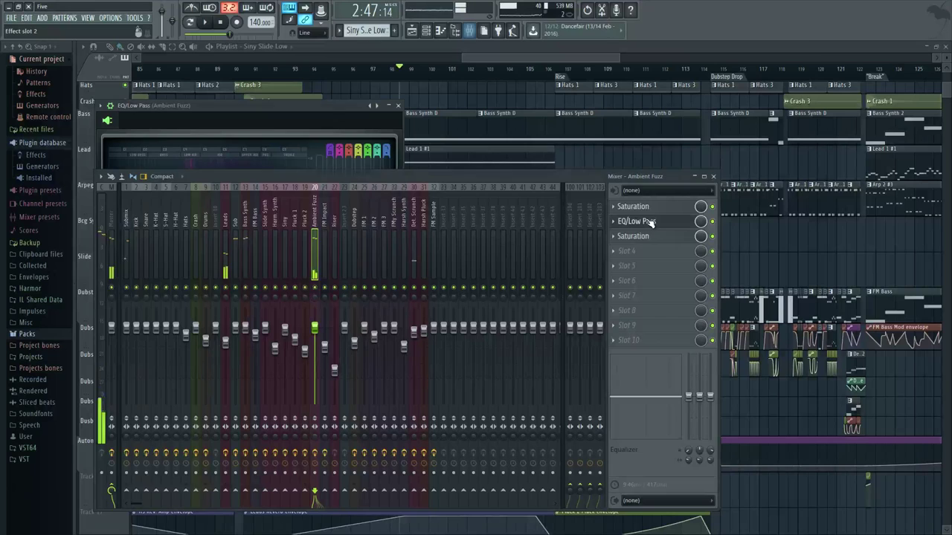
left_click(490, 55)
Step: Play the full mix from the first Fuzzy Ambient clip and reopen the Fuzzy Ambient patch
left_click(244, 69)
key("F6")
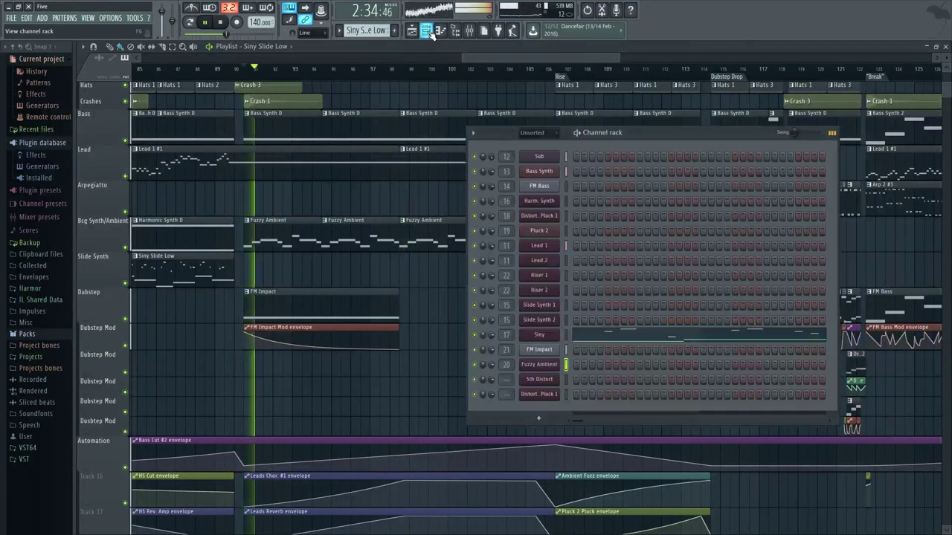
left_click(547, 365)
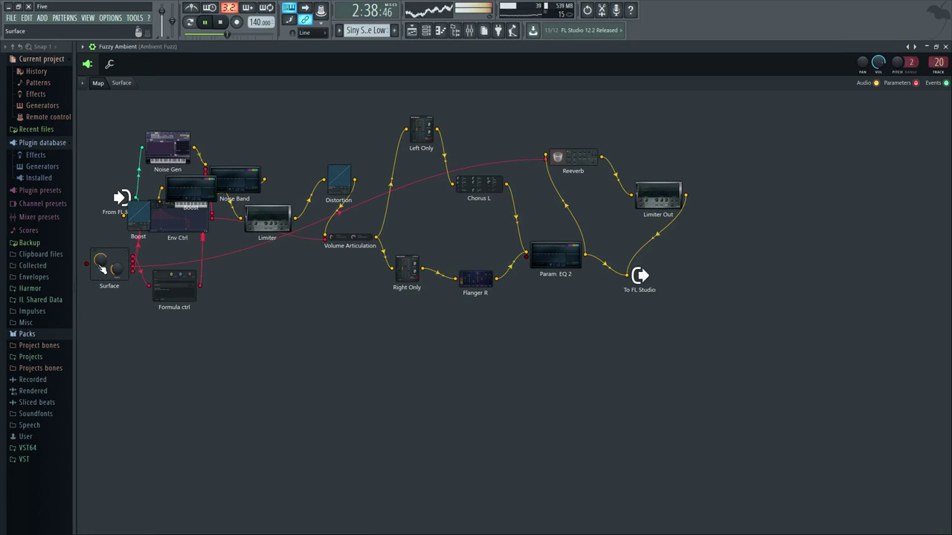
Step: Check the Fuzzy Ambient patch's Surface controls during playback, return to its Map view, and stop playback
left_click(120, 82)
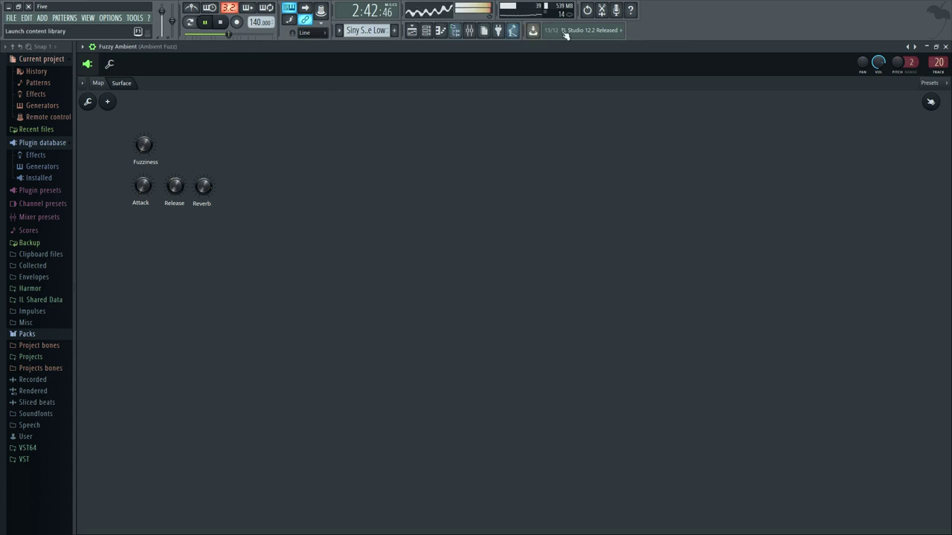
left_click(945, 46)
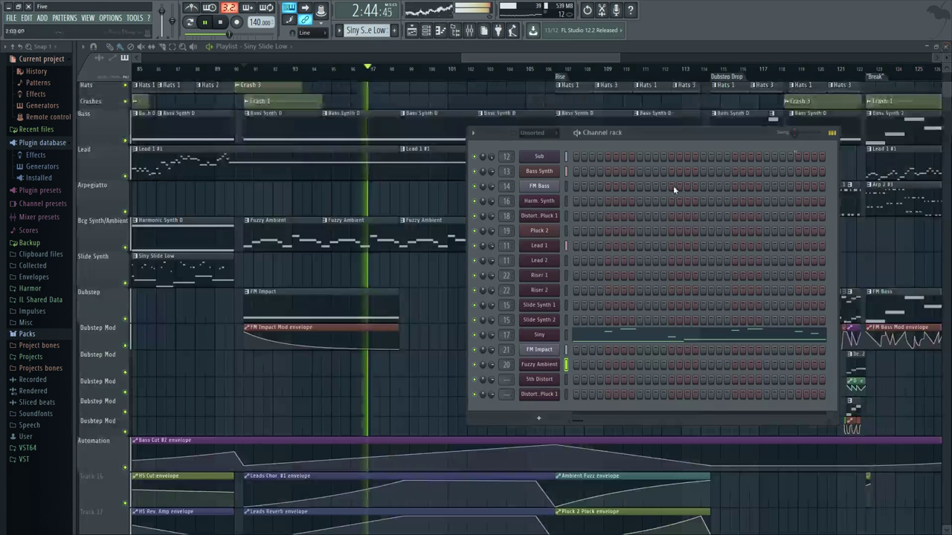
left_click(528, 365)
left_click(98, 82)
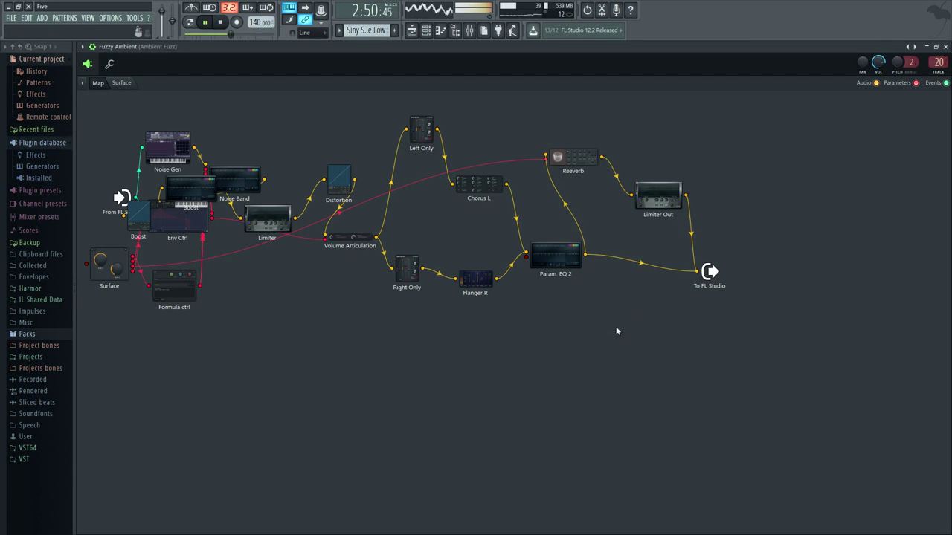
key("space")
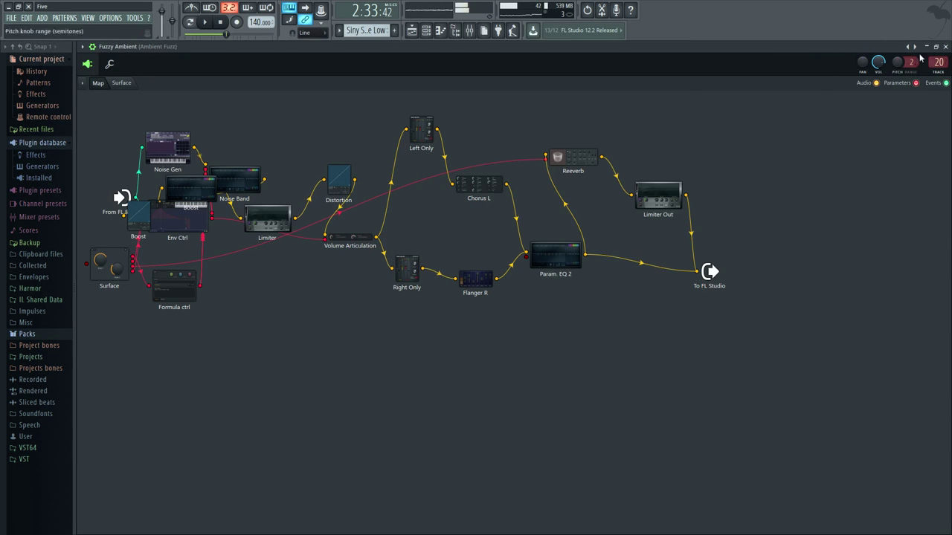
Step: Restore the Fuzzy Ambient patch from full size, close it, and bring the Rise and Dubstep Drop sections into view
double_click(887, 47)
left_click_drag(898, 121, 646, 109)
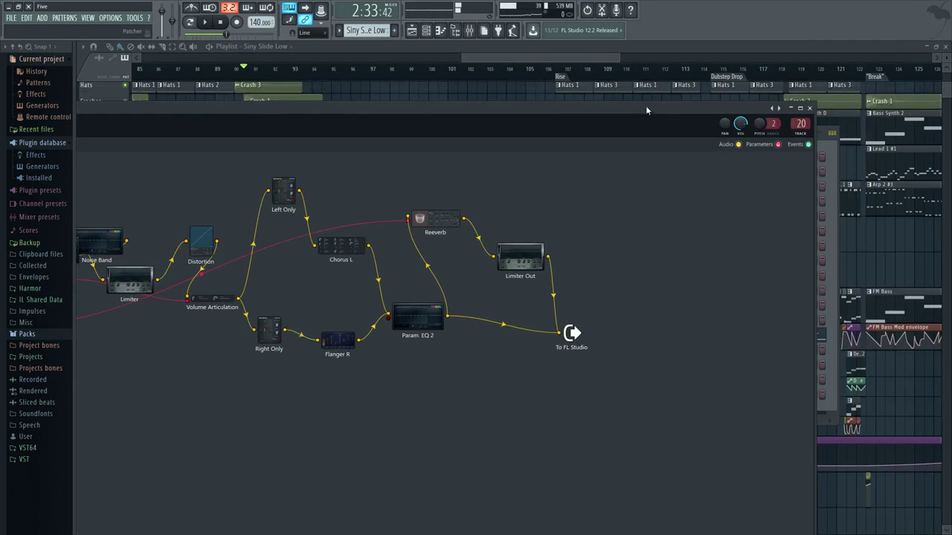
left_click(810, 109)
left_click_drag(505, 59, 544, 61)
scroll(533, 259, "up", 1)
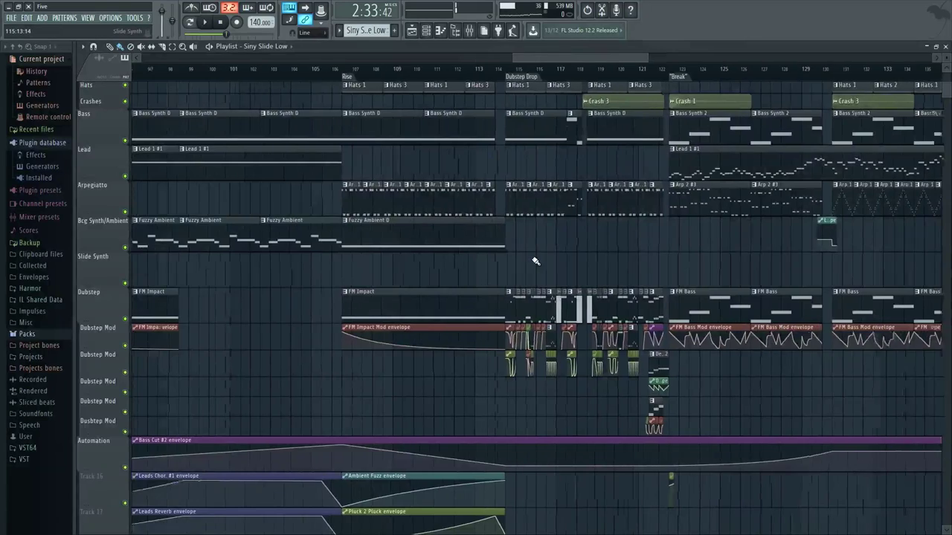
scroll(536, 253, "up", 1)
Step: Check the EQ/Low Pass effect on the Ambient Fuzz mixer track during a brief playback and return to the playlist
key("F9")
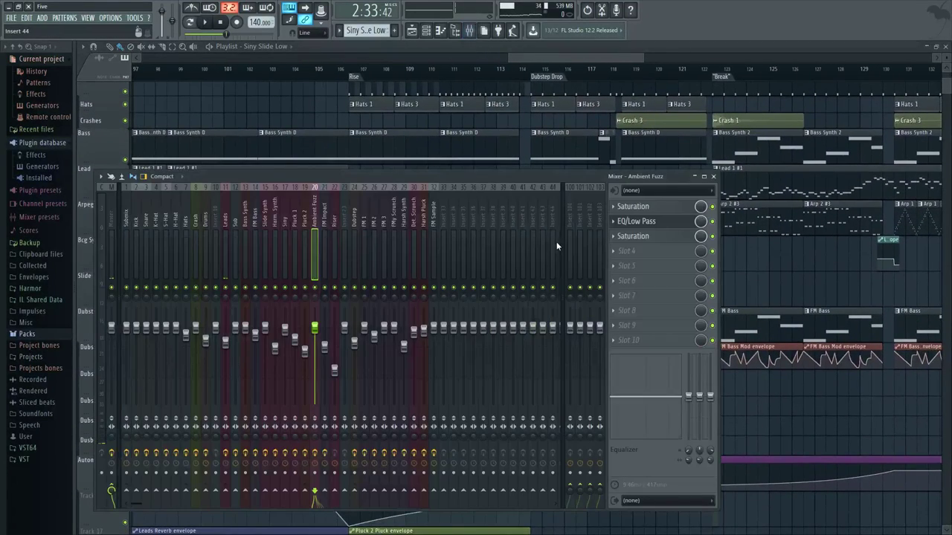
left_click(643, 221)
key("space")
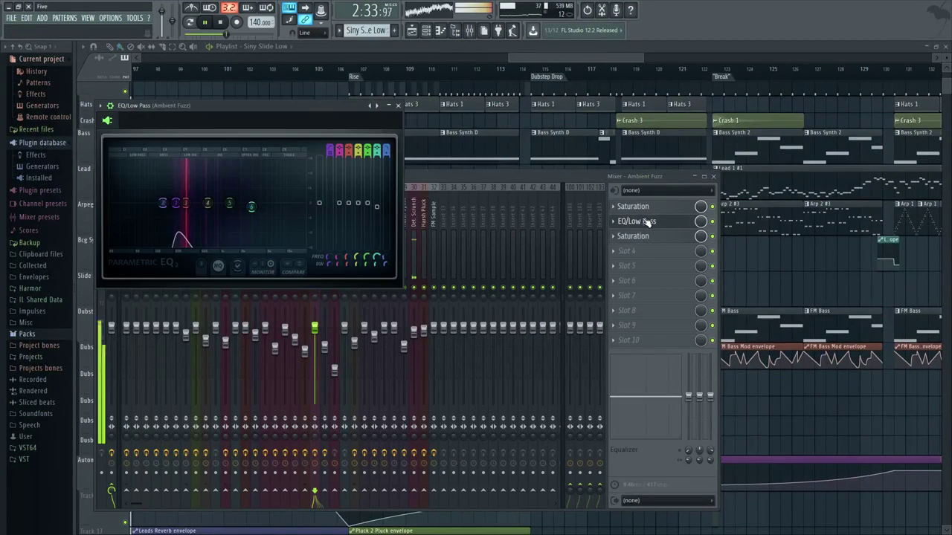
left_click(643, 220)
key("space")
key("F9")
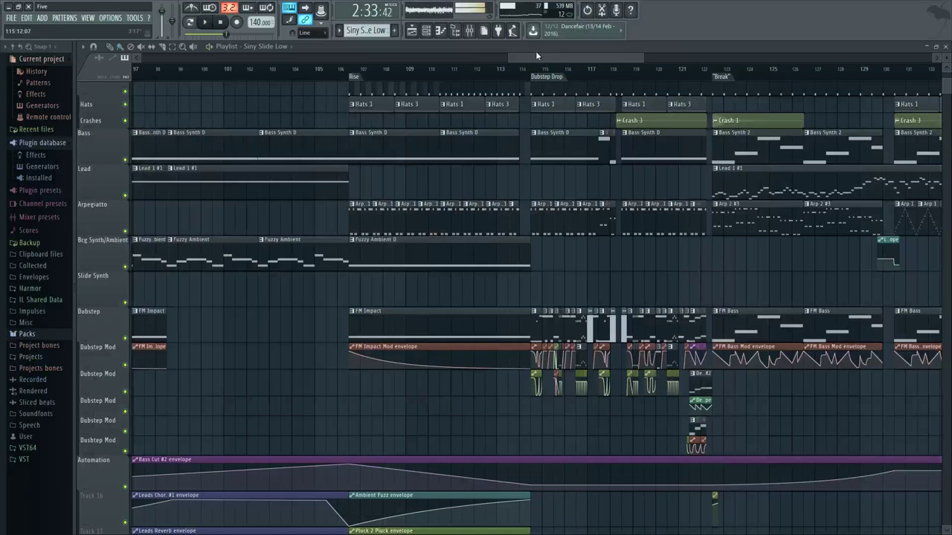
Step: In the Fuzzy Ambient patch, remove the direct link from Param. EQ 2 to To FL Studio and play the mix
left_click(426, 30)
left_click(541, 365)
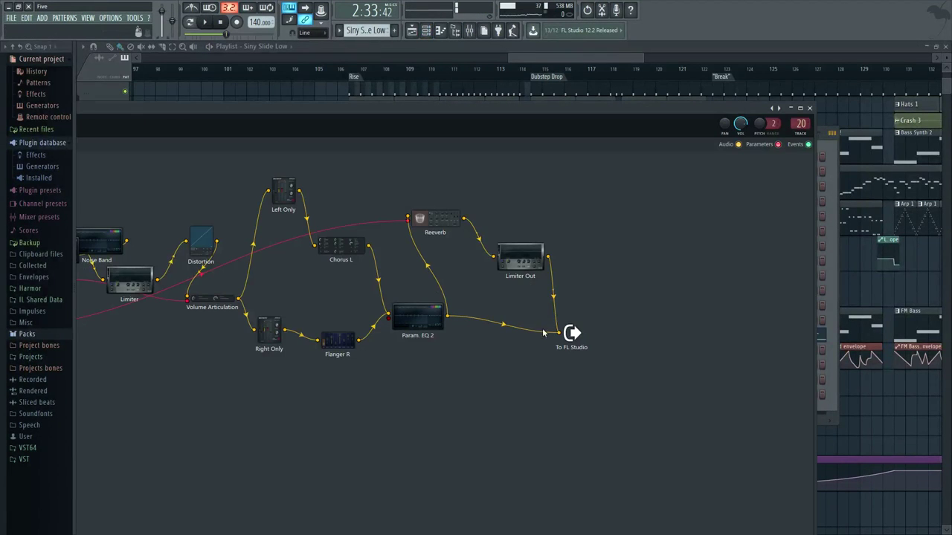
left_click_drag(548, 257, 553, 266)
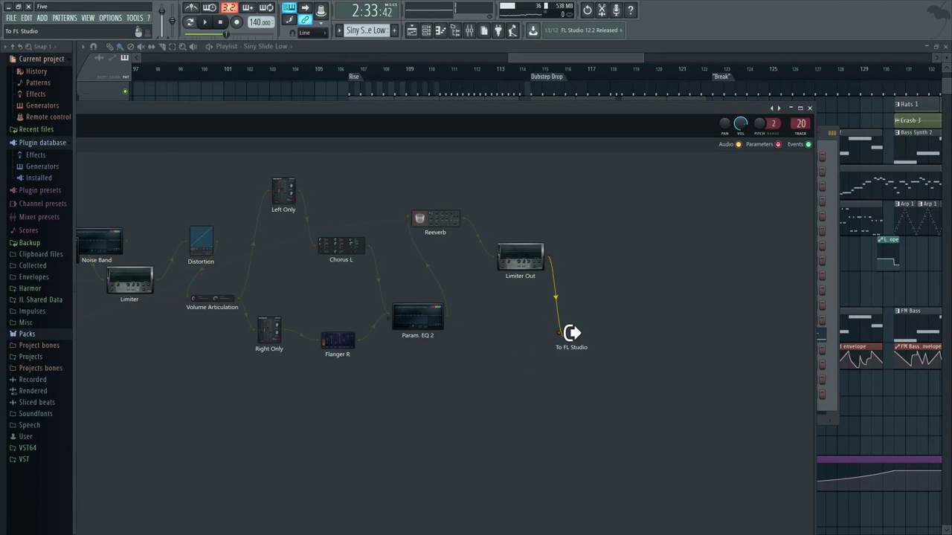
left_click_drag(559, 332, 560, 332)
key("space")
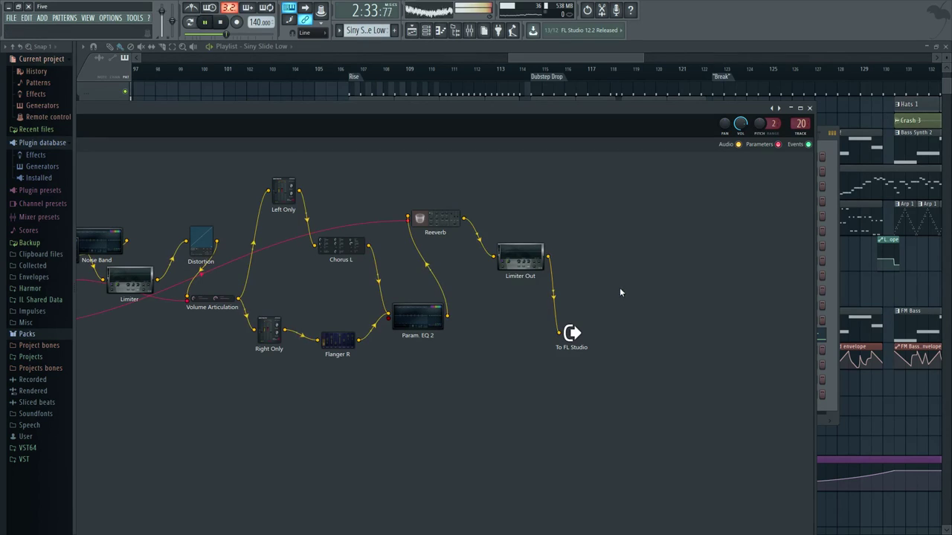
Step: Play the mix from the Fuzzy Ambient clip at bar 102 and inspect Reeverb's dry level inside the Fuzzy Ambient patch
left_click(545, 80)
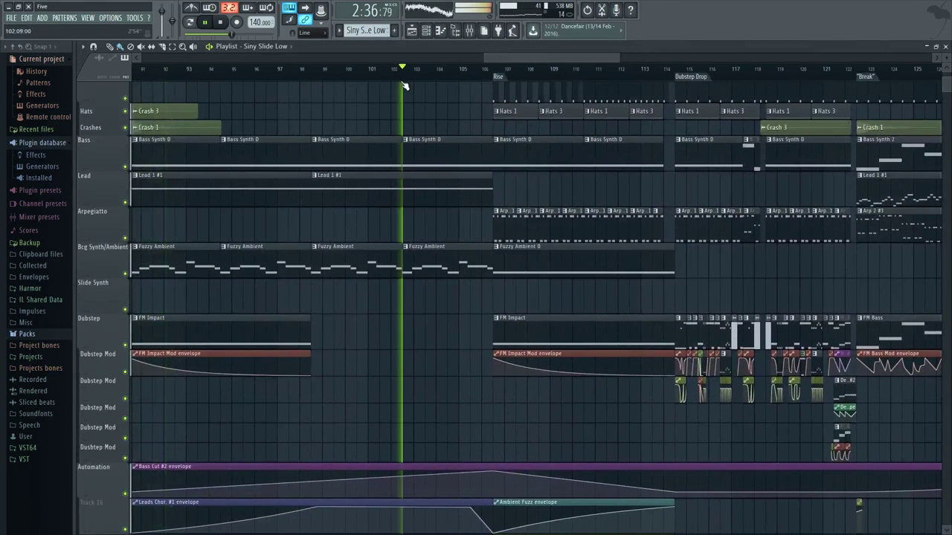
left_click(426, 30)
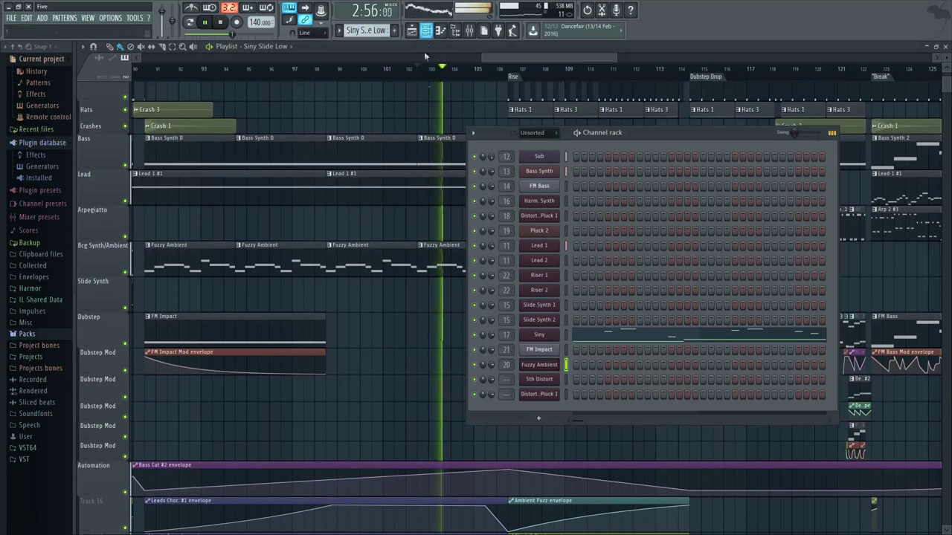
left_click(529, 363)
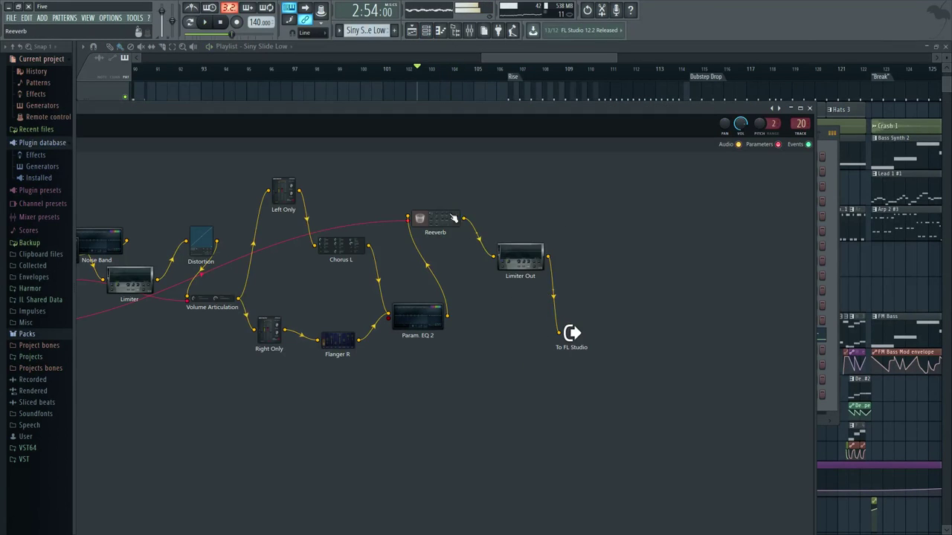
left_click(428, 219)
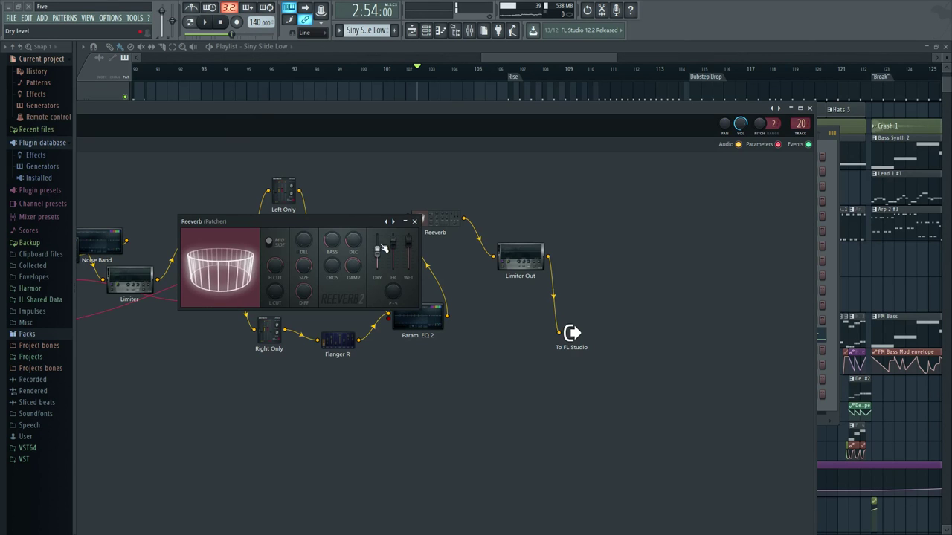
left_click(414, 221)
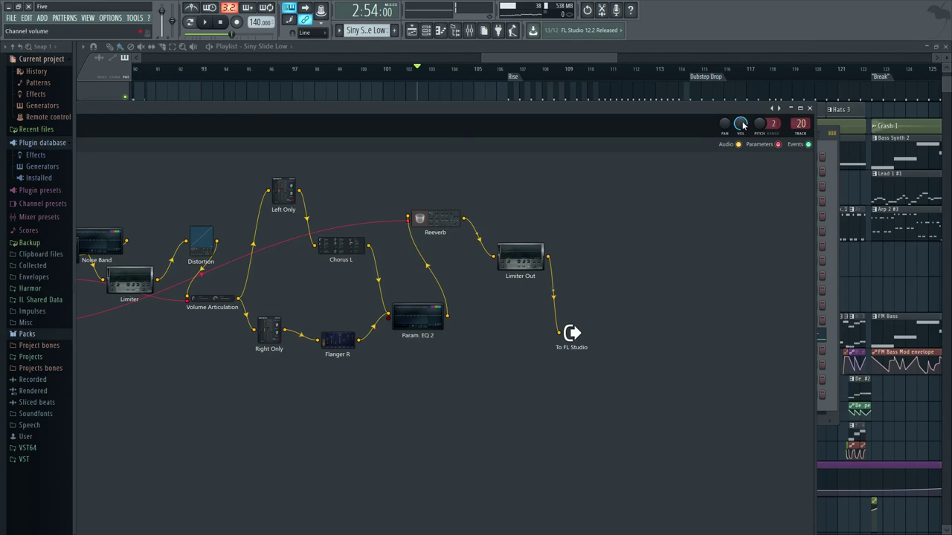
left_click(809, 109)
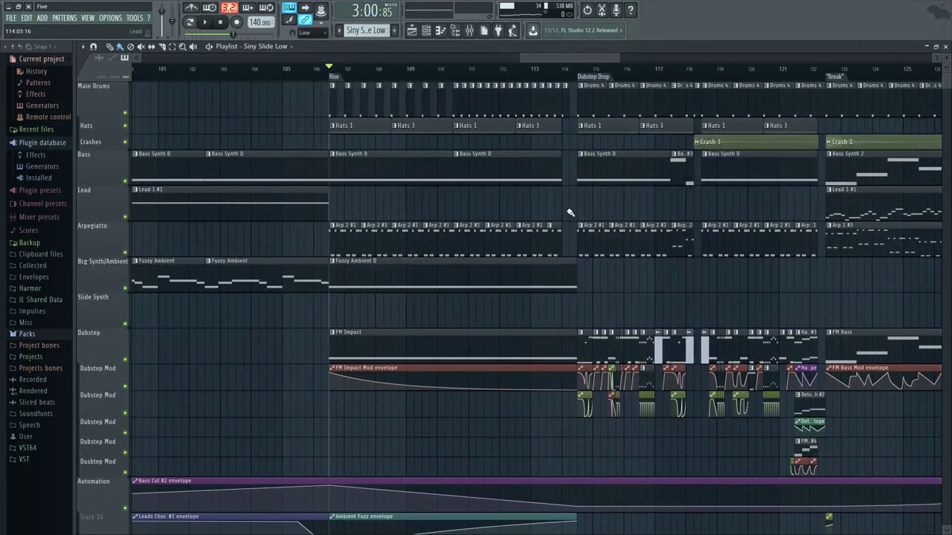
Step: Play the mix from the Rise marker, stop it, and examine the section's automation envelopes in the playlist
key("space")
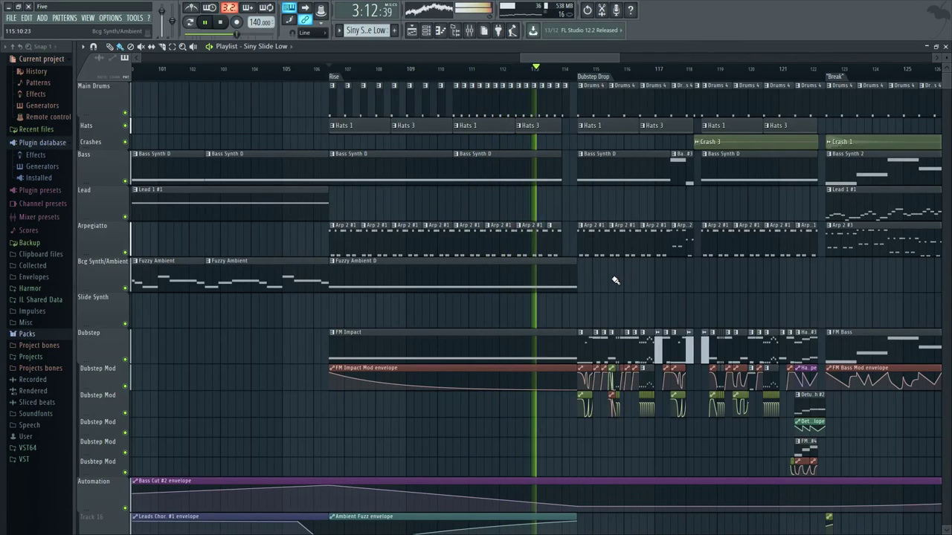
key("space")
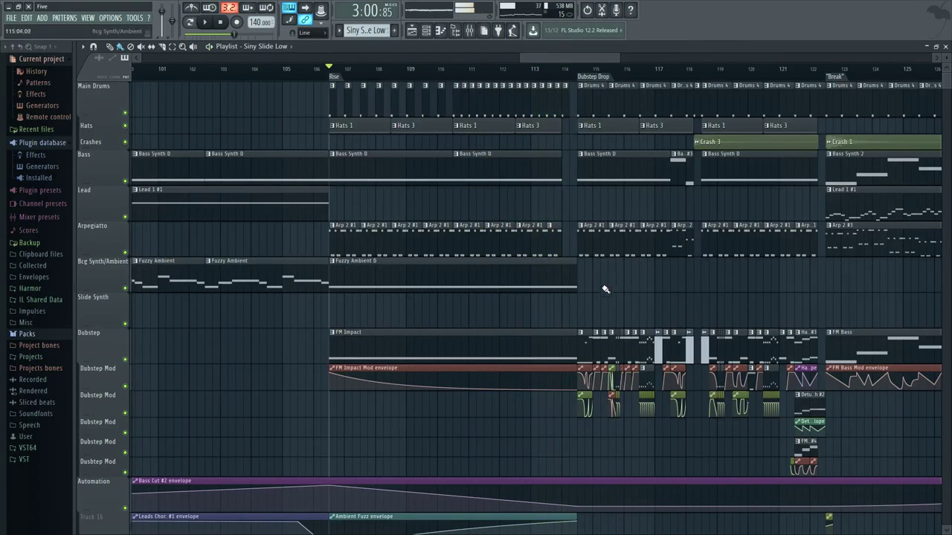
scroll(545, 318, "down", 2, "ctrl")
scroll(520, 297, "down", 3)
scroll(442, 349, "down", 1)
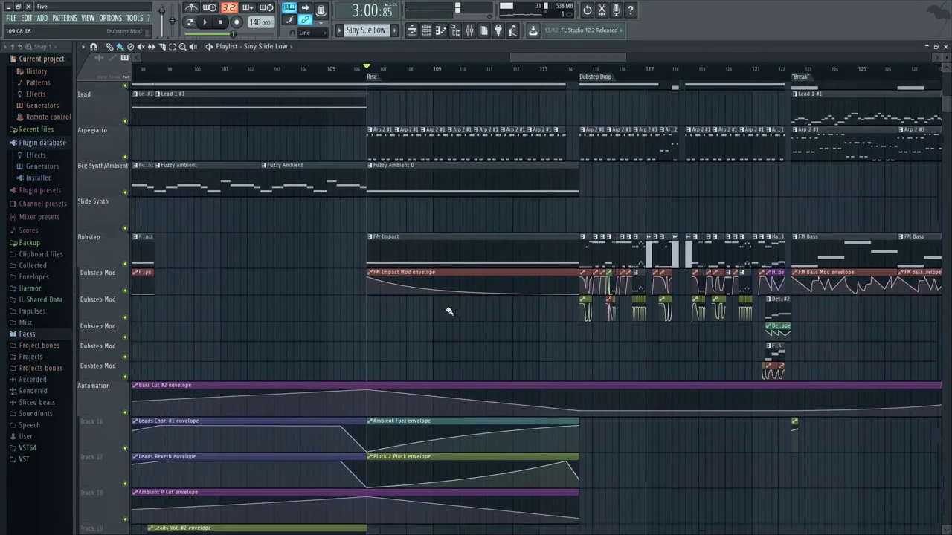
scroll(469, 335, "down", 1)
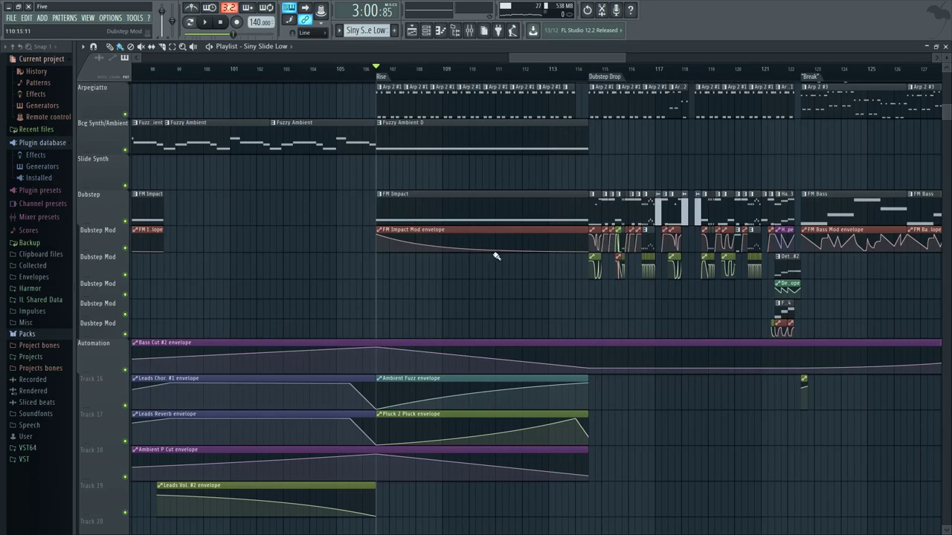
scroll(488, 319, "up", 1)
scroll(490, 316, "up", 2)
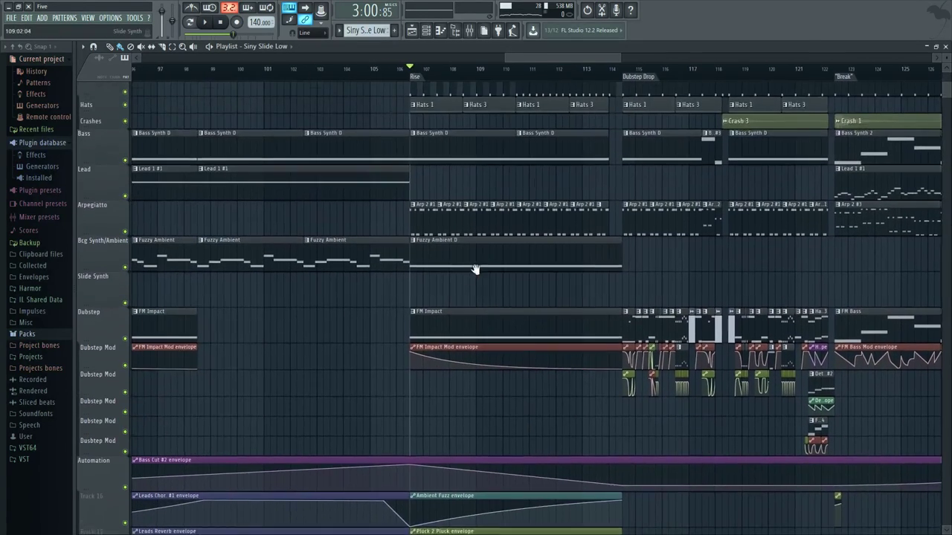
Step: Replay the opening of the Rise section and stop playback
key("space")
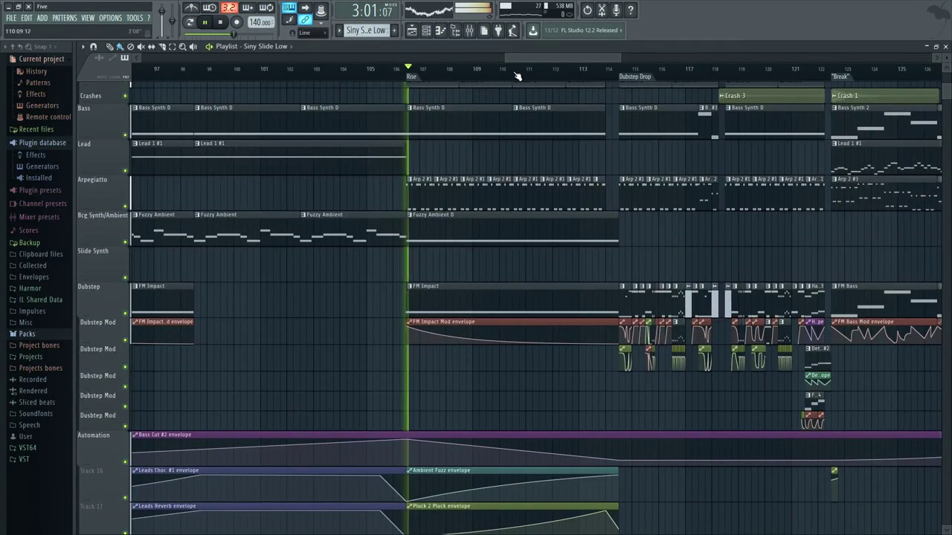
left_click(518, 74)
key("space")
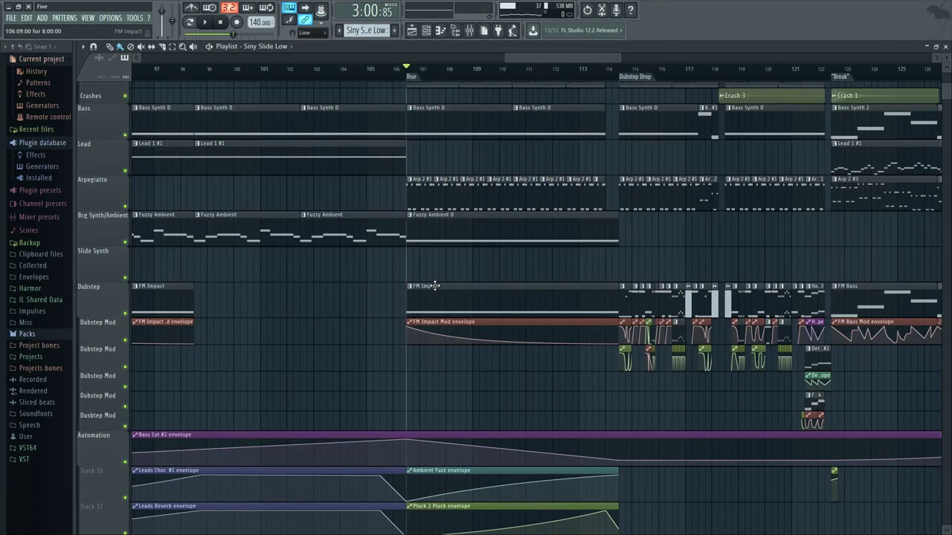
Step: Open the first Arp 2 #1 clip's notes, play the pattern on its own briefly, and open its Pluck 2 patch
scroll(427, 275, "up", 2)
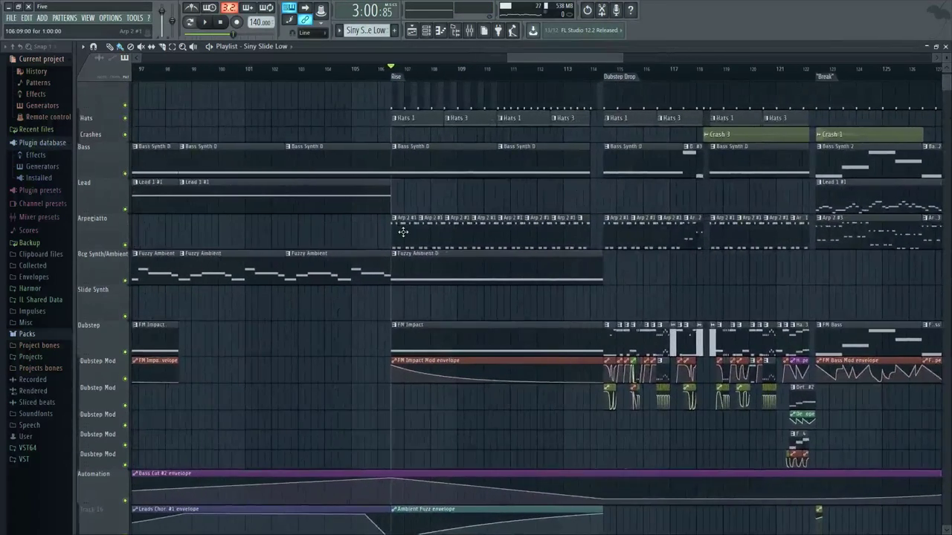
double_click(405, 232)
key("space")
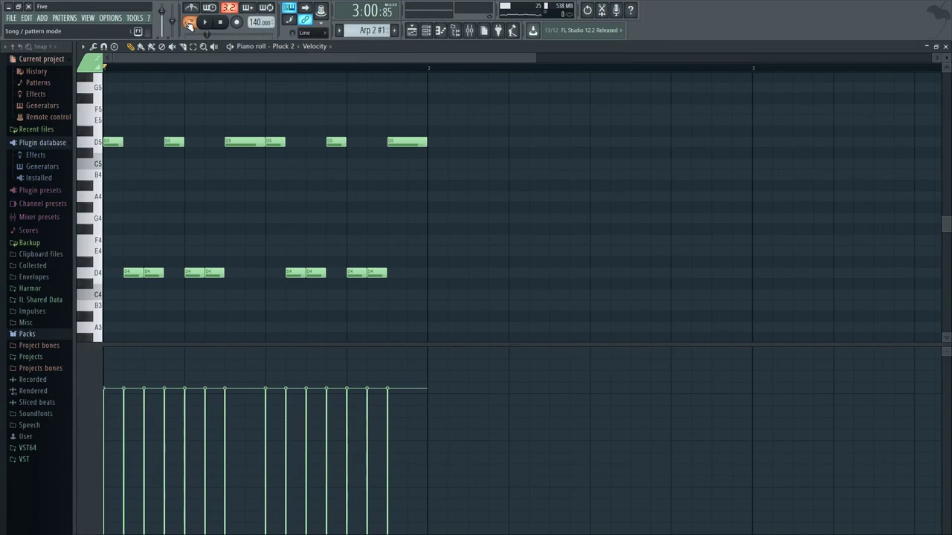
left_click(426, 30)
left_click(539, 231)
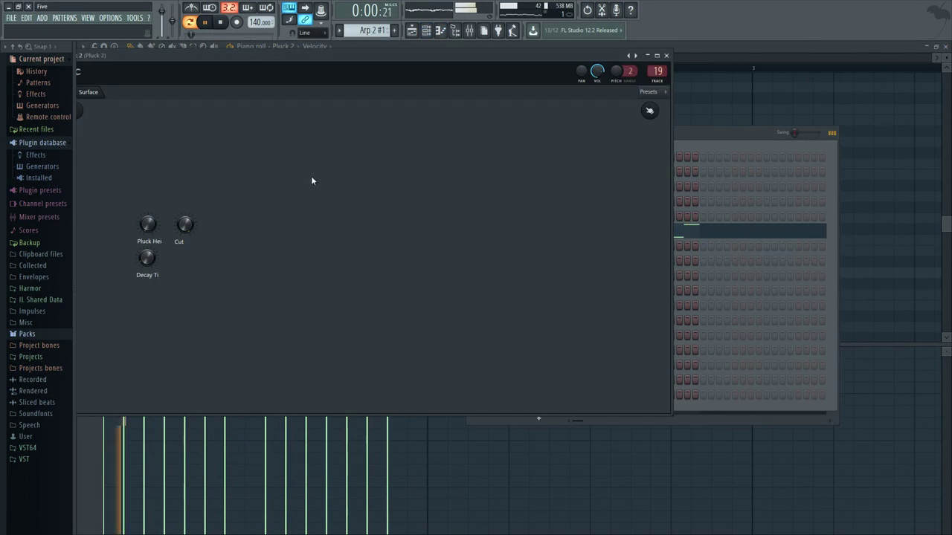
key("space")
Step: Show the Pluck 2 patch's Map and spread out the Harmor, Env Ctrl, Formula ctrl and Formula ctrl 2 nodes
left_click(248, 132)
left_click_drag(396, 86, 348, 63)
left_click_drag(299, 272, 291, 256)
left_click_drag(291, 297, 307, 322)
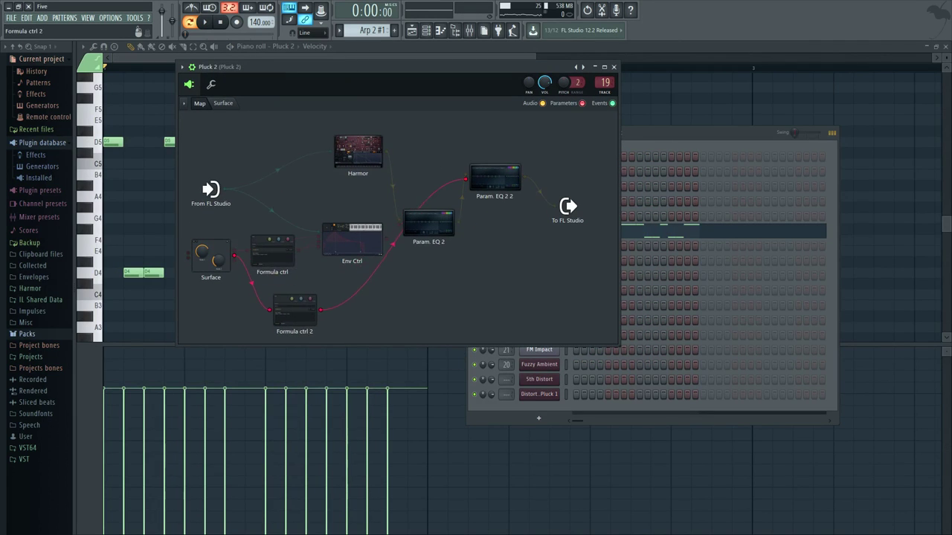
mouse_move(277, 251)
left_mouse_down()
mouse_move(282, 270)
mouse_move(289, 258)
left_mouse_up()
left_click_drag(289, 259, 278, 248)
left_click_drag(360, 170, 333, 165)
left_click_drag(353, 254, 335, 249)
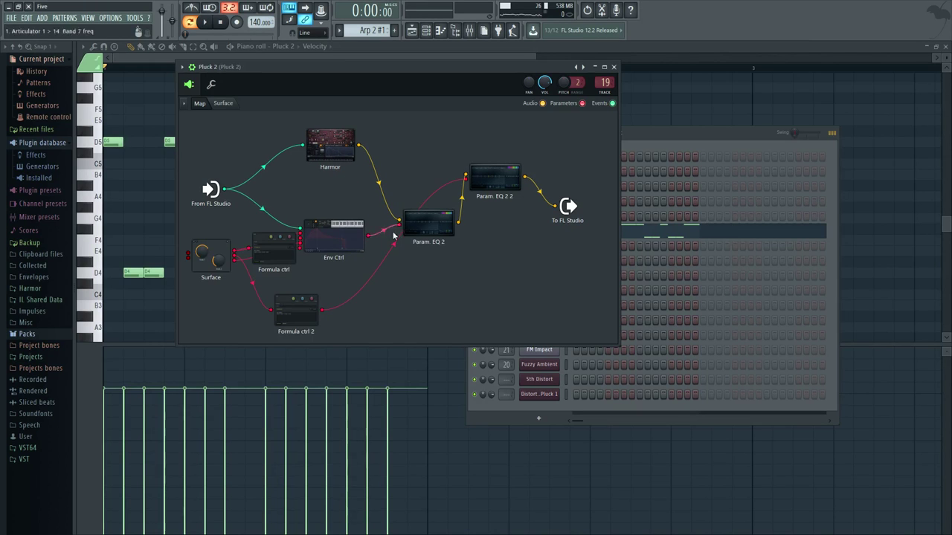
Step: Play test notes with Pluck 2's Param. EQ 2 open to observe the low-pass filter's response, and close it
double_click(424, 223)
key("c")
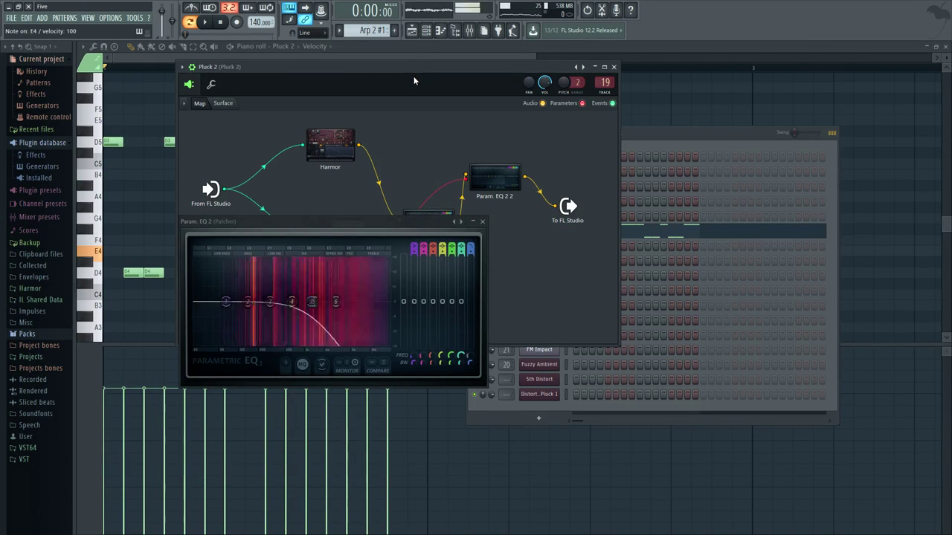
key("c")
key("e")
key("e")
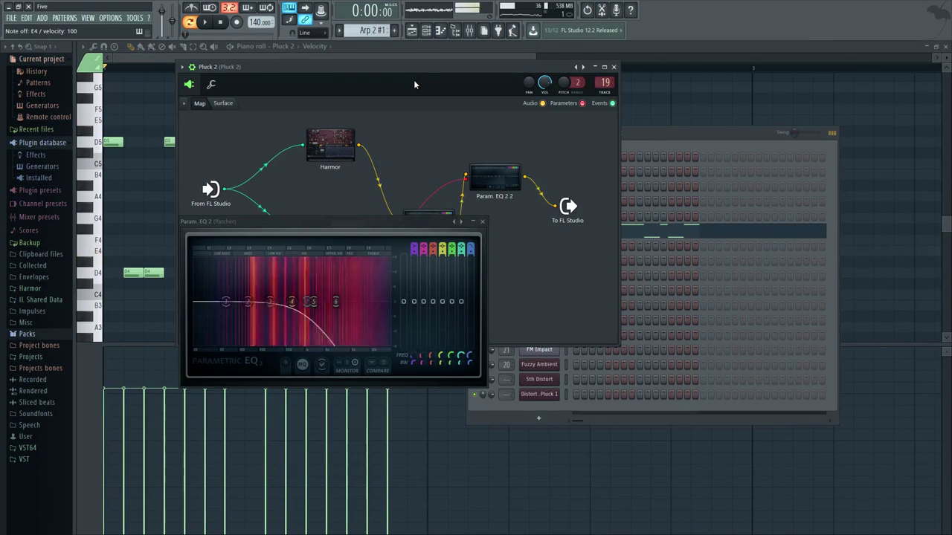
left_click(485, 223)
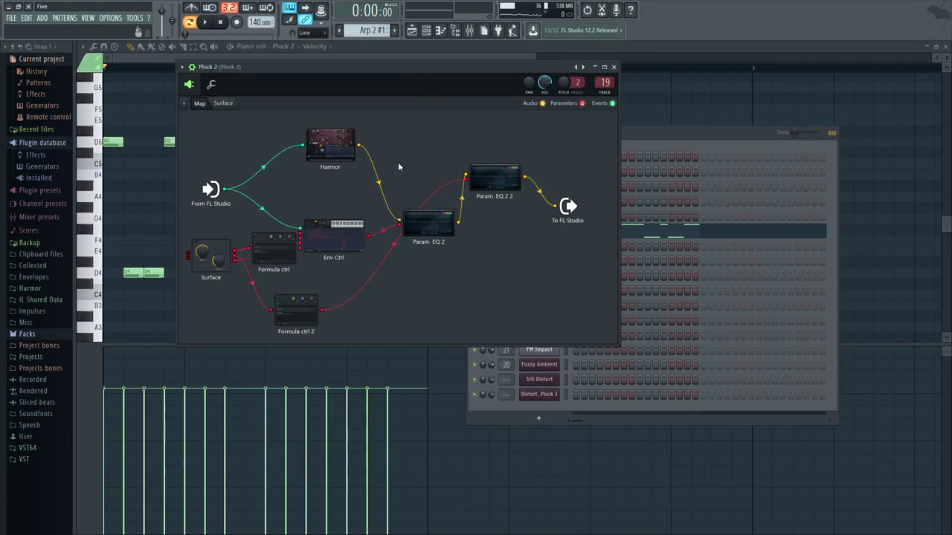
Step: Audition Harmor routed directly to the output, remove that link, and reconnect Param. EQ 2 2 to the output
double_click(346, 159)
left_click(685, 223)
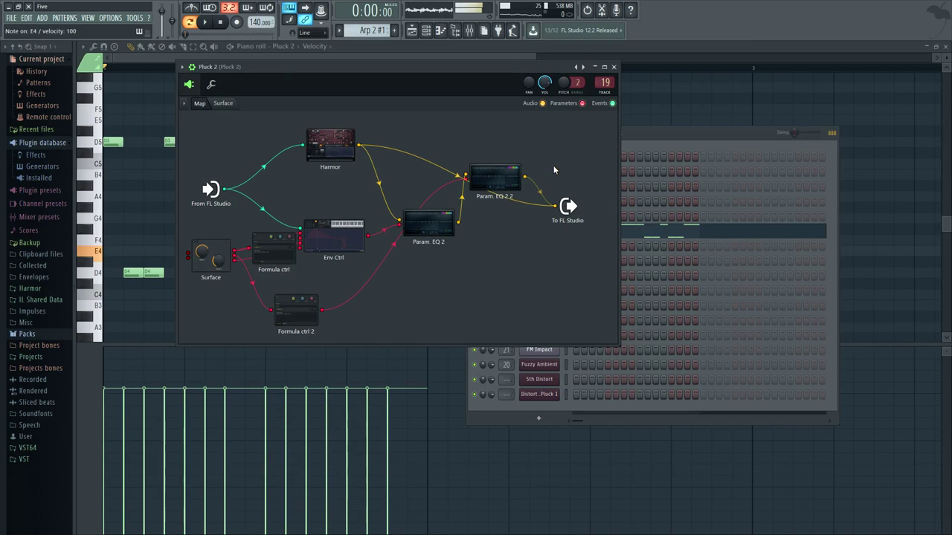
right_click(553, 206)
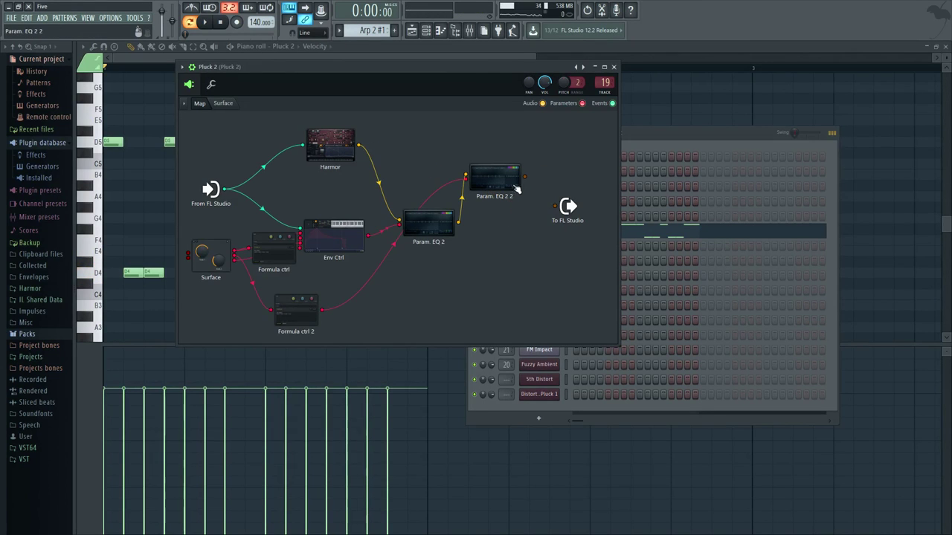
left_click_drag(515, 186, 555, 206)
Step: Open the Pluck 2 patch's Harmor, show part B and the visualization panel while playing a test note, and close it
double_click(338, 148)
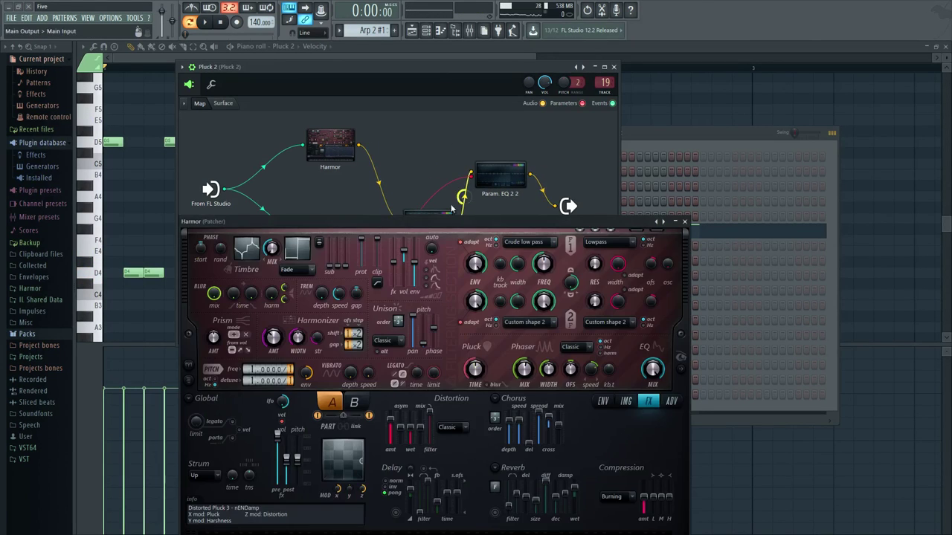
left_click_drag(441, 221, 467, 122)
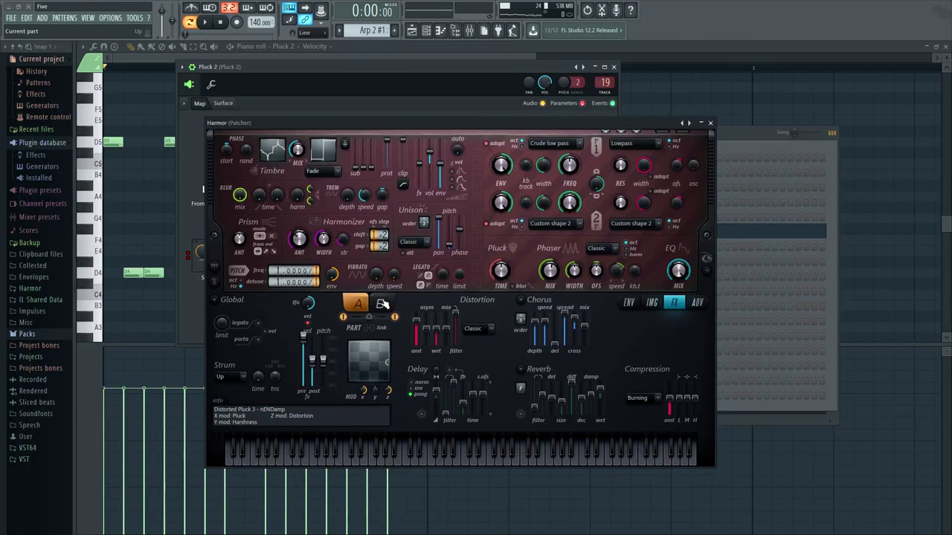
left_click(381, 304)
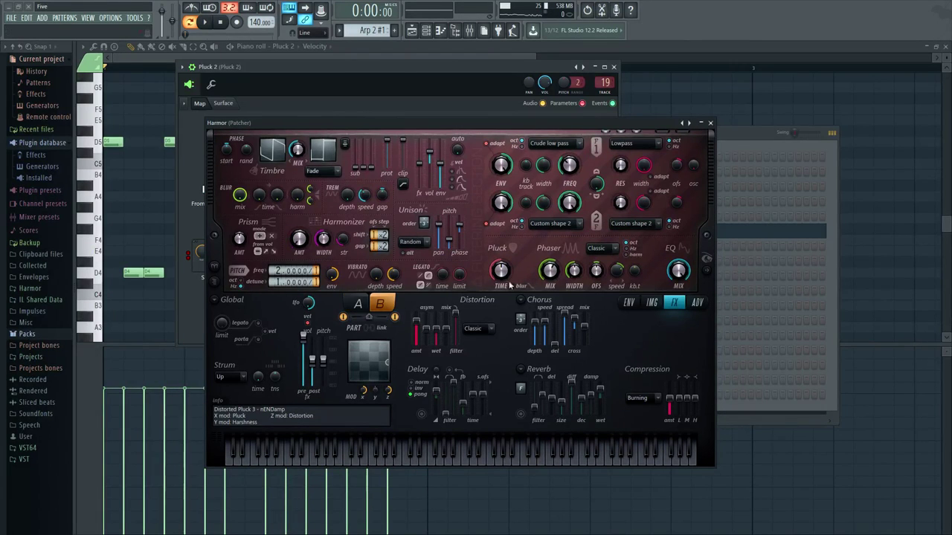
left_click(707, 271)
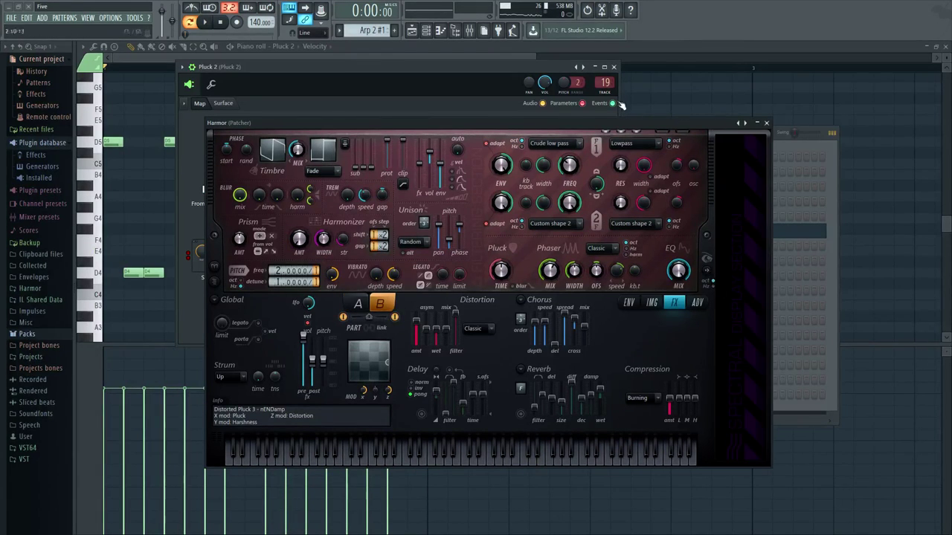
left_click(495, 58)
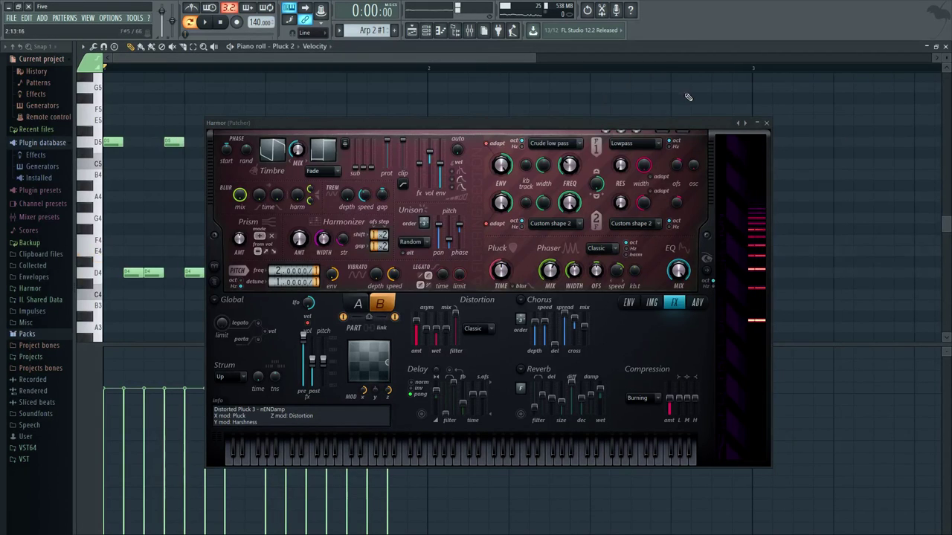
left_click(766, 122)
Step: Reopen the Pluck 2 patch and rearrange its Map by moving the Harmor node and raising Param. EQ 2 beside it
left_click(428, 30)
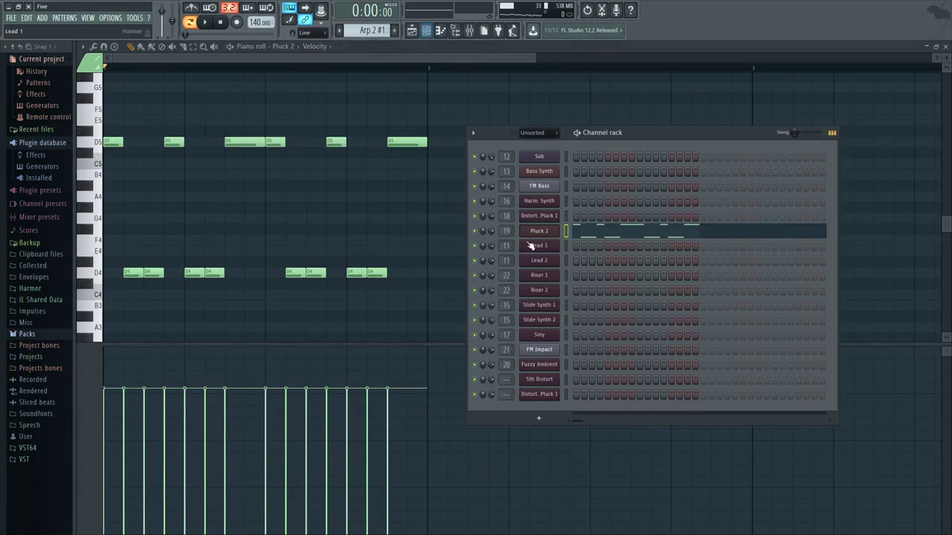
left_click(531, 237)
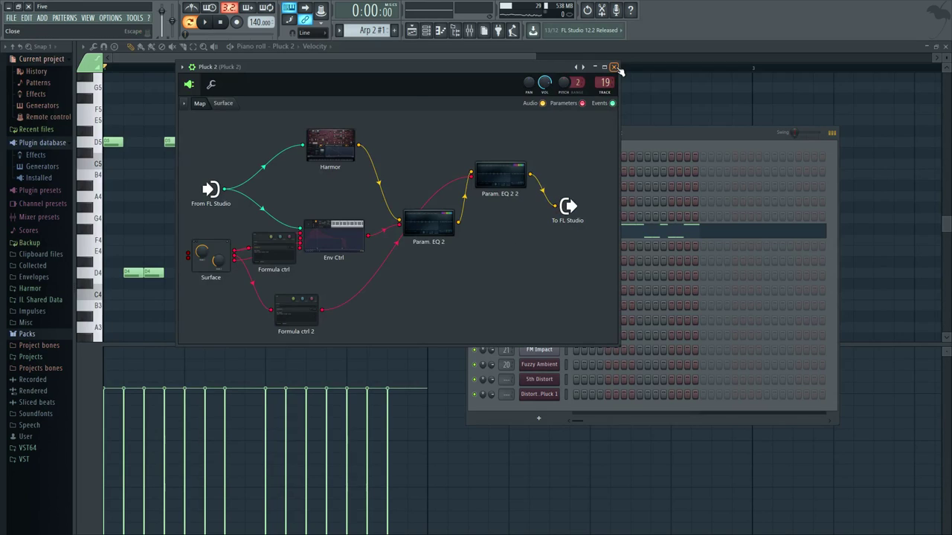
left_click(614, 67)
left_click(551, 231)
left_click_drag(333, 148, 299, 158)
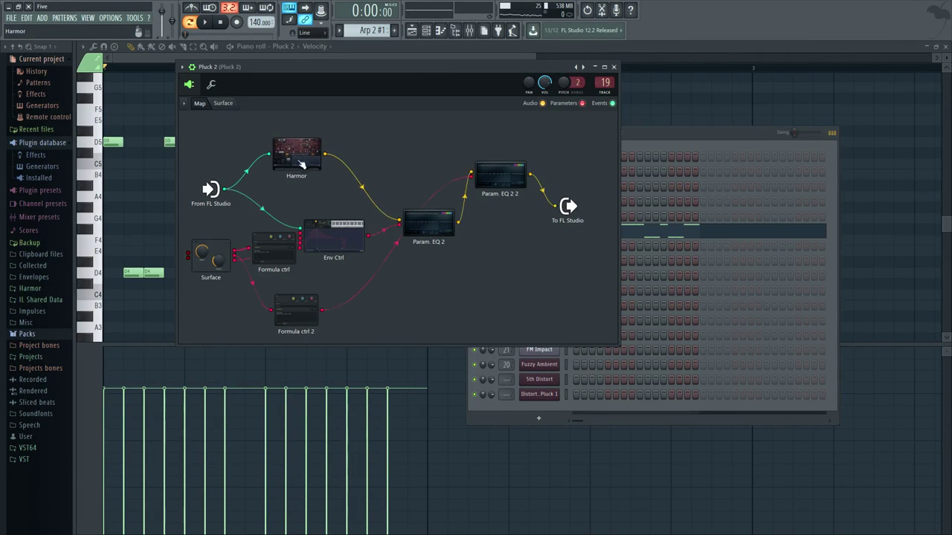
left_click_drag(444, 215, 414, 182)
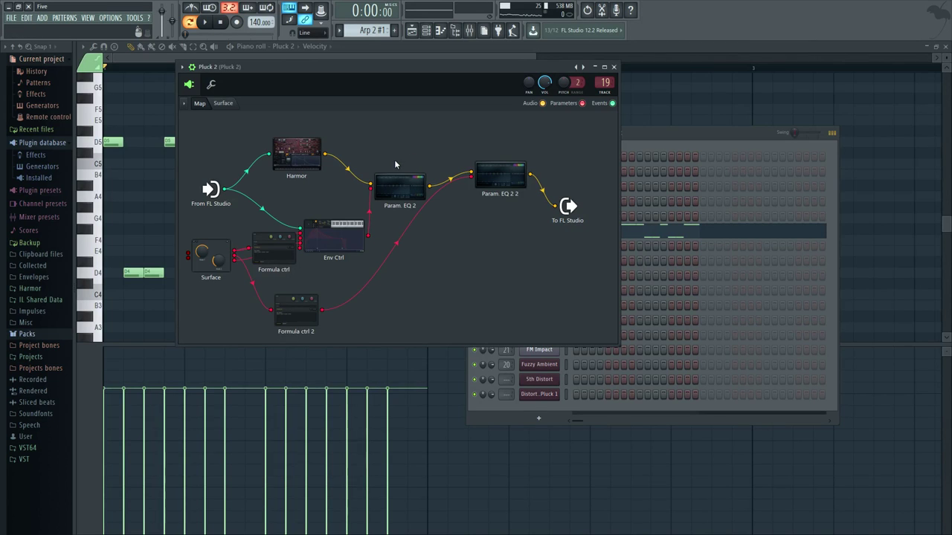
Step: Play test notes while viewing Param. EQ 2 and the Pluck 2 patch's Surface controls, and close the windows
double_click(398, 184)
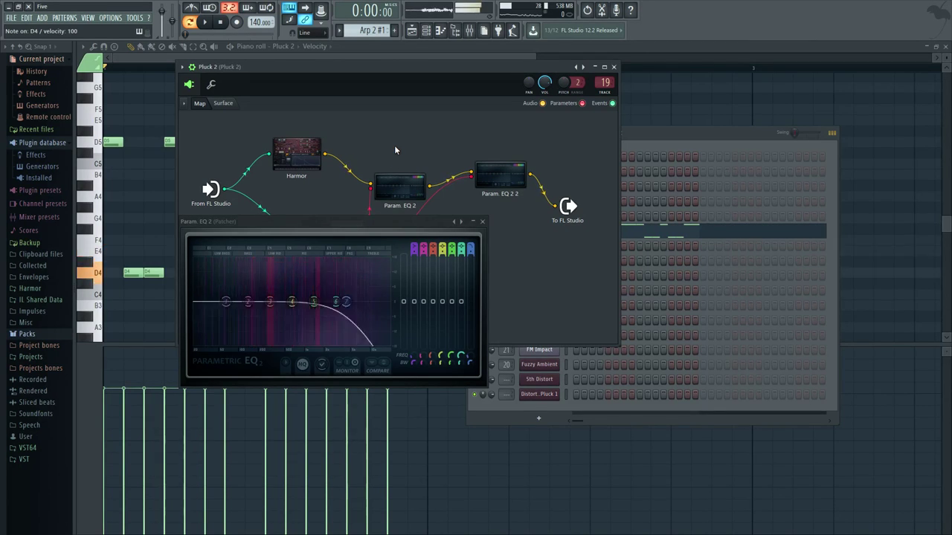
left_click(486, 224)
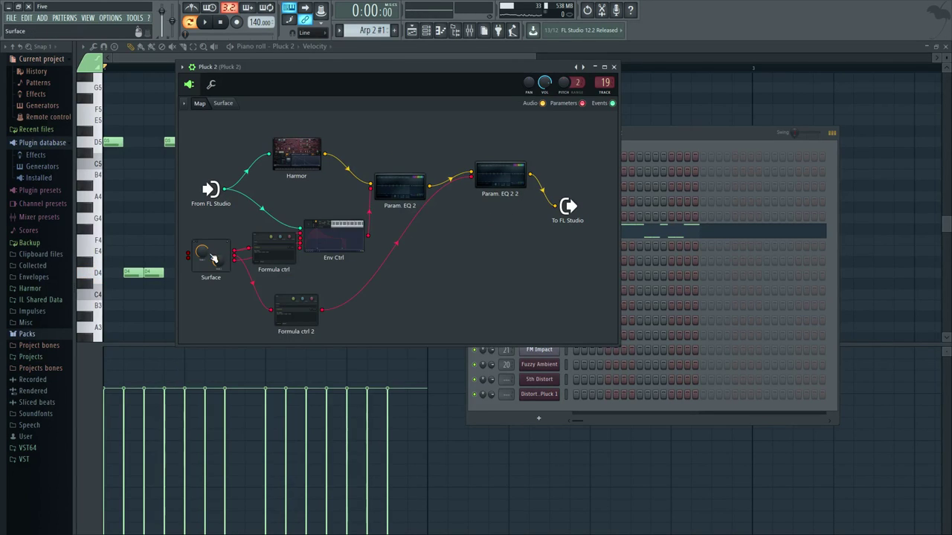
left_click(223, 103)
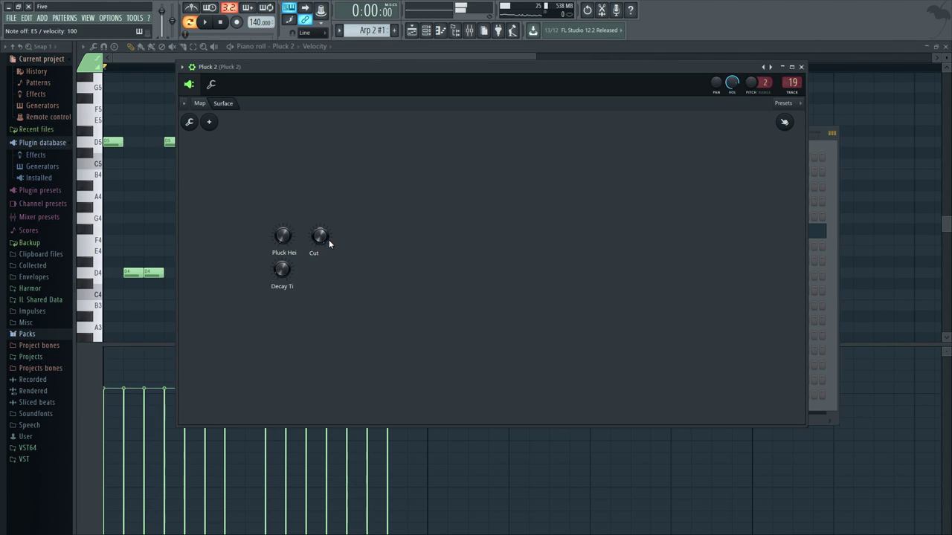
key("x")
left_click(802, 66)
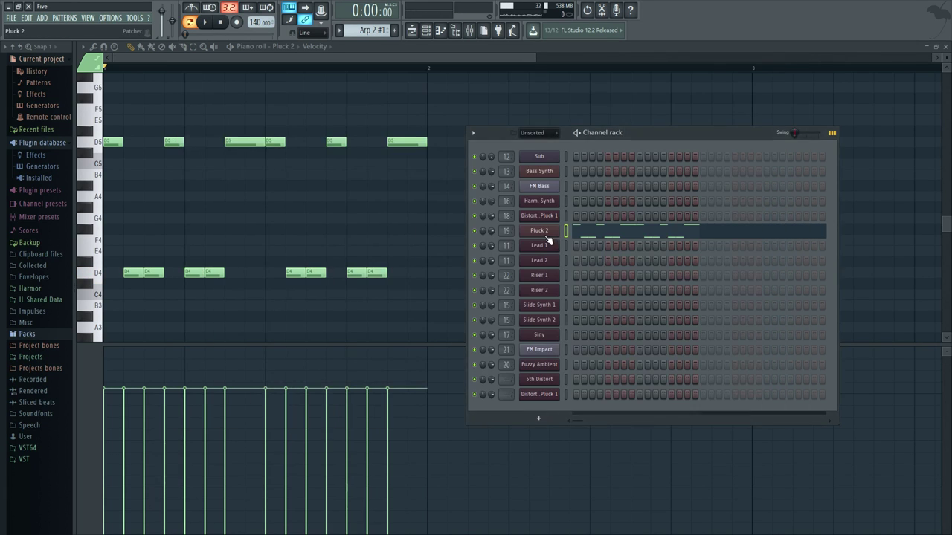
Step: Show Pluck 2's mixer track, view its EQ/Low Cut effect, and compare test notes with that effect bypassed and enabled
key("F9")
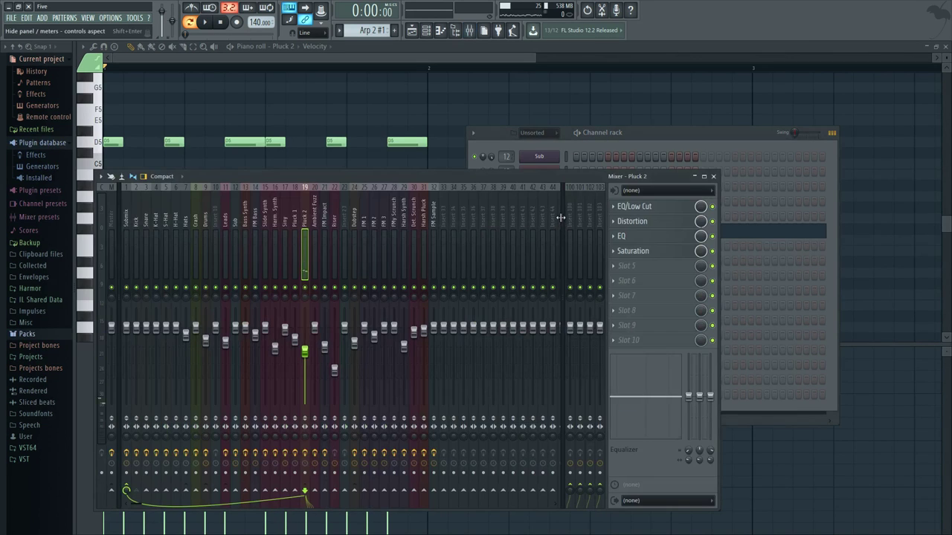
left_click(658, 208)
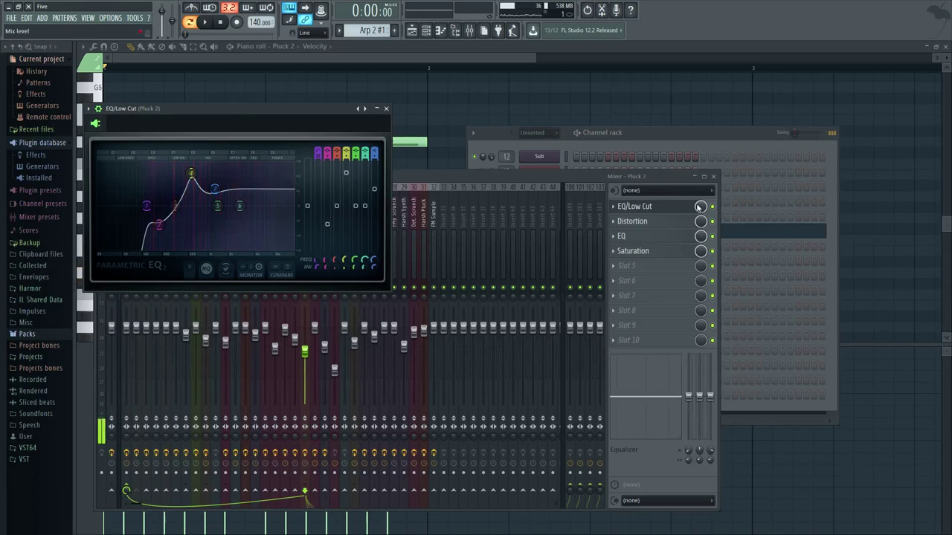
left_click(665, 208)
left_click(665, 207)
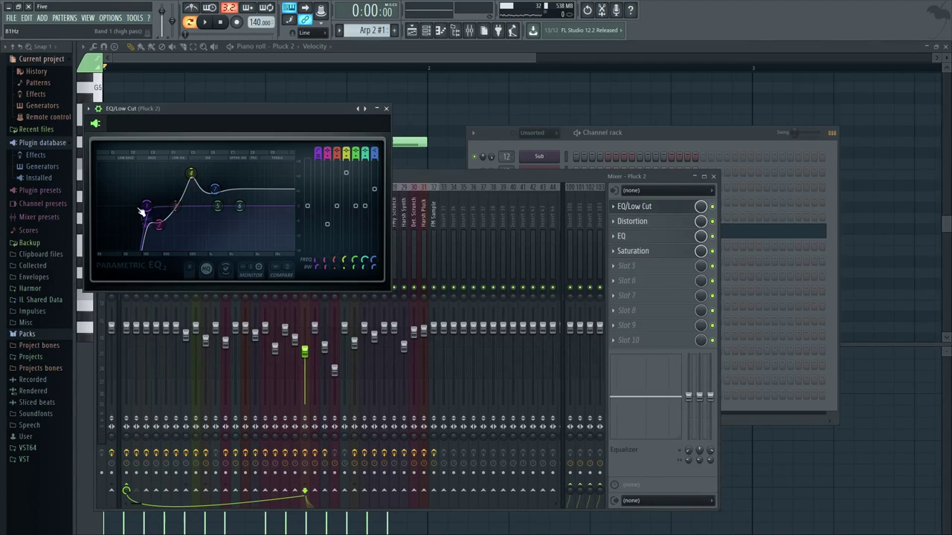
left_click_drag(218, 112, 302, 124)
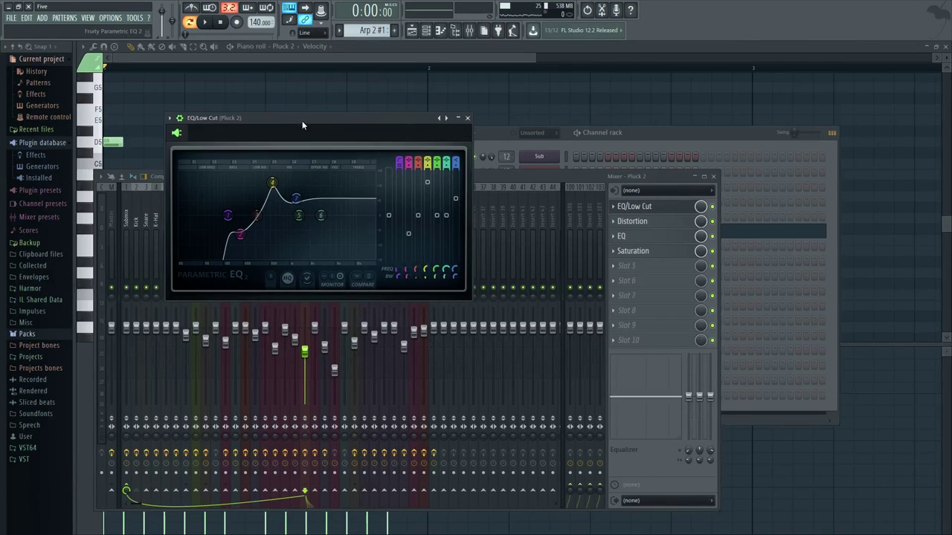
left_click(715, 212)
left_click(673, 210)
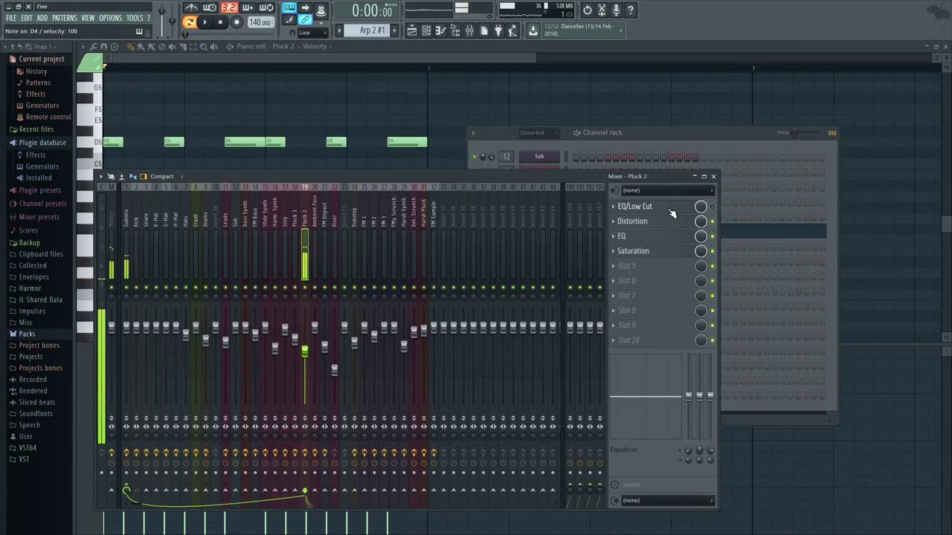
left_click(672, 211)
left_click(712, 207)
Step: View the Pluck 2 track's Distortion curve while playing test notes, and inspect its EQ effect
left_click(664, 221)
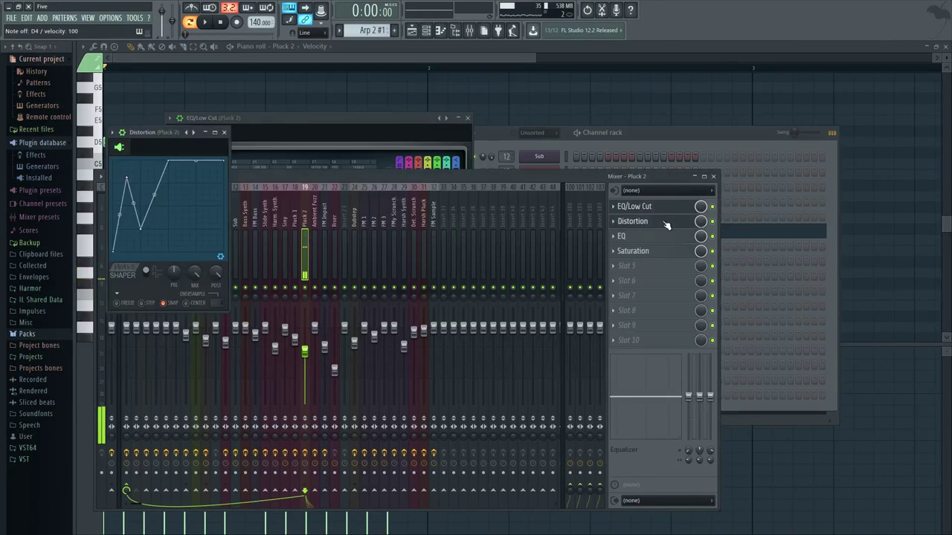
left_click(716, 229)
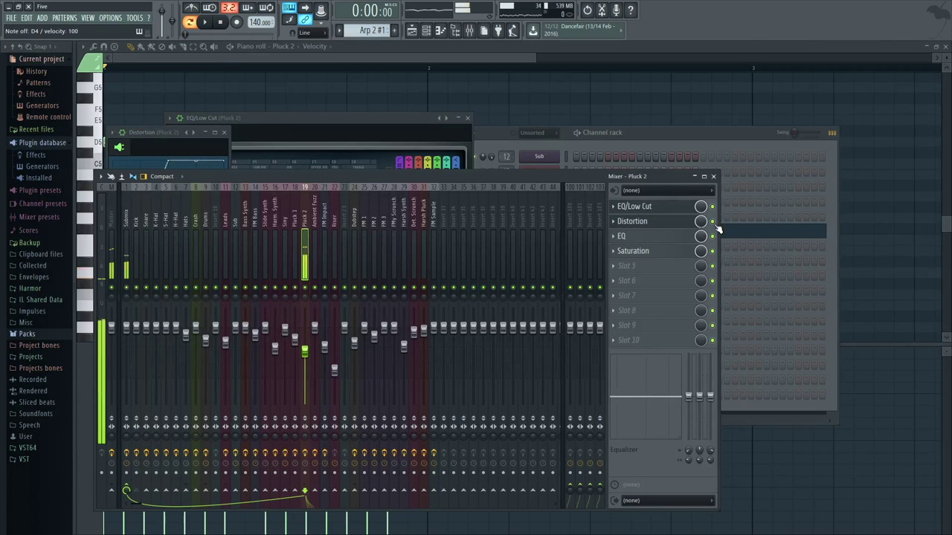
left_click(683, 236)
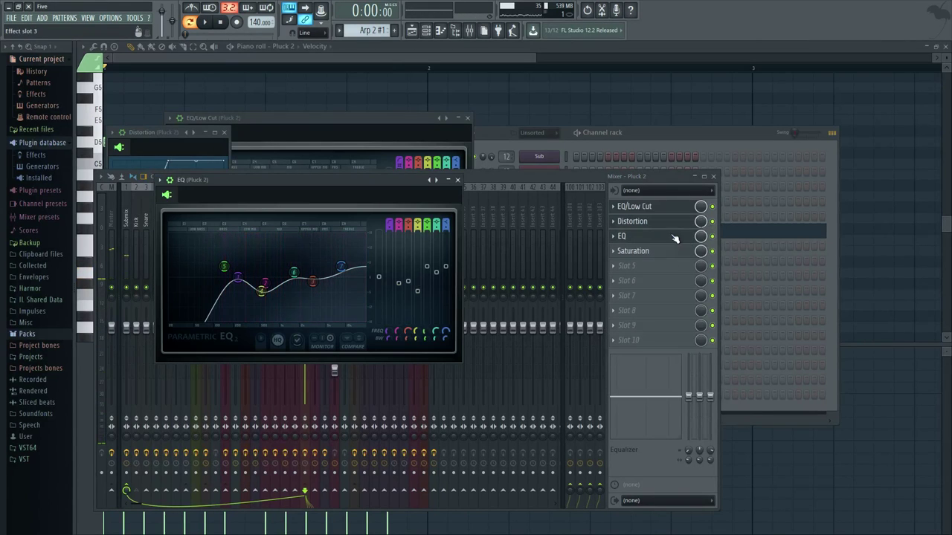
left_click(686, 239)
left_click(686, 239)
left_click(680, 236)
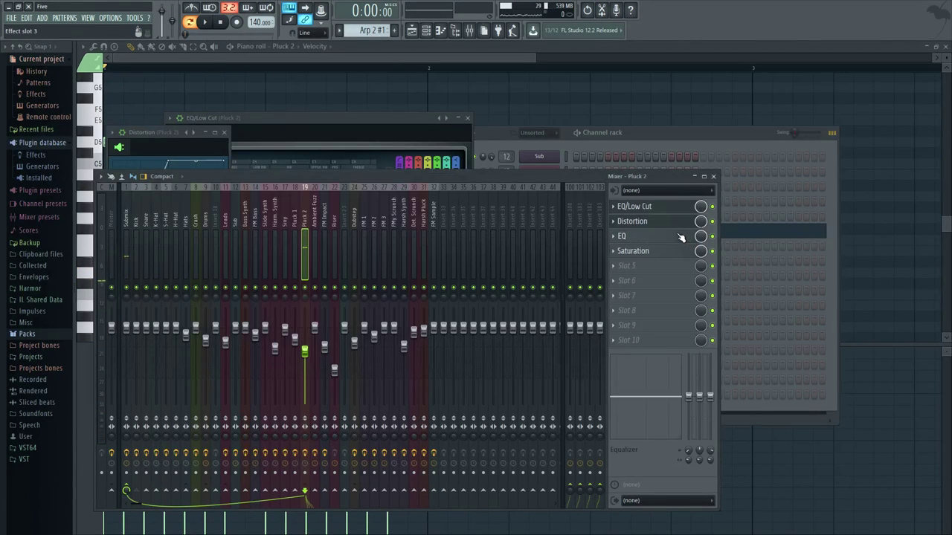
Step: View the Pluck 2 track's Saturation effect, and close the open effect windows and the mixer
left_click(684, 249)
left_click(681, 251)
left_click(681, 254)
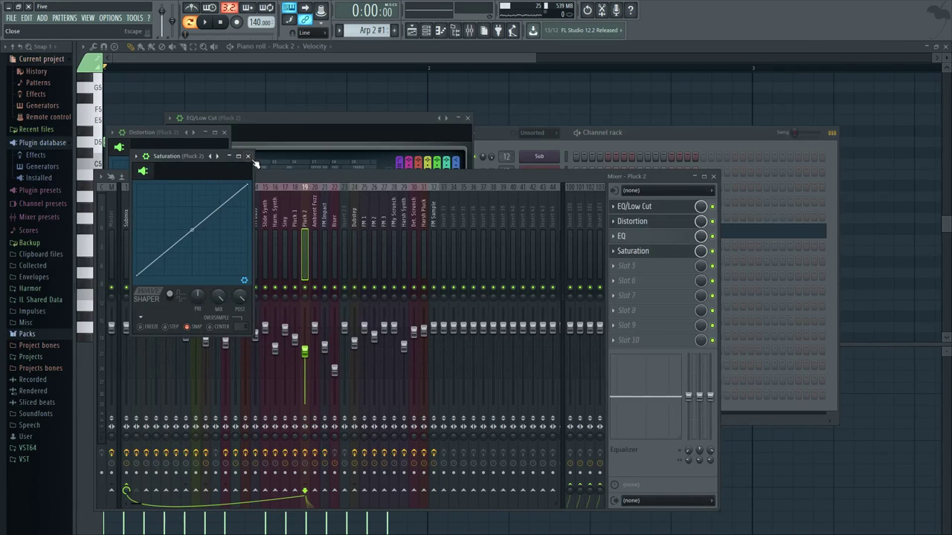
left_click(248, 156)
left_click(223, 132)
left_click(224, 132)
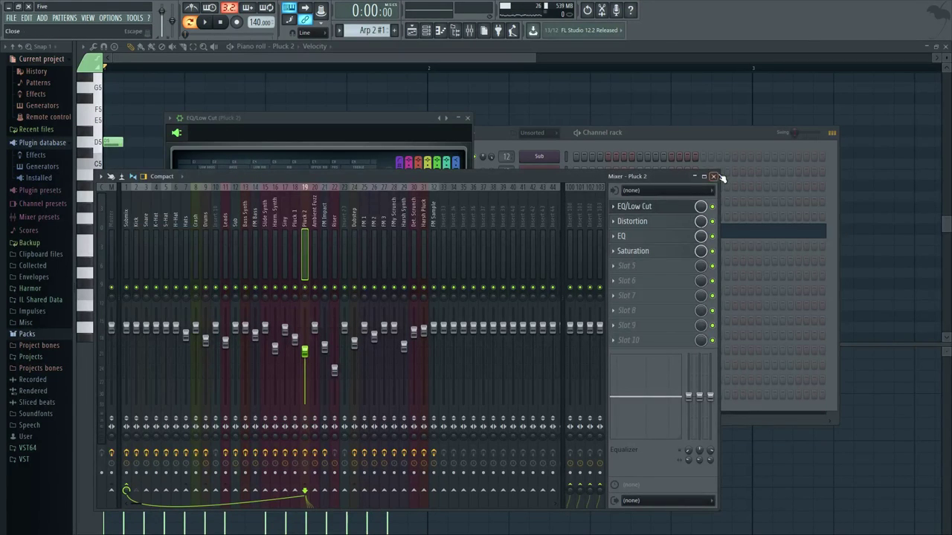
left_click(714, 177)
left_click(468, 118)
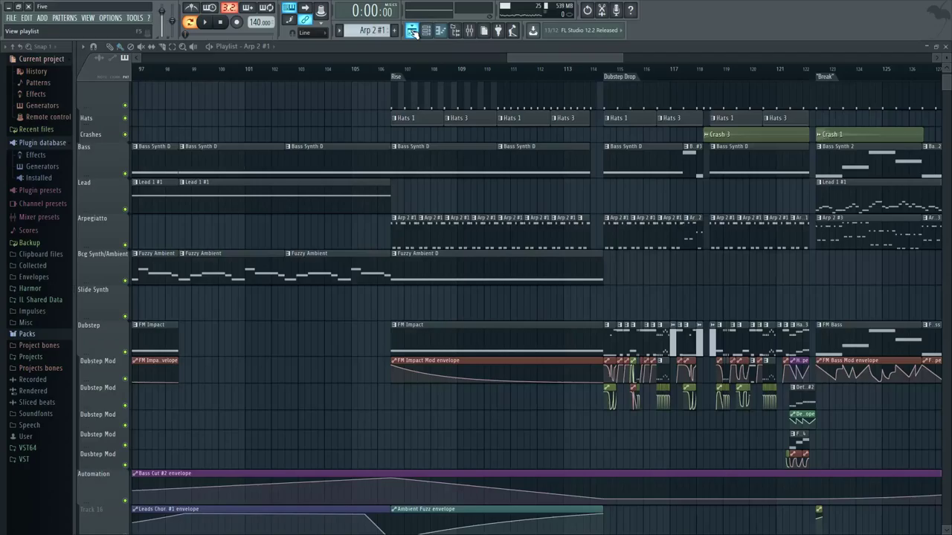
Step: Play the playlist from the Rise marker, view its automation and the Pluck 2 patch's Surface controls during playback, and stop
left_click(412, 30)
left_click(401, 69)
key("space")
scroll(433, 261, "down", 6)
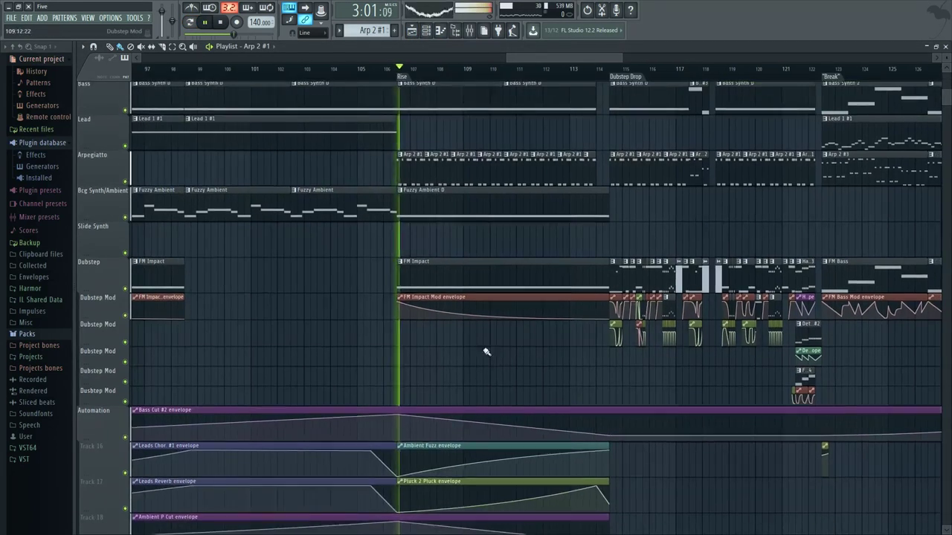
left_click_drag(456, 411, 499, 416)
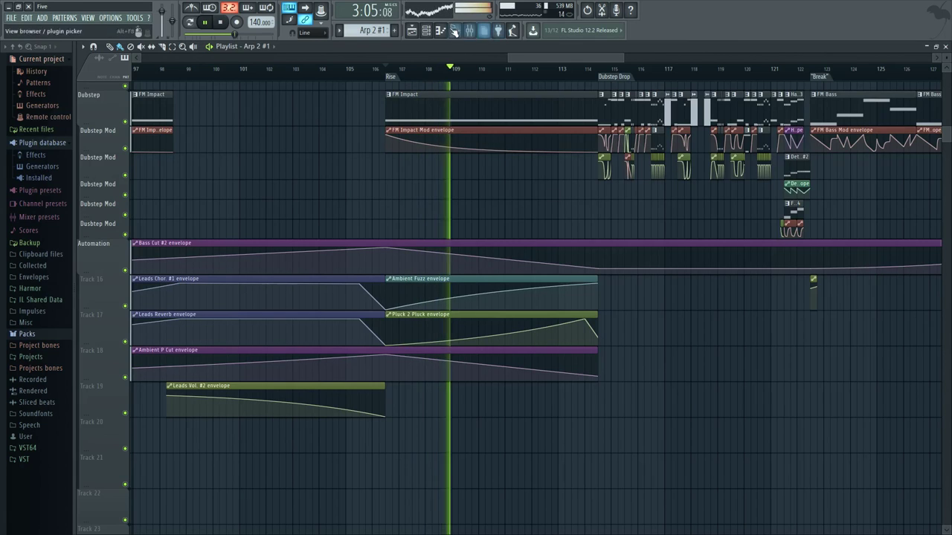
key("F6")
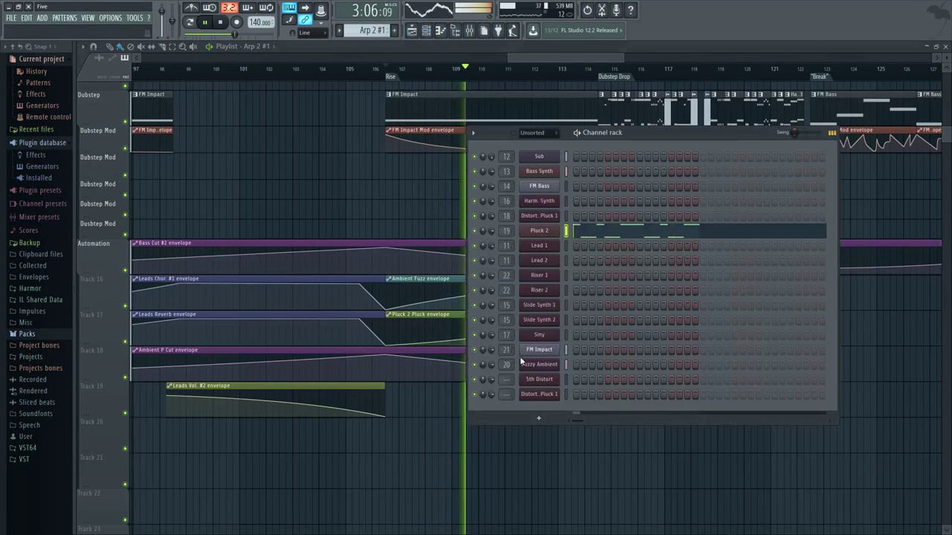
left_click(539, 230)
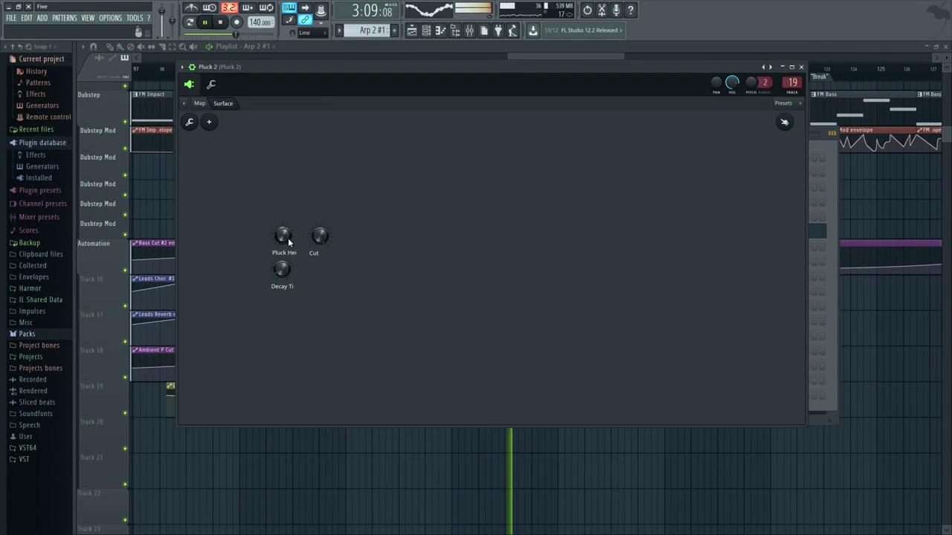
key("space")
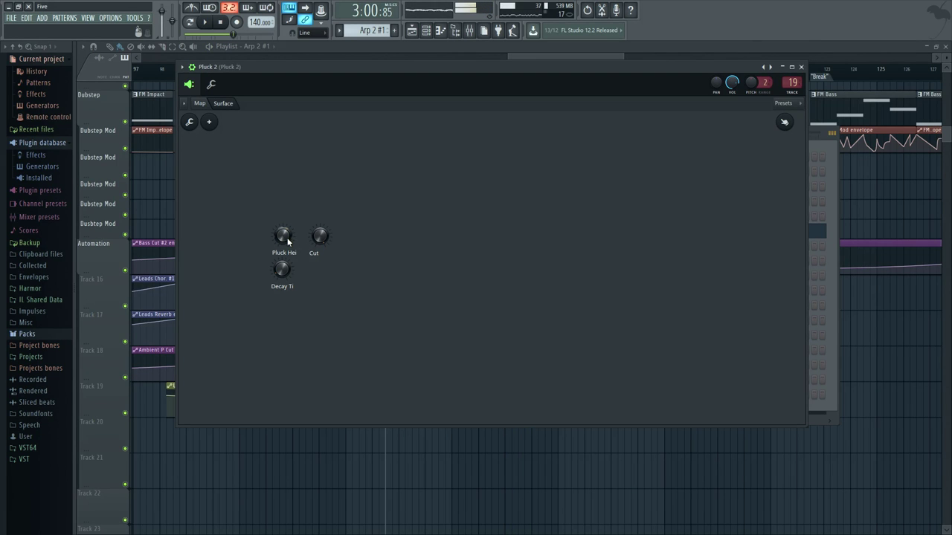
Step: Close the Pluck 2 patch, solo the Pluck 2 mixer track, and replay the Rise section in the playlist
left_click(801, 66)
key("F6")
left_click_drag(534, 140, 549, 209)
key("F9")
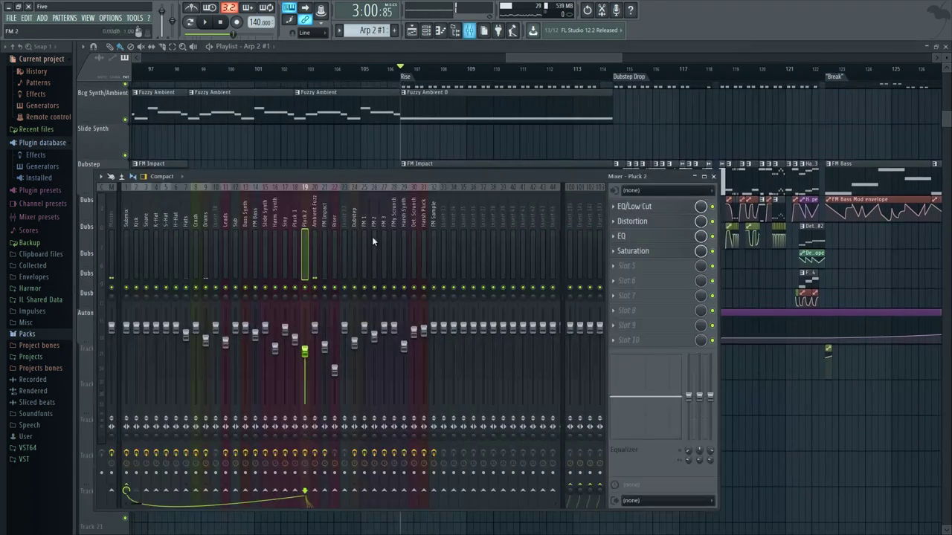
left_click(313, 289)
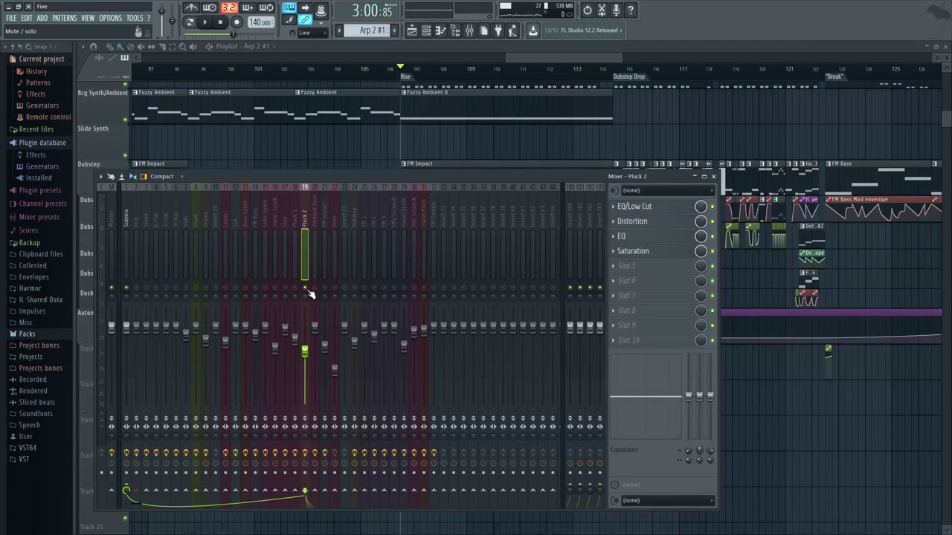
key("F9")
scroll(499, 175, "up", 2)
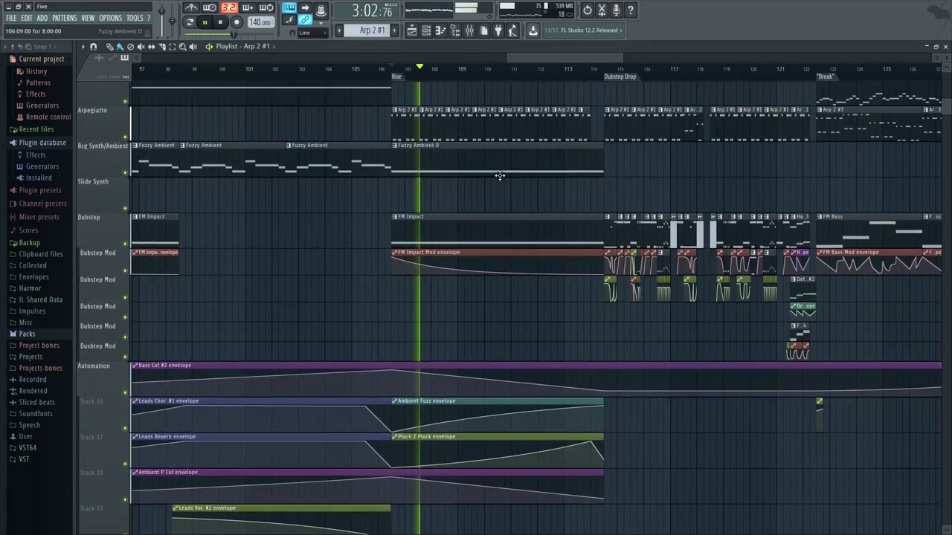
Step: Stop playback, unsolo the Pluck 2 mixer track, and close the mixer
key("space")
left_click(520, 69)
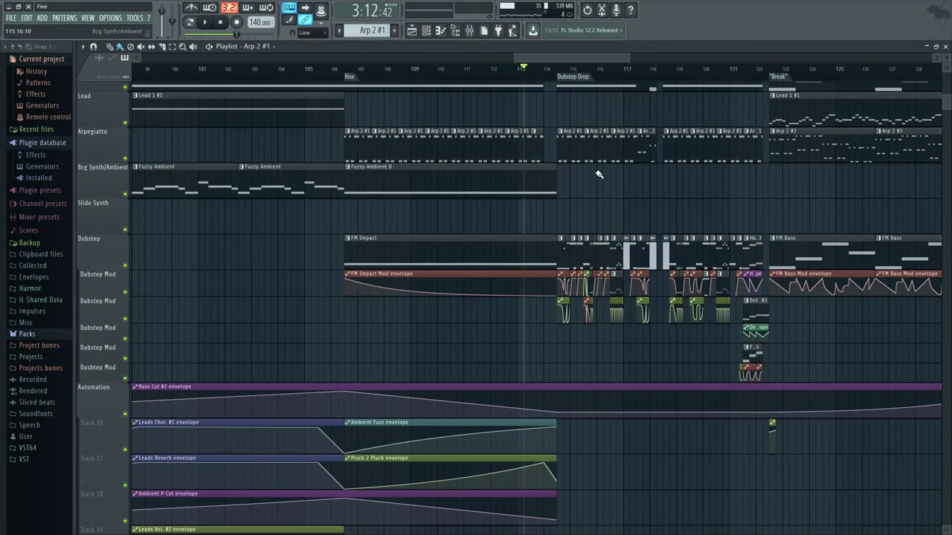
key("F9")
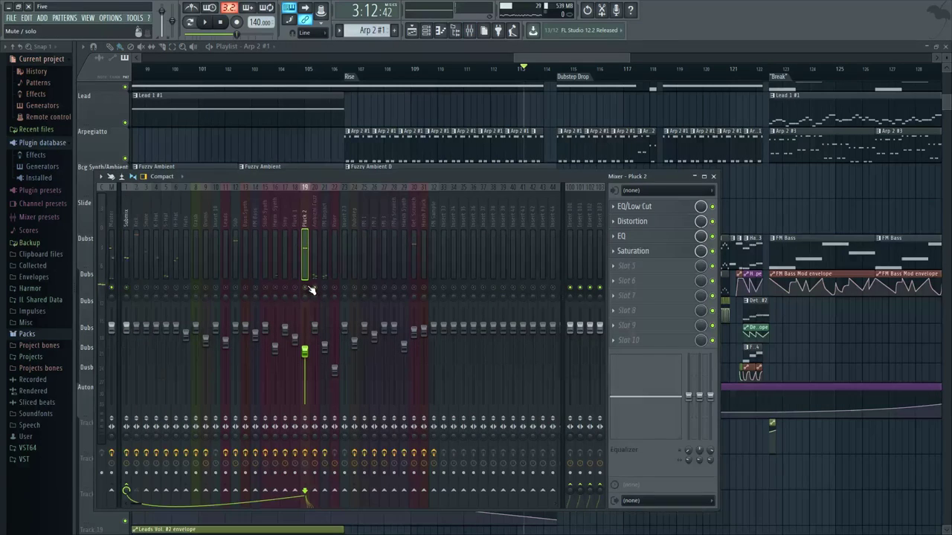
key("F9")
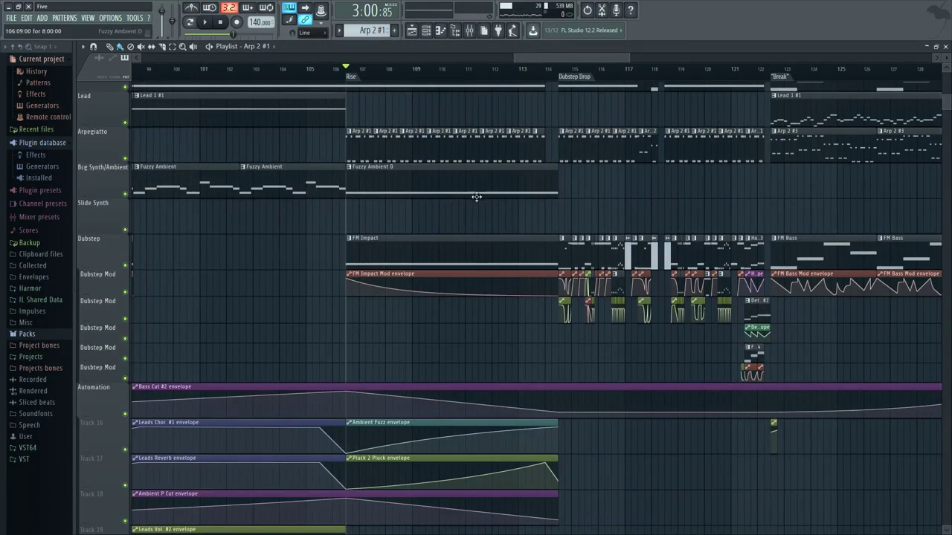
Step: Play the playlist from the Dubstep Drop marker through the dubstep section, and stop
scroll(459, 218, "right", 3)
scroll(420, 260, "up", 3)
scroll(531, 316, "up", 1)
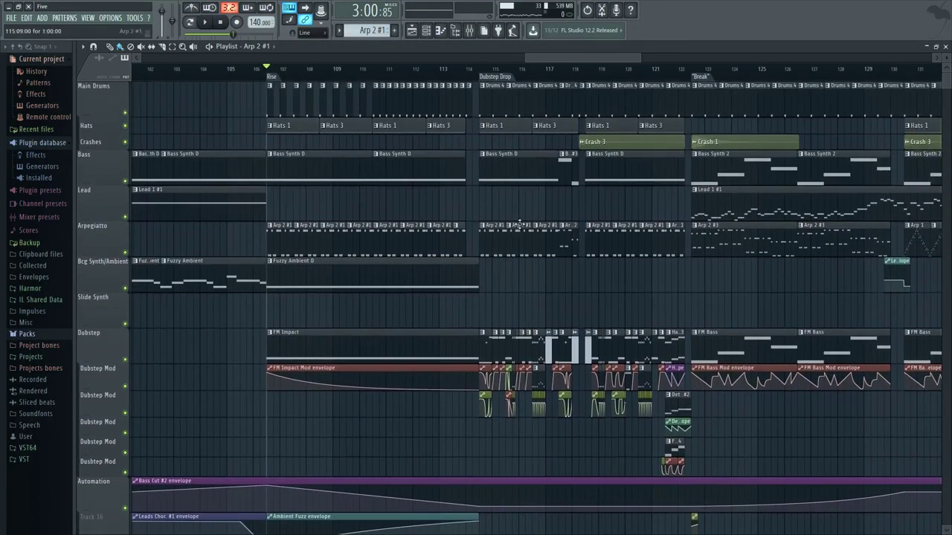
left_click(482, 68)
scroll(536, 232, "up", 3)
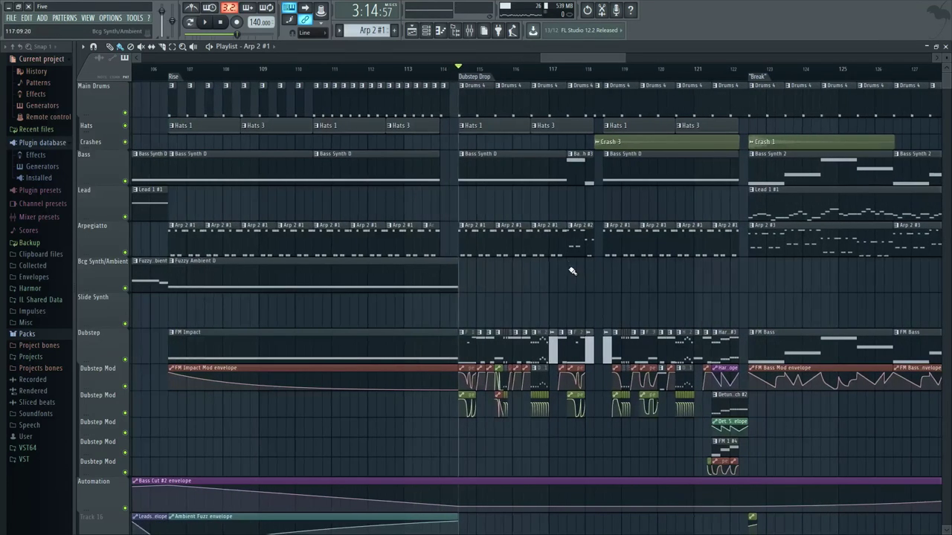
key("space")
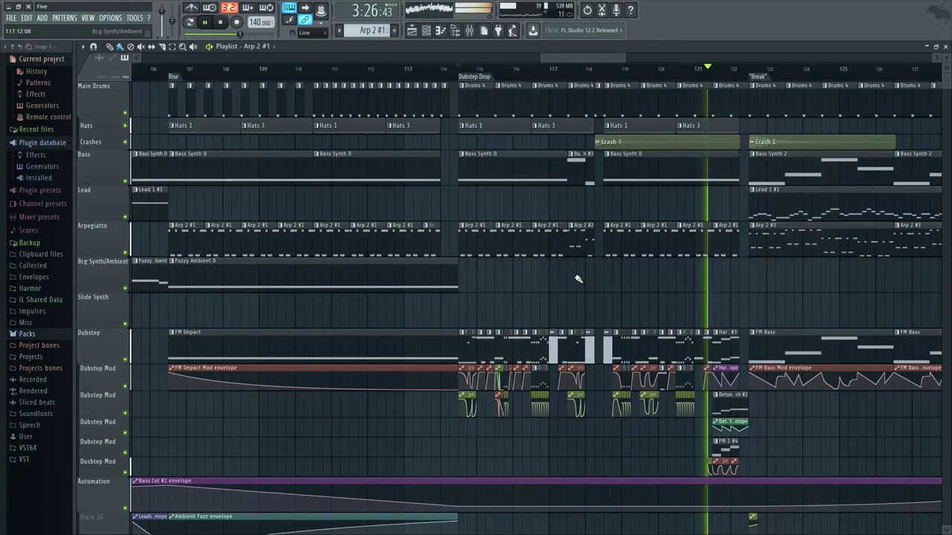
key("space")
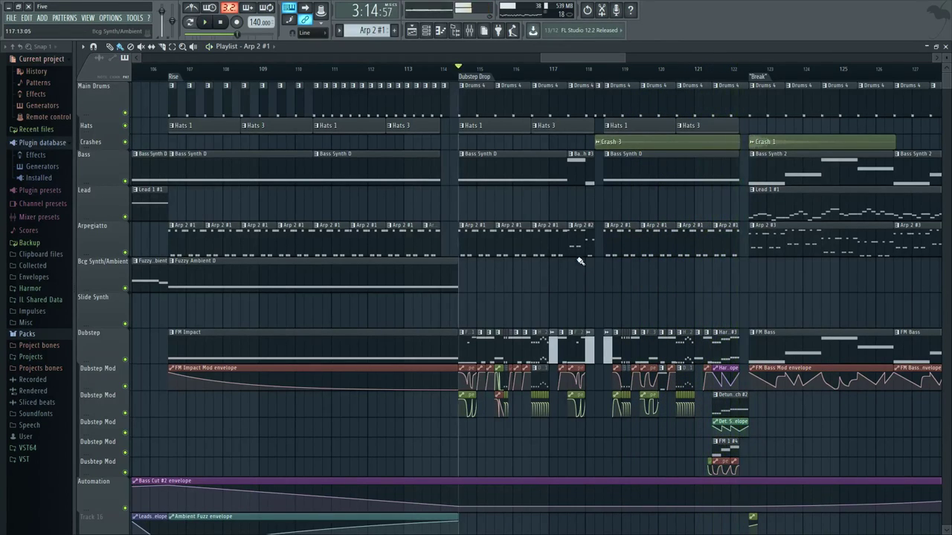
Step: View the Dubstep group's channels in the channel rack, and close the rack
scroll(542, 276, "up", 2)
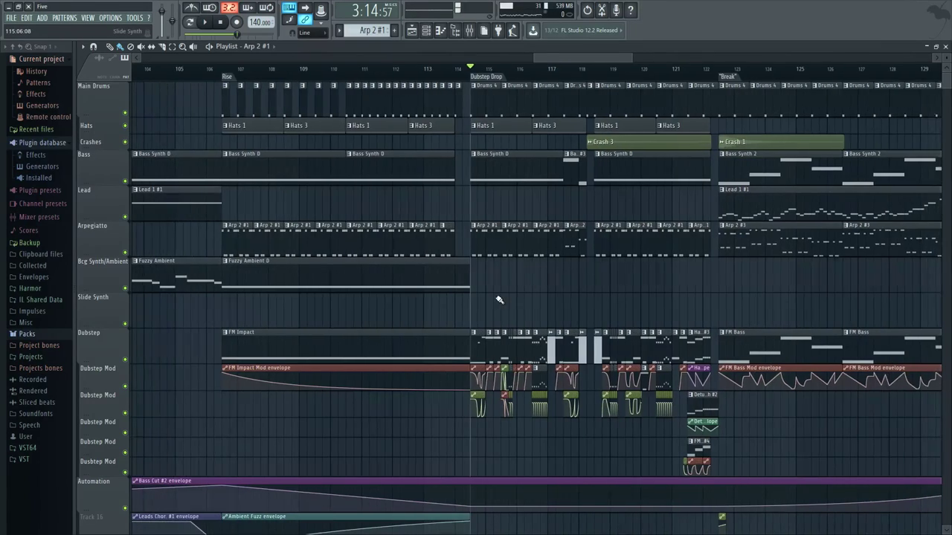
scroll(492, 310, "left", 2)
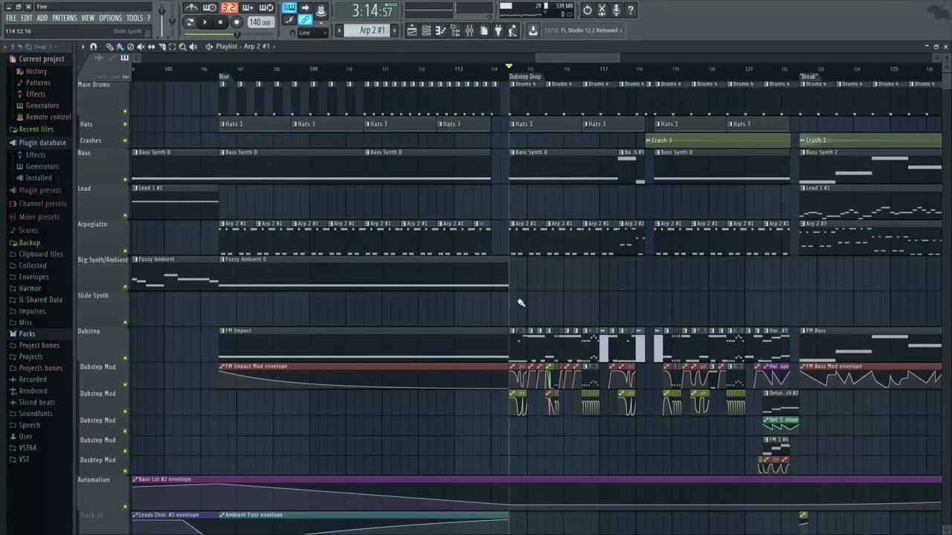
scroll(530, 317, "up", 4)
scroll(537, 286, "down", 1)
scroll(540, 276, "down", 3)
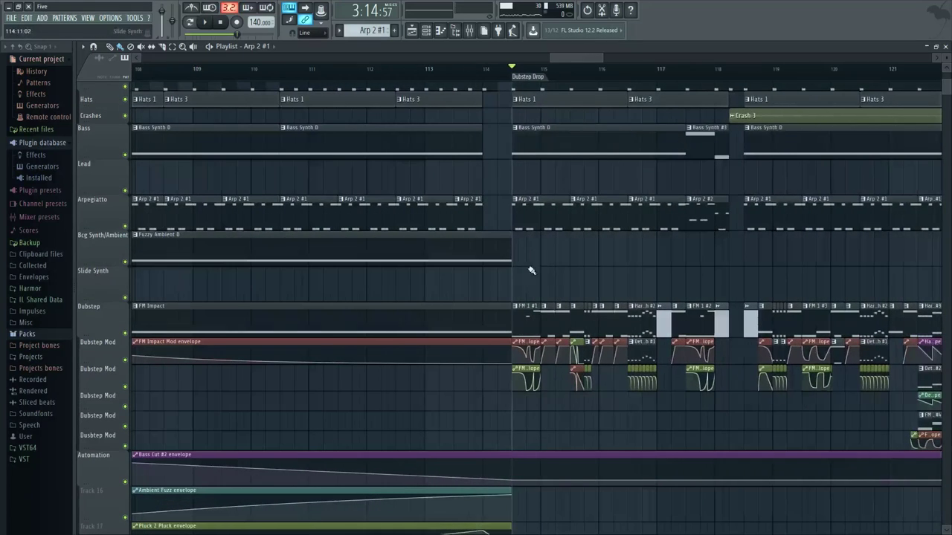
left_click(456, 31)
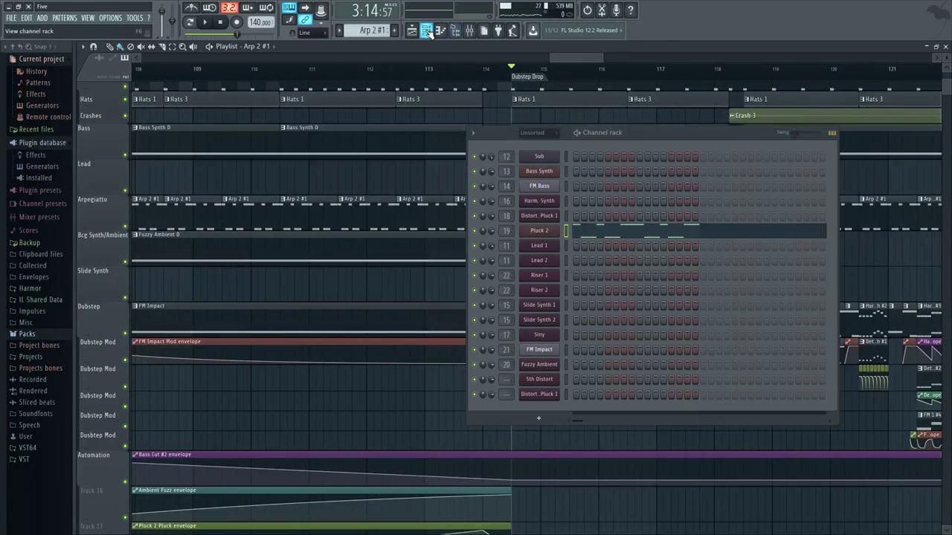
left_click(548, 136)
left_click(536, 190)
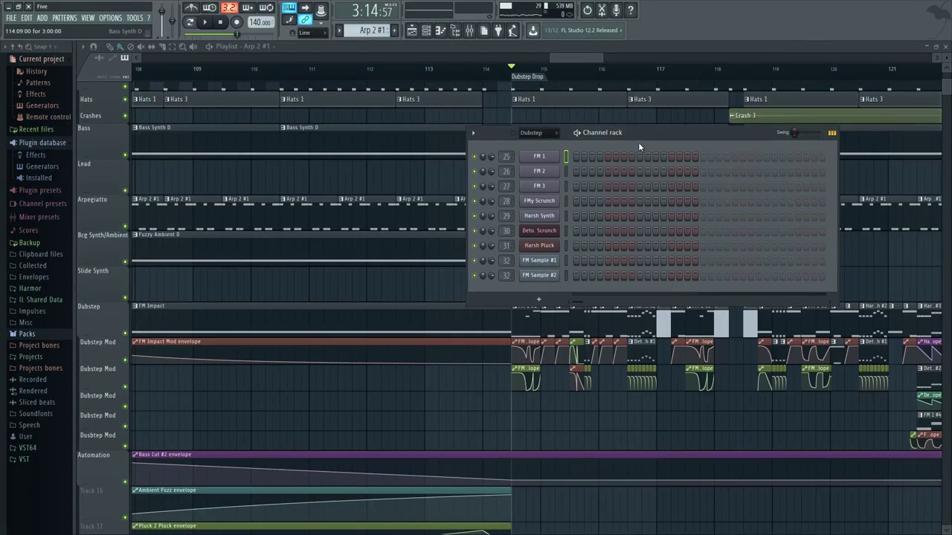
left_click(426, 30)
Step: Open the FM Impact clip's notes in the piano roll and switch playback to pattern mode
scroll(365, 262, "down", 3)
left_click_drag(384, 269, 454, 308)
scroll(428, 293, "up", 1)
scroll(448, 310, "down", 1)
left_click(412, 324)
double_click(412, 324)
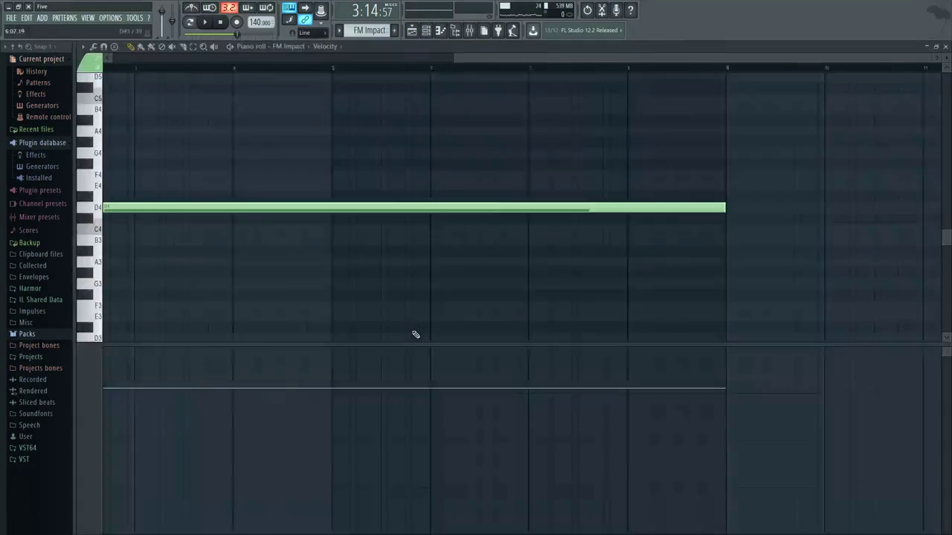
left_click(190, 23)
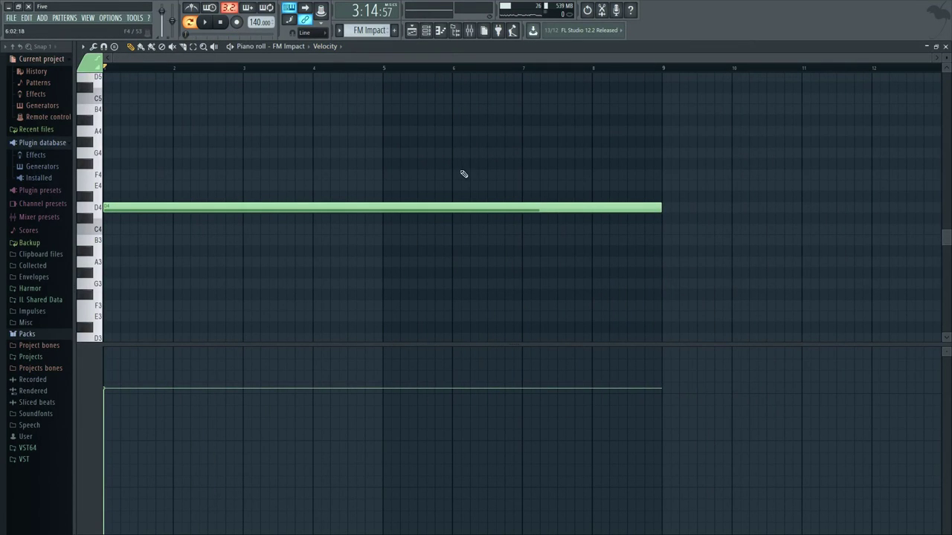
Step: Open the FM Impact channel's Sytrus patch from the channel rack and reposition its window to demonstrate the sound
left_click(426, 33)
left_click_drag(436, 100, 435, 136)
left_click(426, 31)
left_click(556, 350)
left_click(556, 351)
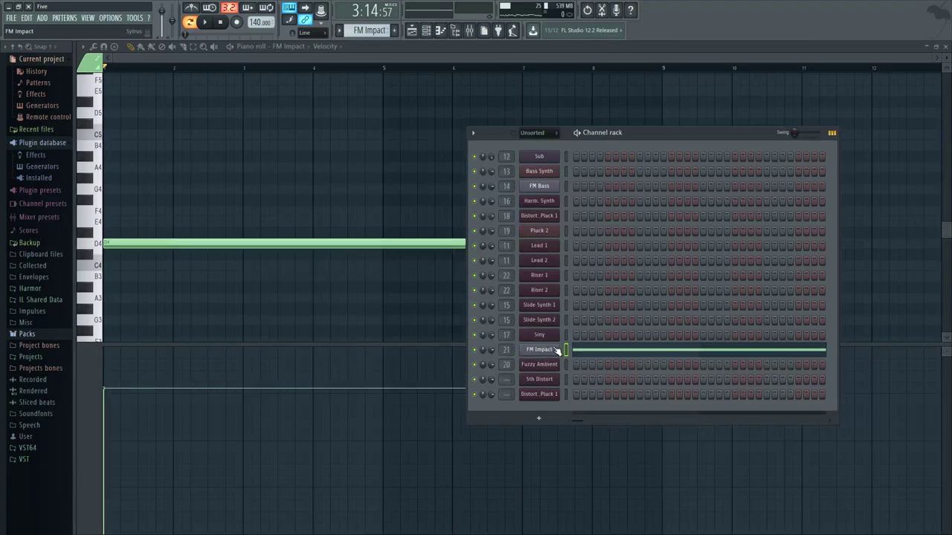
left_click(554, 350)
left_click_drag(394, 159, 500, 132)
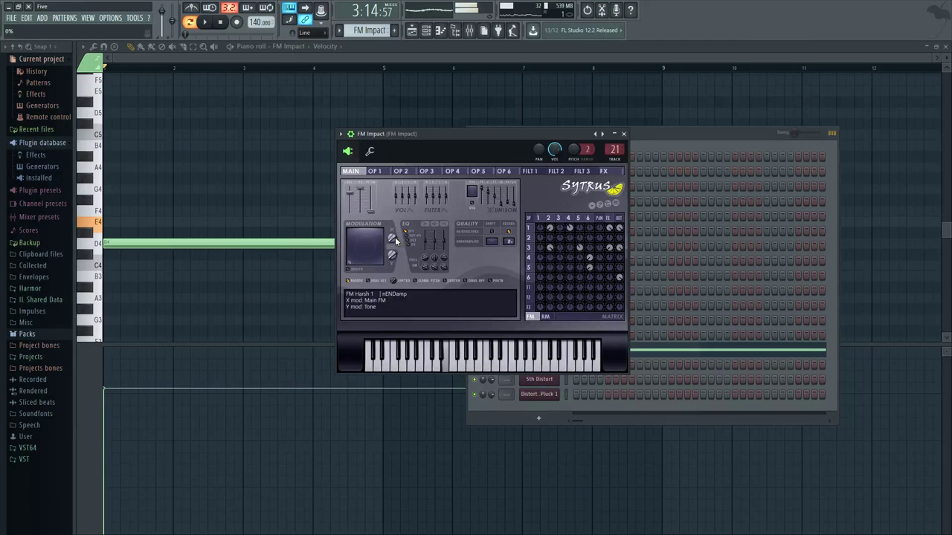
Step: Inspect the Low Cut effect on the FM Impact mixer track
key("F9")
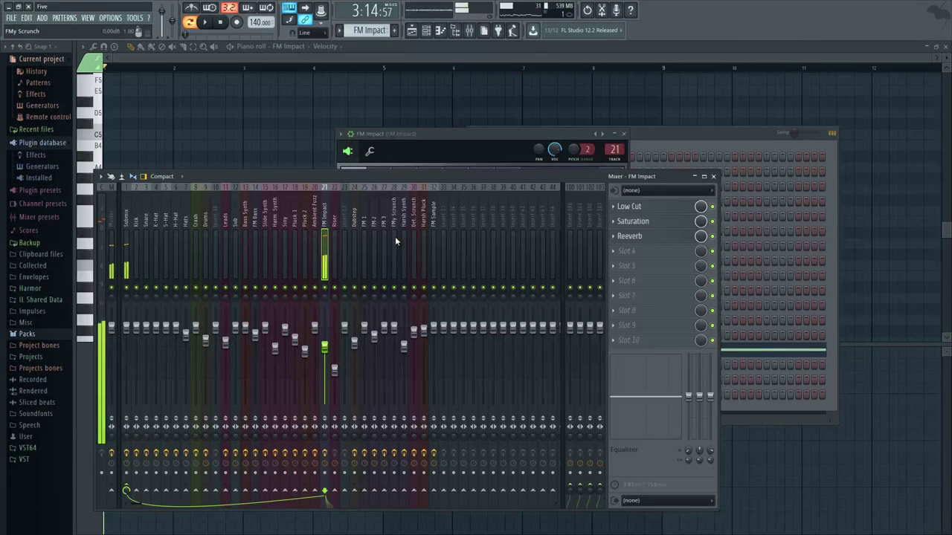
left_click(649, 207)
left_click(650, 207)
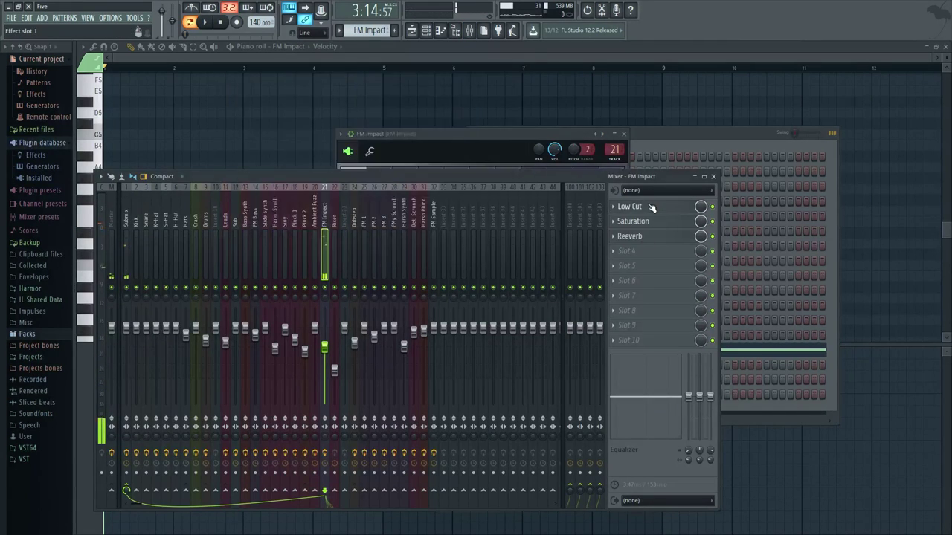
left_click(651, 212)
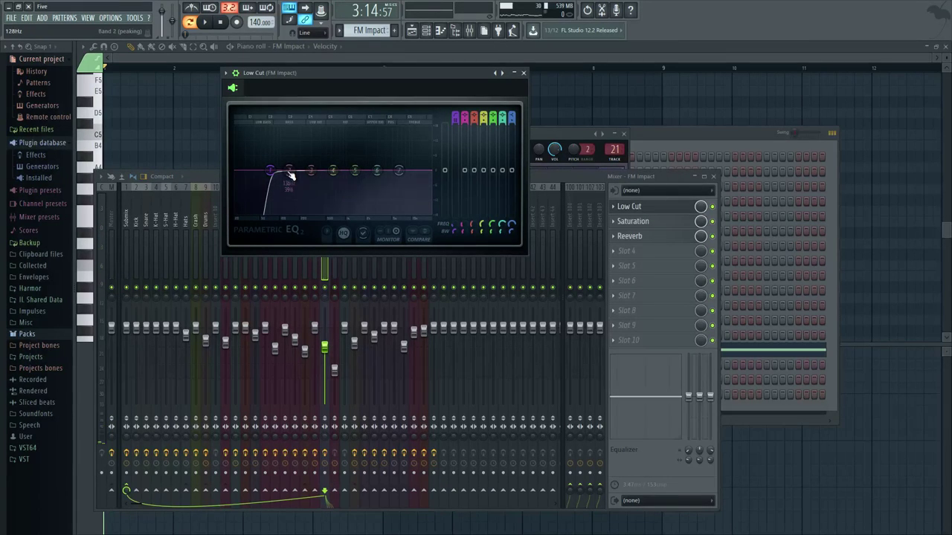
left_click(679, 211)
left_click(679, 211)
left_click(678, 211)
Step: View FM Impact's Saturation effect, and compare the sound with it bypassed and enabled while sweeping the Modulation X knob
left_click(672, 224)
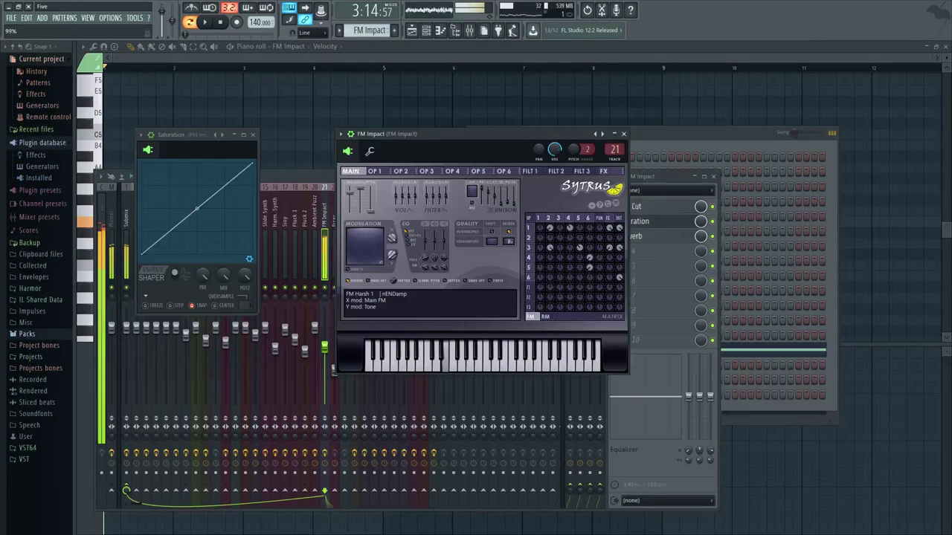
left_click(713, 221)
left_click(424, 142)
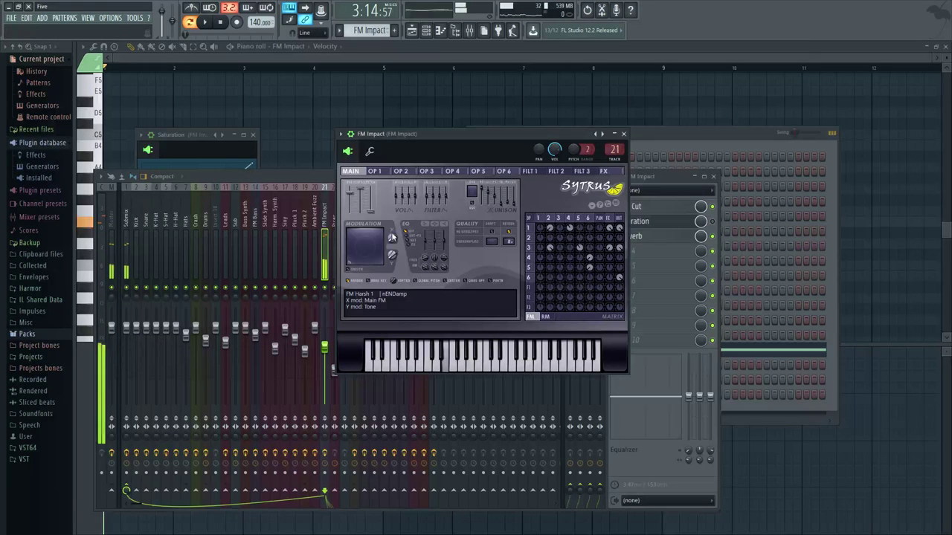
left_click_drag(393, 238, 393, 230)
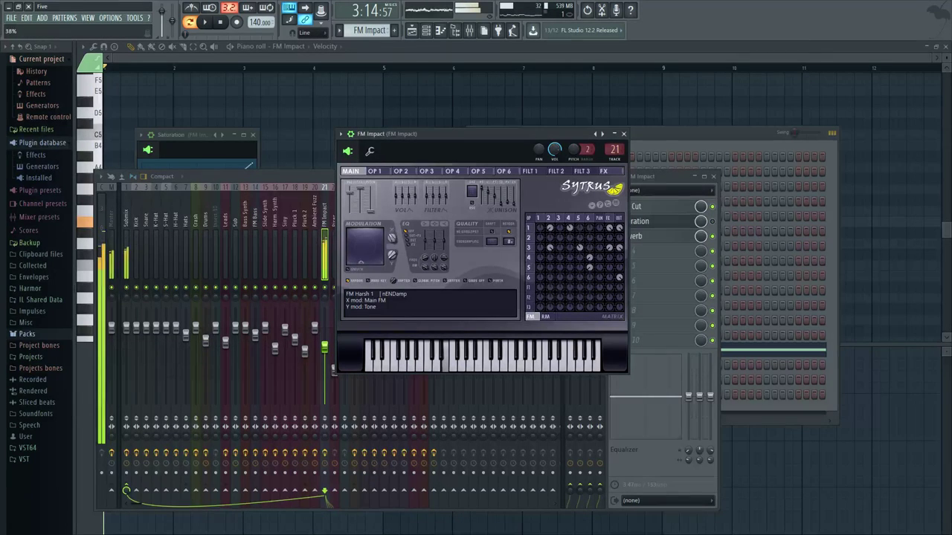
left_click(652, 207)
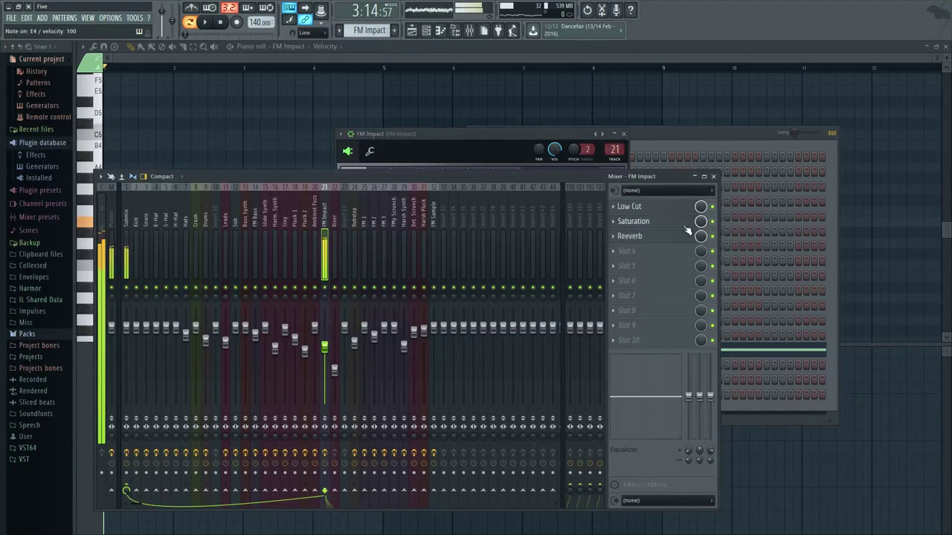
left_click(633, 221)
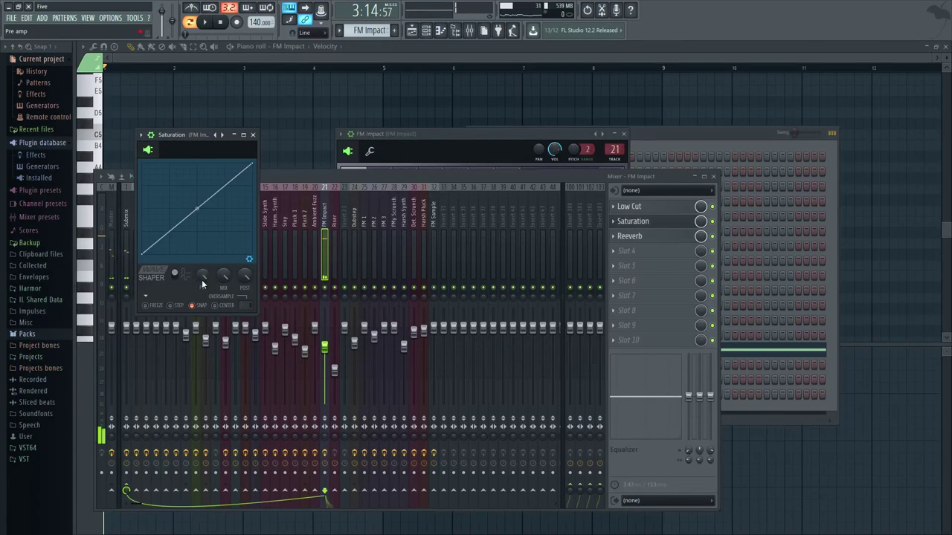
key("Escape")
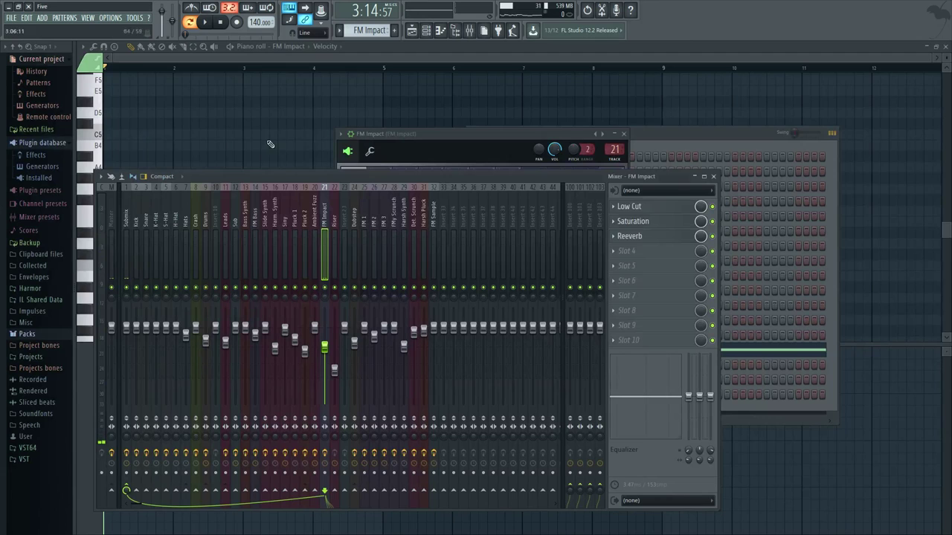
Step: Inspect FM Impact's Reeverb effect and the Sytrus operator pages, return to the Main page, and close Reeverb
left_click(634, 237)
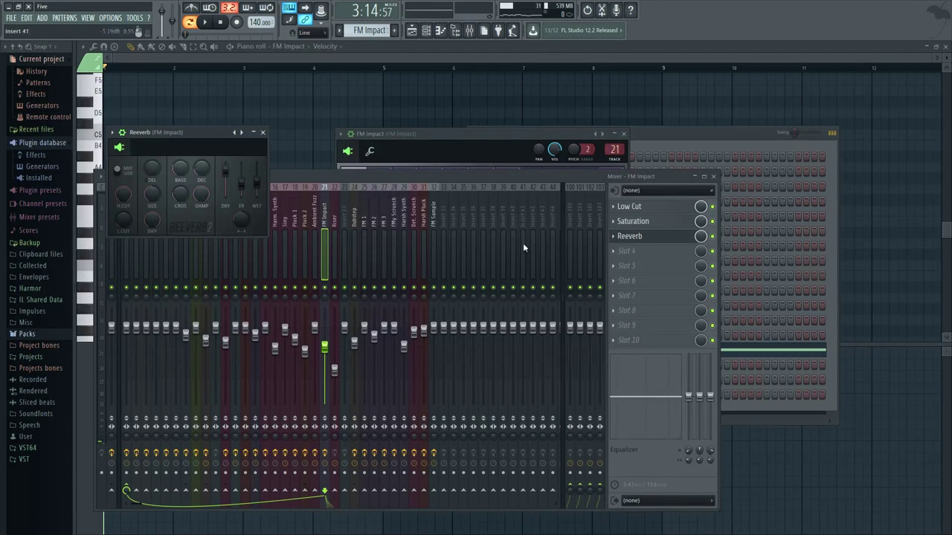
left_click(468, 152)
left_click(386, 169)
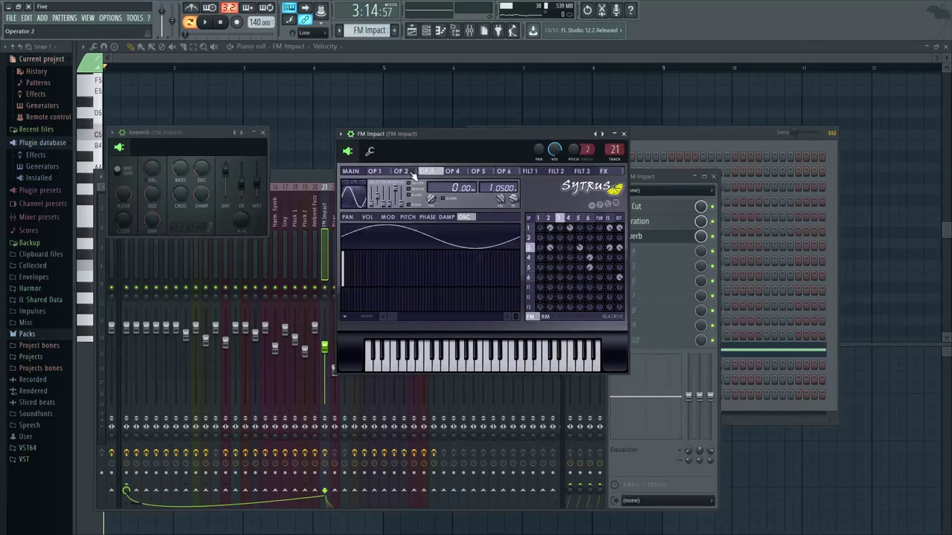
left_click(365, 173)
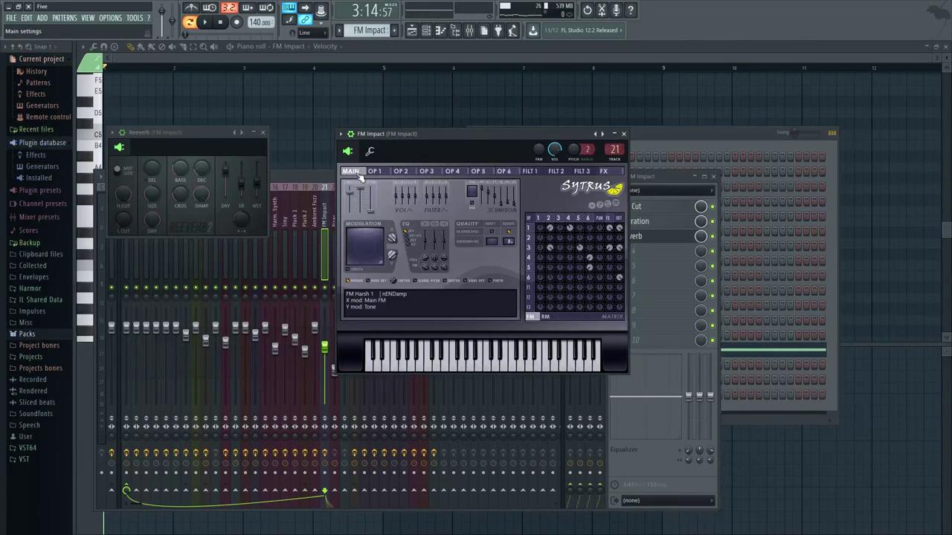
left_click(269, 134)
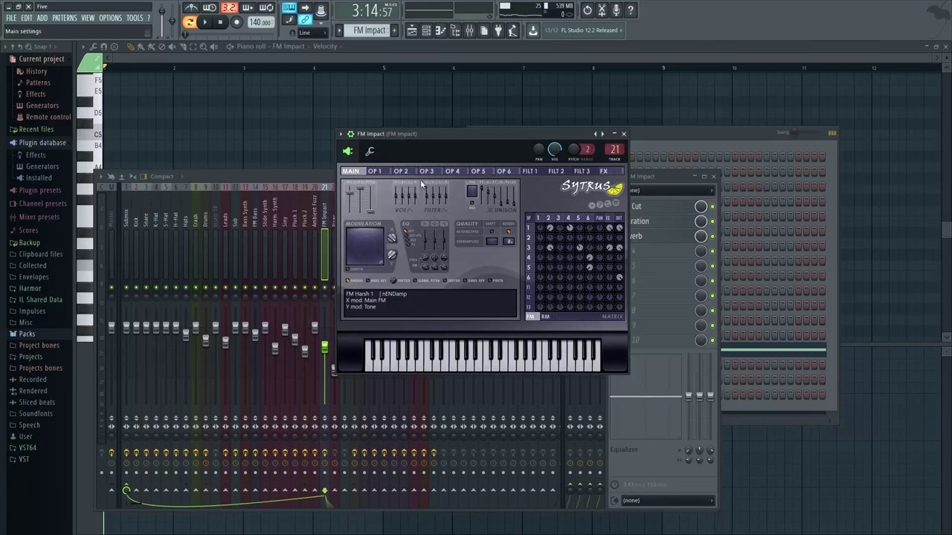
Step: Move the FM Impact patch window aside and sweep its Modulation X knob while playing test notes
left_click(648, 145)
left_click_drag(439, 137, 529, 133)
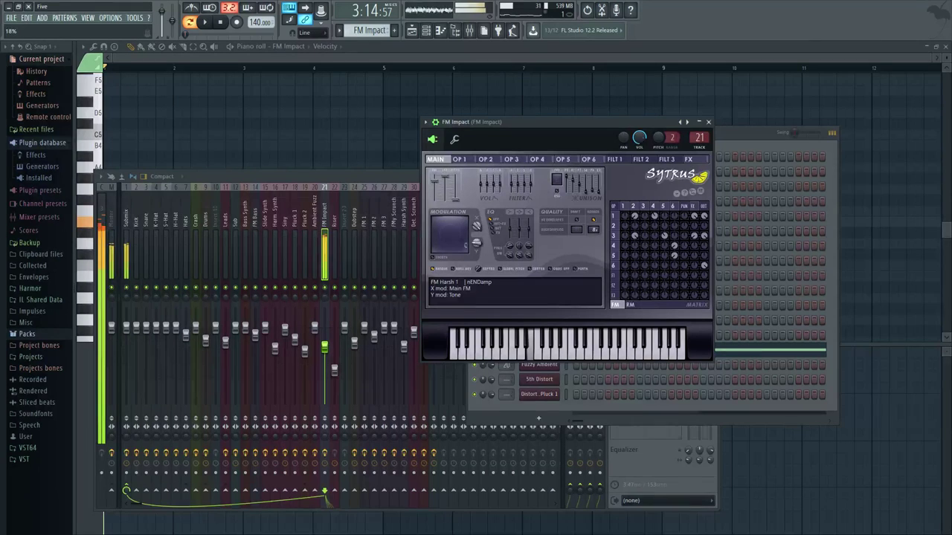
left_click_drag(505, 123, 497, 124)
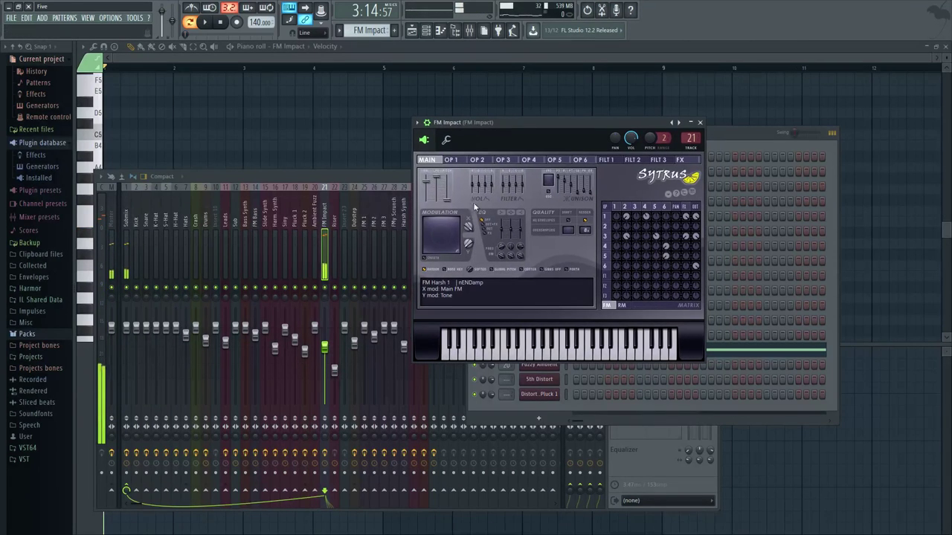
left_click_drag(470, 231, 470, 226)
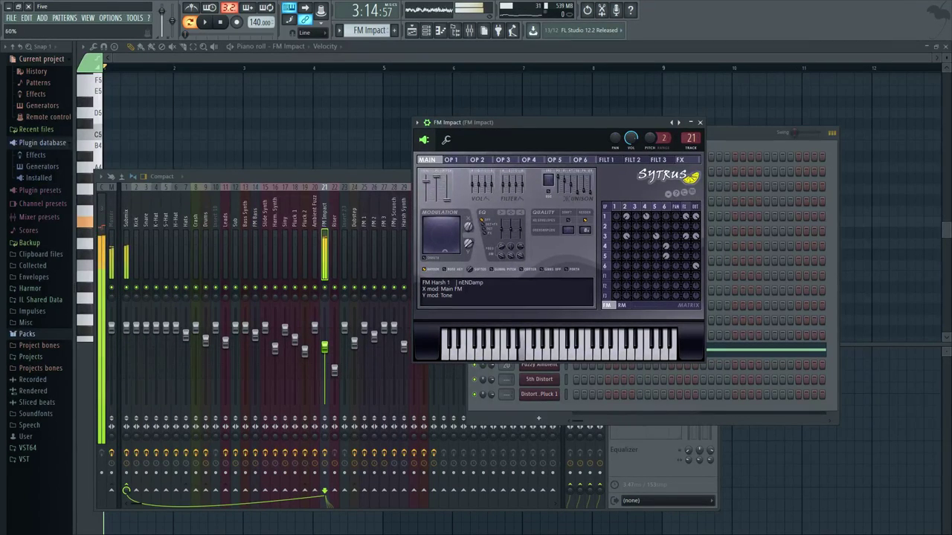
Step: Play the playlist from the Rise marker, view the FM Impact patch's modulation controls during playback, and stop
left_click(411, 30)
left_click(209, 77)
key("space")
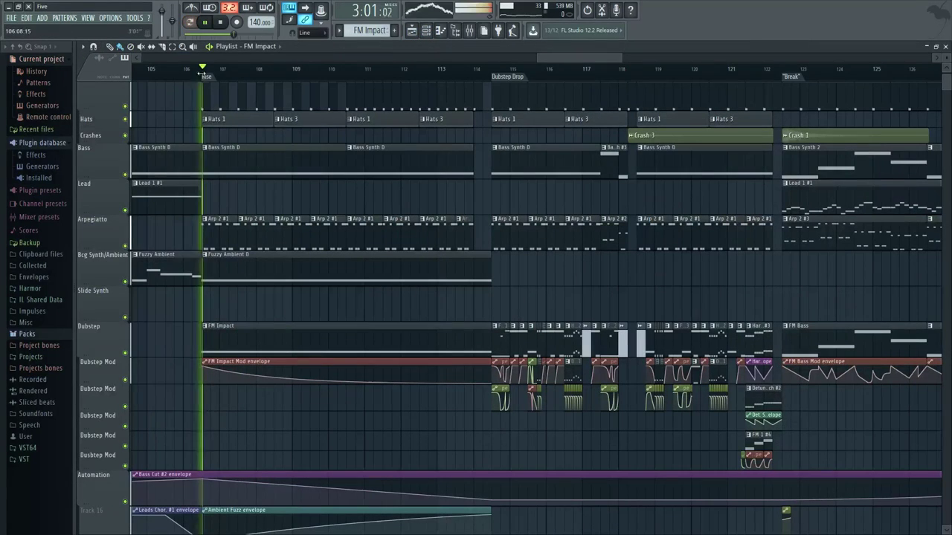
left_click(426, 30)
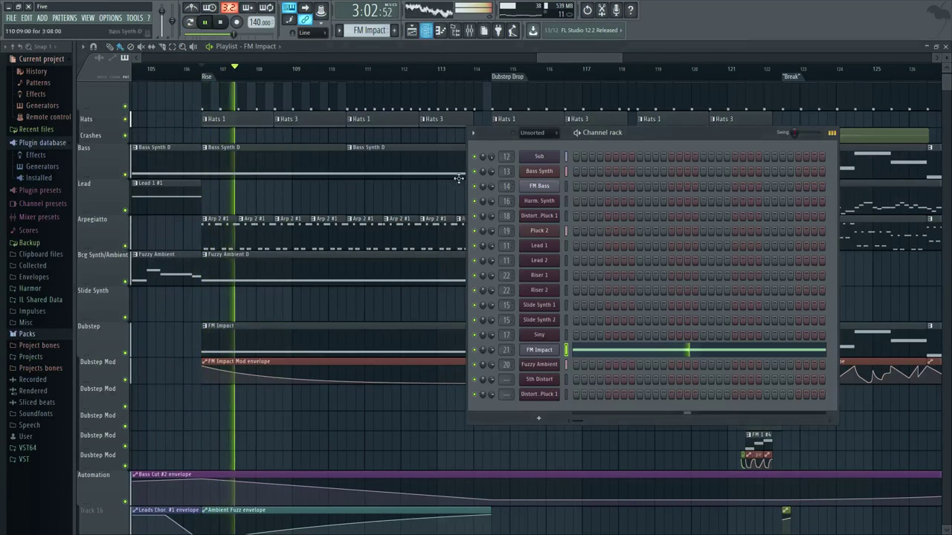
left_click(541, 348)
key("space")
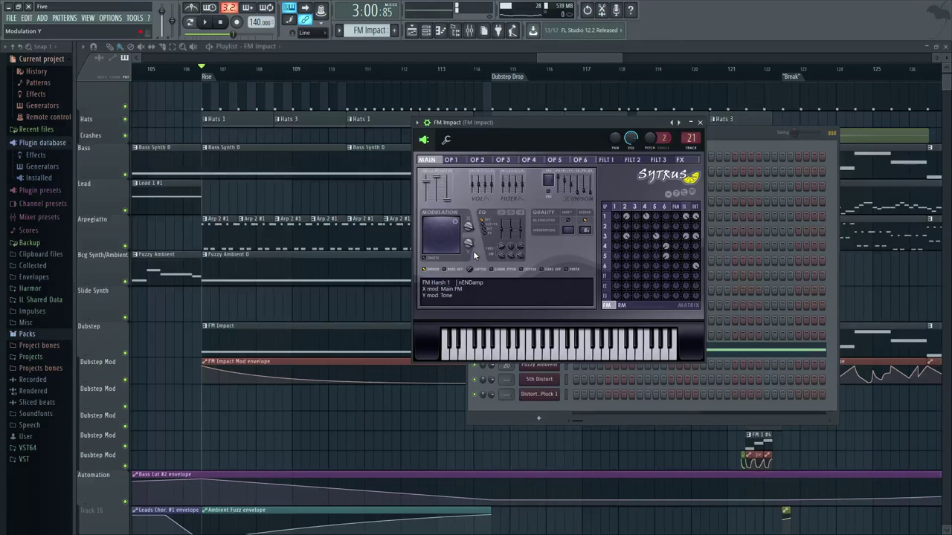
Step: Replay the start of the Rise section with FM Impact's modulation controls in view, stop, and close the patch and channel rack
key("space")
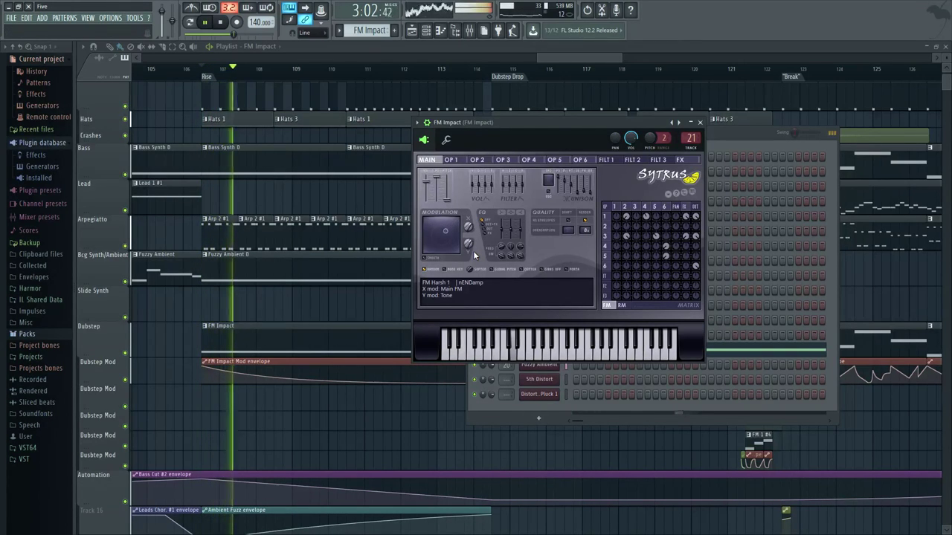
key("space")
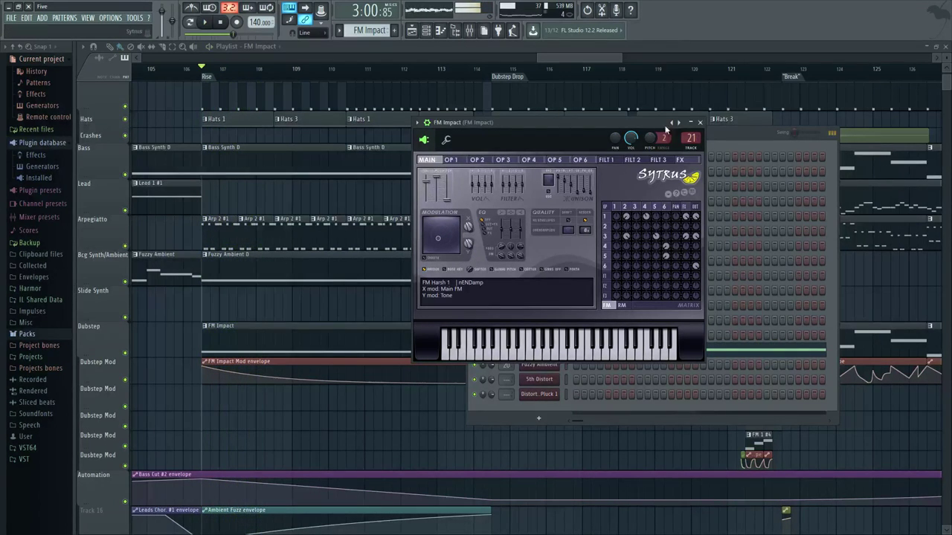
left_click(700, 122)
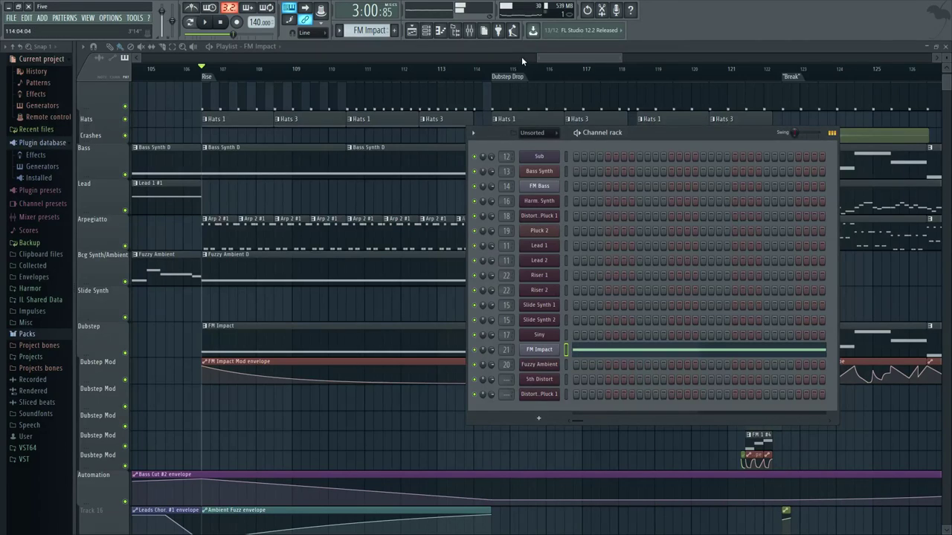
key("F6")
Step: Set the playlist position to the Dubstep Drop marker, and play the opening of the drop while viewing its clips and modulation envelopes
left_click_drag(484, 70, 491, 71)
scroll(561, 308, "up", 3)
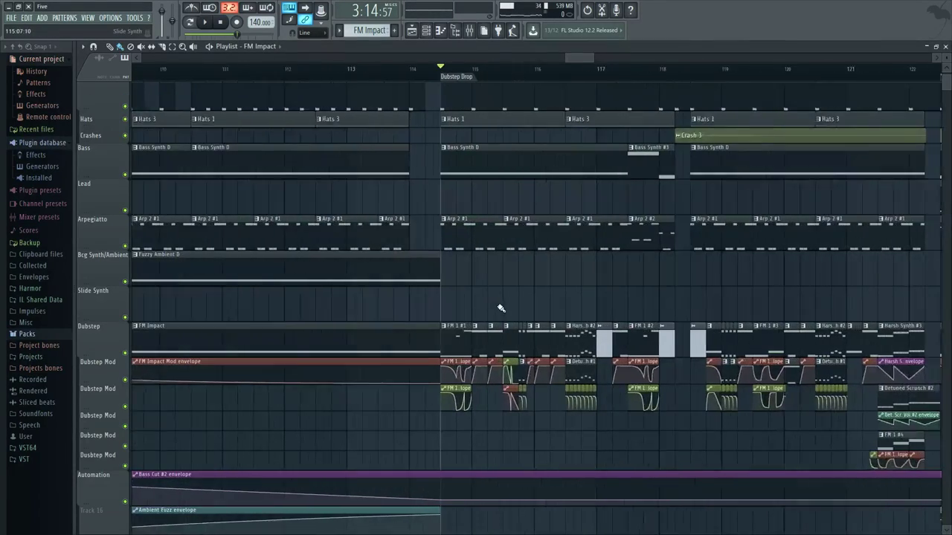
scroll(500, 308, "up", 4)
scroll(458, 254, "down", 2)
scroll(395, 235, "down", 1)
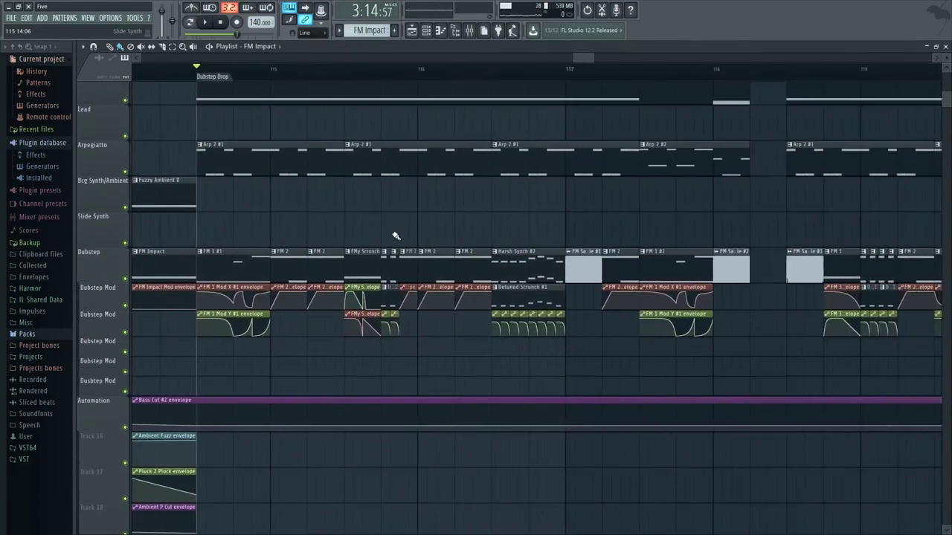
key("space")
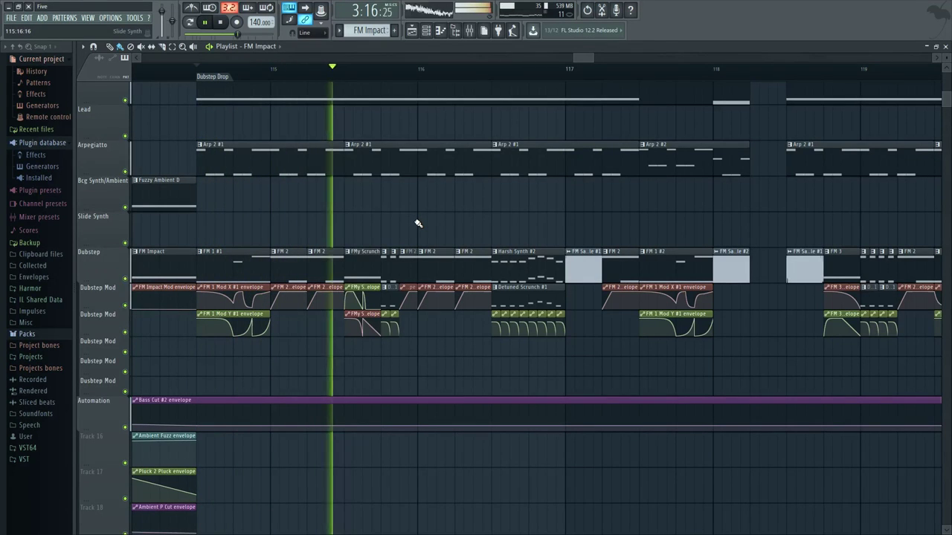
key("space")
scroll(251, 226, "down", 1)
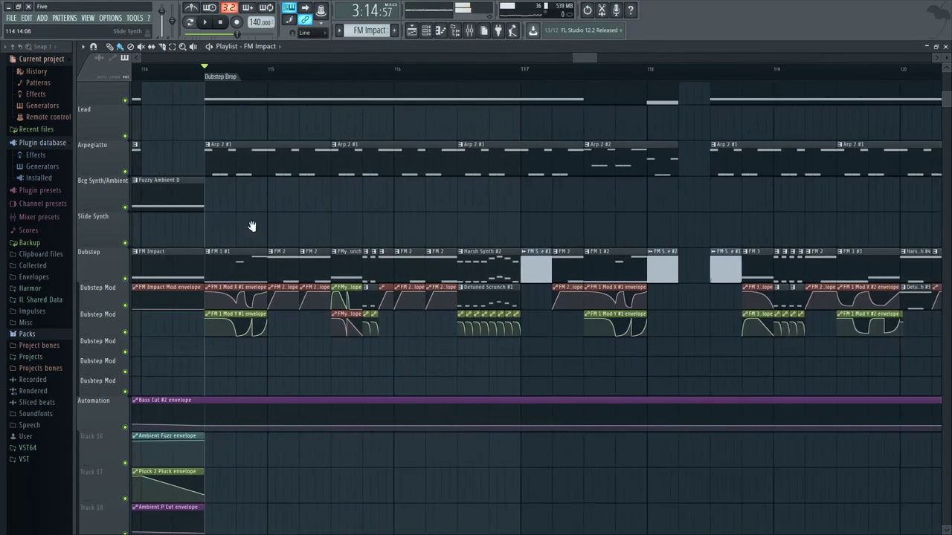
Step: Open the FM 1 #1 pattern in the piano roll, switch playback to pattern mode, and play its notes
double_click(330, 276)
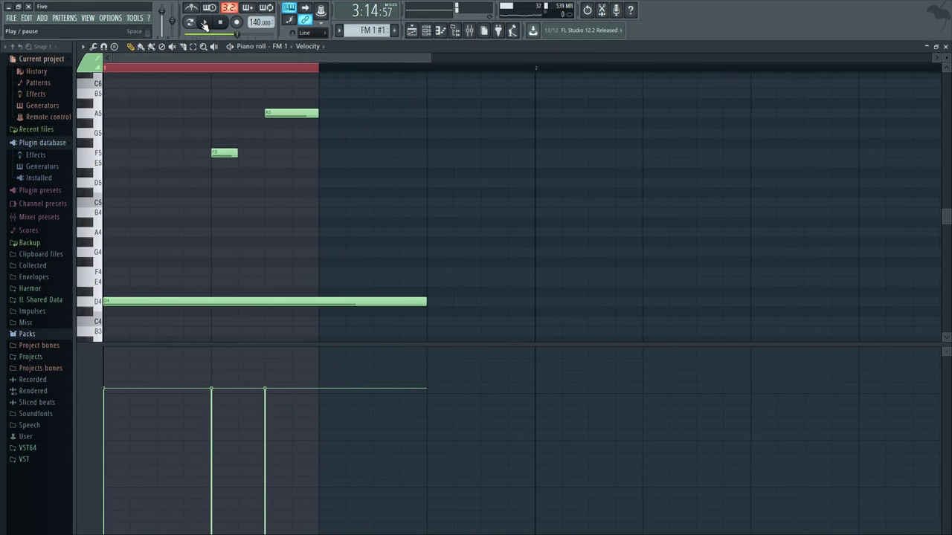
key("space")
key("space")
left_click(190, 22)
scroll(378, 201, "down", 2)
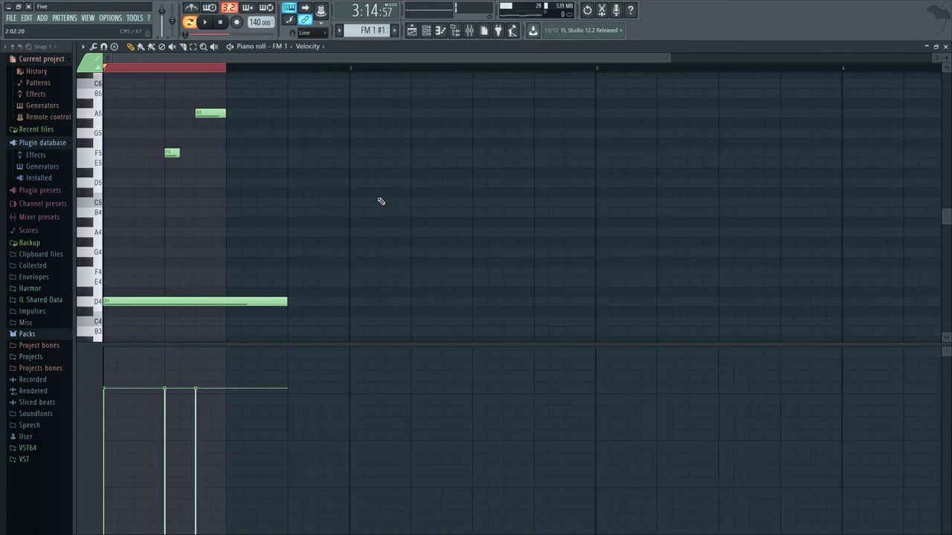
scroll(381, 201, "down", 1)
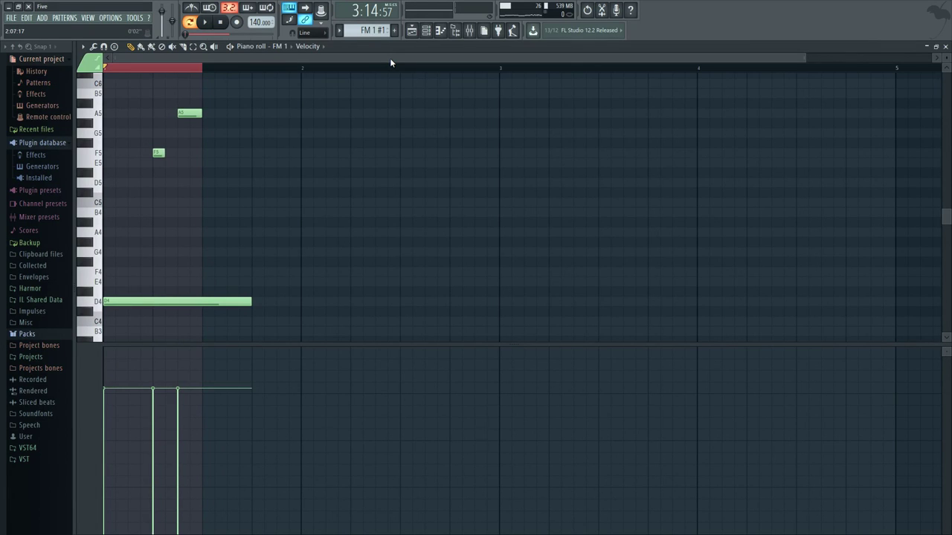
key("space")
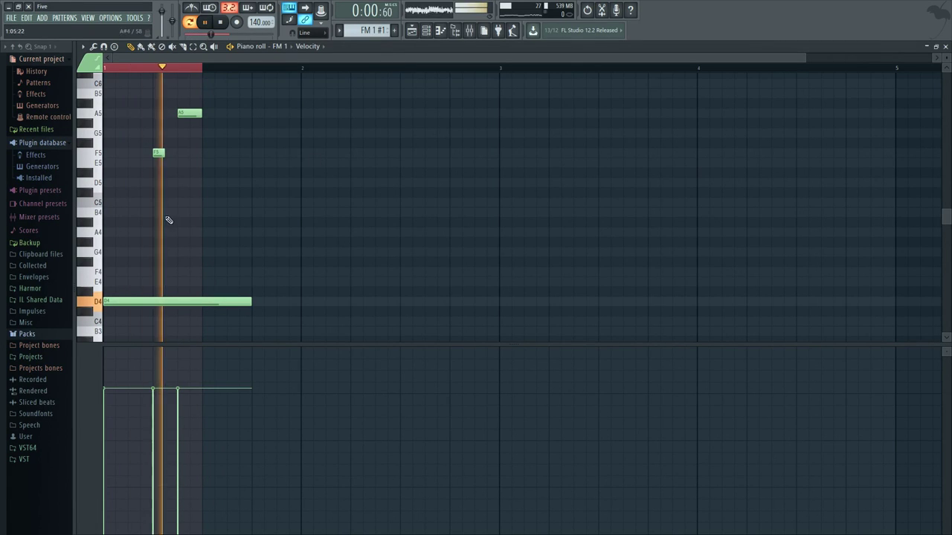
key("space")
Step: Open the FM 1 channel, examine its polyphony settings during playback, close it, and return to the playlist
left_click(426, 30)
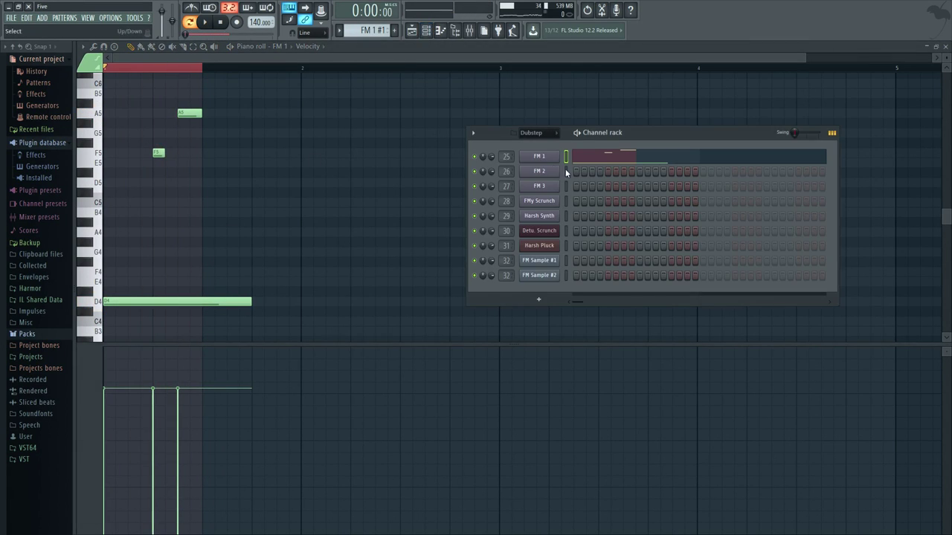
left_click(543, 157)
left_click(208, 168)
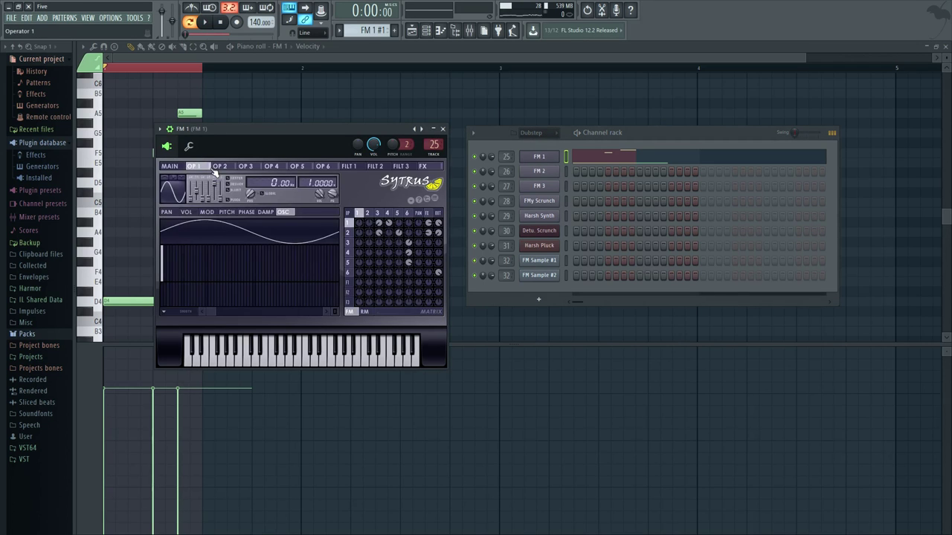
left_click(189, 146)
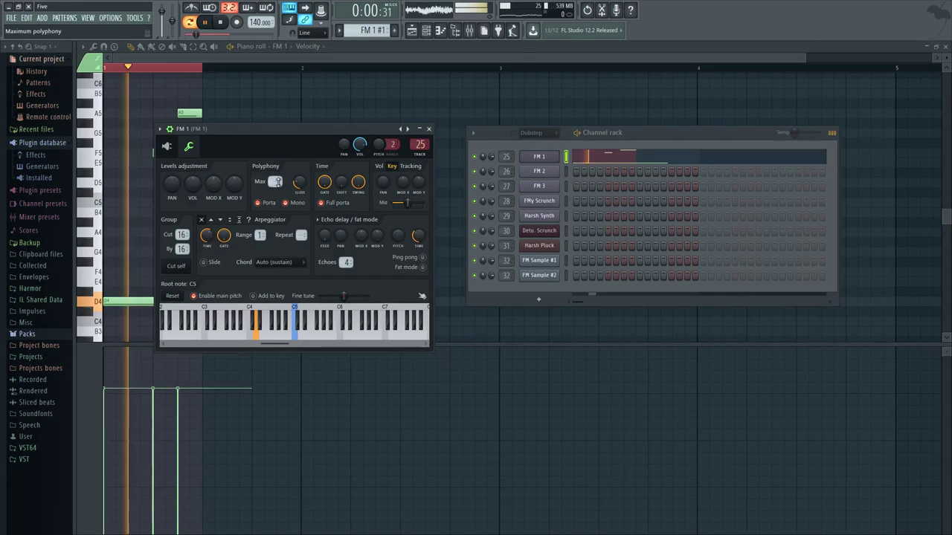
left_click_drag(300, 142, 388, 132)
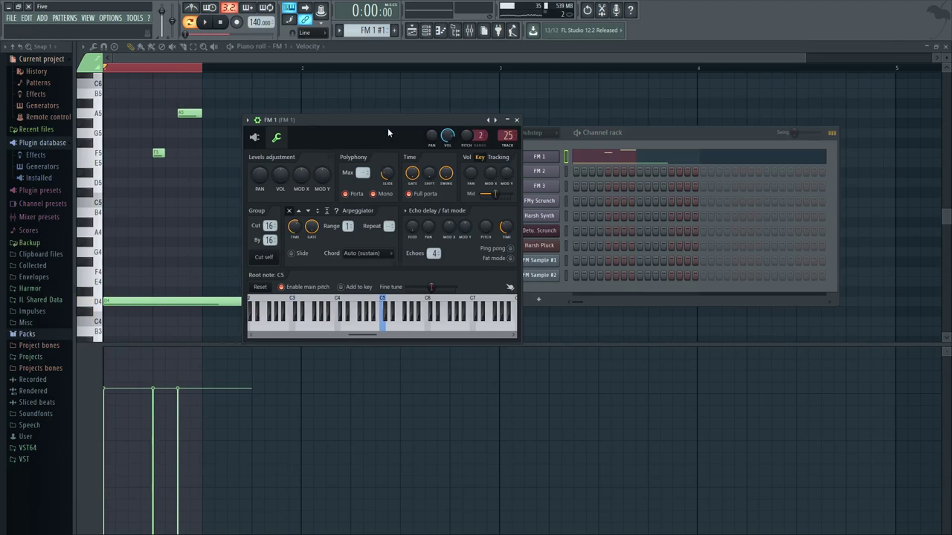
left_click(519, 121)
left_click(411, 31)
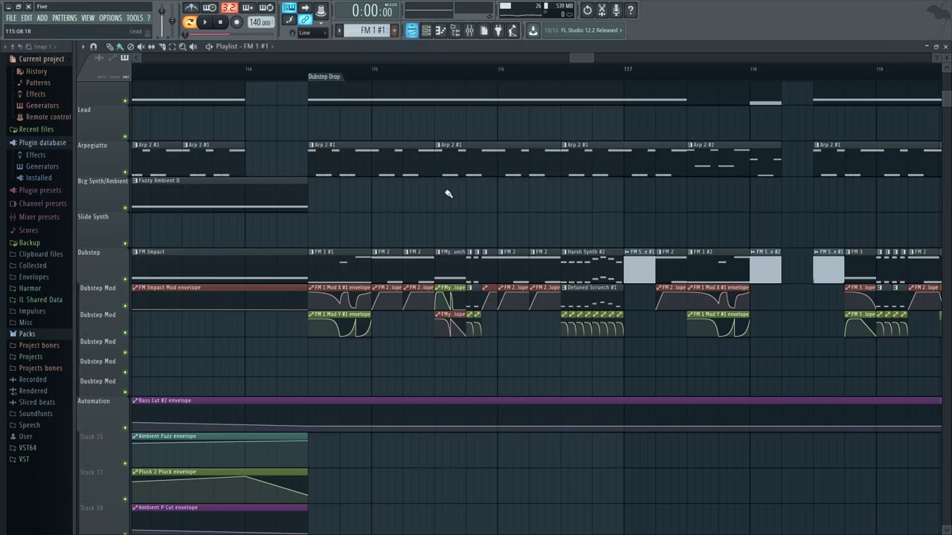
Step: Reopen the FM 1 patch from the channel rack on its Sytrus Main page, and move its window clear of the Dubstep clips
left_click(425, 30)
left_click(547, 157)
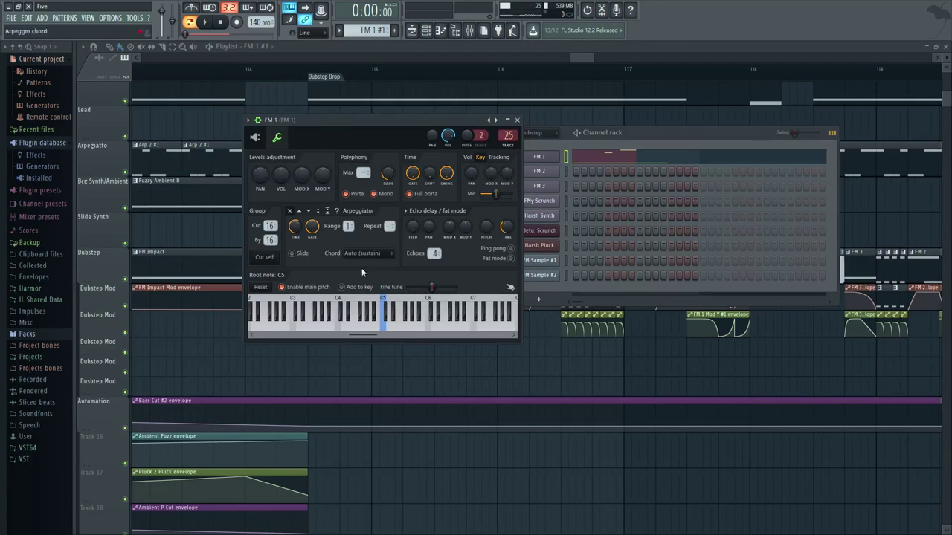
left_click(253, 137)
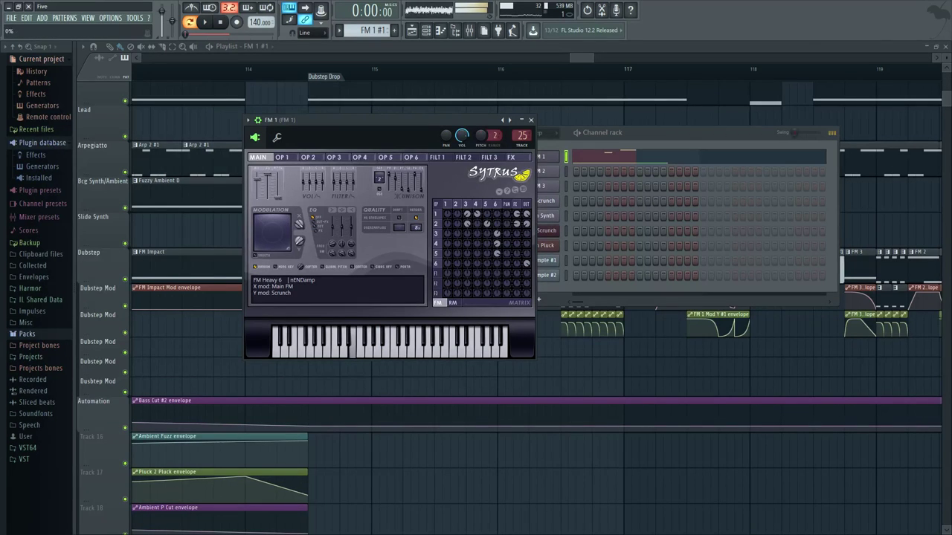
left_click_drag(332, 128, 584, 135)
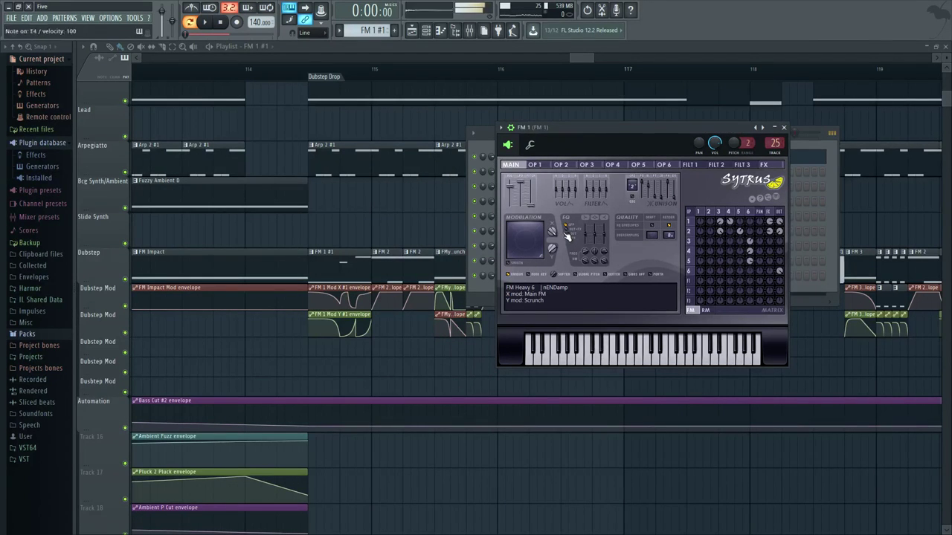
Step: Sweep FM 1's Modulation X knob while playing test notes, and close the patch
left_click_drag(552, 230, 552, 256)
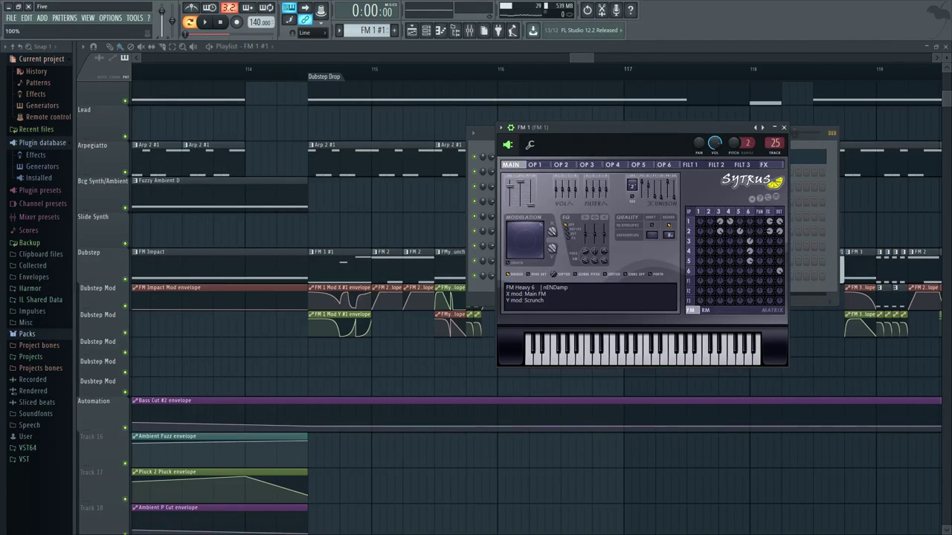
key("z")
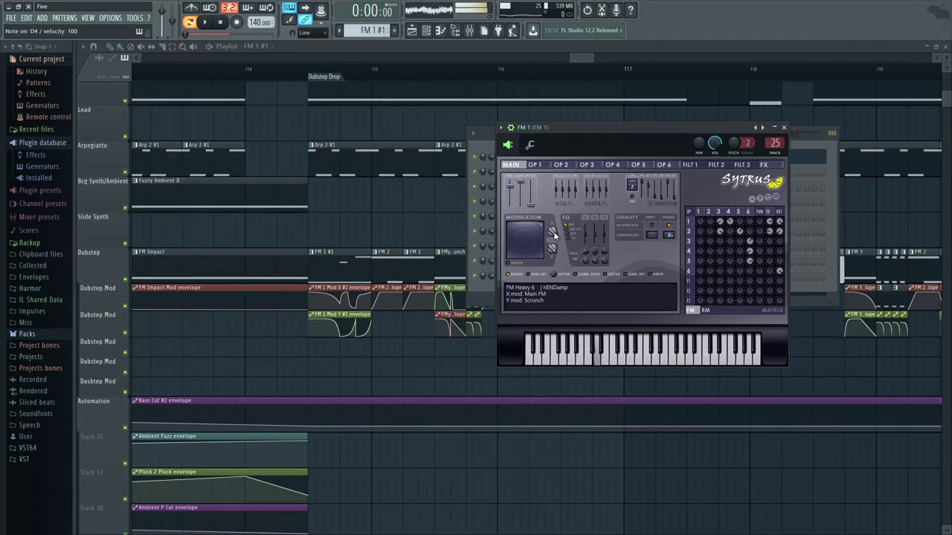
left_click_drag(553, 232, 553, 250)
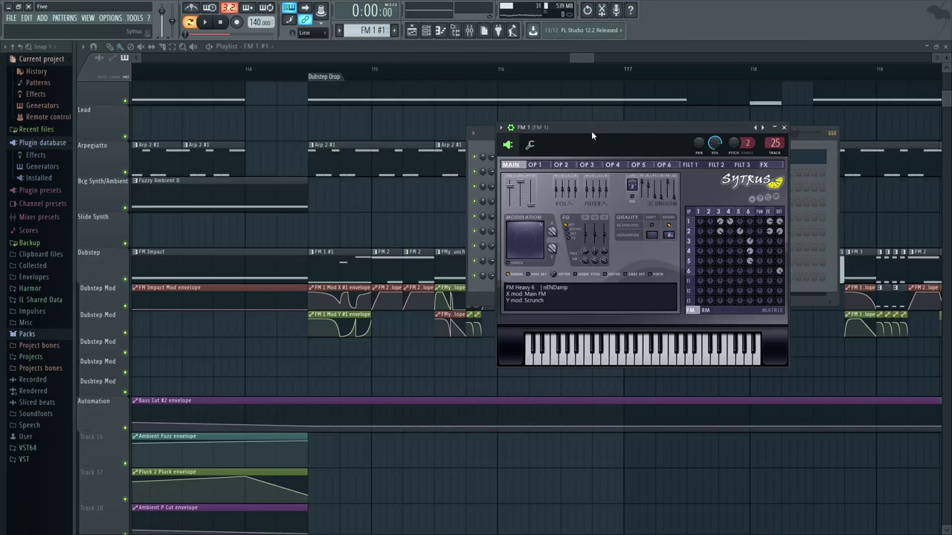
left_click(785, 129)
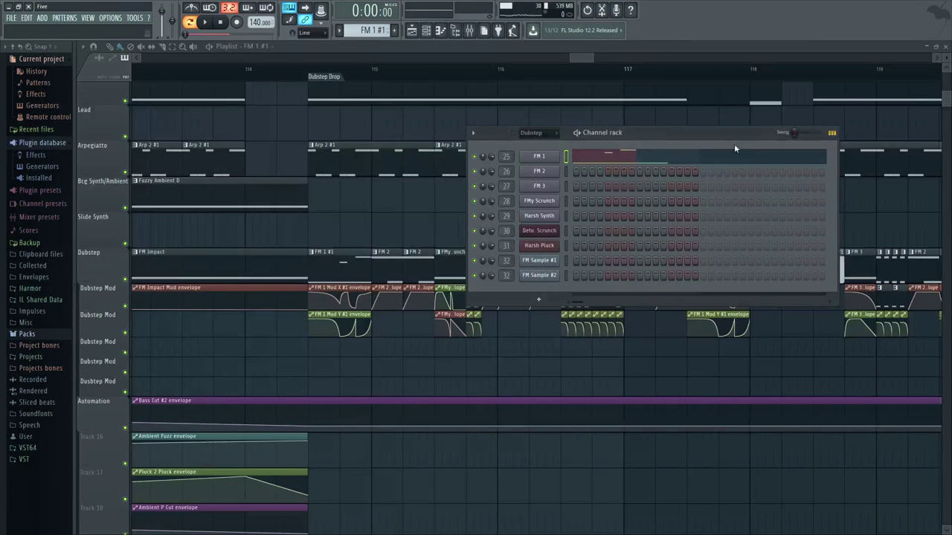
Step: Reopen the FM 1 patch, examine the waveforms on its Sytrus operator pages 1 to 6, and close it
left_click(537, 158)
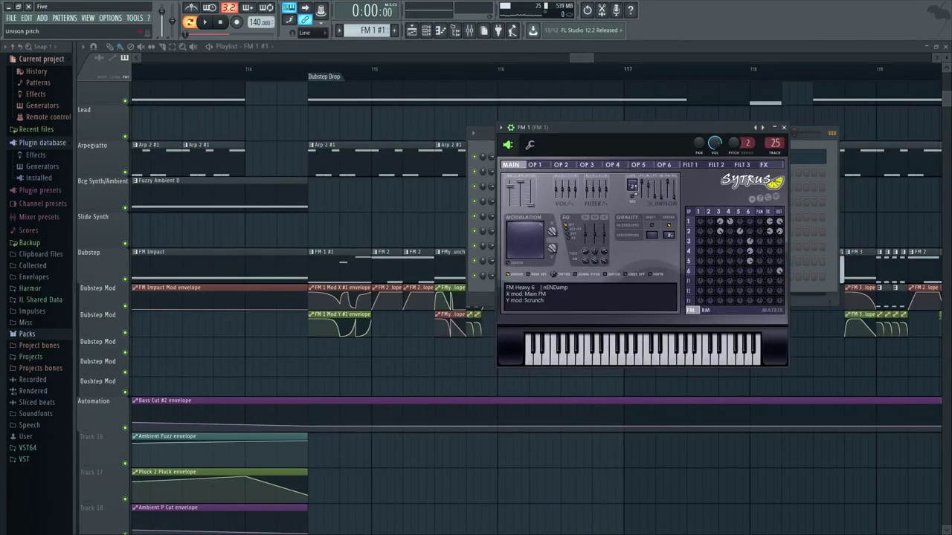
left_click(609, 166)
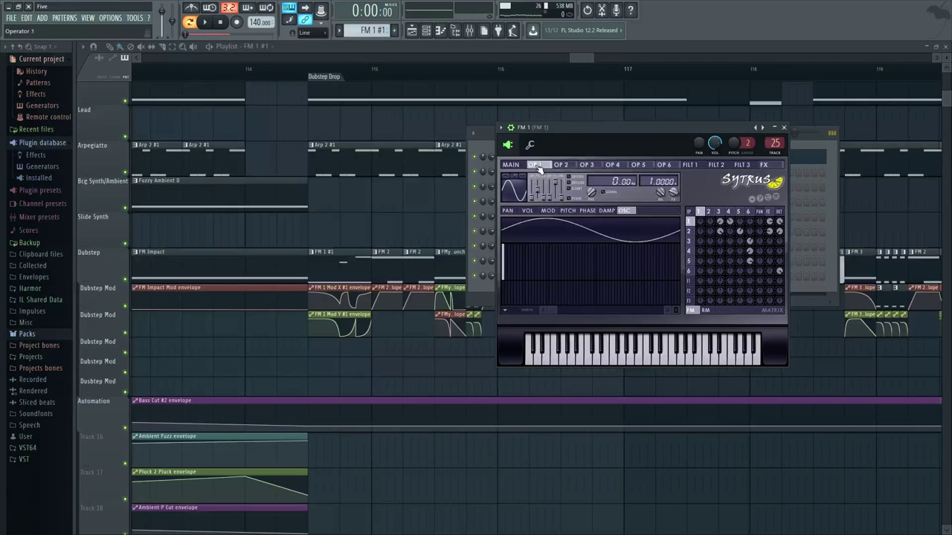
left_click(585, 165)
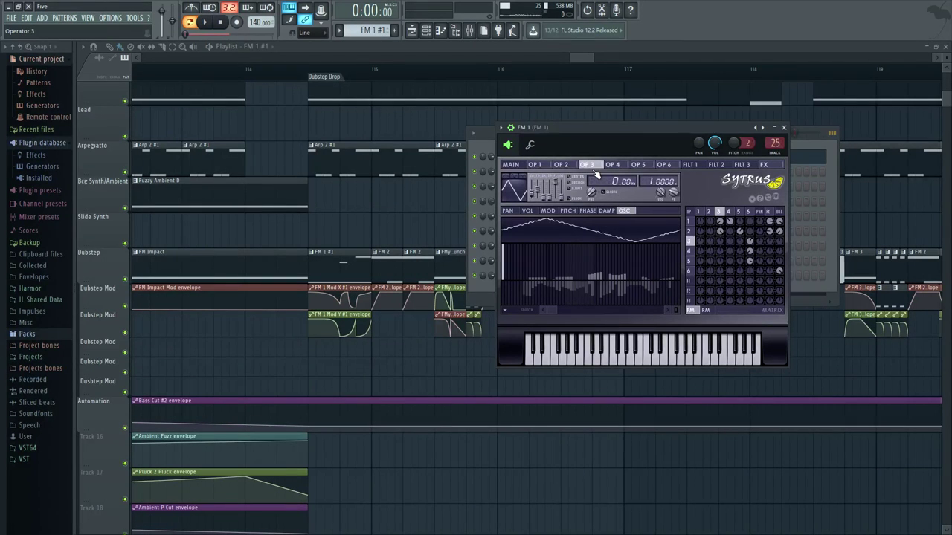
left_click(561, 167)
left_click(614, 168)
left_click(641, 168)
left_click(614, 167)
left_click(665, 167)
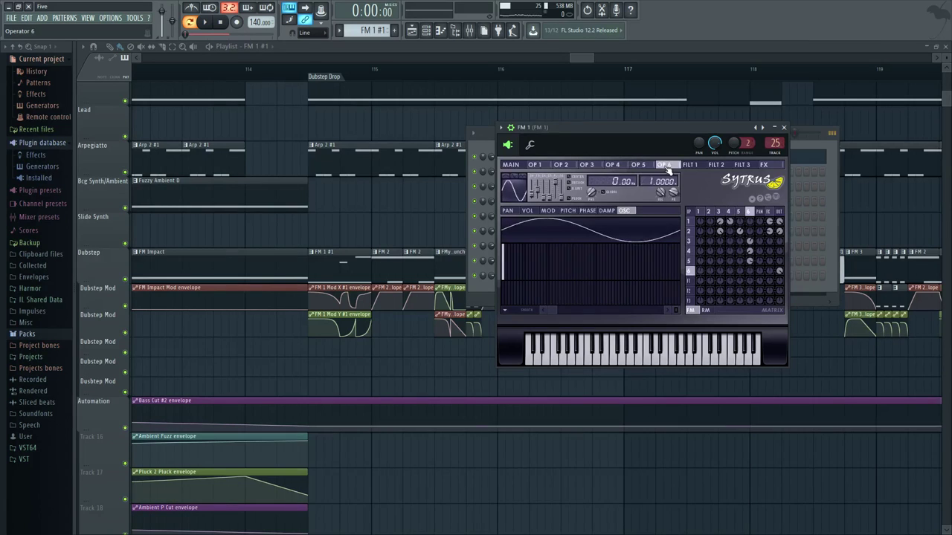
left_click(636, 167)
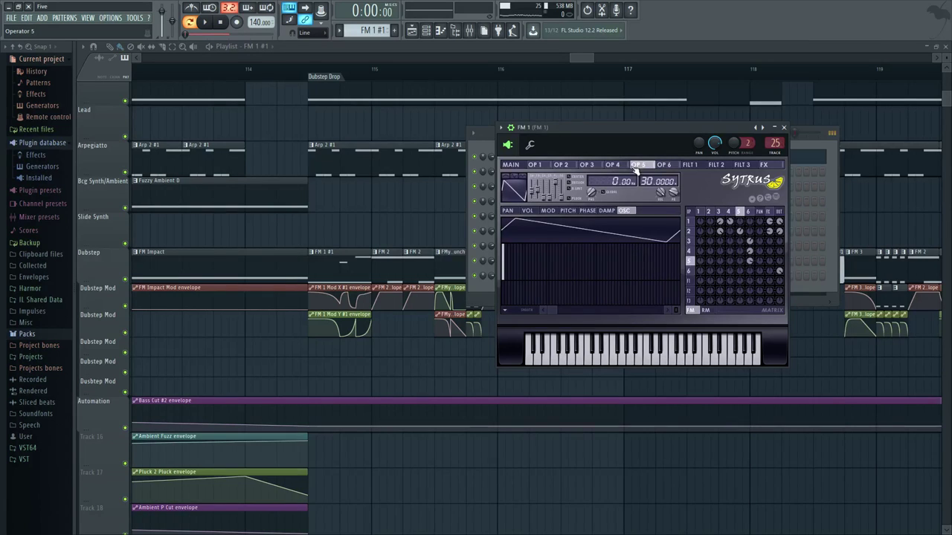
left_click(783, 128)
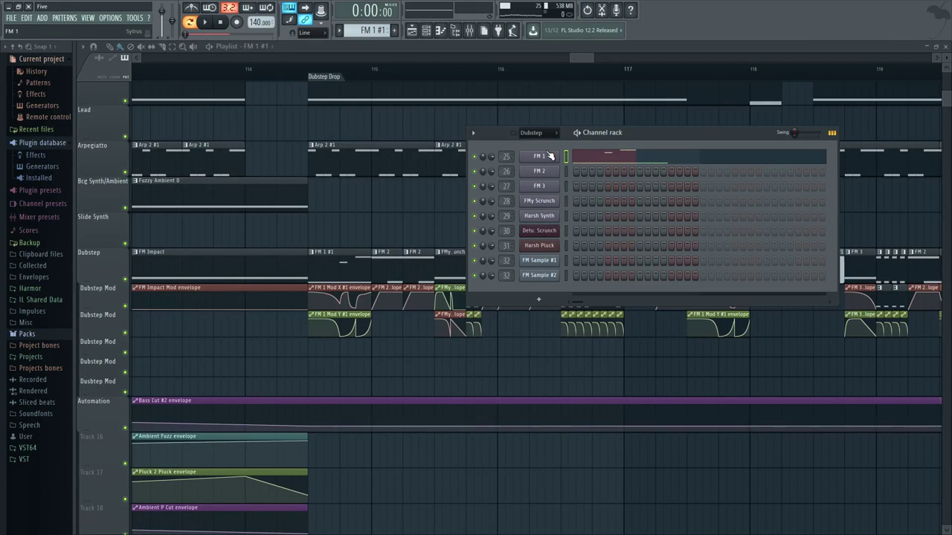
Step: View the FM 2 patch from the channel rack, close it, and return to the playlist in song mode
left_click(546, 175)
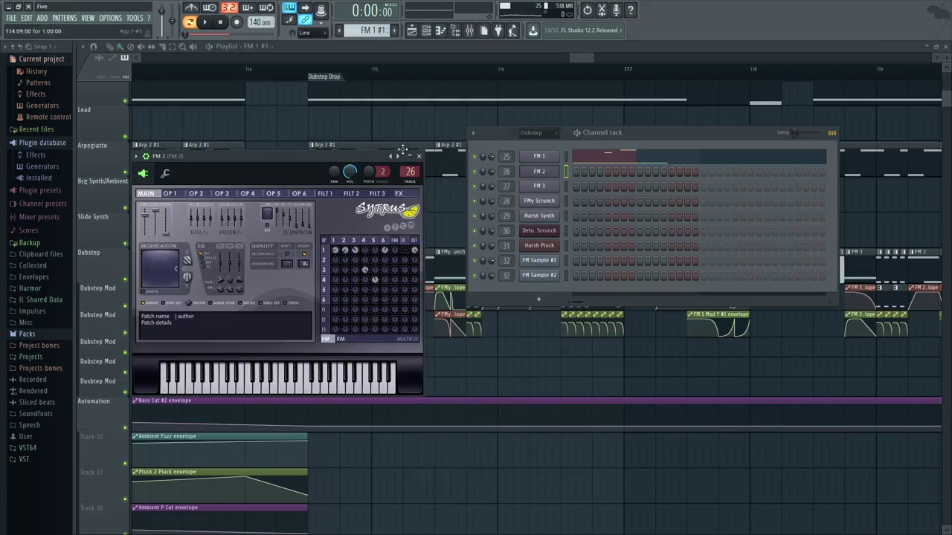
left_click(421, 156)
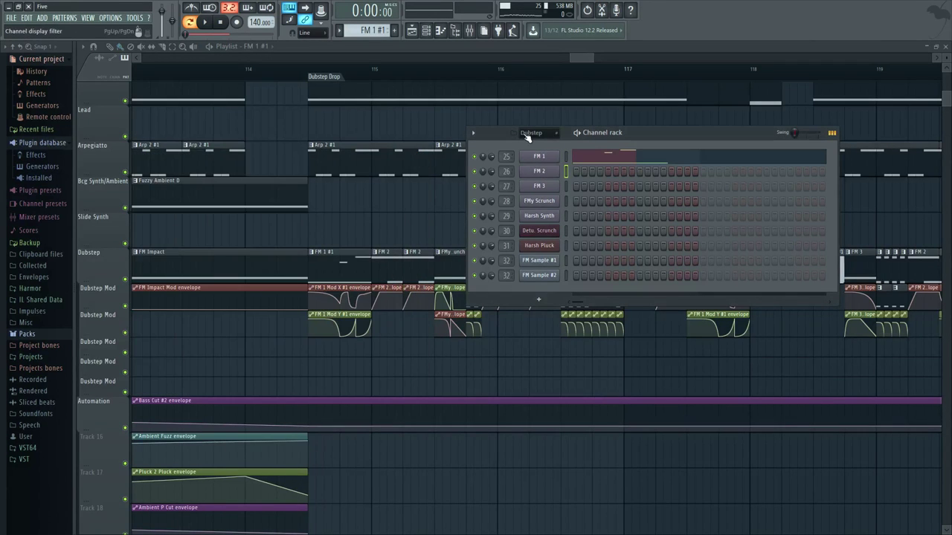
left_click(557, 170)
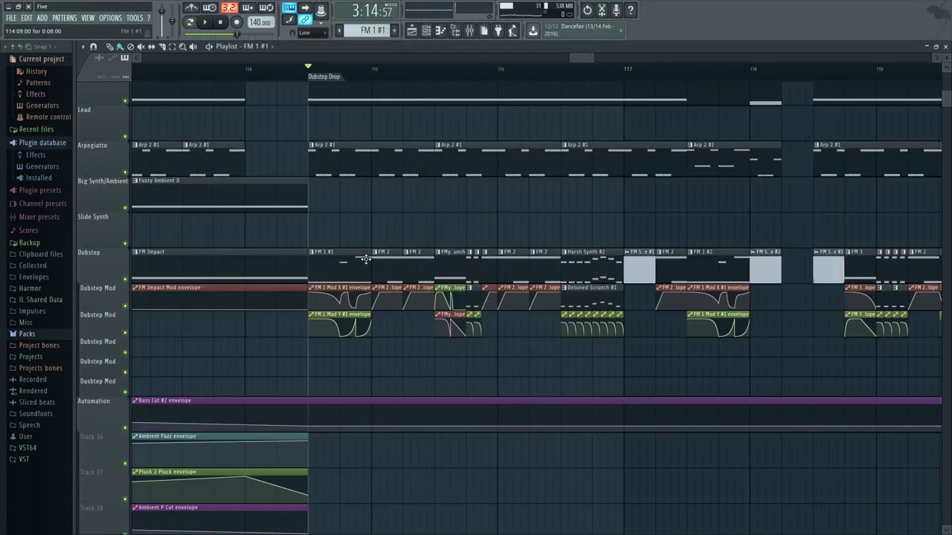
Step: Open the FM 1 #1 pattern in the piano roll, and bring up the channel rack and the mixer
double_click(360, 259)
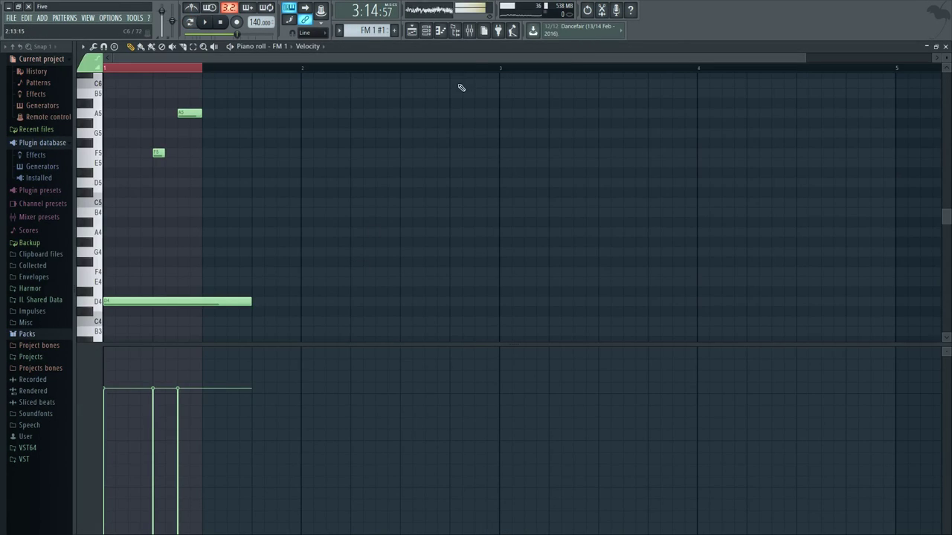
left_click(426, 30)
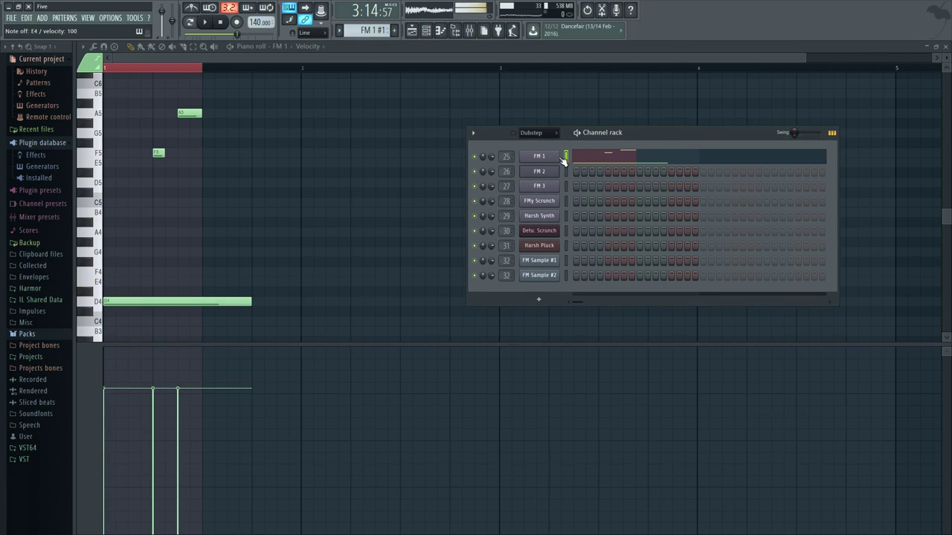
key("F9")
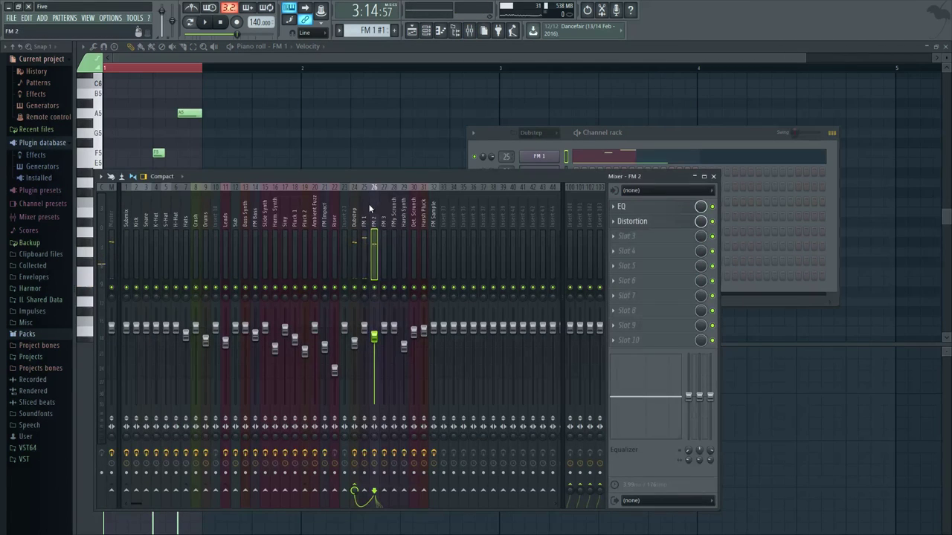
Step: Select the FM 1 mixer track and play test notes while bypassing and re-enabling its two EQs and Chorus
left_click(364, 223)
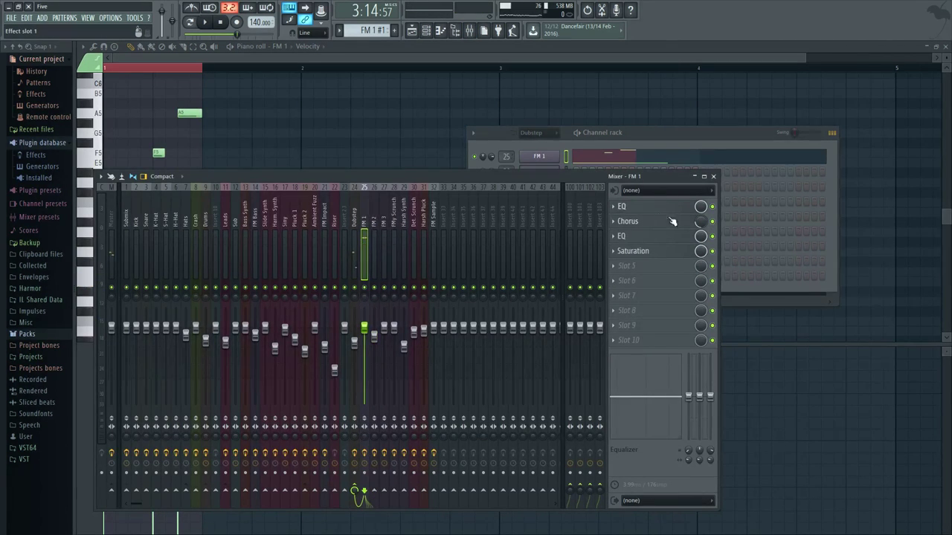
key("c")
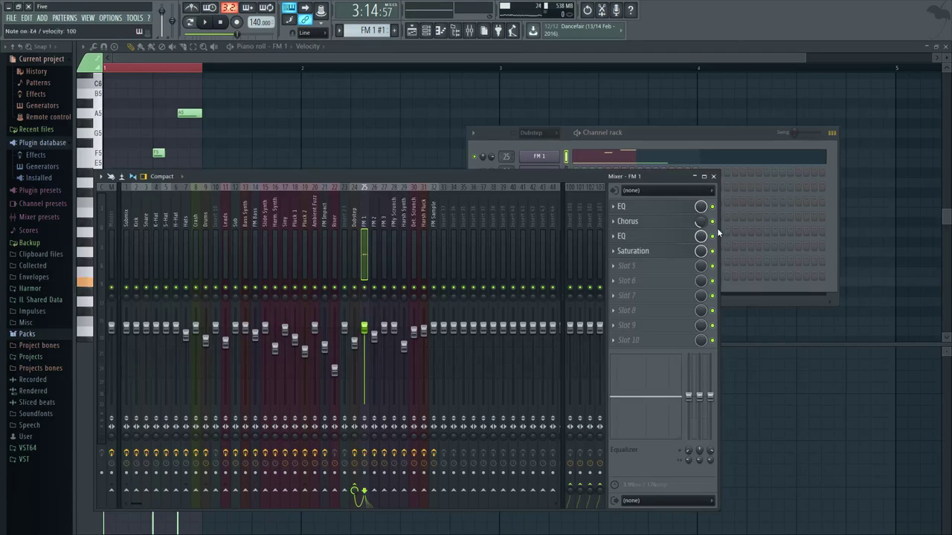
key("c")
left_click(712, 206)
left_click(711, 221)
left_click(712, 235)
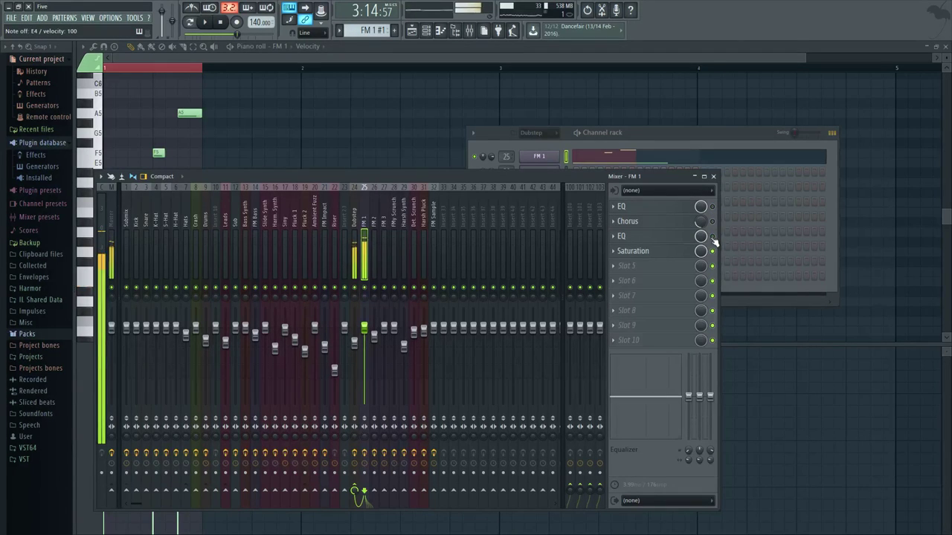
left_click(711, 221)
Step: View the Saturation effect on the FM 1 mixer track and compare the sound with it bypassed and enabled
left_click(658, 253)
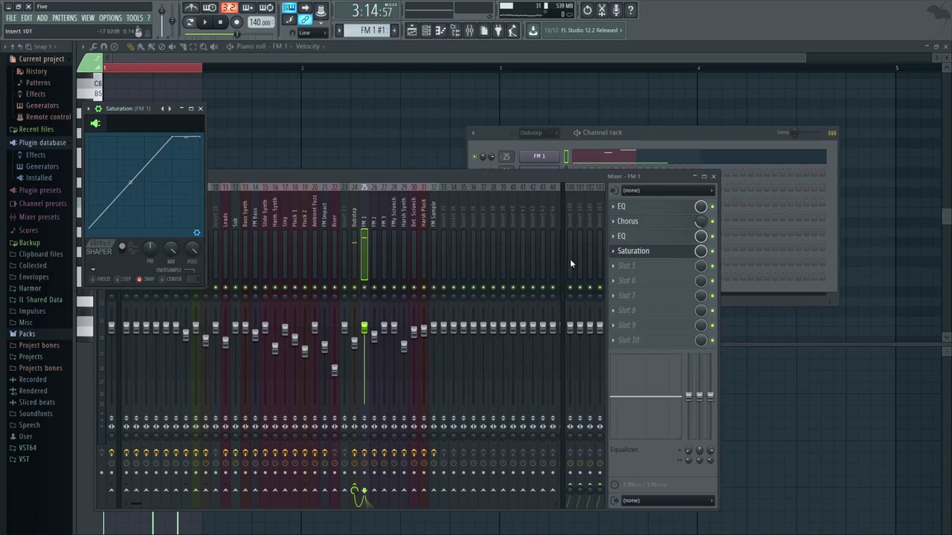
left_click(716, 256)
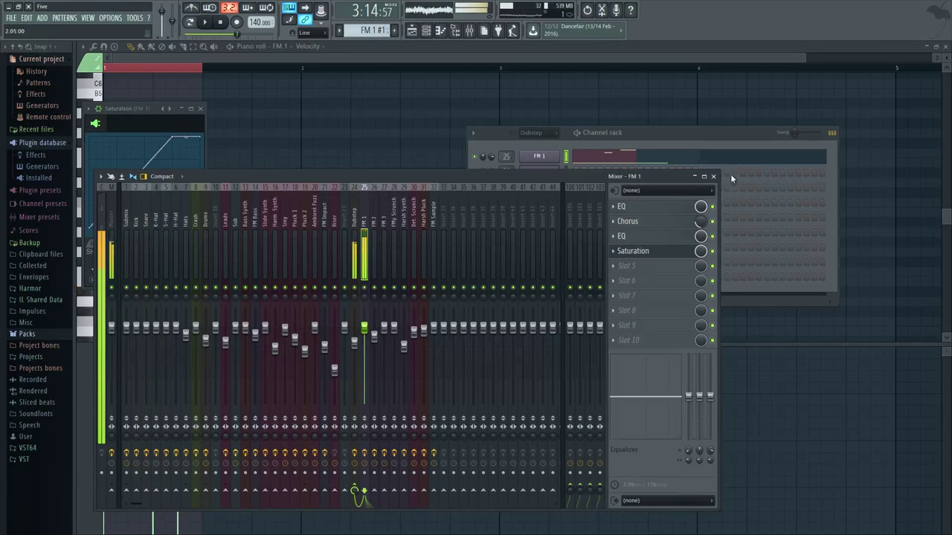
left_click(712, 177)
key("F9")
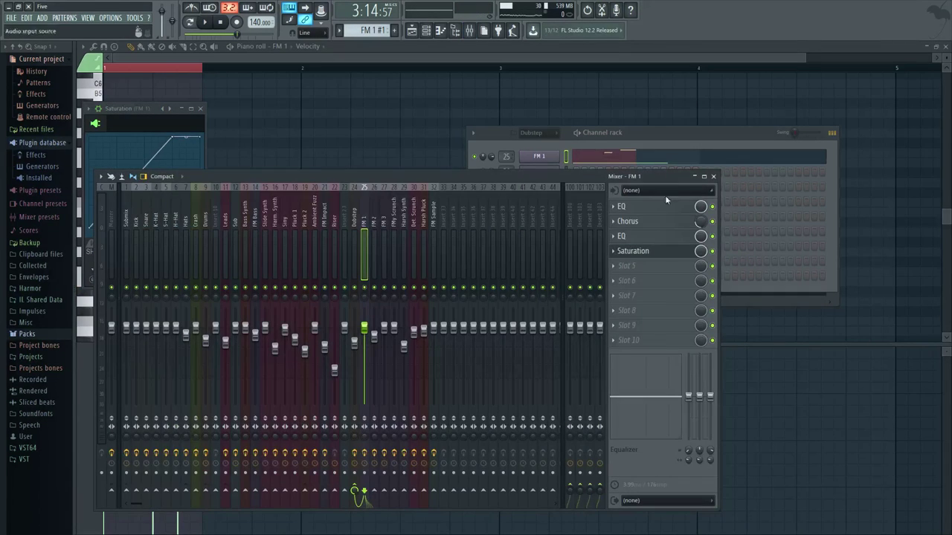
left_click(712, 251)
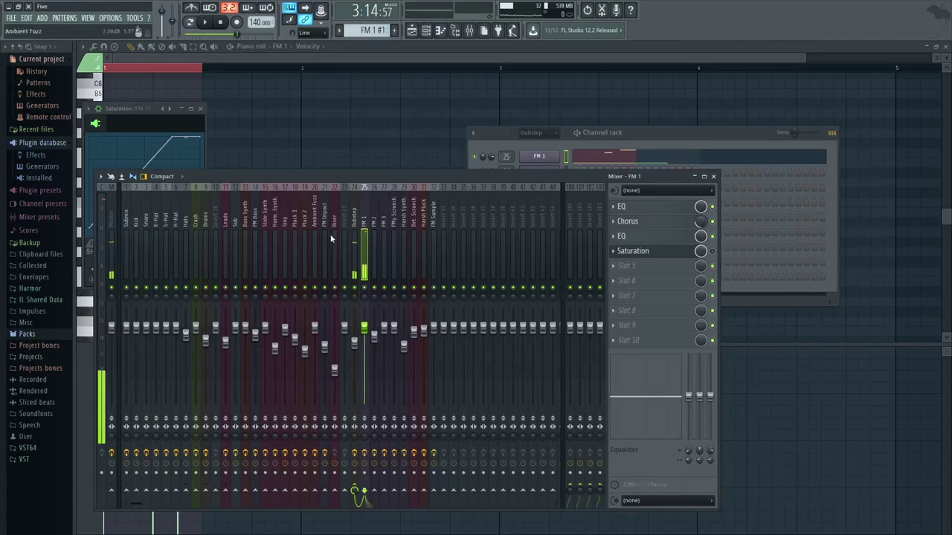
left_click(712, 251)
Step: Reopen FM 1's Saturation waveshaper to examine its curve, and close it together with the mixer
left_click(662, 254)
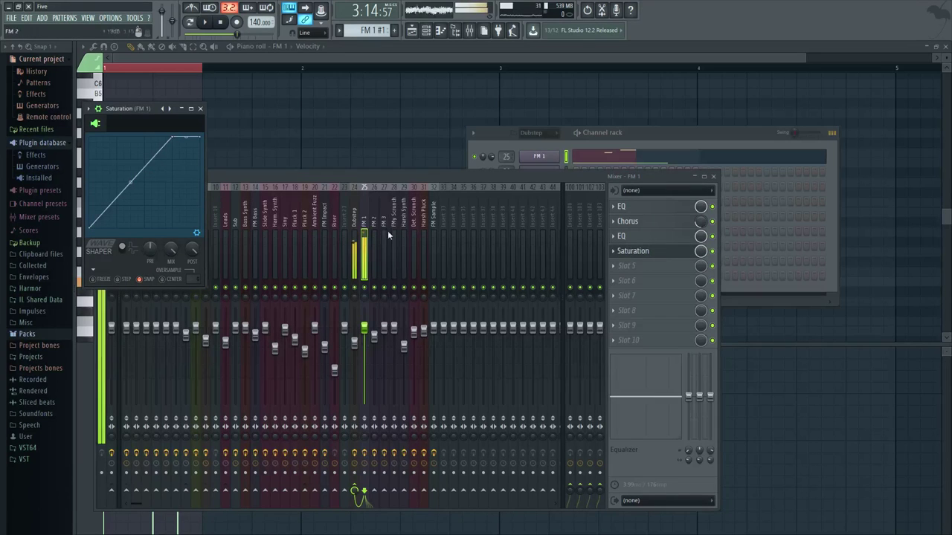
left_click(201, 109)
left_click(711, 177)
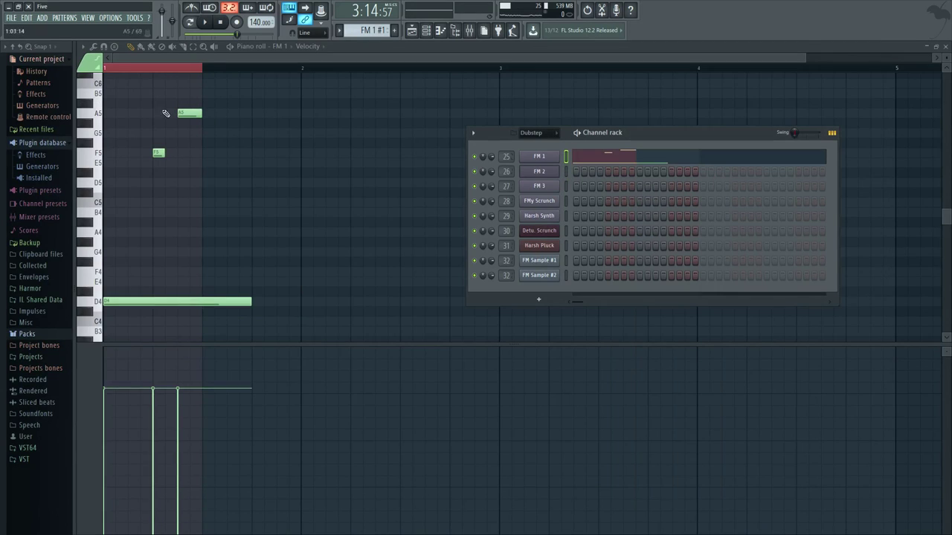
Step: Open the FM 2 patch, check its operator pages, sweep its Modulation X knob while playing test notes, and close it
left_click(553, 173)
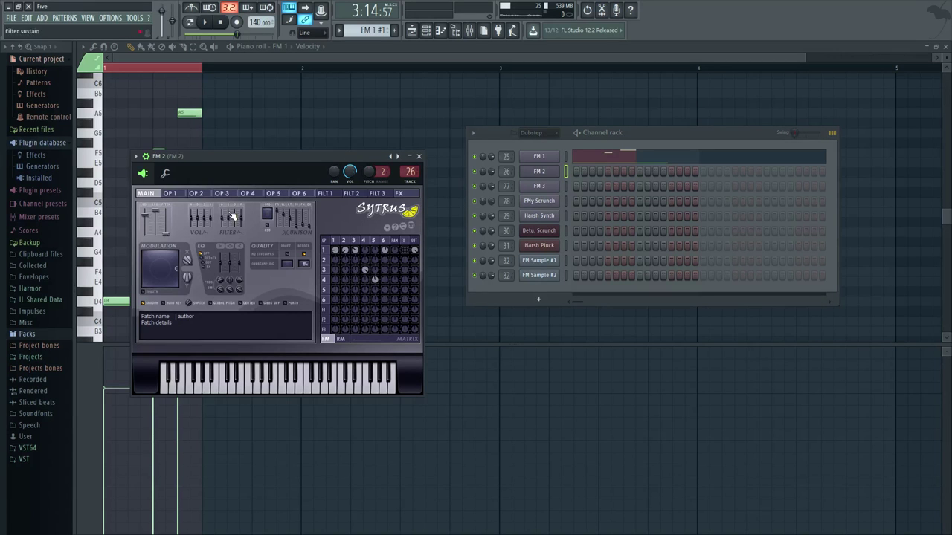
left_click(196, 193)
left_click(171, 193)
left_click(161, 195)
left_click_drag(187, 260, 186, 291)
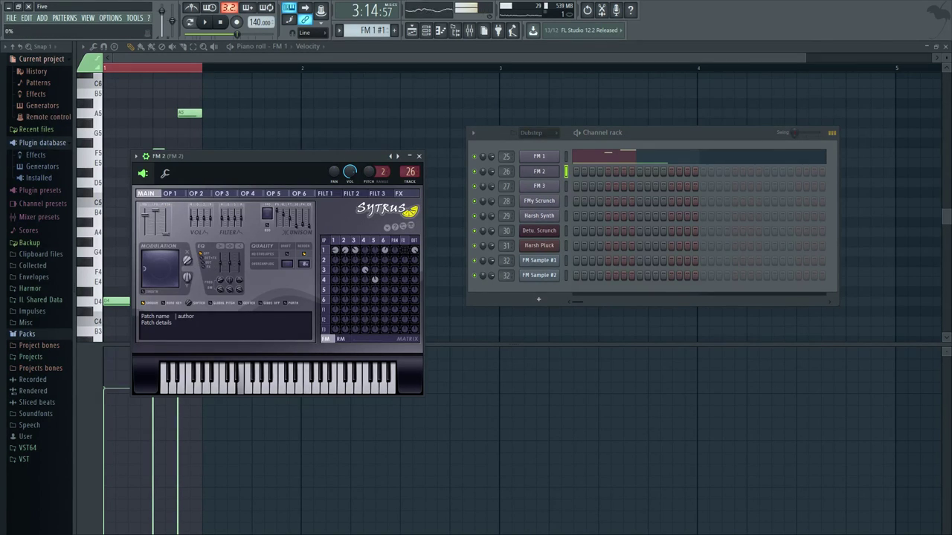
left_click(407, 157)
left_click(541, 173)
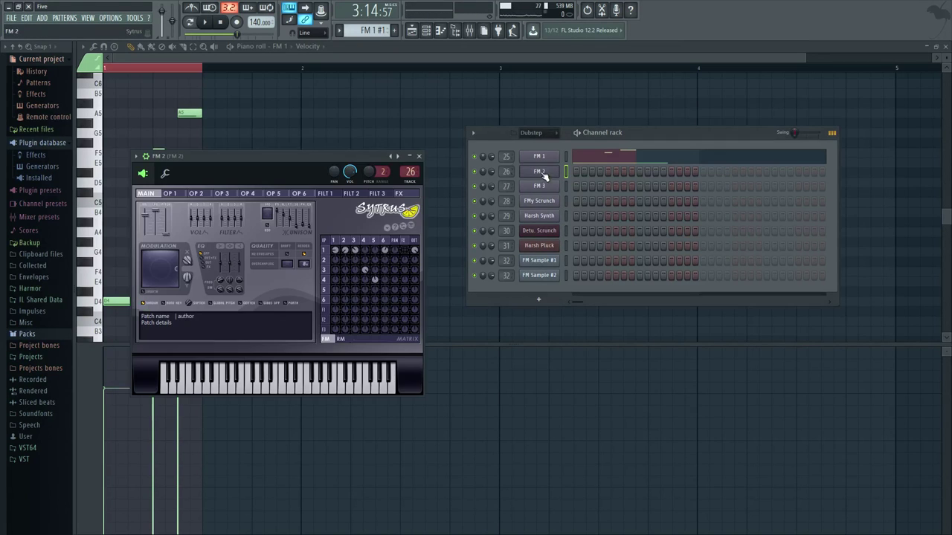
left_click(418, 157)
Step: Open the FM 3 patch, look through the Sytrus preset list, and dismiss the list without choosing a preset
left_click(542, 186)
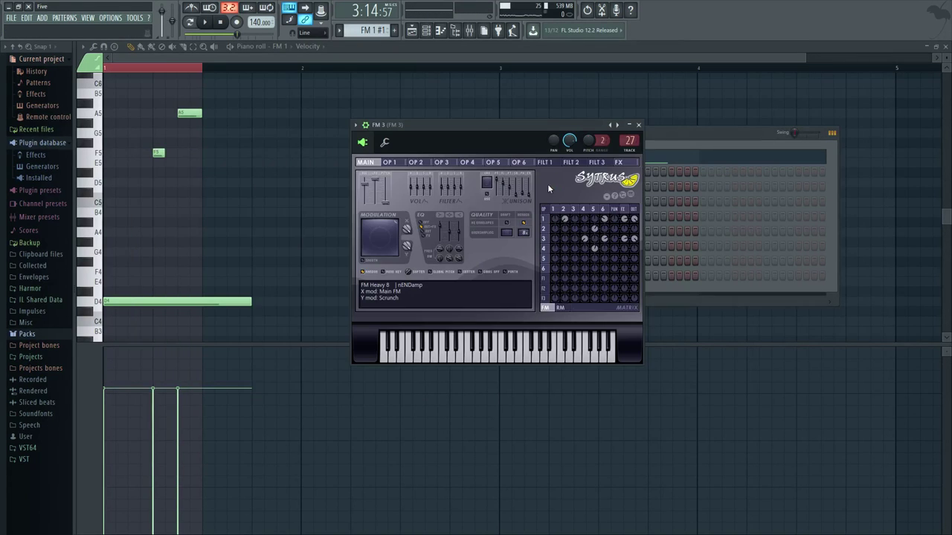
right_click(618, 123)
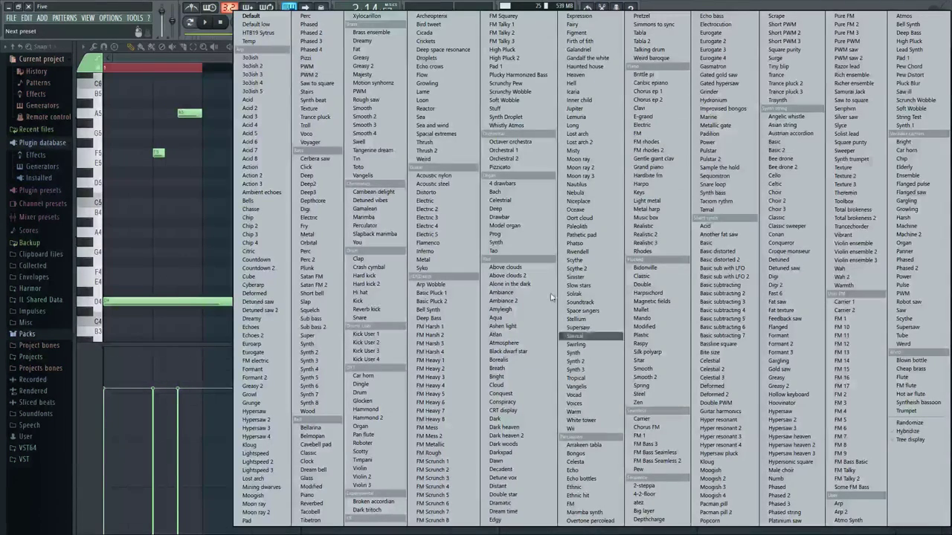
left_click(454, 7)
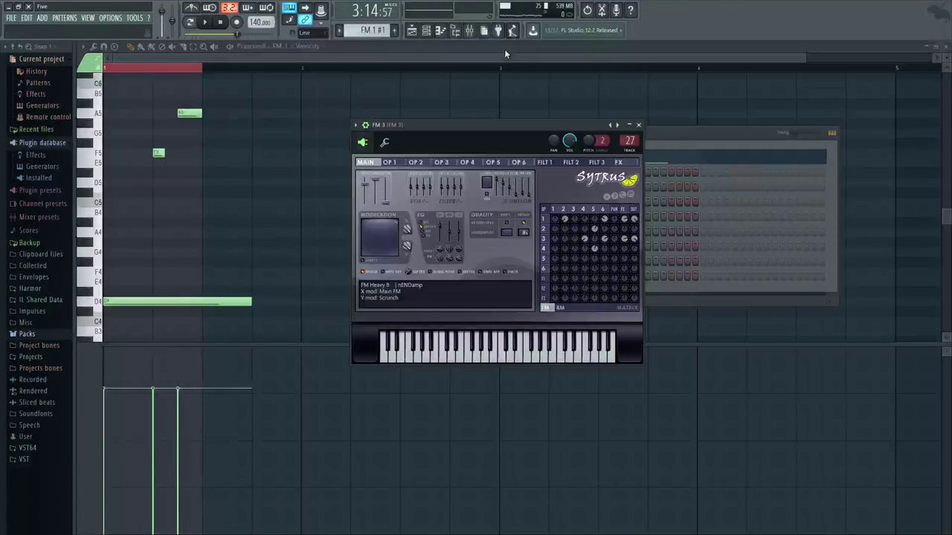
Step: Reopen the FM 3 synth and move its window clear of the channel rack names
left_click(638, 125)
left_click(539, 186)
left_click_drag(517, 142, 392, 133)
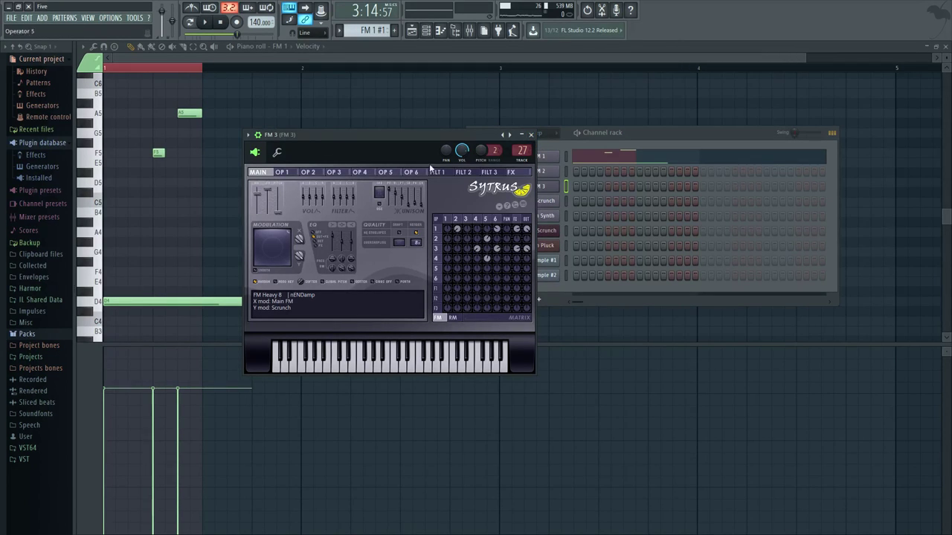
Step: Open the FM 2 synth and inspect the EQ and Distortion effects on its mixer track
left_click(545, 172)
key("F9")
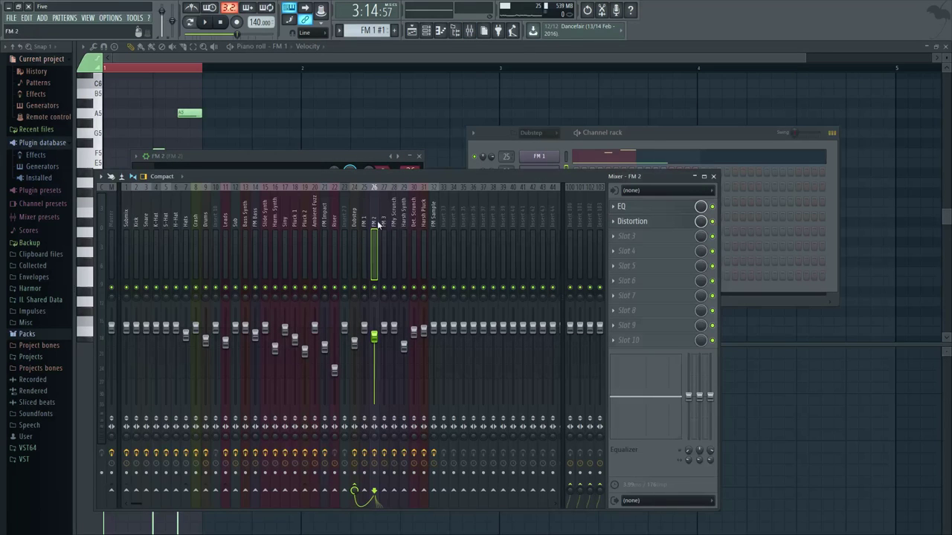
left_click(630, 208)
left_click(643, 221)
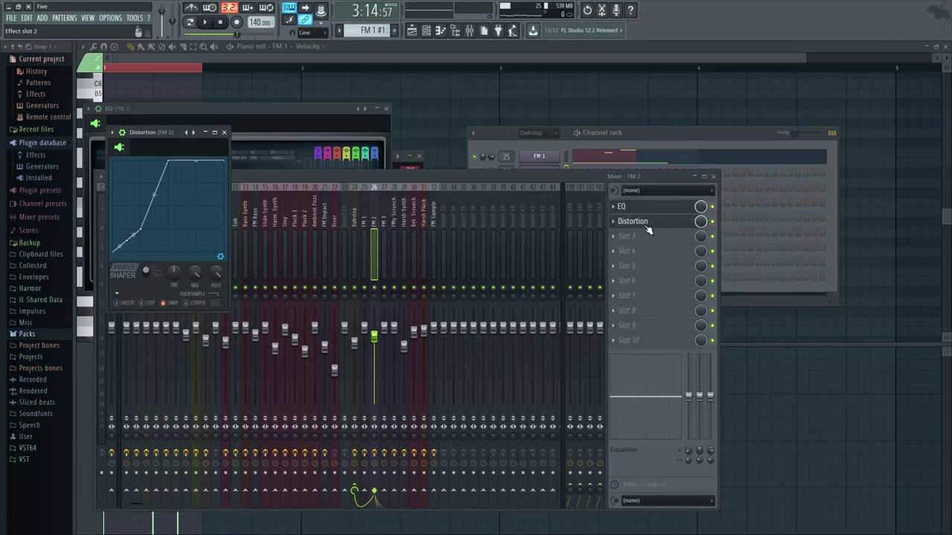
left_click(316, 110)
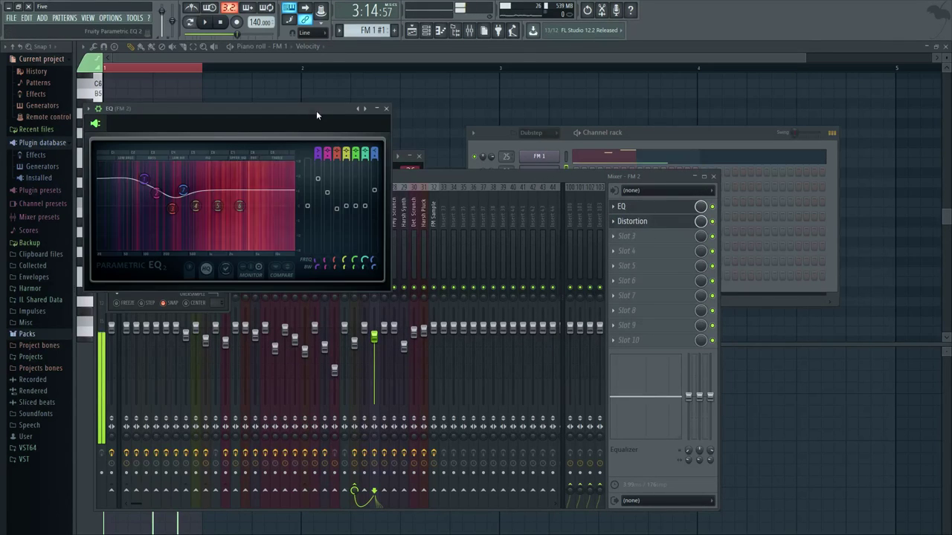
Step: Compare FM 2's sound with Distortion and EQ bypassed and re-enabled, and close the EQ
left_click(712, 222)
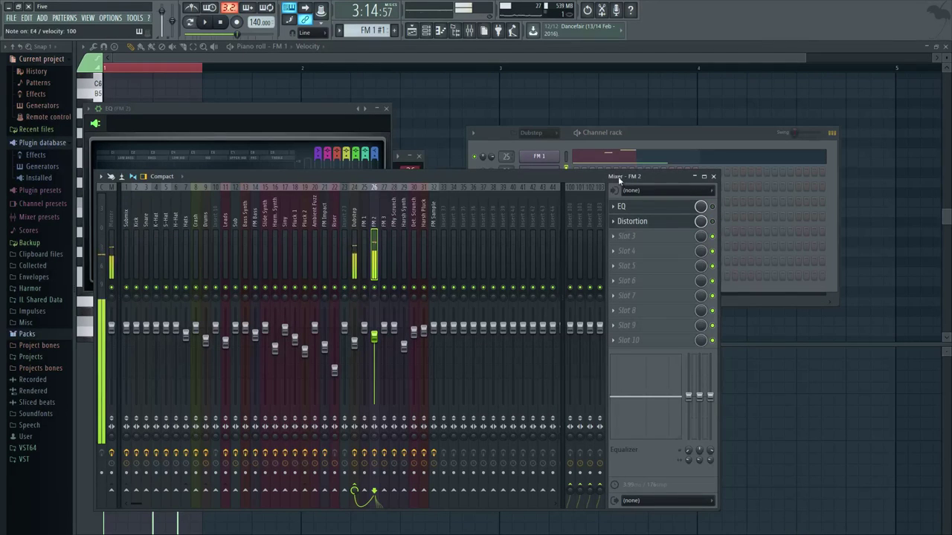
left_click(712, 206)
left_click(684, 212)
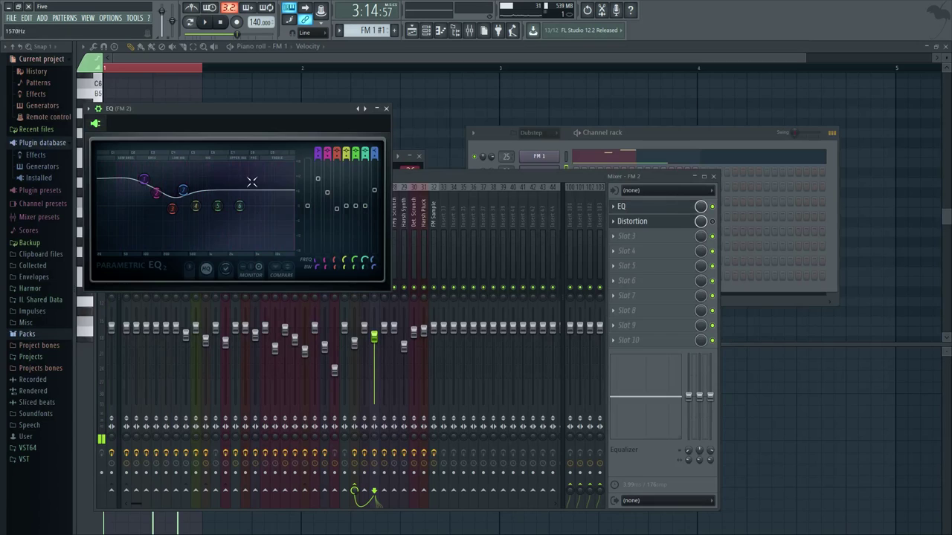
left_click(712, 221)
left_click(386, 111)
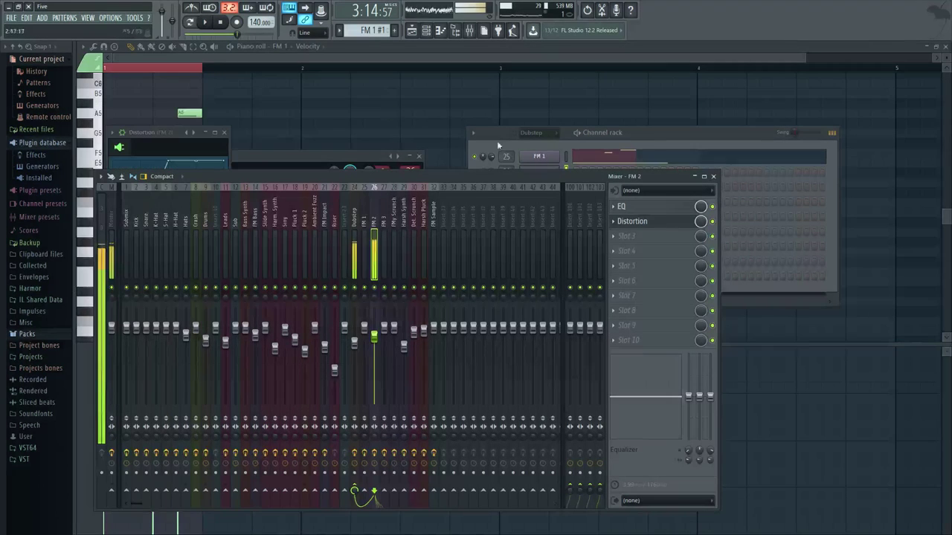
Step: Inspect the Fruity parametric EQ 2 and EQ/Low Cut effects on the Dubstep mixer track, and close the mixer
left_click(360, 214)
left_click(353, 216)
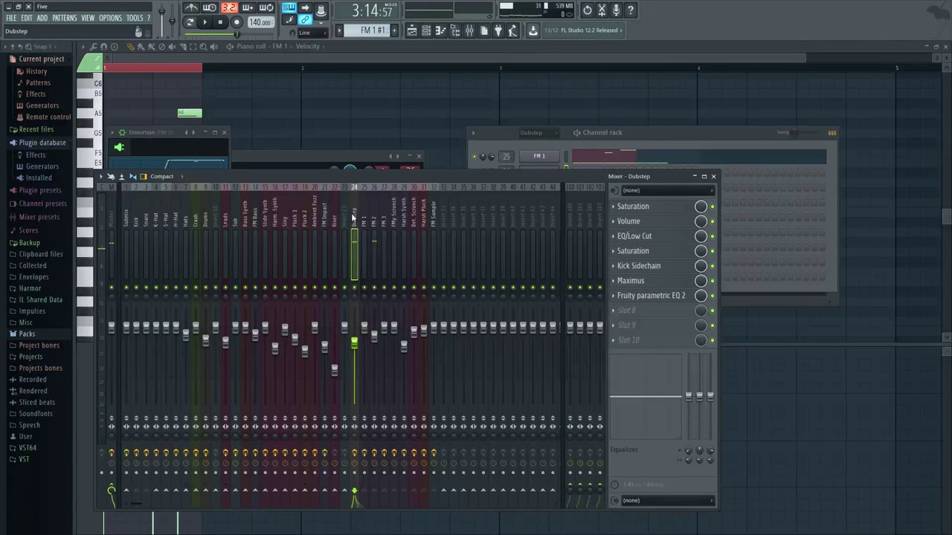
left_click(652, 295)
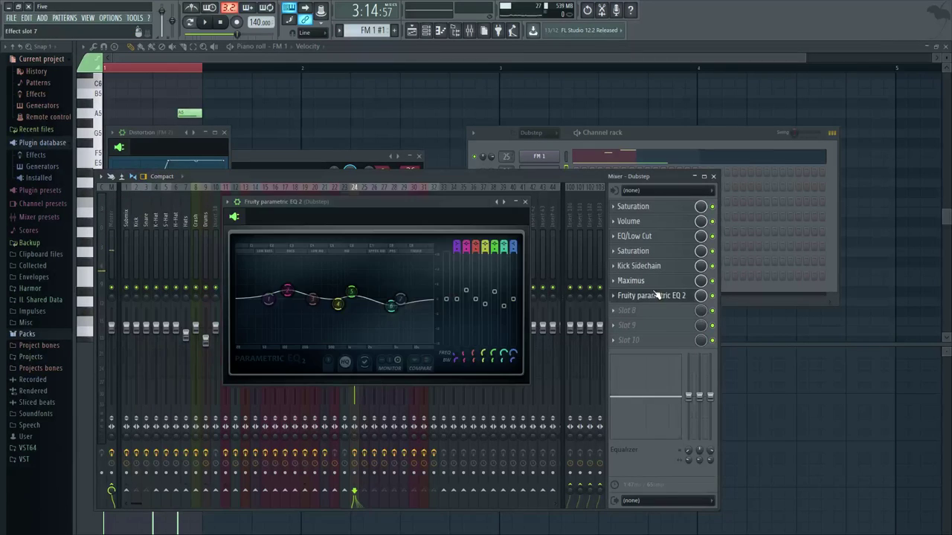
left_click(654, 296)
left_click(639, 236)
left_click(641, 237)
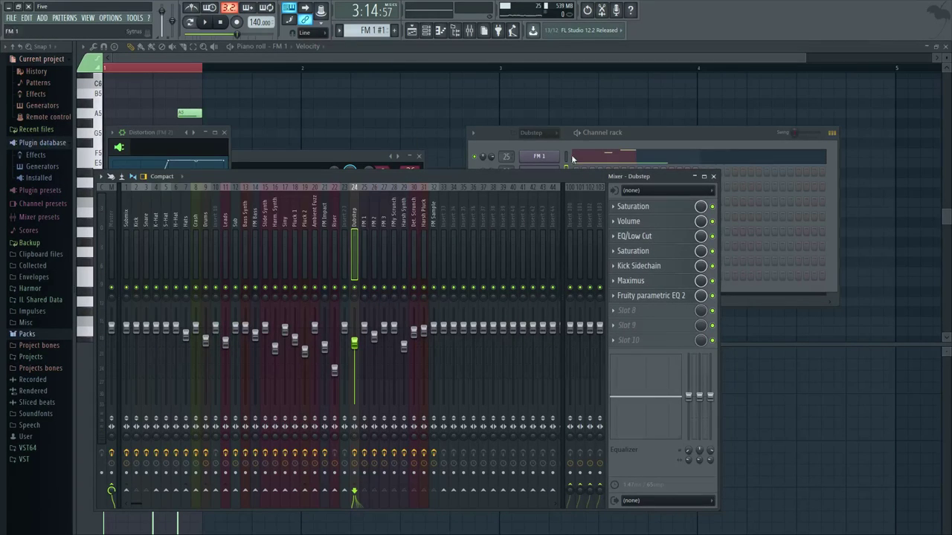
left_click(713, 177)
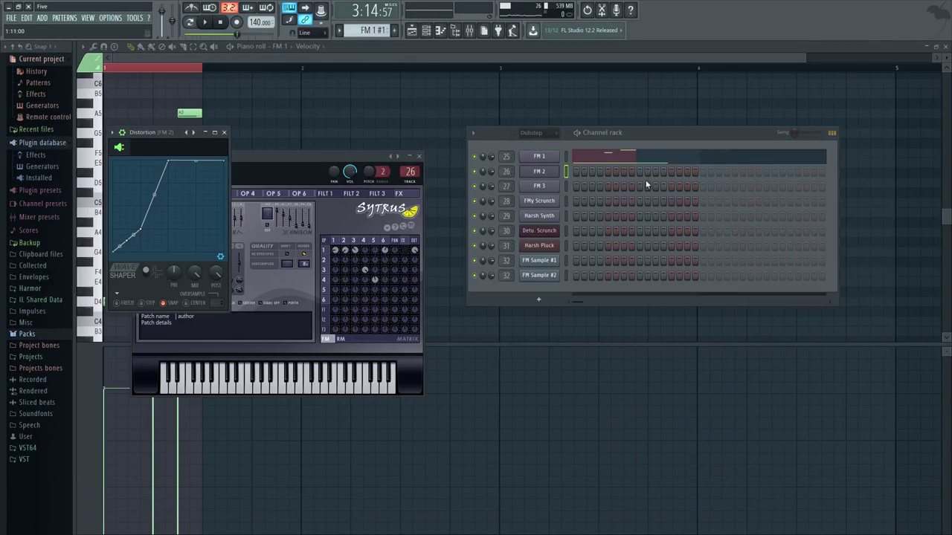
Step: Open the FM 3 synth and inspect the Distortion and EQ on its mixer track
left_click(554, 186)
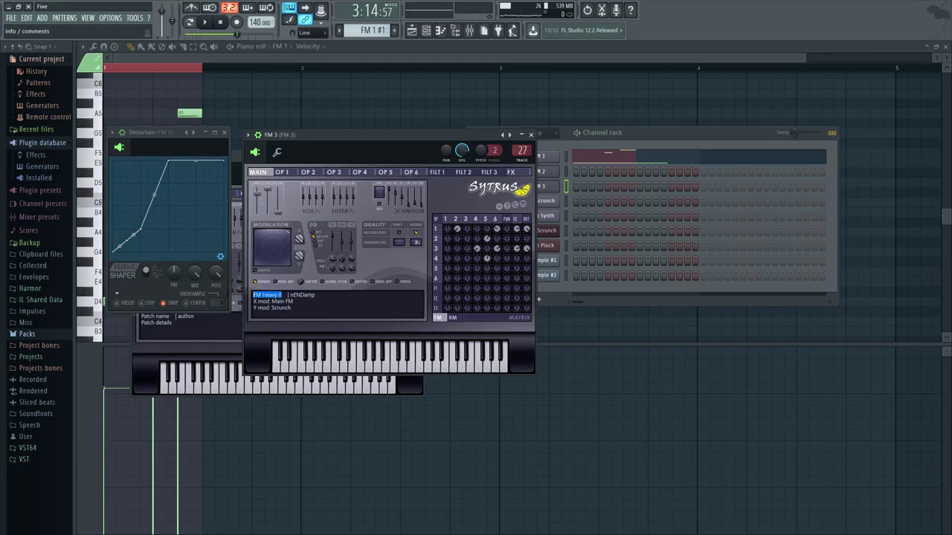
left_click(531, 135)
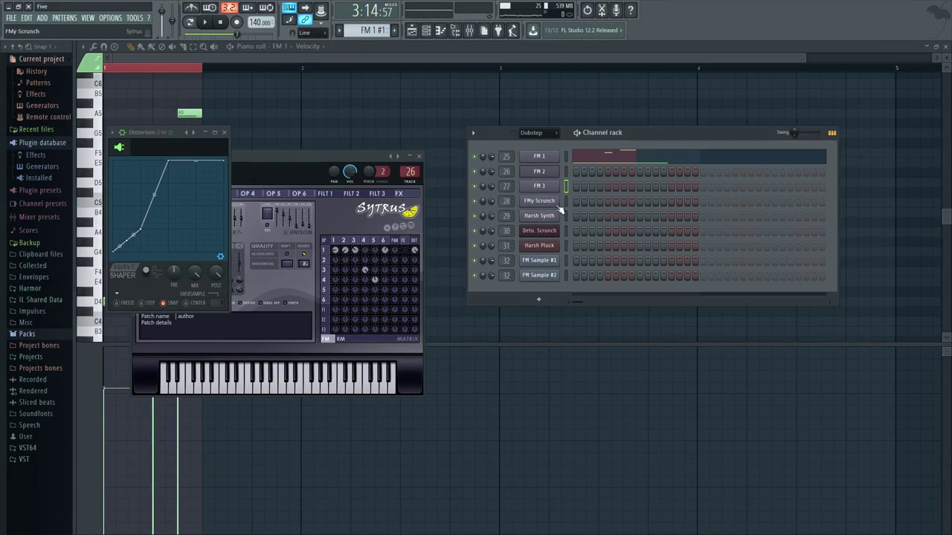
left_click(539, 186)
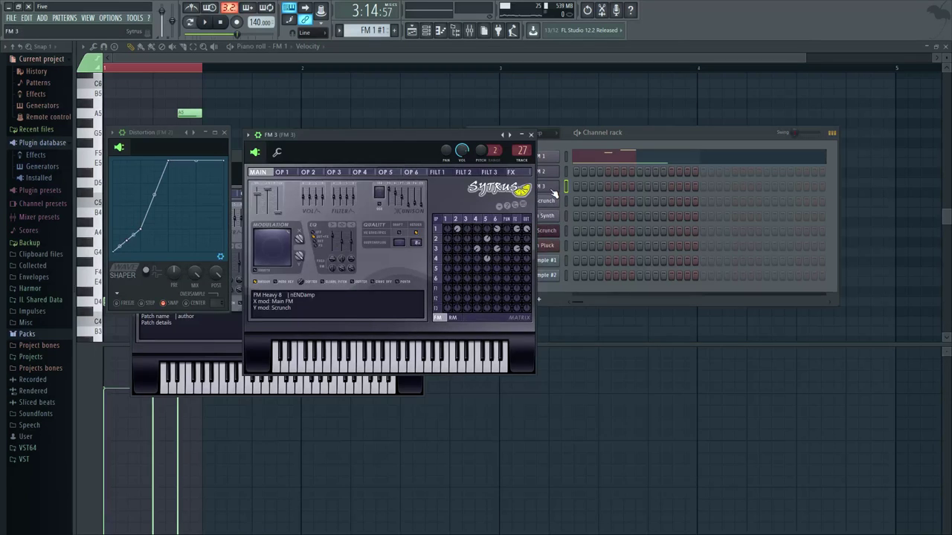
key("F9")
left_click(638, 209)
left_click(646, 223)
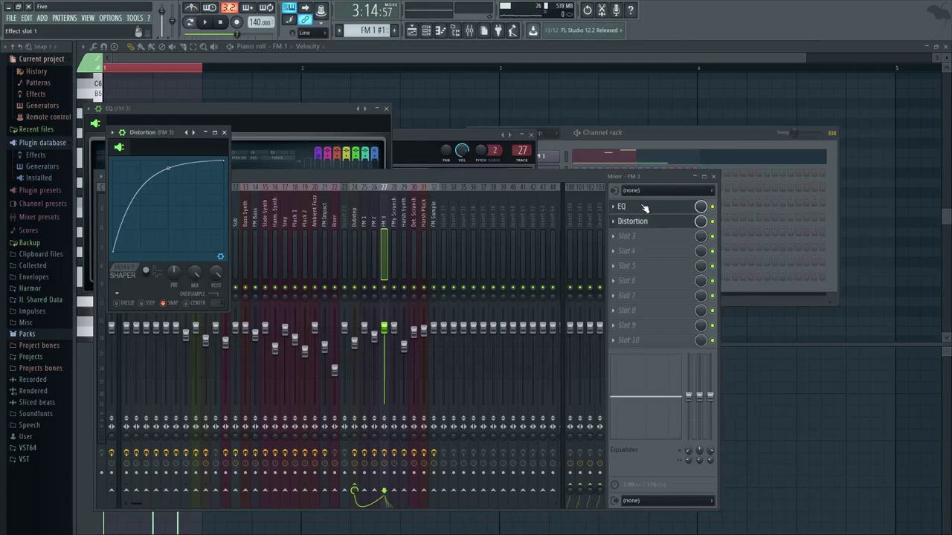
left_click(641, 207)
Step: Compare FM 3's sound with and without its EQ, and close the EQ and synth windows
key("c")
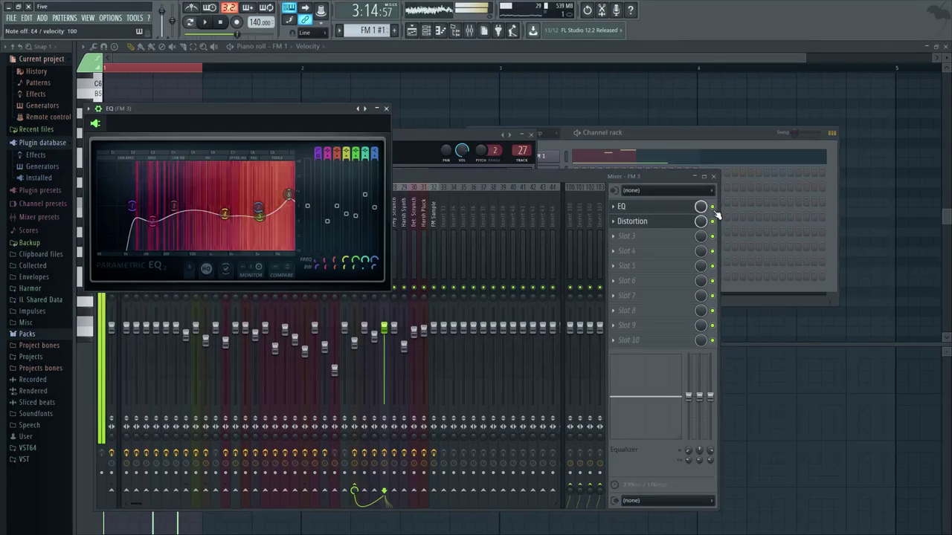
left_click(713, 208)
left_click(347, 106)
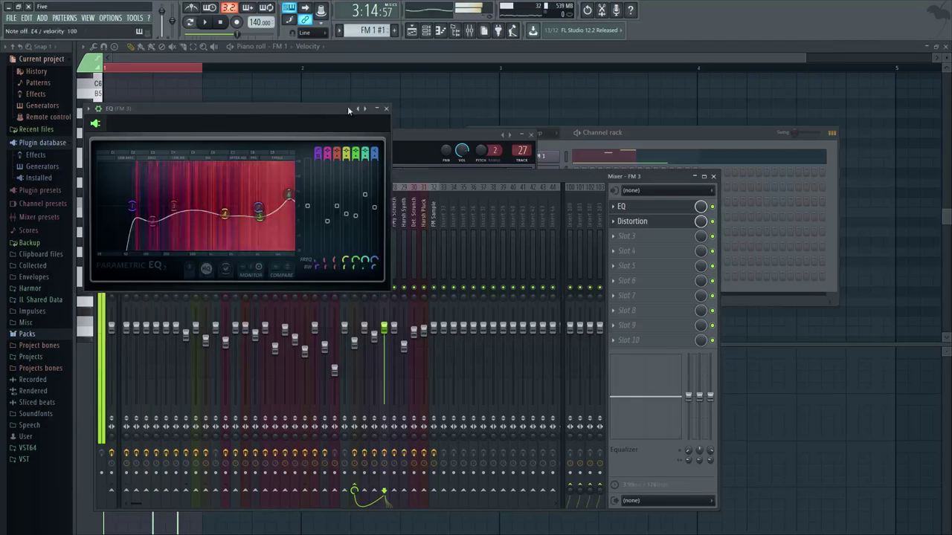
left_click(387, 110)
left_click(525, 134)
left_click(528, 135)
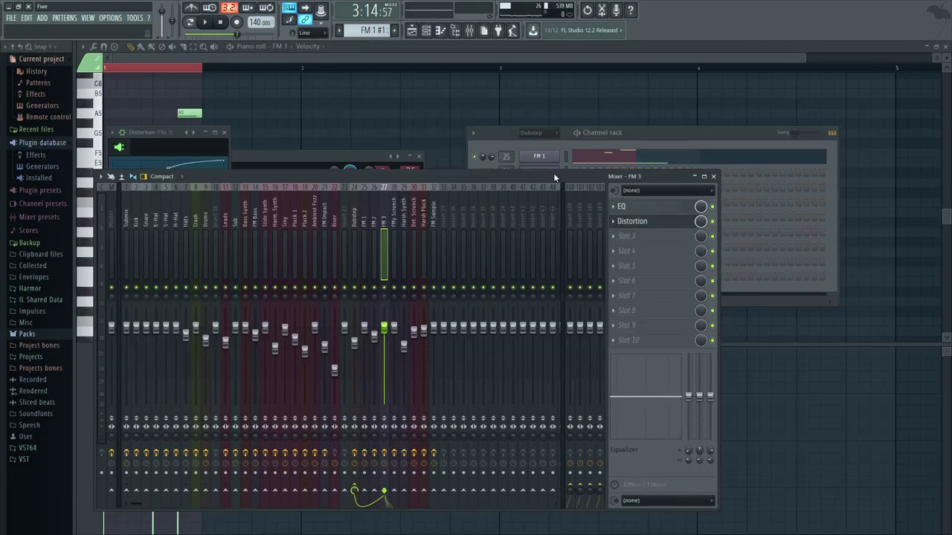
Step: Move the mixer up, compare FM 3's sound with its Distortion off and on, and close the mixer
left_click_drag(554, 177, 562, 145)
left_click(640, 188)
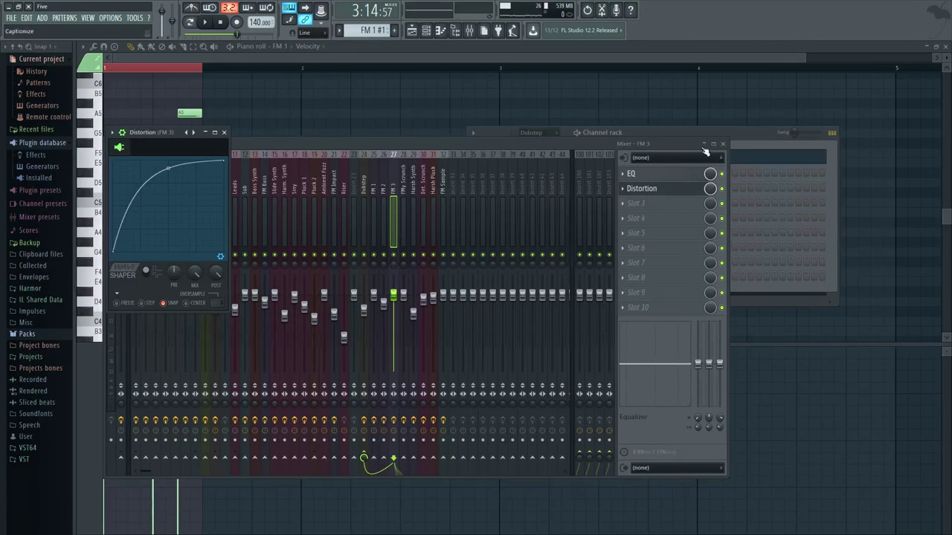
left_click(721, 189)
key("c")
left_click(721, 189)
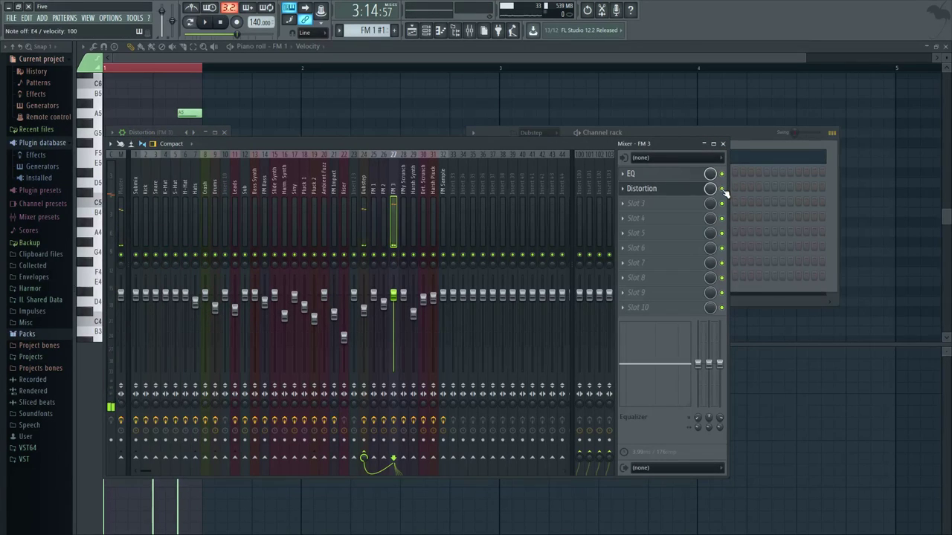
key("c")
left_click(722, 145)
Step: Close the FM 2 synth window and the leftover Distortion windows
left_click(333, 173)
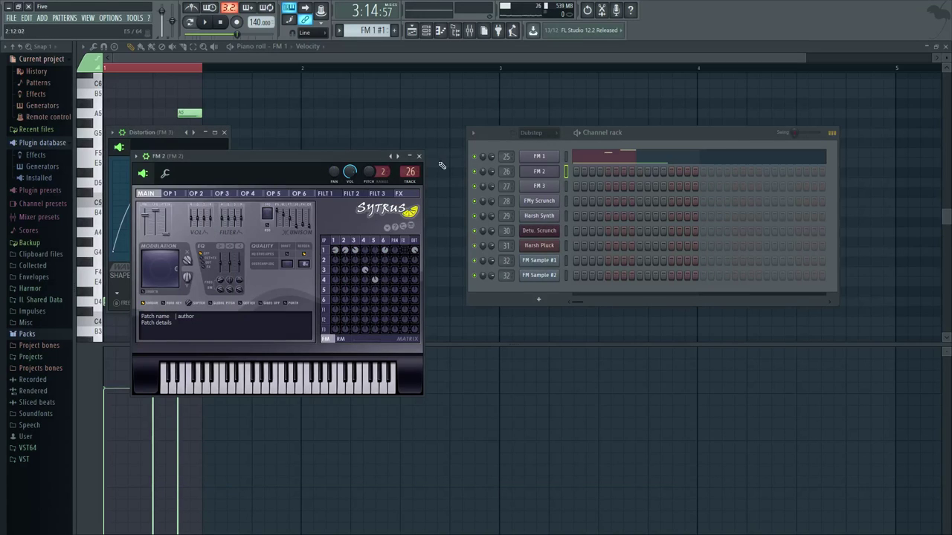
left_click(419, 157)
left_click(224, 133)
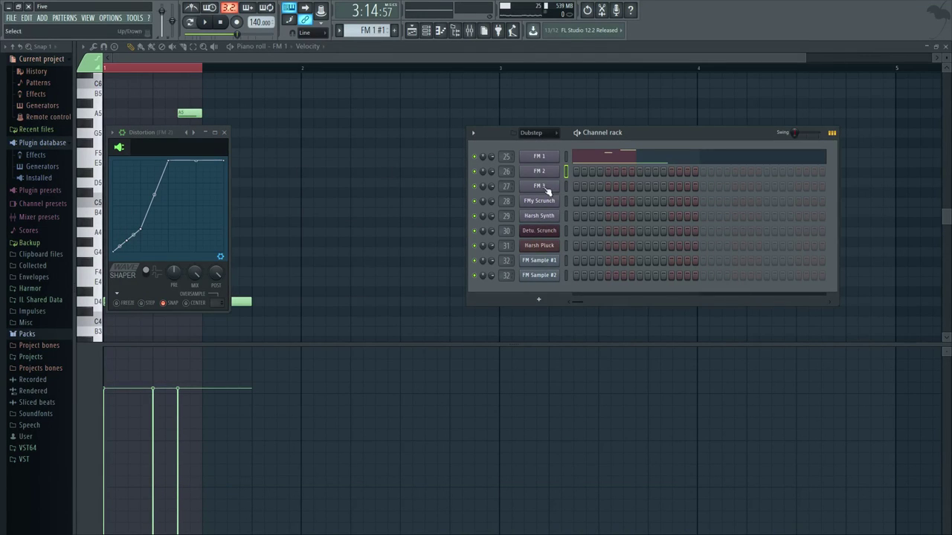
left_click(224, 133)
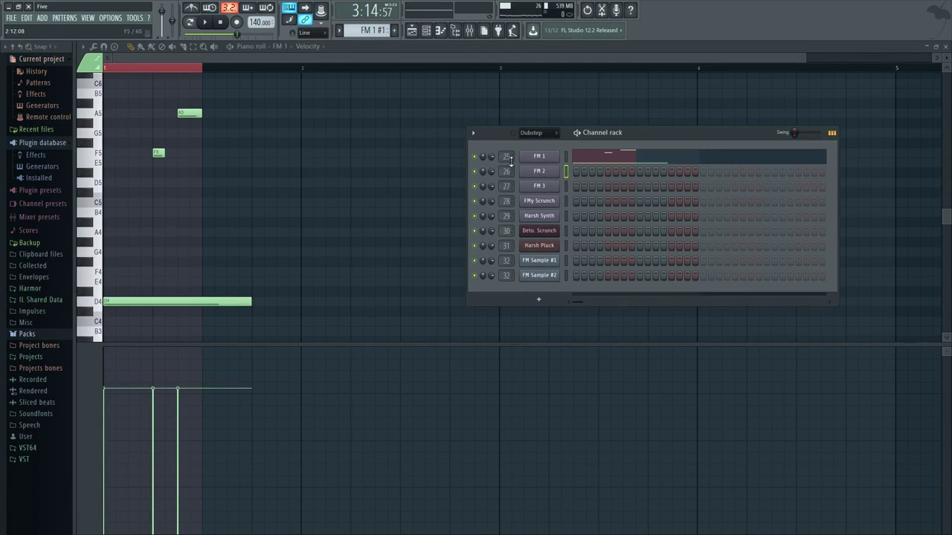
Step: Open the Harsh Synth channel and view the Dubstep Drop section in the playlist
left_click(556, 219)
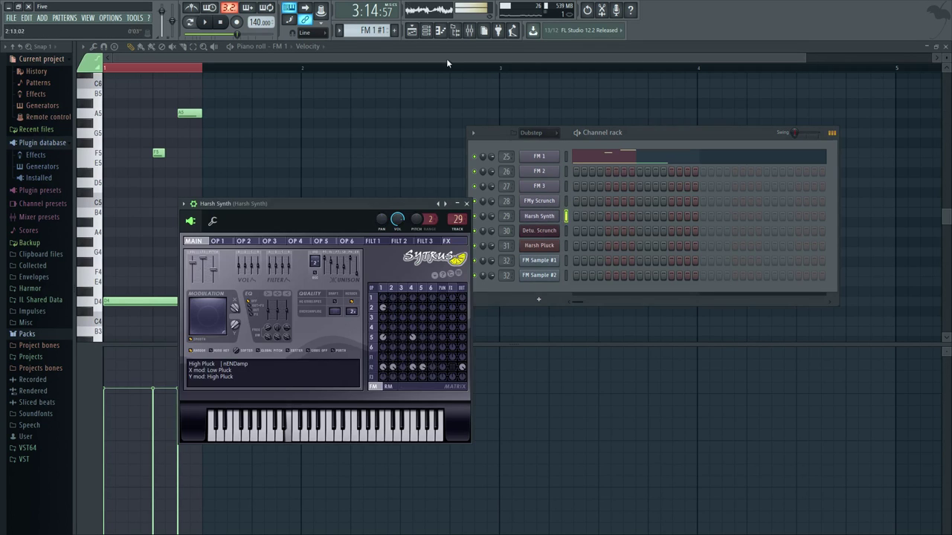
left_click(413, 31)
key("space")
scroll(494, 217, "up", 1, "ctrl")
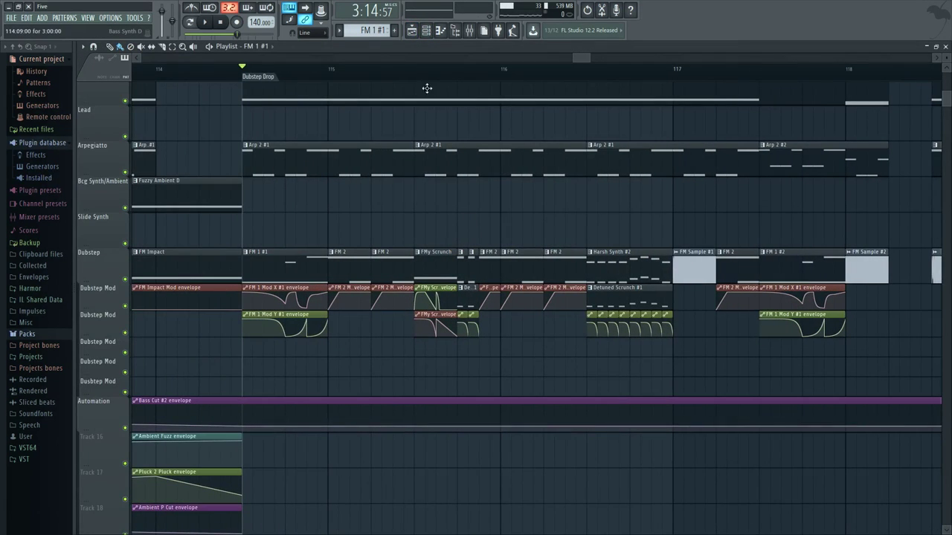
key("space")
Step: Open the FMy Scrunch pattern from the playlist, audition it, and open its synth from the channel rack
double_click(435, 253)
key("c")
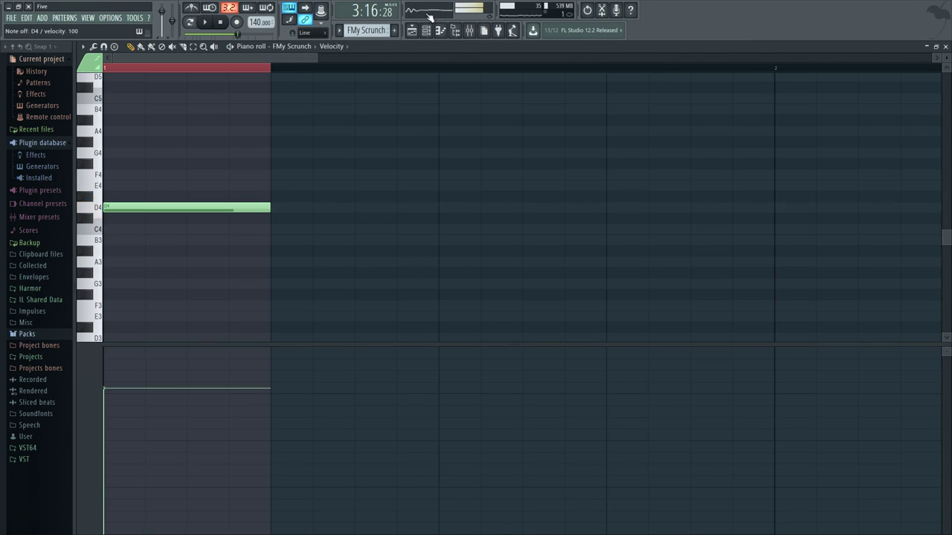
key("x")
left_click(426, 30)
left_click(540, 201)
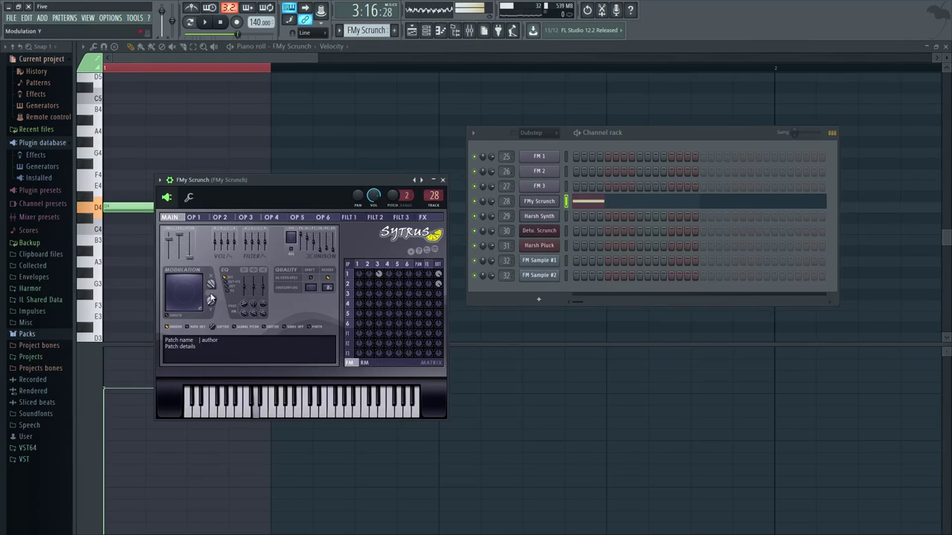
Step: Turn up the Modulation X and Modulation Y knobs of FMy Scrunch while auditioning the sound
left_click_drag(212, 284, 211, 230)
key("x")
left_click_drag(211, 300, 211, 290)
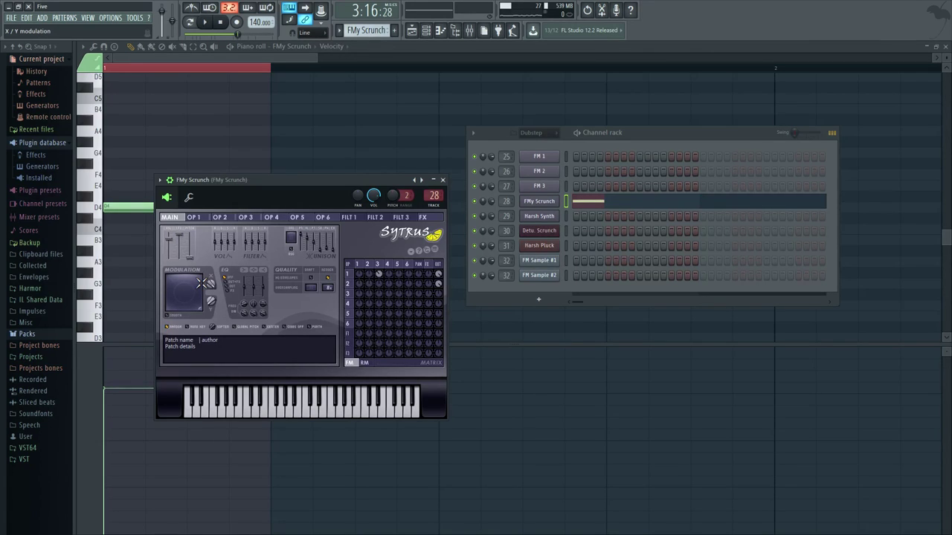
Step: Inspect the oscillator settings of operators 1 and 2 in FMy Scrunch, return to its main page and audition it
left_click(195, 217)
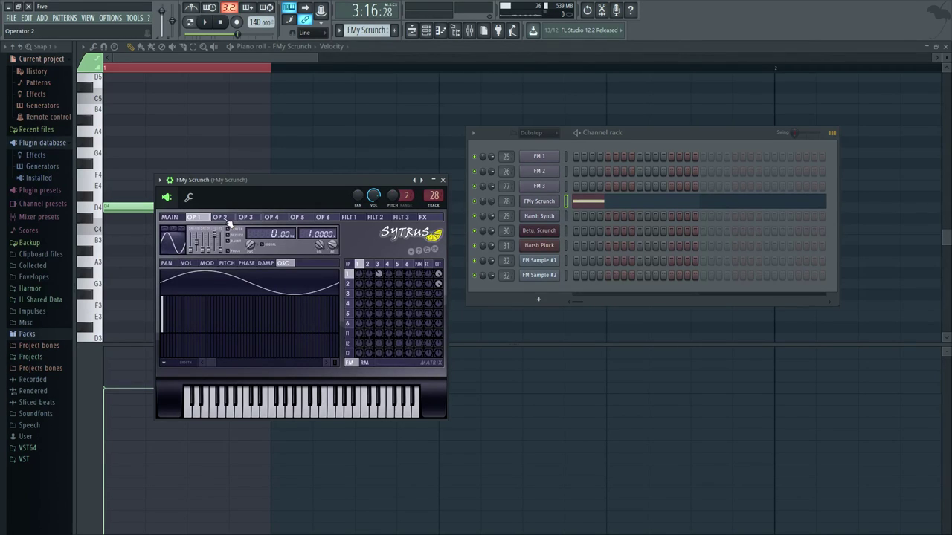
left_click(221, 217)
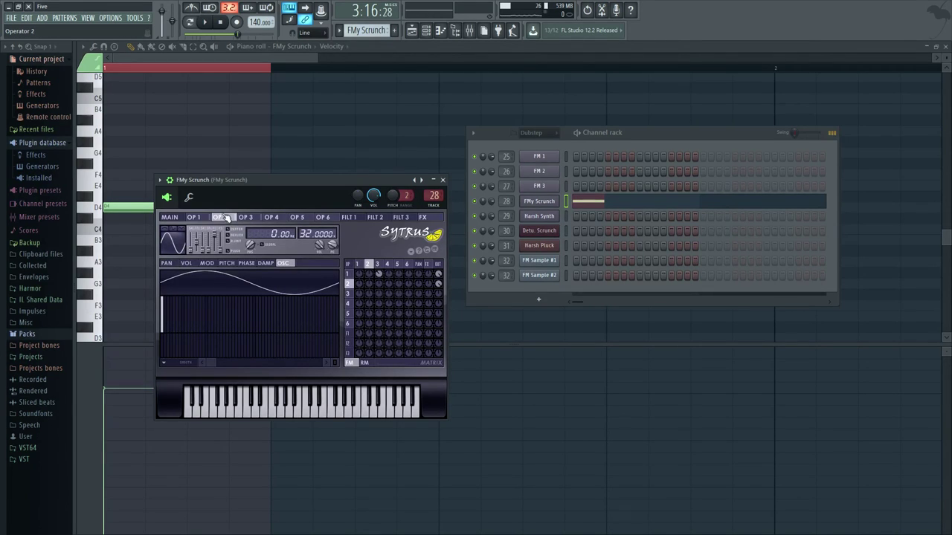
left_click(170, 217)
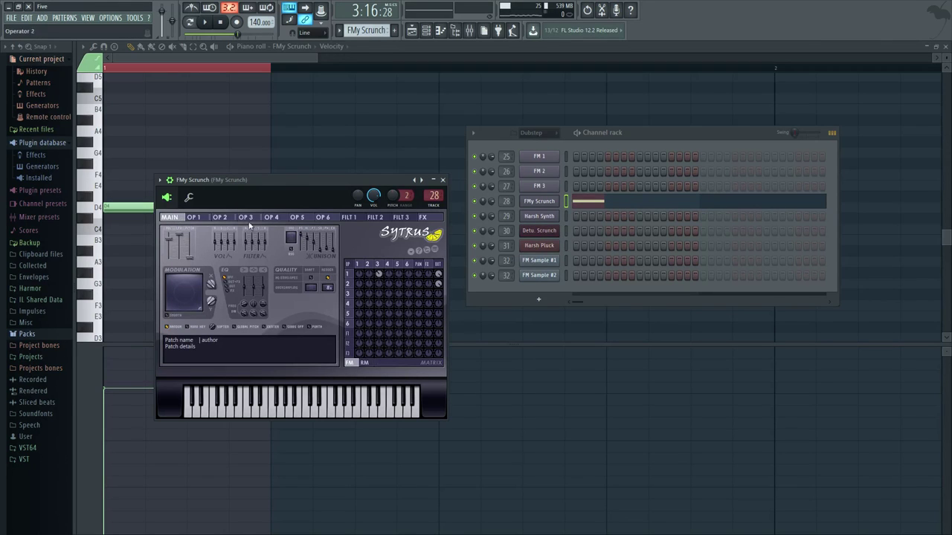
key("c")
key("x")
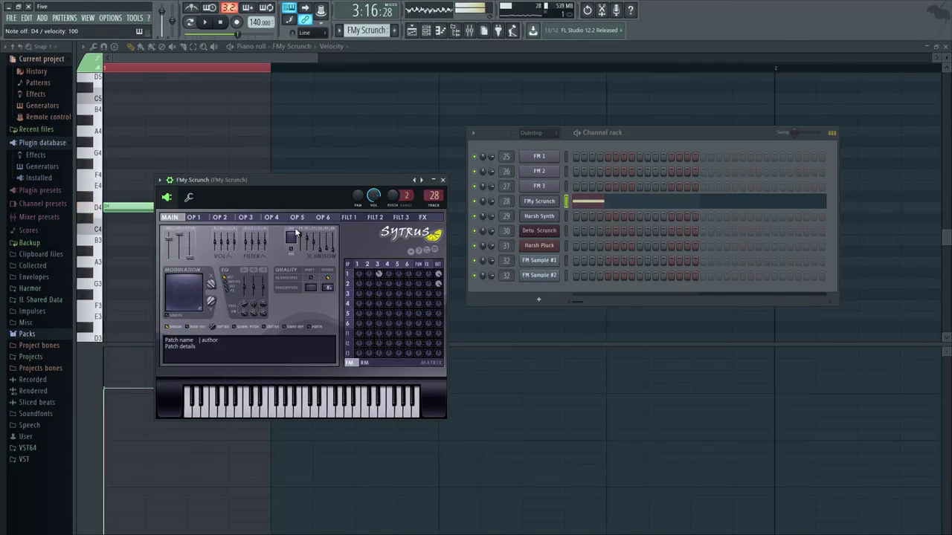
Step: Open the mixer and view the Heavy Saturation, EQ and Heavy Distortion effects on the FMy Scrunch track
key("F9")
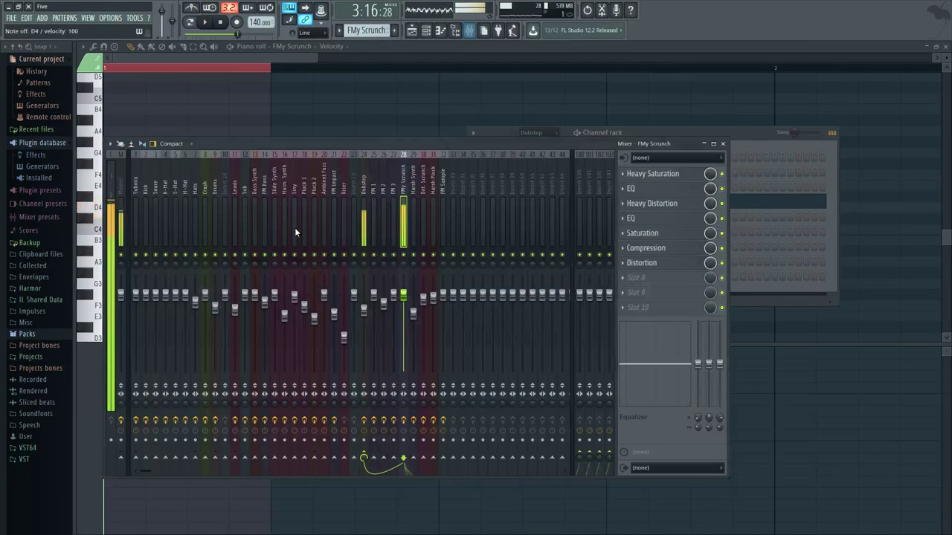
left_click(652, 172)
left_click(656, 174)
left_click(660, 175)
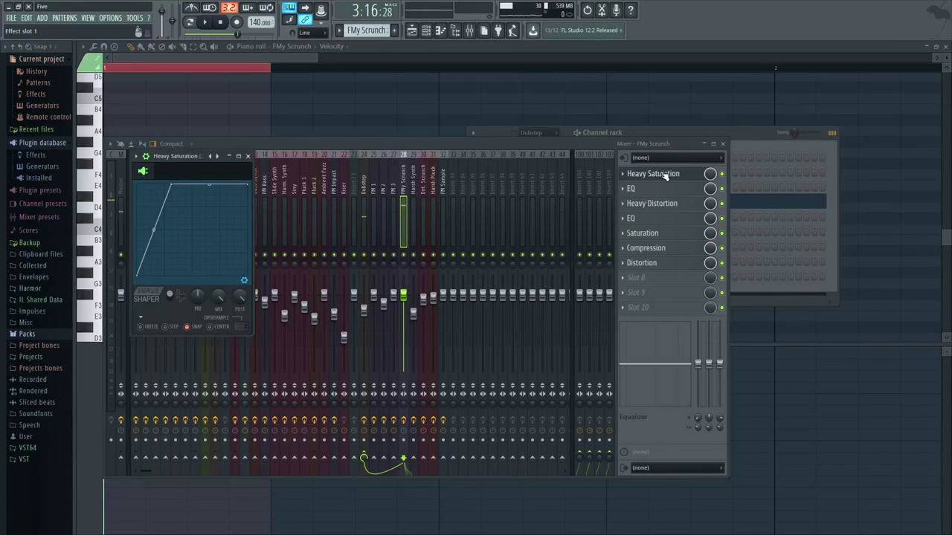
left_click(660, 189)
left_click(660, 203)
left_click(661, 220)
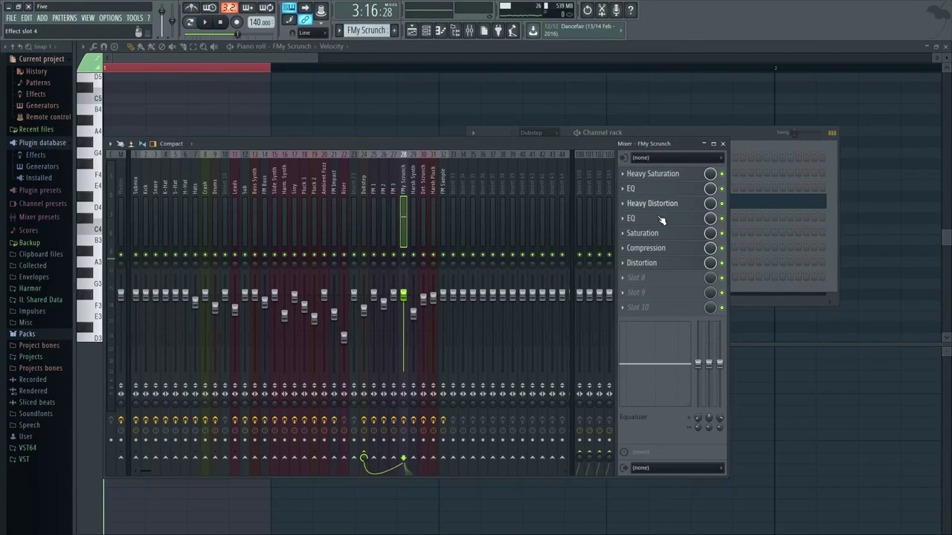
Step: Bypass Heavy Distortion and Heavy Saturation on the FMy Scrunch track while auditioning a note, and re-enable both
left_click(721, 204)
left_click(722, 174)
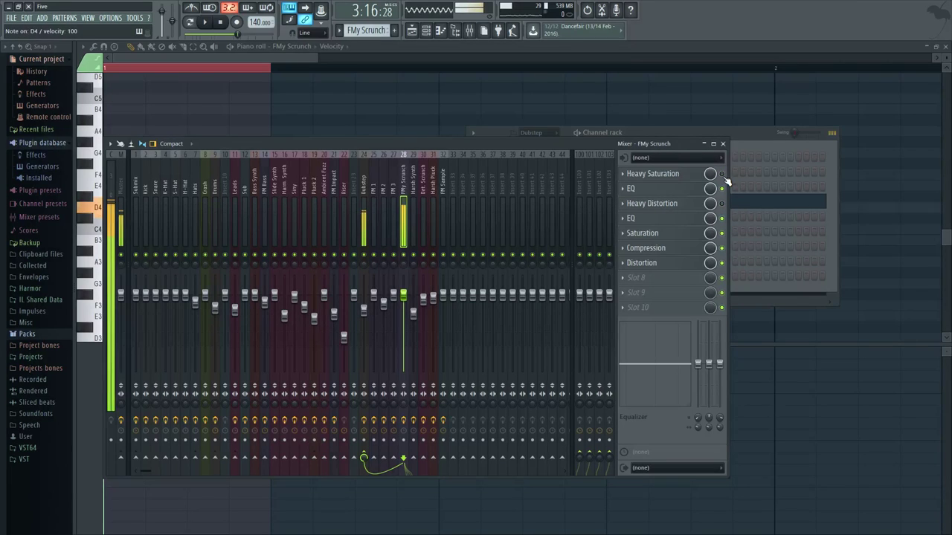
left_click(722, 175)
left_click(722, 203)
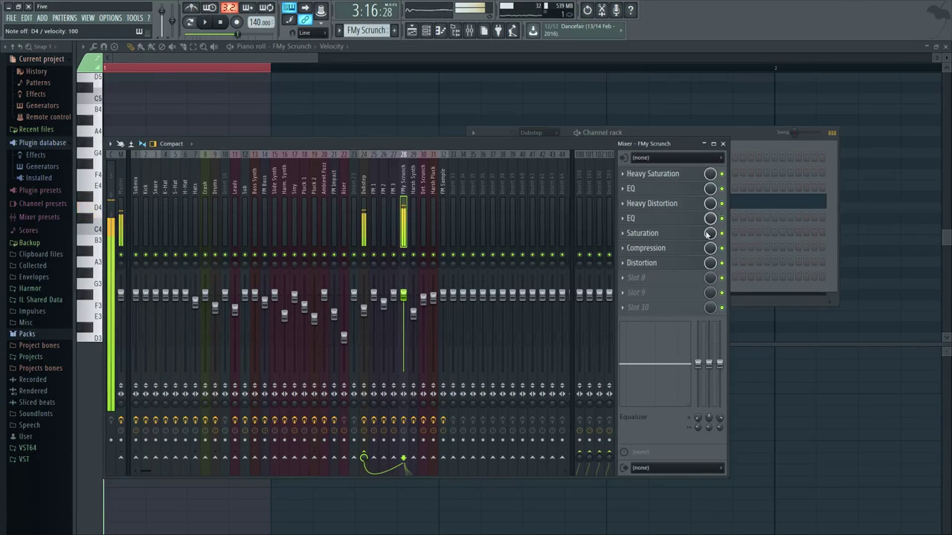
Step: Compare FMy Scrunch with Compression bypassed and enabled, and inspect the compressor's settings
left_click(723, 249)
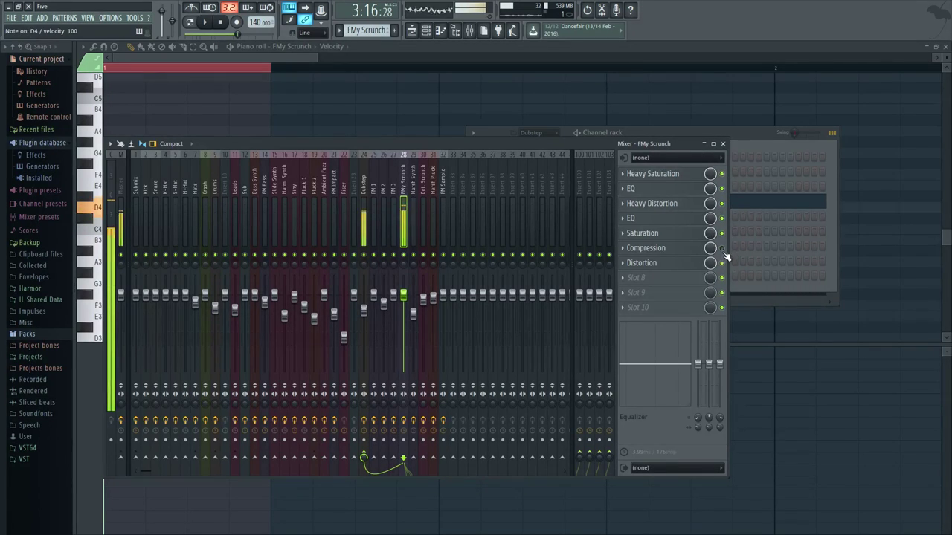
left_click(685, 251)
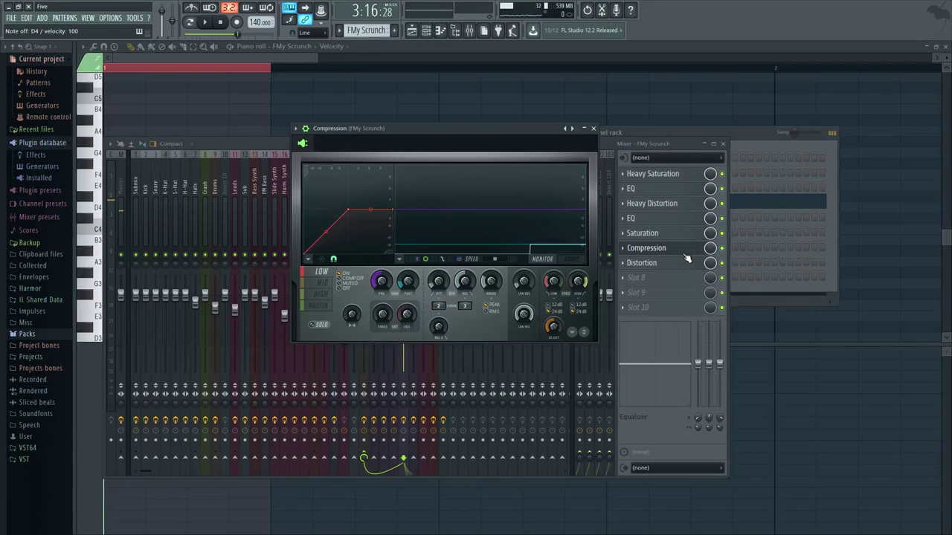
left_click(684, 253)
Step: Reopen the FMy Scrunch synth and sweep Modulation X down and back up while auditioning the sound
left_click(624, 133)
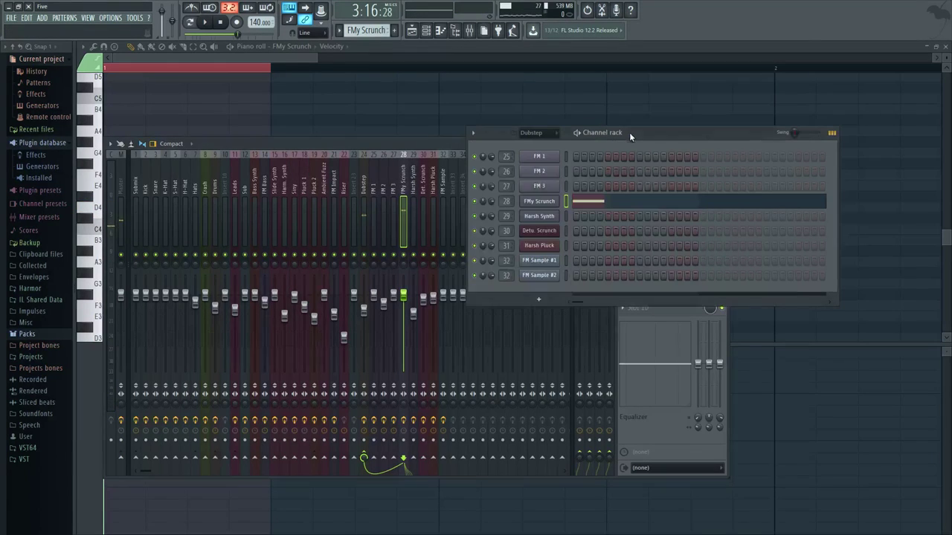
left_click(539, 203)
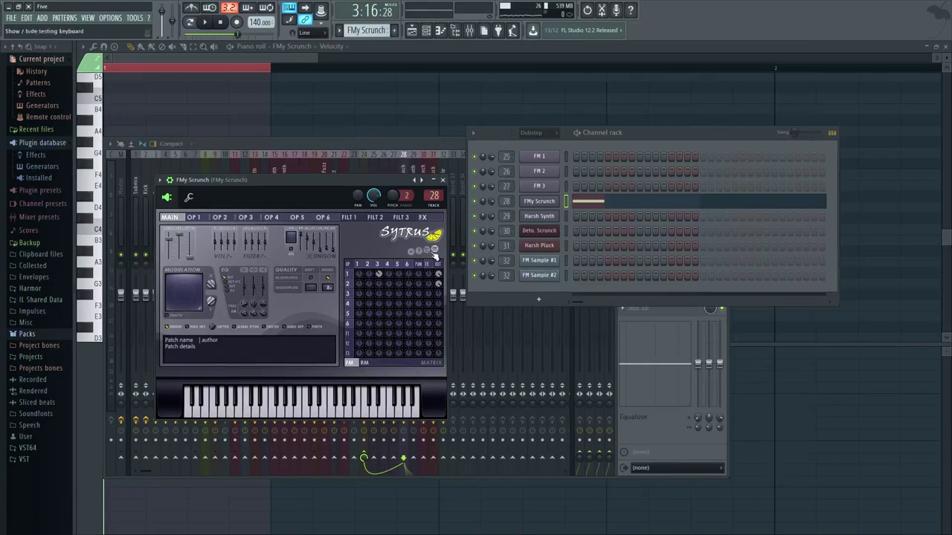
left_click_drag(212, 283, 212, 328)
key("x")
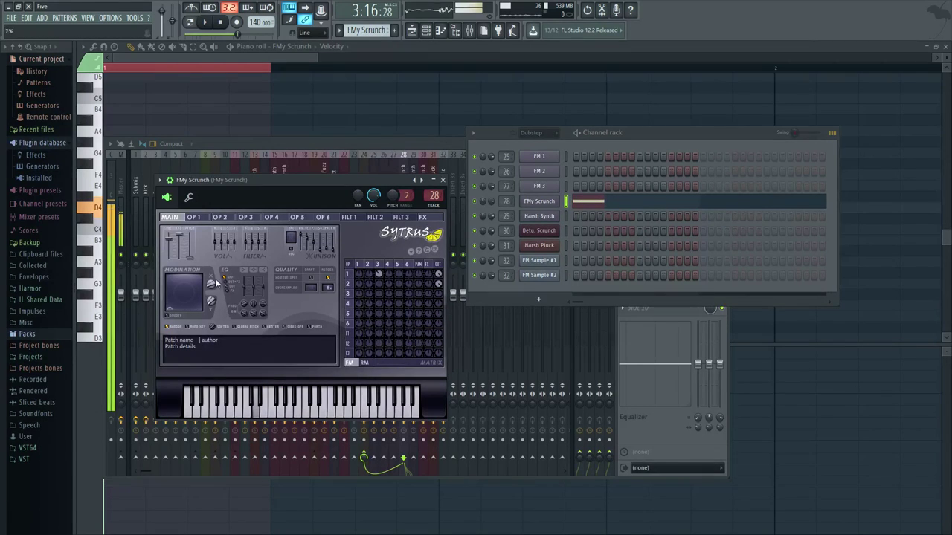
left_click_drag(212, 284, 211, 238)
Step: View operator 3's oscillator and compare the sound with operator 2's output muted and restored
left_click(245, 217)
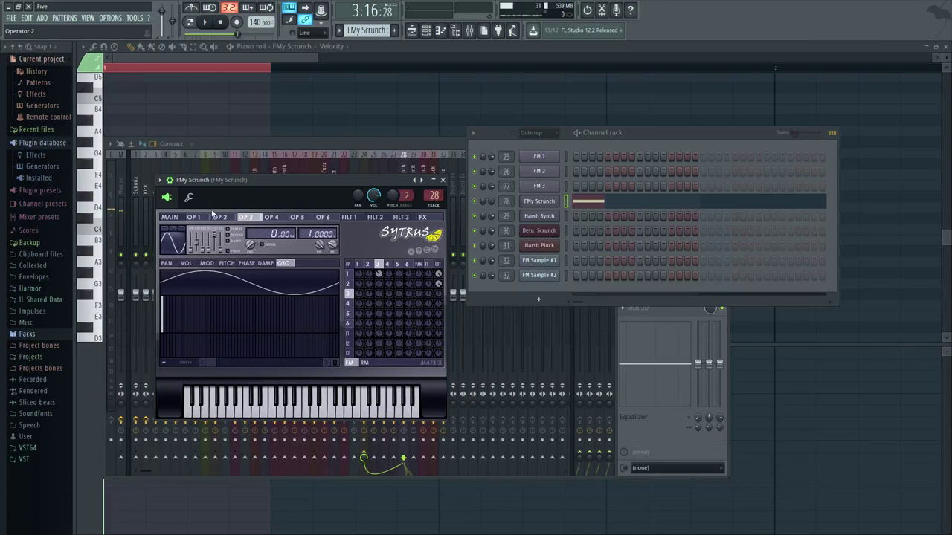
key("x")
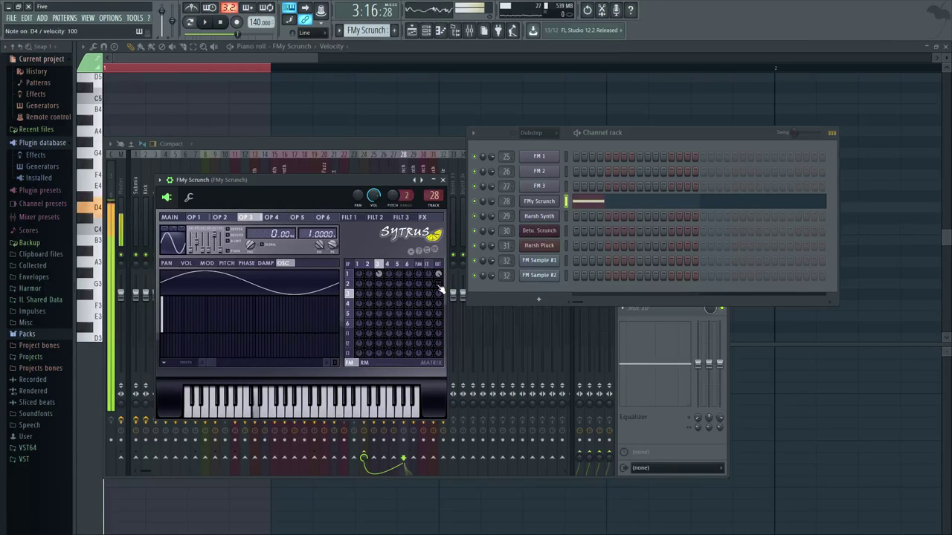
key("z")
key("x")
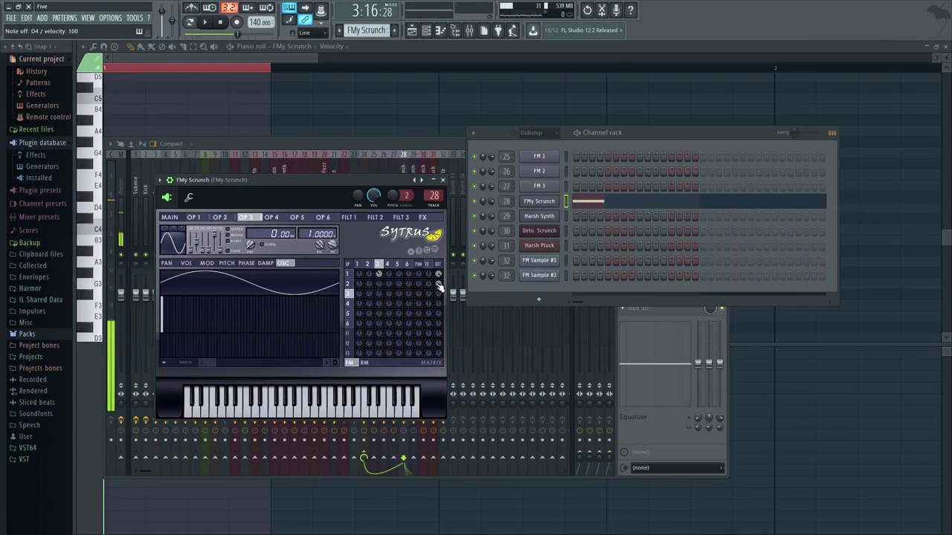
key("x")
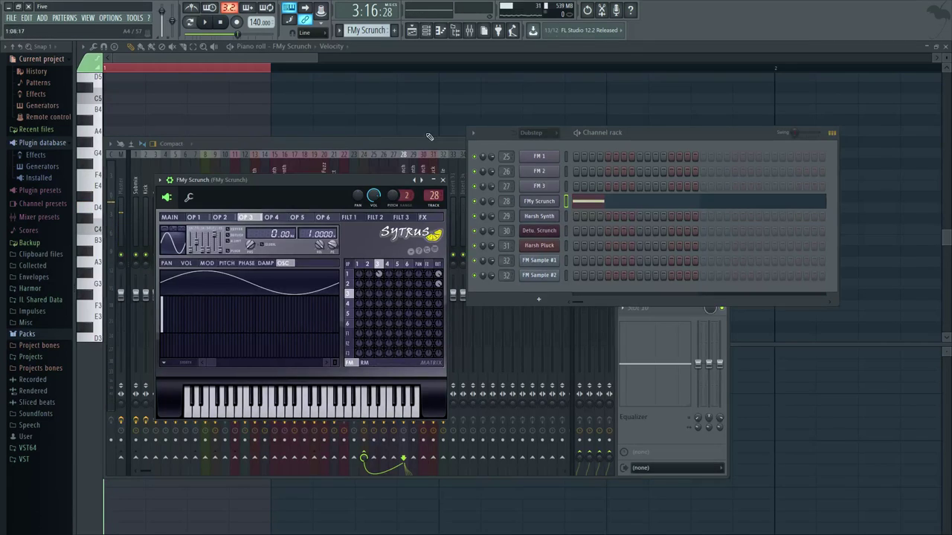
Step: Reopen the FMy Scrunch synth, mute operator 2's output and audition the remaining sound on D4 and C4
left_click(463, 131)
right_click(465, 131)
key("F9")
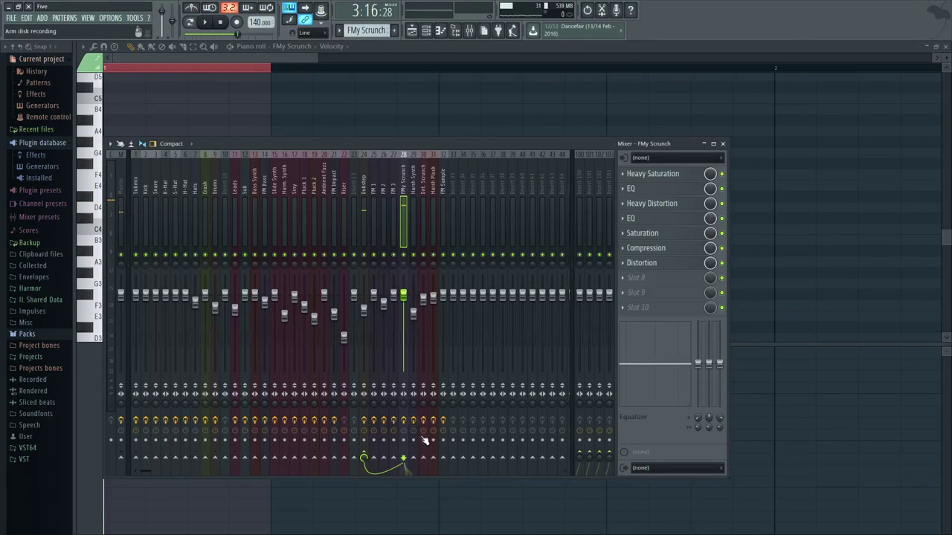
left_click(426, 30)
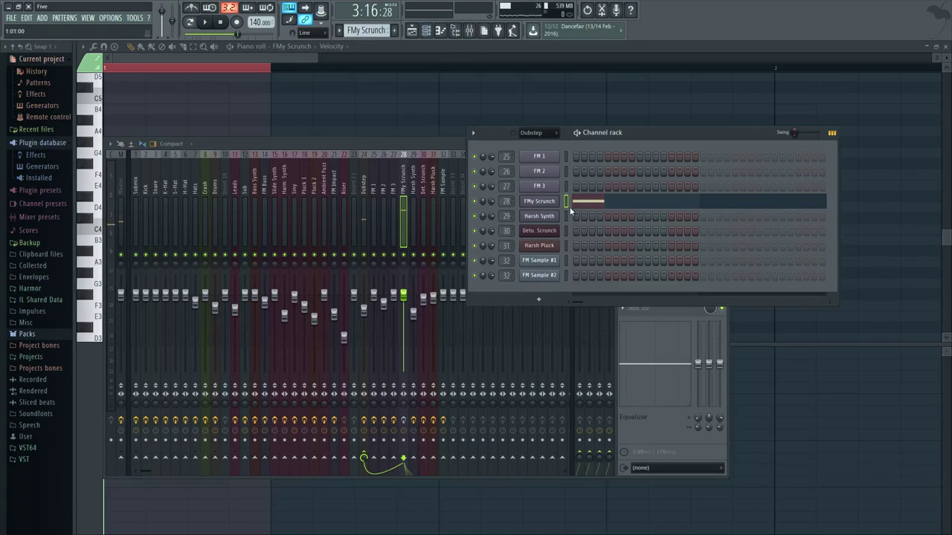
left_click(545, 201)
key("x")
key("z")
key("x")
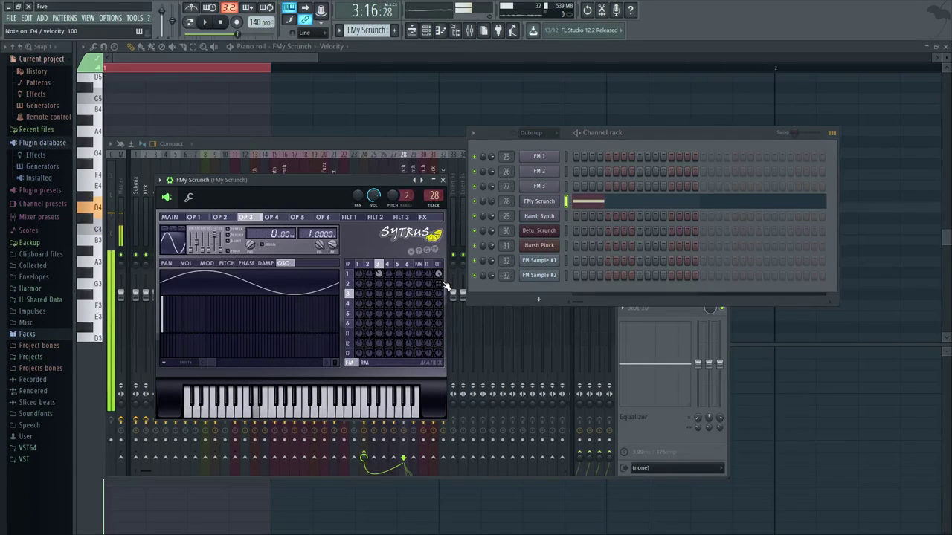
key("x")
key("z")
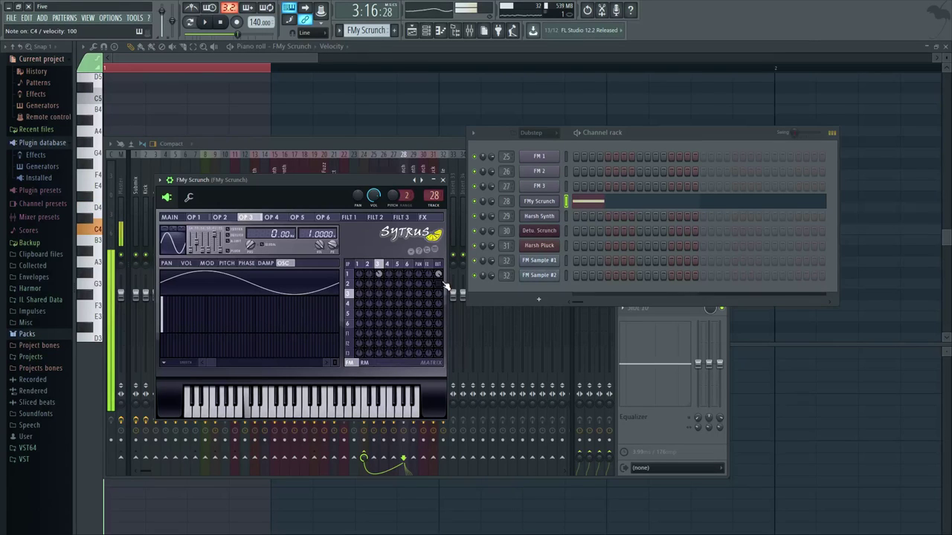
key("x")
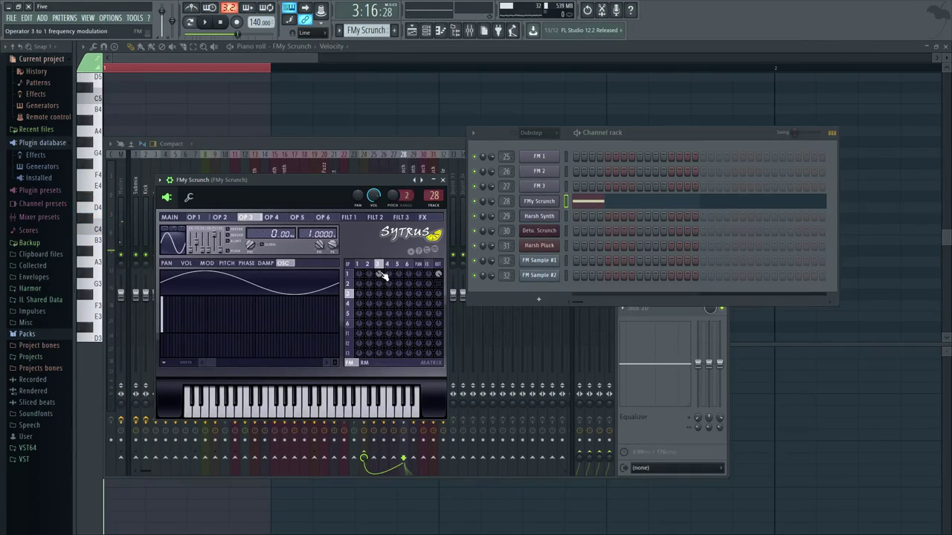
Step: Inspect operators 1 and 3 of FMy Scrunch and audition operator 1 modulated by operator 3
left_click(201, 217)
left_click(250, 218)
key("x")
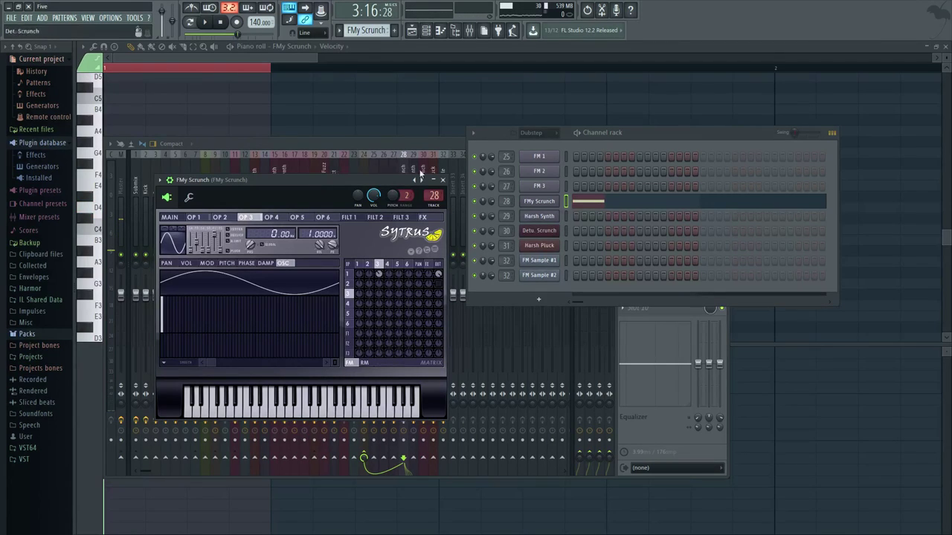
Step: Mute operator 1's output, restore operator 2's, and audition operator 2 alone while viewing its page and the main page
left_click(170, 217)
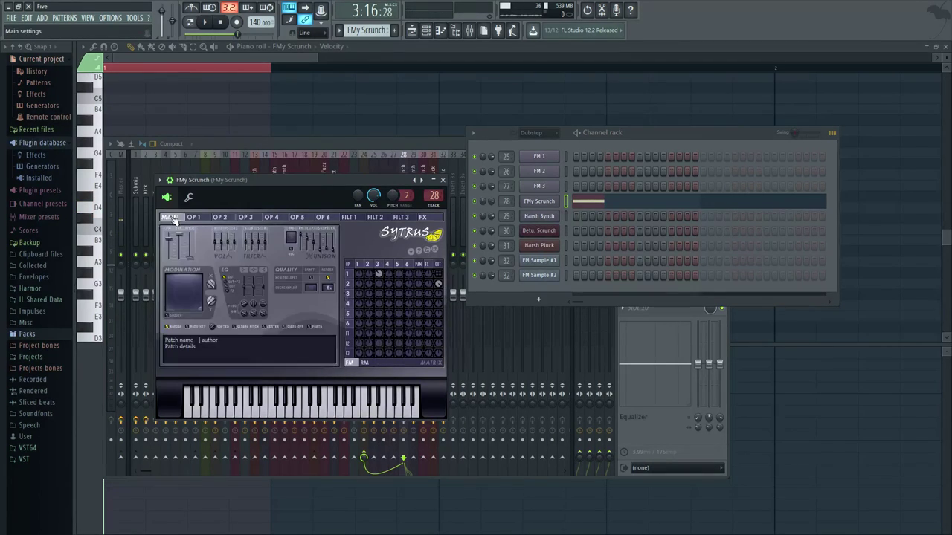
left_click(244, 217)
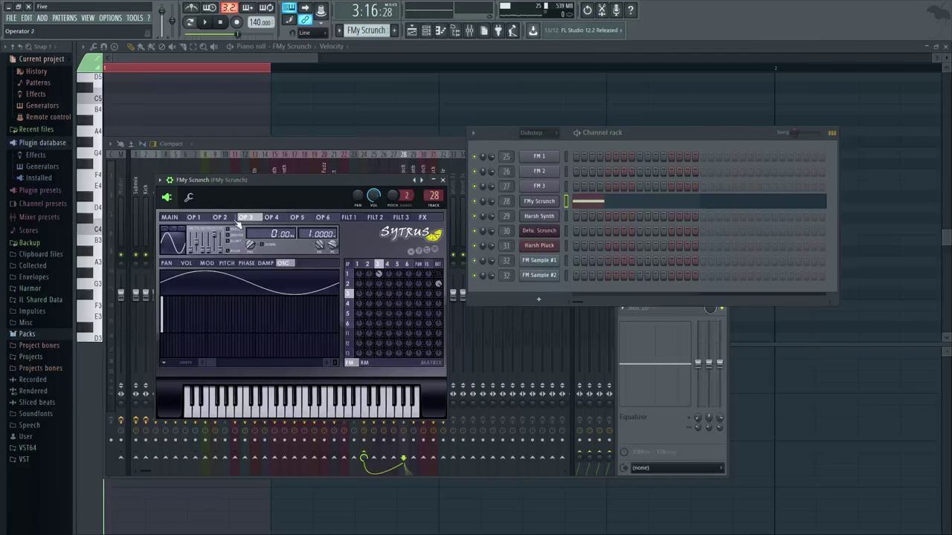
left_click(221, 218)
key("x")
left_click(170, 217)
key("x")
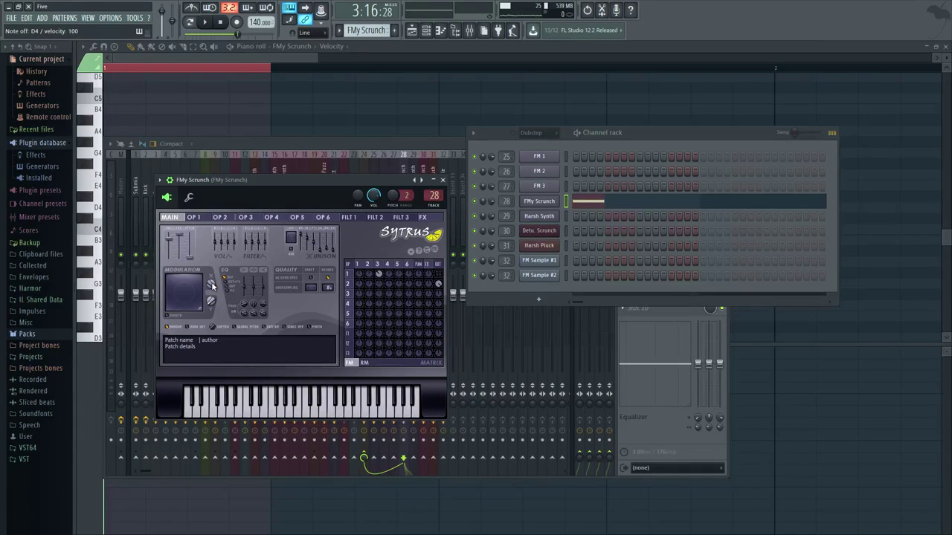
Step: Turn down Modulation X and sweep Modulation Y up and down while auditioning operator 2
key("x")
left_click_drag(212, 286, 212, 327)
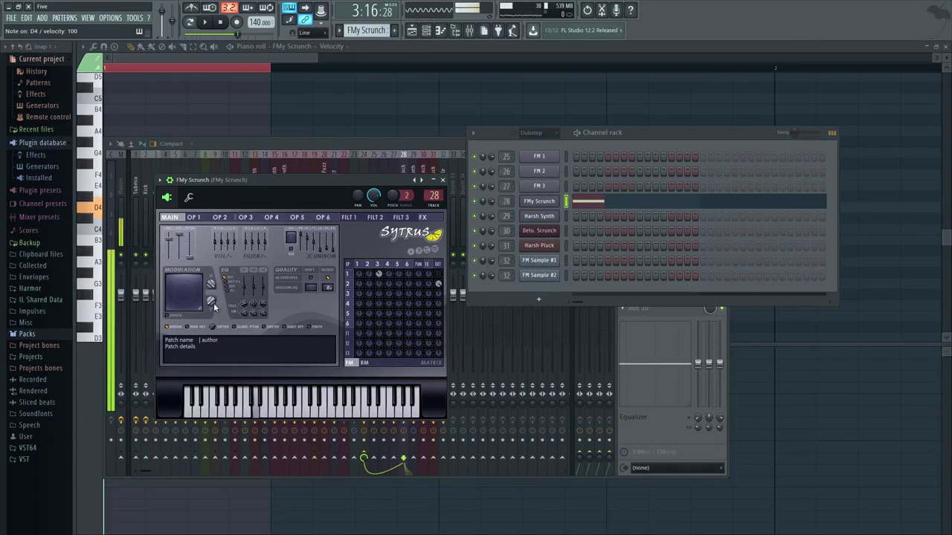
left_click_drag(212, 304, 213, 295)
left_click_drag(212, 305, 212, 230)
left_click_drag(211, 301, 211, 255)
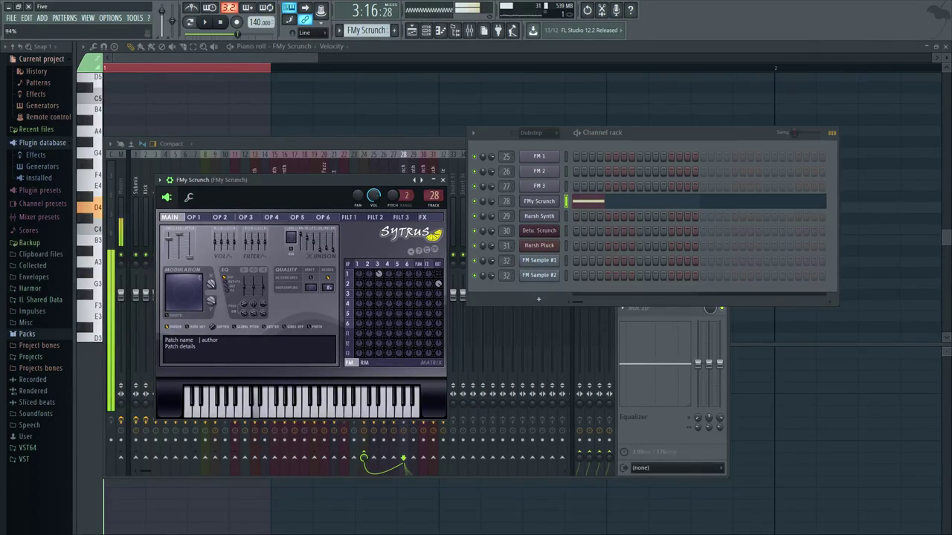
left_click_drag(211, 301, 212, 338)
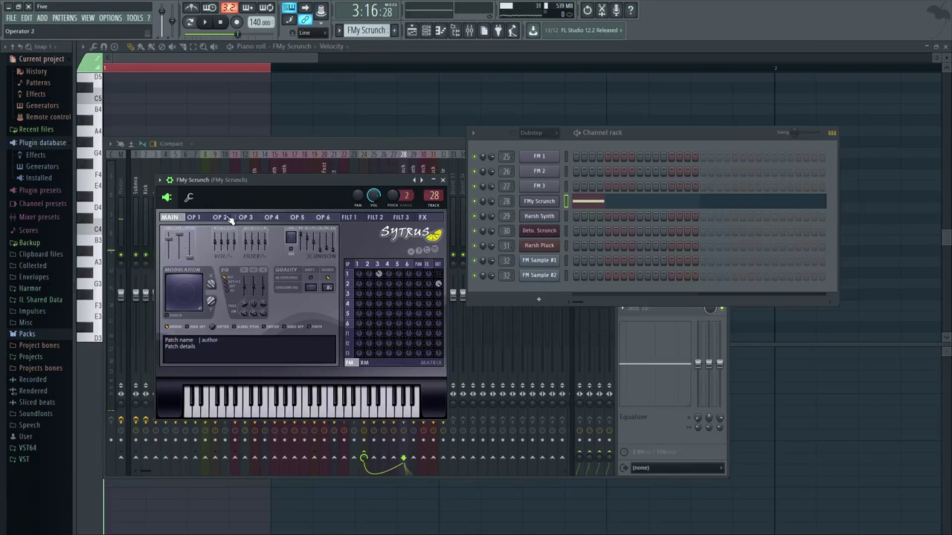
Step: Inspect operator 2's pitch envelope and its Modulation X and Y mappings, and return to the synth's main page
left_click(222, 217)
left_click(227, 263)
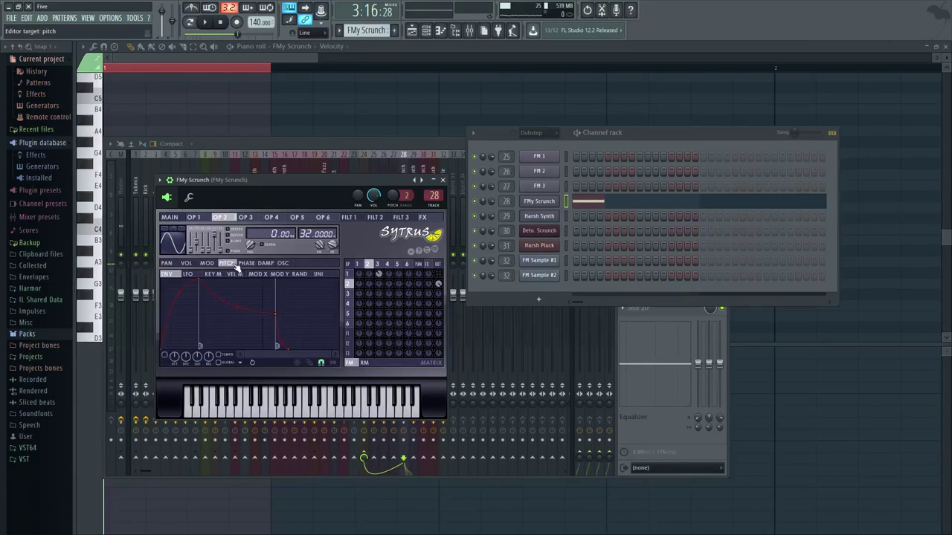
left_click_drag(217, 274, 254, 274)
left_click(279, 274)
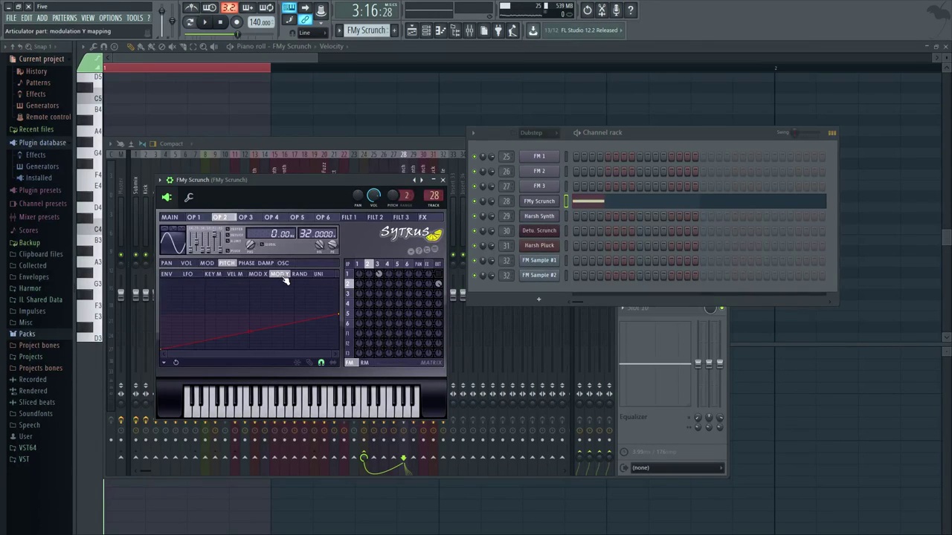
left_click(175, 218)
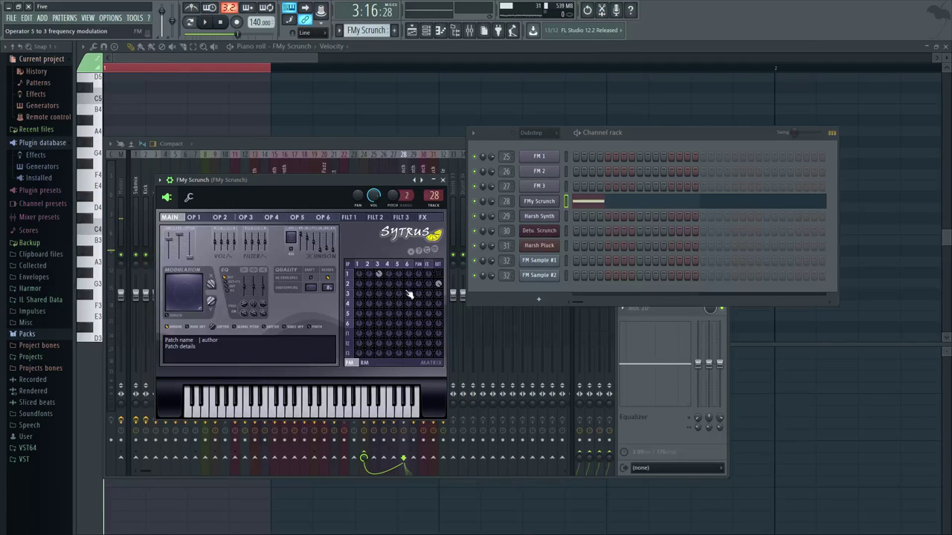
Step: Bypass every effect on the FMy Scrunch mixer track except Heavy Saturation, audition it and open its waveshaper curve
key("F9")
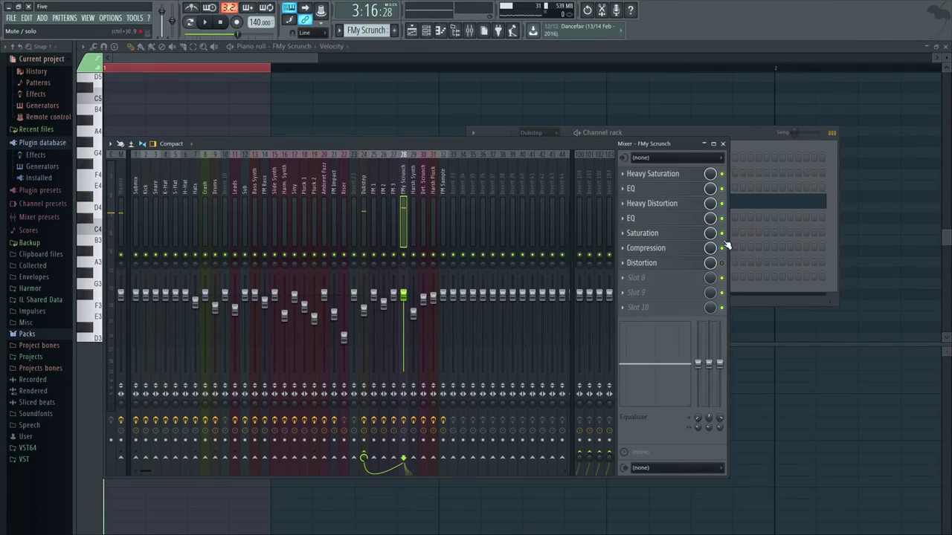
left_click(721, 189)
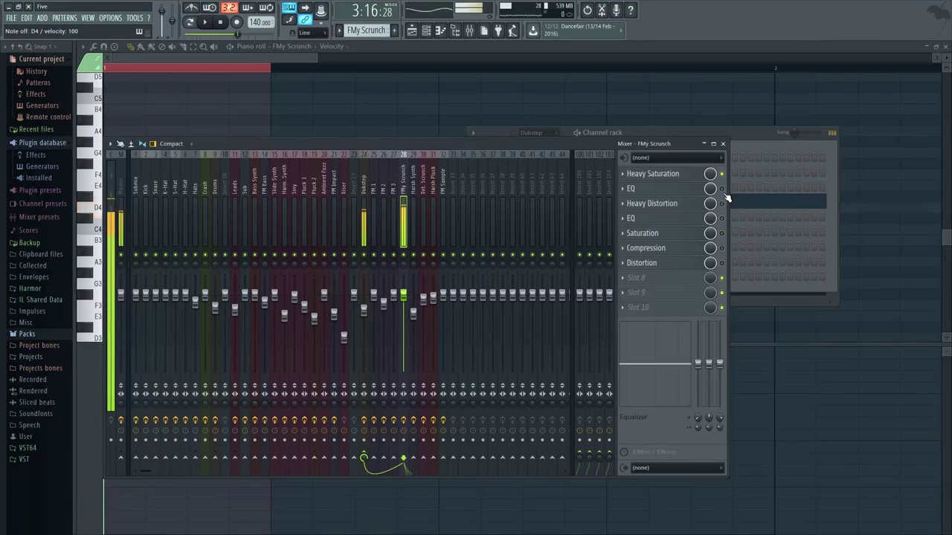
left_click(680, 177)
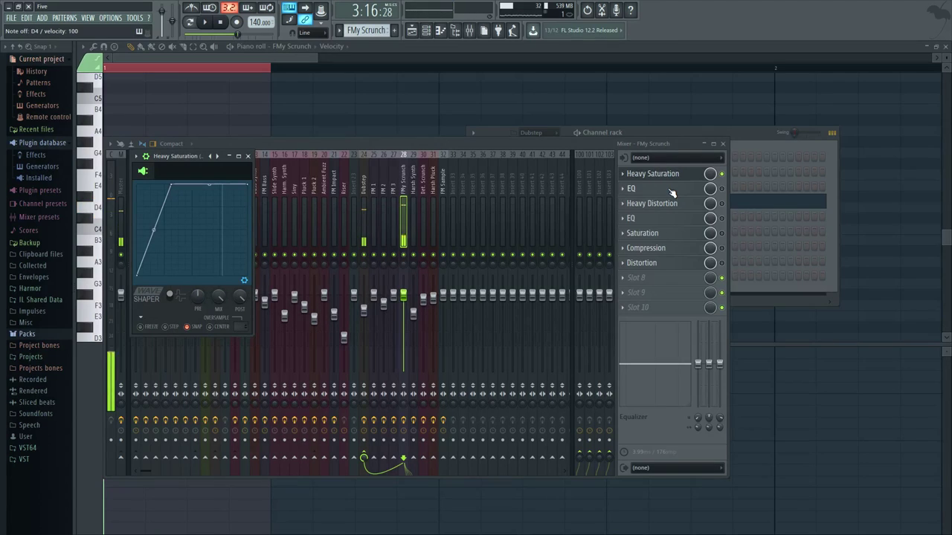
Step: Check the first EQ, then enable Heavy Distortion on the FMy Scrunch track and audition it with its waveshaper curve open
left_click(685, 190)
left_click(685, 192)
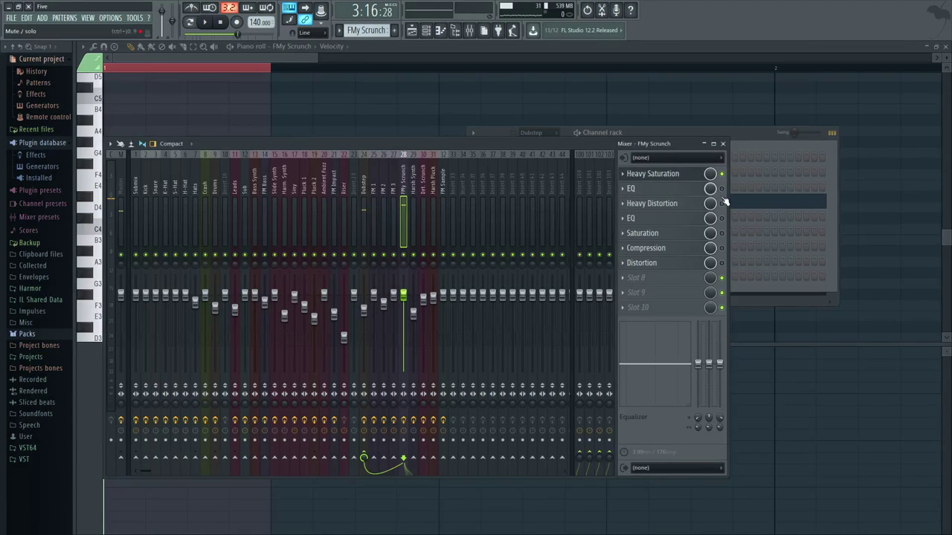
left_click(653, 204)
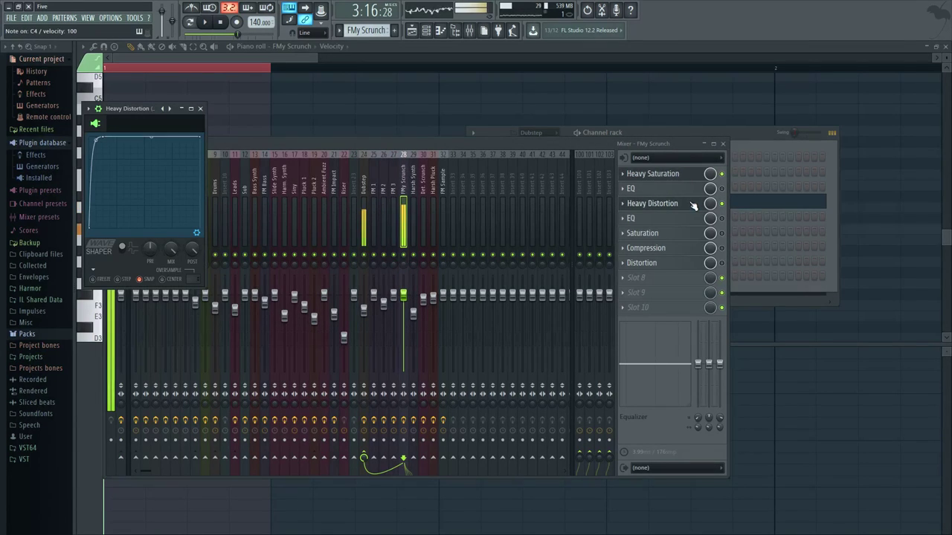
Step: View the Saturation curve, then enable Compression on the FMy Scrunch track and audition it with its settings open
left_click(682, 233)
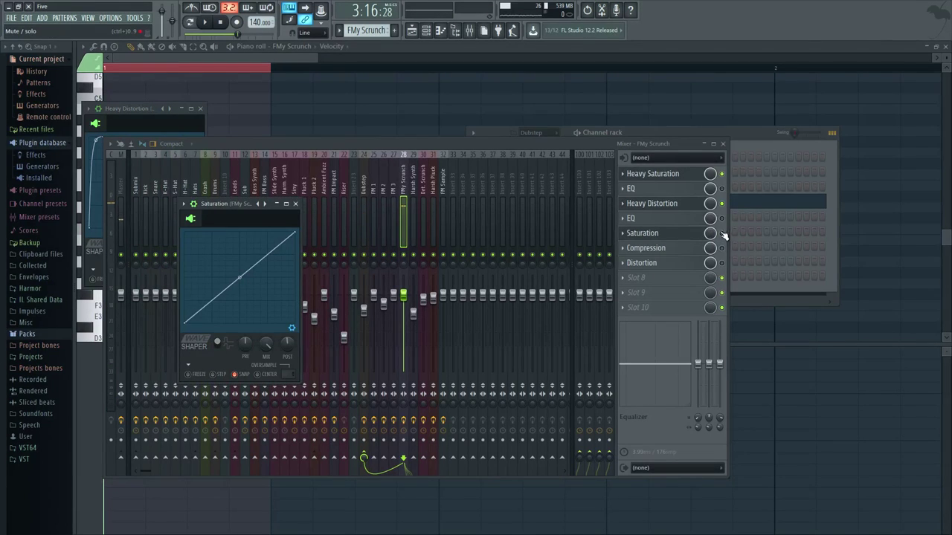
left_click(684, 249)
left_click(684, 249)
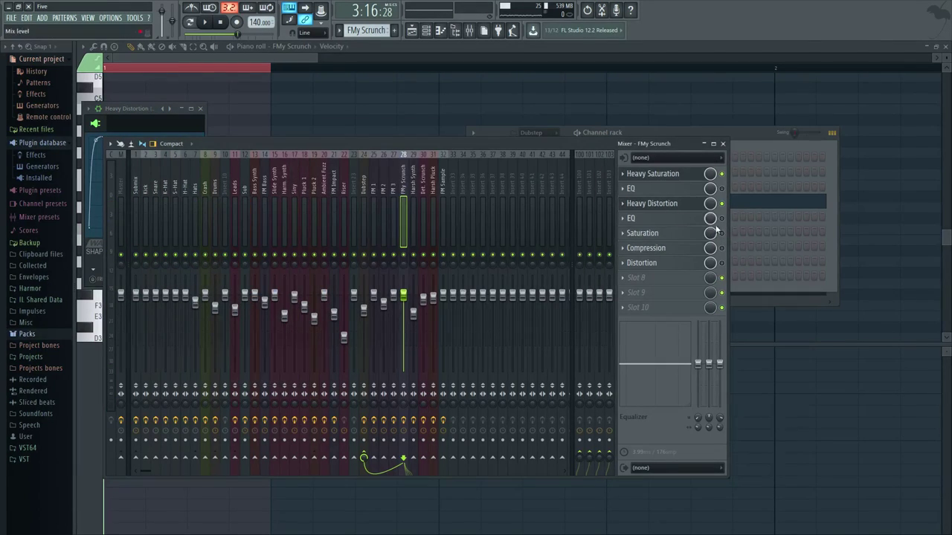
left_click(695, 234)
left_click(695, 247)
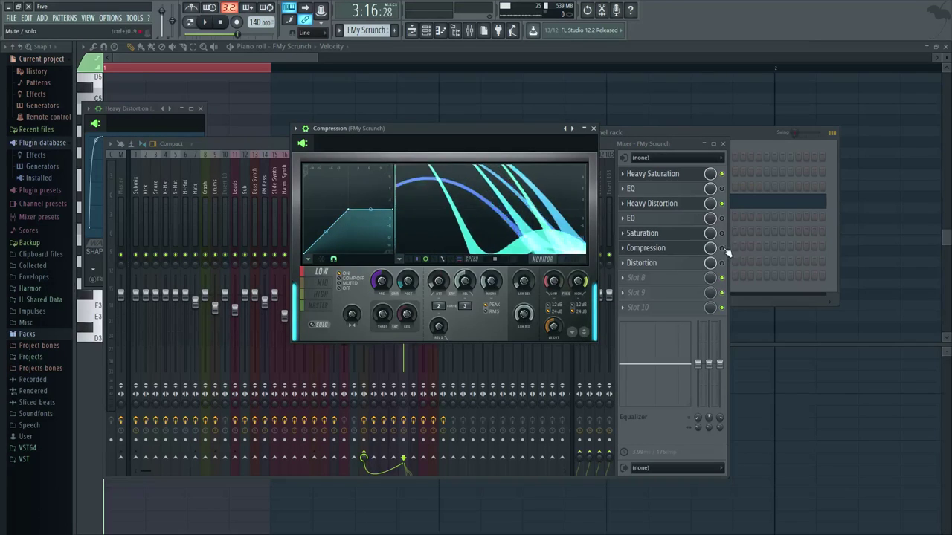
left_click(722, 249)
left_click(721, 232)
left_click(676, 251)
left_click(675, 251)
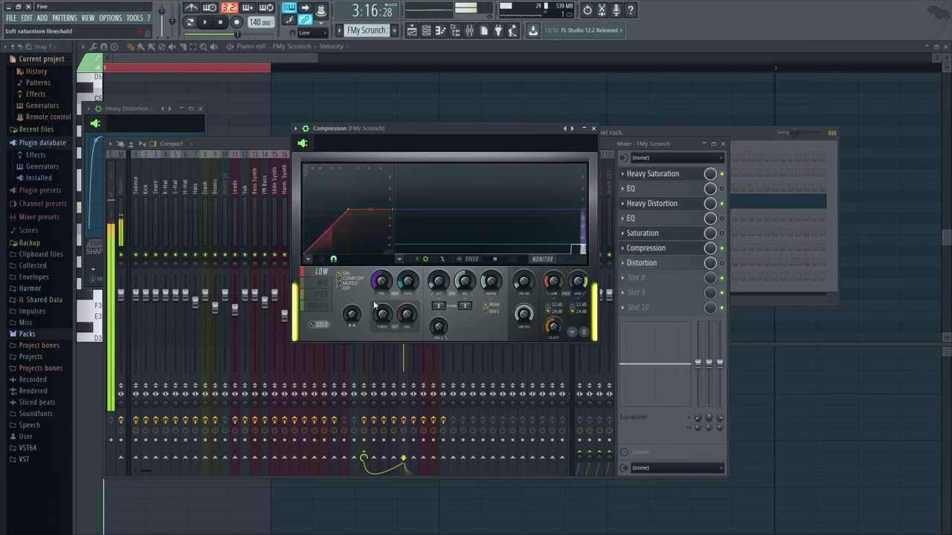
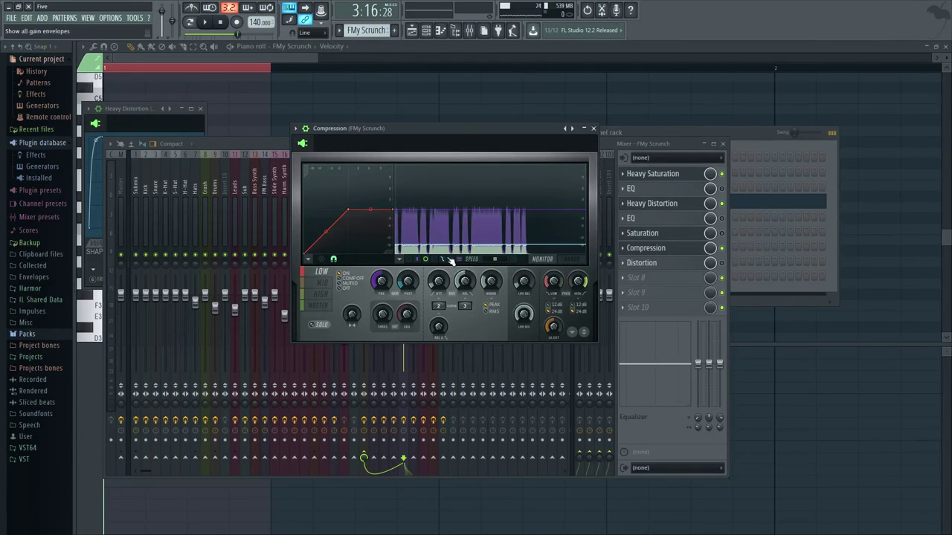
left_click(592, 129)
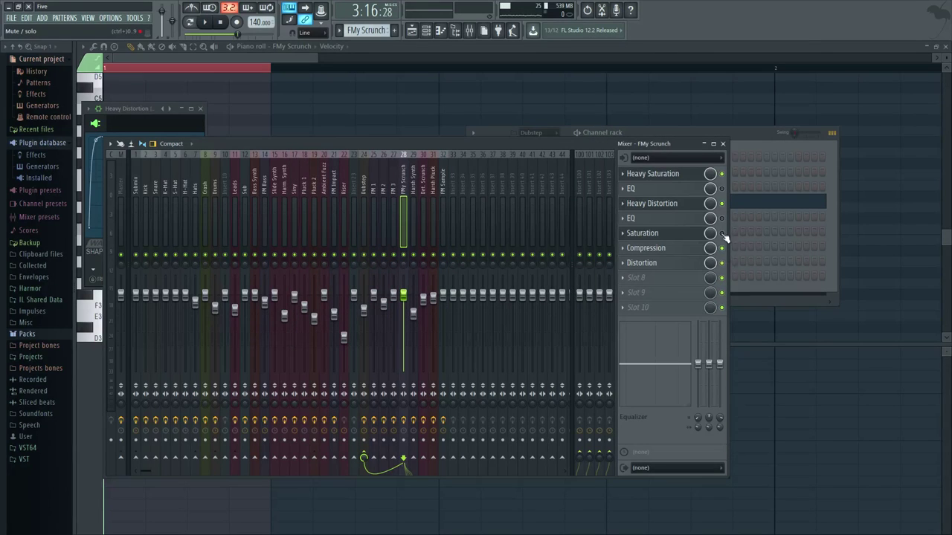
Step: Re-enable the remaining bypassed effects on the FMy Scrunch track and audition the full chain with the Distortion curve open
left_click(693, 190)
left_click(693, 191)
left_click(656, 220)
left_click(656, 220)
left_click(659, 248)
left_click(658, 249)
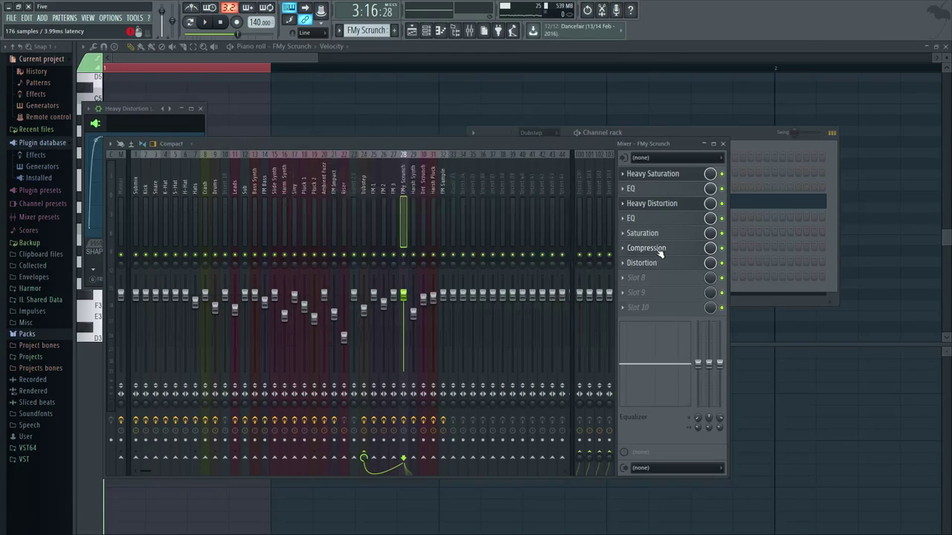
left_click(656, 266)
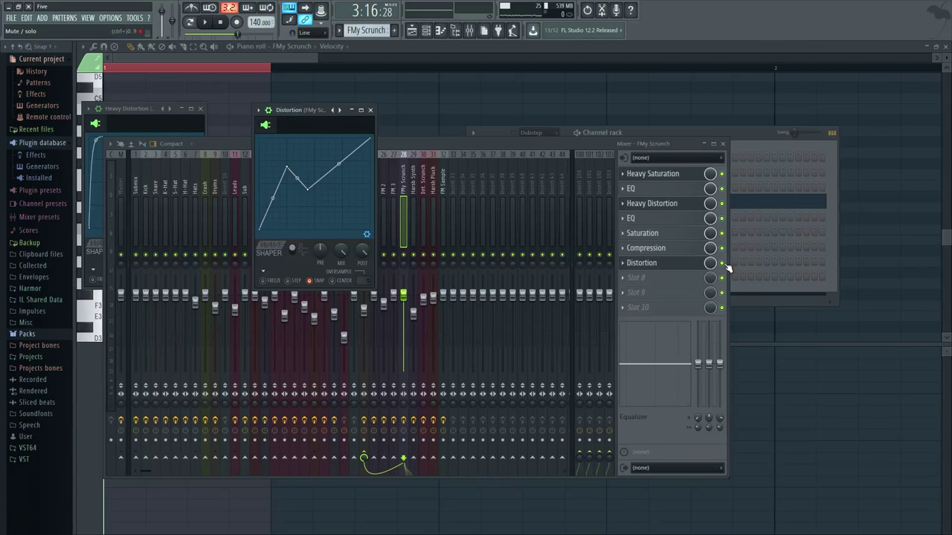
key("x")
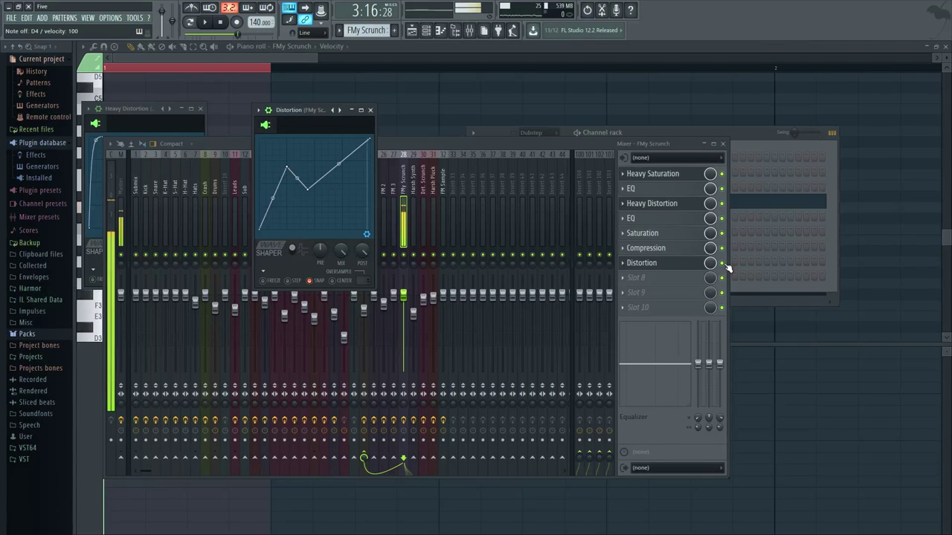
Step: Show the FMy Scrunch clip and its Mod X and Mod Y envelopes up close in the playlist
left_click(413, 31)
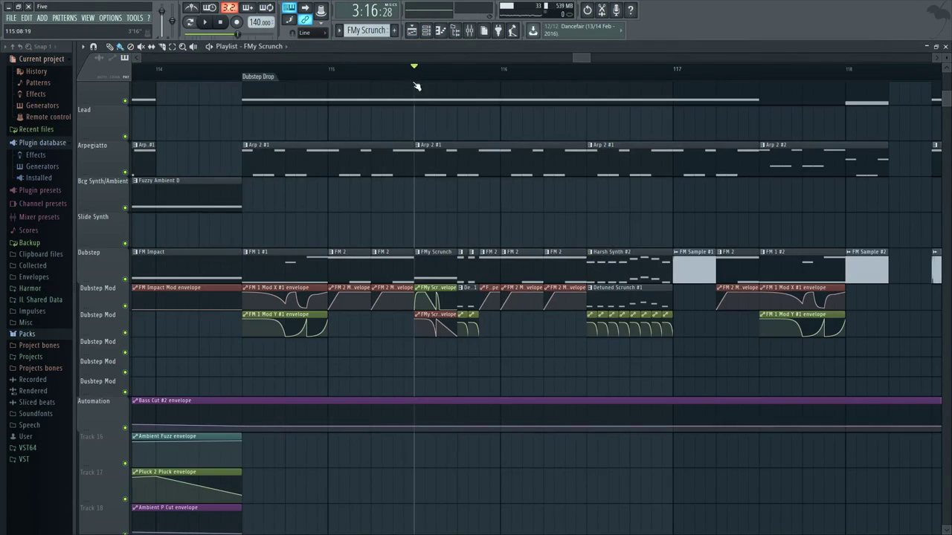
scroll(448, 217, "up", 3)
scroll(427, 217, "down", 2)
scroll(411, 302, "up", 2)
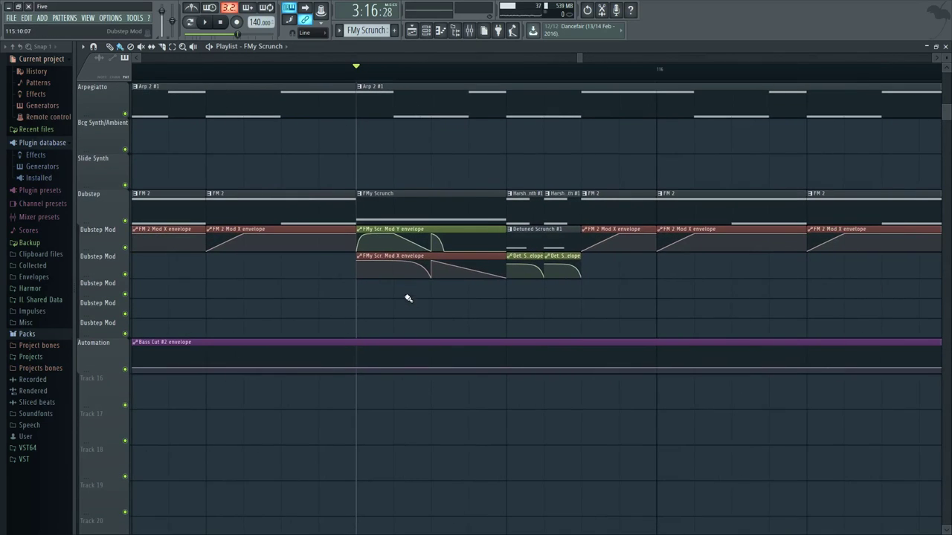
scroll(424, 274, "up", 1)
scroll(409, 291, "up", 2)
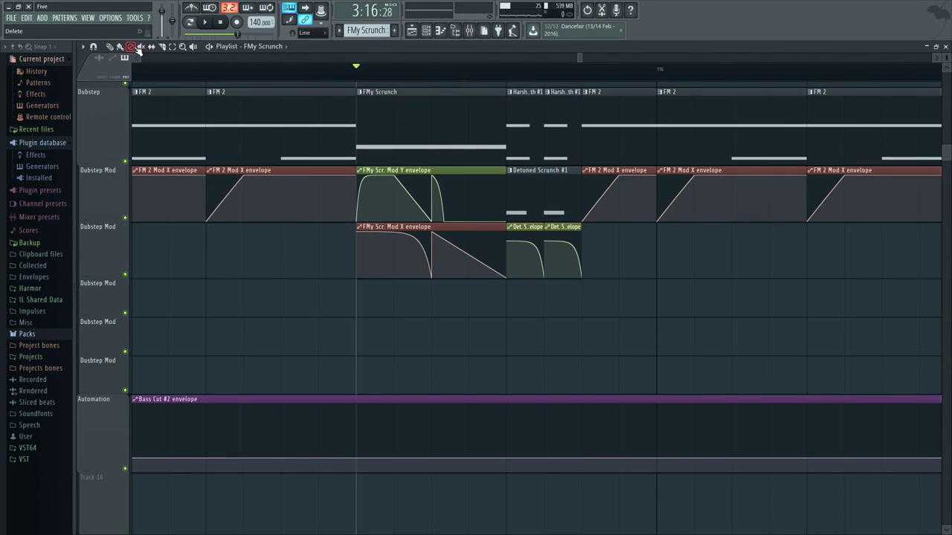
Step: Mute the FMy Scr. Mod X envelope clip and play the section with the FMy Scrunch synth open
left_click(356, 260)
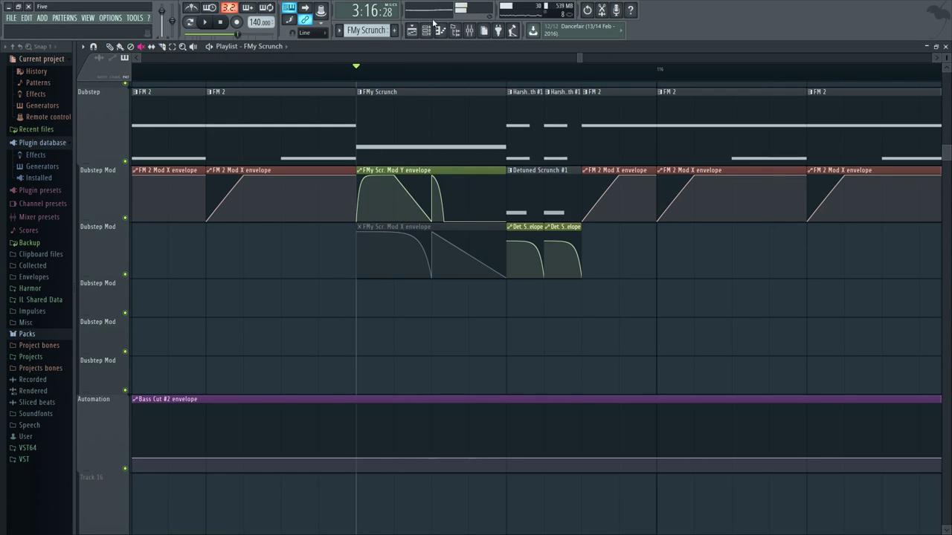
key("F6")
left_click(539, 201)
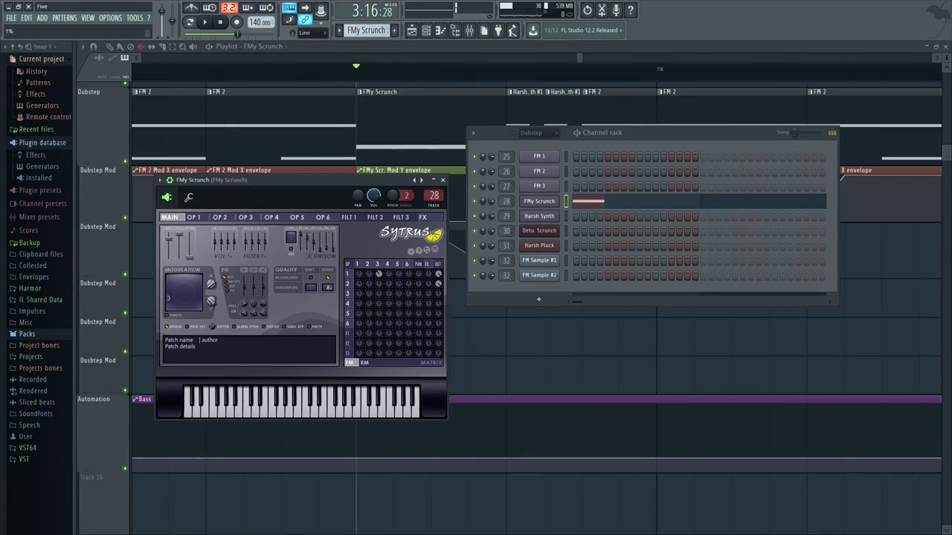
key("space")
key("space")
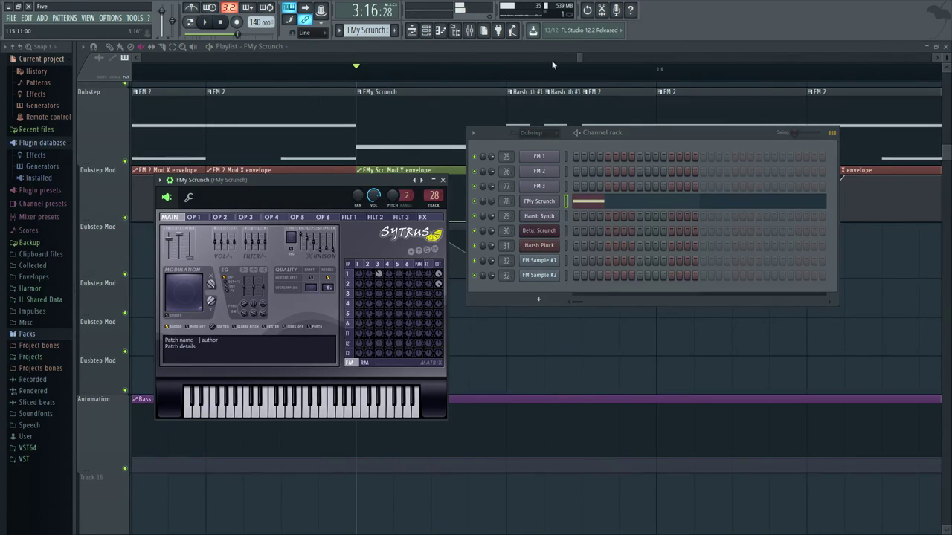
Step: Close the open windows over the playlist and unmute the FMy Scr. Mod X envelope clip
key("F12")
left_click_drag(579, 53, 575, 56)
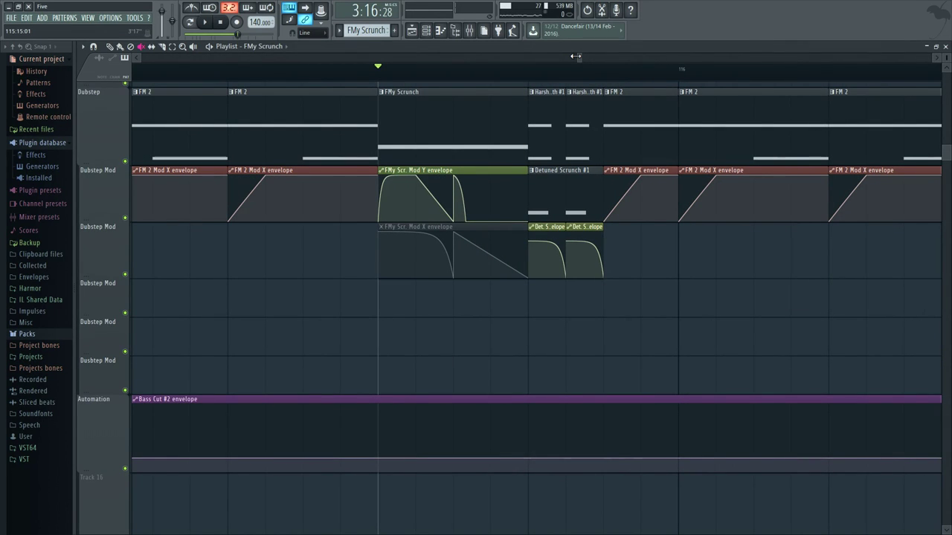
left_click(406, 258)
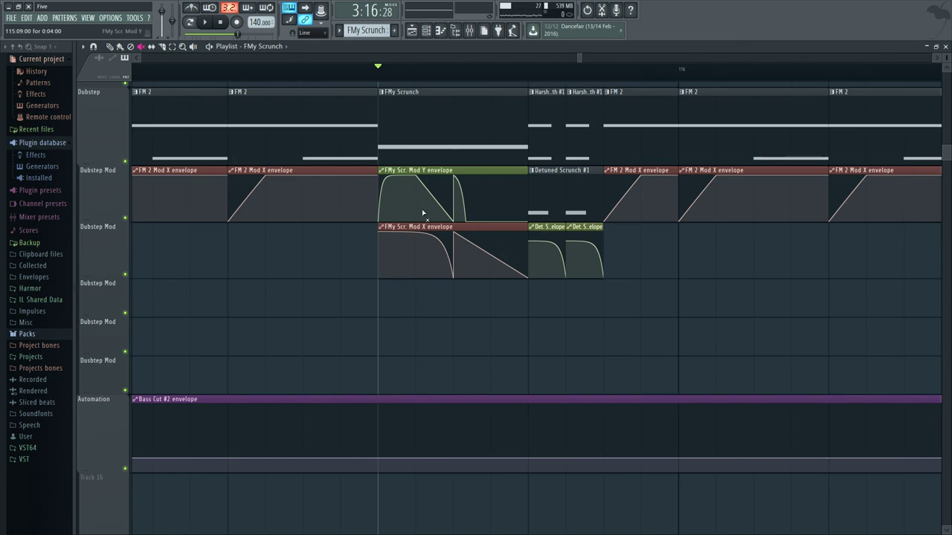
Step: Replay the FMy Scrunch clip with both modulation envelopes active, moving the playhead between its middle and its start
left_click(435, 33)
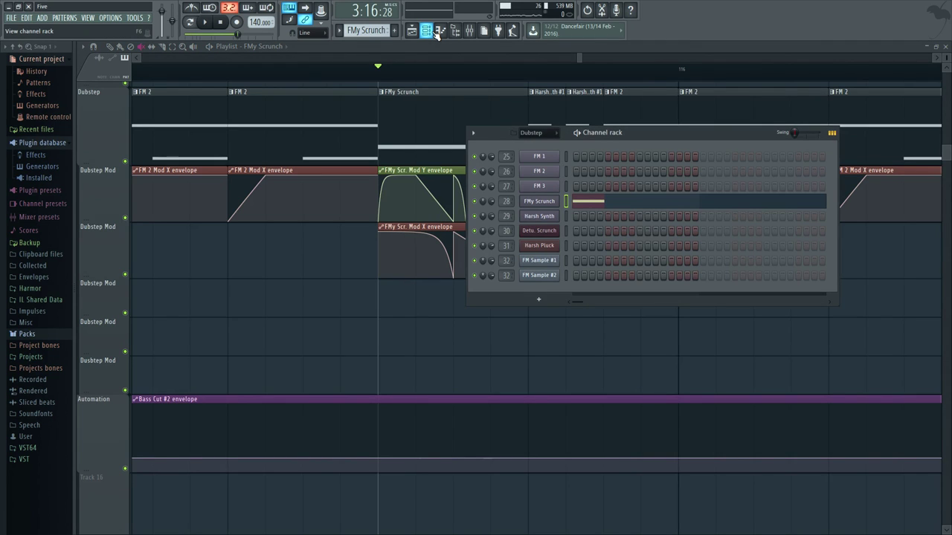
key("space")
key("space")
left_click(436, 34)
left_click(470, 69)
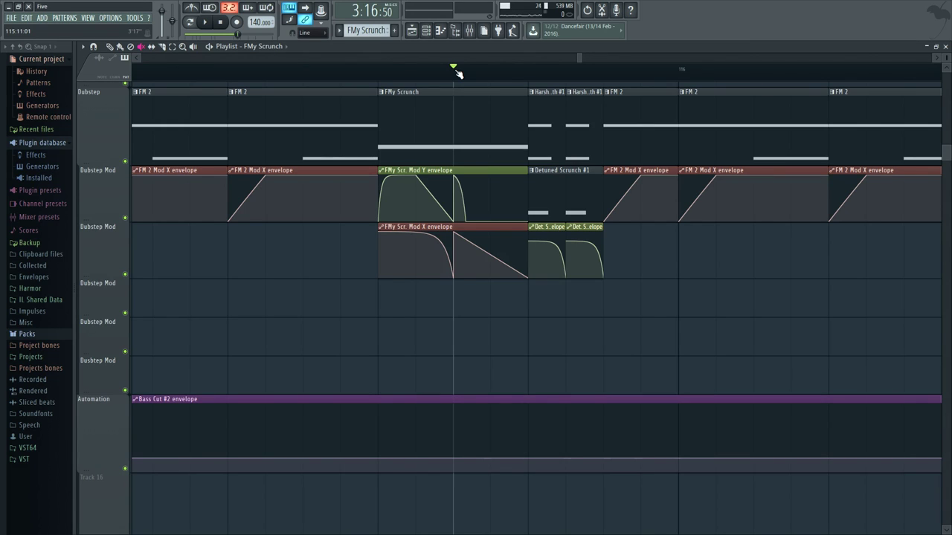
left_click(388, 71)
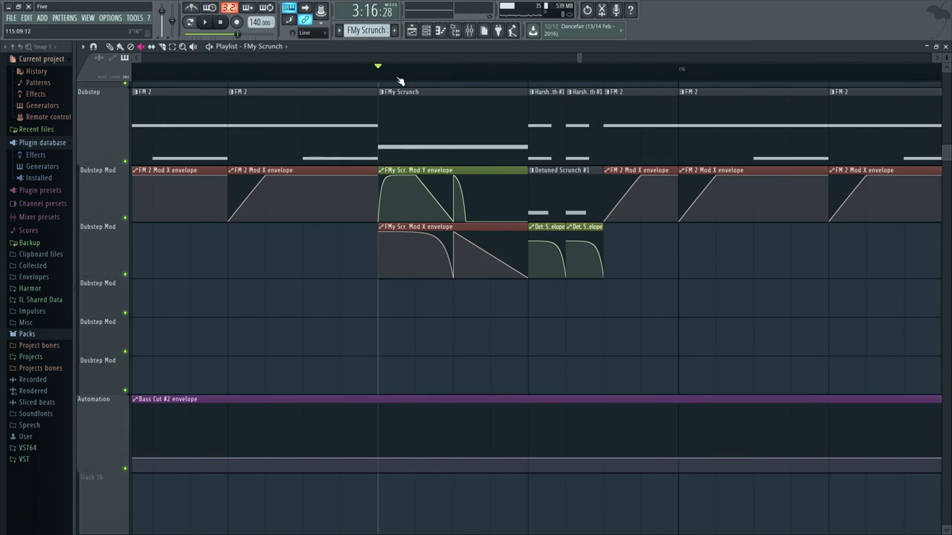
key("space")
left_click_drag(651, 271, 614, 291)
key("space")
Step: Play the short Harsh Synth and Detuned Scrunch notes that follow the FMy Scrunch clip
left_click(493, 71)
left_click_drag(572, 115, 418, 152)
scroll(418, 153, "down", 1)
key("space")
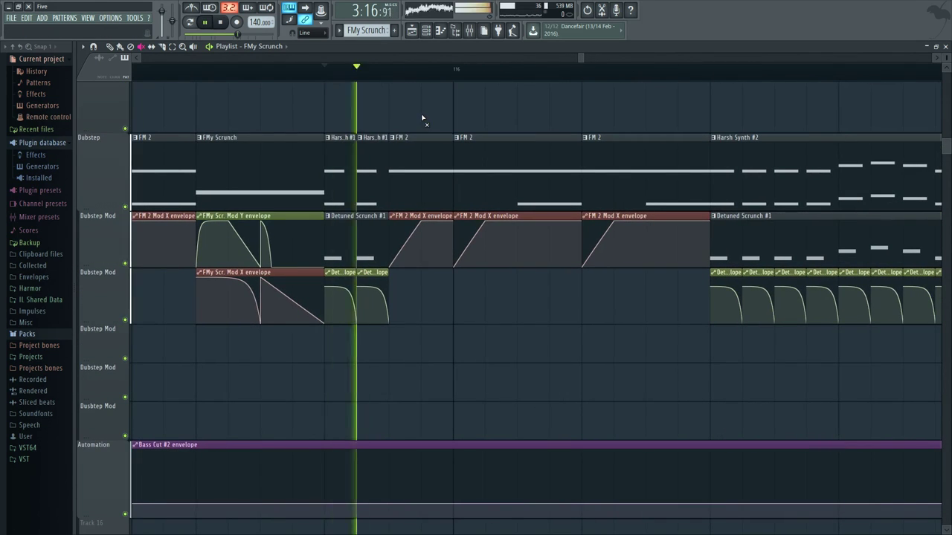
key("space")
key("space")
key("space")
Step: Select the Harsh Synth channel, then briefly check the Detu. Scrunch instrument window
left_click(454, 30)
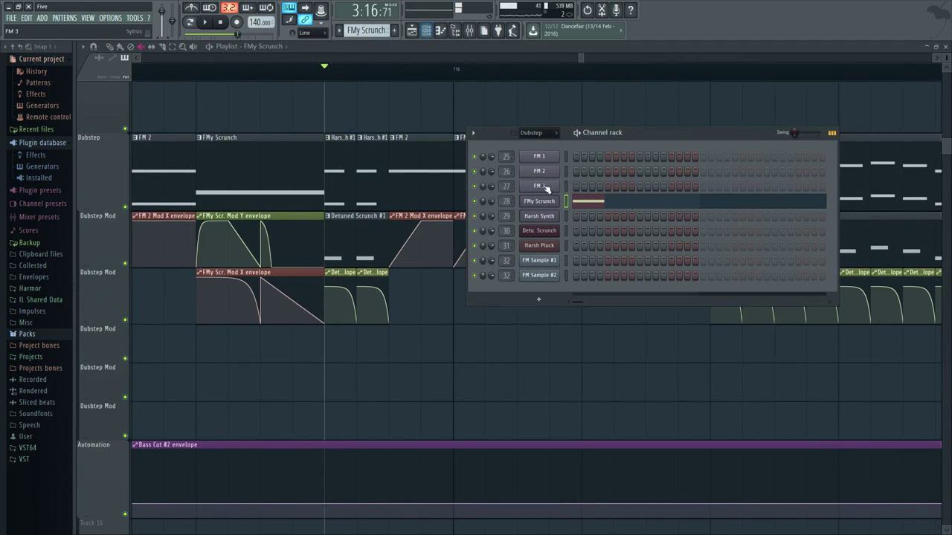
left_click(566, 202)
left_click(564, 216)
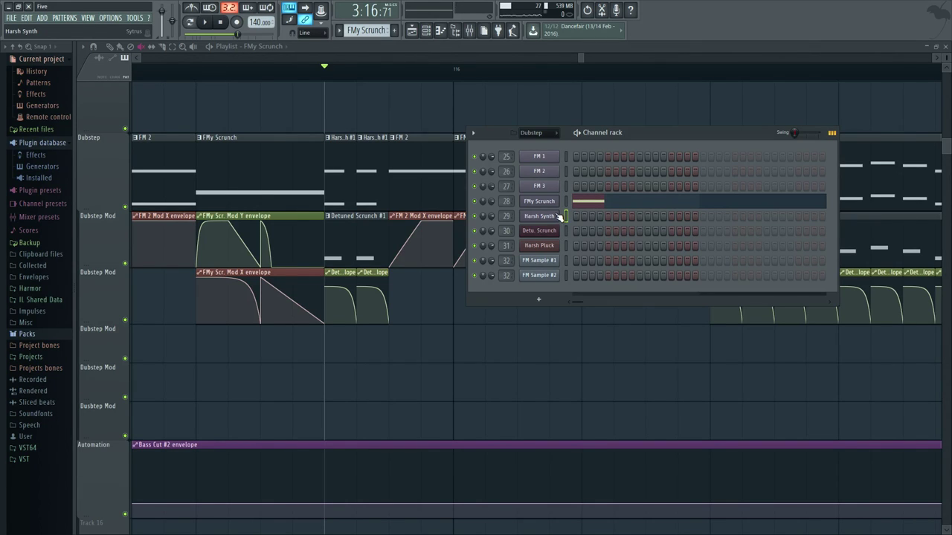
left_click(549, 231)
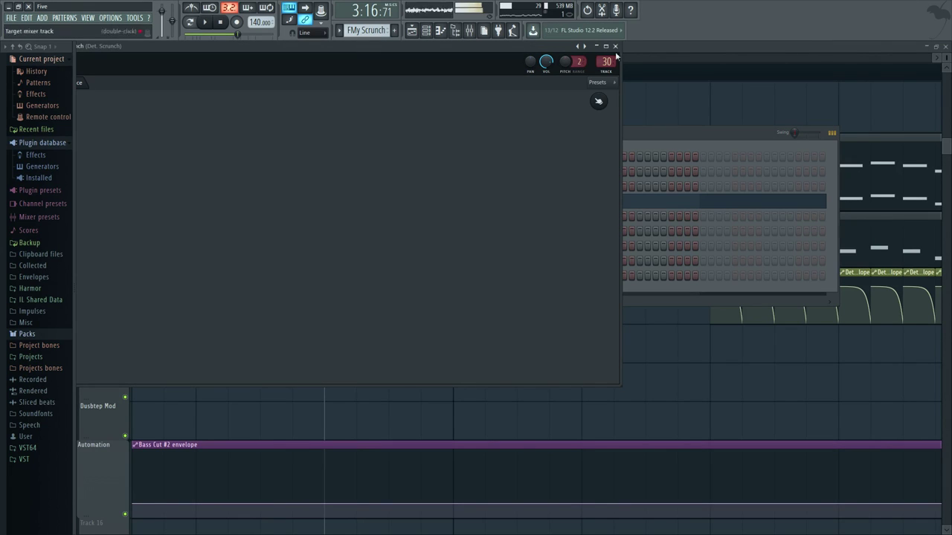
left_click(615, 46)
Step: Open the Detuned Scrunch #1 clip's notes in the piano roll and check the Detu. Scrunch instrument window again
left_click(338, 228)
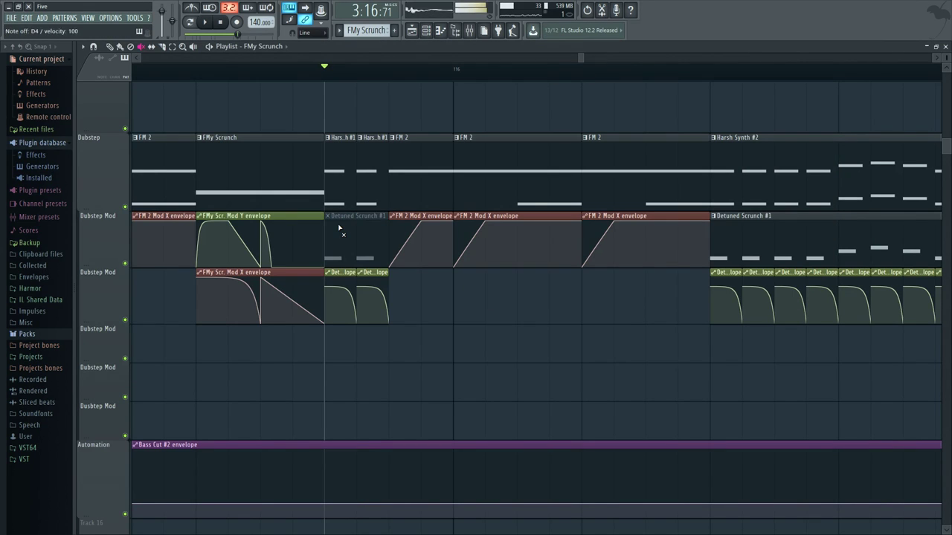
left_click(338, 231)
double_click(351, 236)
scroll(354, 245, "down", 3)
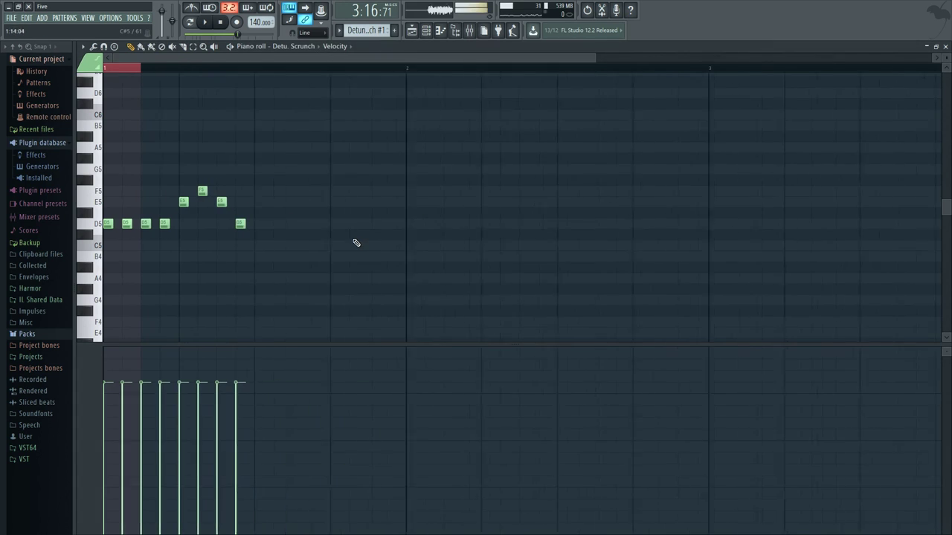
left_click(425, 30)
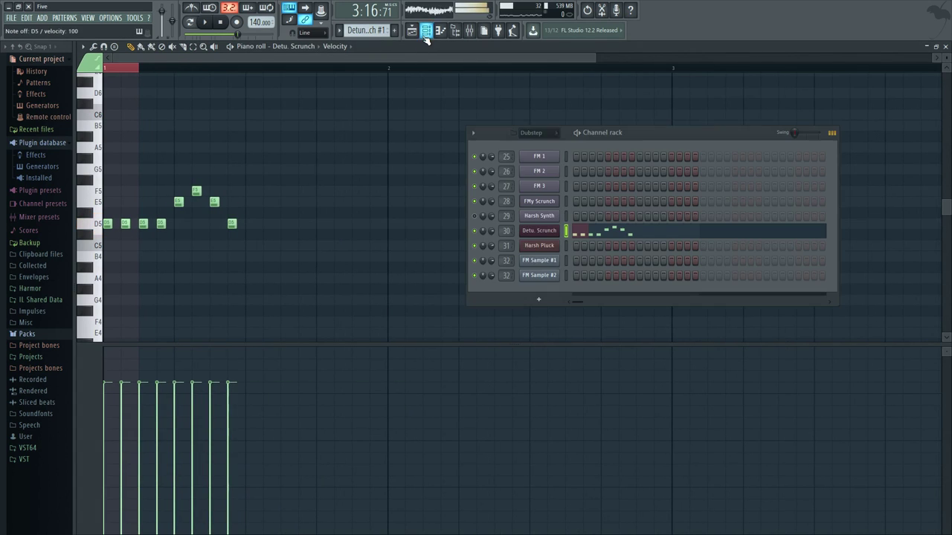
left_click(533, 232)
left_click(615, 46)
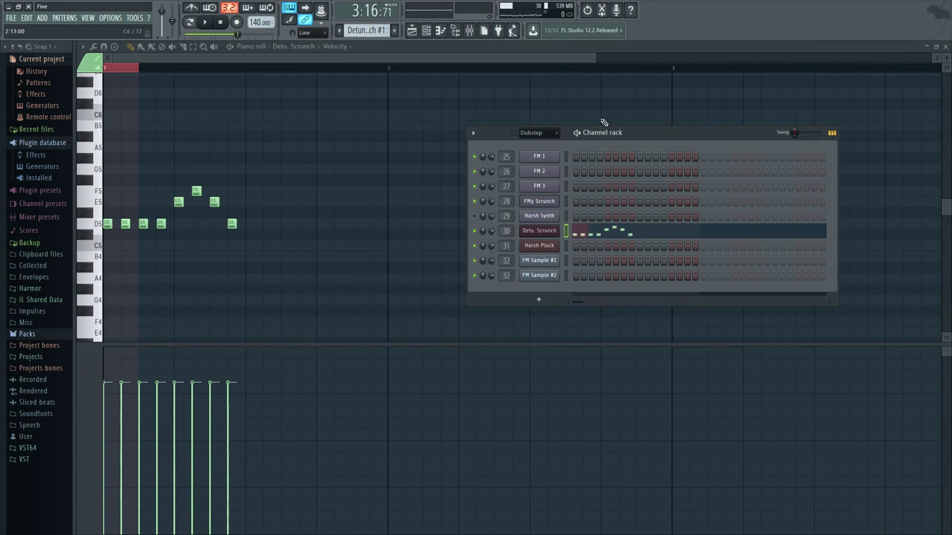
Step: Add a new Harmor channel from the plugin picker and reposition its window over the channel rack
key("F8")
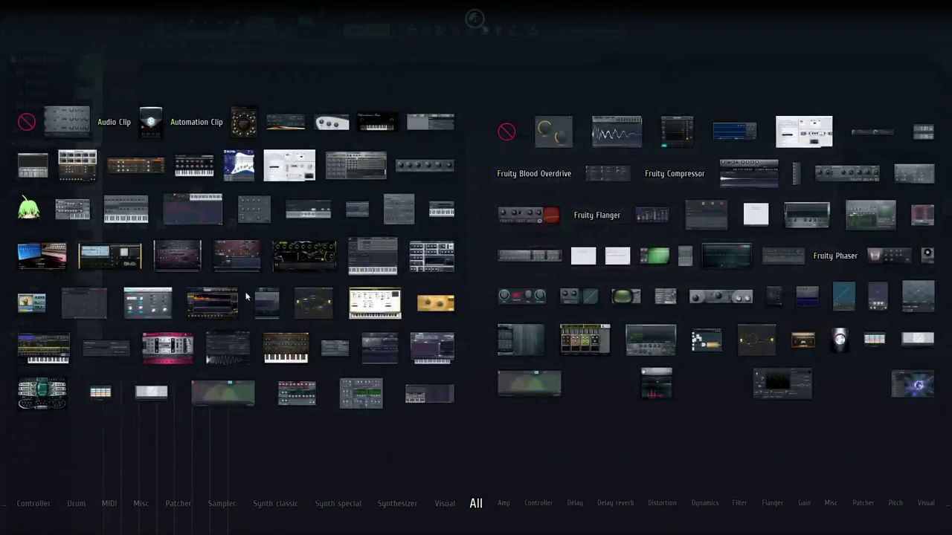
left_click_drag(339, 279, 526, 292)
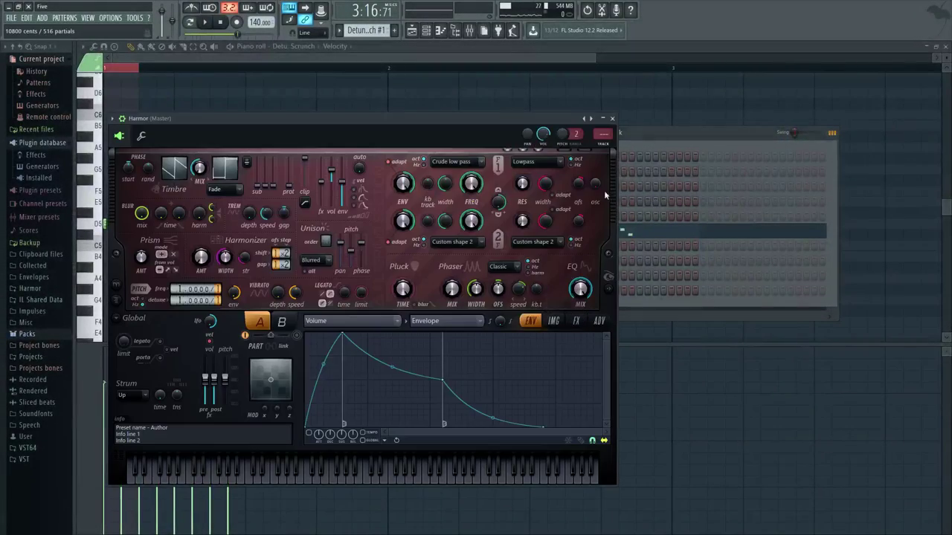
left_click(613, 119)
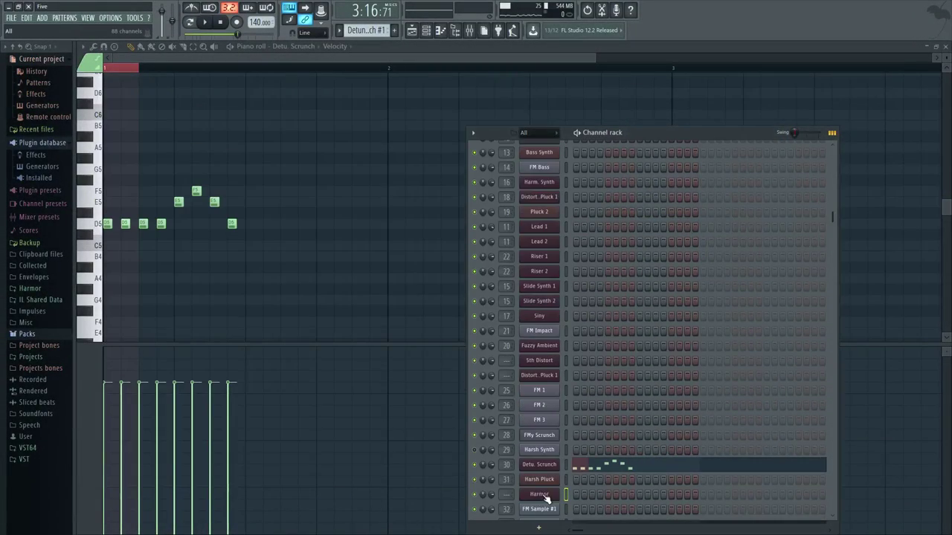
scroll(554, 477, "down", 2)
left_click(541, 393)
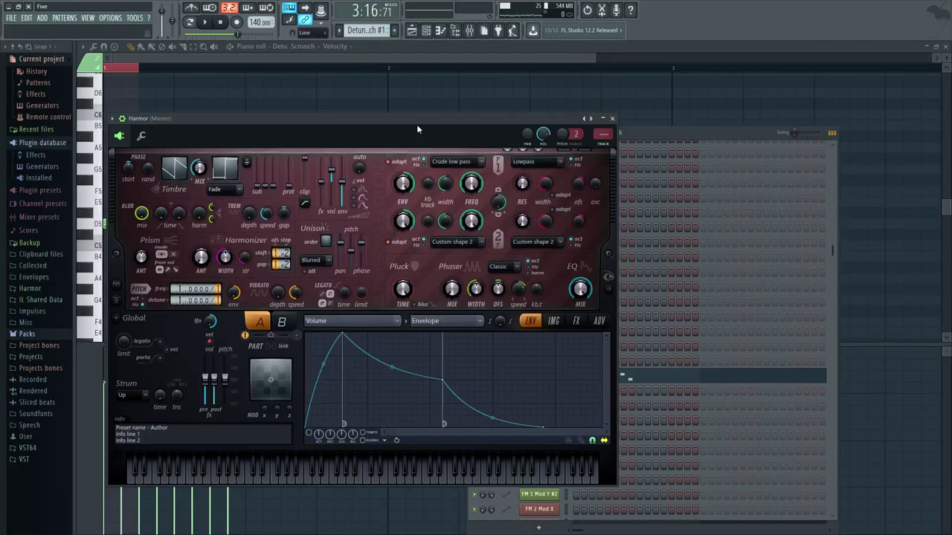
left_click_drag(417, 124, 653, 49)
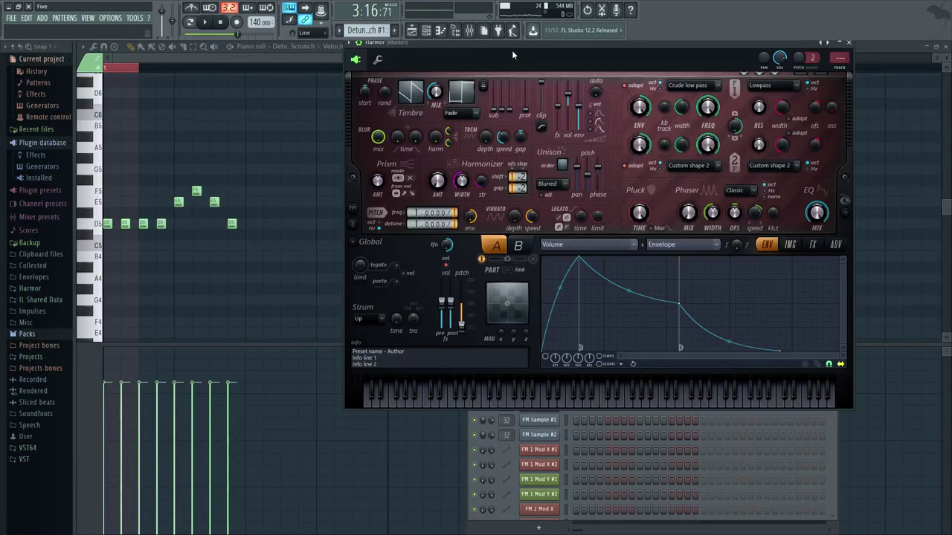
Step: Set the harmonic detuning multiplier to 16 on part A of Harmor and show its spectrum display
mouse_move(510, 52)
left_mouse_down()
mouse_move(498, 65)
mouse_move(495, 57)
left_mouse_up()
left_click(506, 253)
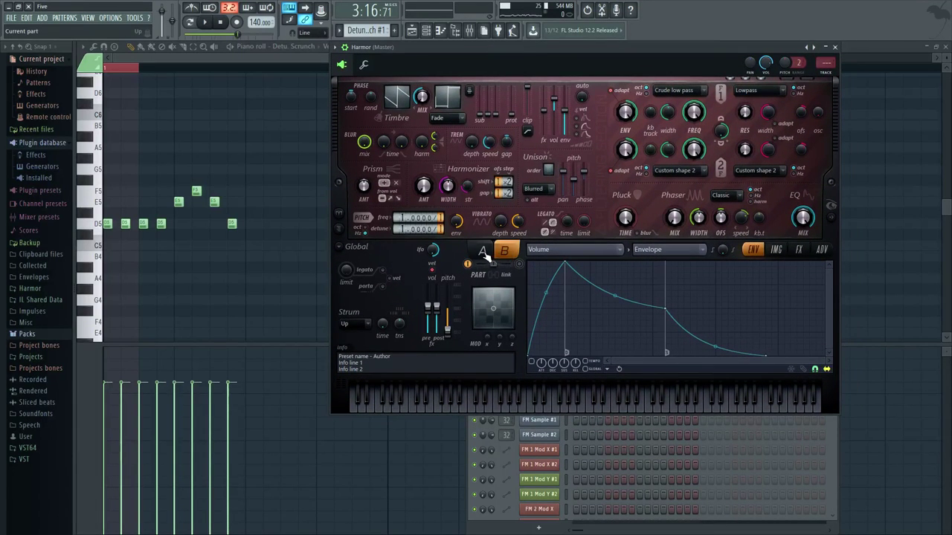
left_click(483, 255)
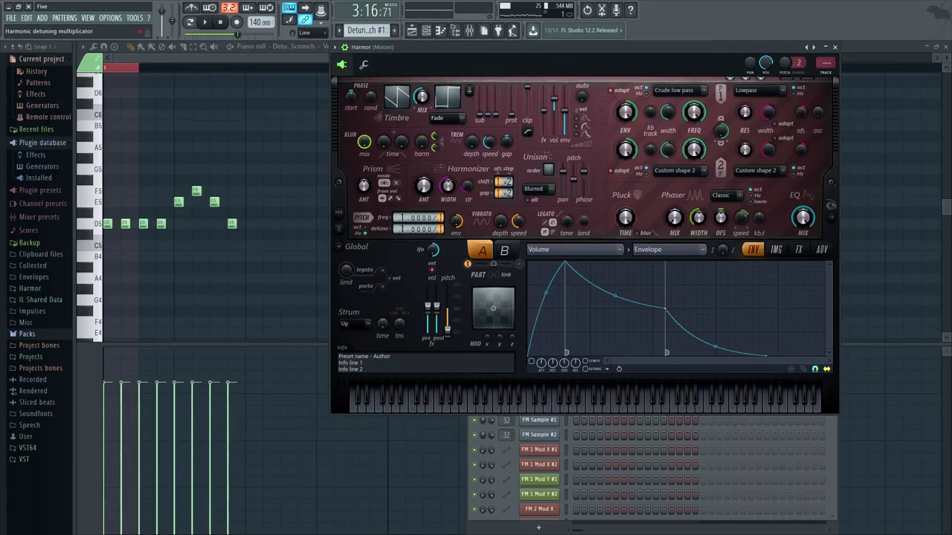
left_click(834, 214)
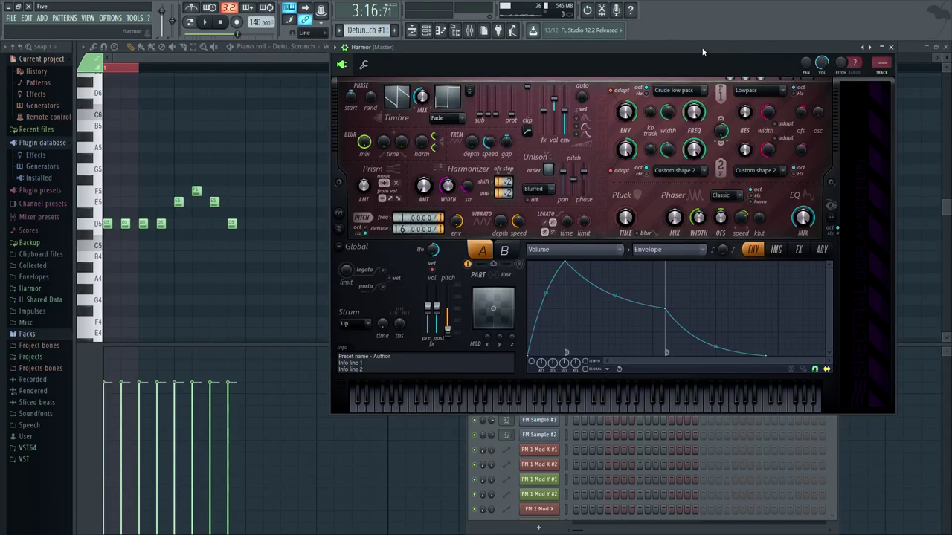
left_click_drag(702, 52, 650, 91)
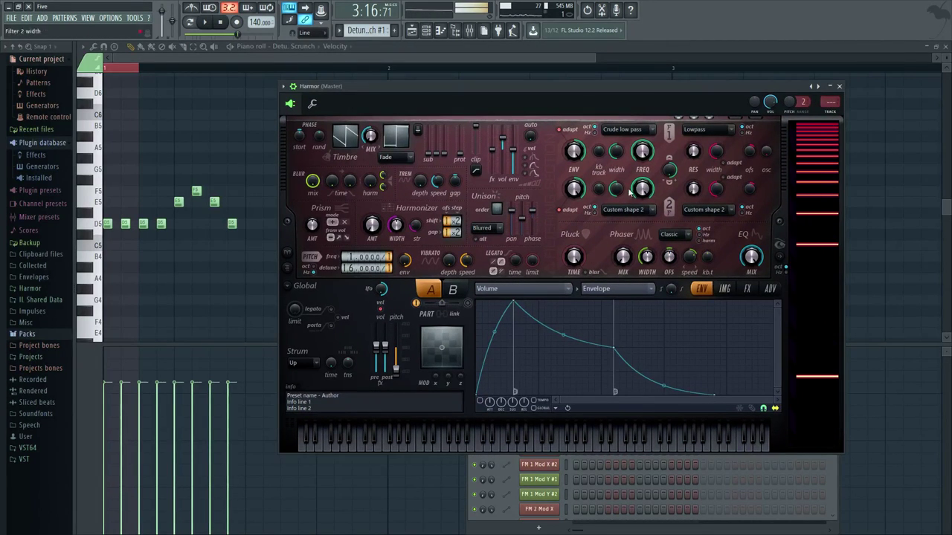
Step: Apply Classic distortion in Harmor, raise its amount fully and lower the asymmetry slightly while playing test notes
left_click(747, 289)
left_click(551, 317)
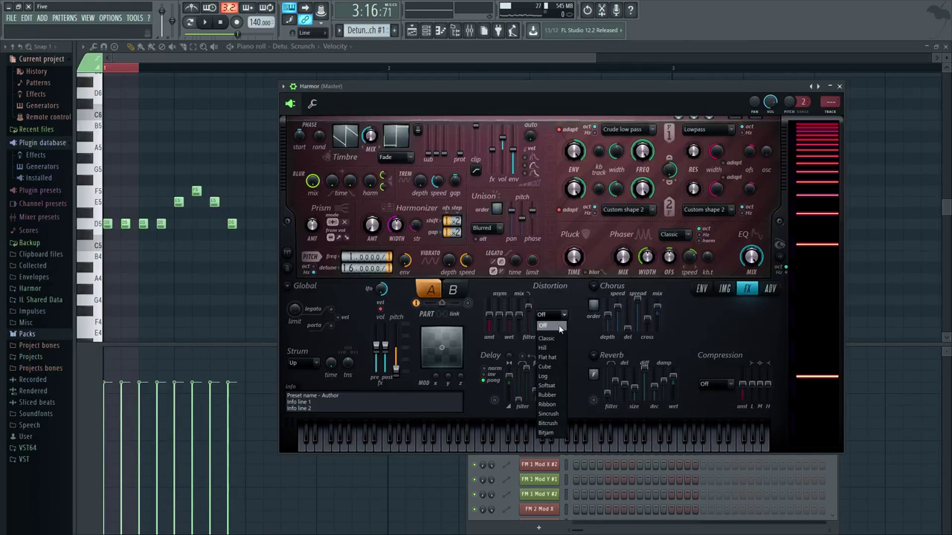
left_click(550, 335)
left_click_drag(490, 319, 489, 297)
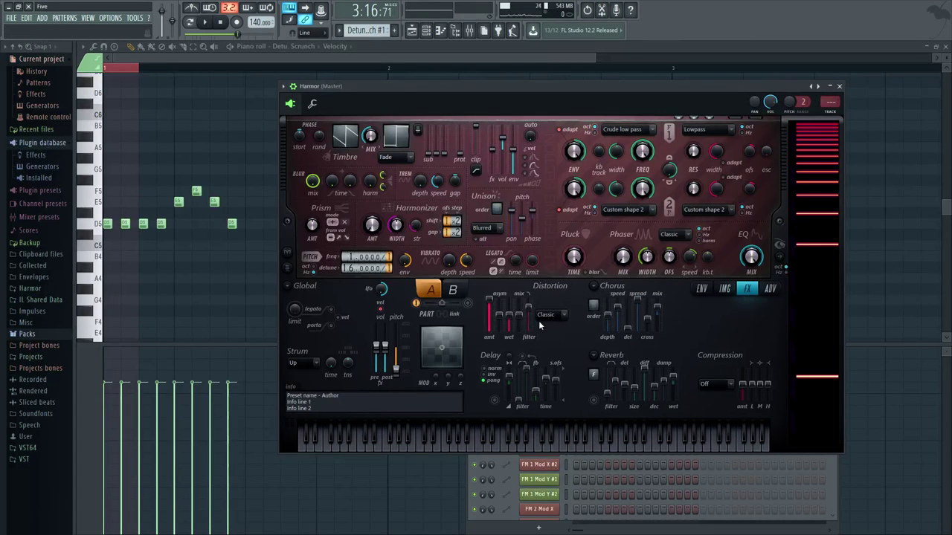
key("w")
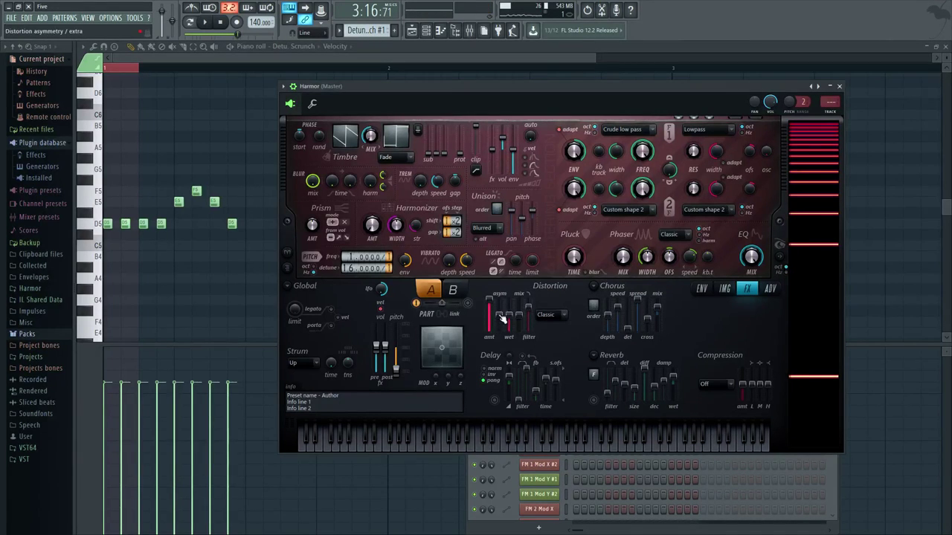
key("w")
left_click_drag(499, 320, 499, 318)
key("w")
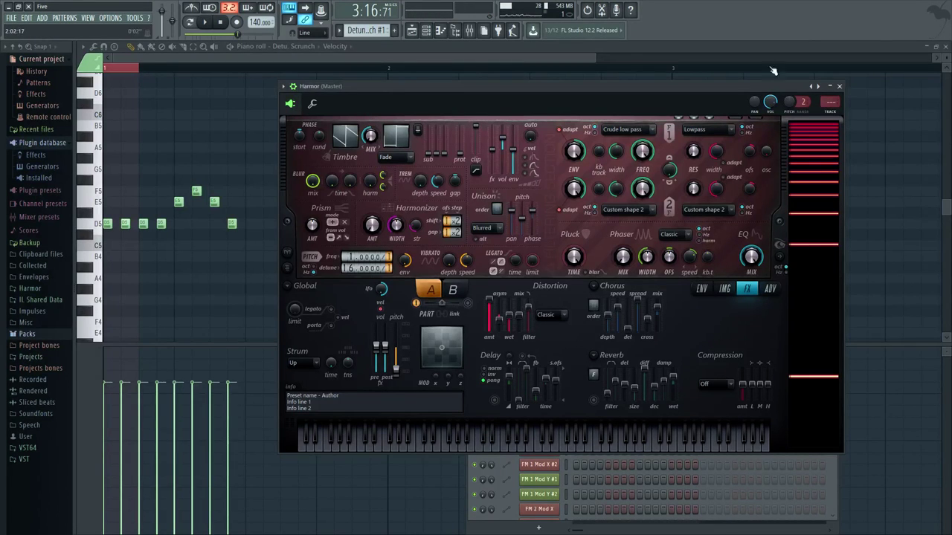
Step: Look through Harmor's advanced, effects, envelope and image pages and close its window
left_click_drag(788, 109, 739, 94)
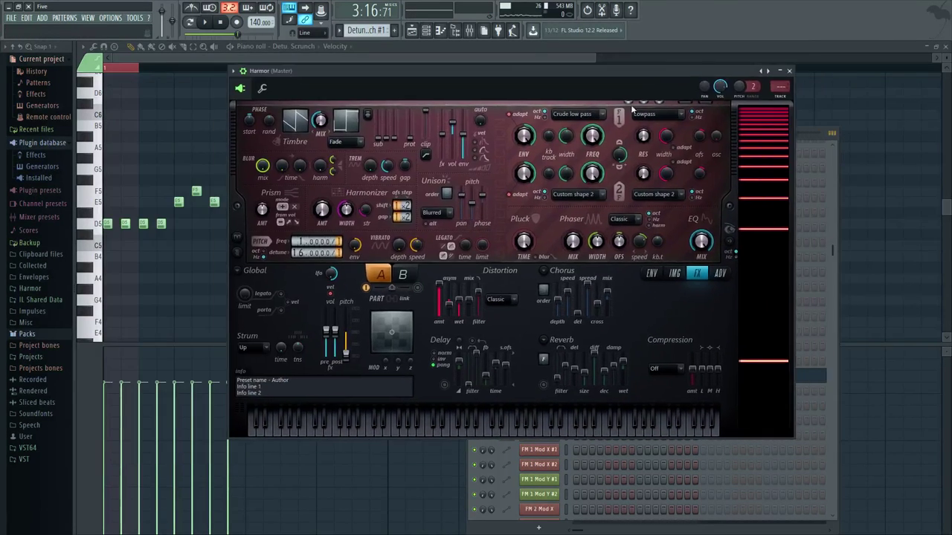
left_click(719, 273)
left_click(697, 274)
left_click(651, 274)
left_click(673, 274)
left_click(696, 274)
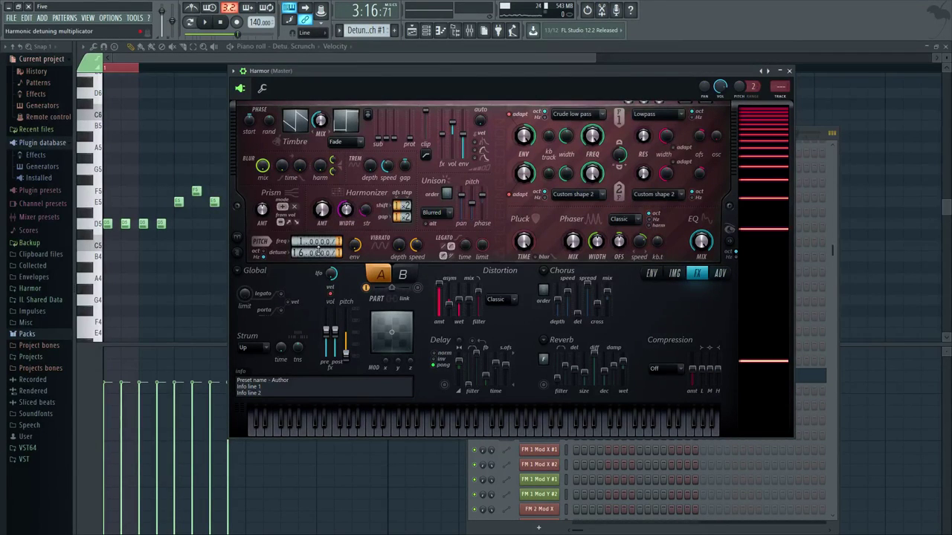
left_click(650, 275)
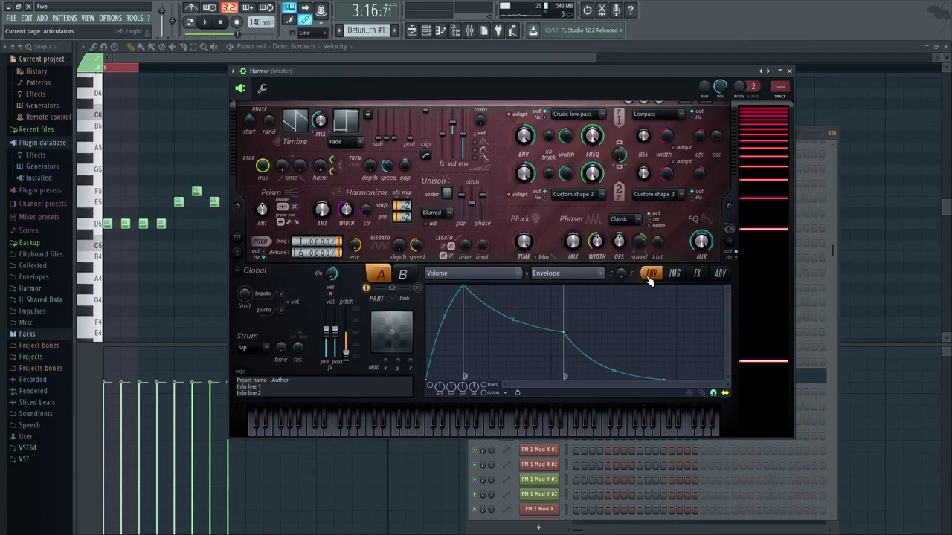
left_click(696, 274)
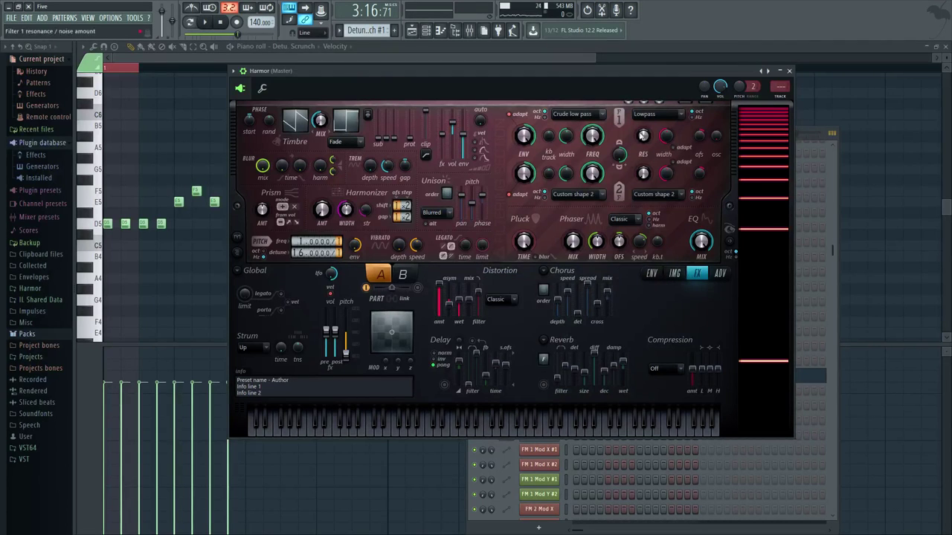
left_click_drag(708, 67, 711, 78)
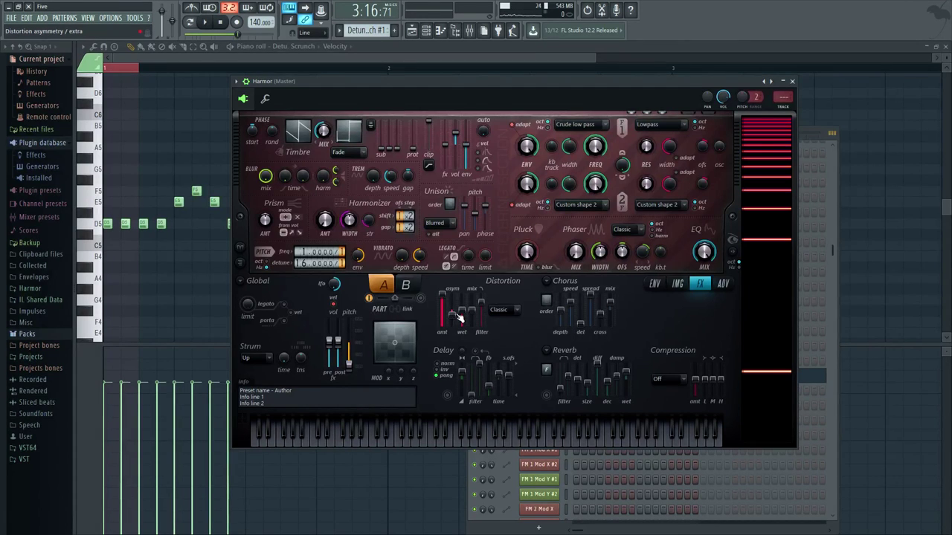
left_click(794, 82)
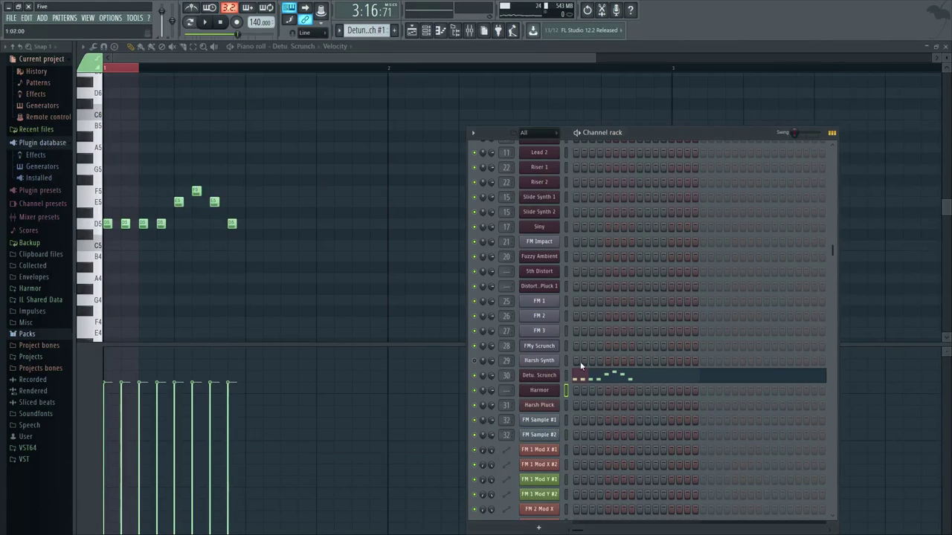
Step: Reopen Harmor, turn its distortion off and vary the harmonic detuning multiplier while playing a test note
left_click(550, 390)
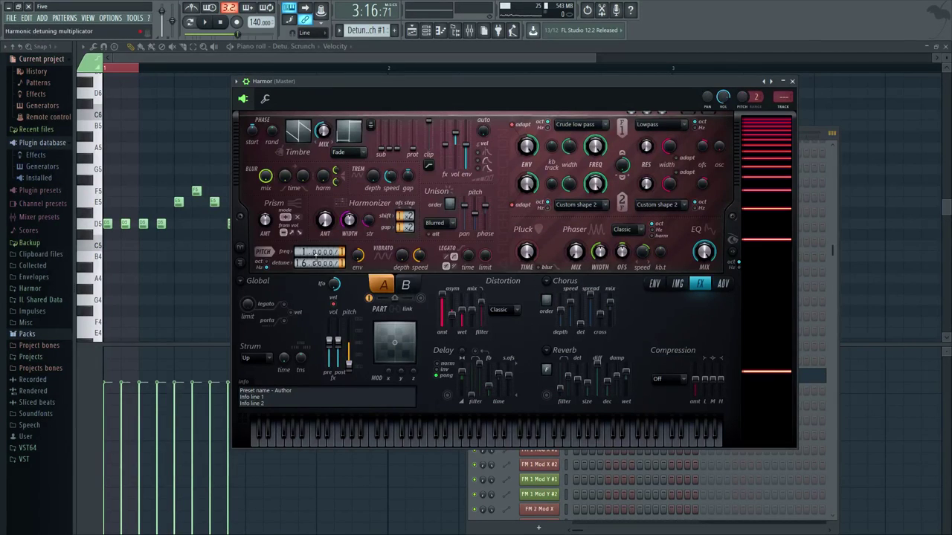
left_click_drag(302, 262, 302, 290)
left_click(498, 309)
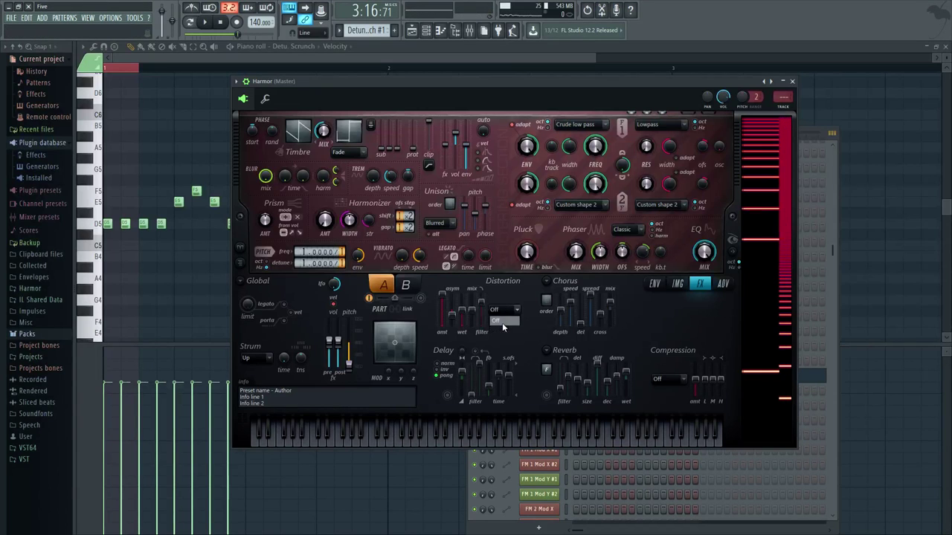
left_click(495, 321)
left_click_drag(302, 262, 301, 235)
key("c")
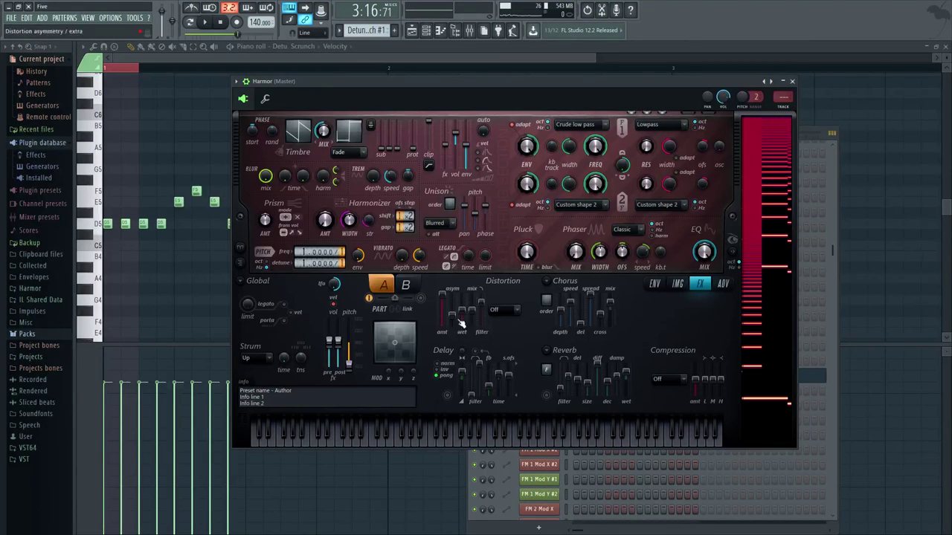
Step: Reapply Classic distortion in Harmor and adjust its amount and asymmetry while playing a test note
left_click(504, 310)
left_click(499, 333)
left_click(388, 437)
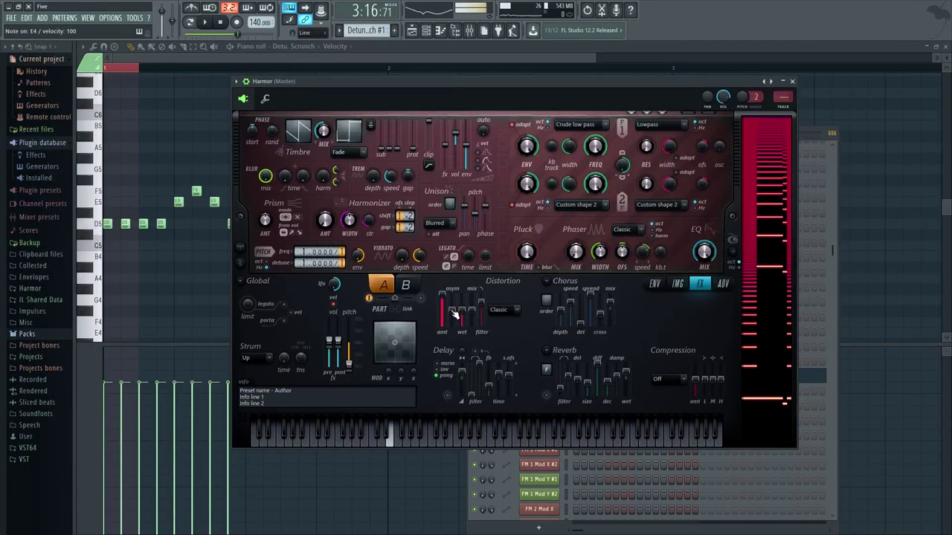
left_click_drag(441, 296, 446, 268)
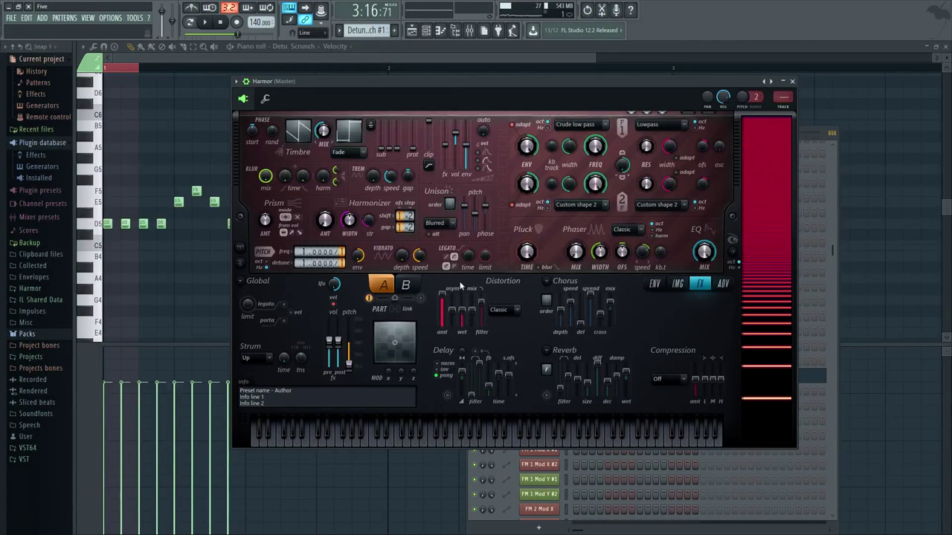
left_click_drag(461, 313, 452, 318)
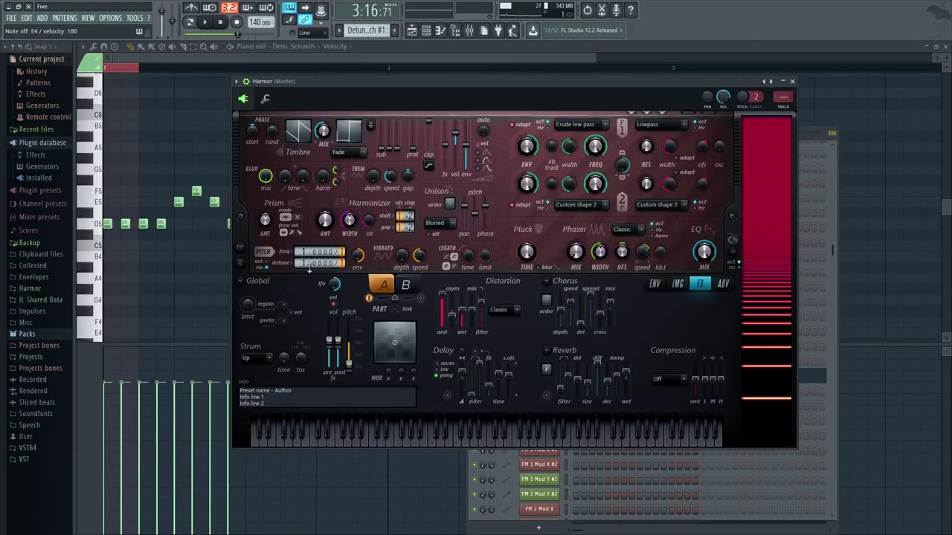
Step: Raise Harmor's harmonic detuning multiplier to 16 while playing a test note, and close the instrument
key("c")
left_click_drag(305, 263, 304, 215)
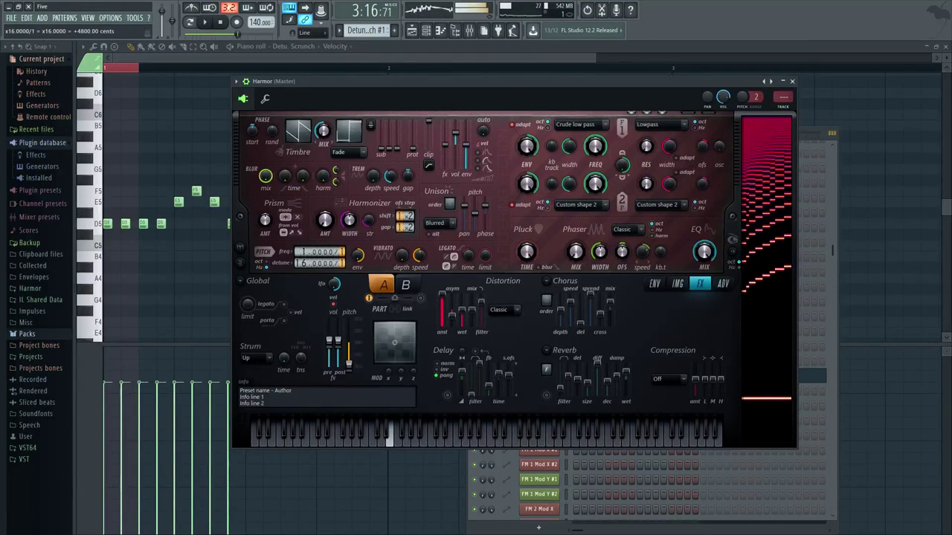
left_click(793, 81)
Step: Delete the Harmor test channel from the channel rack
left_click(564, 388)
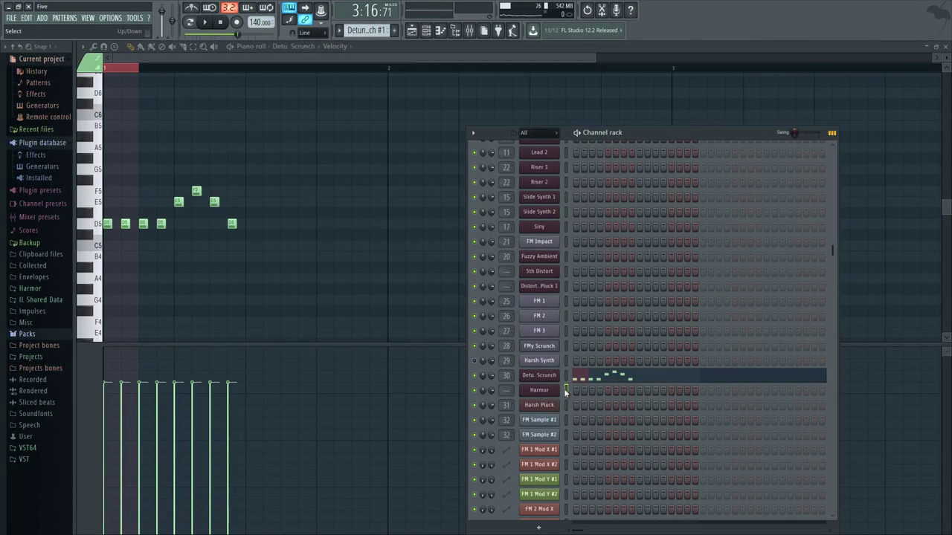
key("alt+Delete")
key("Return")
Step: Unmute Harsh Synth and mute Detu. Scrunch, and play the Harsh Synth #1 clip's notes in pattern mode
scroll(564, 388, "down", 5)
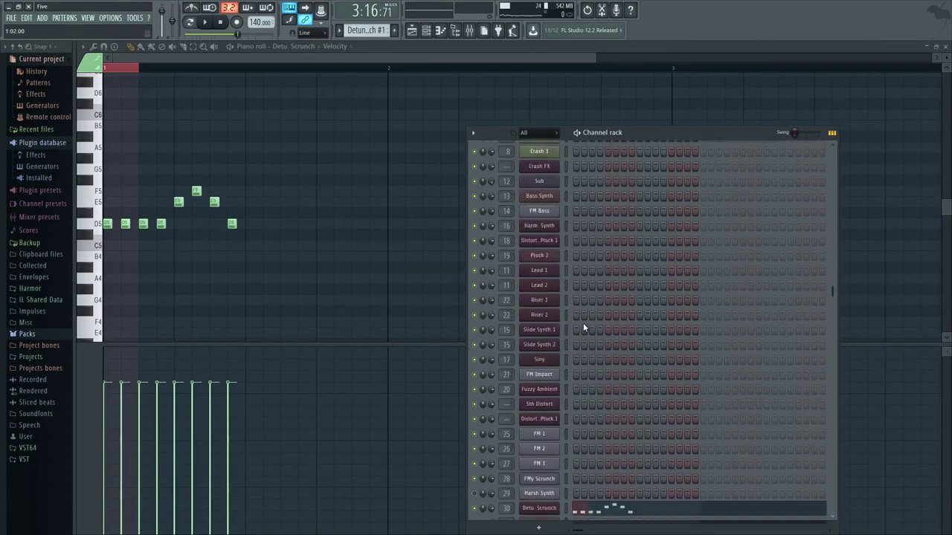
scroll(560, 319, "up", 3)
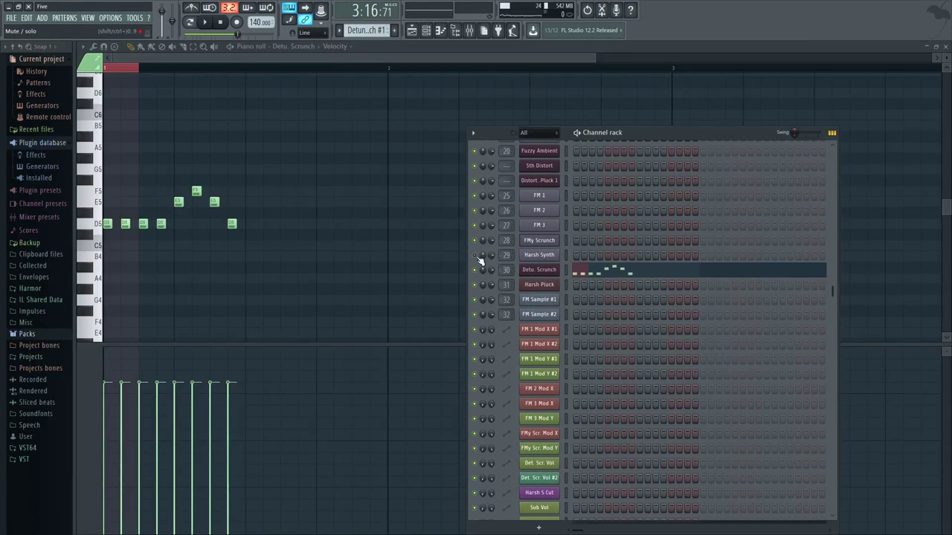
left_click(411, 30)
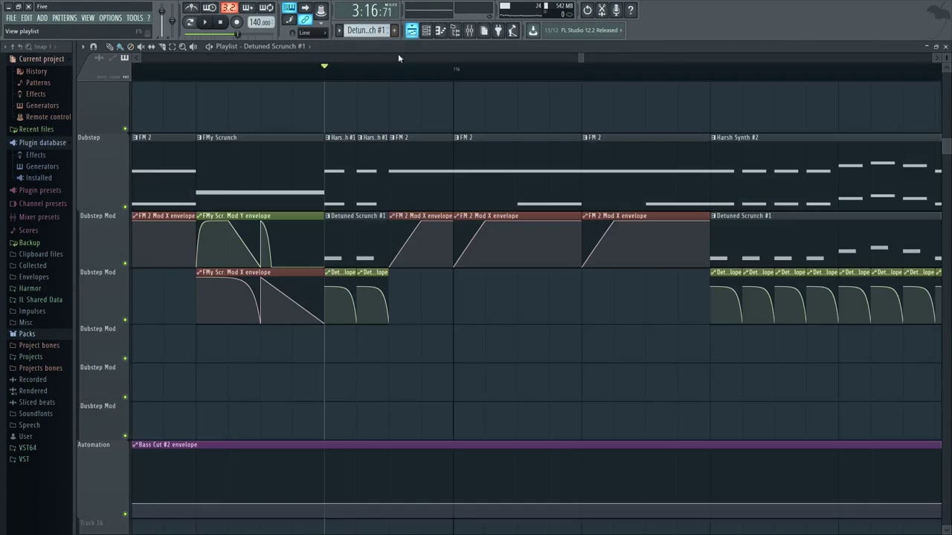
double_click(336, 164)
left_click(189, 22)
key("space")
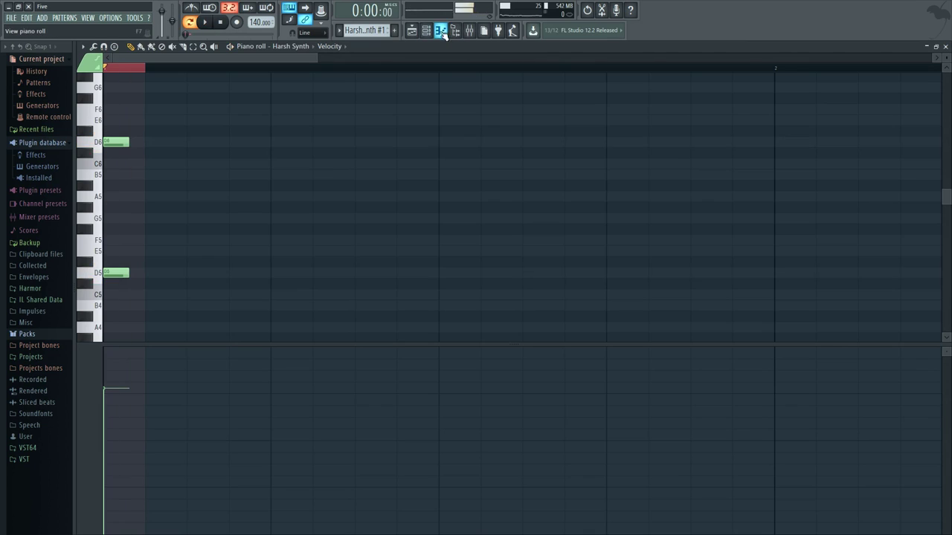
left_click(426, 29)
key("space")
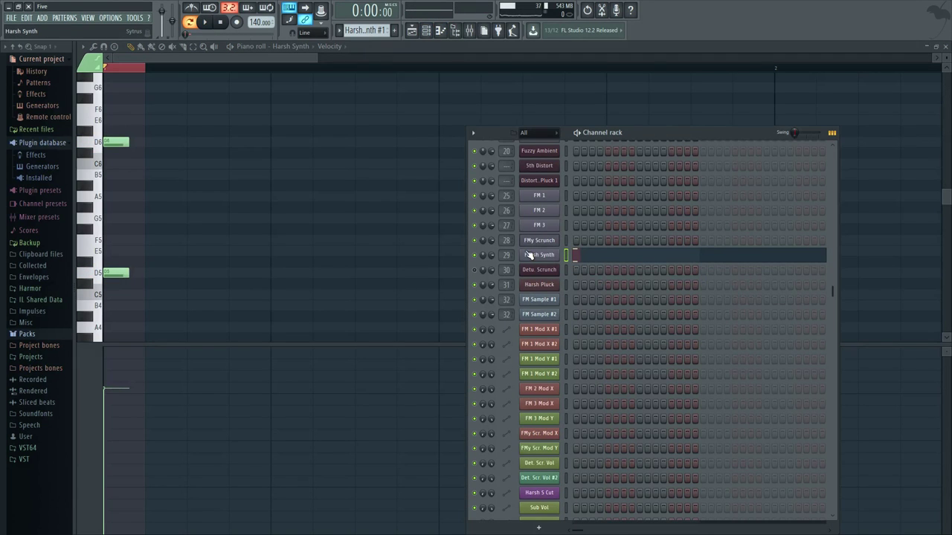
Step: Briefly check the Harsh Synth instrument window and return to the playlist
left_click(540, 257)
left_click(470, 202)
key("F5")
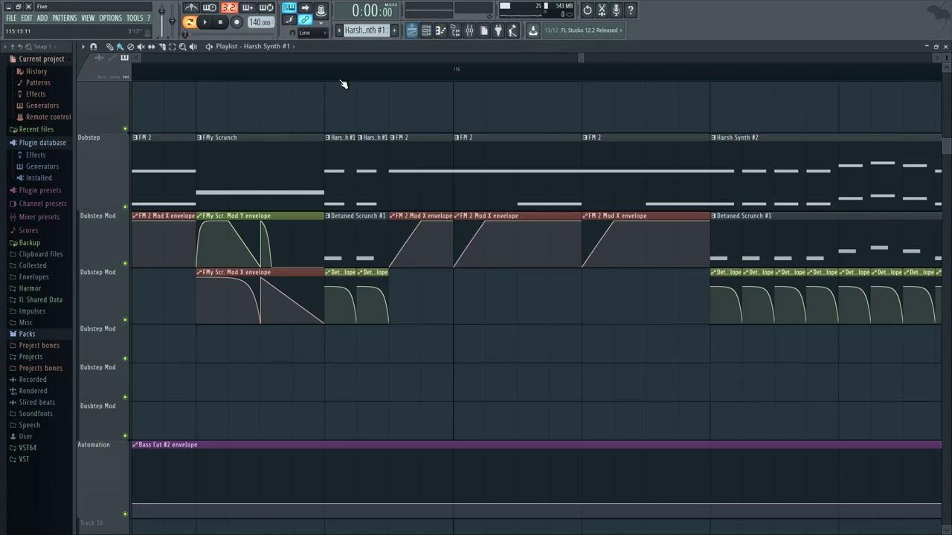
Step: Play the short Harsh Synth #1 clips several times from their start in the song
left_click(324, 67)
key("F6")
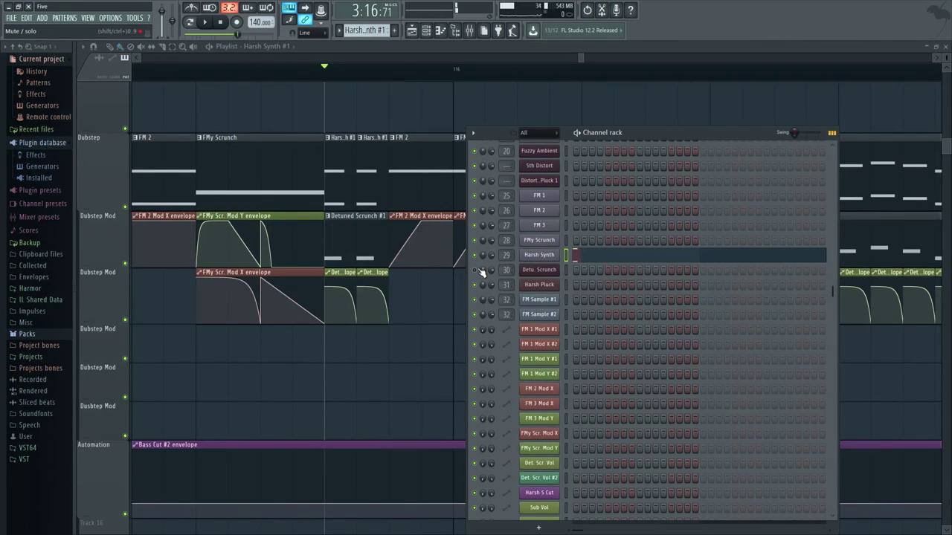
key("space")
key("space")
key("space")
key("space")
key("space")
key("space")
Step: Open the Harsh Synth instrument beside the channel rack and look at its operator 1 and main pages
left_click(539, 254)
left_click_drag(292, 214, 295, 123)
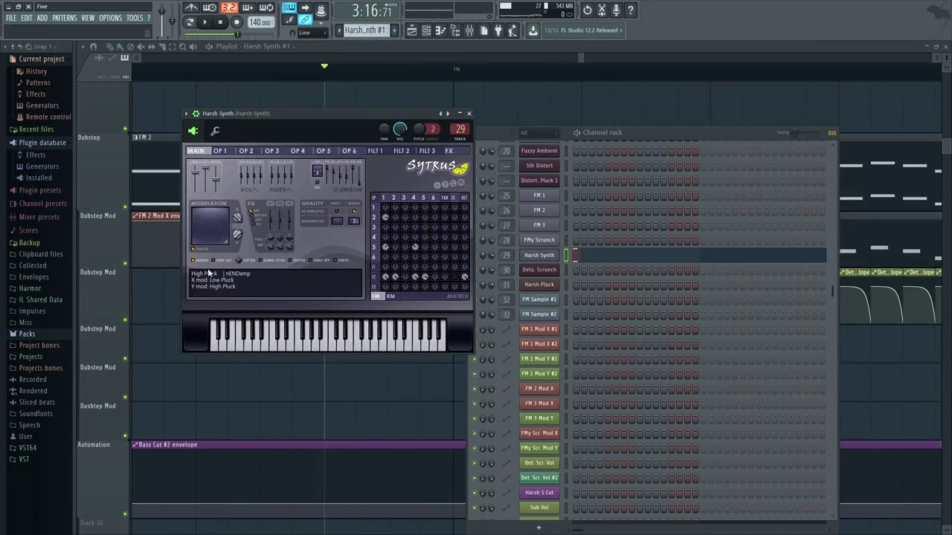
left_click(226, 151)
left_click(196, 151)
Step: Check Harsh Synth's mixer effect chain and the cutoff settings of its Sytrus Filter 2
key("F9")
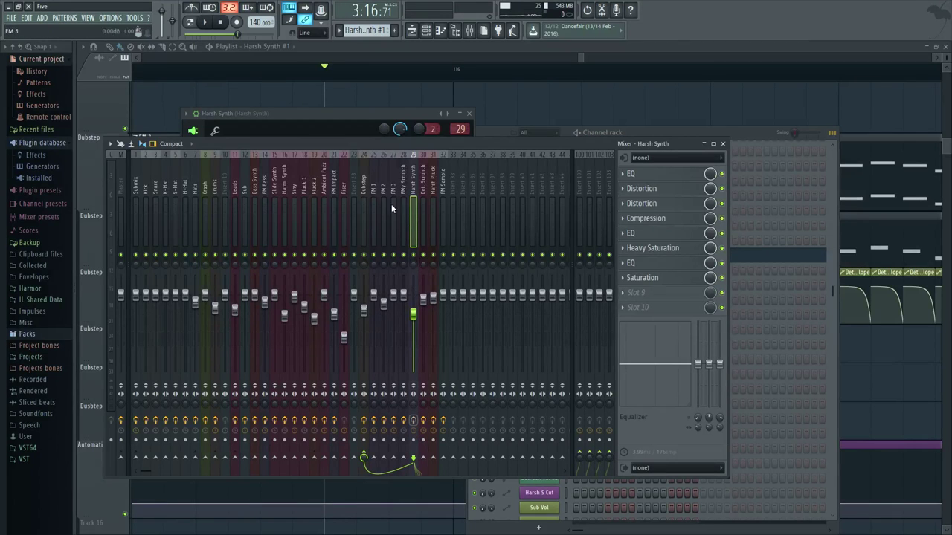
left_click(370, 116)
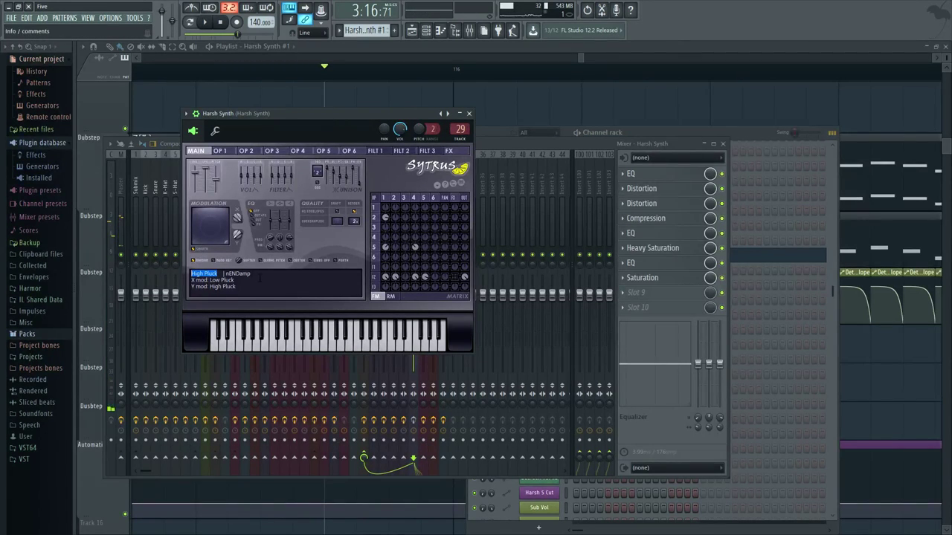
left_click(371, 151)
left_click(398, 153)
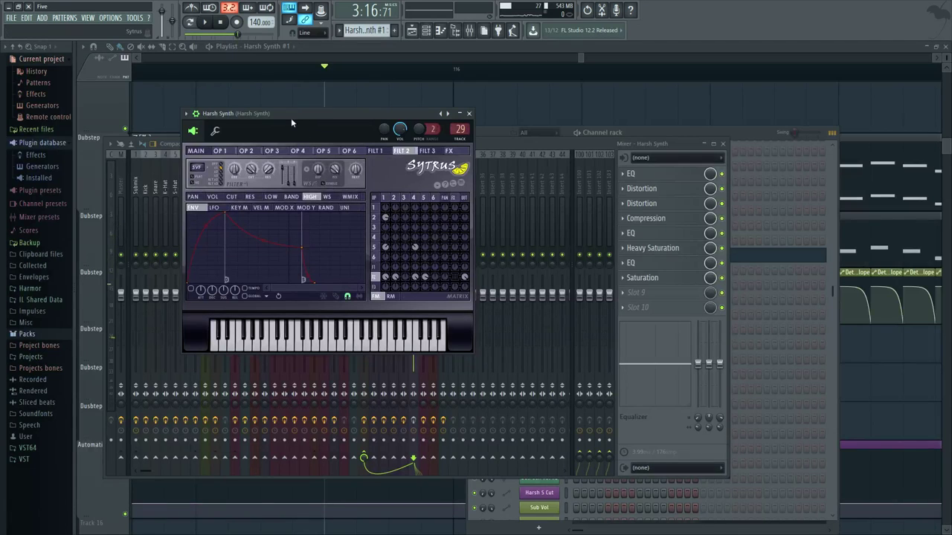
left_click(232, 196)
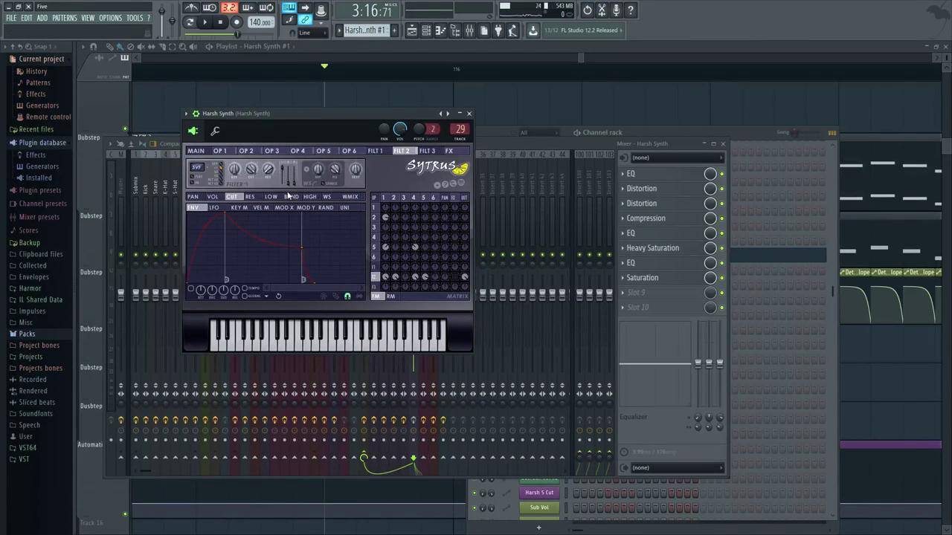
left_click(209, 150)
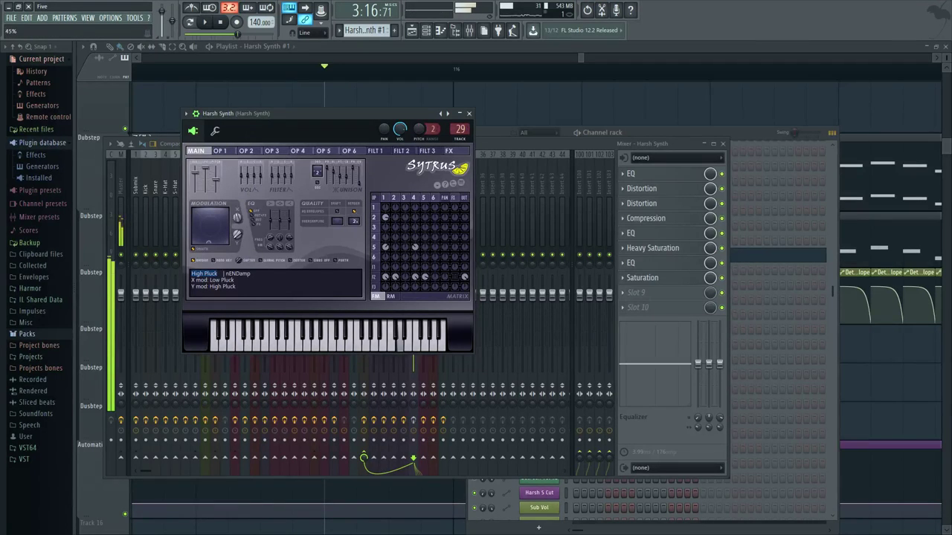
Step: Isolate operator 1 by muting the other operators' sends to Filter 2, and look at its volume envelope
left_click(222, 151)
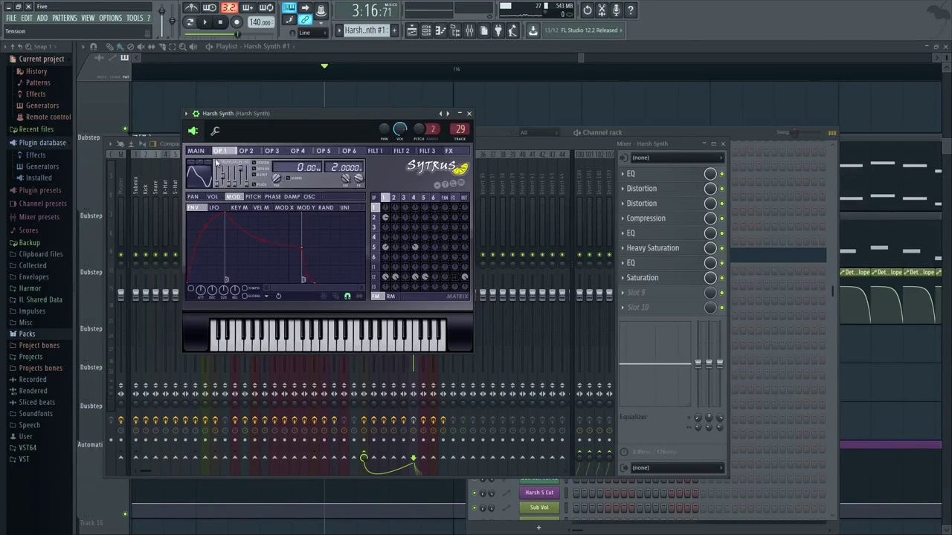
left_click(246, 151)
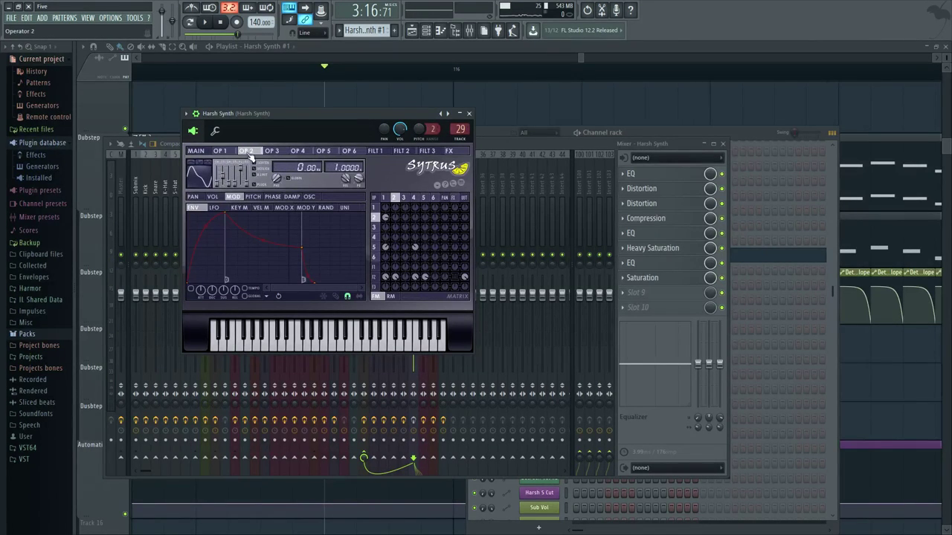
right_click(396, 276)
right_click(386, 278)
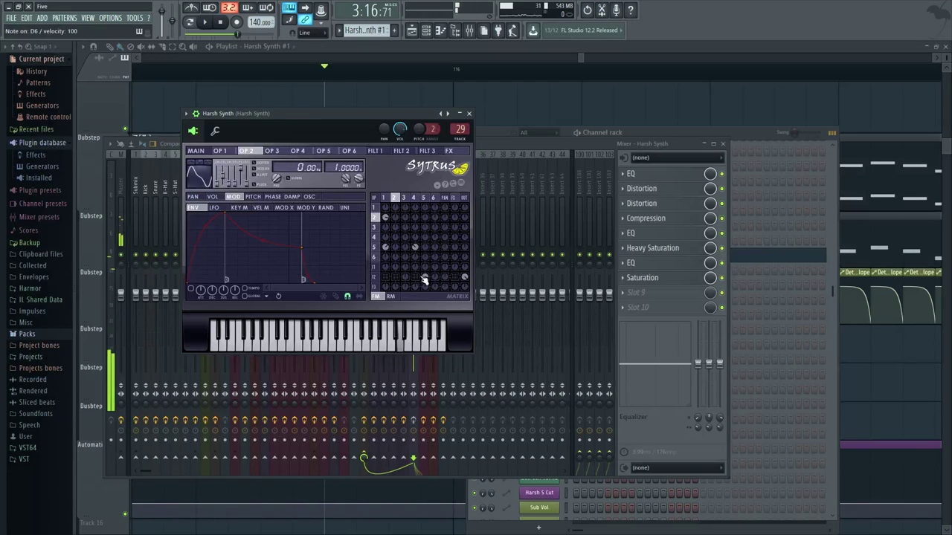
left_click(385, 198)
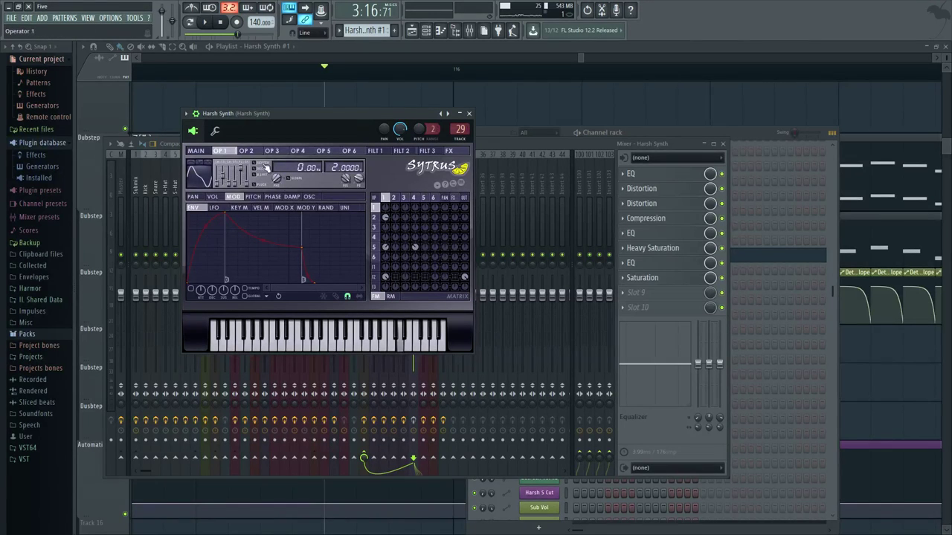
left_click(214, 198)
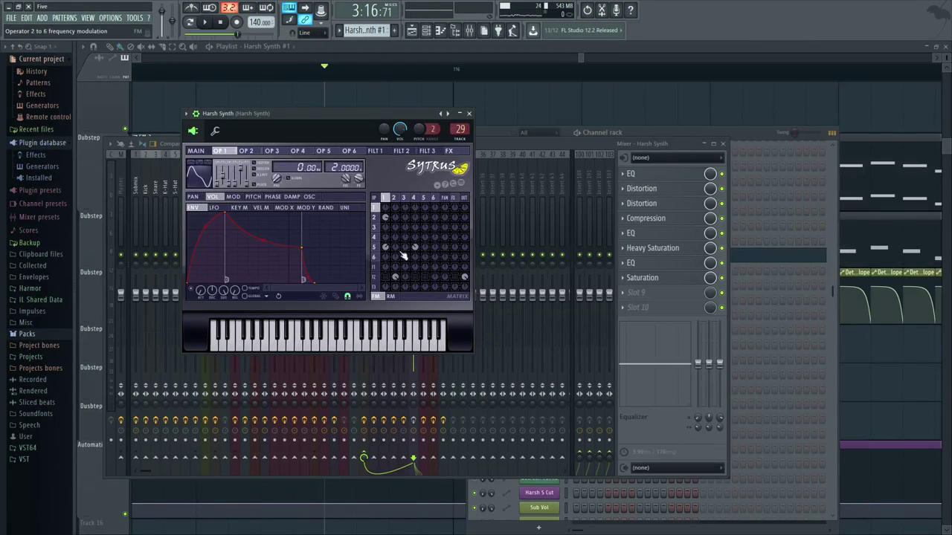
Step: Compare the main, operator 1 and operator 2 pages while only operator 2 feeds Filter 2
left_click(195, 151)
left_click(220, 150)
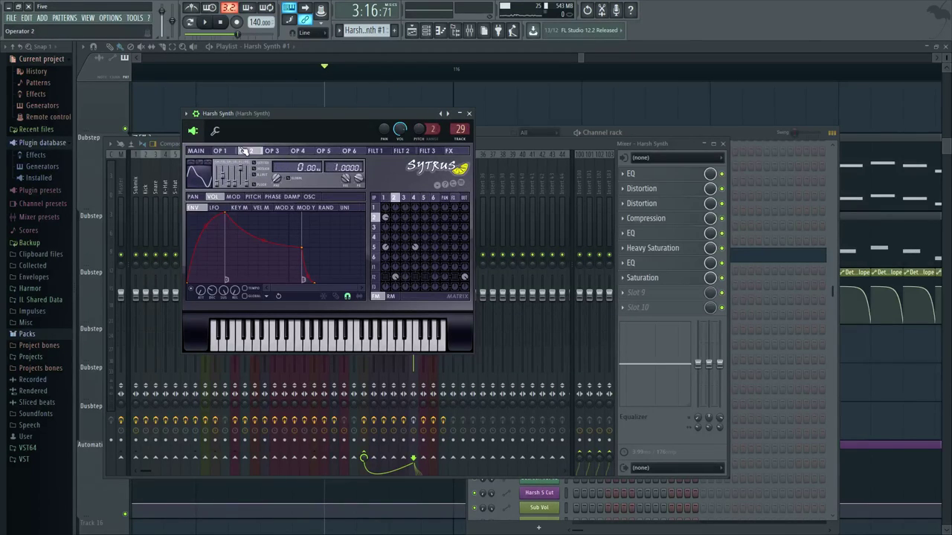
left_click(246, 150)
left_click(235, 151)
left_click(243, 151)
key("i")
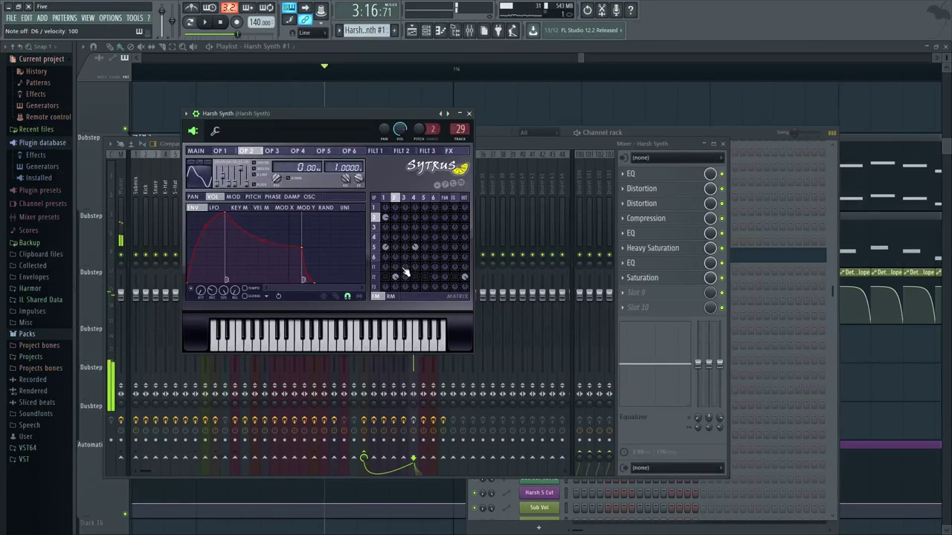
left_click(197, 151)
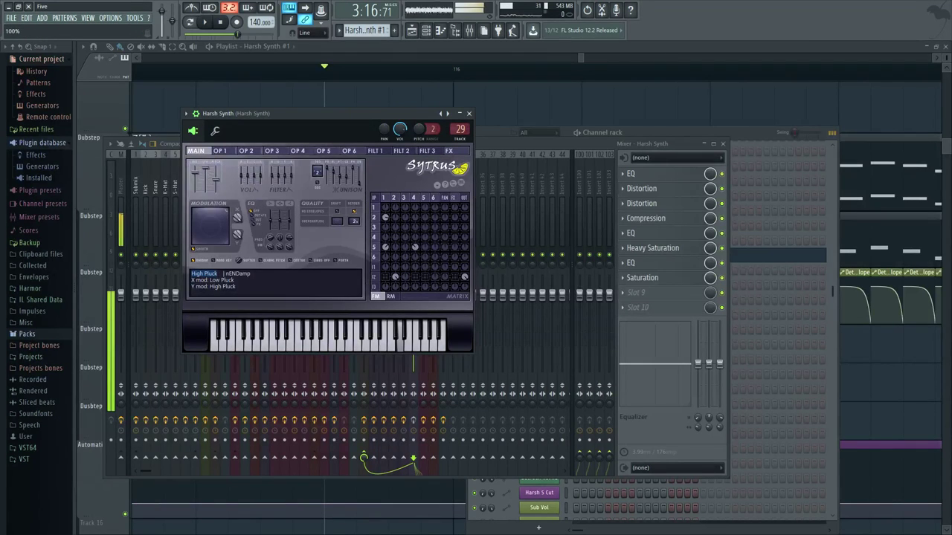
left_click(247, 151)
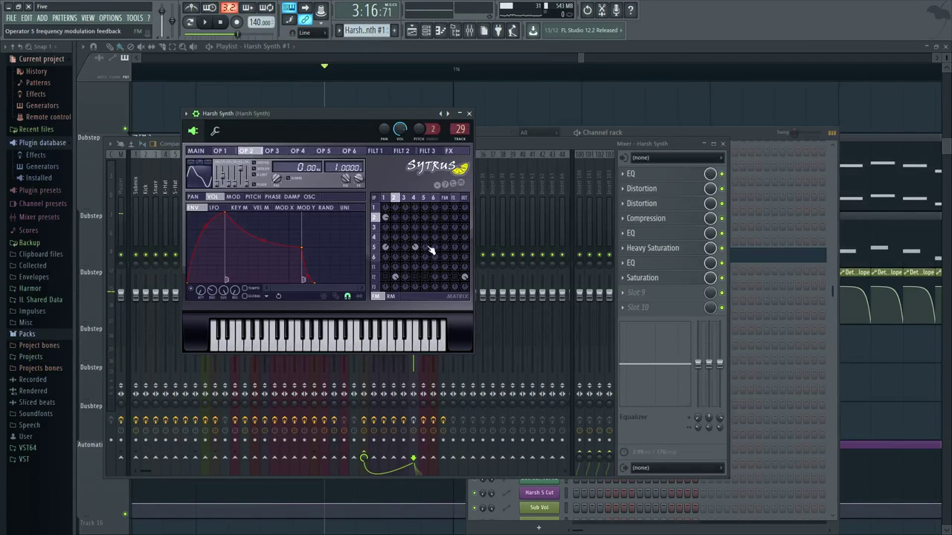
Step: Audition operators 2 and 4 in turn by playing notes with only one of them sent to Filter 2
key("o")
key("u")
key("o")
key("o")
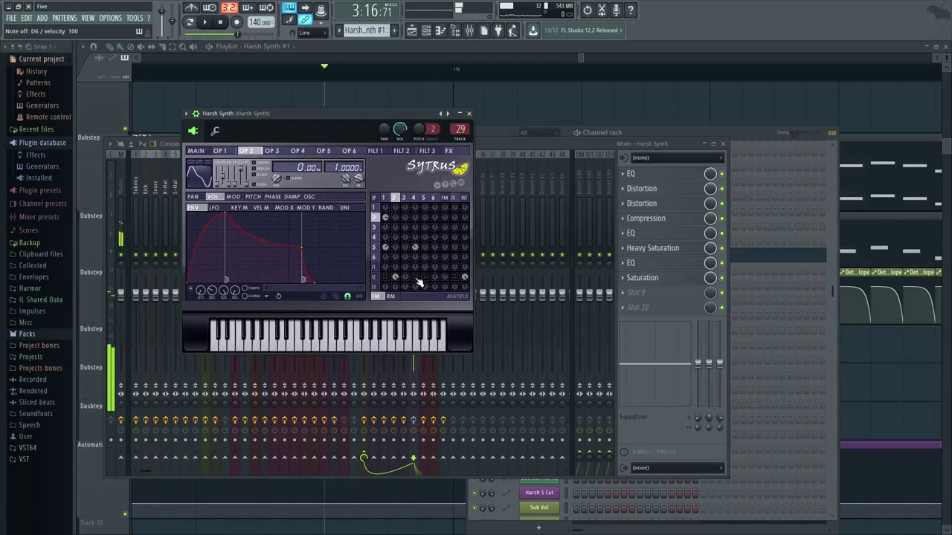
key("o")
key("o")
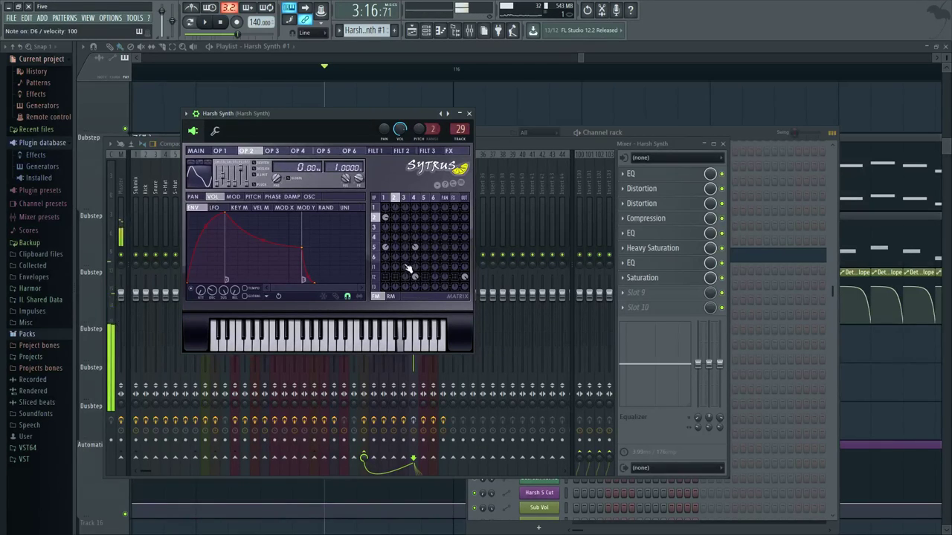
Step: Send only operator 5 to Filter 2, view the operator 4 and 5 pages, and play it with its modulation of operator 1 off
left_click(297, 151)
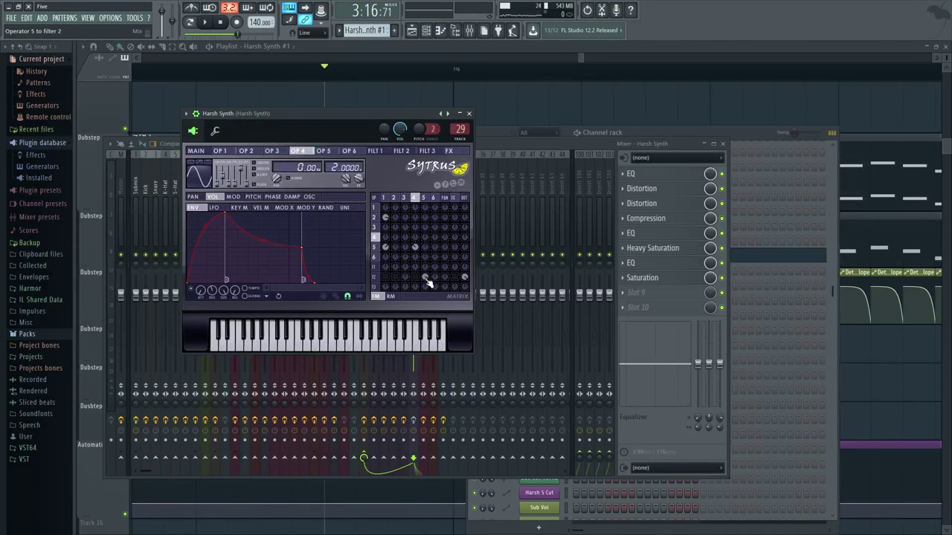
left_click(338, 149)
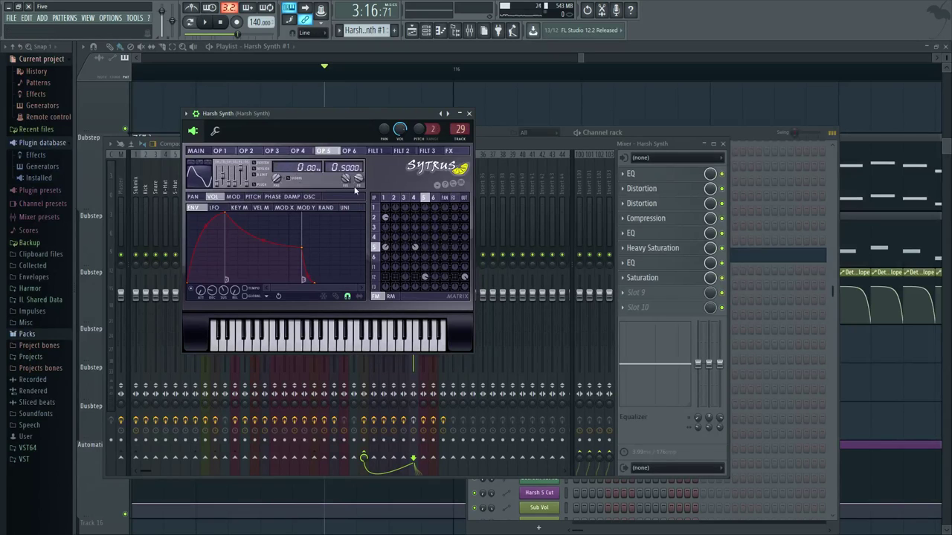
key("w")
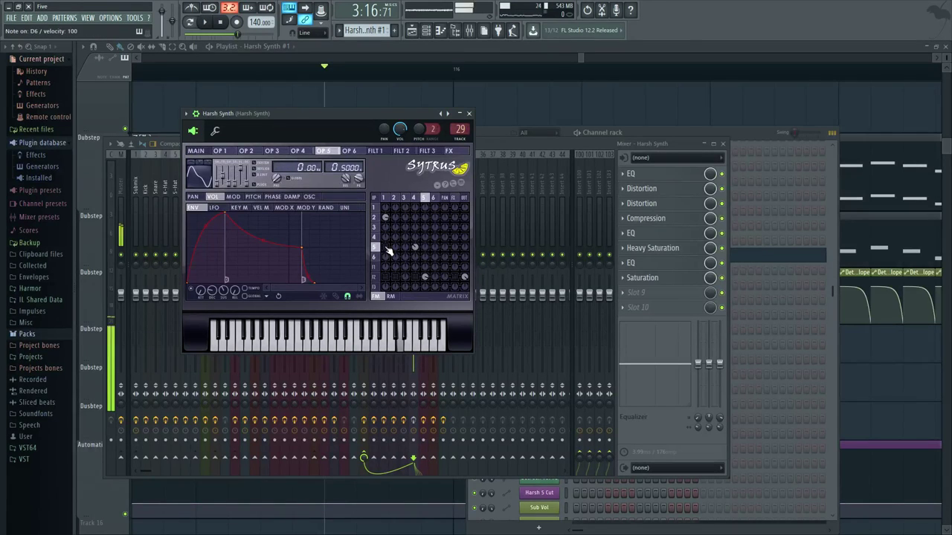
Step: Toggle operator 5's modulation of operator 4, restore the sends of operators 1, 2 and 4 to Filter 2, and show Filter 2
left_click(300, 151)
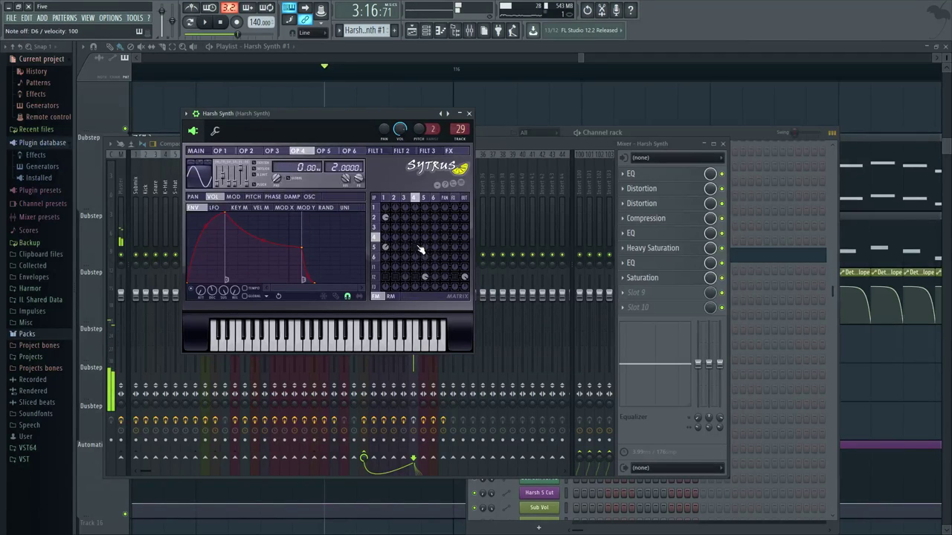
right_click(415, 247)
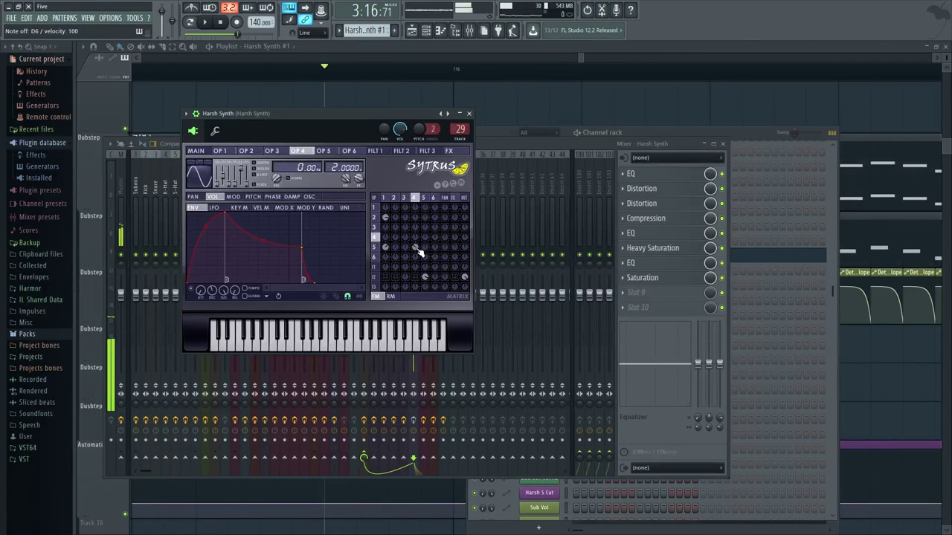
right_click(414, 277)
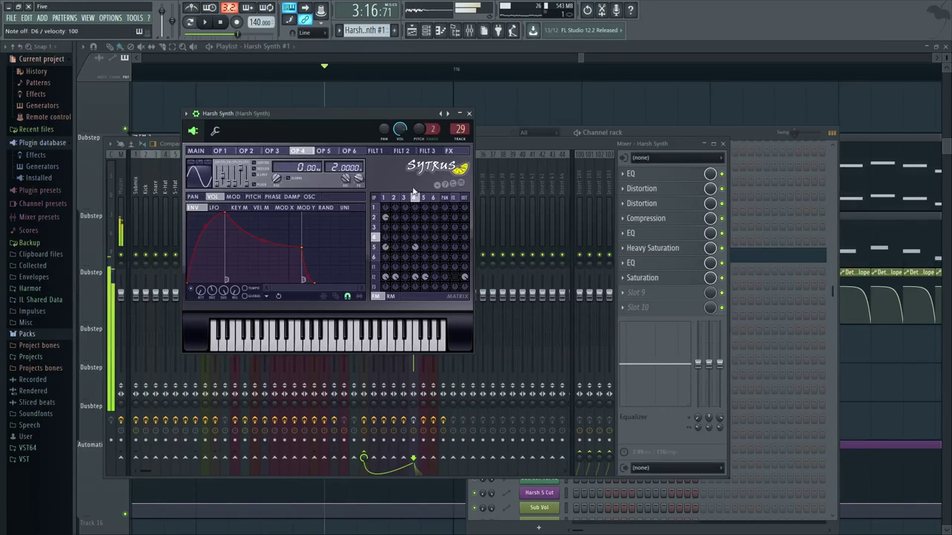
left_click(402, 150)
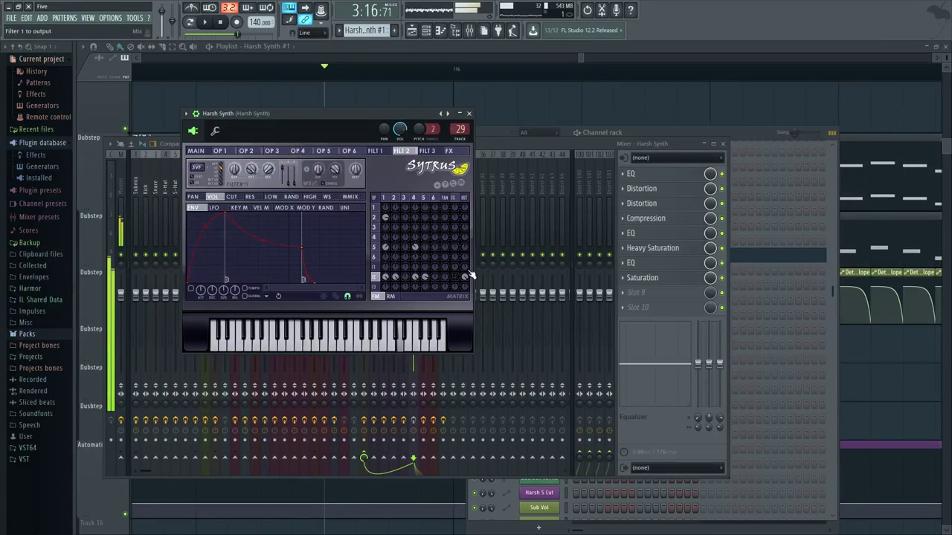
Step: Bypass the Harsh Synth mixer effects, inspect both Distortion waveshaper curves, and re-enable the two Distortions
left_click(469, 113)
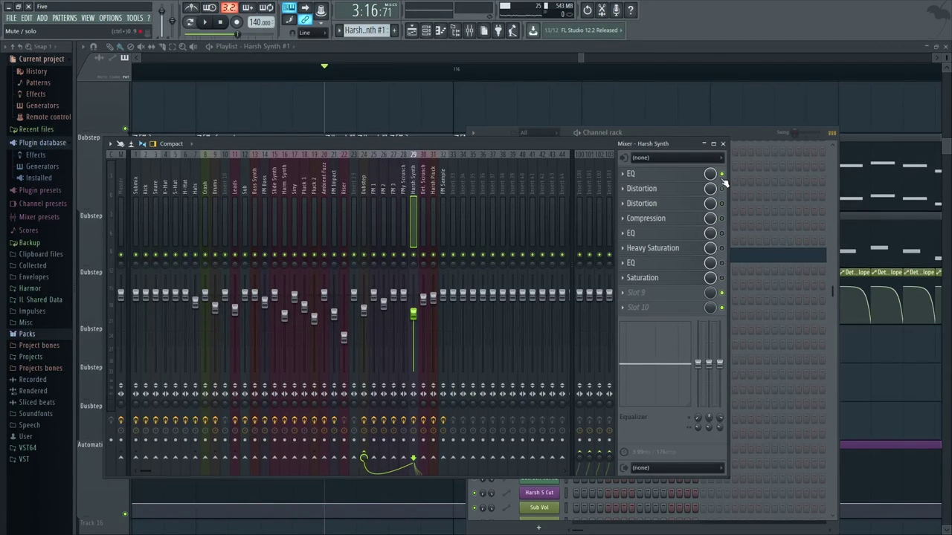
left_click(688, 189)
left_click(689, 189)
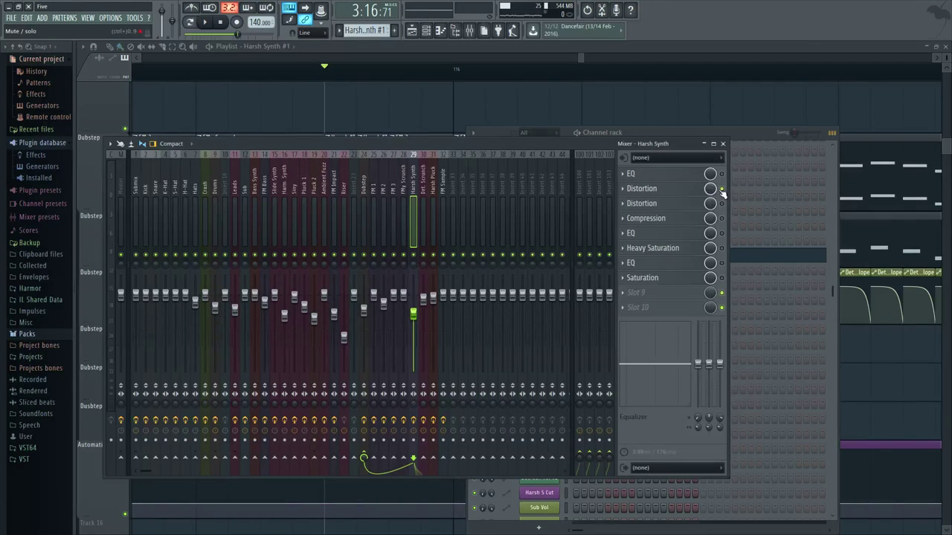
left_click(681, 189)
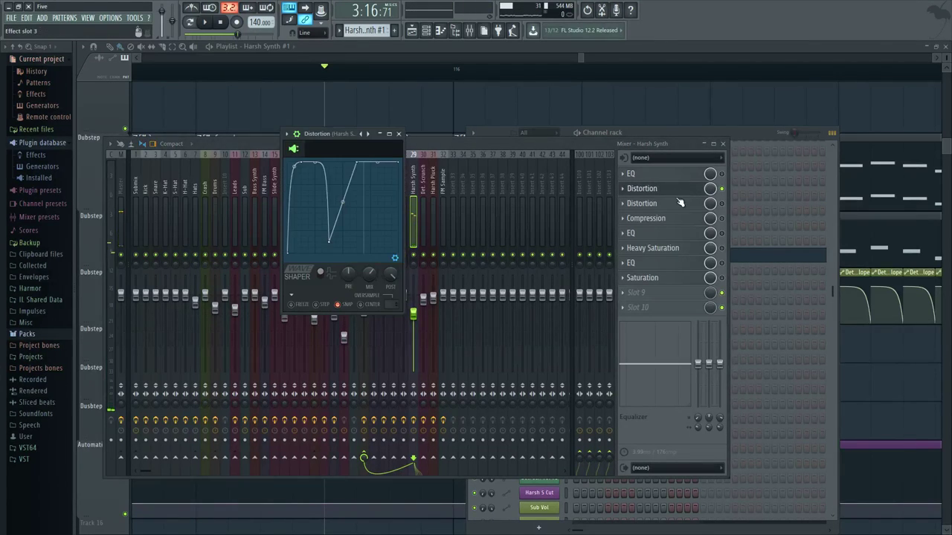
left_click(678, 194)
left_click(675, 206)
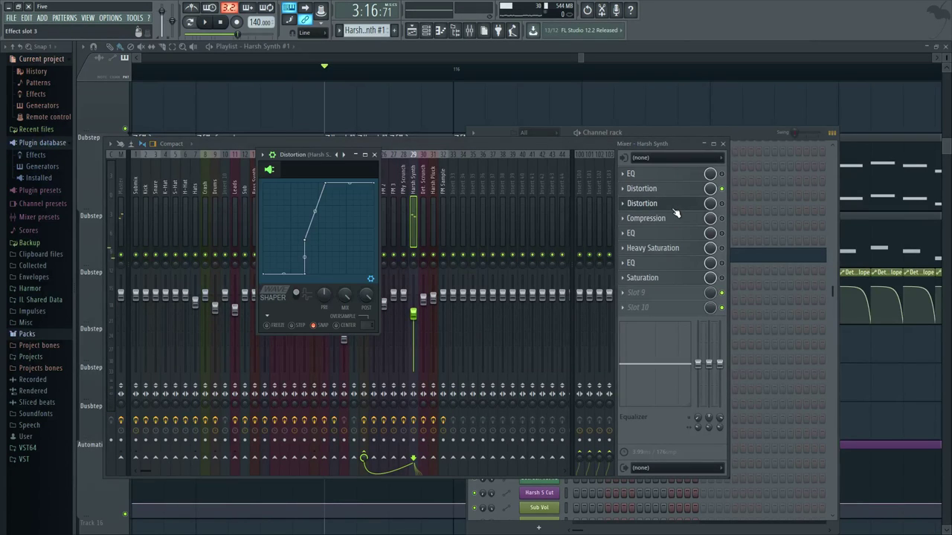
left_click(723, 205)
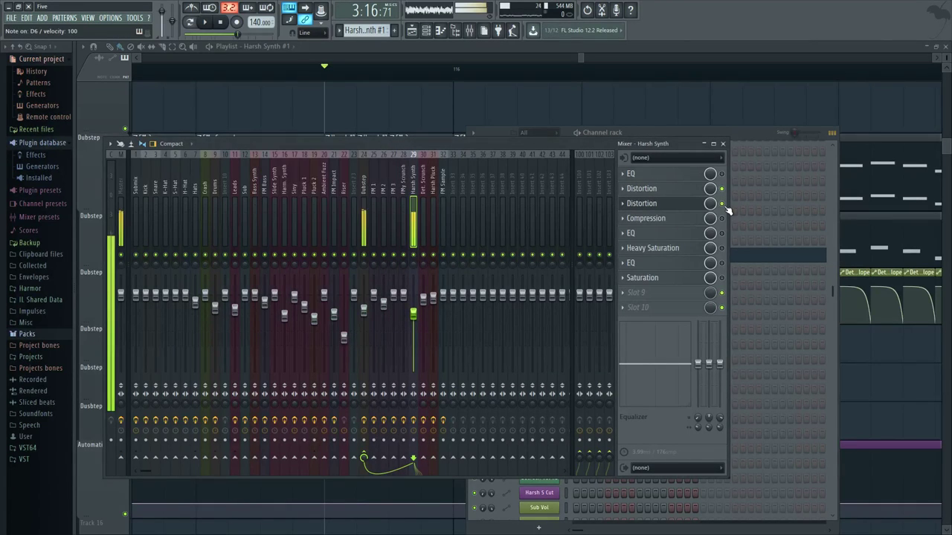
Step: Inspect the curve of the first EQ in the Harsh Synth effect chain and re-enable it while playing notes
left_click(692, 175)
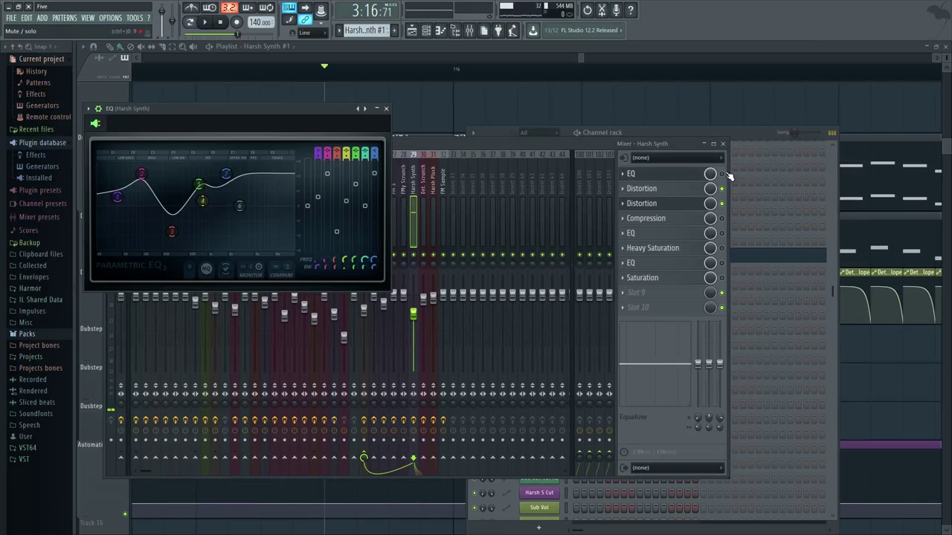
left_click(680, 175)
left_click(672, 175)
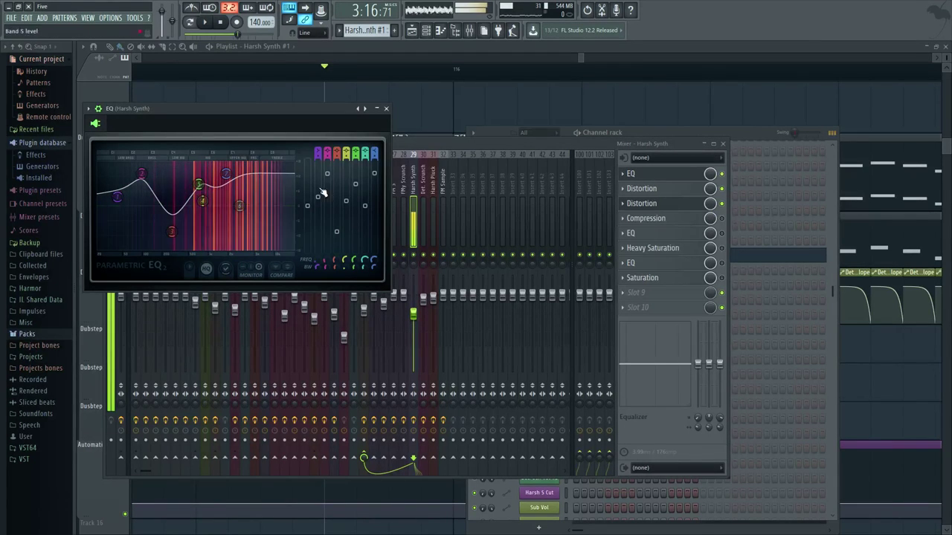
left_click(646, 179)
left_click(646, 178)
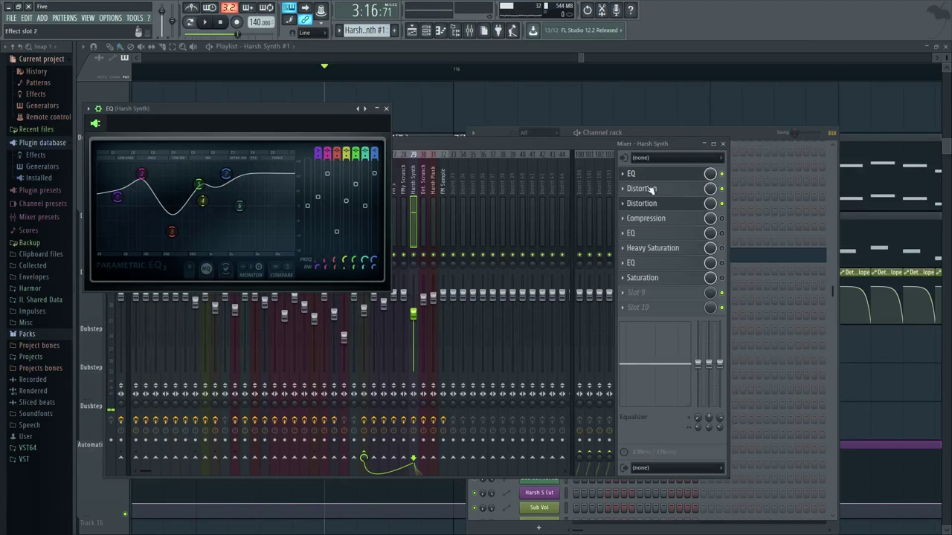
Step: Re-enable the Compression effect on Harsh Synth and view its low and master band settings
left_click(640, 209)
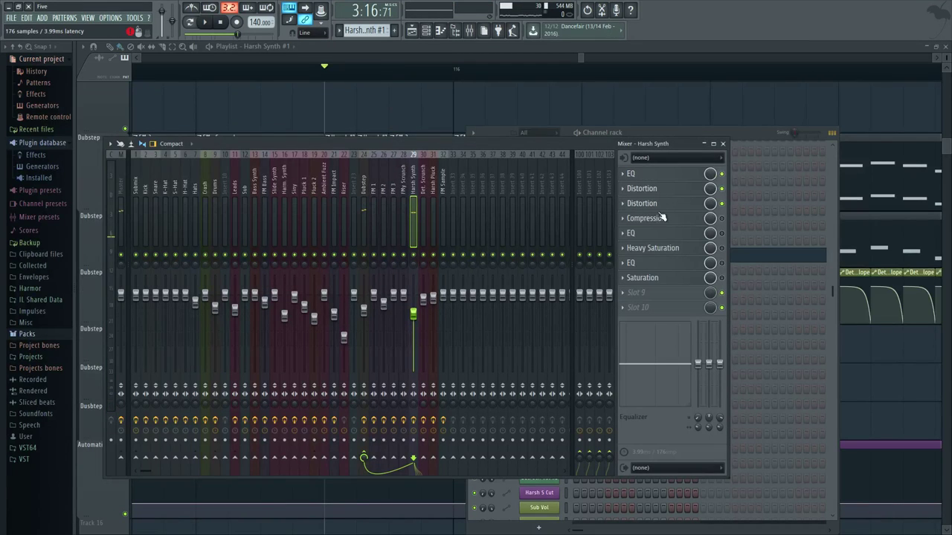
left_click(662, 218)
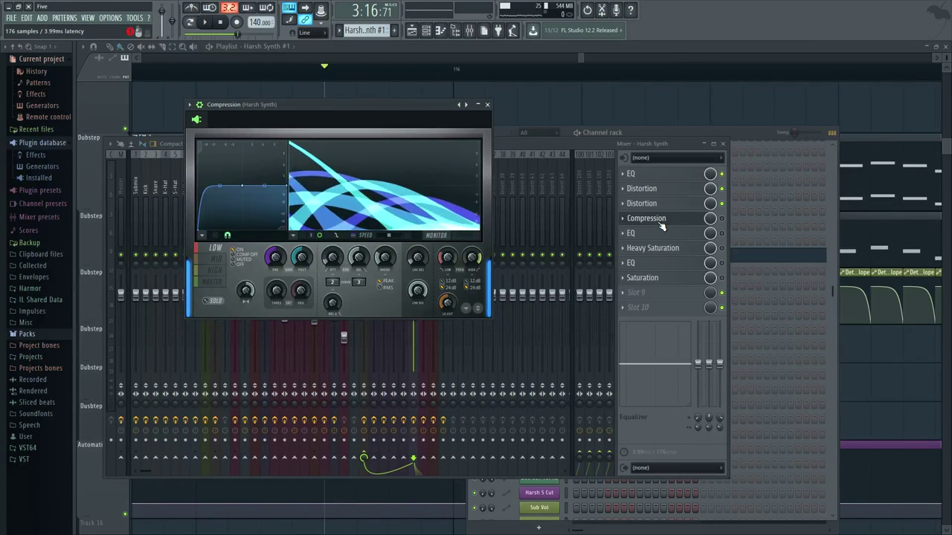
left_click(721, 219)
left_click(692, 222)
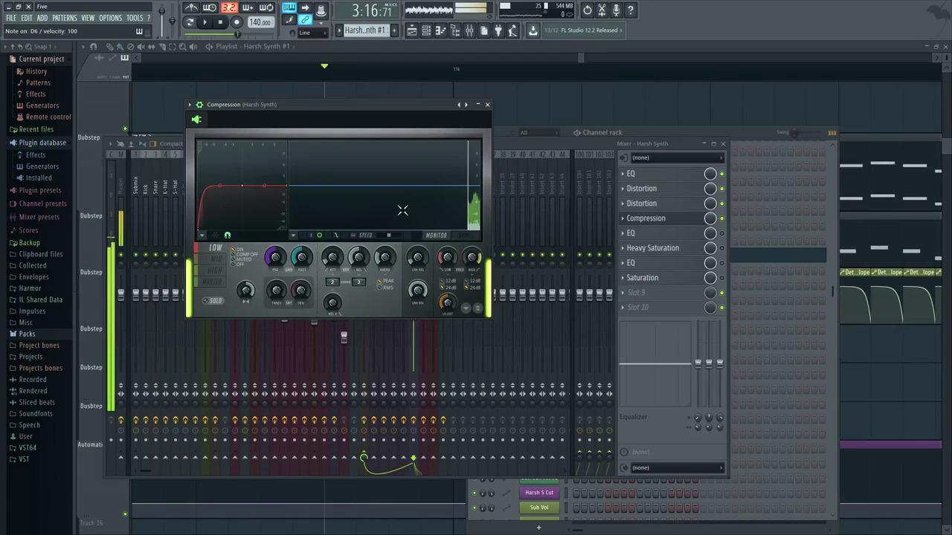
left_click(204, 260)
left_click(211, 282)
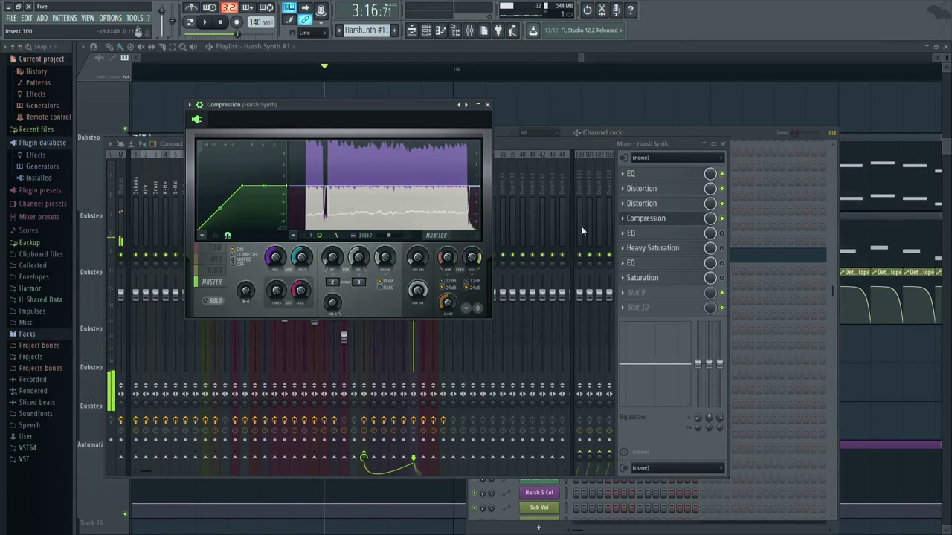
Step: Examine the Compression effect's master band curve and level monitor while playing notes
left_click(666, 237)
left_click(666, 237)
left_click(661, 221)
left_click(666, 218)
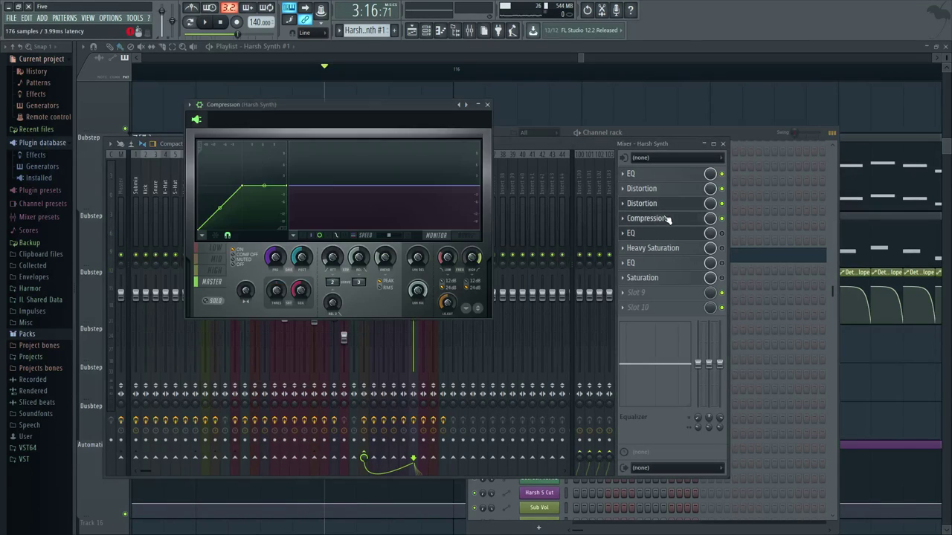
mouse_move(286, 186)
left_mouse_down()
mouse_move(287, 141)
mouse_move(293, 177)
left_mouse_up()
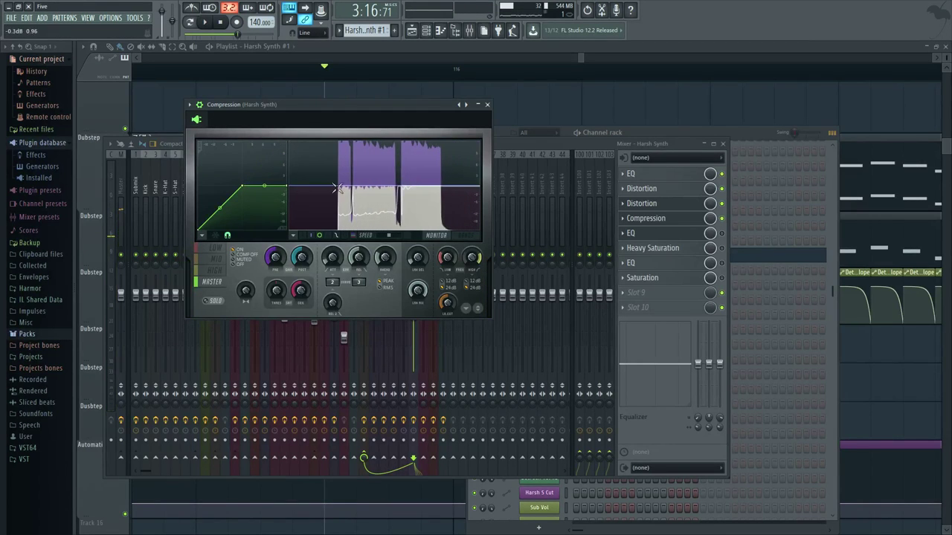
left_click(654, 218)
Step: View the Heavy Saturation curve, check the EQ that follows Compression, and re-enable that EQ while playing a note
left_click(666, 247)
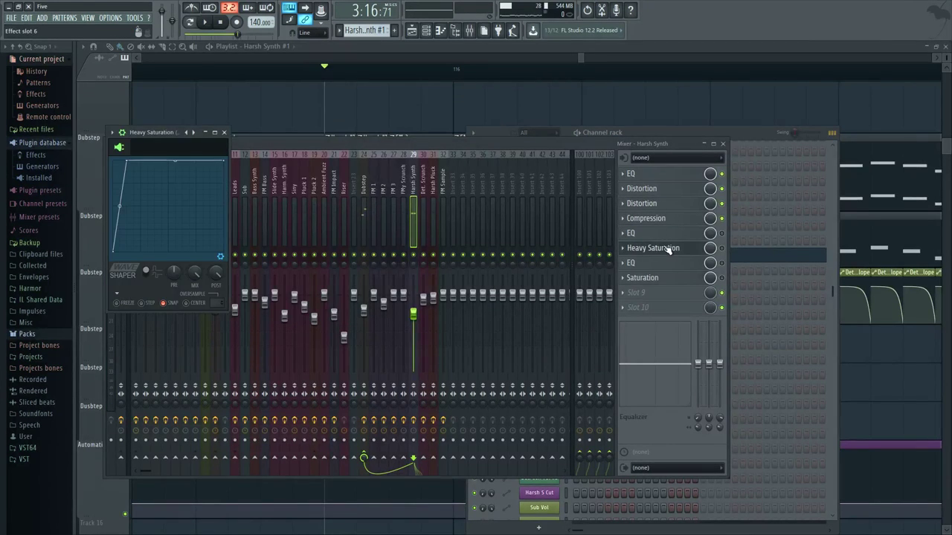
left_click(666, 248)
left_click(673, 232)
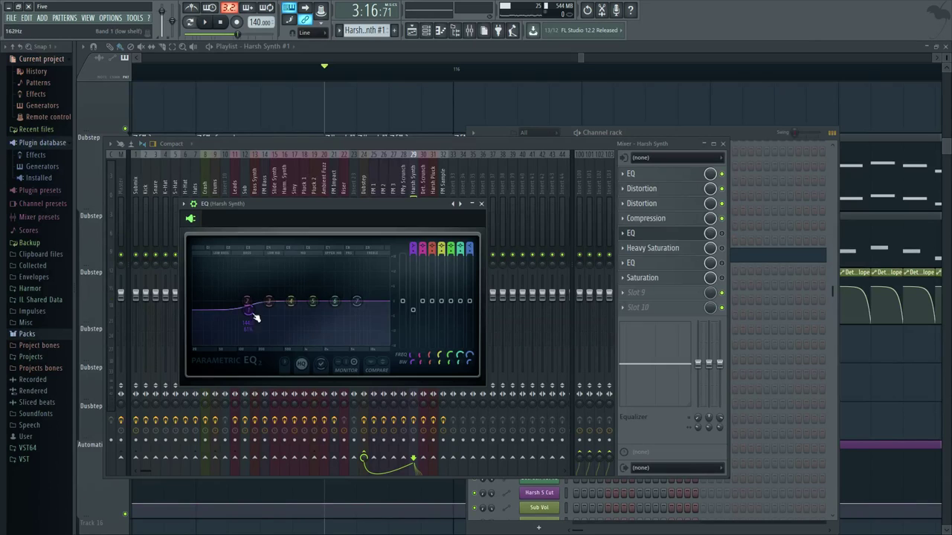
left_click(722, 233)
key("w")
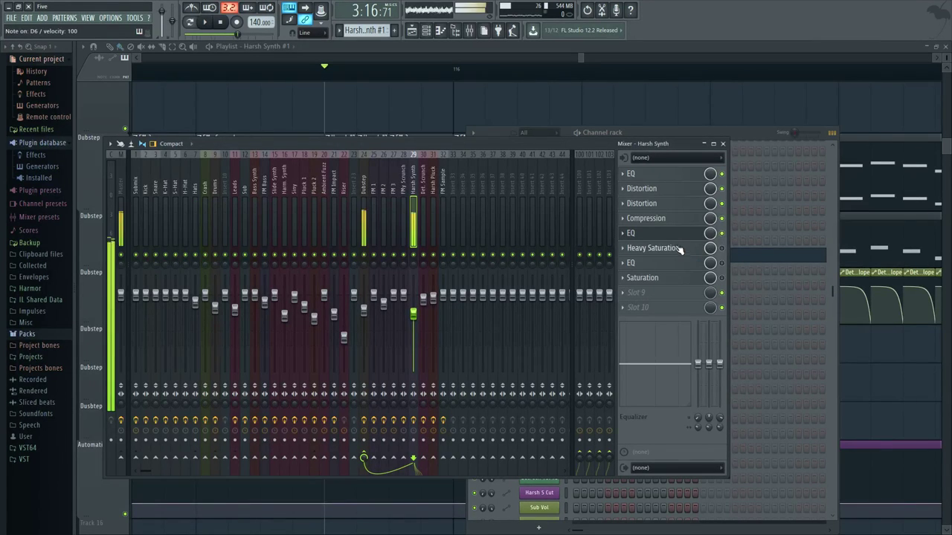
Step: View the Heavy Saturation curve and the EQ that follows it on Harsh Synth, re-enabling both effects while playing notes
left_click(679, 247)
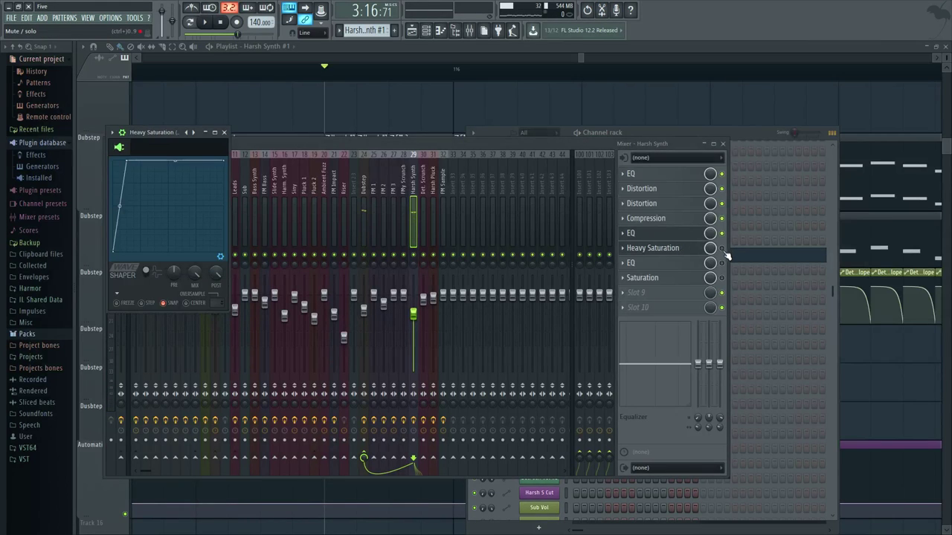
key("w")
left_click(683, 265)
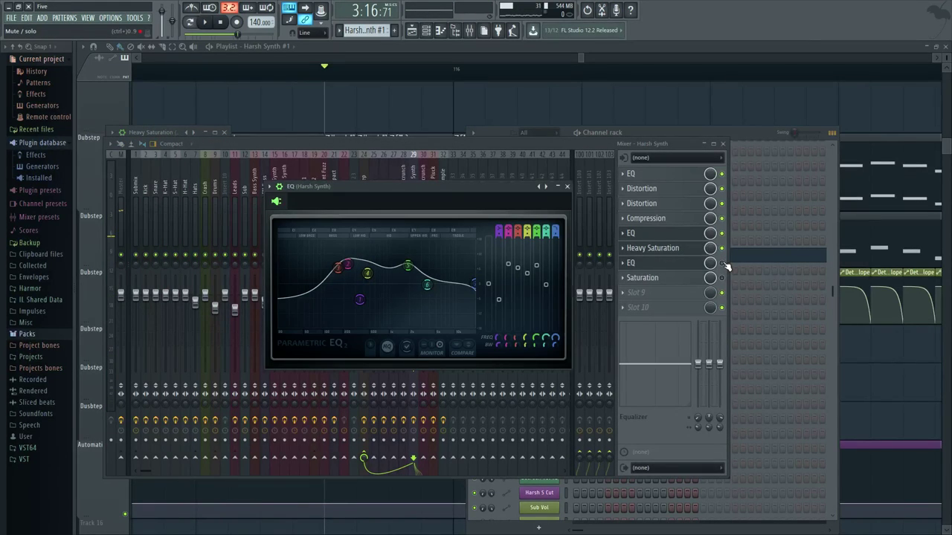
left_click(721, 263)
Step: View the curve of the final Saturation effect on Harsh Synth and re-enable it
left_click(676, 264)
left_click(682, 277)
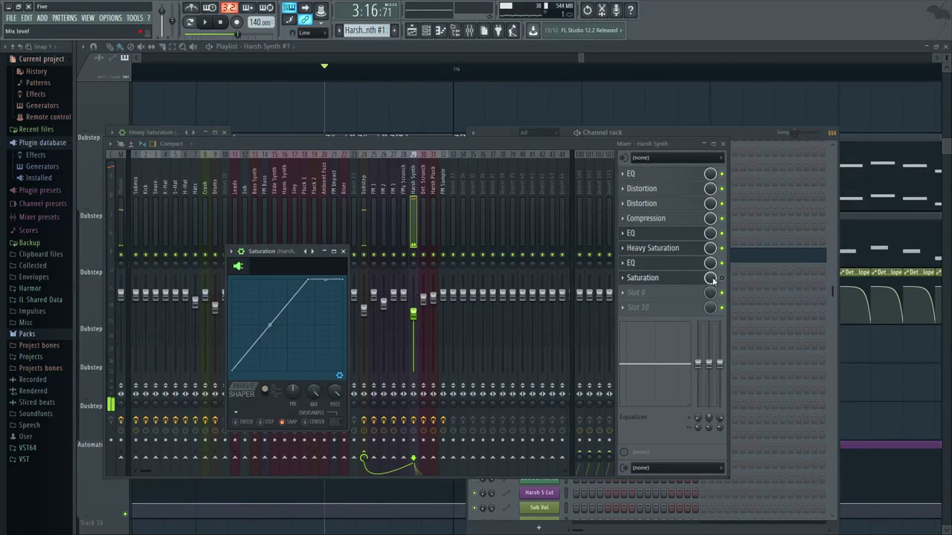
left_click(723, 281)
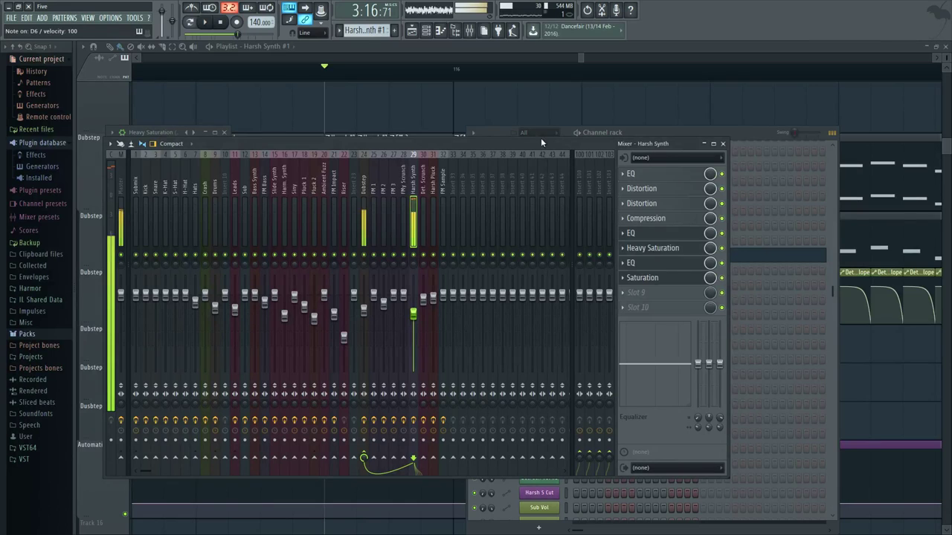
Step: Close the mixer, the open EQ and saturation effect windows, and the channel rack to clear the playlist
left_click(721, 143)
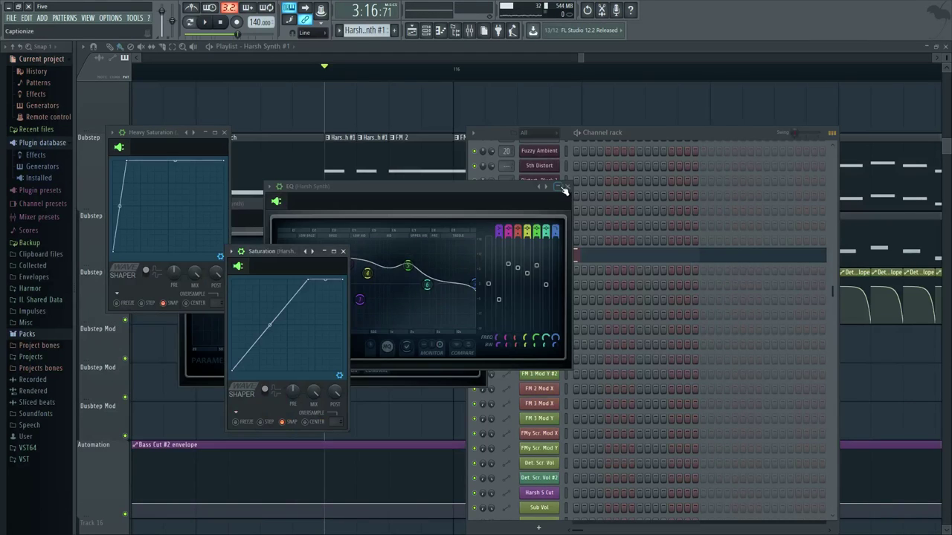
left_click(563, 187)
left_click(343, 252)
left_click(480, 203)
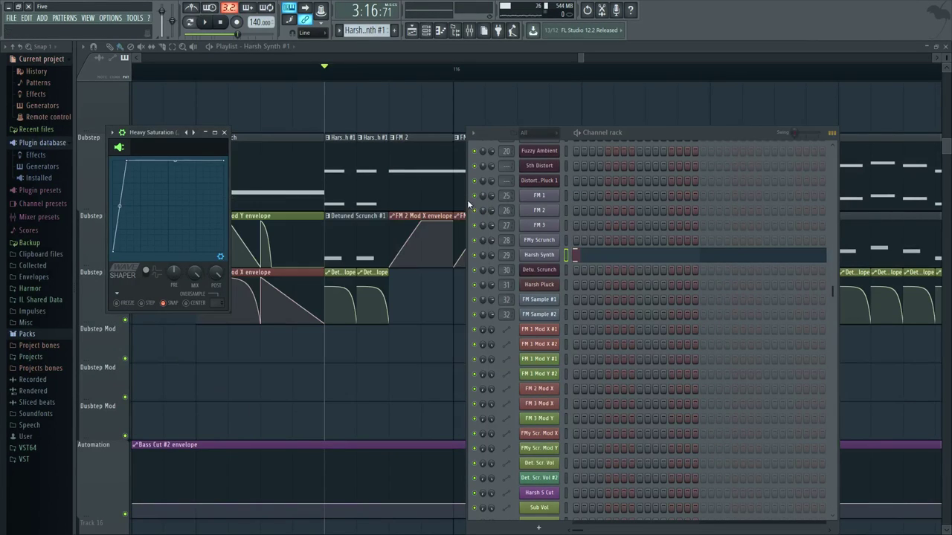
left_click(224, 132)
key("F6")
Step: Play the Harsh Synth #1 clips just before bar 116 and examine the FM 2 clips with their Mod X envelopes
key("space")
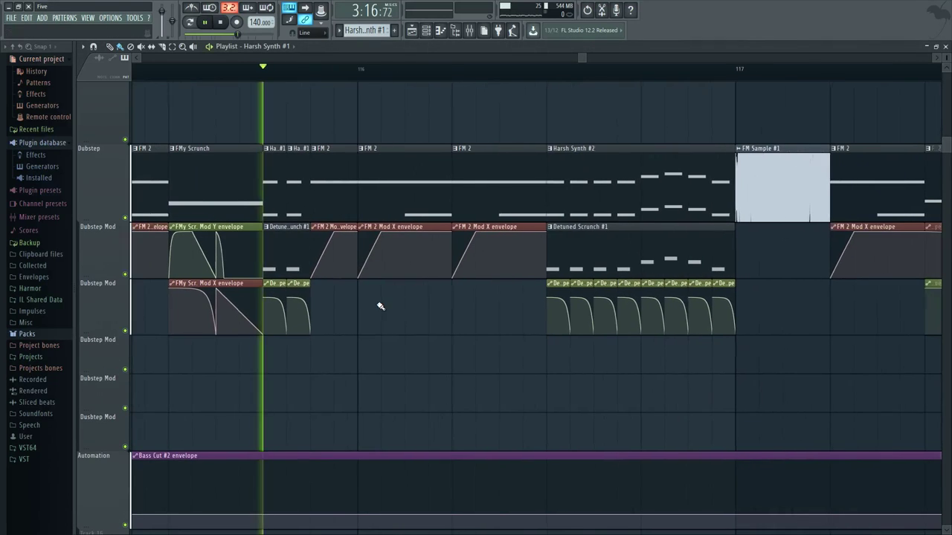
key("space")
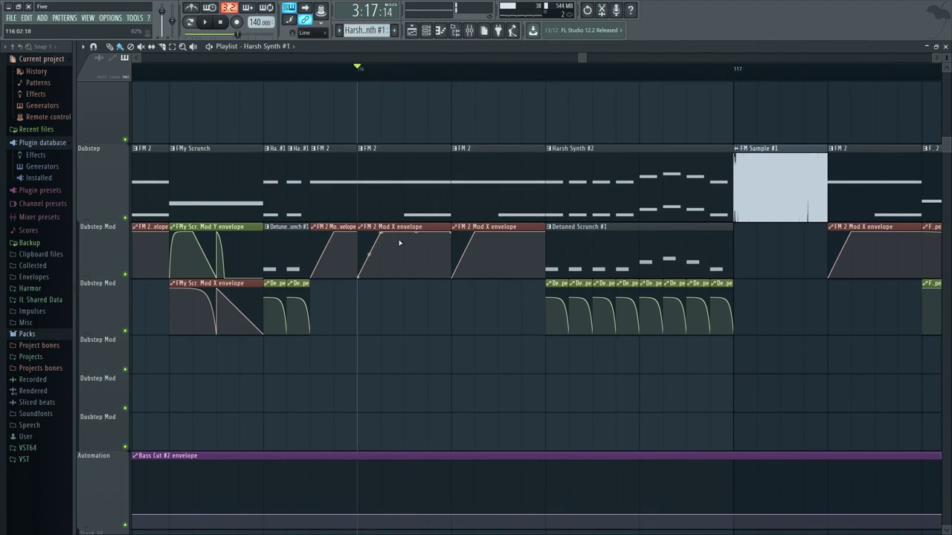
scroll(416, 283, "up", 2)
scroll(446, 169, "down", 2)
left_click(428, 31)
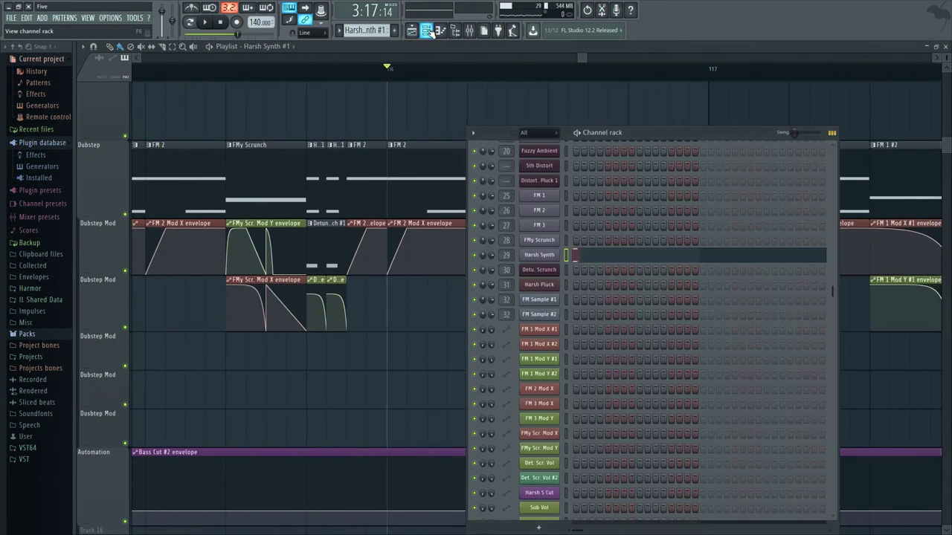
left_click(430, 31)
scroll(389, 238, "up", 3)
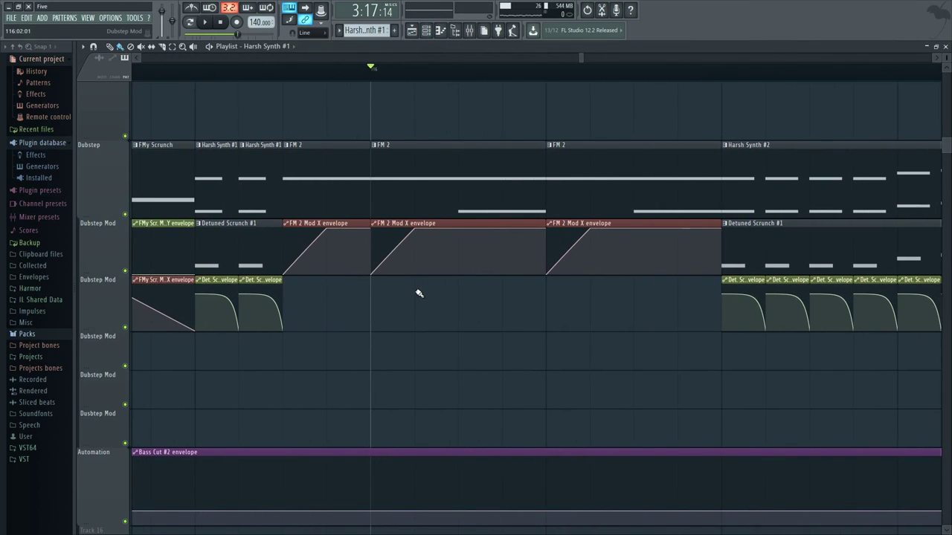
scroll(423, 299, "up", 1)
scroll(417, 298, "up", 1)
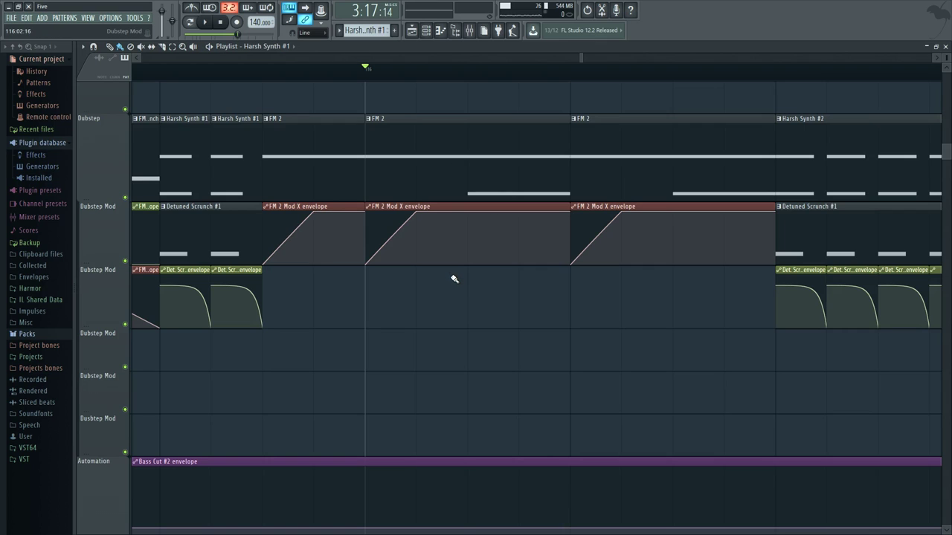
scroll(450, 275, "down", 3)
scroll(439, 186, "up", 1)
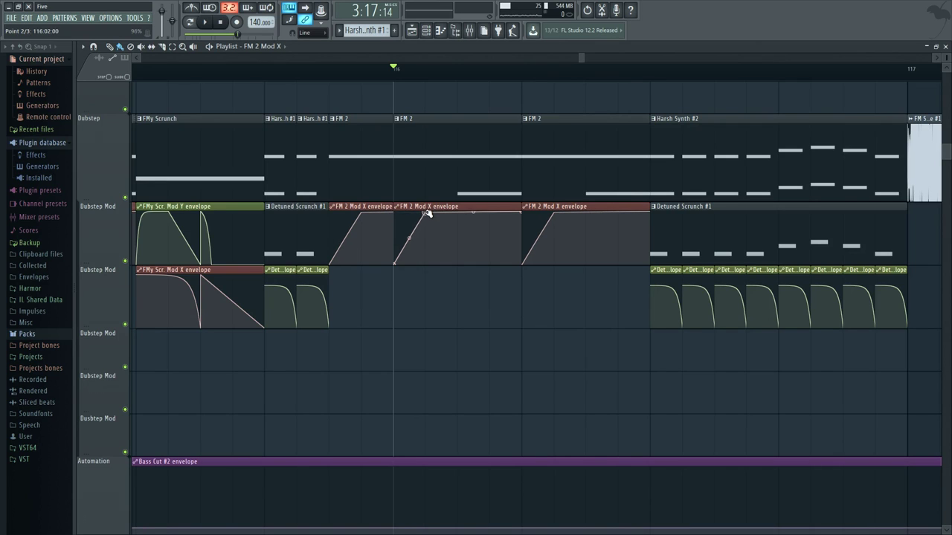
Step: Raise the start point of the FM 2 Mod X envelope to full level, listen to FM 2, and lower the point again
left_click_drag(395, 264, 401, 213)
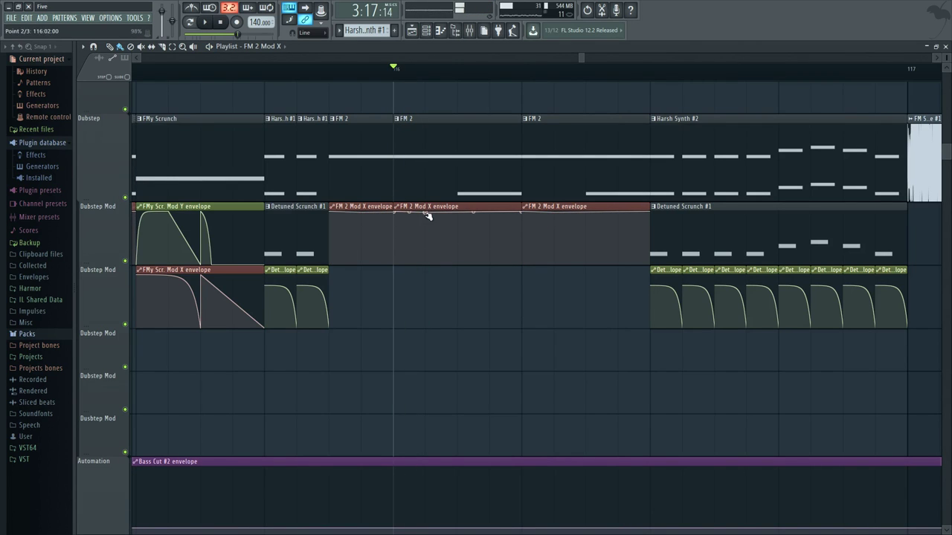
key("space")
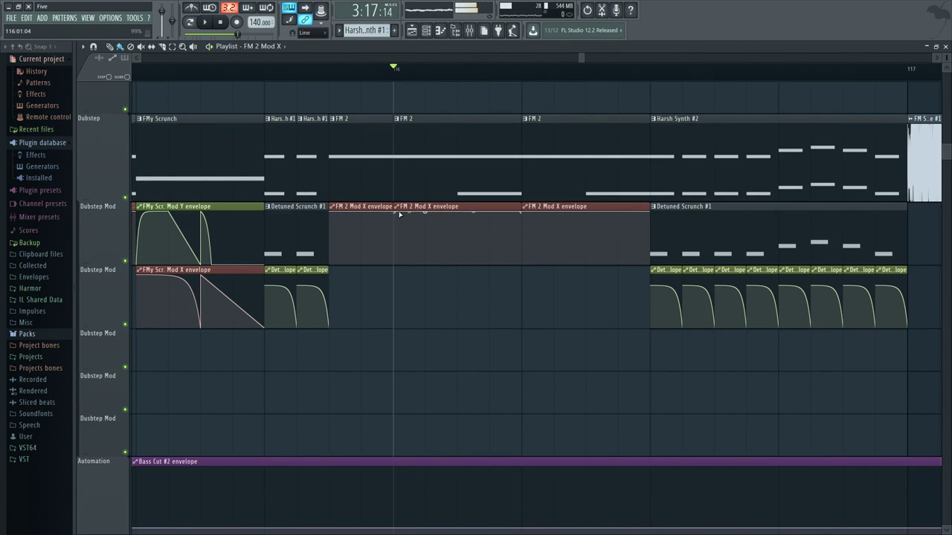
left_click_drag(397, 213, 405, 256)
key("space")
scroll(461, 186, "down", 2, "ctrl")
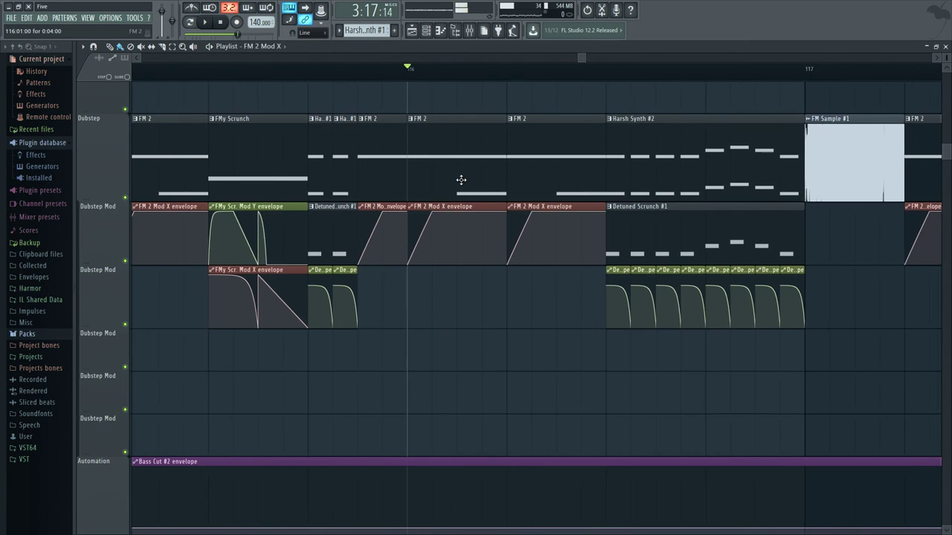
Step: Open the FM 2 pattern's notes, play it without the D4 slide note, and return to the playlist
double_click(467, 169)
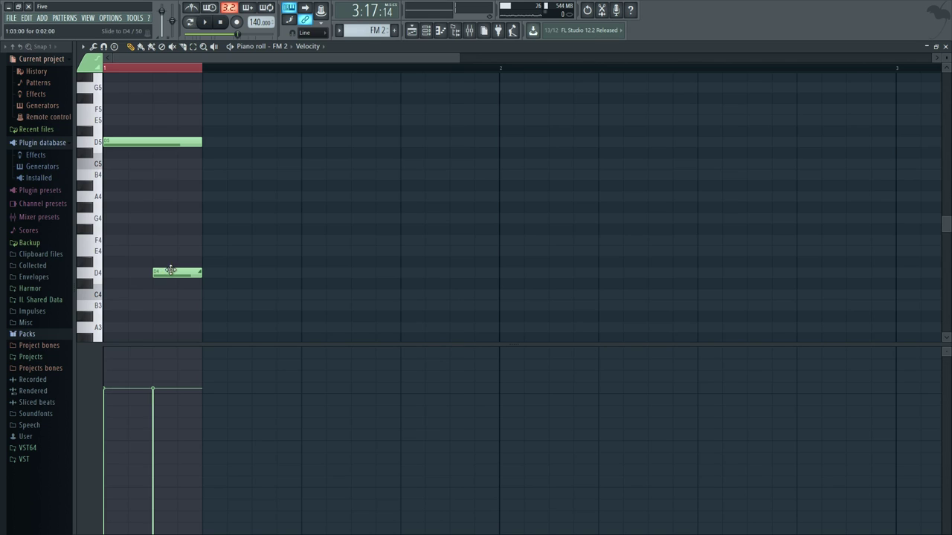
key("space")
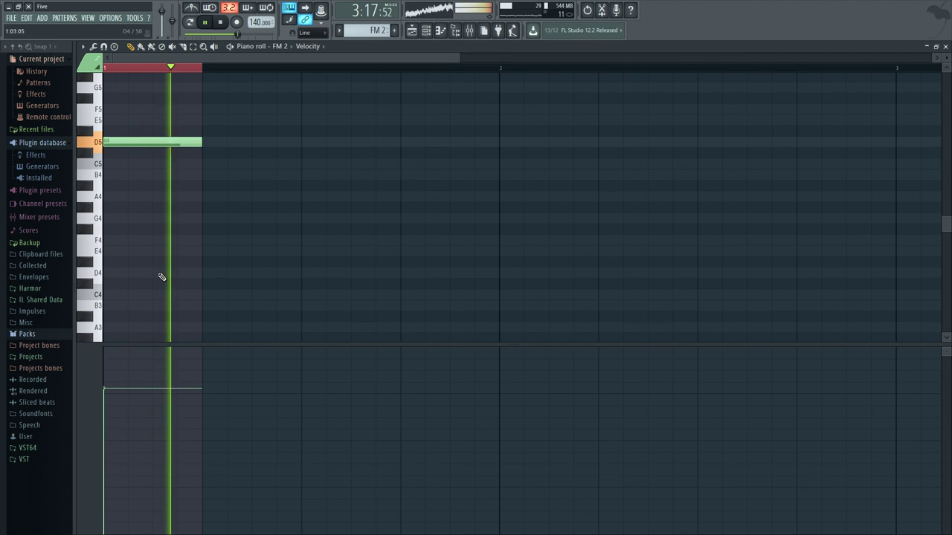
key("space")
left_click(411, 30)
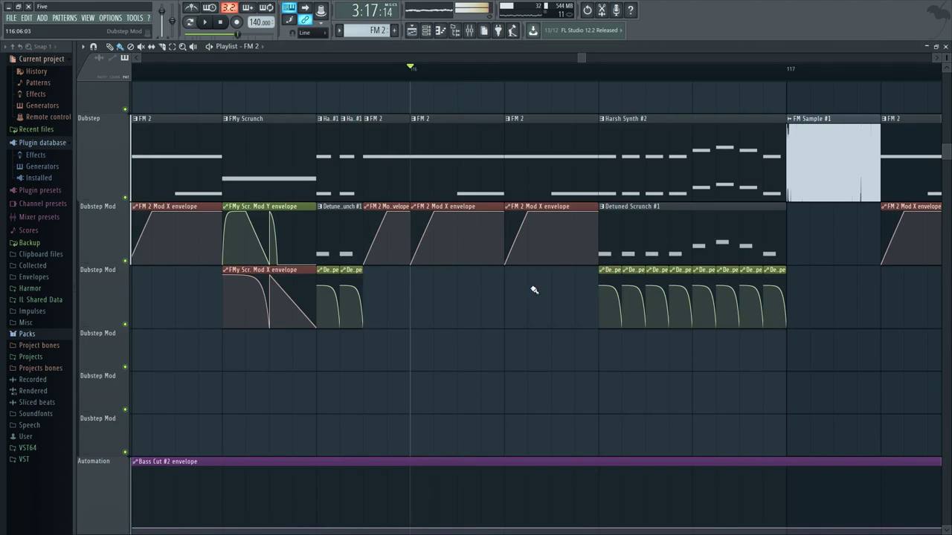
Step: Open the channel settings of the FM Sample #1 clip at bar 117, audition the sample, and close the window
scroll(533, 290, "down", 2, "ctrl")
left_click_drag(805, 361, 676, 359)
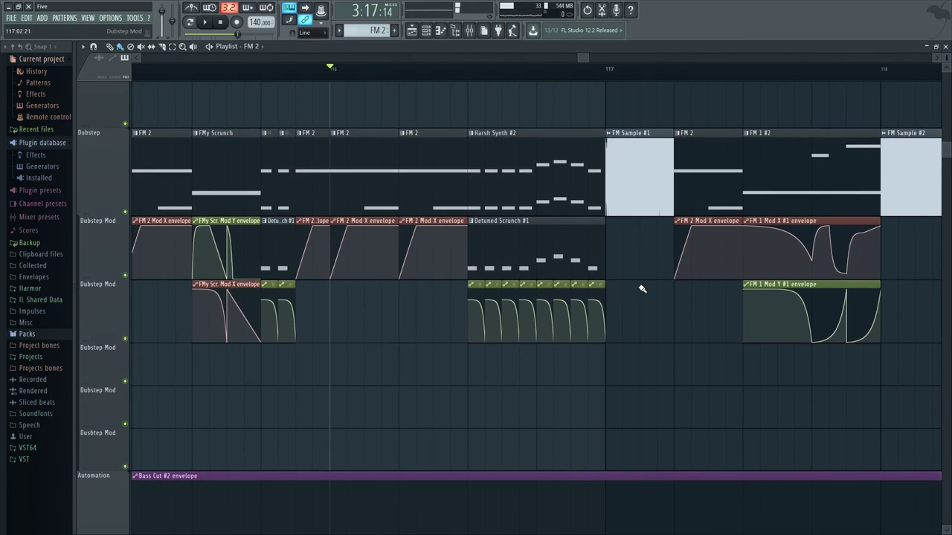
left_click_drag(641, 289, 528, 278)
scroll(528, 279, "down", 2, "ctrl")
left_click(513, 178)
double_click(515, 177)
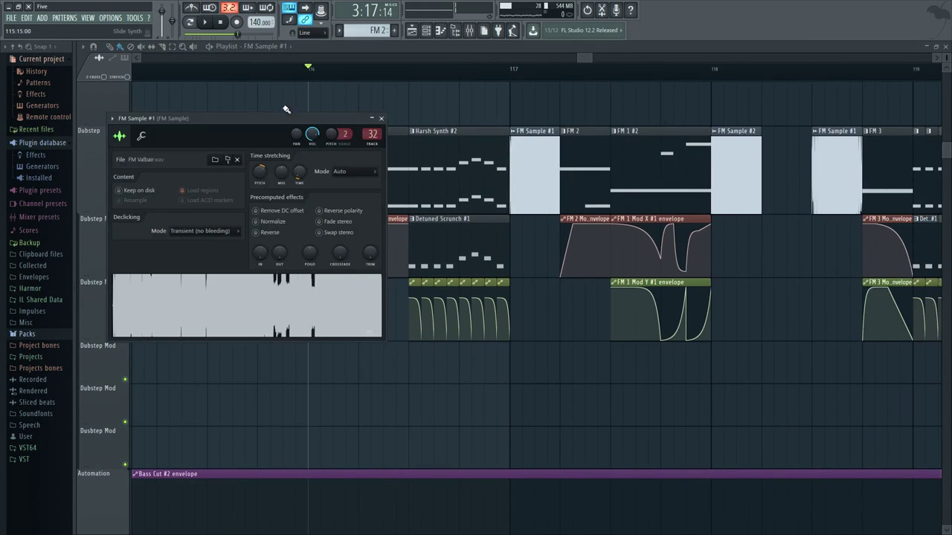
left_click_drag(284, 112, 371, 108)
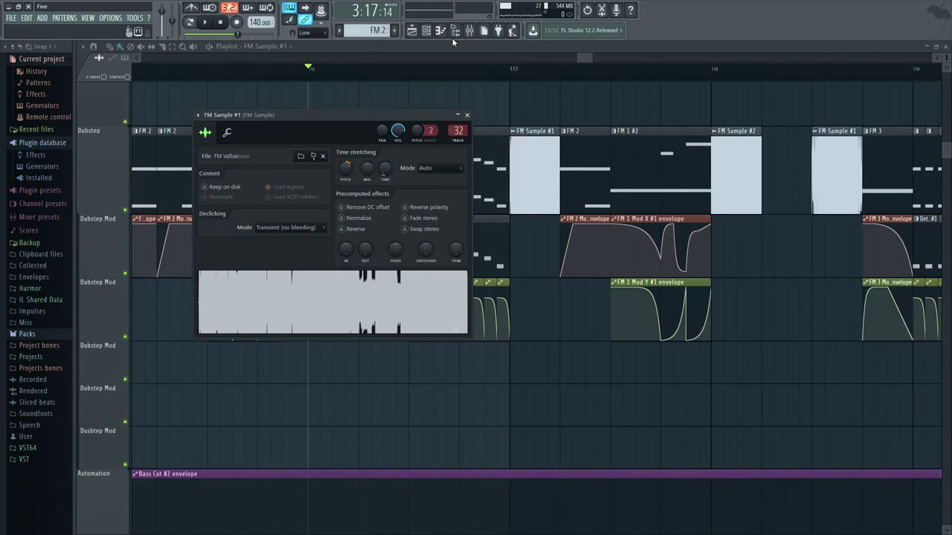
left_click_drag(429, 115, 593, 94)
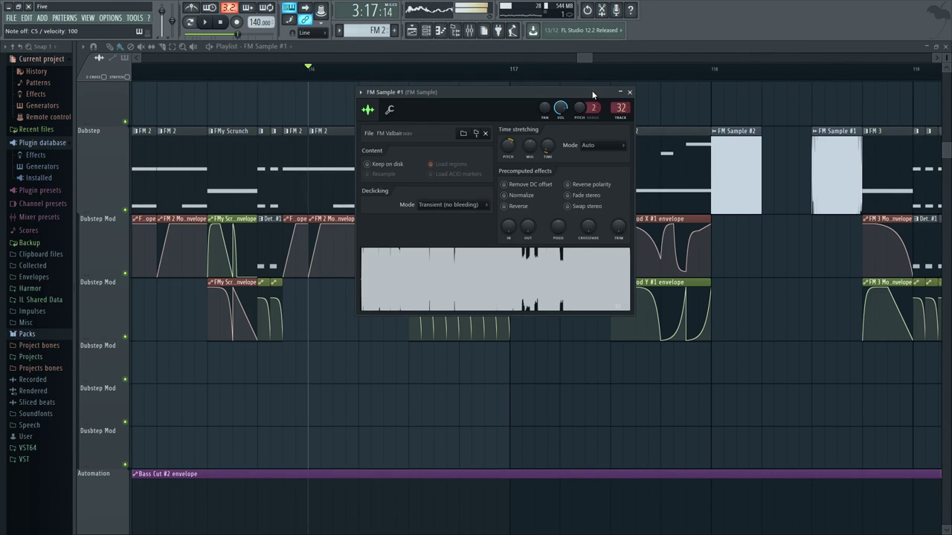
left_click(629, 93)
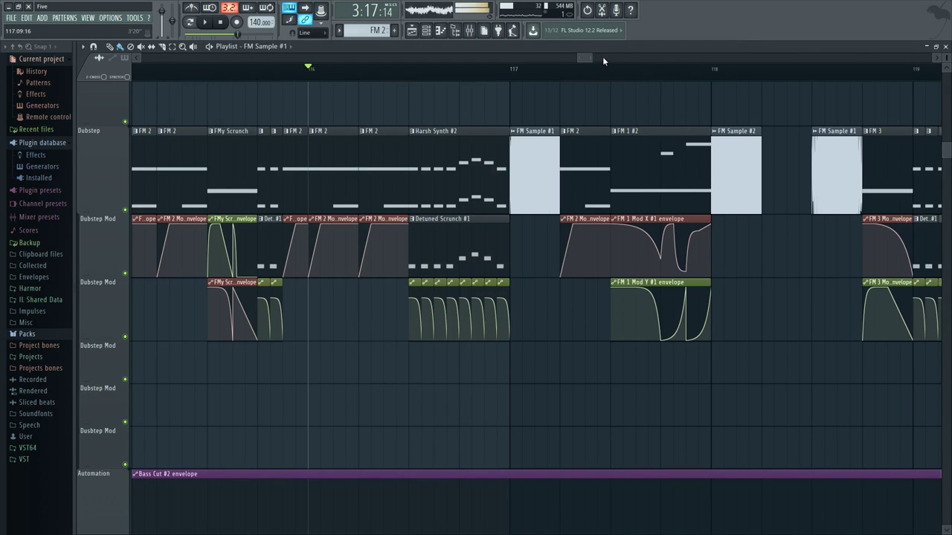
Step: Inspect the Distortion curve and the Low Cut EQ on the FM Sample mixer track, and close the mixer
key("F9")
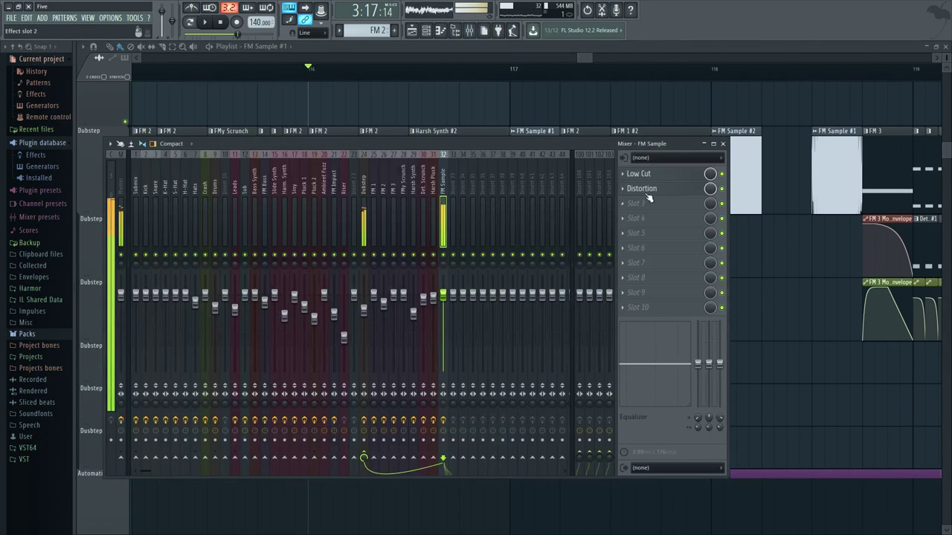
left_click(671, 175)
left_click(671, 175)
left_click(671, 189)
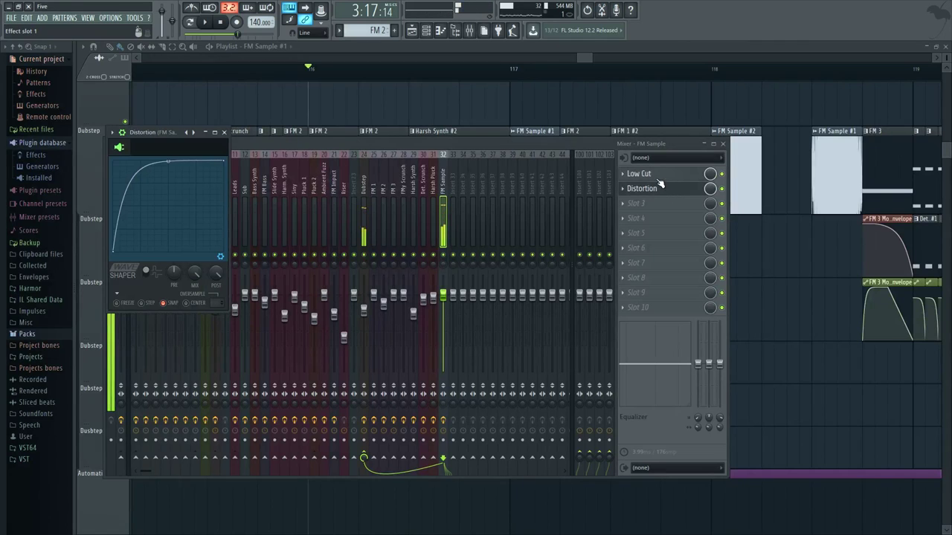
left_click(658, 176)
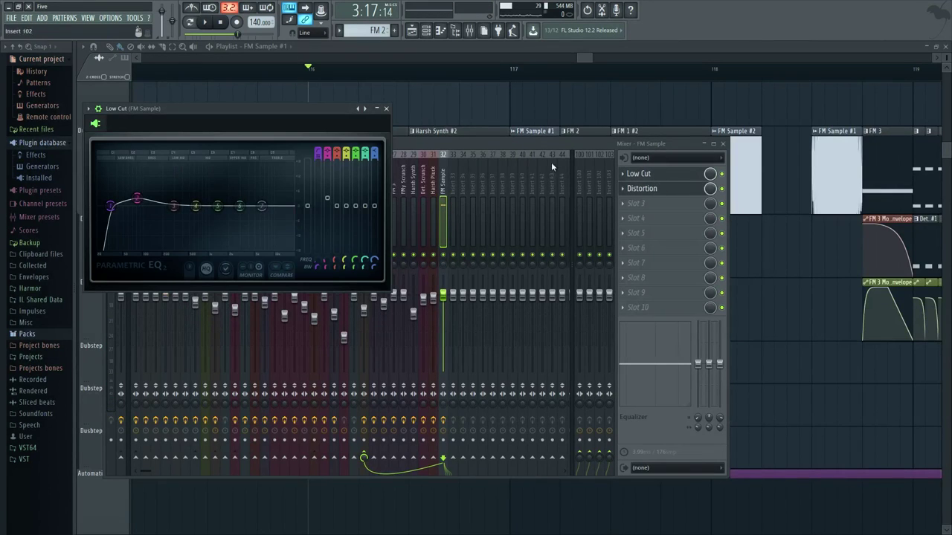
left_click(386, 109)
key("F9")
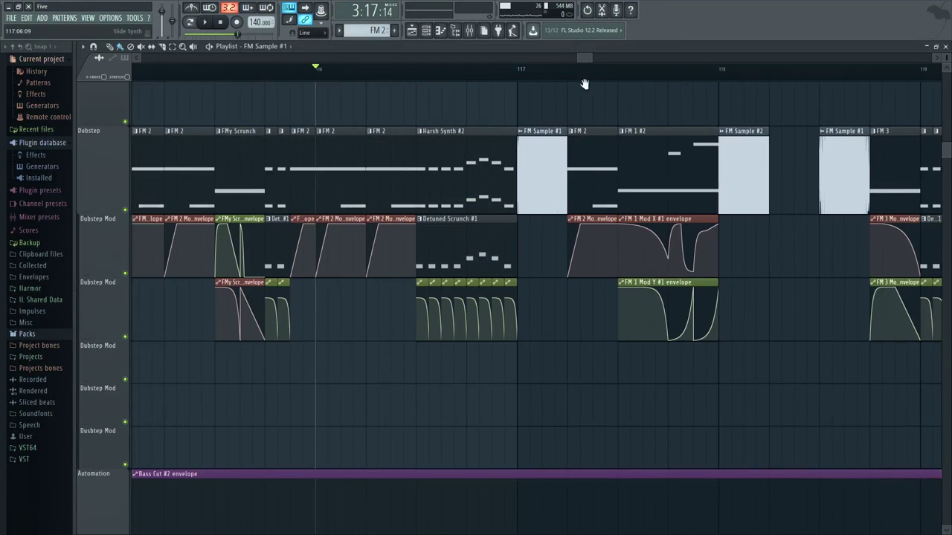
Step: Play the dubstep drop from the Harsh Synth #2 clip before bar 117, following the clips up to the Break marker
scroll(520, 85, "down", 2)
scroll(425, 99, "down", 1)
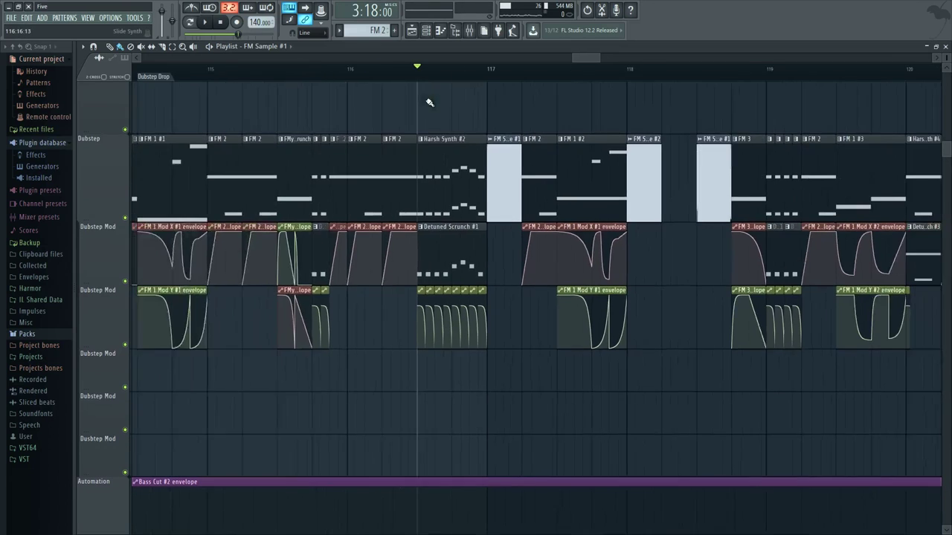
key("F9")
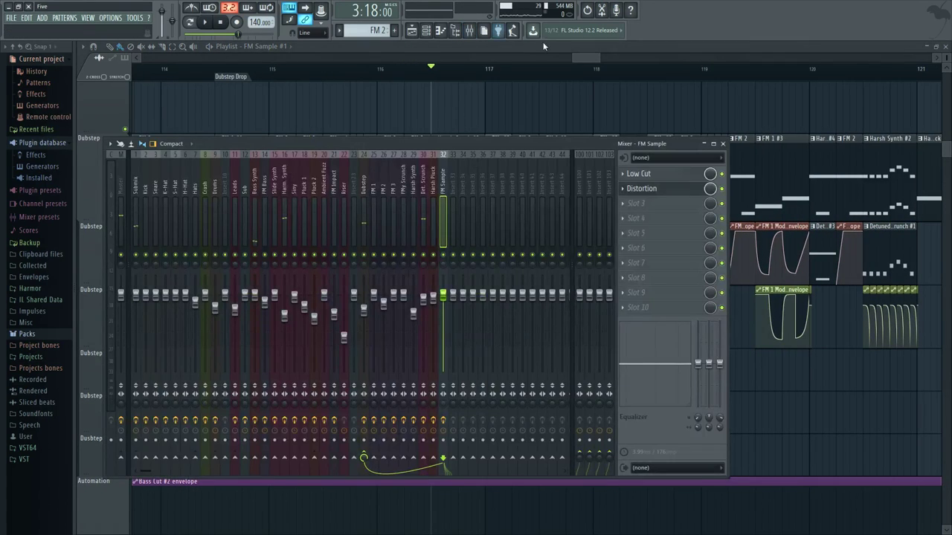
key("F9")
scroll(579, 110, "up", 2)
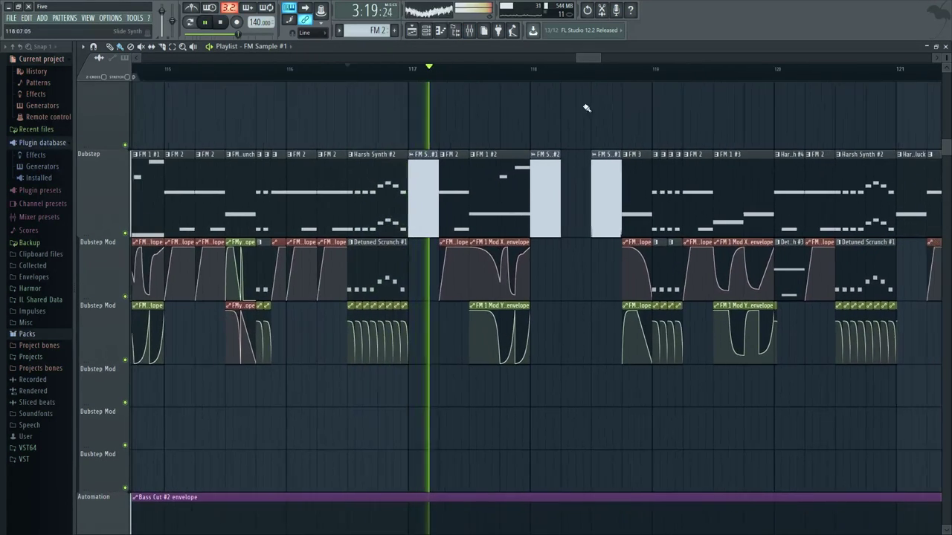
left_click_drag(522, 109, 453, 93)
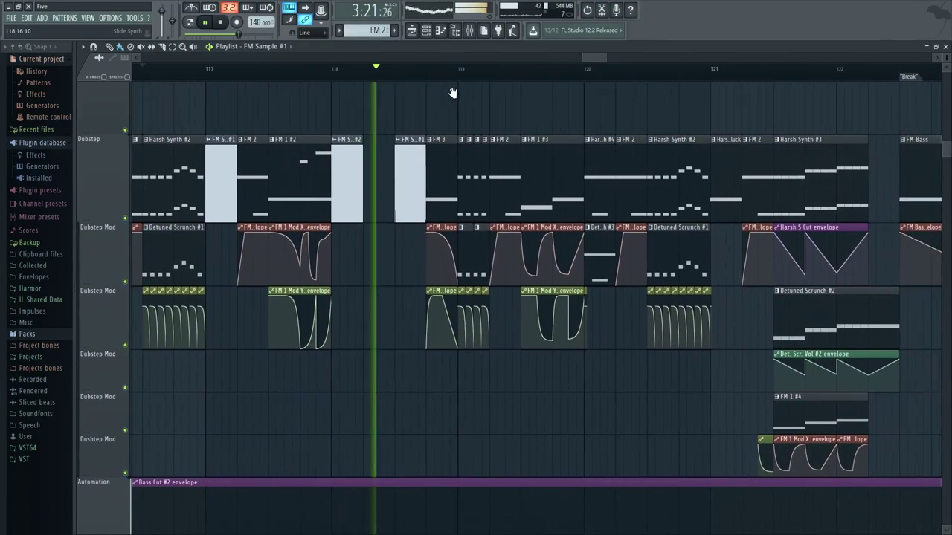
left_click_drag(534, 94, 395, 107)
left_click_drag(575, 113, 400, 97)
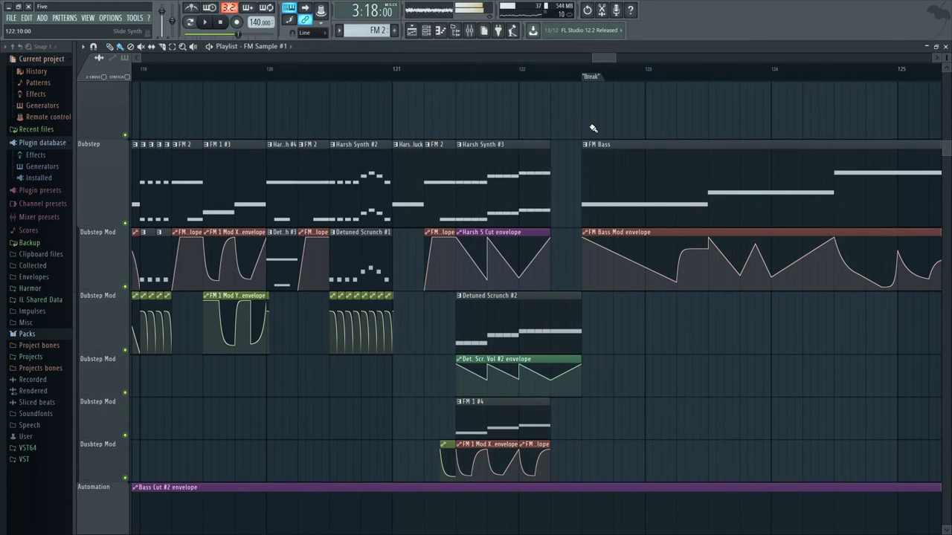
Step: Move the playback position to the start of the Harsh Synth #3 clip before the Break and examine the clips layered beneath it
scroll(438, 203, "down", 3)
left_click_drag(593, 128, 487, 287)
scroll(476, 268, "down", 3)
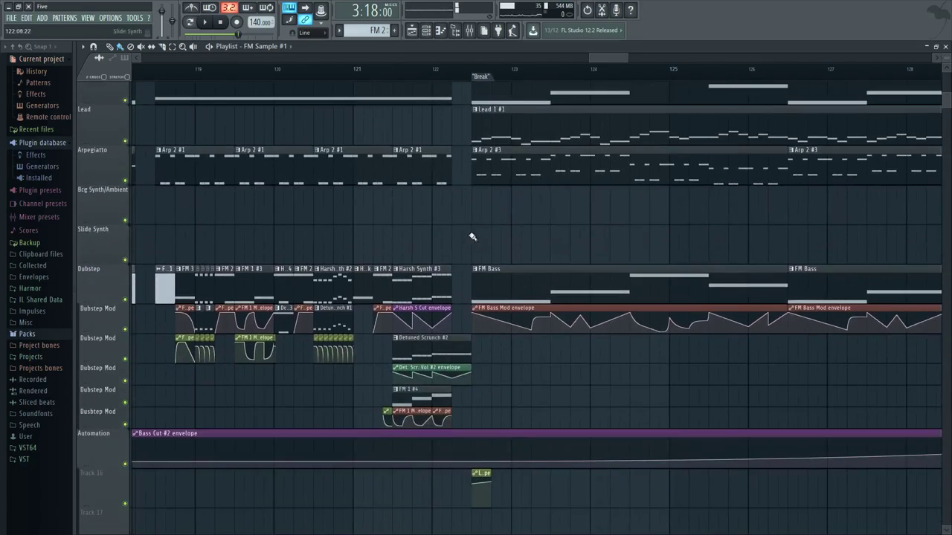
left_click_drag(472, 236, 478, 186)
scroll(478, 171, "up", 3)
left_click_drag(535, 130, 569, 114)
scroll(416, 164, "up", 2)
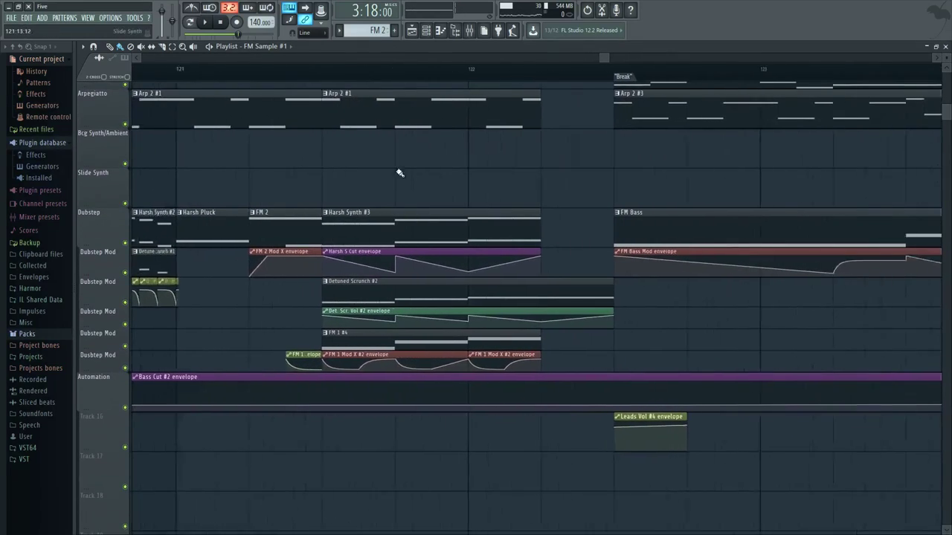
left_click(313, 72)
scroll(364, 173, "up", 3)
left_click_drag(371, 182, 379, 118)
scroll(395, 210, "down", 2)
left_click_drag(395, 210, 424, 110)
scroll(424, 105, "down", 3)
left_click_drag(366, 130, 468, 149)
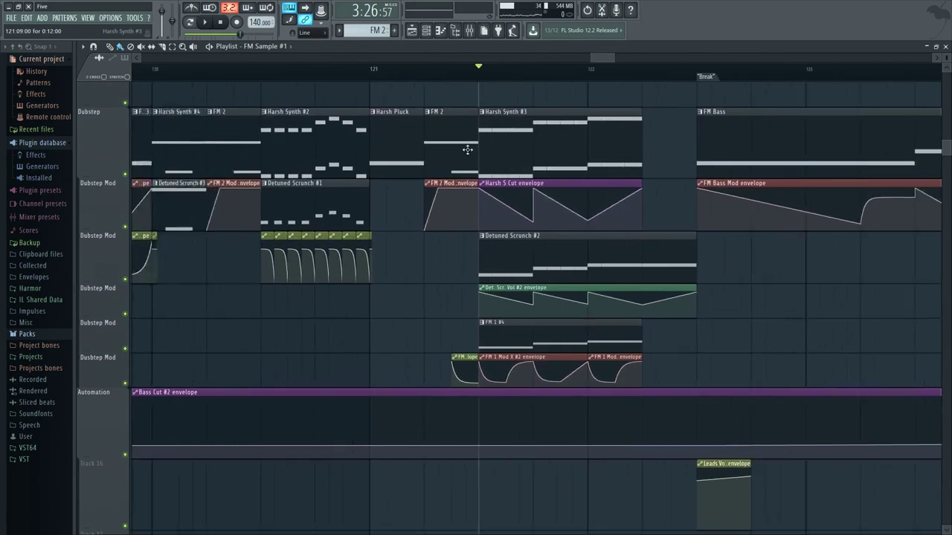
Step: Look over the earlier drop clips and then the Detuned Scrunch #2 and FM 1 #4 layers before the Break marker
scroll(491, 160, "down", 3)
scroll(349, 178, "up", 3)
scroll(655, 257, "up", 3)
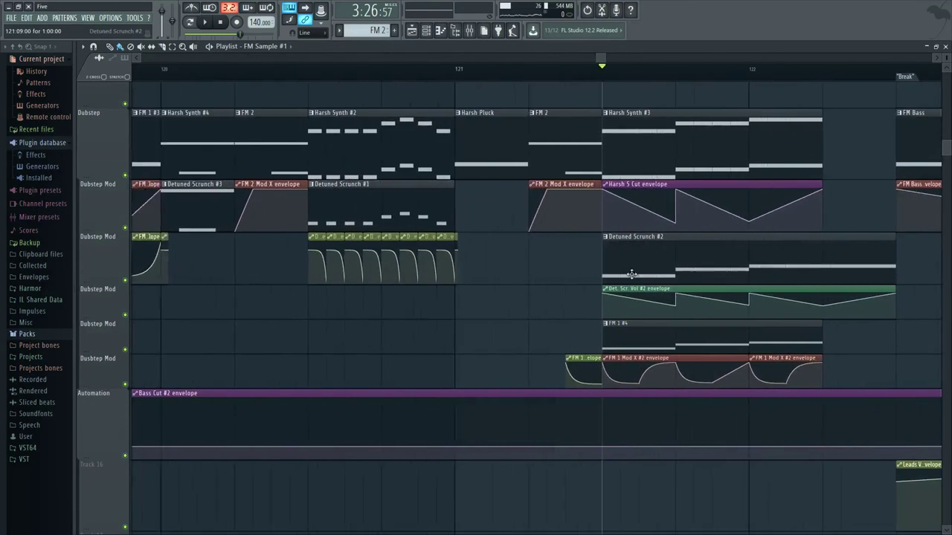
scroll(631, 274, "up", 1)
left_click_drag(586, 267, 610, 263)
scroll(633, 264, "down", 3)
left_click_drag(134, 254, 288, 238)
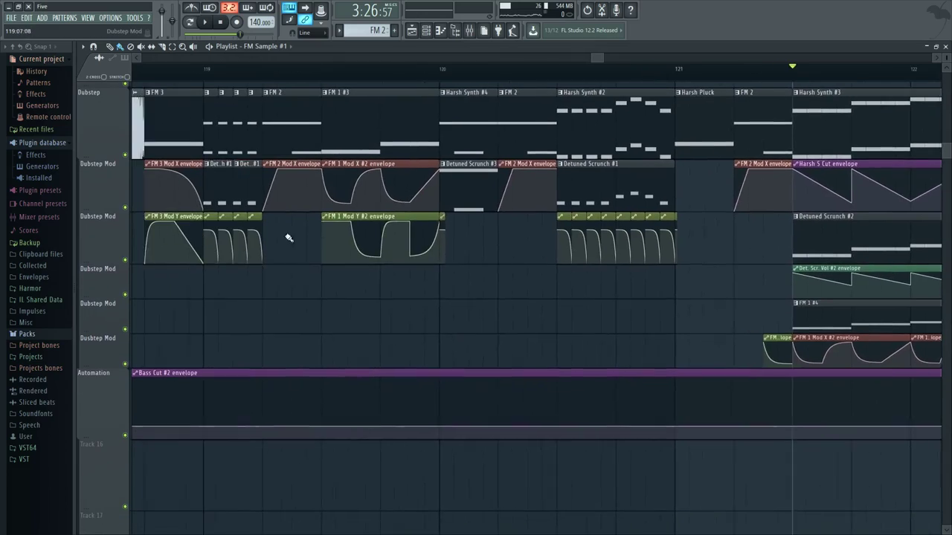
scroll(289, 238, "left", 12)
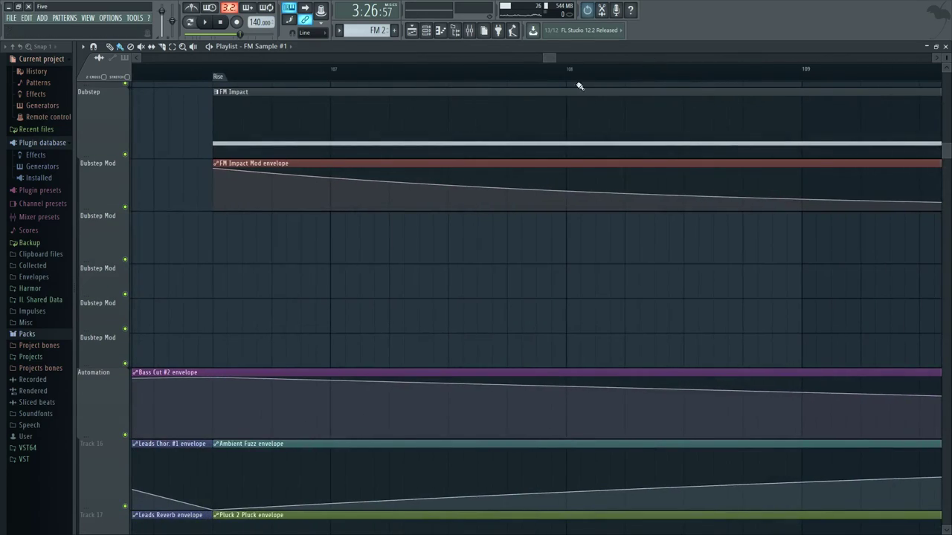
scroll(410, 204, "up", 1)
scroll(431, 216, "down", 3)
left_click_drag(644, 261, 134, 245)
scroll(621, 241, "up", 1)
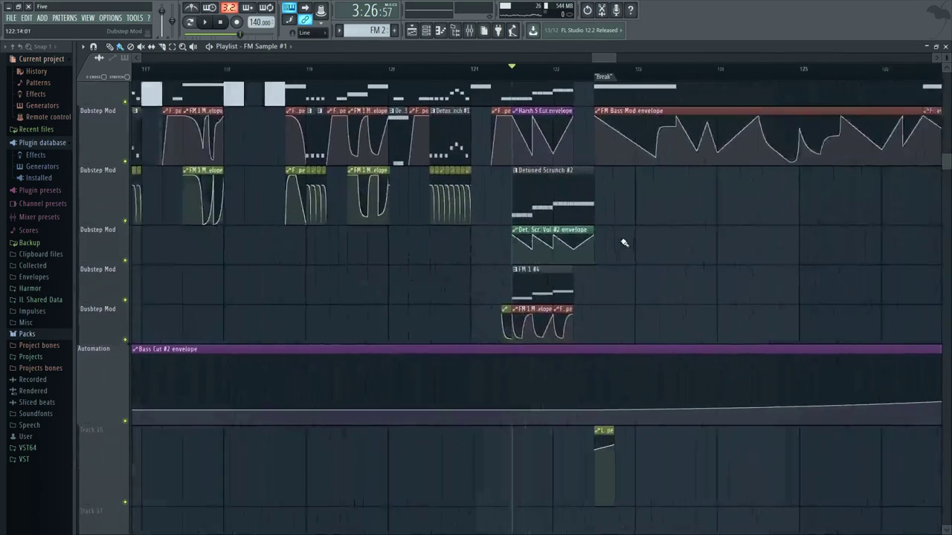
scroll(548, 287, "up", 6)
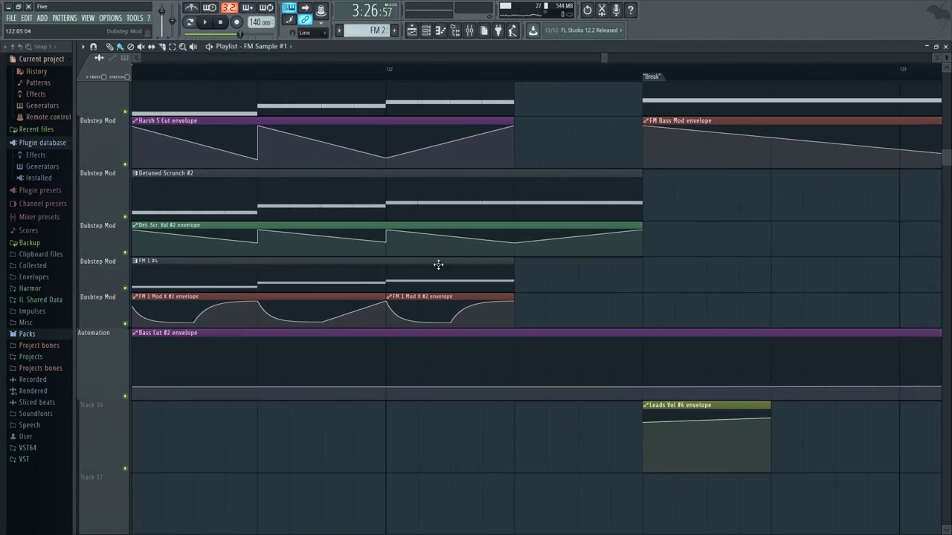
left_click_drag(438, 264, 446, 262)
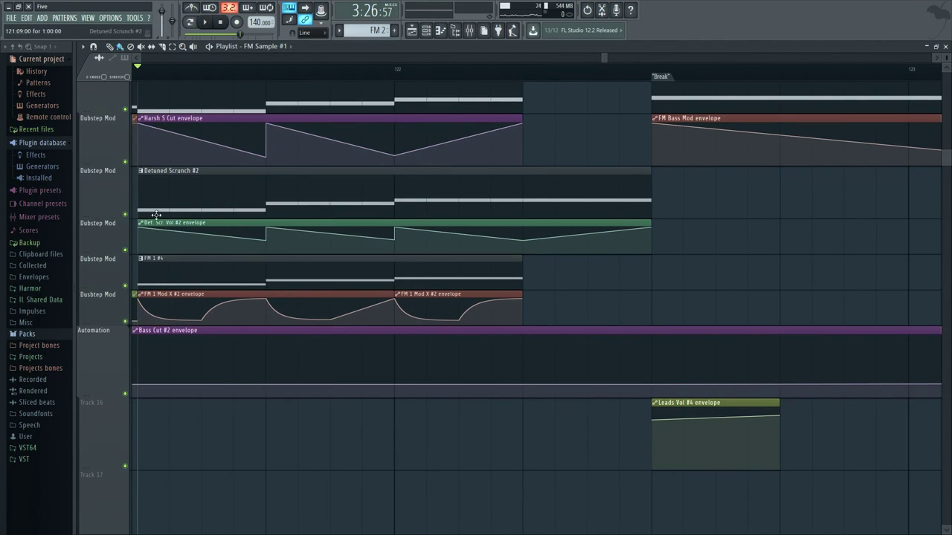
Step: Select the Det. Scrunch mixer track, audition the section briefly, and inspect the Volume effect on that track
key("F9")
left_click(433, 196)
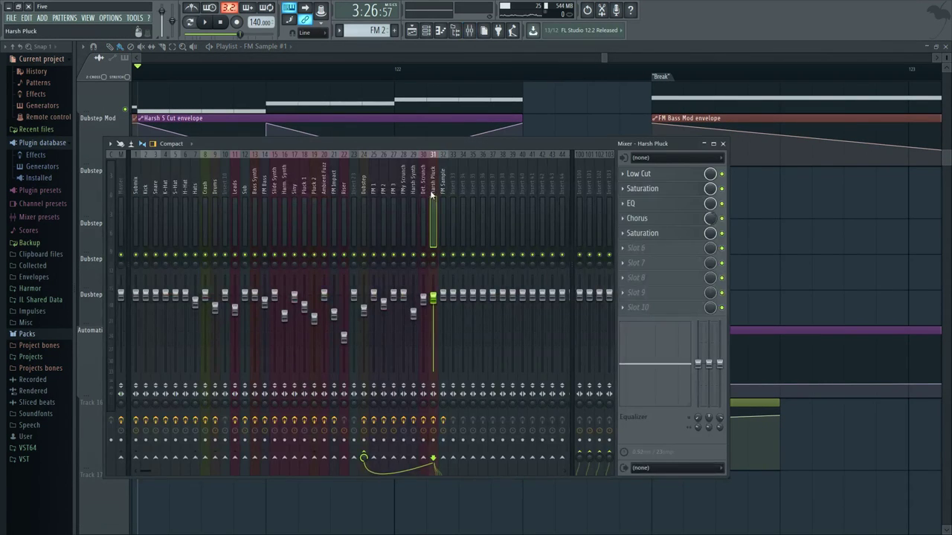
left_click(423, 197)
key("space")
key("space")
left_click(638, 217)
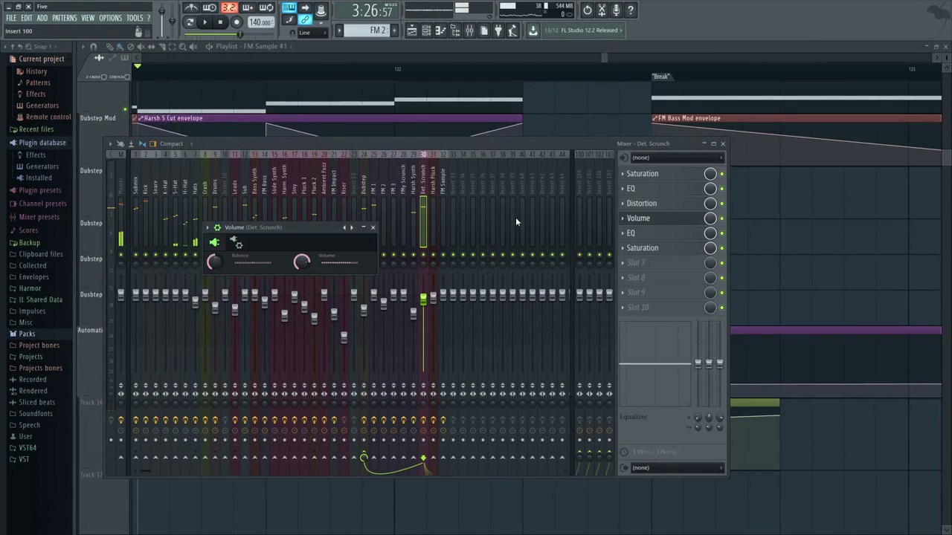
left_click(373, 227)
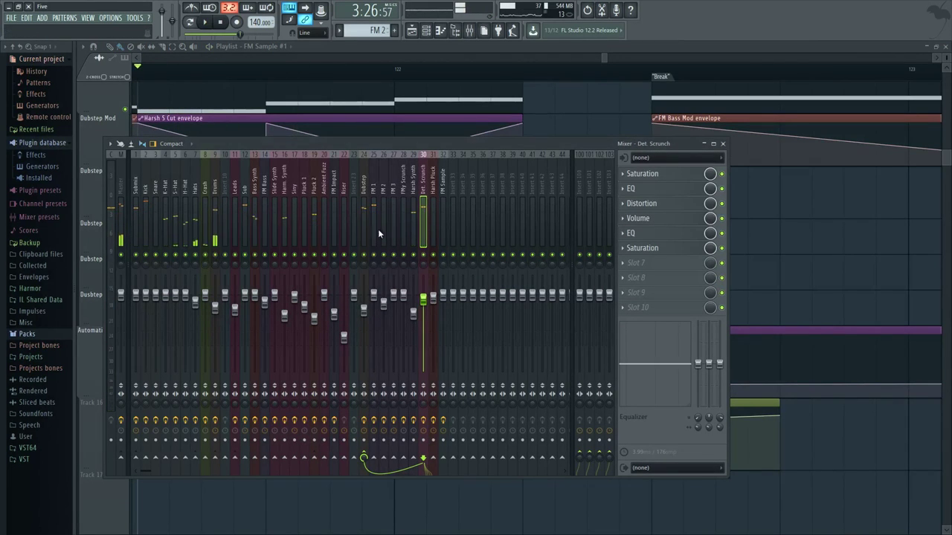
Step: Inspect the second EQ and last Saturation effect on the Det. Scrunch track while playing the section, and close the mixer
left_click(654, 235)
left_click(657, 248)
key("space")
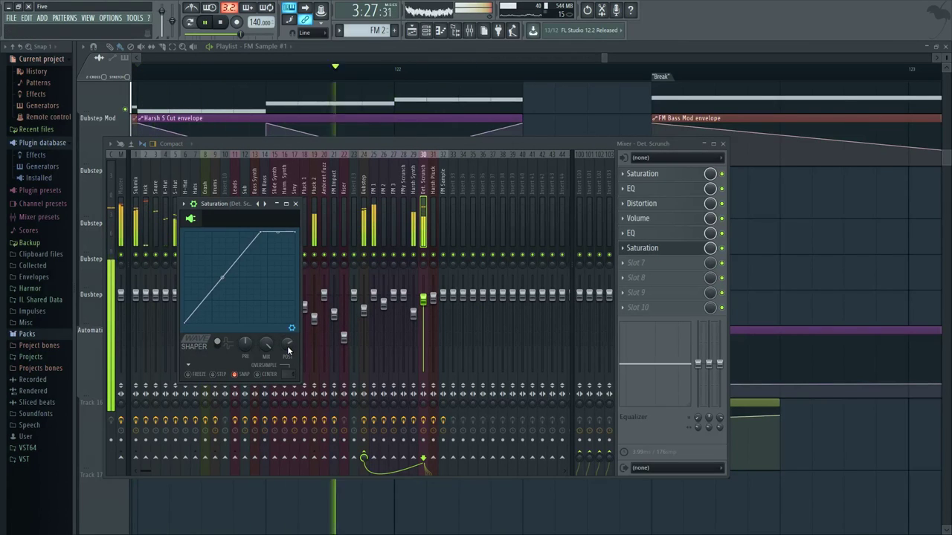
key("space")
left_click(295, 204)
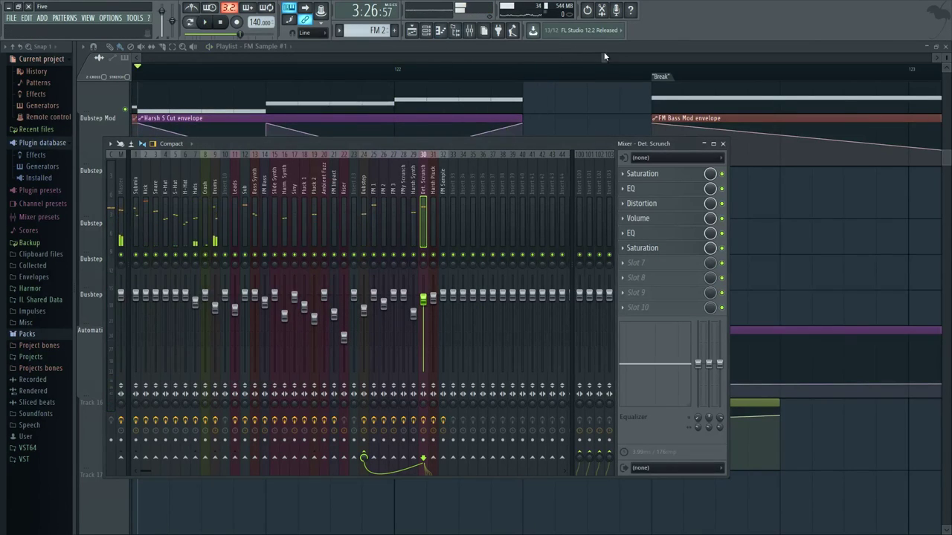
key("F9")
Step: Audition the section with the Det. Scr. Vol #2 envelope clip muted, and again with the clip unmuted
scroll(604, 56, "up", 1)
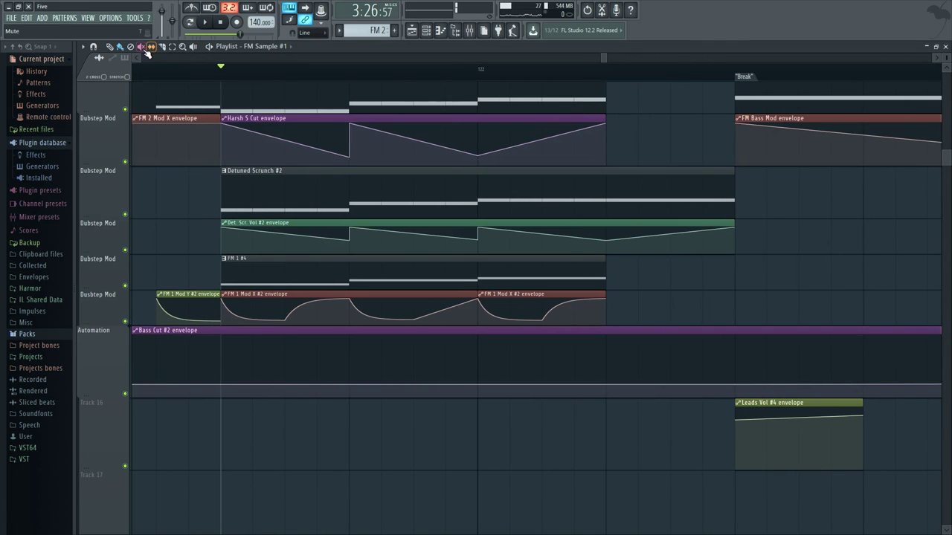
left_click(278, 226)
key("space")
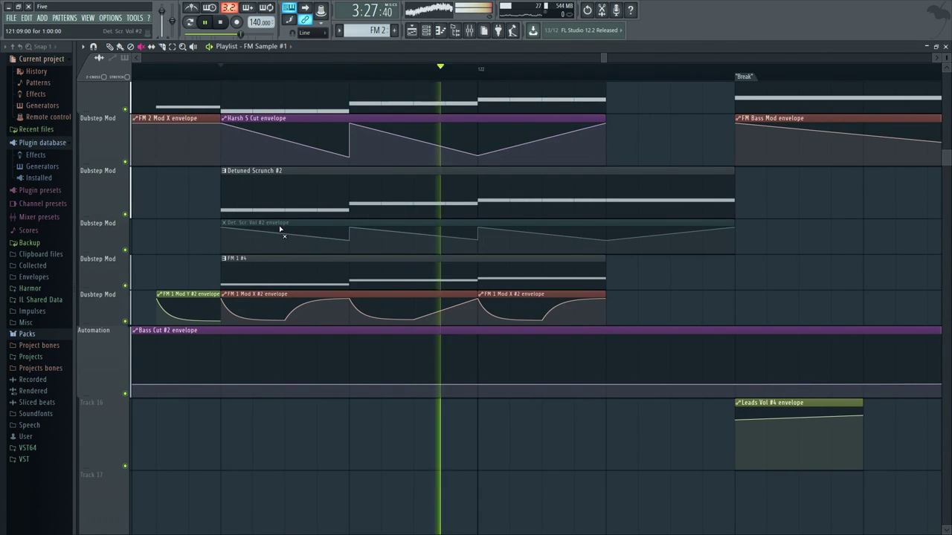
key("space")
left_click(284, 234, "alt")
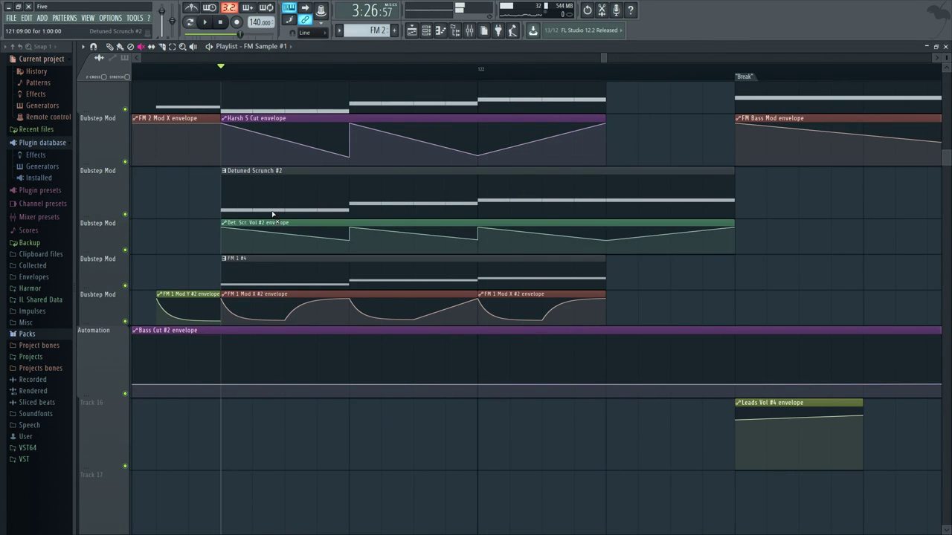
key("space")
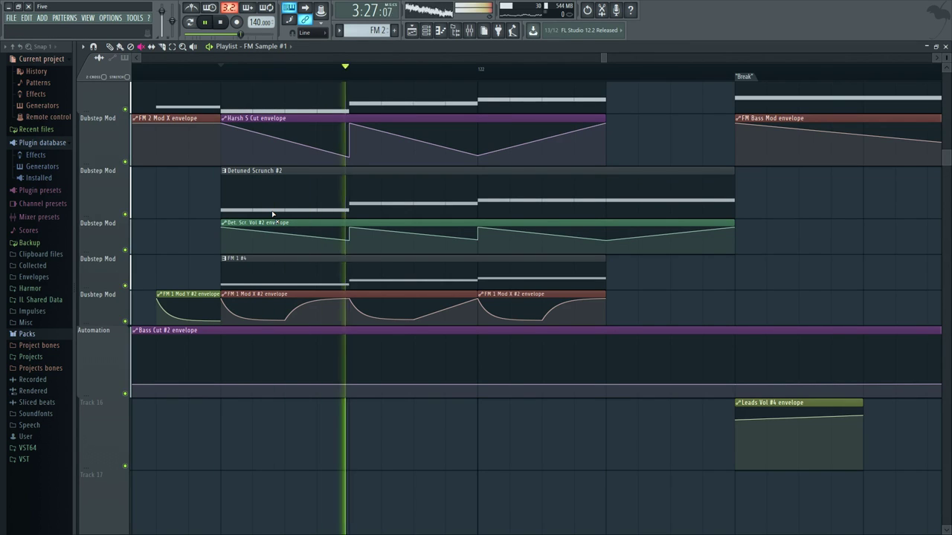
key("space")
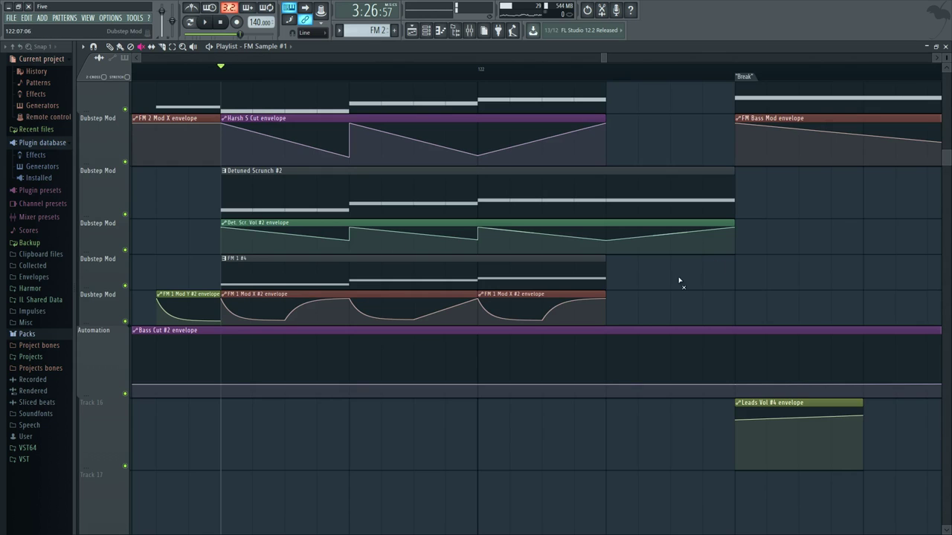
Step: Move the playback position to the Break marker and show the tracks around the first FM Bass clip
scroll(679, 281, "up", 2)
scroll(793, 255, "up", 5)
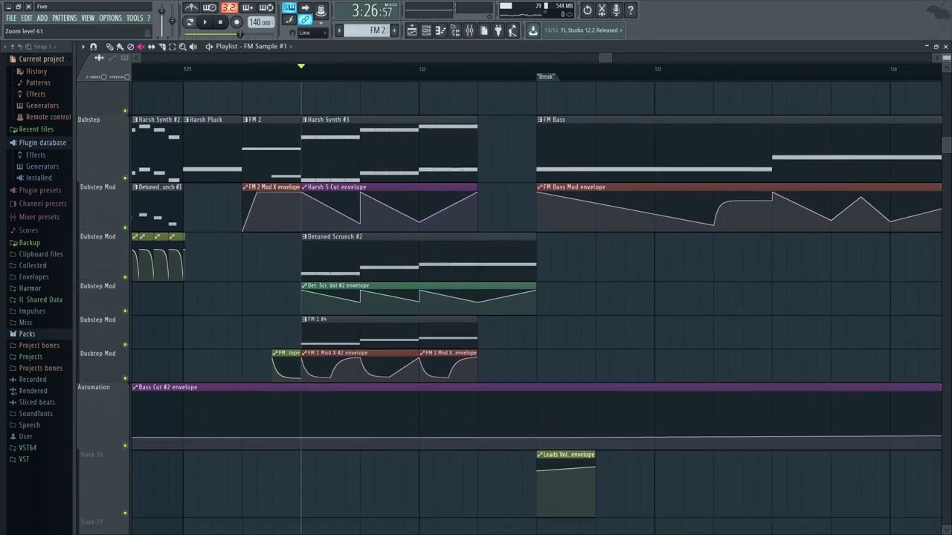
scroll(554, 88, "down", 3)
left_click(541, 70)
left_click_drag(583, 115, 406, 307)
scroll(426, 270, "down", 2)
scroll(429, 267, "down", 2)
scroll(438, 274, "up", 2)
scroll(438, 274, "up", 1)
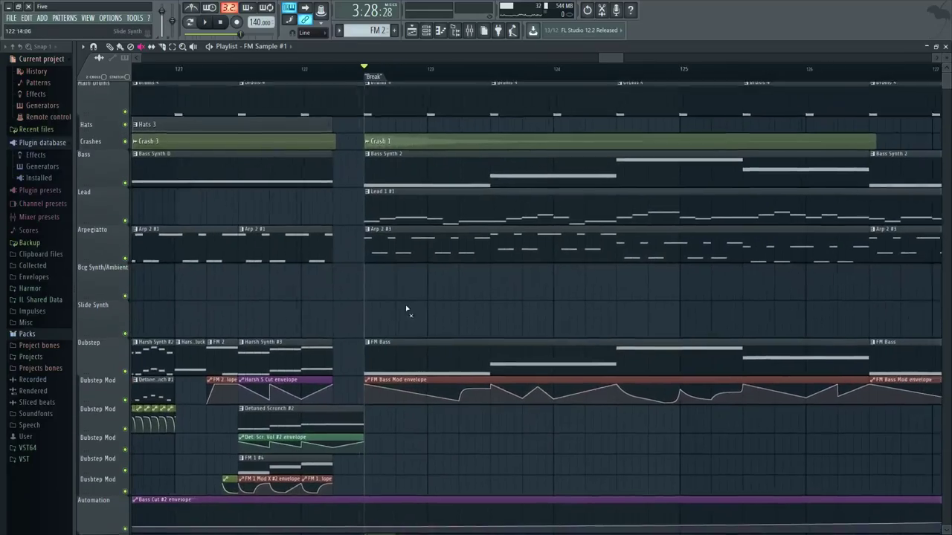
Step: Survey the arrangement around the Break, and play it from the marker to hear the FM Bass clip
scroll(409, 306, "down", 3)
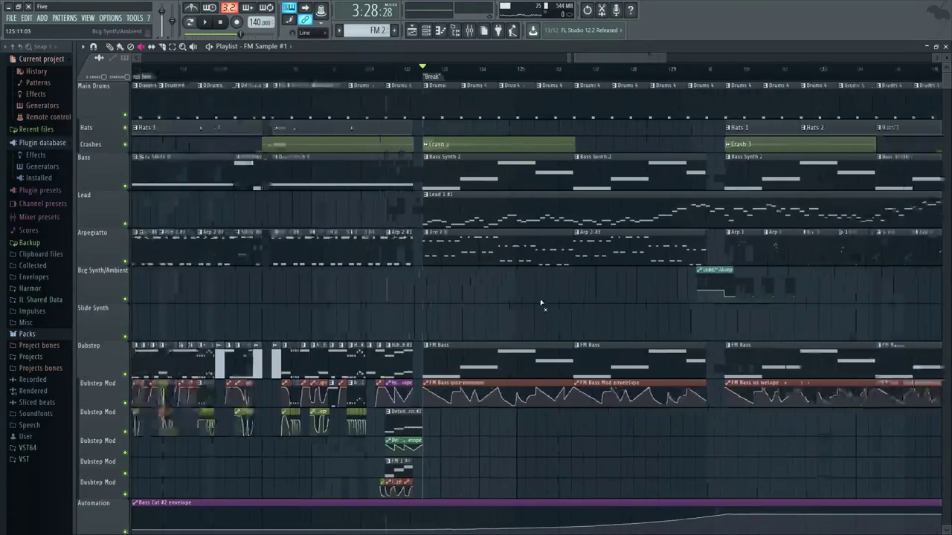
scroll(541, 302, "down", 3)
scroll(465, 296, "up", 3)
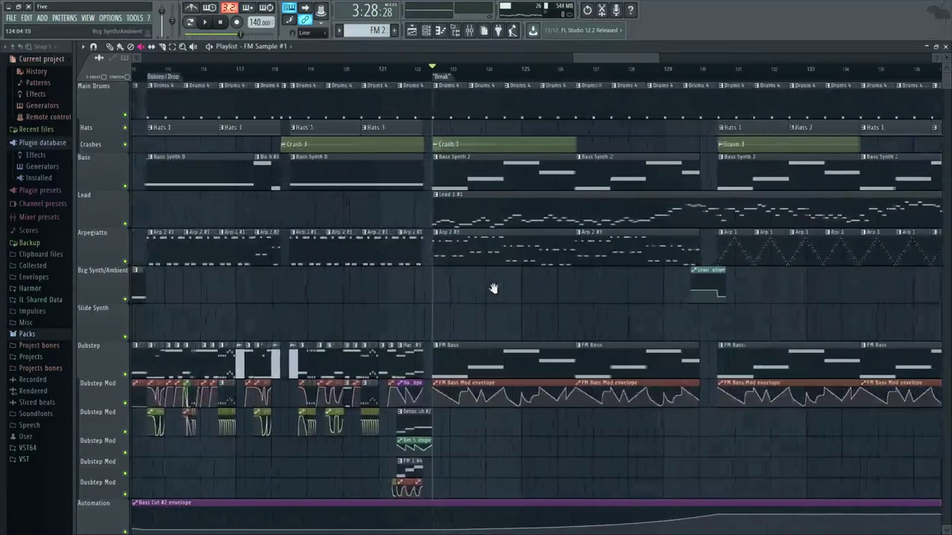
scroll(493, 287, "up", 4)
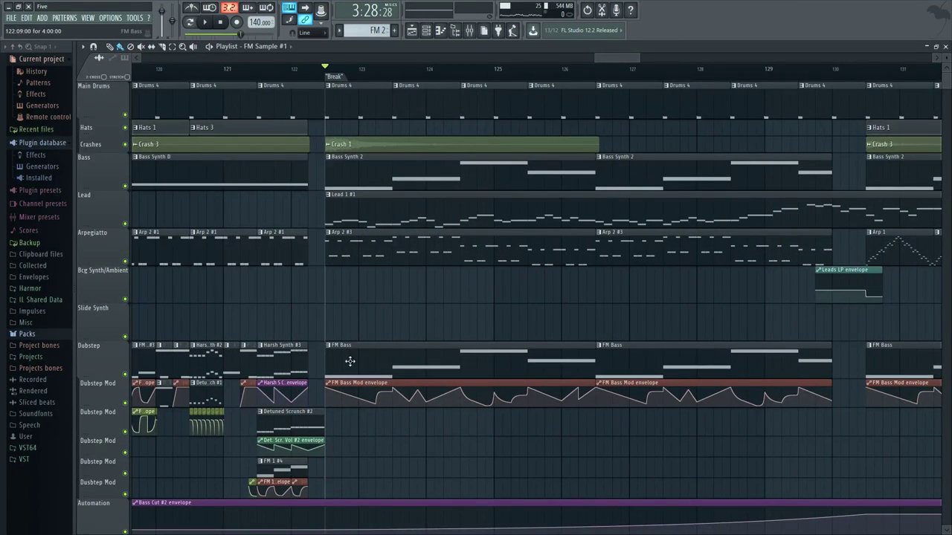
scroll(365, 342, "down", 1)
key("space")
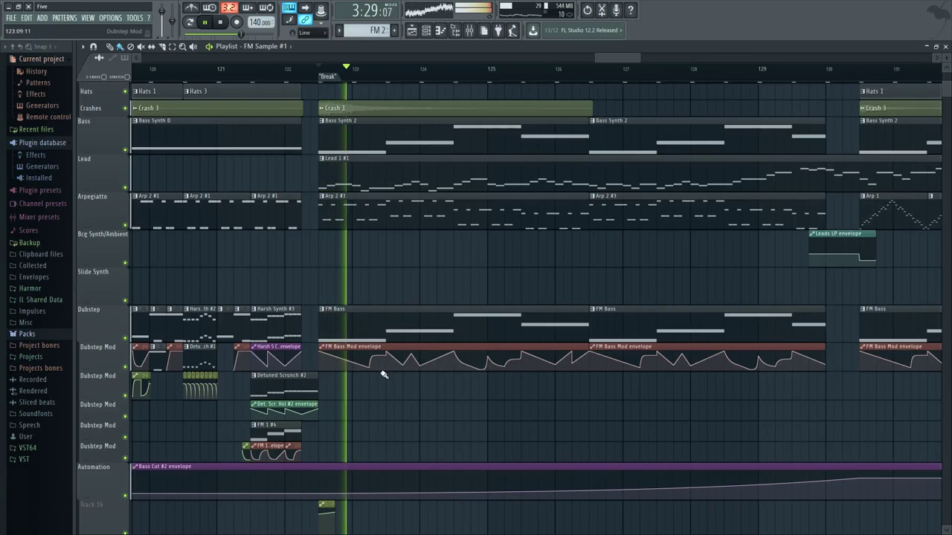
scroll(388, 386, "up", 2)
scroll(387, 344, "down", 1)
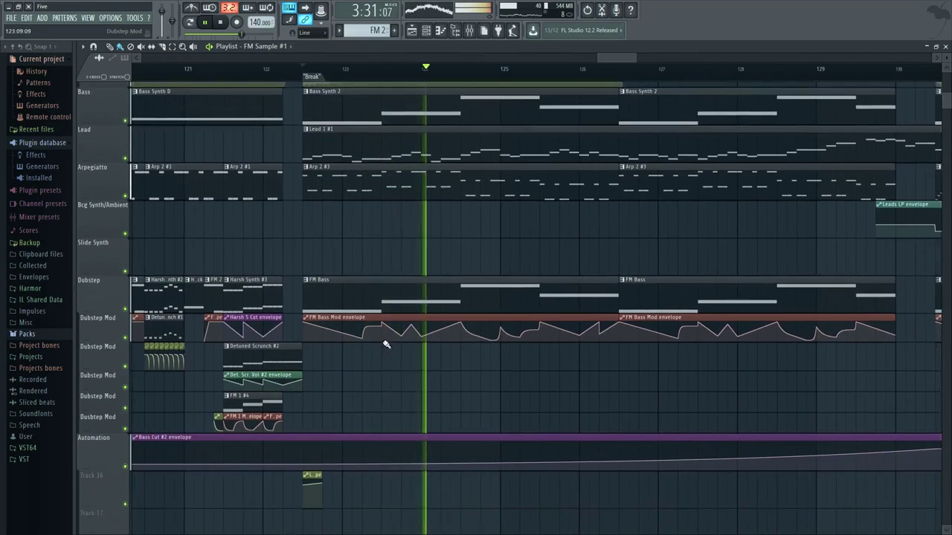
scroll(386, 344, "down", 2)
key("space")
Step: Open the FM Bass notes in the piano roll and compare the Sytrus settings of the FM Bass and FM 3 channels
double_click(333, 261)
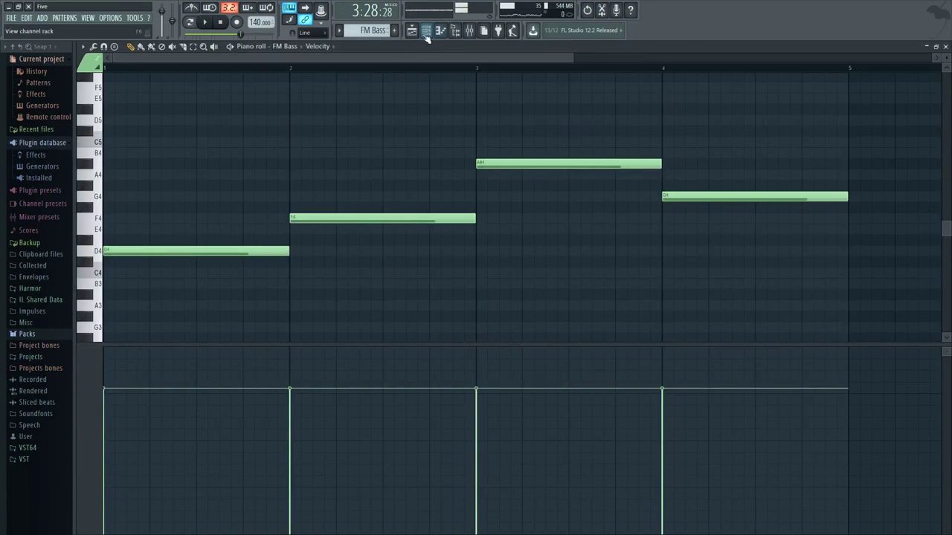
left_click(427, 33)
scroll(597, 274, "up", 6)
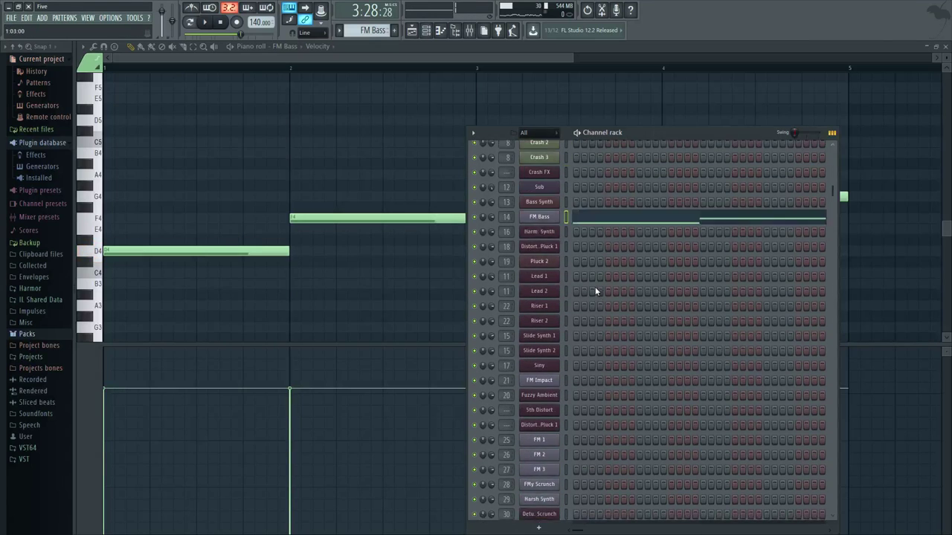
left_click(541, 240)
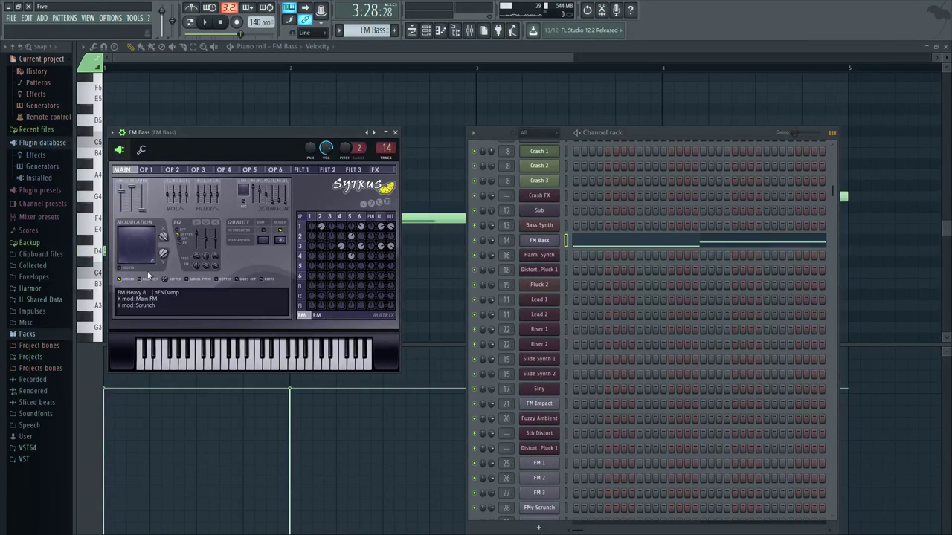
left_click(540, 493)
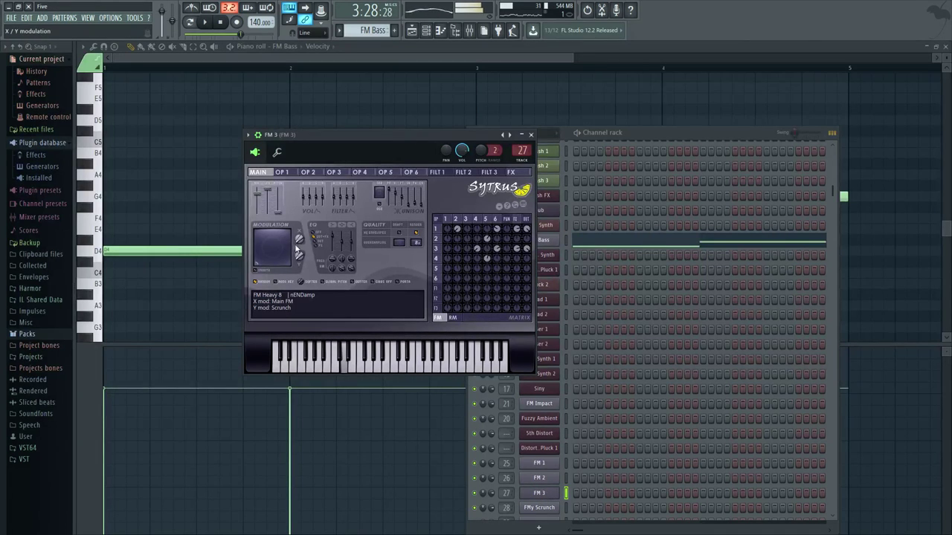
left_click(526, 240)
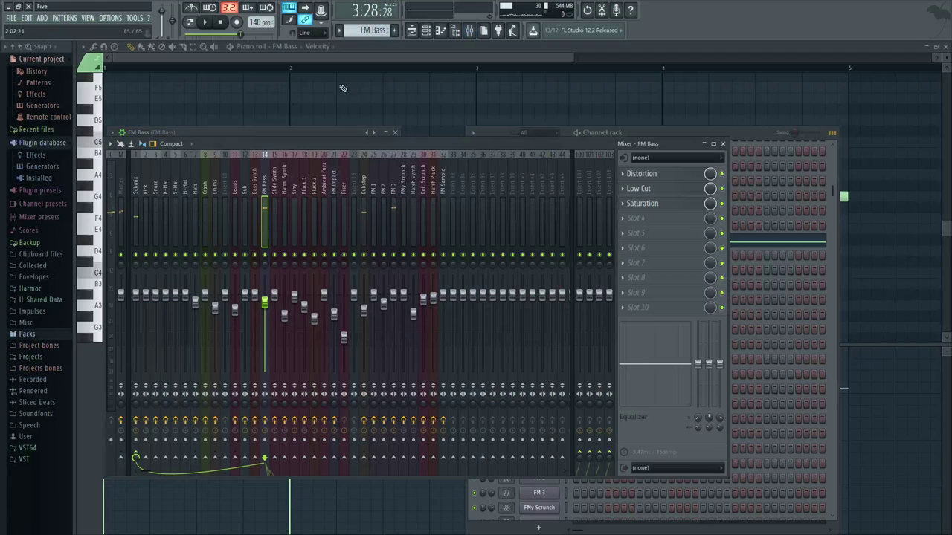
Step: Inspect the Distortion, Low Cut and Saturation effects on the FM Bass mixer track, and close the mixer
left_click(687, 175)
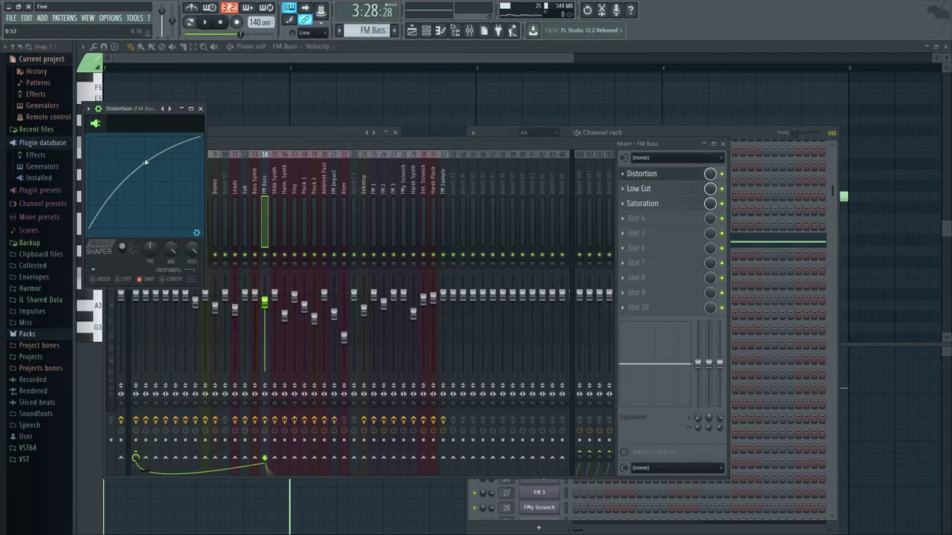
left_click(638, 189)
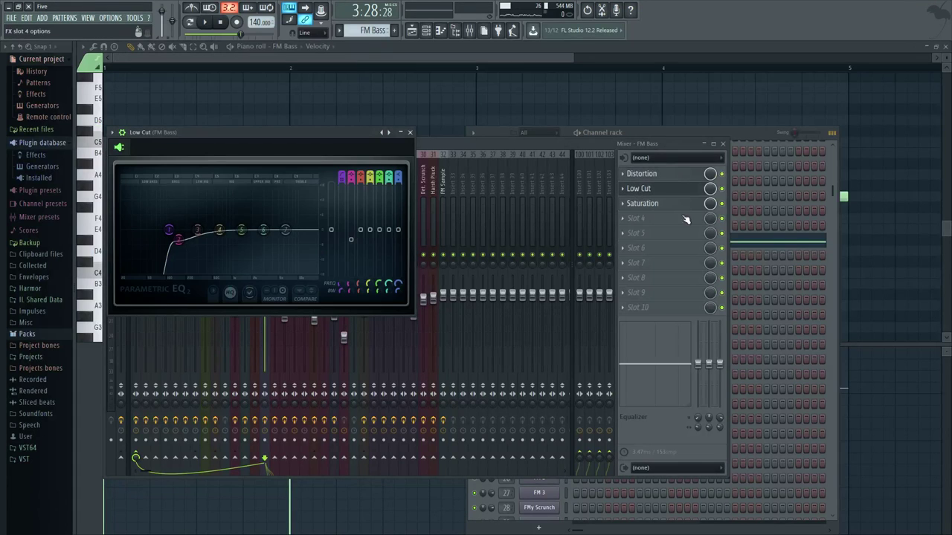
left_click(652, 191)
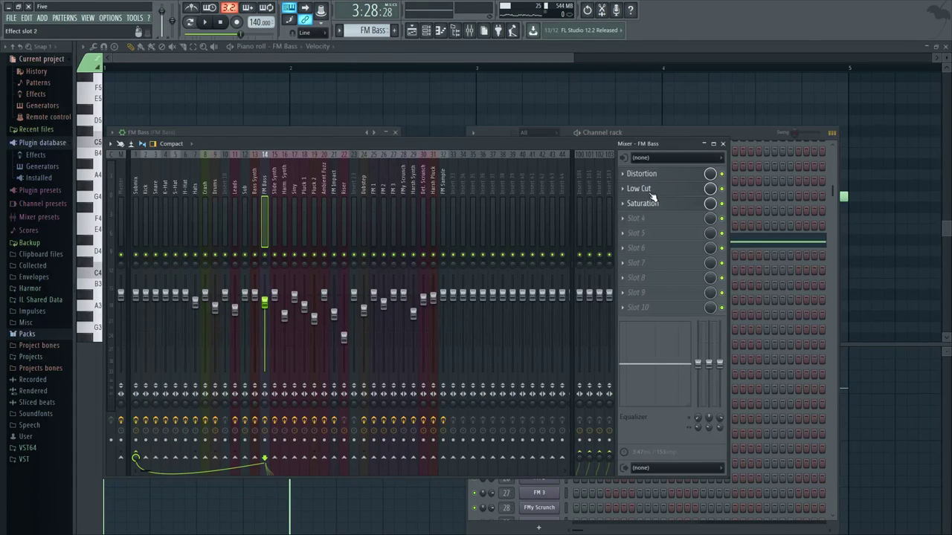
left_click(653, 205)
left_click(654, 206)
left_click(724, 144)
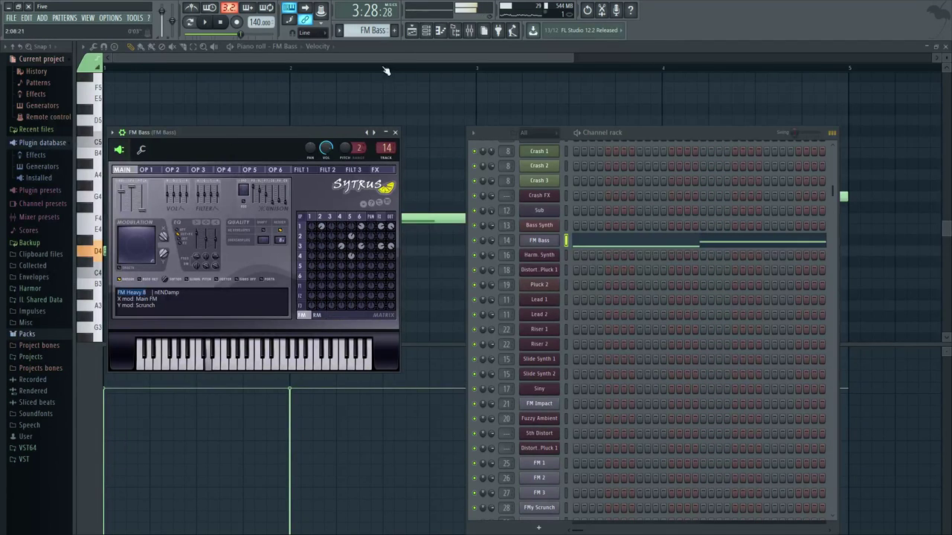
Step: Return to the playlist, recheck the FM Bass synth, close its windows, and play the Break to follow the FM Bass Mod envelope
left_click(414, 32)
scroll(378, 250, "up", 3)
scroll(383, 355, "up", 3)
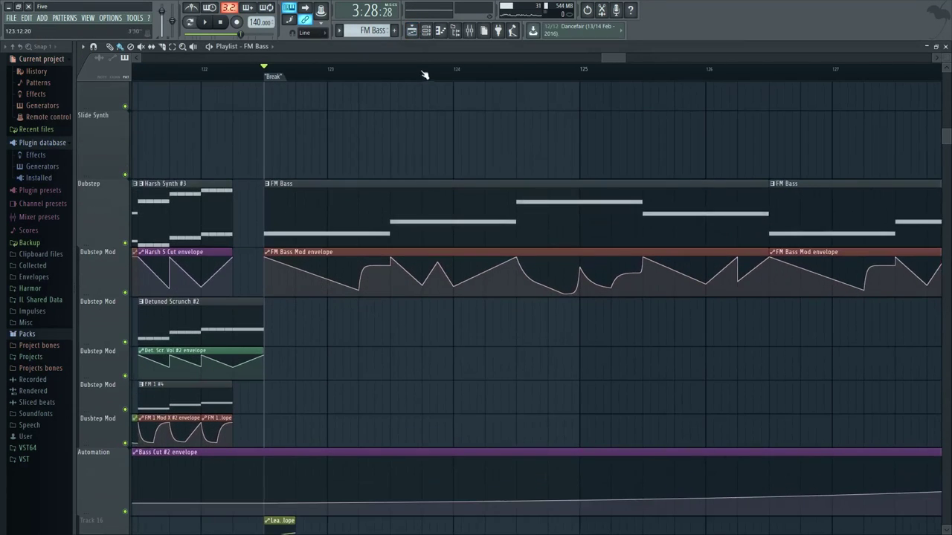
left_click(425, 32)
left_click(543, 240)
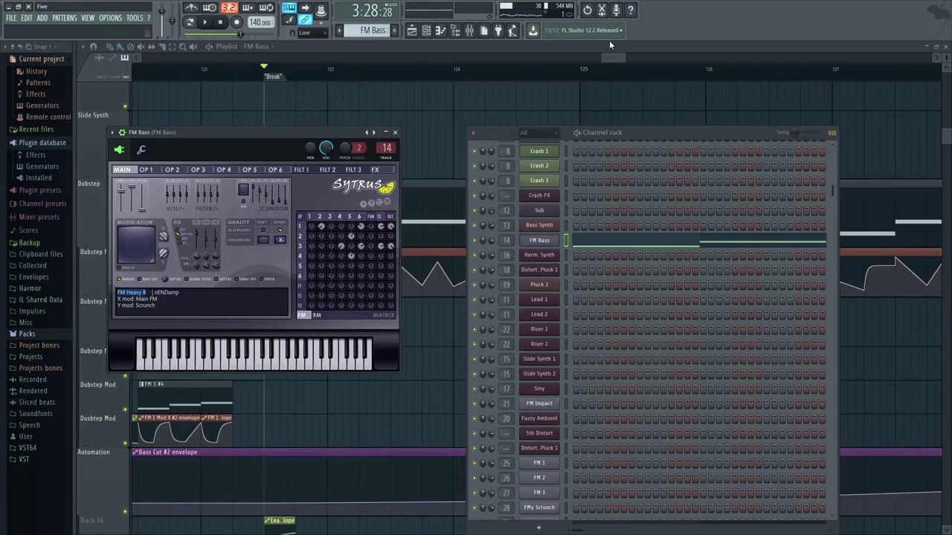
key("F12")
key("space")
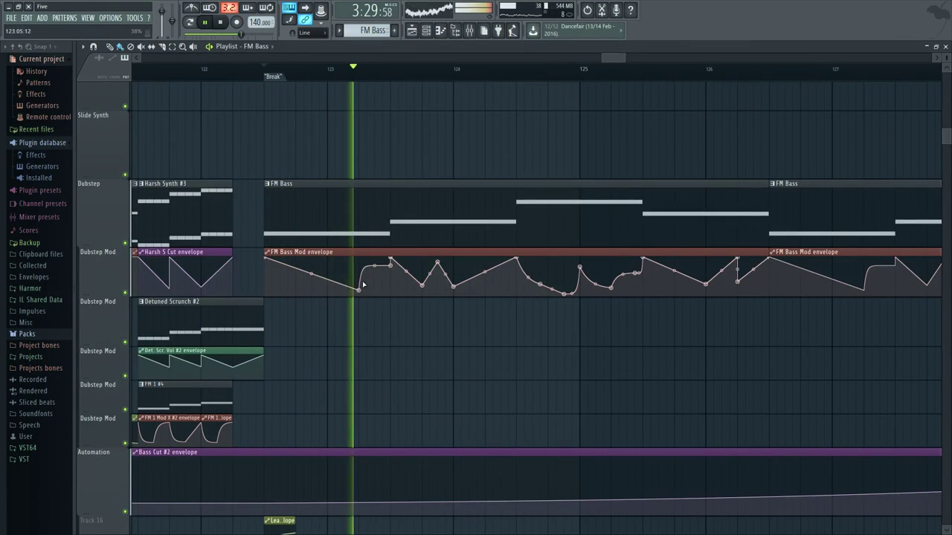
Step: Follow the playback of the Break along the Lead, Arpeggiatto and FM Bass tracks, and stop at the gap around bar 130
scroll(411, 147, "up", 5)
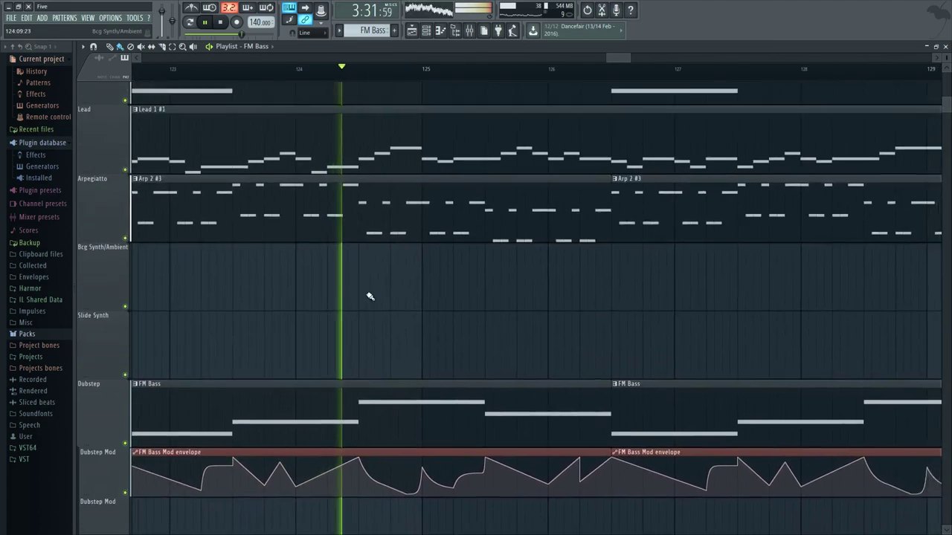
scroll(371, 297, "down", 2)
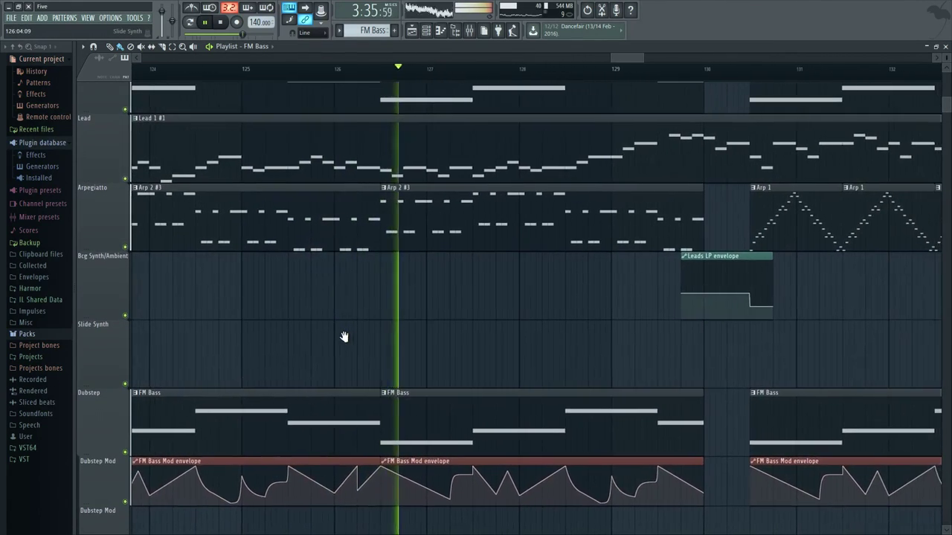
scroll(461, 341, "down", 1)
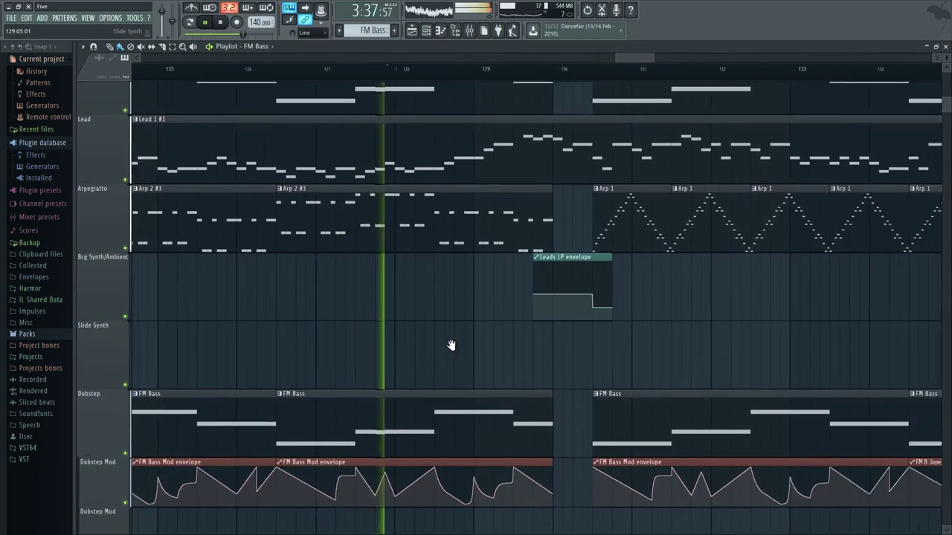
left_click_drag(450, 344, 389, 347)
left_click_drag(505, 346, 480, 358)
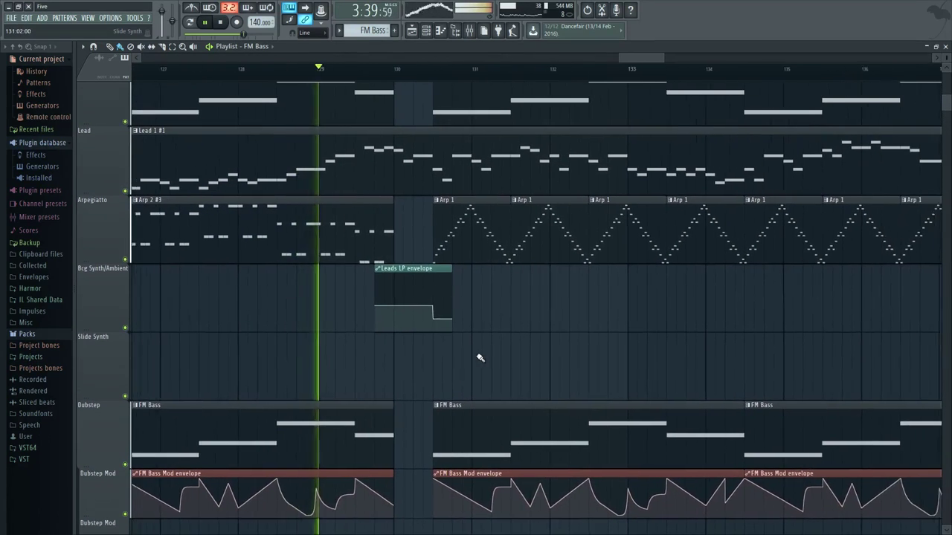
scroll(480, 358, "down", 1)
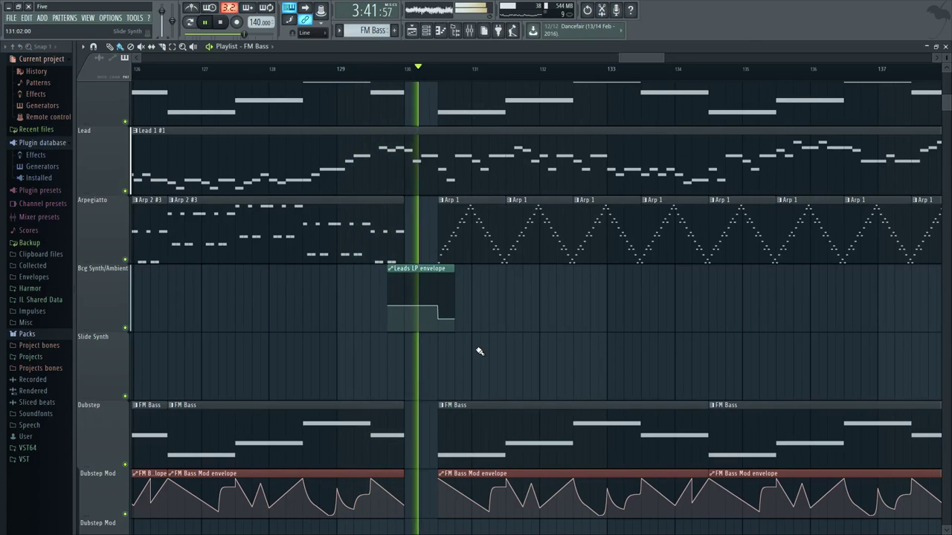
key("space")
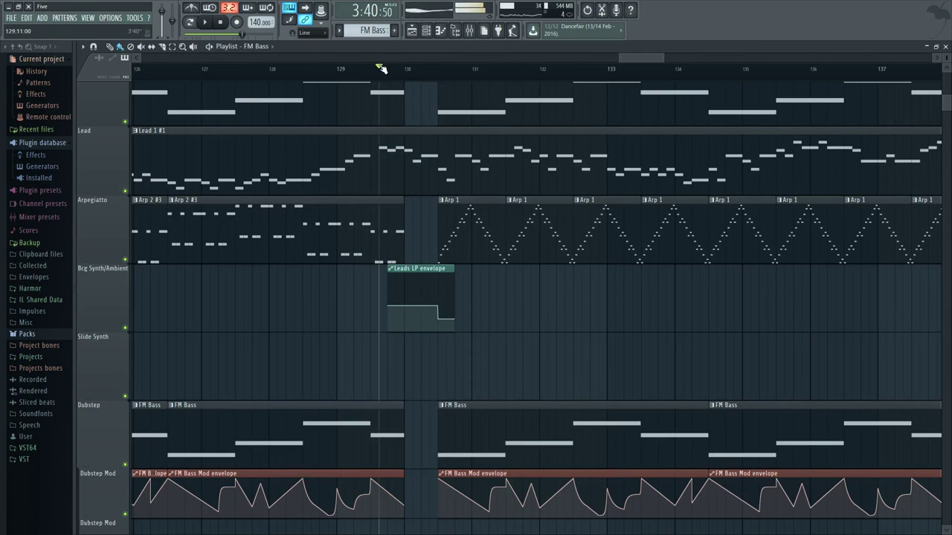
Step: Mute the Leads LP envelope clip, play the gap at bar 130 without it, and unmute the clip
scroll(380, 68, "up", 3)
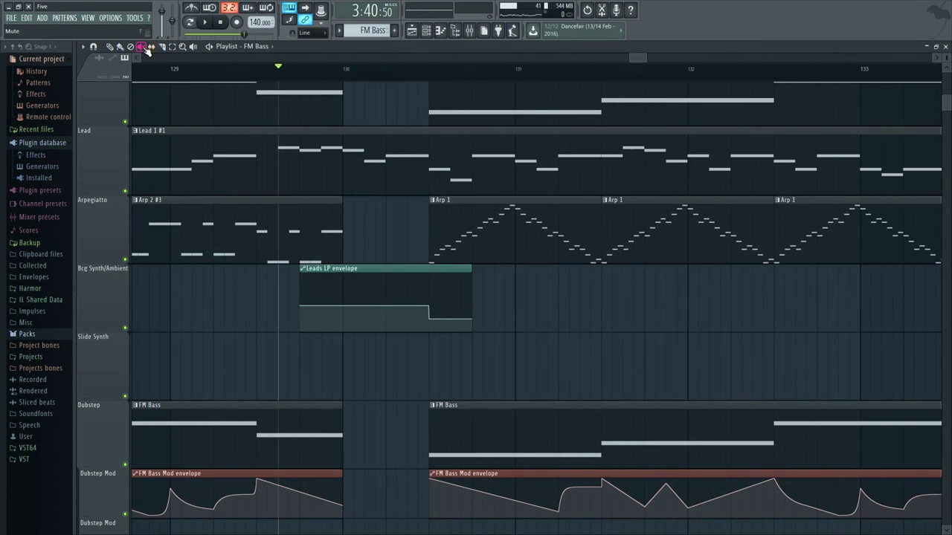
left_click(375, 275)
key("space")
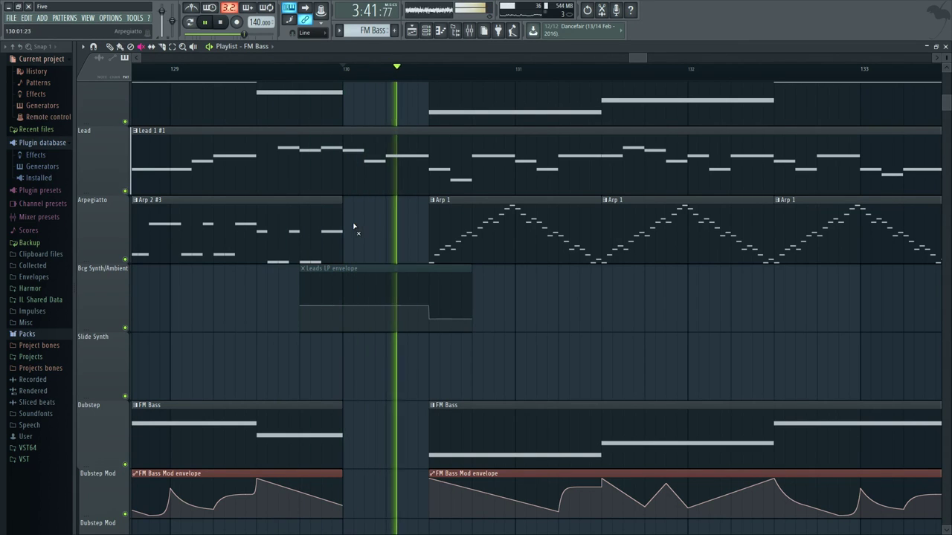
key("space")
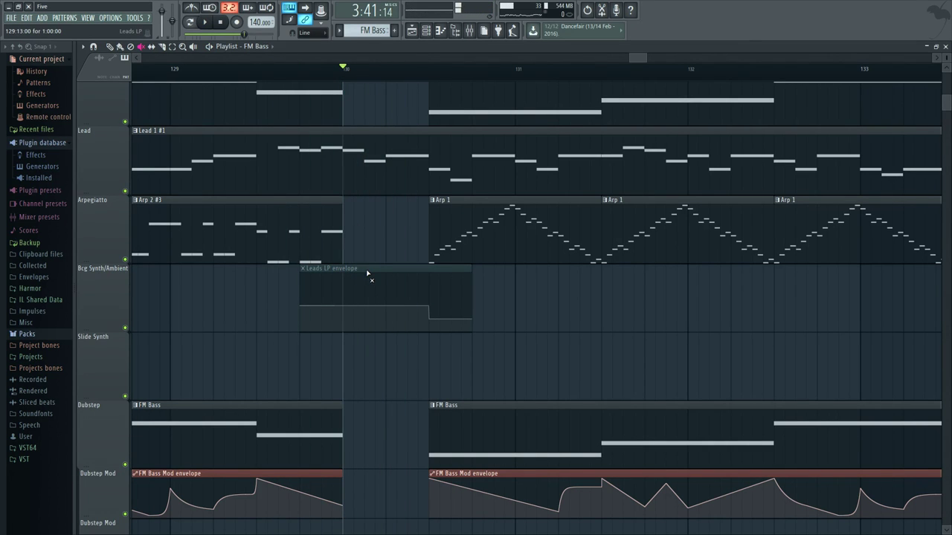
key("ctrl+m")
Step: Look over the Leads LP envelope clip, and bring up the mixer with the Leads track selected
scroll(522, 336, "down", 5)
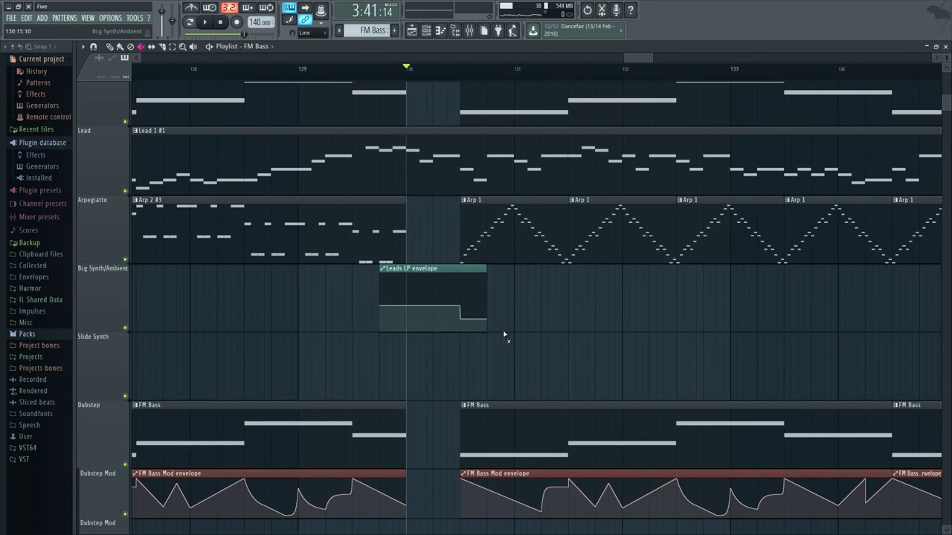
scroll(484, 339, "up", 4)
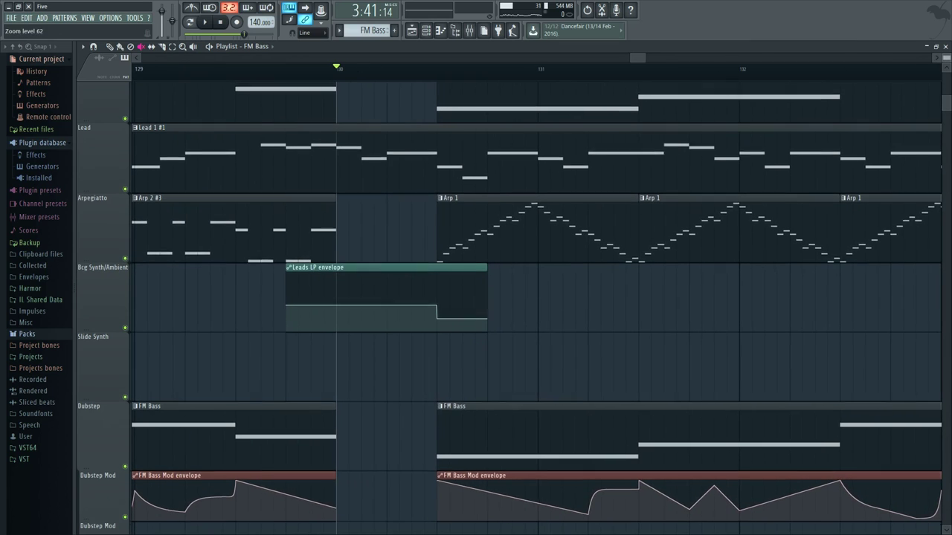
scroll(343, 316, "down", 2)
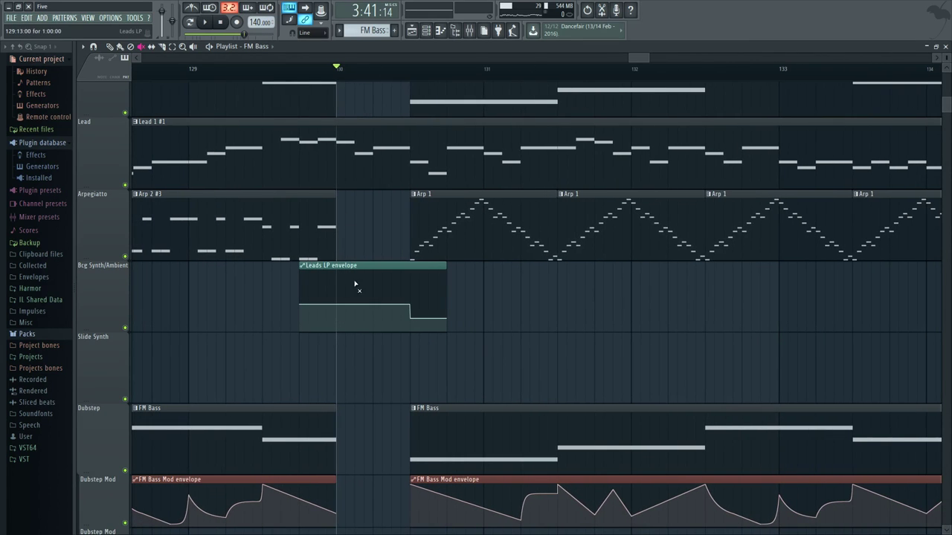
scroll(353, 346, "up", 3)
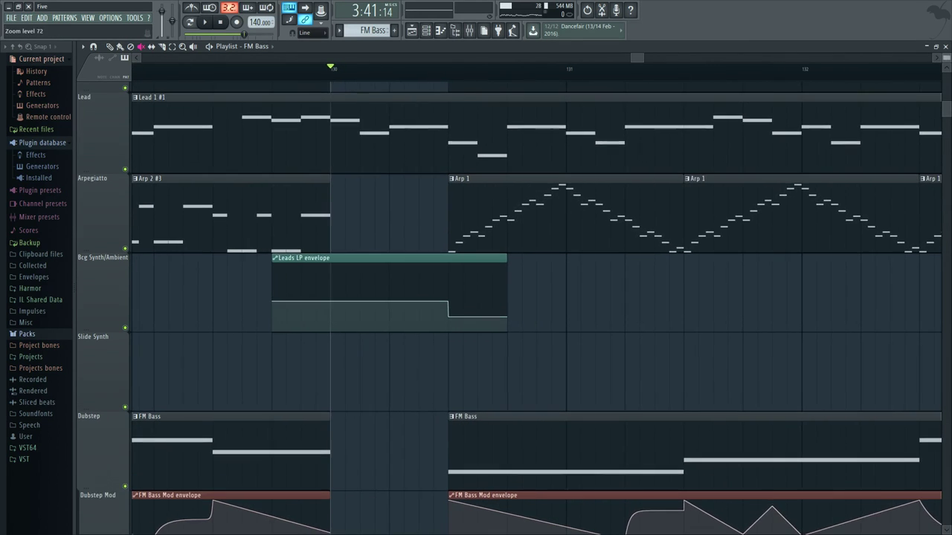
scroll(348, 344, "up", 1)
scroll(347, 343, "down", 3)
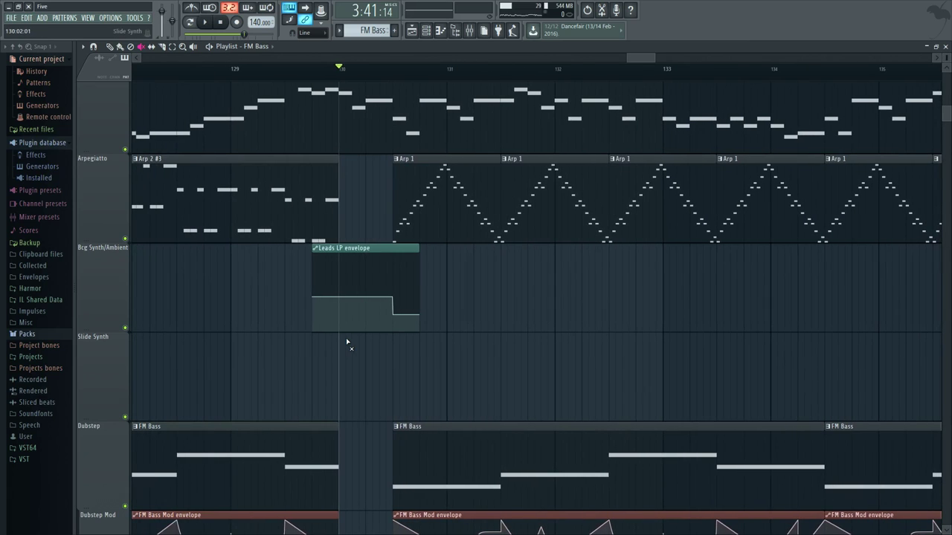
key("F10")
key("F10")
key("F9")
left_click(295, 175)
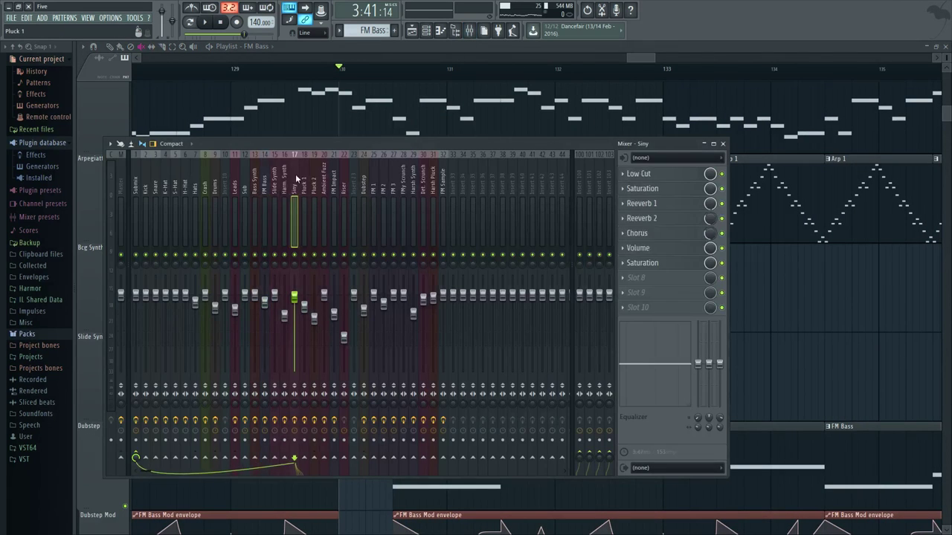
left_click(261, 179)
left_click_drag(259, 179, 235, 179)
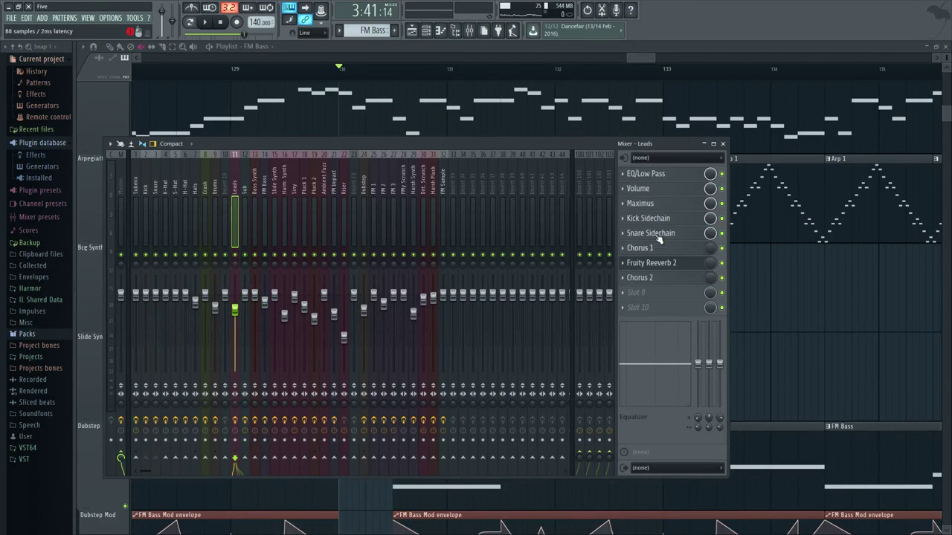
Step: Inspect the Leads track's effects, and play the gap with its EQ/Low Pass open
left_click(660, 221)
left_click(661, 221)
left_click(654, 188)
left_click(650, 176)
key("space")
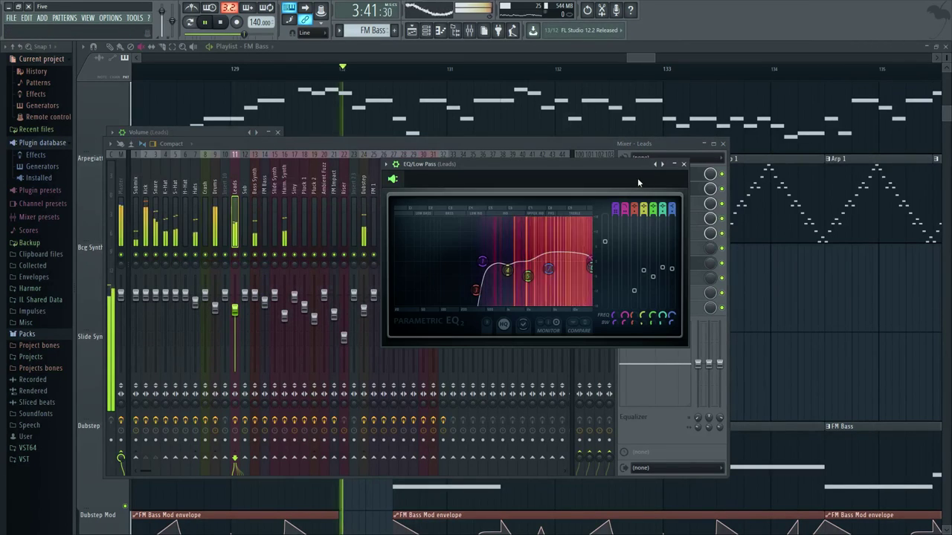
key("space")
Step: Replay from about bar 129 with the Leads EQ/Low Pass open to examine how the envelope moves its low-cut band, and close the mixer
left_click(256, 58)
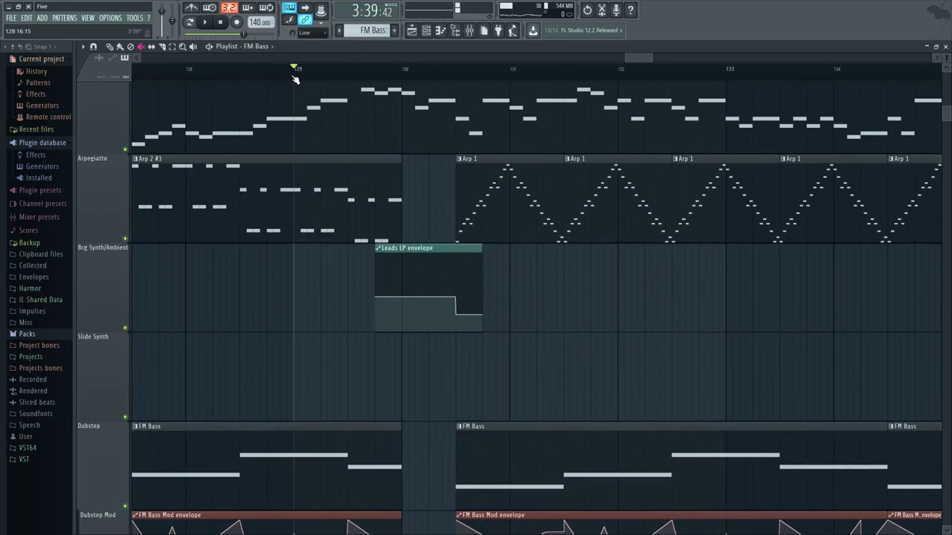
left_click(469, 30)
left_click(662, 177)
key("space")
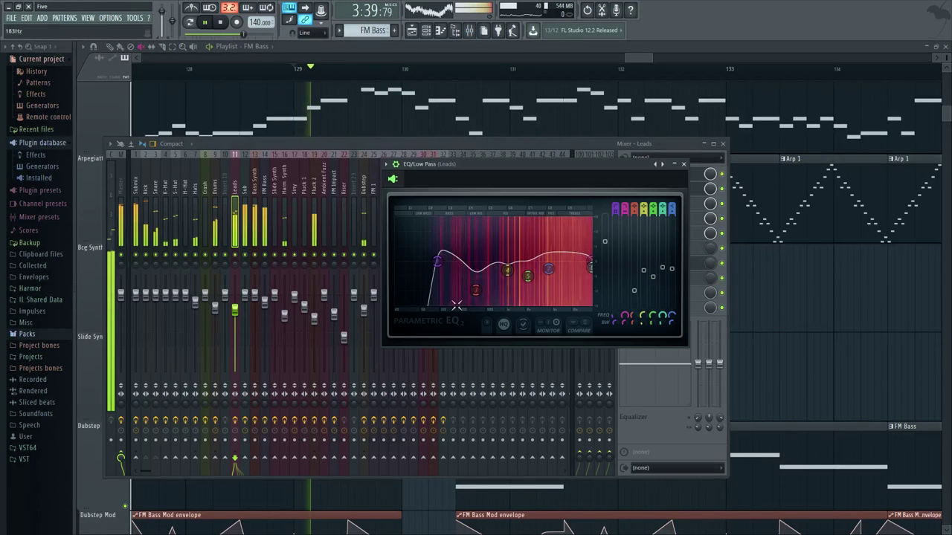
left_click_drag(442, 266, 486, 266)
left_click(637, 59)
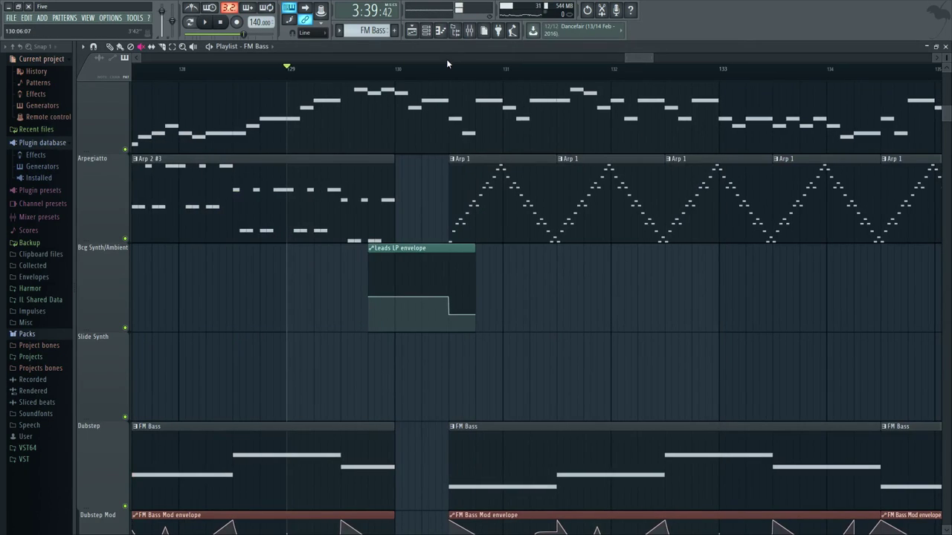
Step: Play the second half of the Break from where the Arp 1 clips begin, and stop playback
left_click(446, 59)
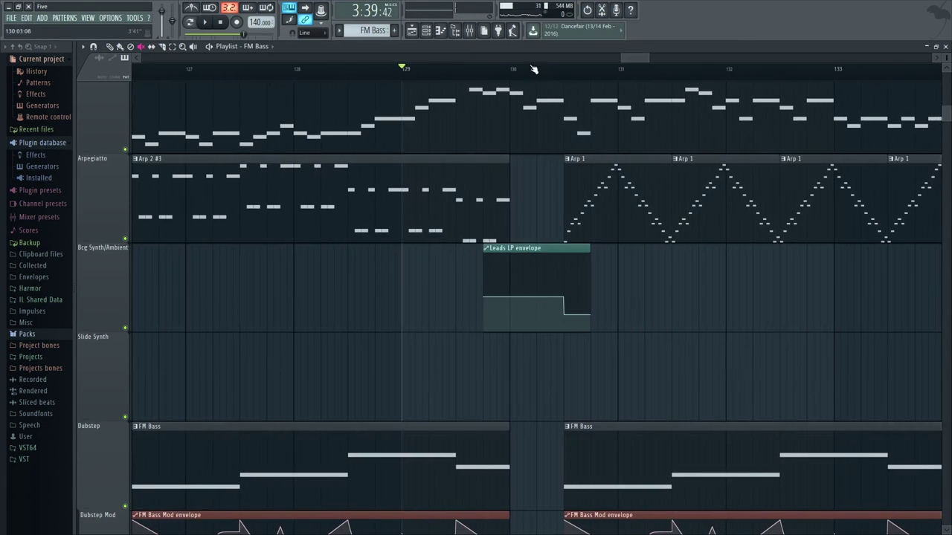
left_click(562, 72)
key("space")
scroll(707, 314, "down", 3)
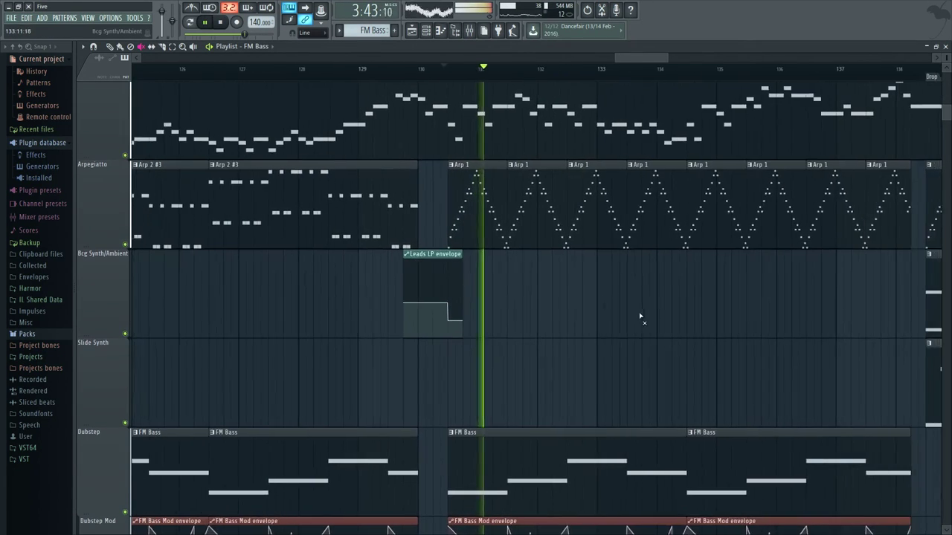
scroll(641, 319, "up", 1)
scroll(532, 349, "down", 3)
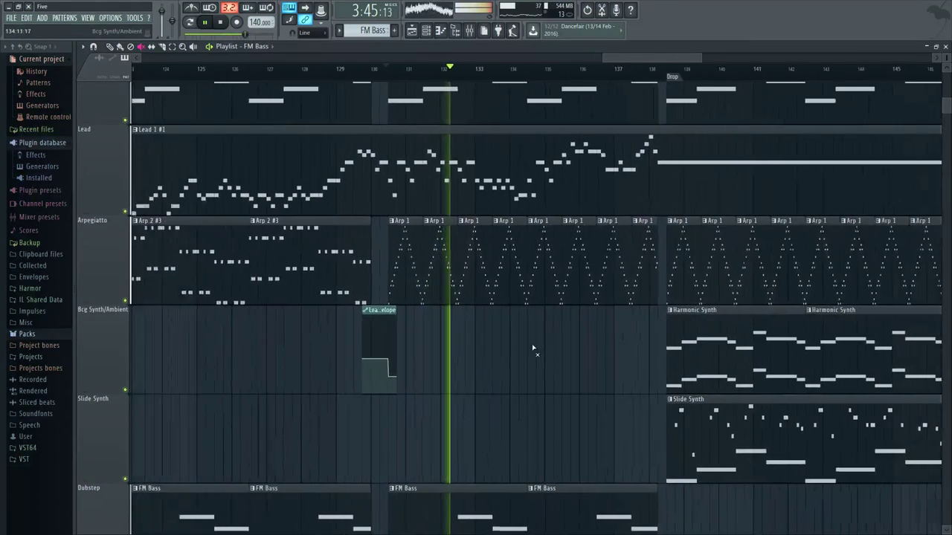
key("space")
Step: Play the arrangement from the Break marker to hear the section in context
scroll(310, 329, "up", 2)
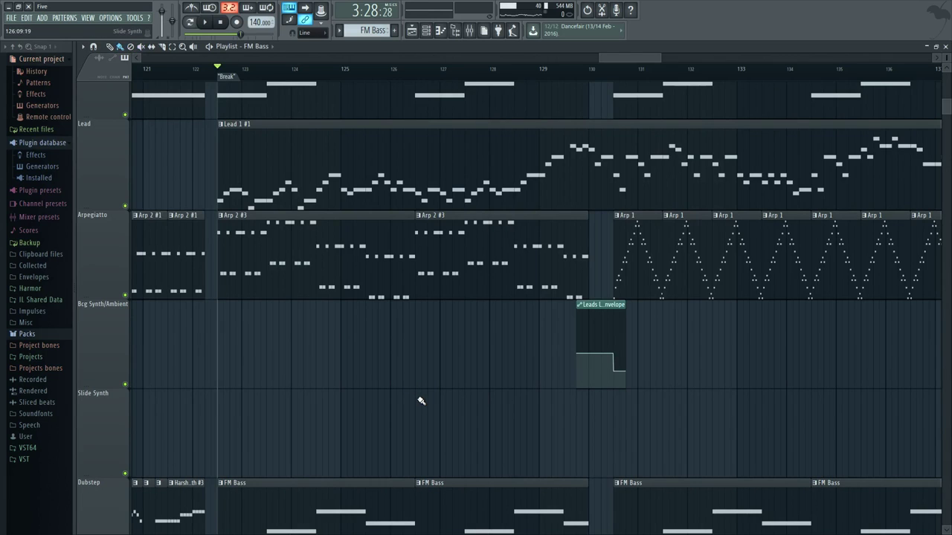
key("space")
key("F9")
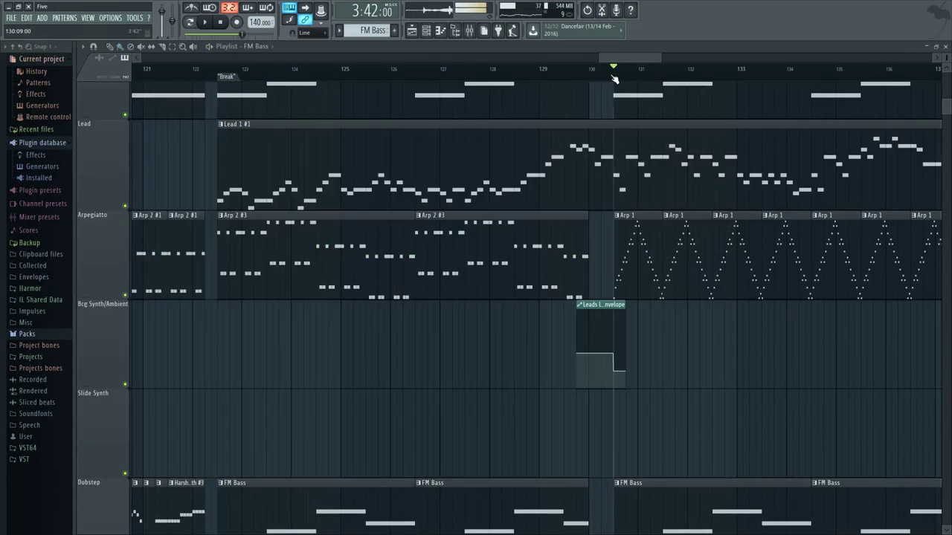
Step: Move the playhead to the Drop marker, and examine the Harmonic Synth, Slide Synth and Leads envelope clips in that section
scroll(570, 340, "right", 5)
scroll(622, 335, "up", 1)
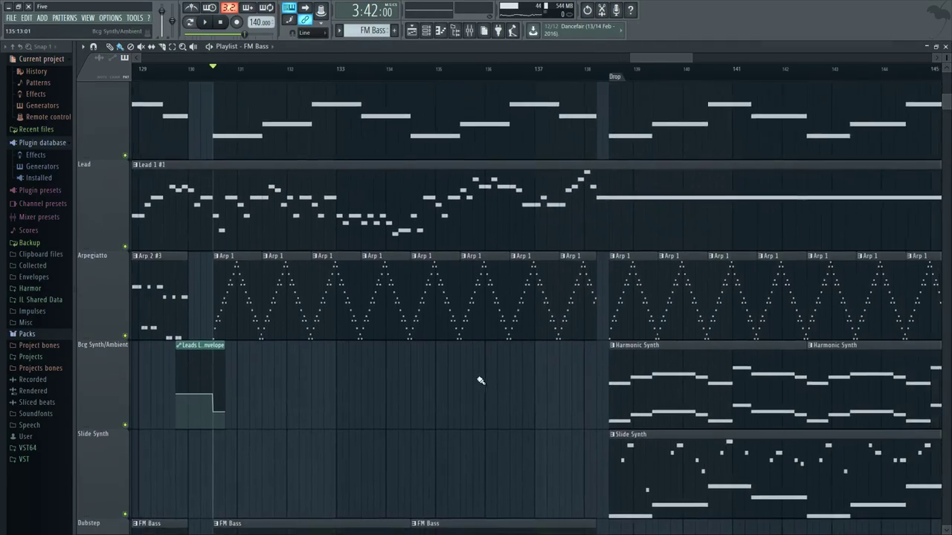
scroll(480, 380, "down", 1)
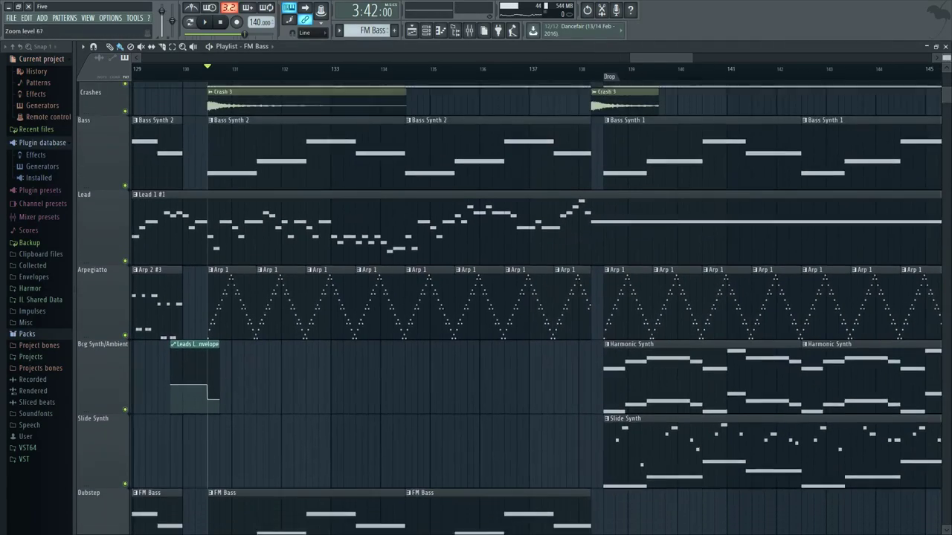
scroll(438, 363, "down", 2)
scroll(467, 272, "up", 1)
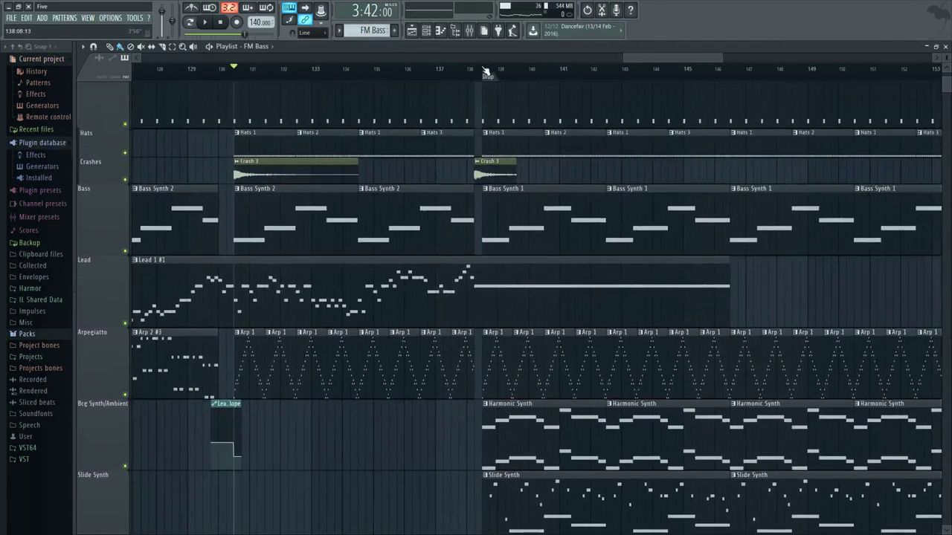
scroll(439, 238, "down", 4)
scroll(408, 225, "down", 2)
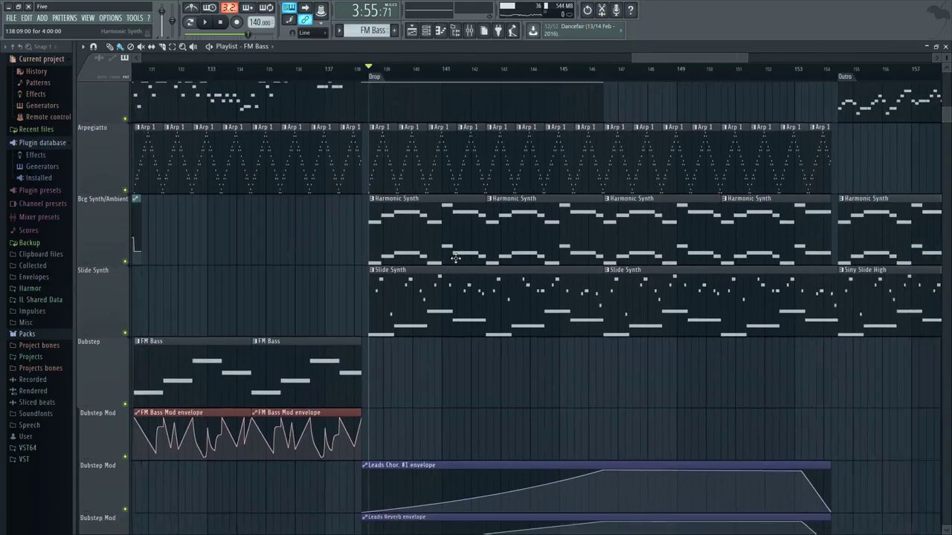
scroll(404, 223, "up", 2)
scroll(629, 412, "down", 2)
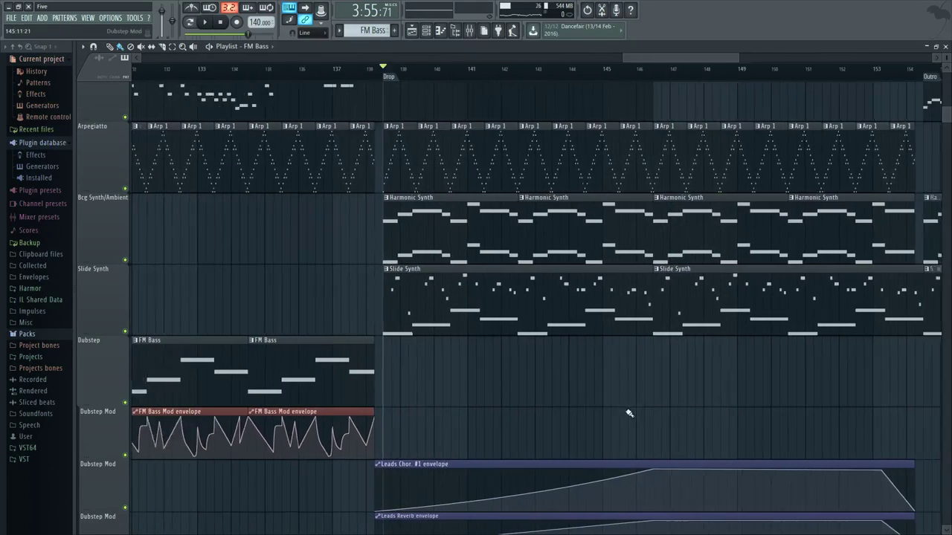
Step: Play the start of the Drop, survey the wider arrangement, and replay the section from the Drop marker
scroll(561, 421, "down", 1)
scroll(446, 364, "down", 2)
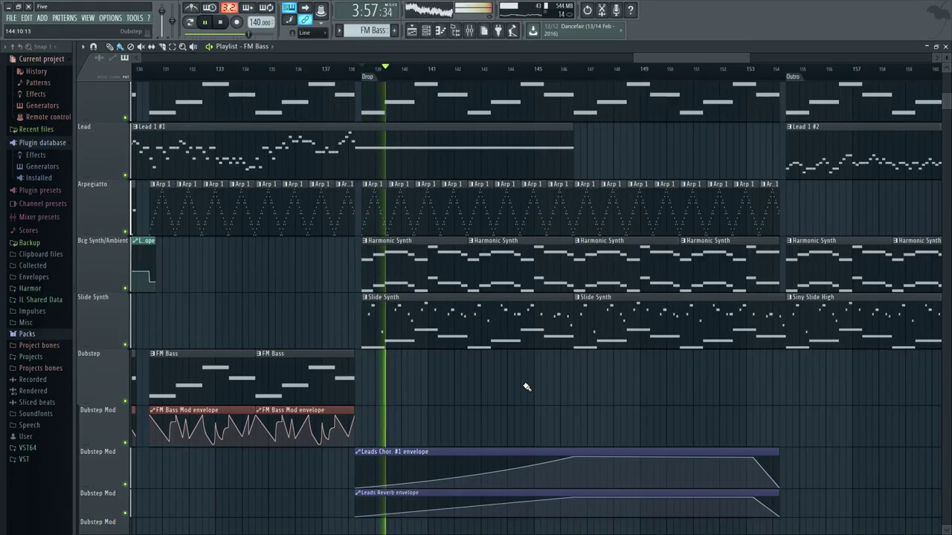
scroll(470, 346, "down", 5)
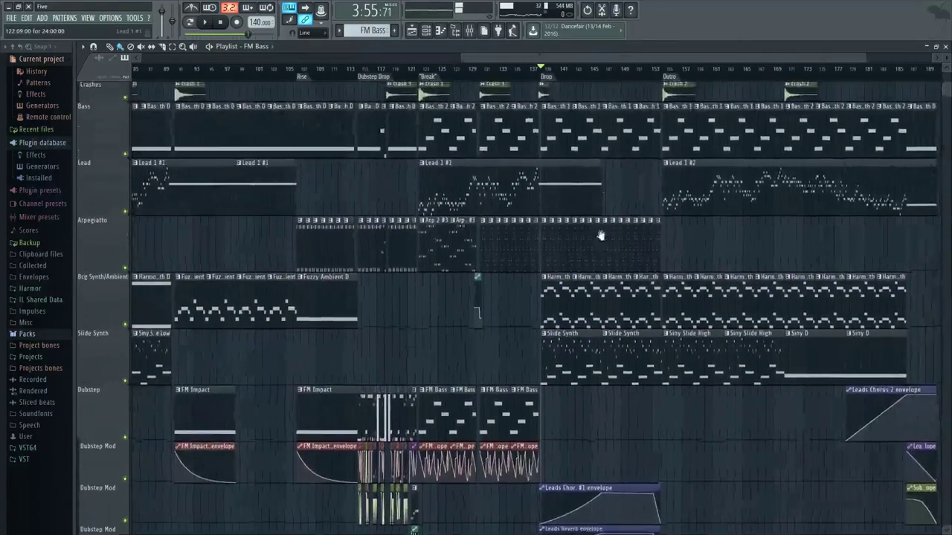
scroll(601, 236, "up", 6)
scroll(520, 159, "right", 5)
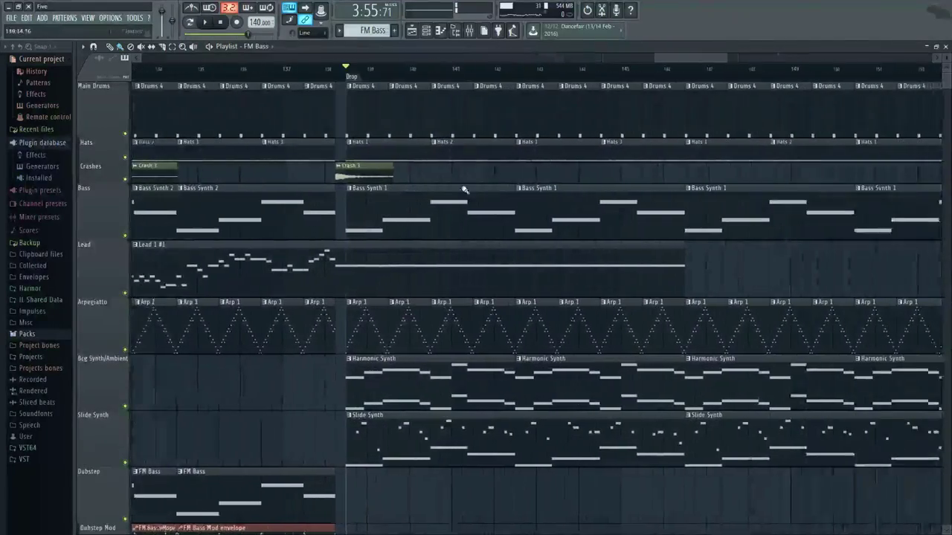
scroll(446, 238, "down", 3)
key("space")
scroll(604, 235, "down", 2)
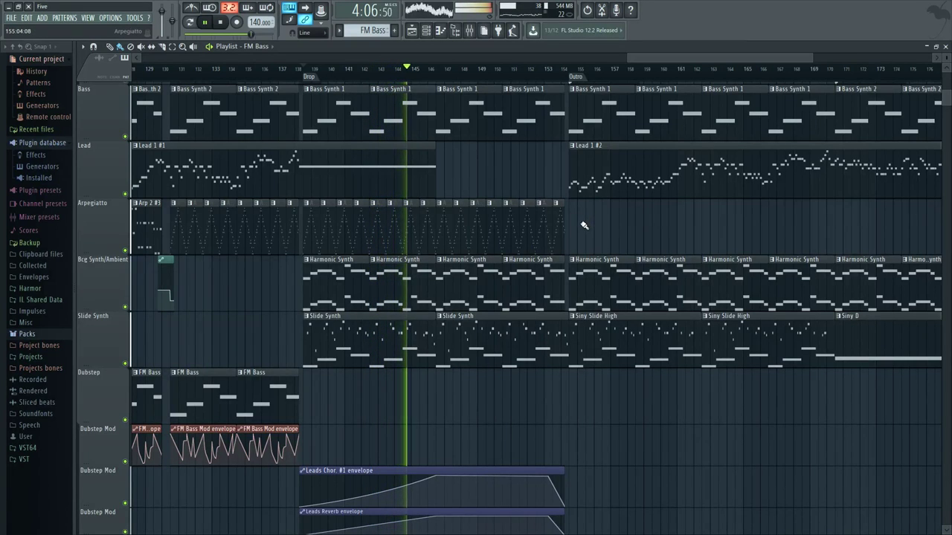
Step: Move the playhead to the Outro marker, stop playback, and show the Outro clips
left_click(571, 71)
key("space")
scroll(645, 216, "up", 2)
left_click_drag(646, 216, 552, 295)
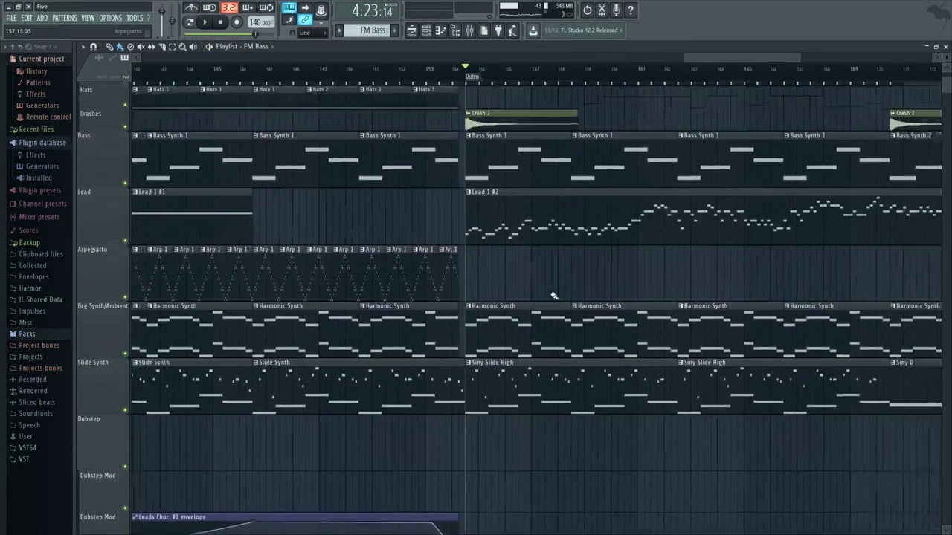
Step: Survey the Outro clips within the wider arrangement, and play the opening bars from the Outro marker
scroll(608, 128, "up", 1)
scroll(490, 182, "down", 4)
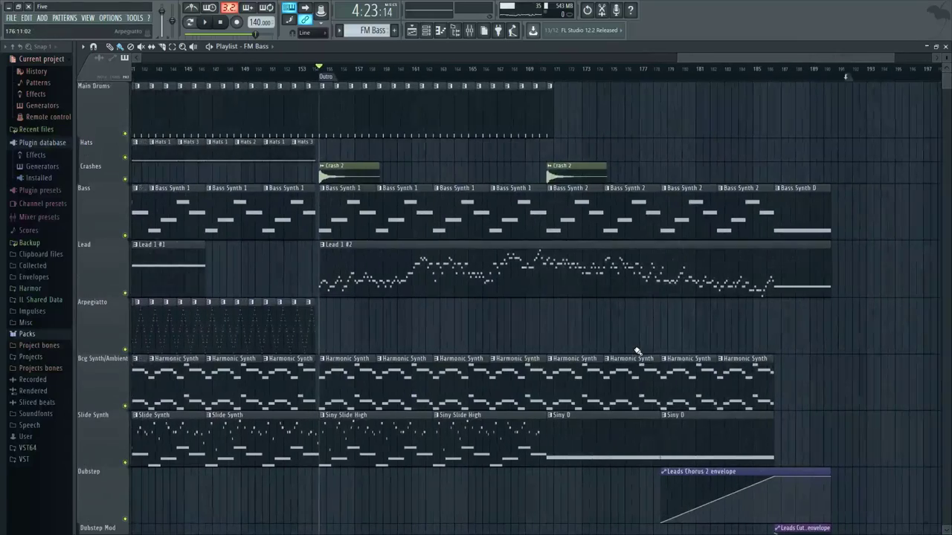
left_click_drag(431, 337, 476, 335)
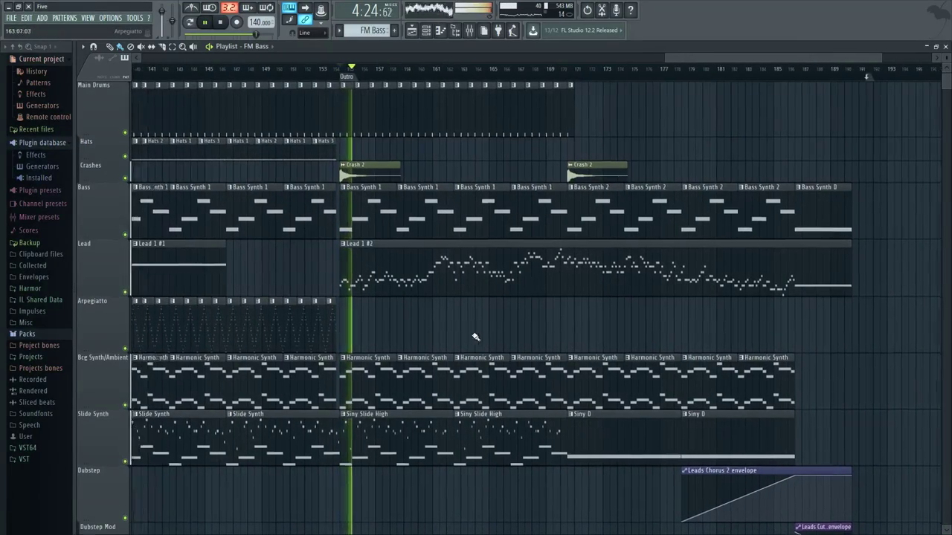
scroll(472, 336, "down", 1)
scroll(423, 330, "down", 3)
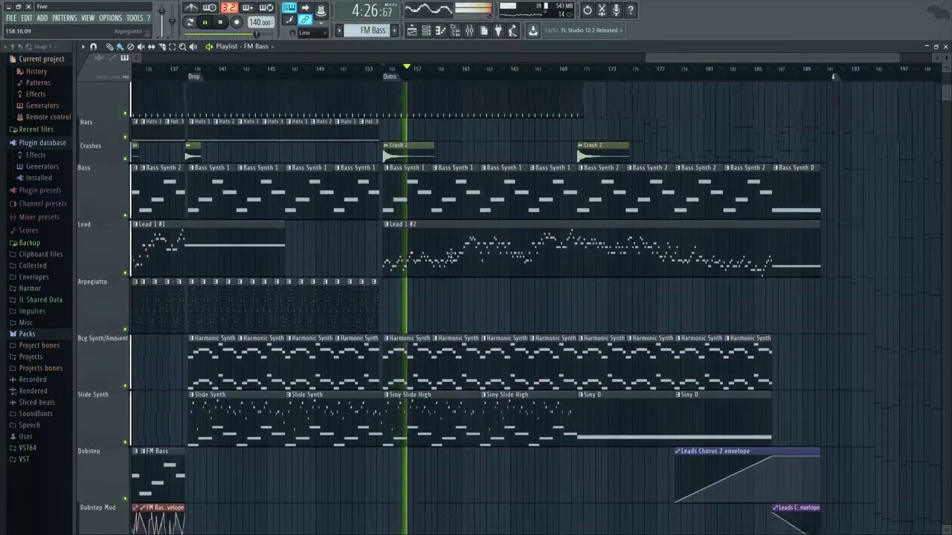
left_click_drag(431, 261, 442, 335)
key("space")
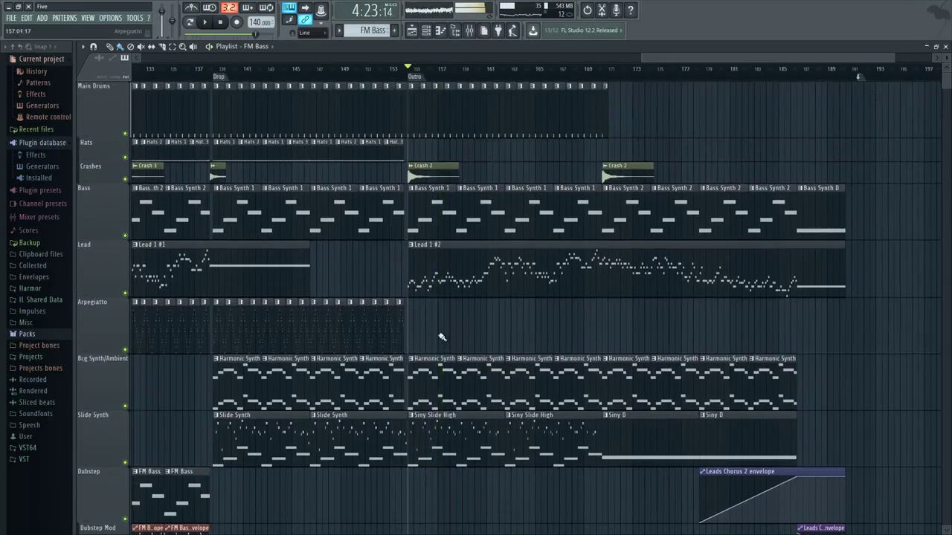
Step: Examine the Outro's bass, lead, Harmonic Synth and Siny Slide High clips alongside the preceding Drop section
scroll(451, 301, "up", 3)
left_click_drag(454, 288, 454, 280)
scroll(468, 327, "down", 3)
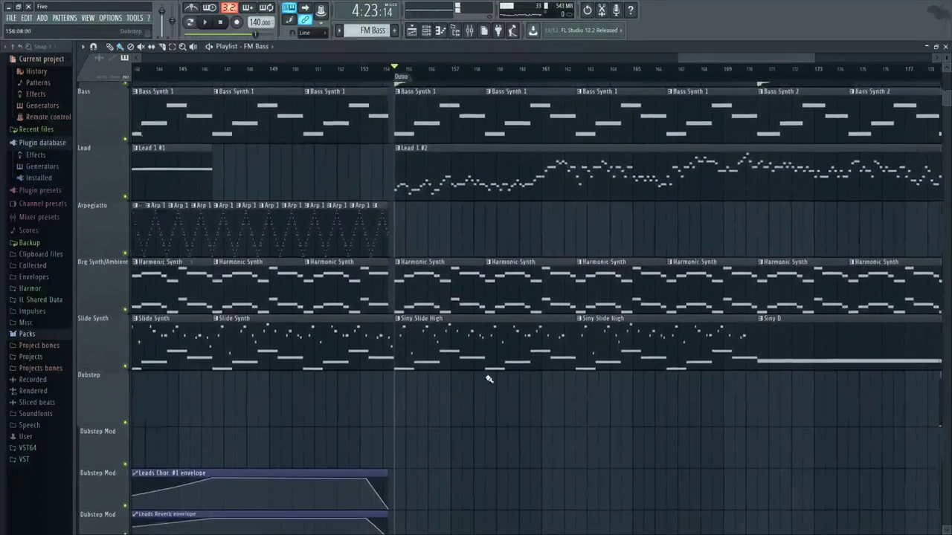
scroll(230, 381, "down", 4)
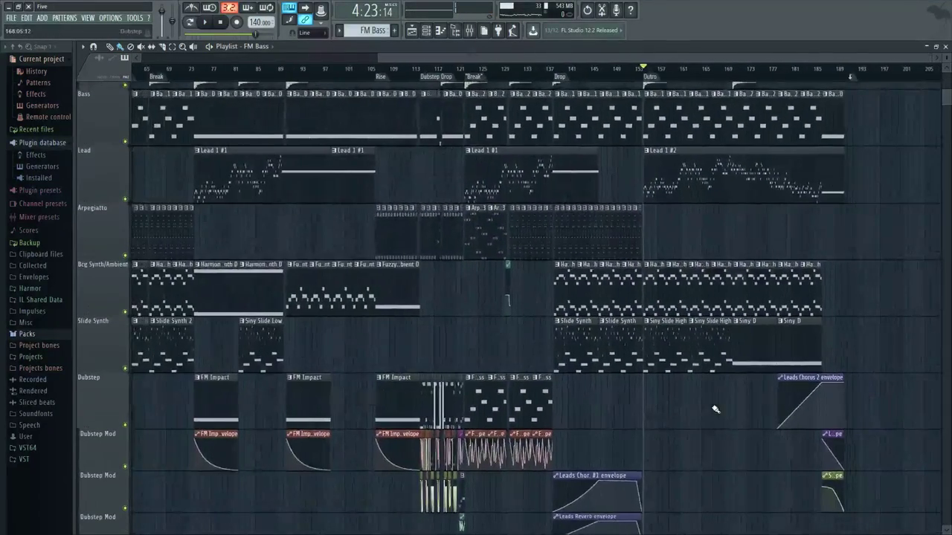
scroll(567, 371, "up", 4)
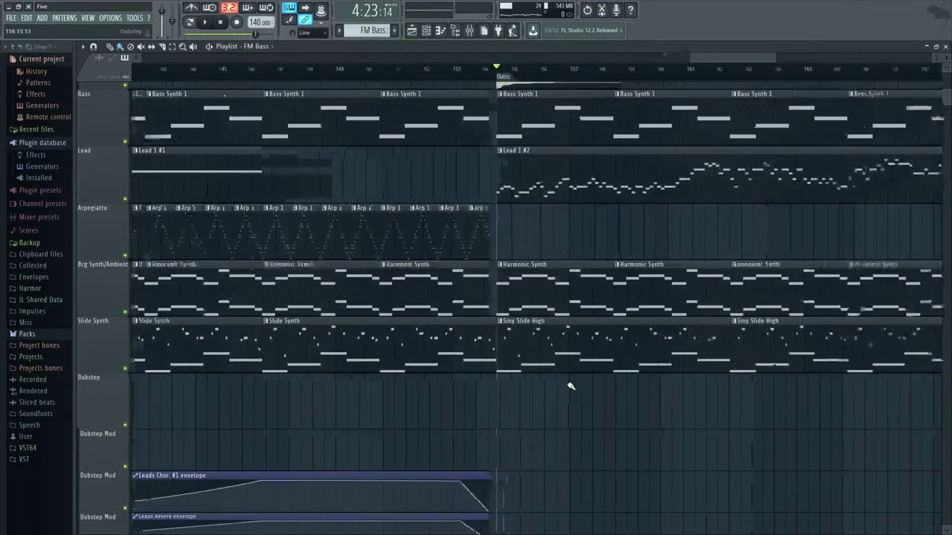
scroll(548, 223, "up", 2)
scroll(435, 278, "up", 1)
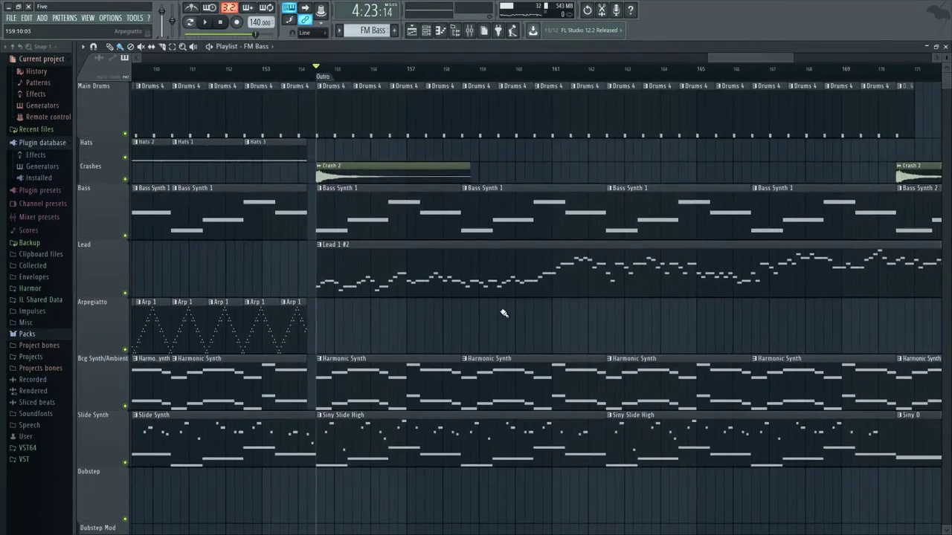
scroll(563, 340, "right", 1)
scroll(563, 340, "down", 1)
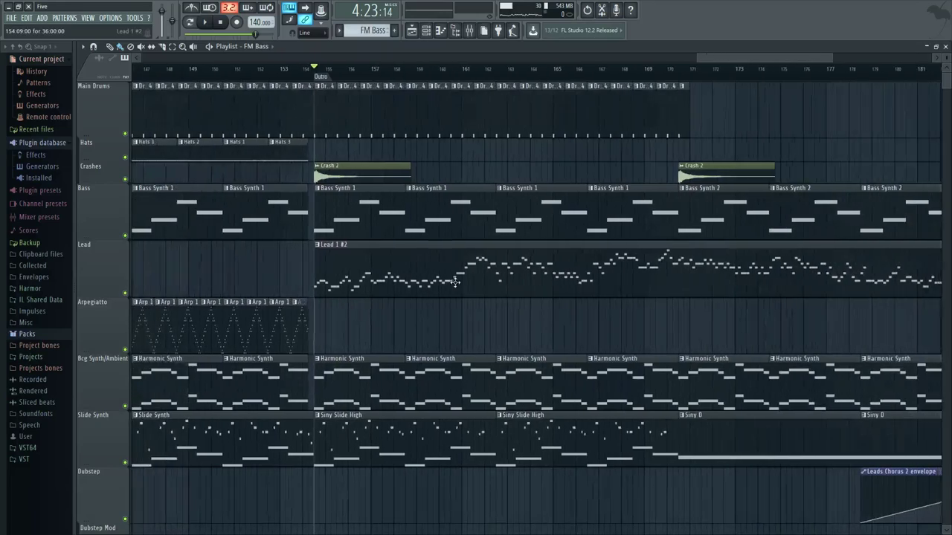
Step: View the Lead 1 #2 clip's notes in the piano roll, and play the Outro in the playlist
double_click(419, 276)
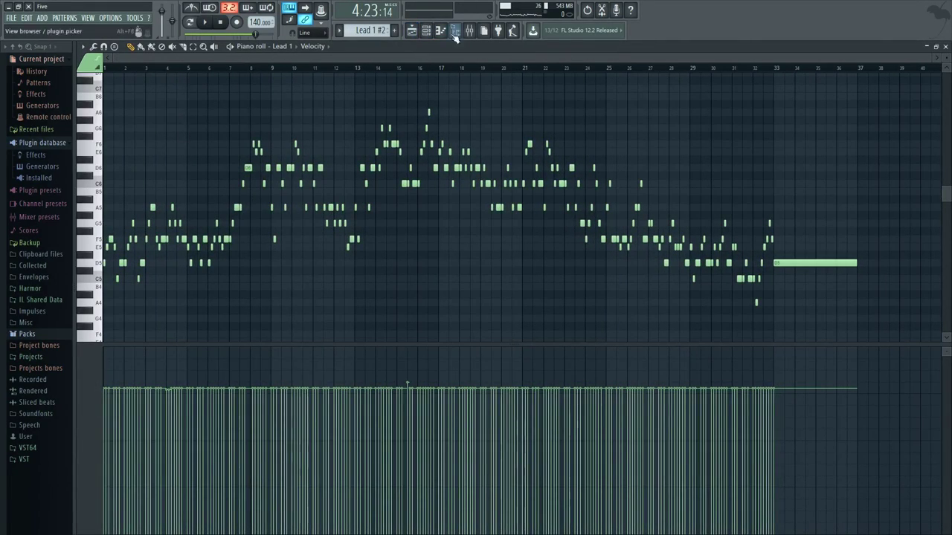
left_click(418, 32)
key("space")
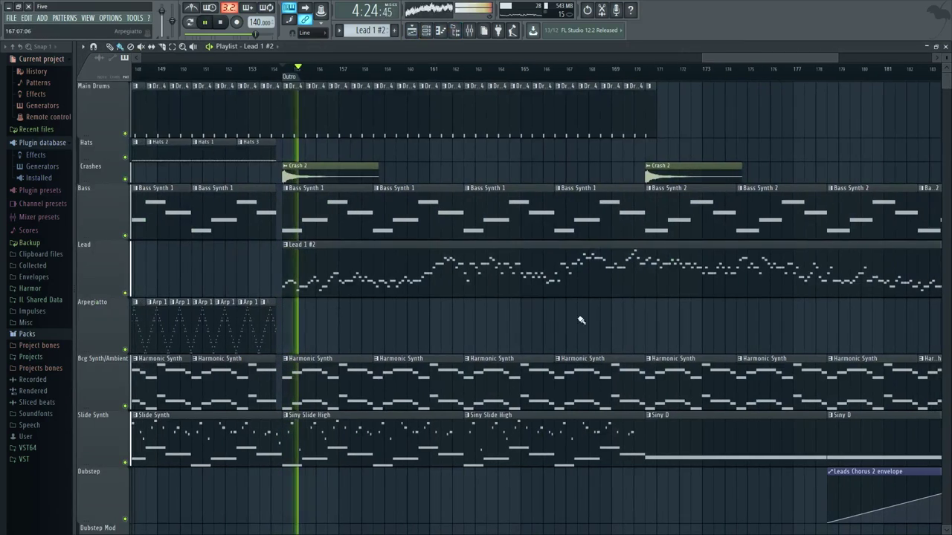
Step: Play the Lead 1 #2 pattern on its own in the piano roll, and return to the stopped playlist
double_click(282, 274)
left_click(426, 30)
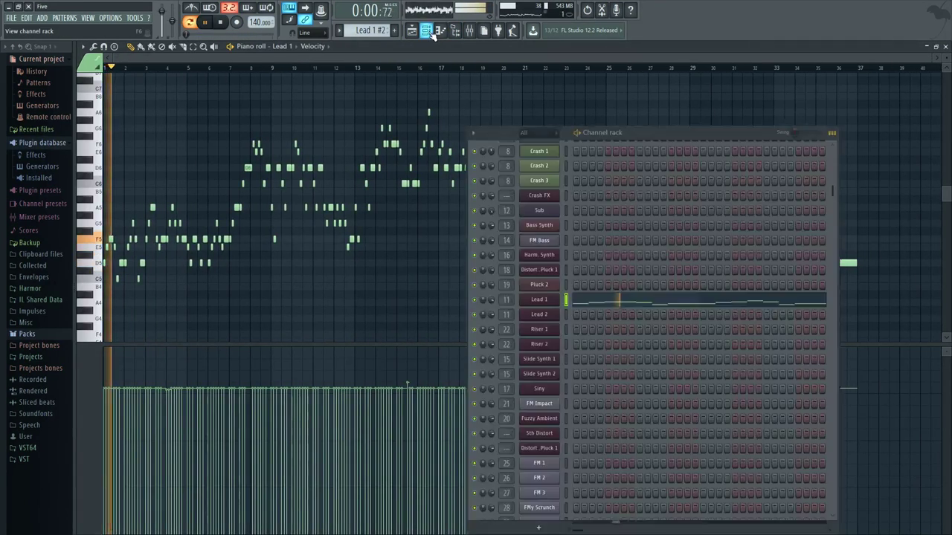
left_click(425, 30)
left_click(414, 30)
key("space")
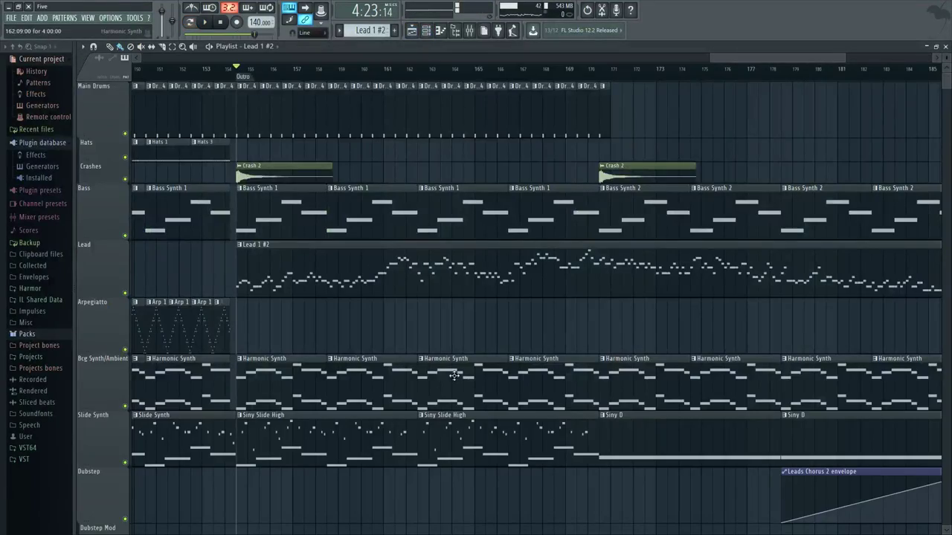
Step: Examine the Outro's automation clips, and play the section from the Outro marker
scroll(453, 375, "down", 10)
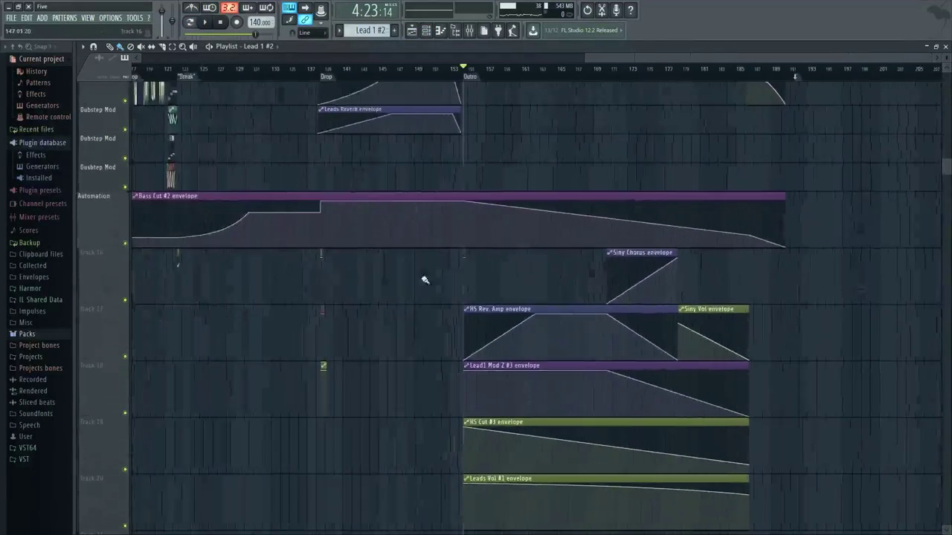
scroll(780, 304, "down", 2)
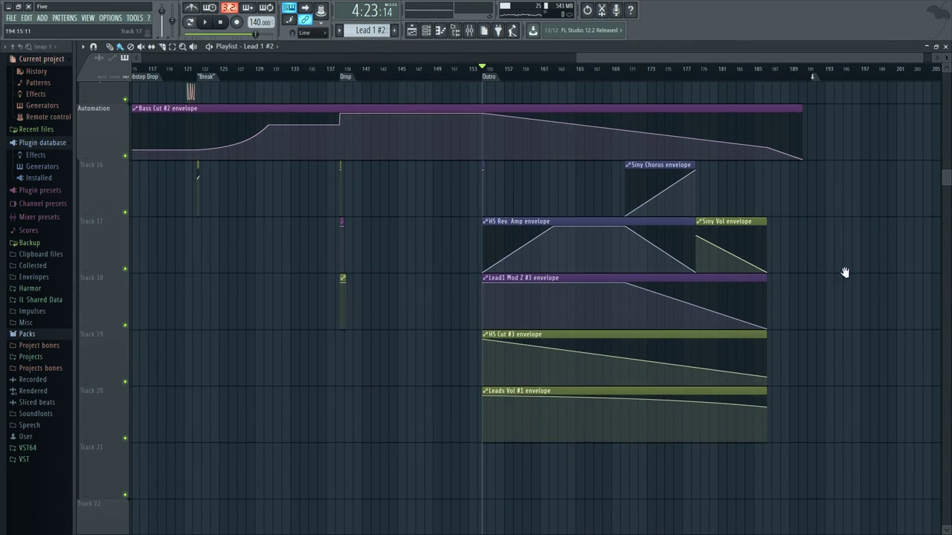
scroll(843, 272, "up", 8)
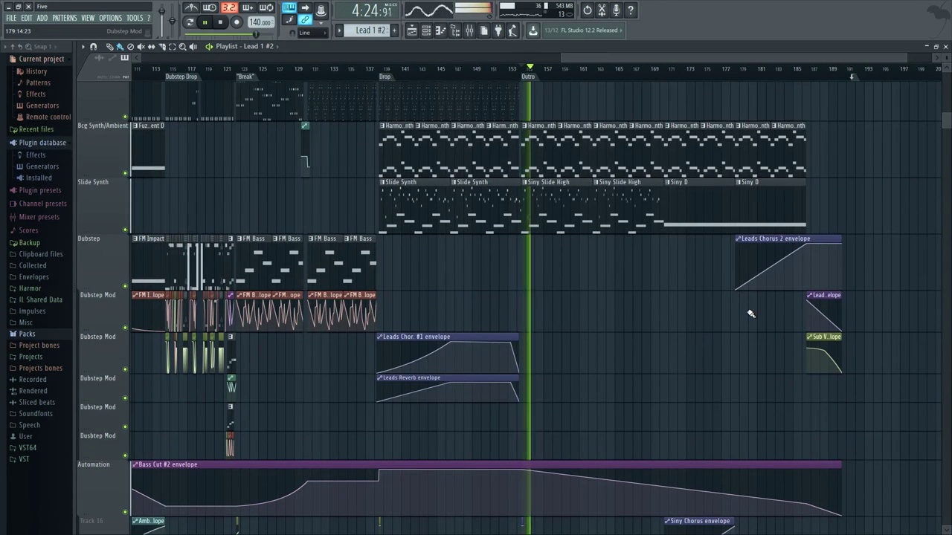
scroll(505, 179, "up", 5)
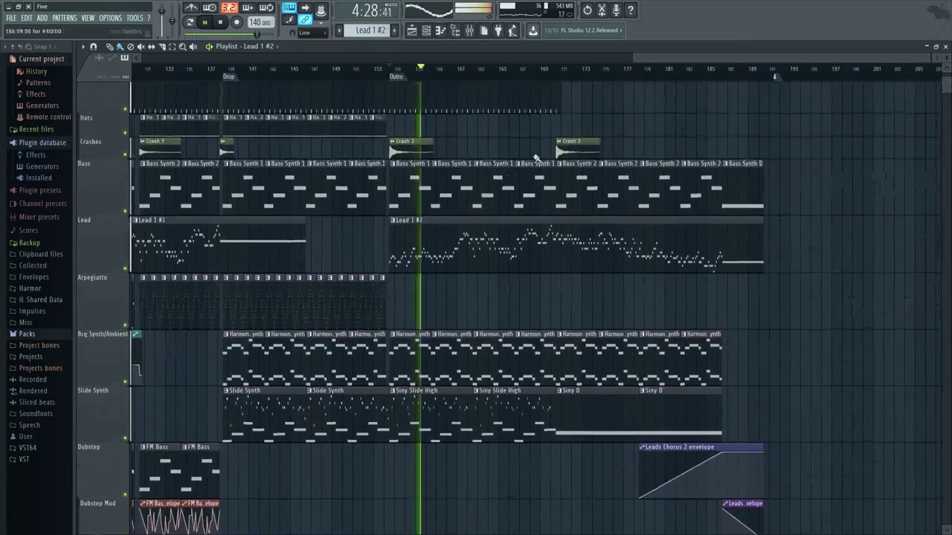
Step: Play the Outro from bar 166 up to its second Crash 2 clip, and stop playback there
left_click(518, 70)
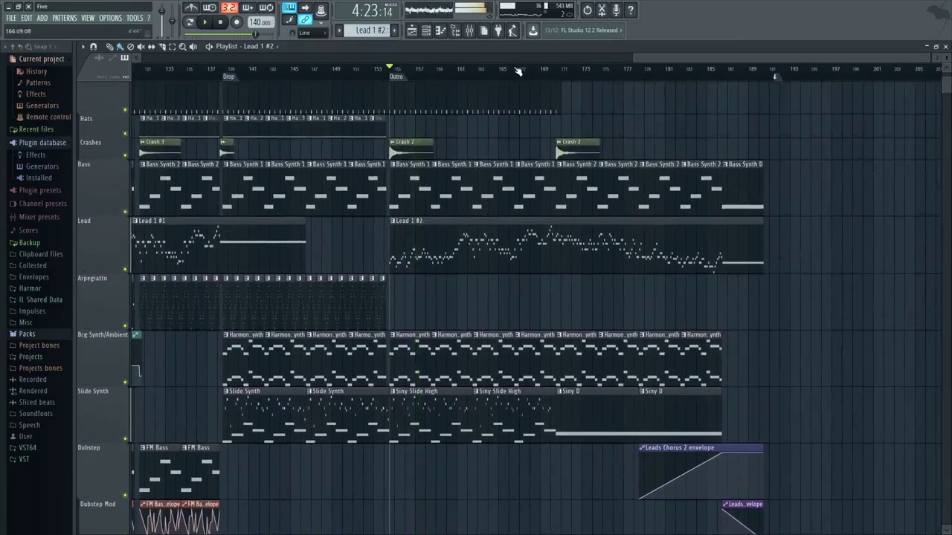
scroll(675, 265, "up", 2)
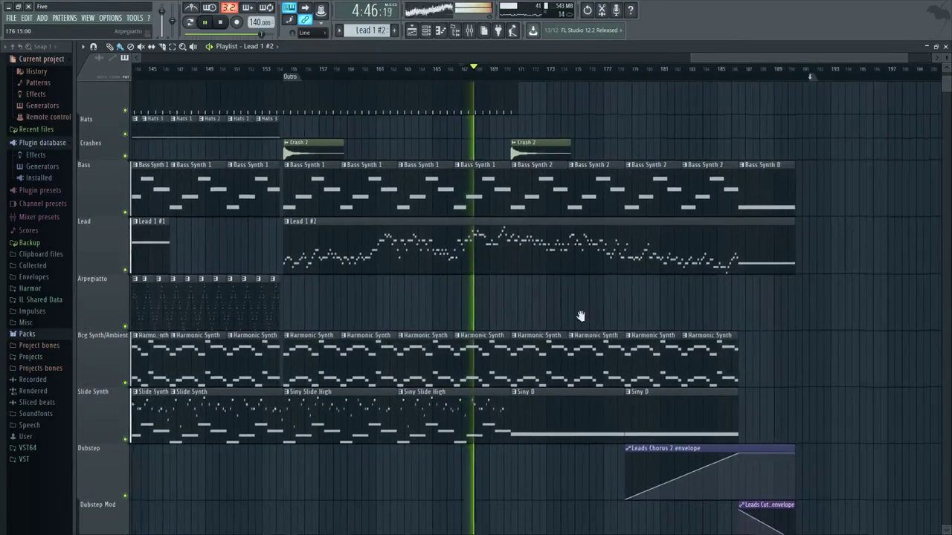
scroll(565, 318, "up", 1)
scroll(542, 322, "up", 3, "ctrl")
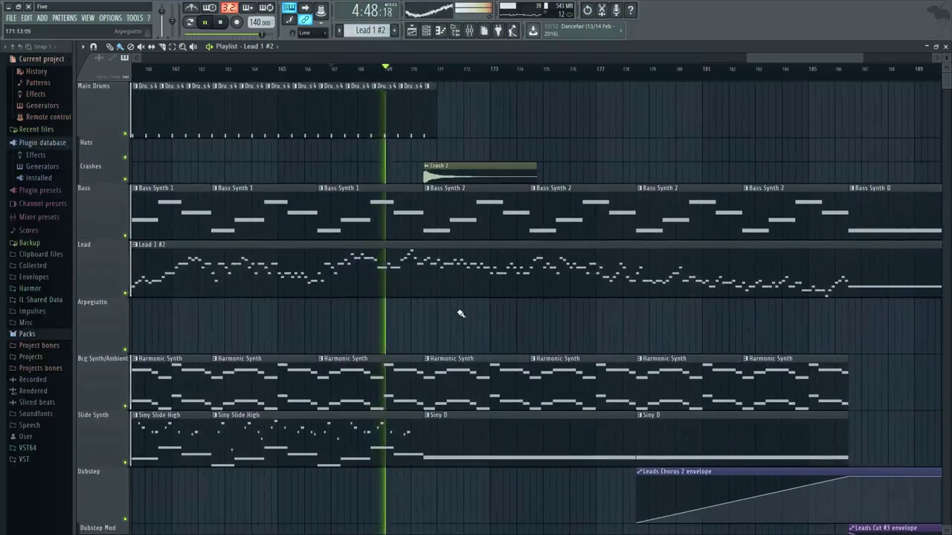
scroll(476, 297, "down", 1)
scroll(475, 297, "up", 2, "ctrl")
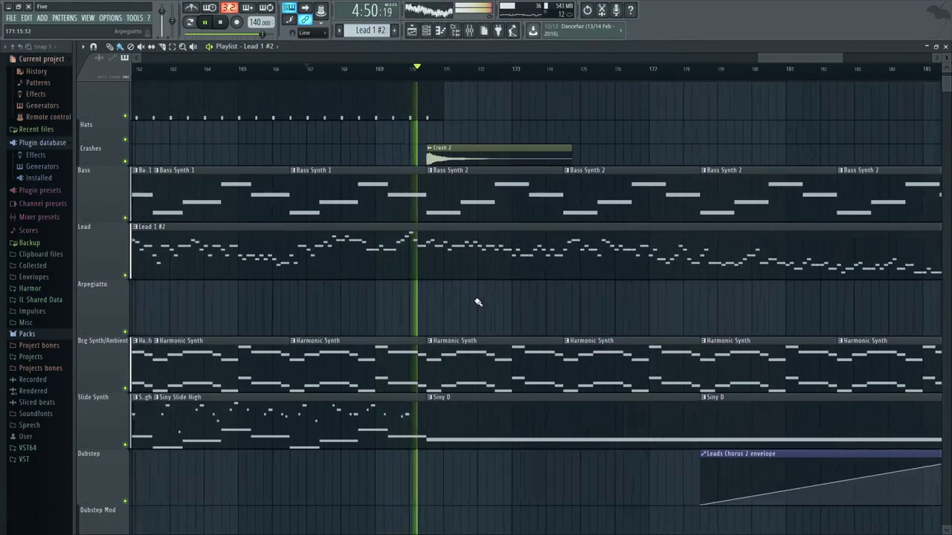
key("space")
Step: Show the clips of the Outro's second half, and play it from the second Crash 2 clip
scroll(521, 313, "down", 2)
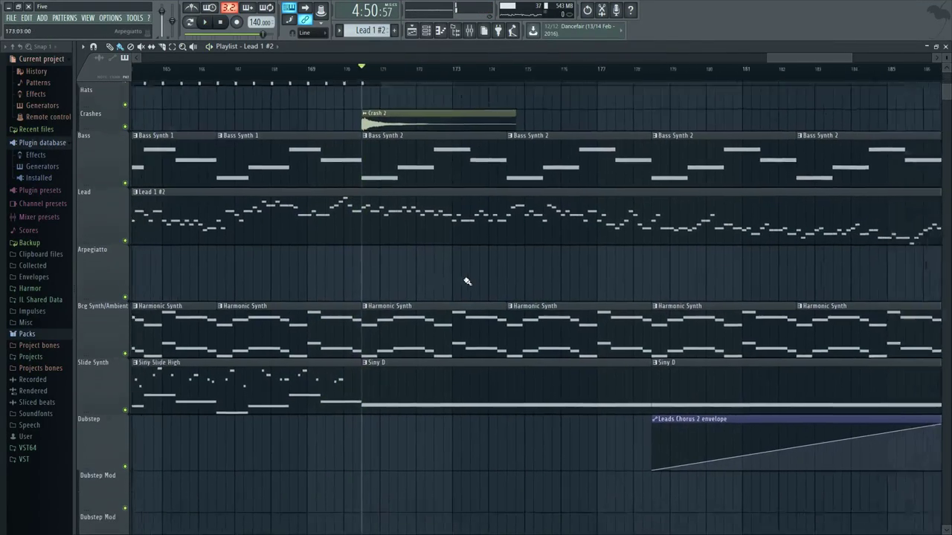
scroll(493, 272, "down", 3, "ctrl")
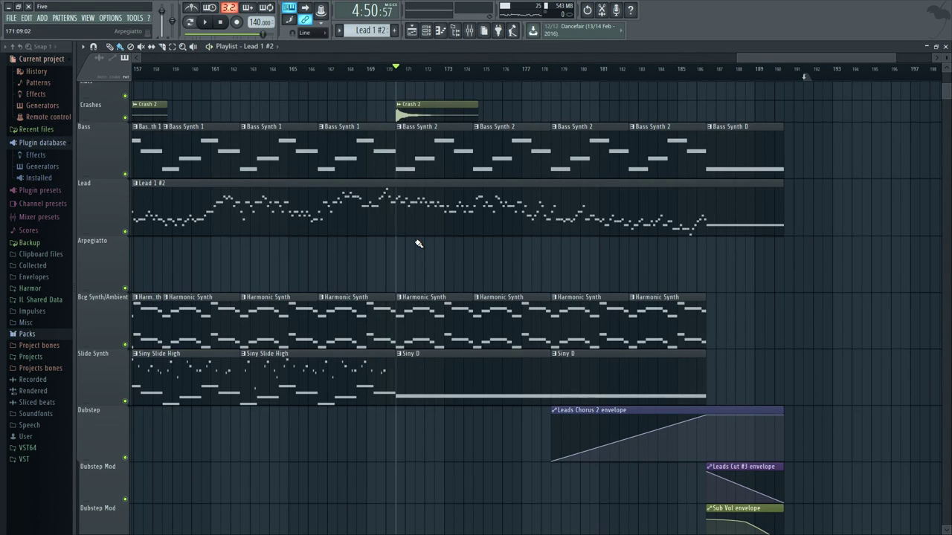
key("space")
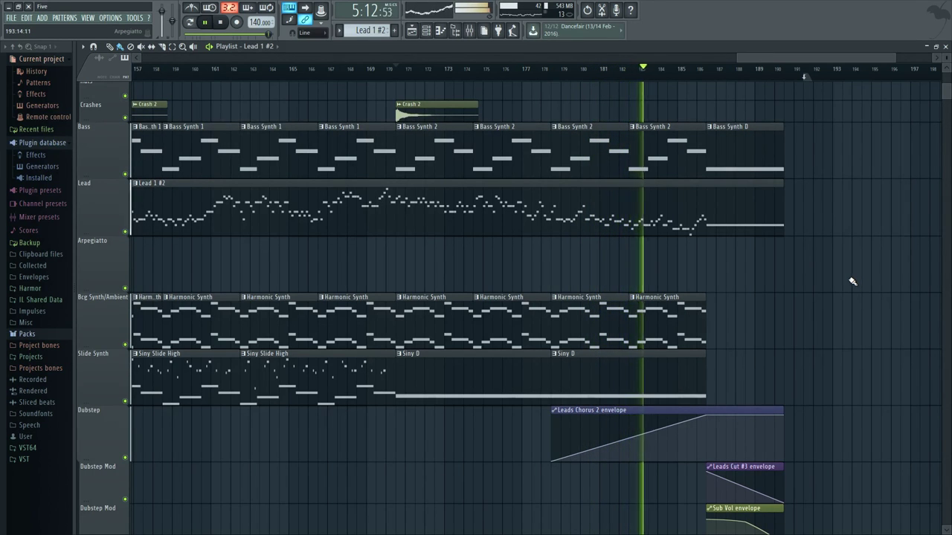
Step: Check the Chorus 2 effect on the Leads mixer track during playback, and hide the mixer
key("F9")
key("F9")
key("F9")
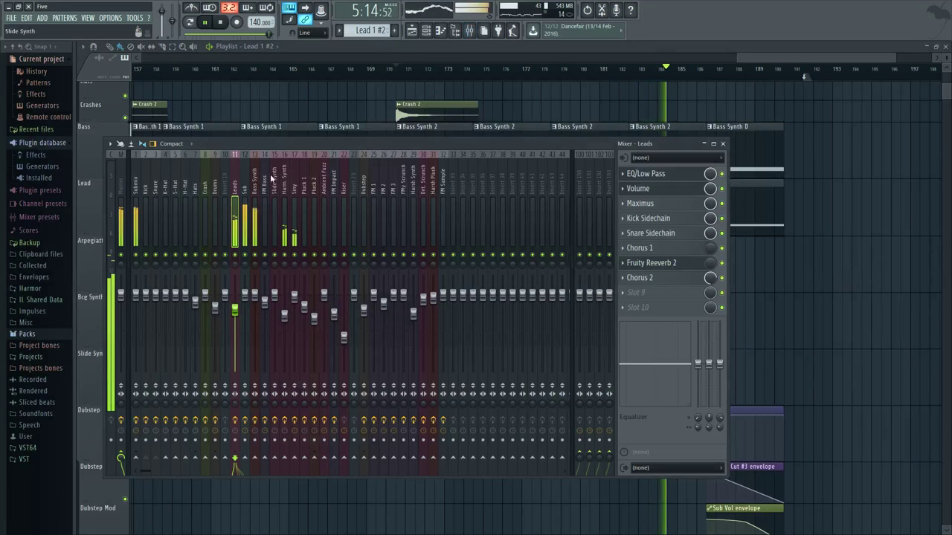
left_click(664, 279)
left_click(664, 279)
key("F9")
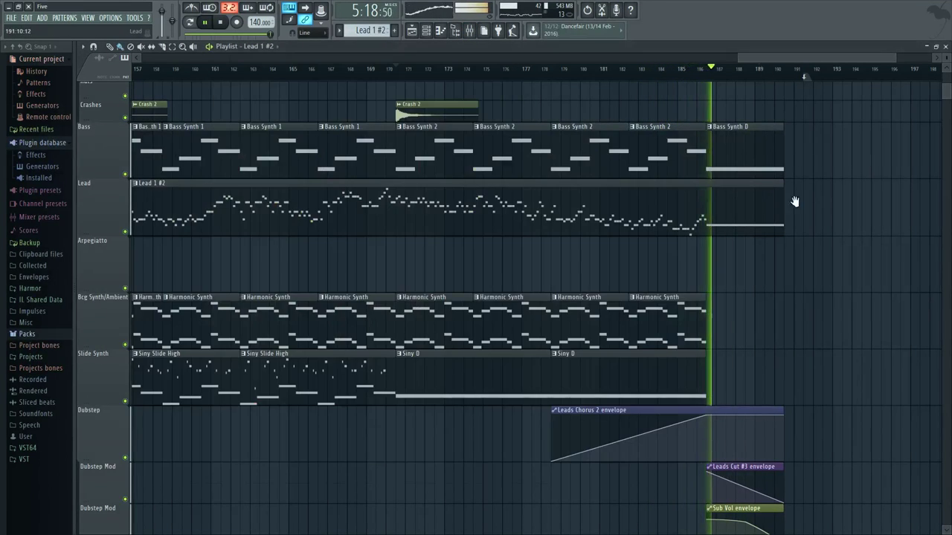
Step: Stop playback and move the playhead to the start of the Leads Chorus 2 envelope at bar 178
left_click_drag(794, 202, 635, 197)
key("space")
left_click(533, 73)
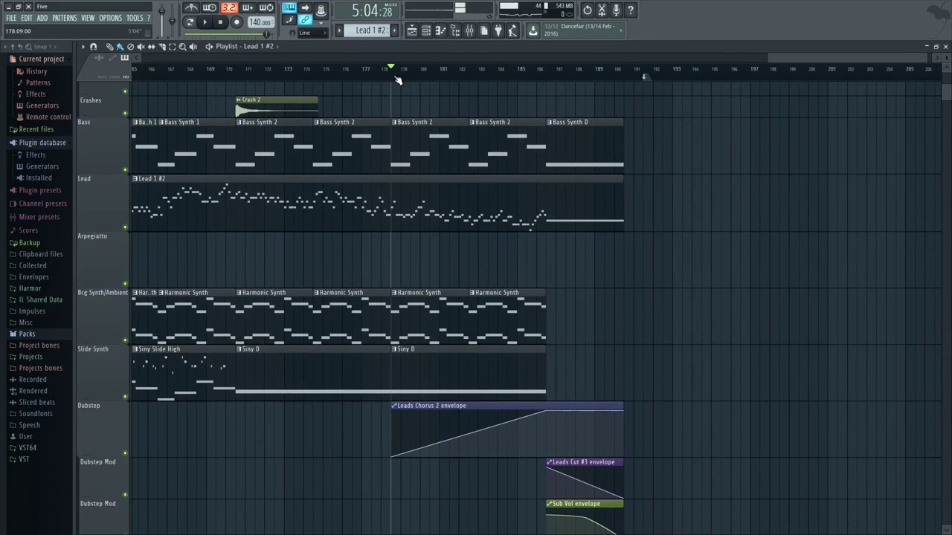
Step: Inspect the Chorus 2 patch on the Leads mixer track, including the parameters of its Wrapper module
key("F9")
left_click(674, 280)
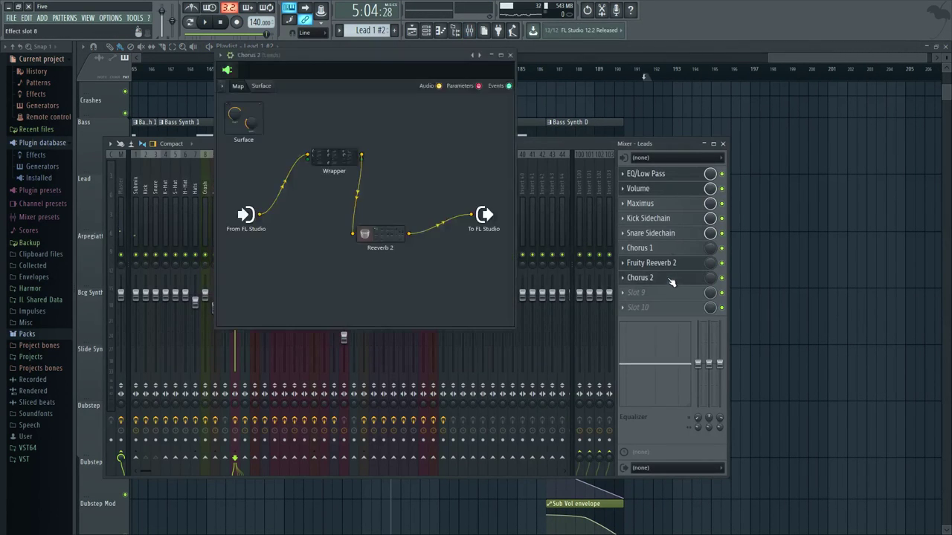
left_click(339, 160)
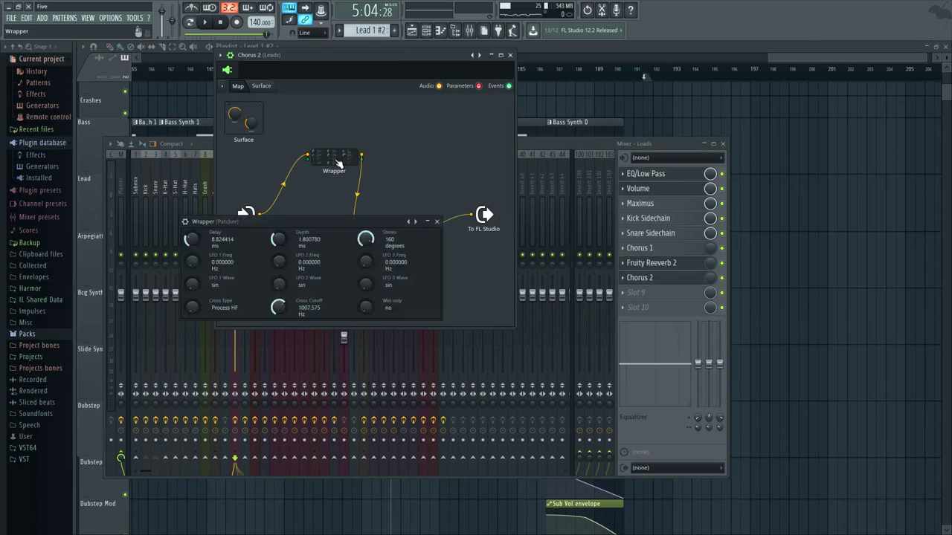
left_click(438, 222)
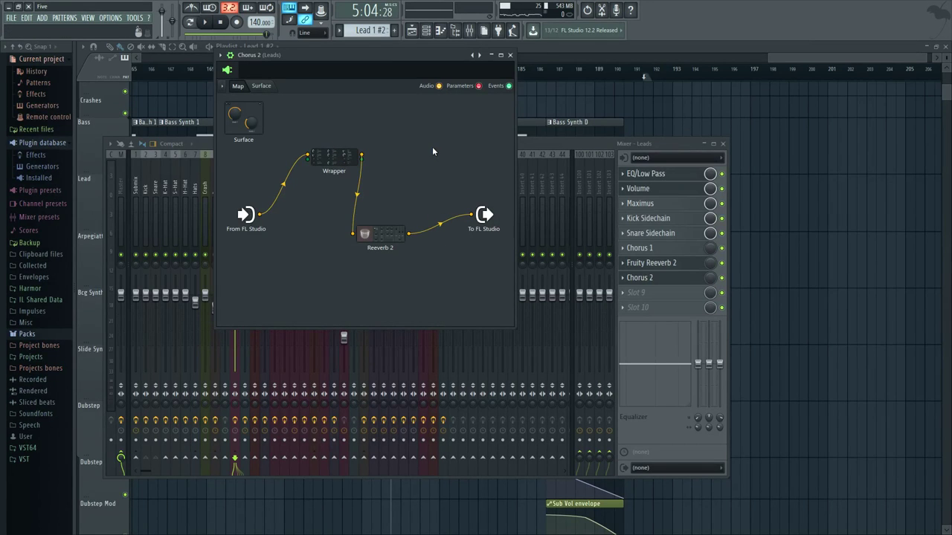
Step: Review the Wrapper parameters inside the Leads track's Chorus 2 patch again, and show its Reeverb 2 settings
left_click(661, 254)
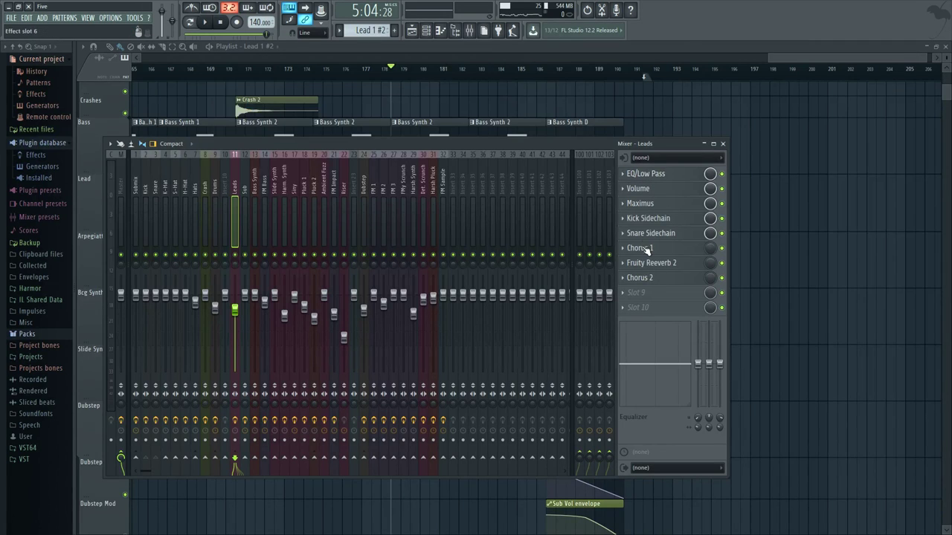
left_click(641, 278)
left_click(316, 160)
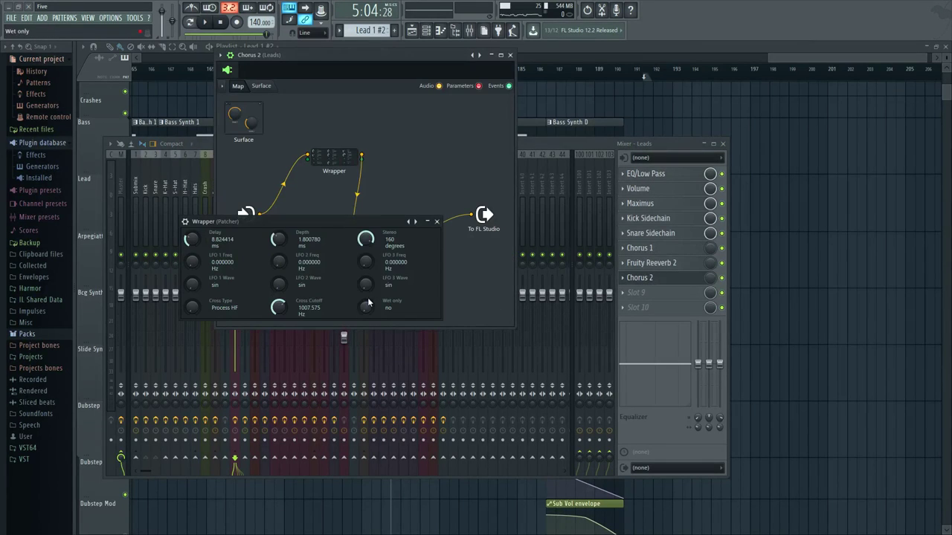
left_click(439, 222)
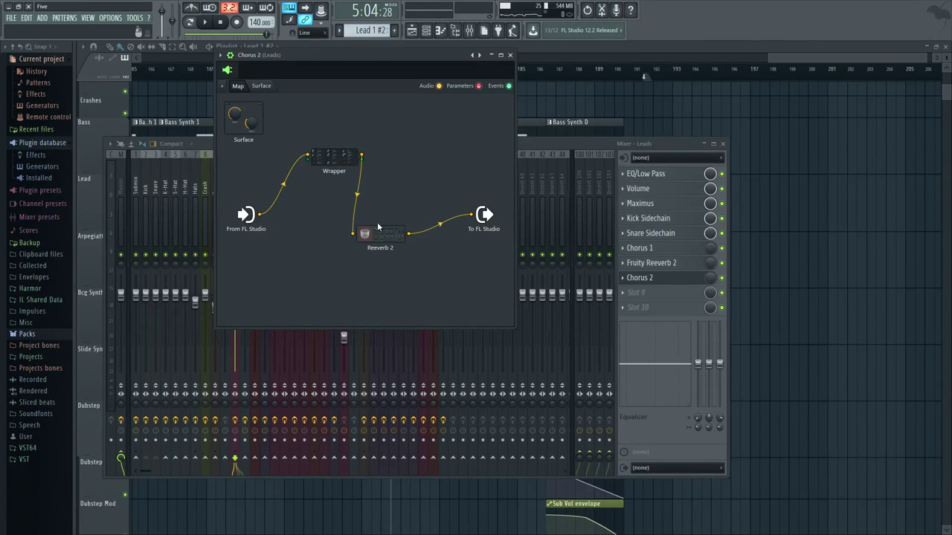
left_click(365, 228)
Step: Audition a couple of notes on the Lead 1 synth with the Leads effects active, and close the Patcher and Reeverb 2 windows
left_click(799, 54)
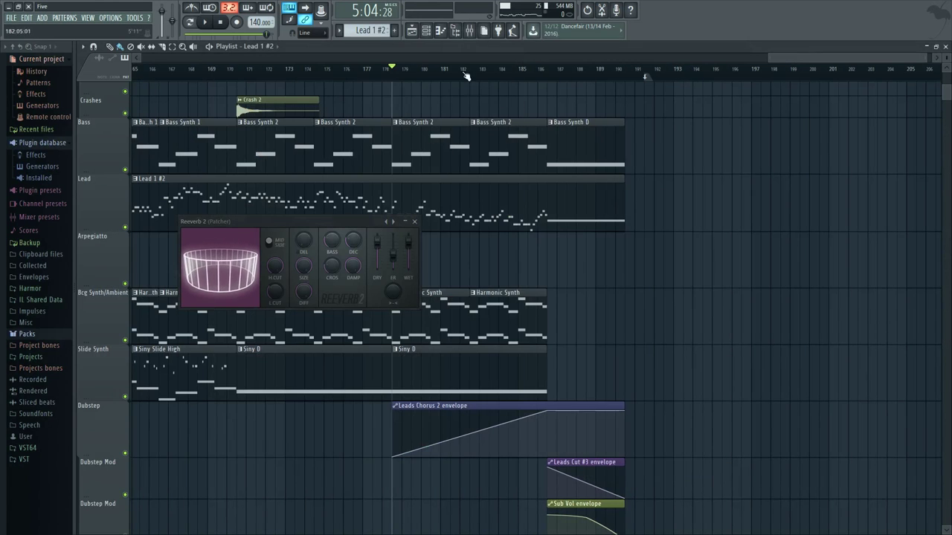
left_click(425, 30)
left_click(558, 301)
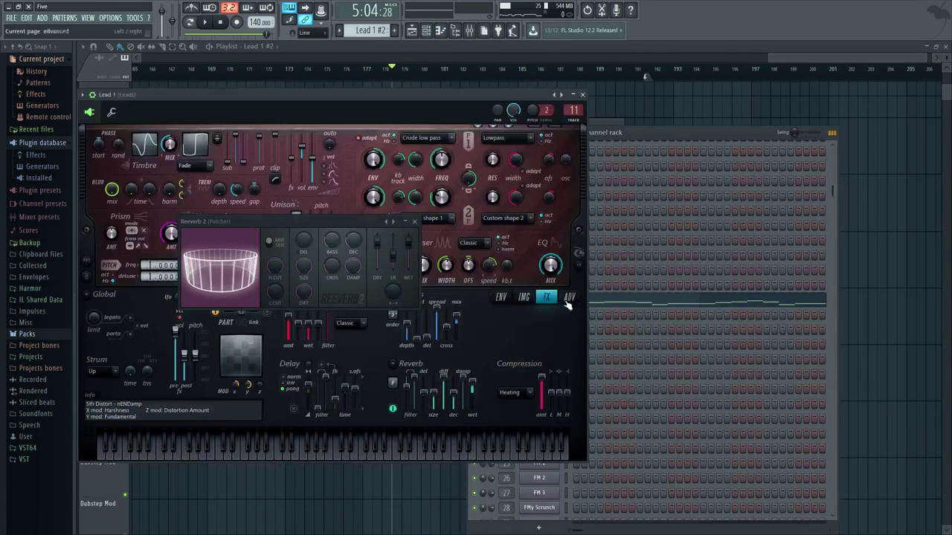
key("v")
key("c")
key("F9")
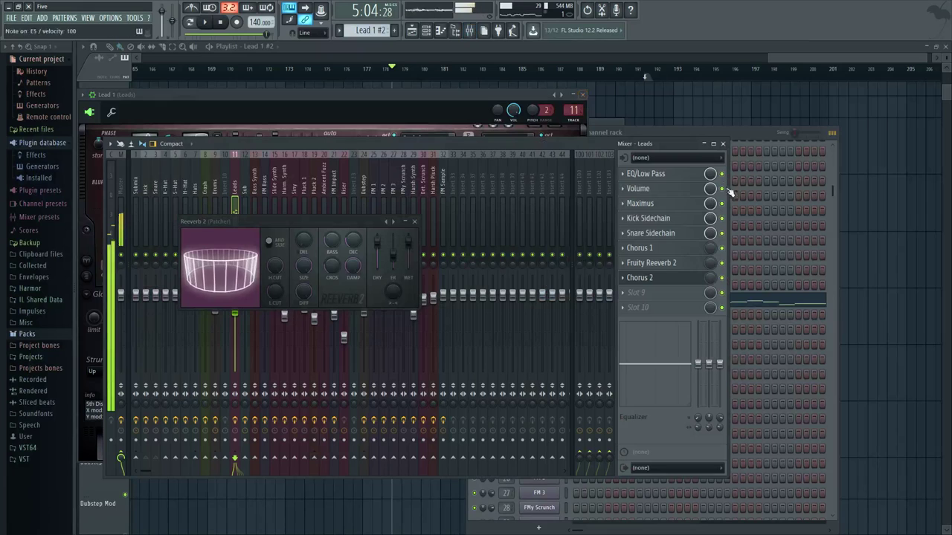
left_click(830, 54)
left_click(415, 221)
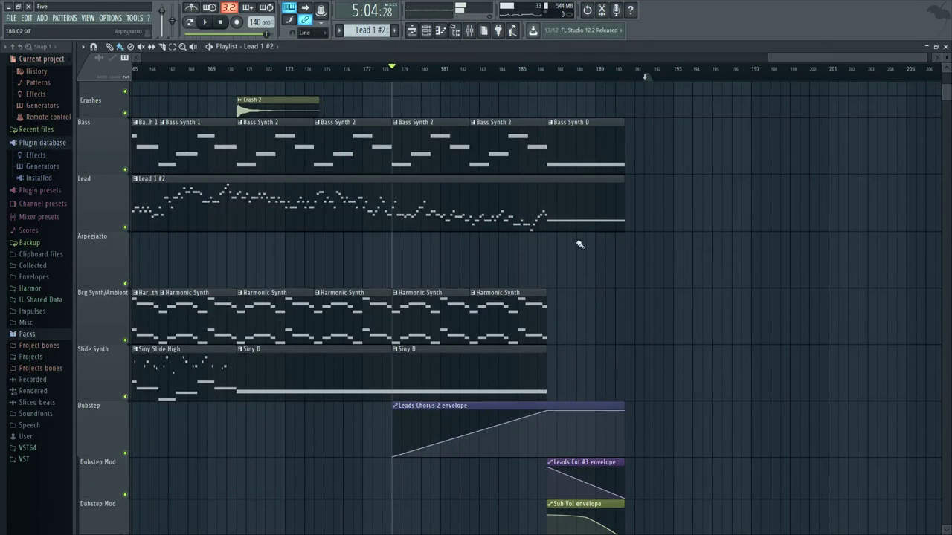
Step: Play the Outro's ending from bar 178 to about bar 190, and show the whole arrangement in the playlist
key("space")
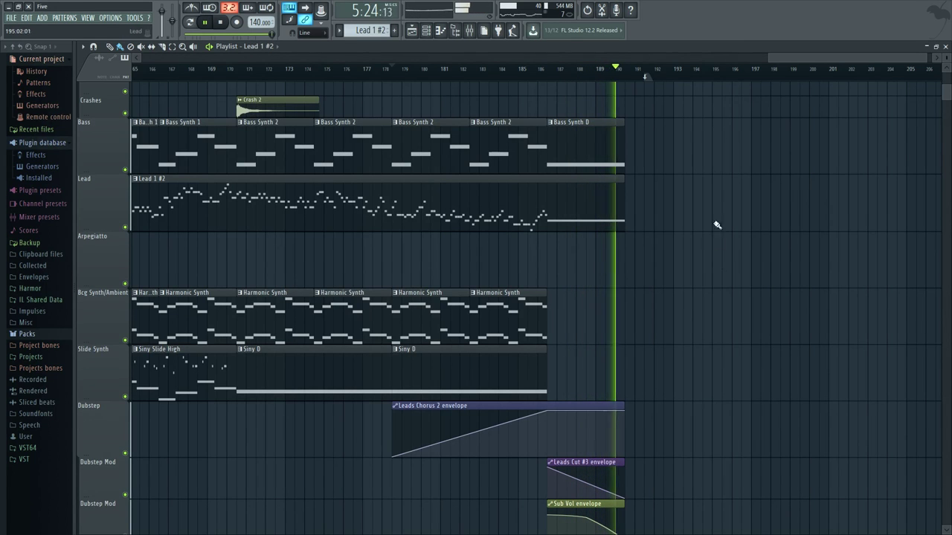
key("space")
scroll(635, 330, "down", 6)
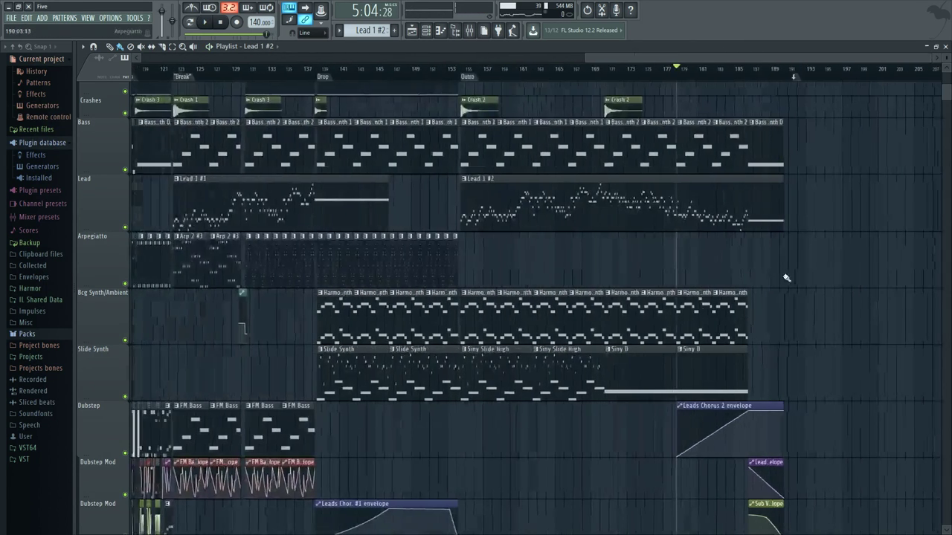
scroll(868, 196, "down", 3)
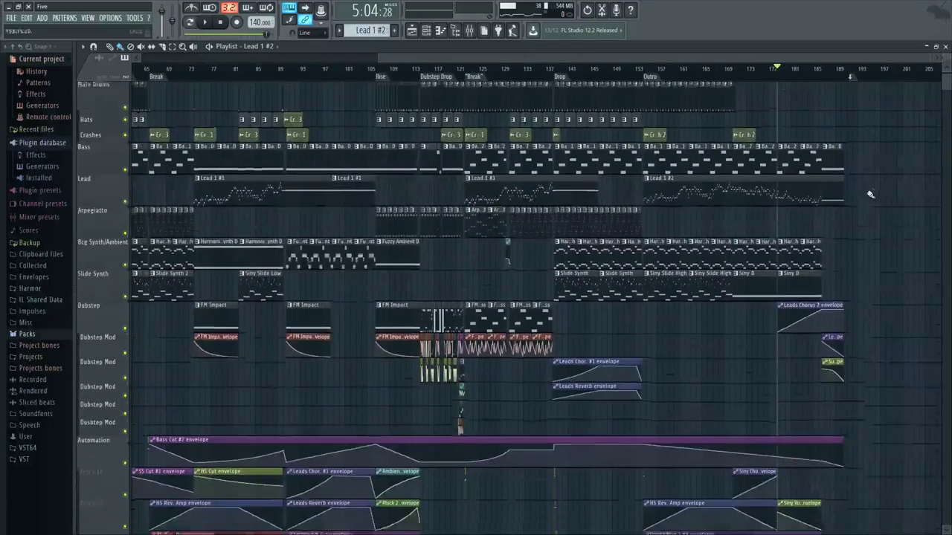
scroll(249, 118, "down", 2)
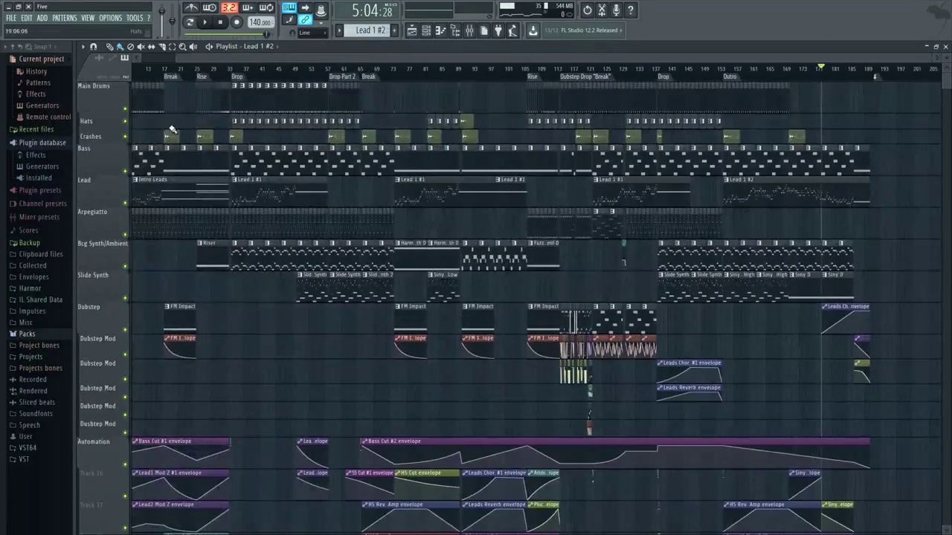
left_click_drag(170, 127, 200, 132)
scroll(183, 130, "down", 1)
Step: Look through the channel rack from the hat channels down to the automation channels, and hide it
left_click(428, 31)
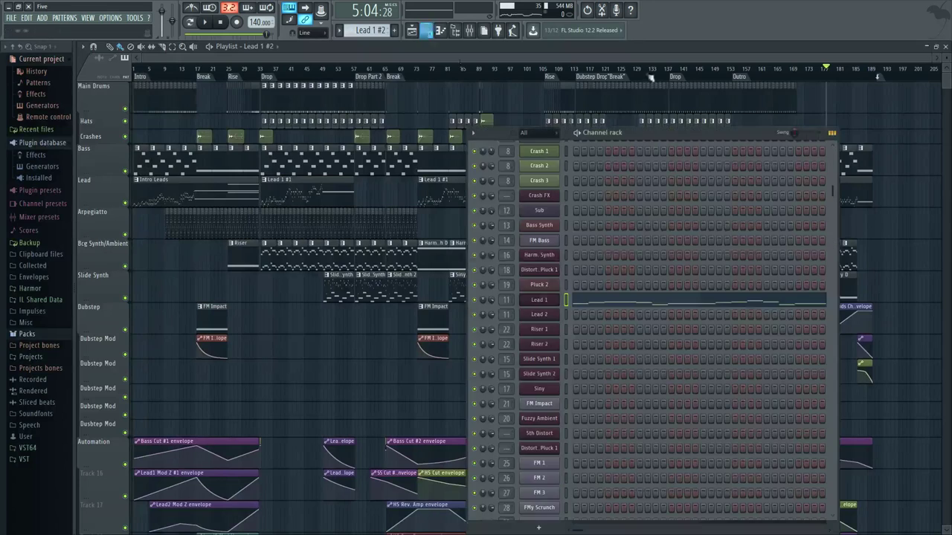
scroll(706, 271, "up", 3)
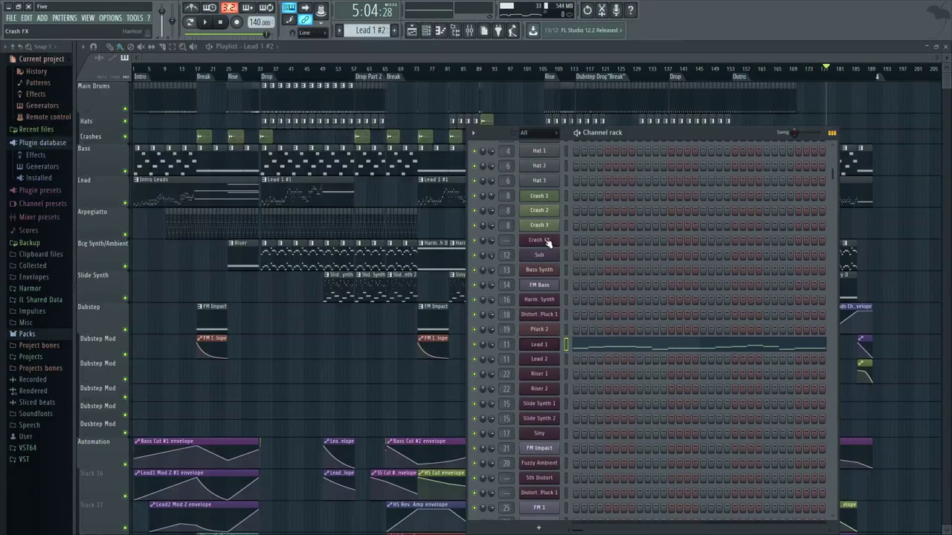
scroll(592, 244, "down", 12)
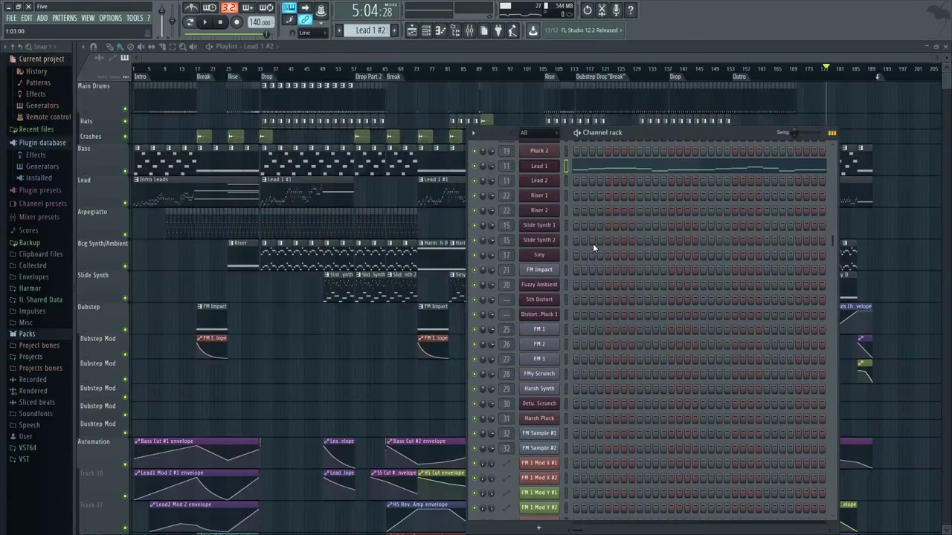
scroll(595, 249, "down", 12)
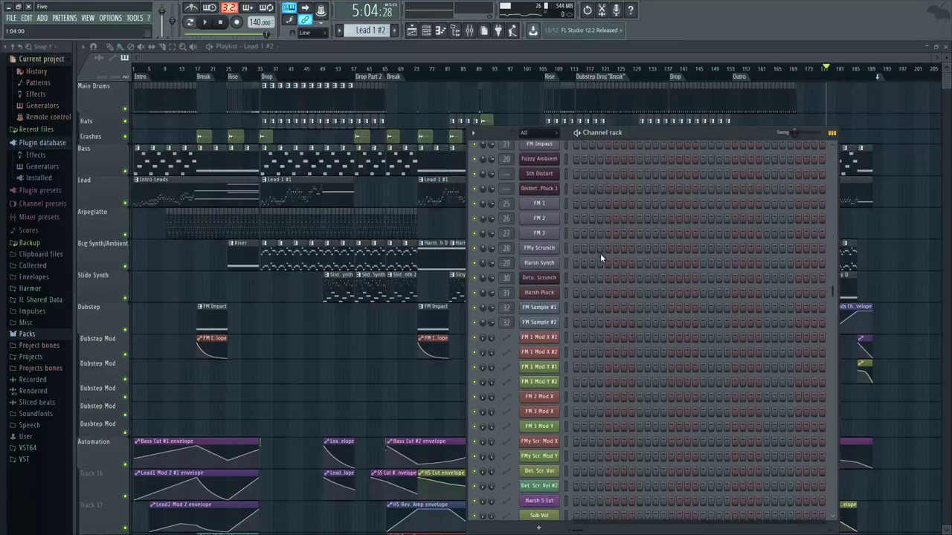
scroll(602, 263, "down", 5)
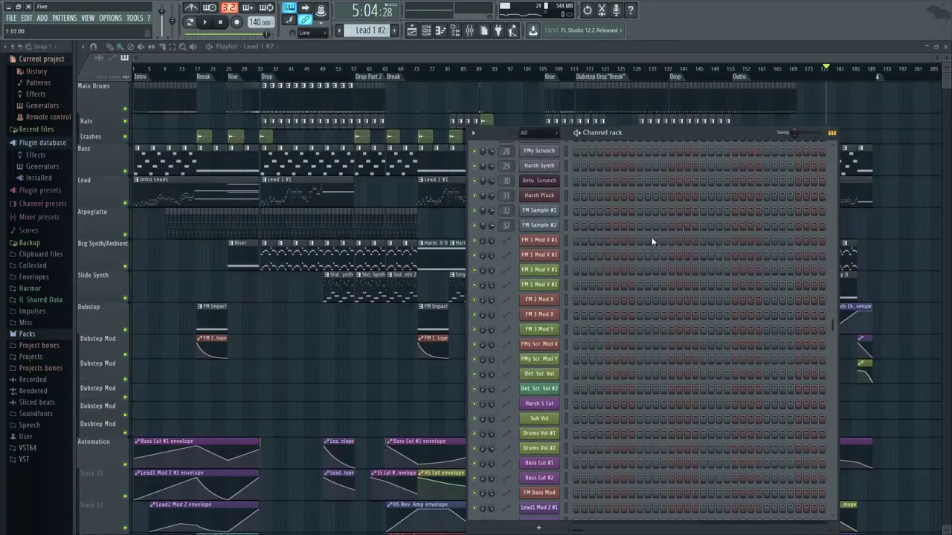
scroll(652, 238, "down", 5)
scroll(654, 239, "down", 3)
left_click(428, 30)
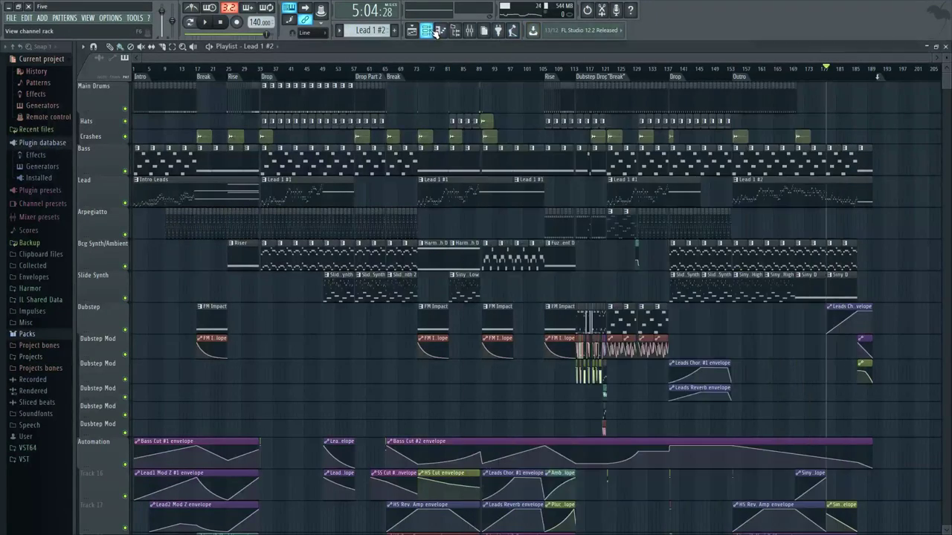
Step: Review the instrument channels in the channel rack again, and view the Siny channel's synth settings
left_click(429, 31)
scroll(673, 291, "up", 1)
scroll(674, 296, "up", 20)
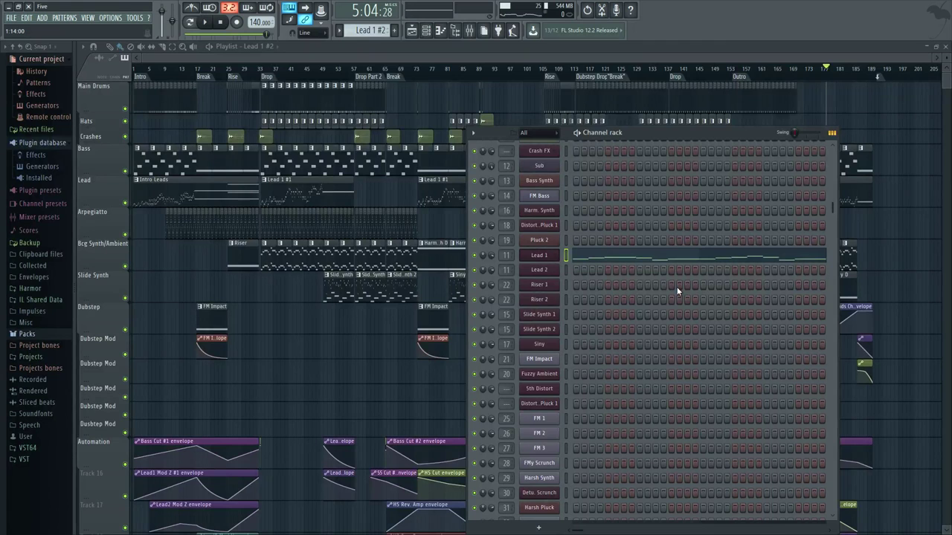
scroll(606, 293, "down", 3)
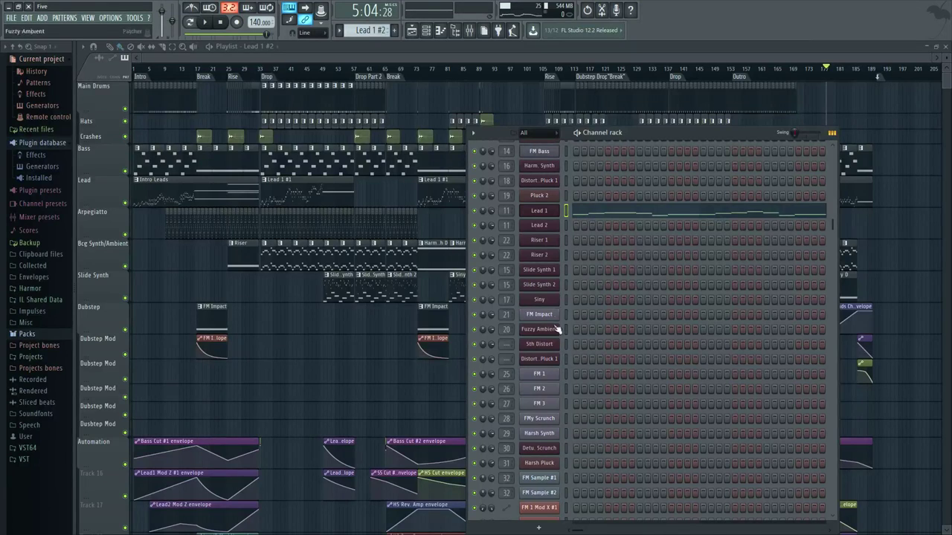
left_click(554, 299)
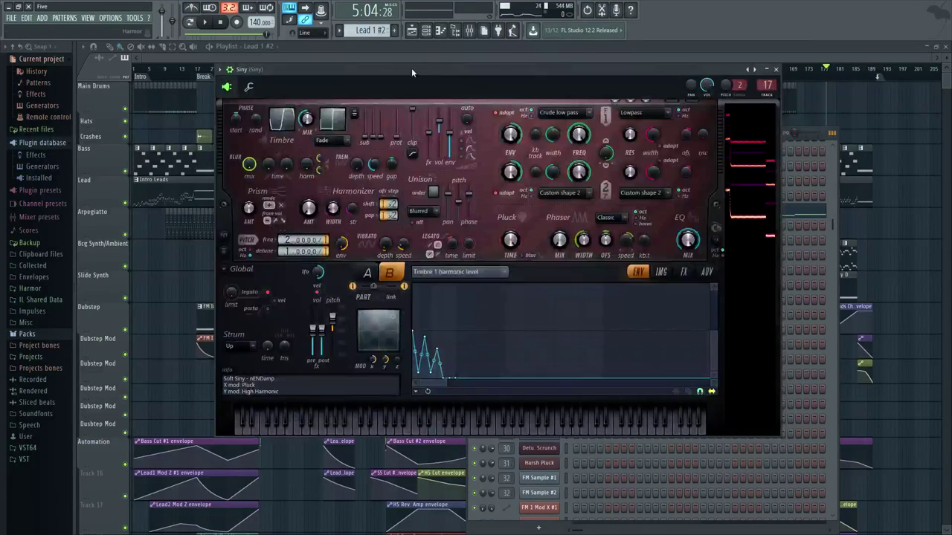
left_click_drag(412, 70, 348, 104)
left_click(711, 104)
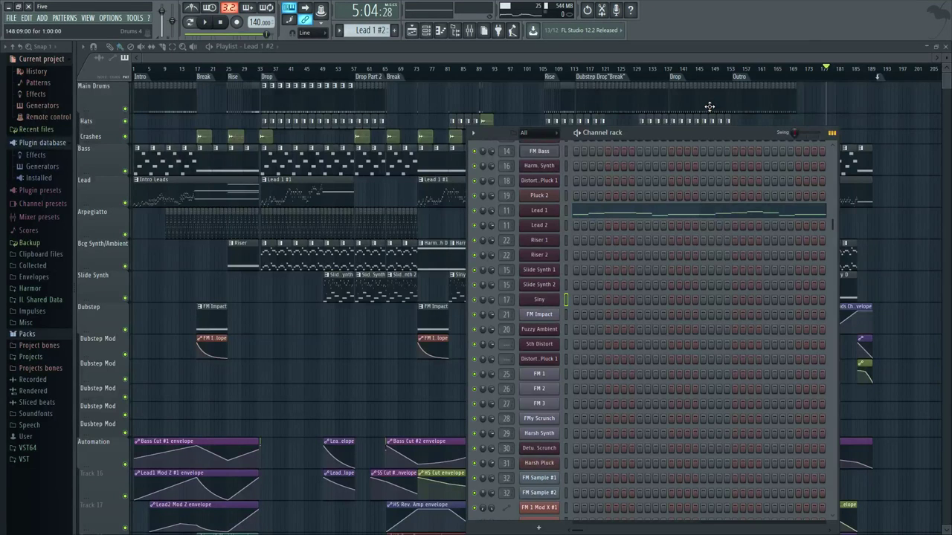
Step: Look over the mixer tracks from Insert 33 back to FM 3, and hide the mixer and channel rack
key("F9")
key("F9")
key("F9")
left_click(455, 180)
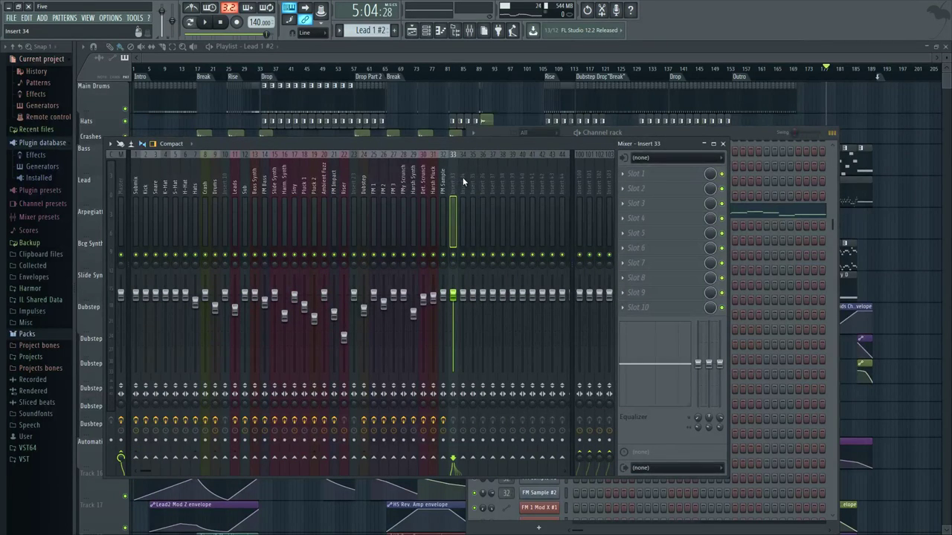
left_click_drag(444, 179, 395, 187)
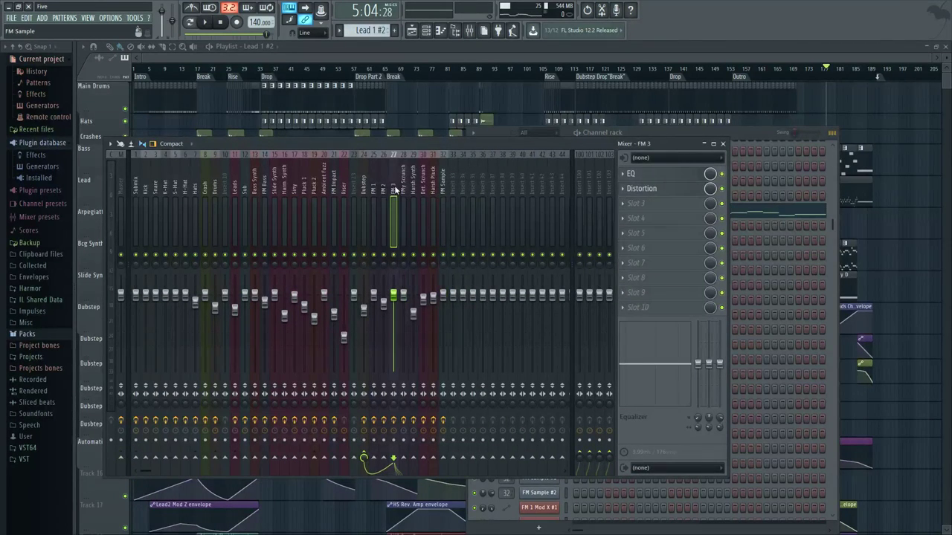
left_click(722, 143)
key("F6")
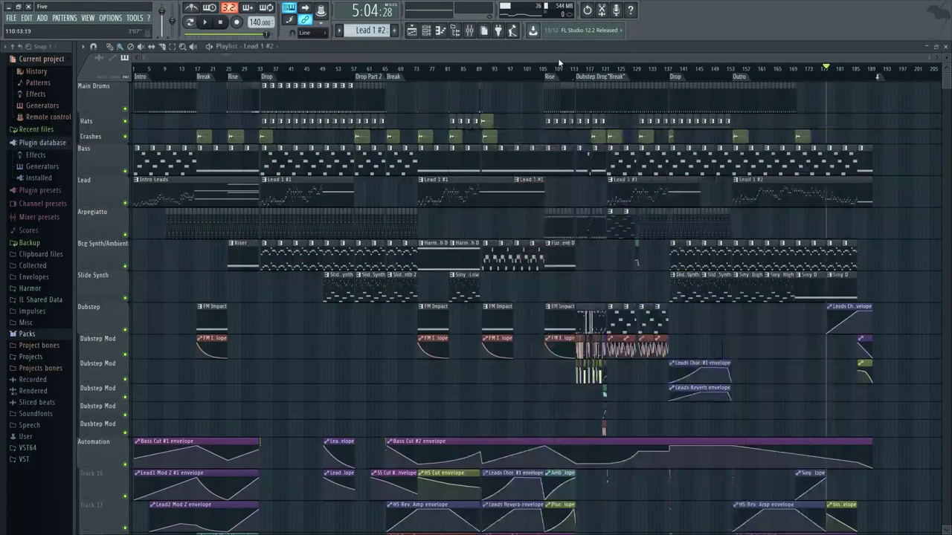